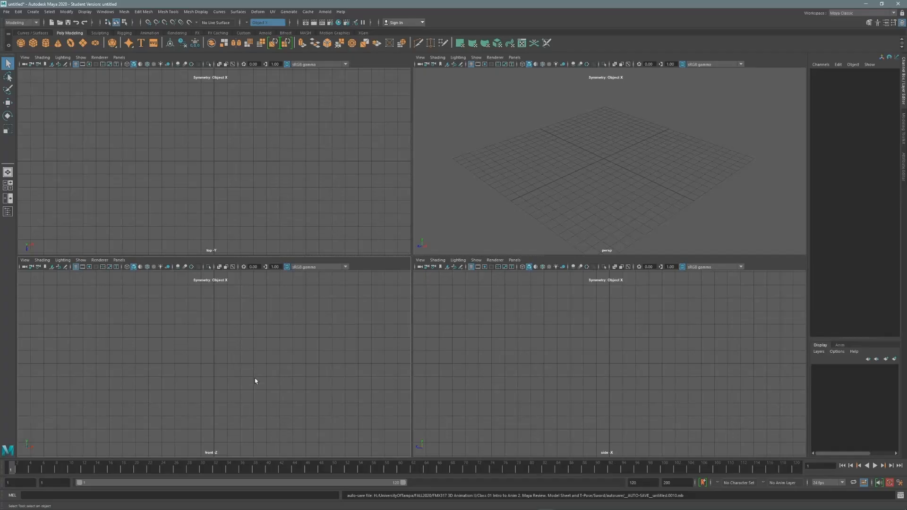
# Step: Start an image plane import in the front view and select Scifi_ModelSheet_Color.jpg from FMX320 Animation for Games, Class 02 Body Modeling 1
pyautogui.press('space')
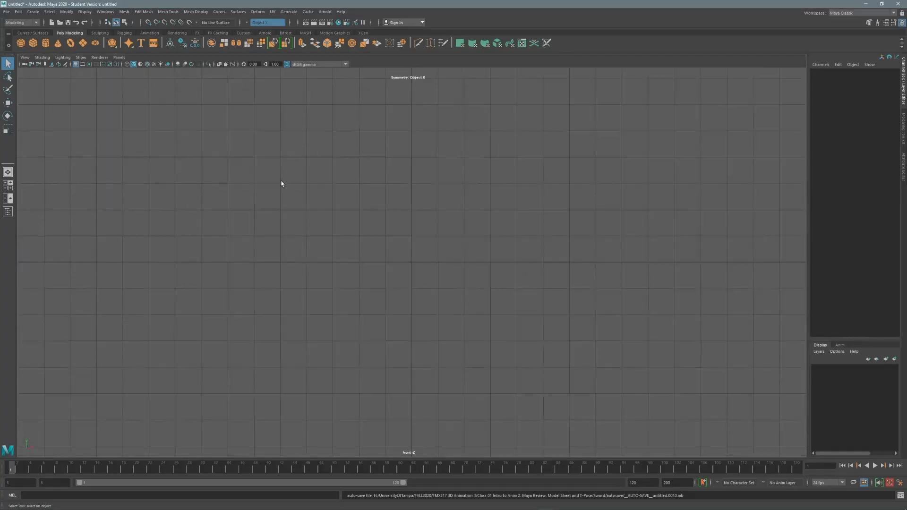
pyautogui.click(23, 59)
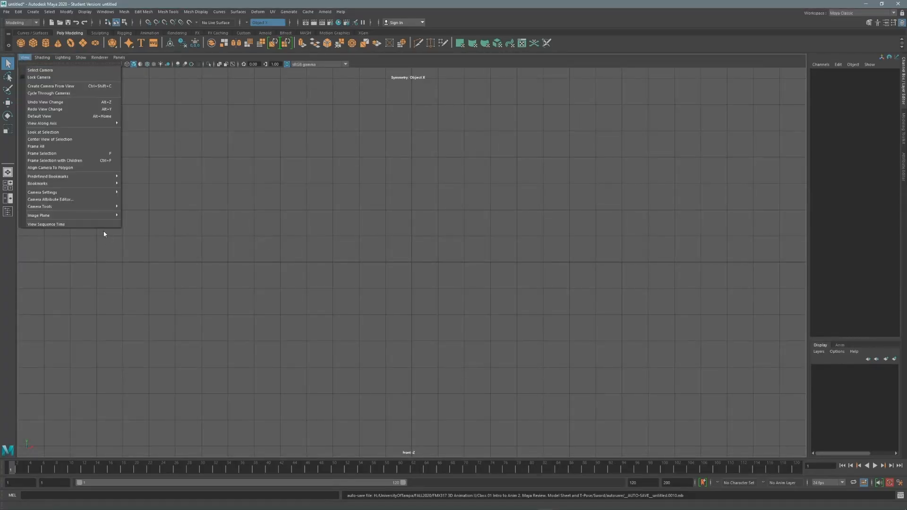
pyautogui.moveTo(72, 216)
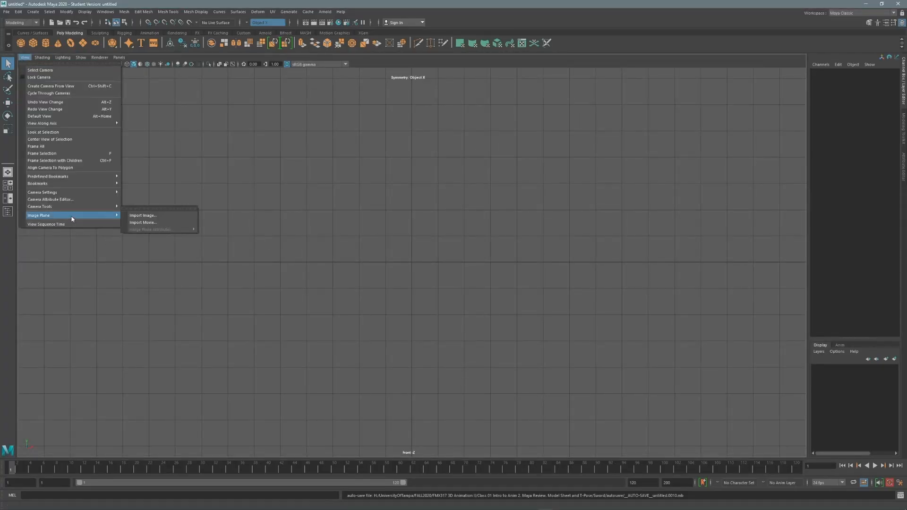
pyautogui.click(153, 218)
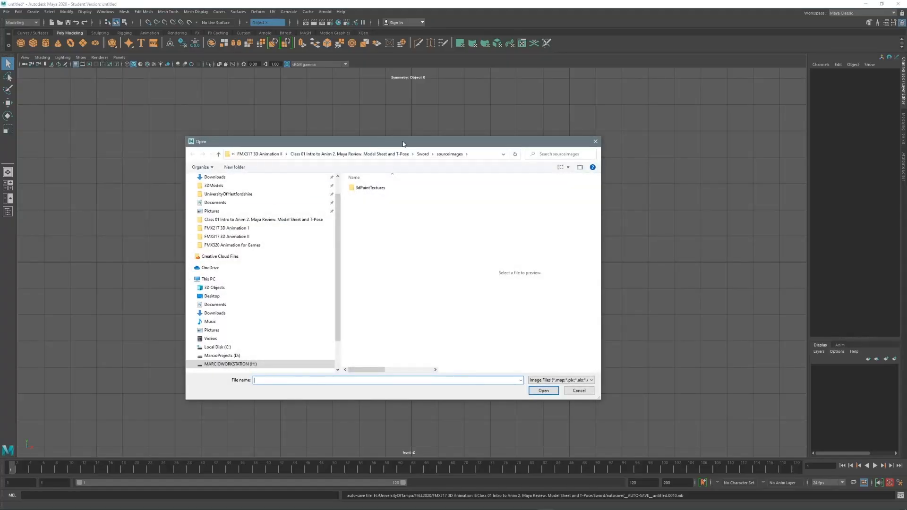
pyautogui.click(267, 154)
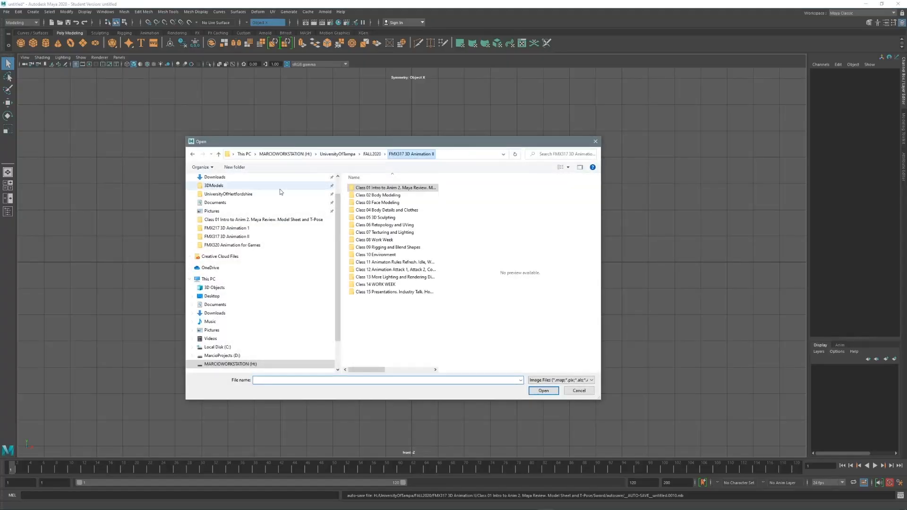
pyautogui.click(372, 154)
pyautogui.doubleClick(383, 211)
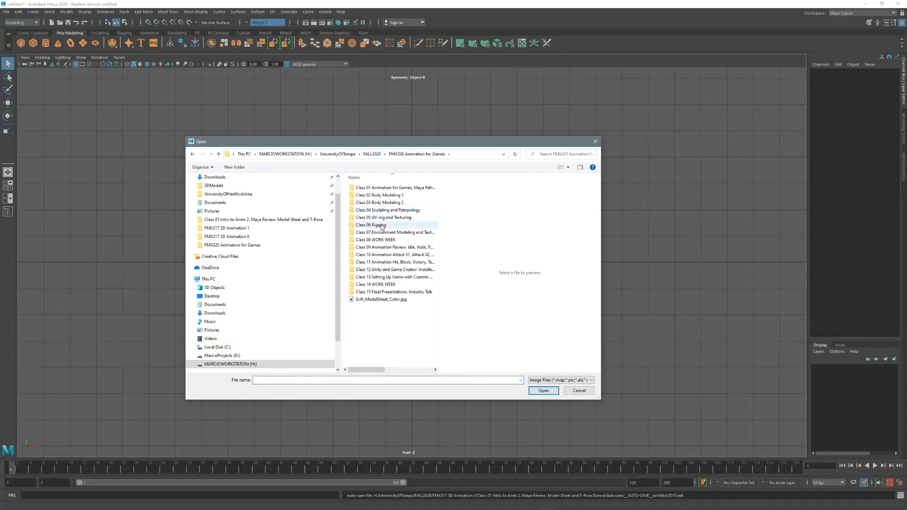
pyautogui.doubleClick(386, 195)
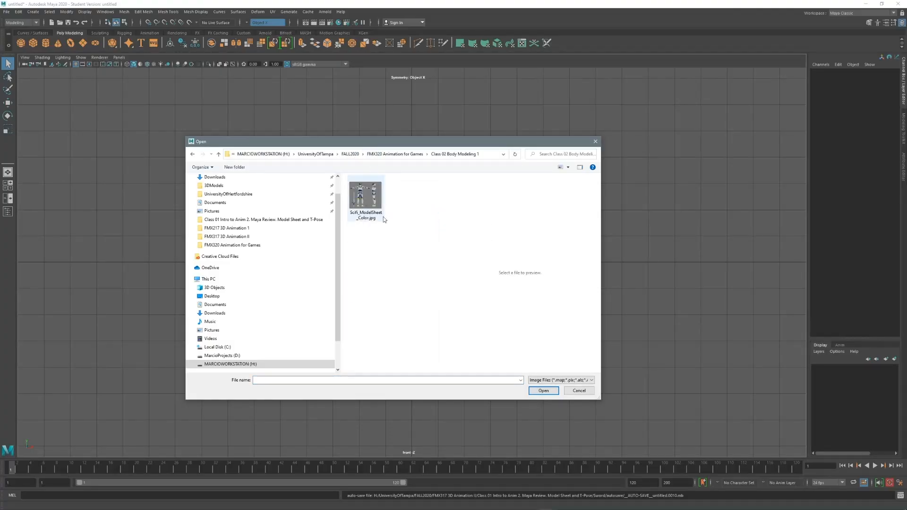
pyautogui.click(366, 201)
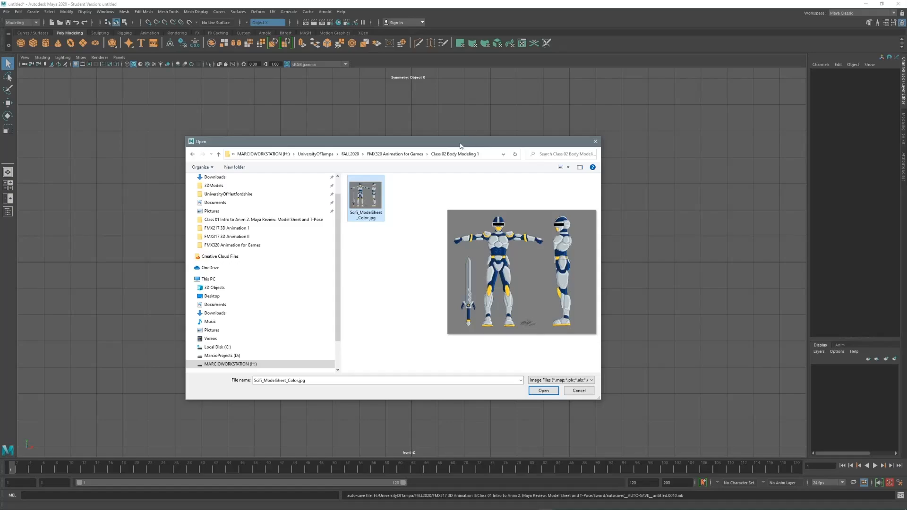
# Step: Enlarge the file dialog to examine the model sheet preview, and import the image into the front view
pyautogui.moveTo(460, 145); pyautogui.dragTo(356, 33)
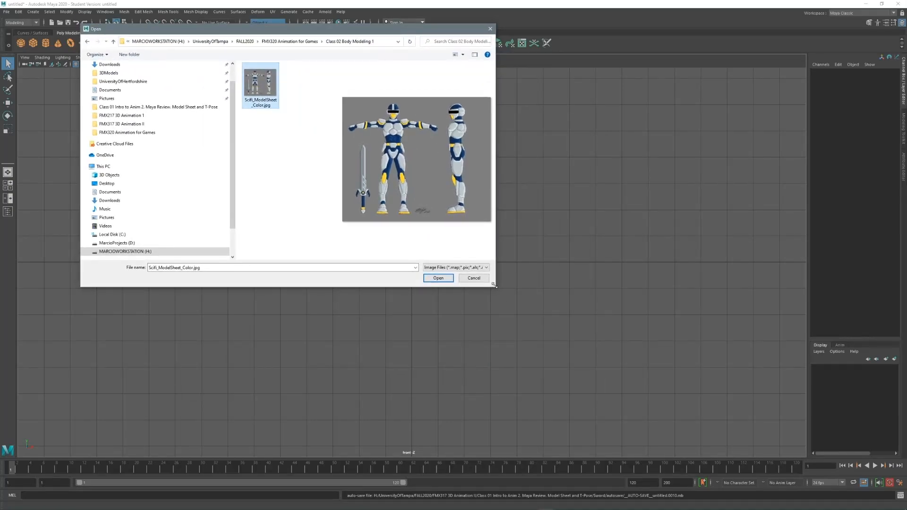
pyautogui.moveTo(495, 286); pyautogui.dragTo(797, 442)
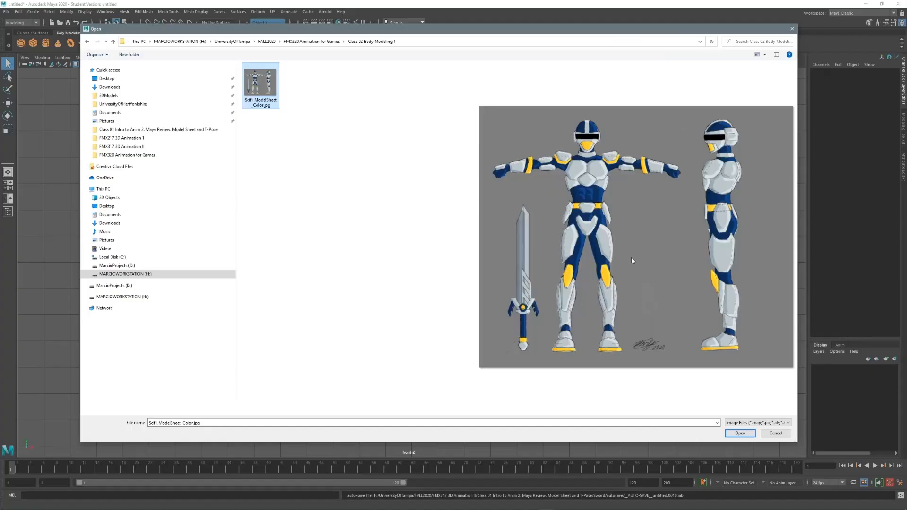
pyautogui.moveTo(441, 31); pyautogui.dragTo(416, 36)
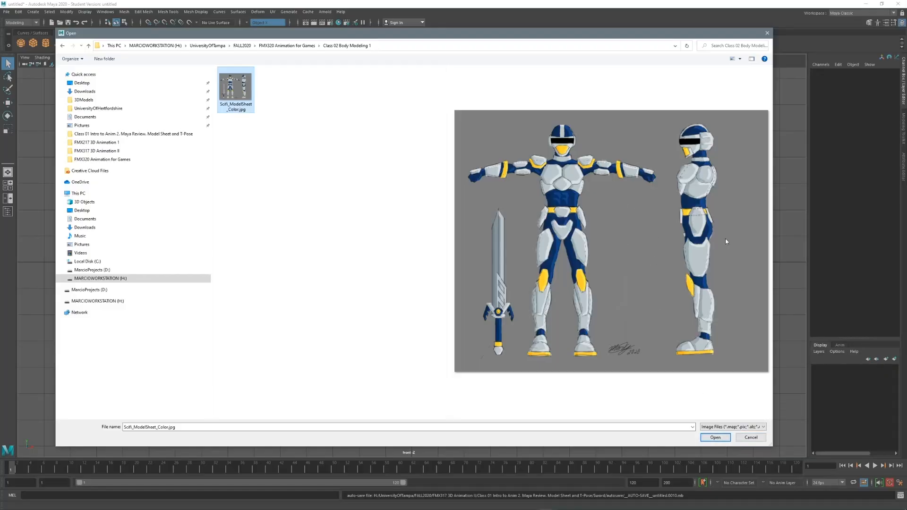
pyautogui.click(714, 437)
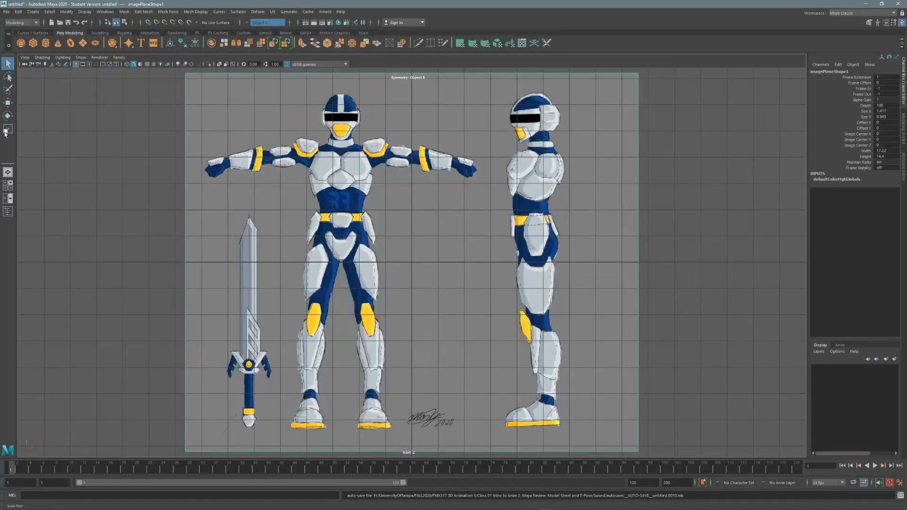
# Step: Move the front image plane so the front figure's feet rest on the ground line and its body centres on the vertical axis
pyautogui.click(8, 103)
pyautogui.moveTo(412, 233); pyautogui.dragTo(396, 77)
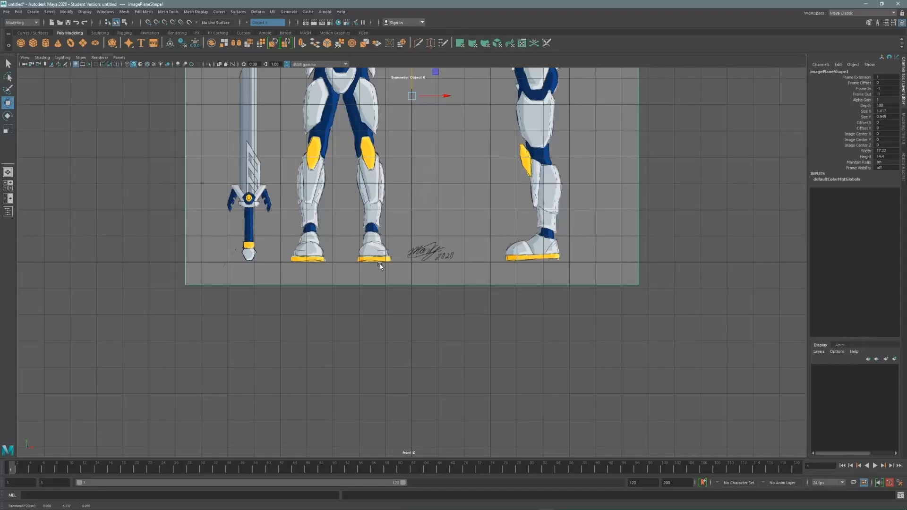
pyautogui.keyDown('alt'); pyautogui.moveTo(407, 182); pyautogui.dragTo(353, 258, button='middle'); pyautogui.keyUp('alt')
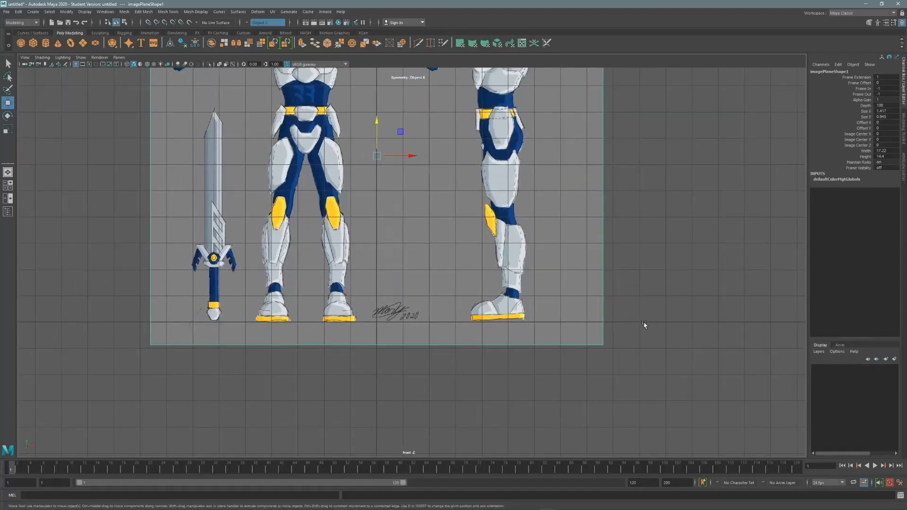
pyautogui.keyDown('alt'); pyautogui.moveTo(379, 205); pyautogui.dragTo(382, 286, button='middle'); pyautogui.keyUp('alt')
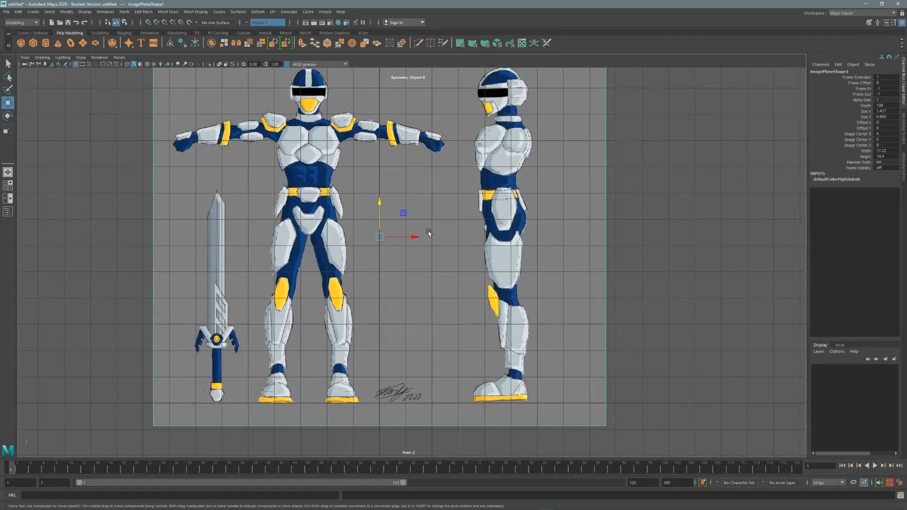
pyautogui.moveTo(410, 237); pyautogui.dragTo(482, 240)
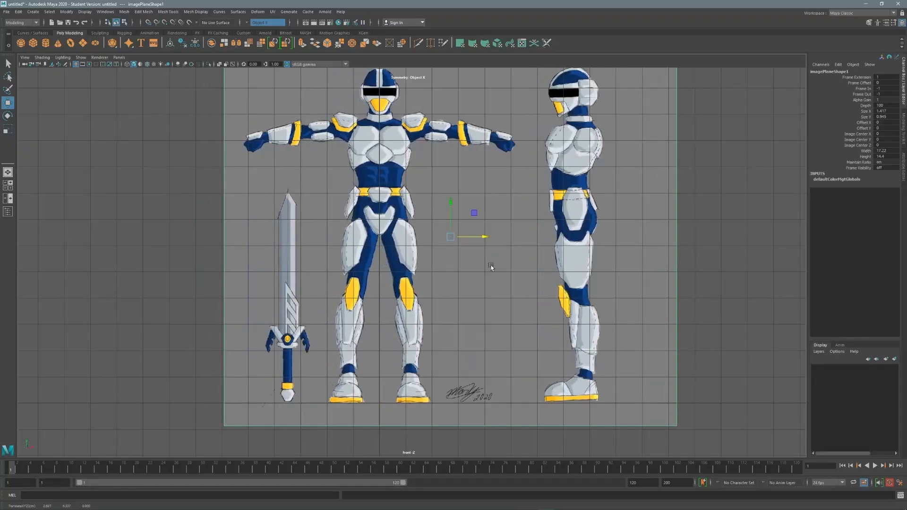
# Step: Import Scifi_ModelSheet_Color.jpg from the Class 02 Body Modeling 1 folder as an image plane in the side view
pyautogui.press('space')
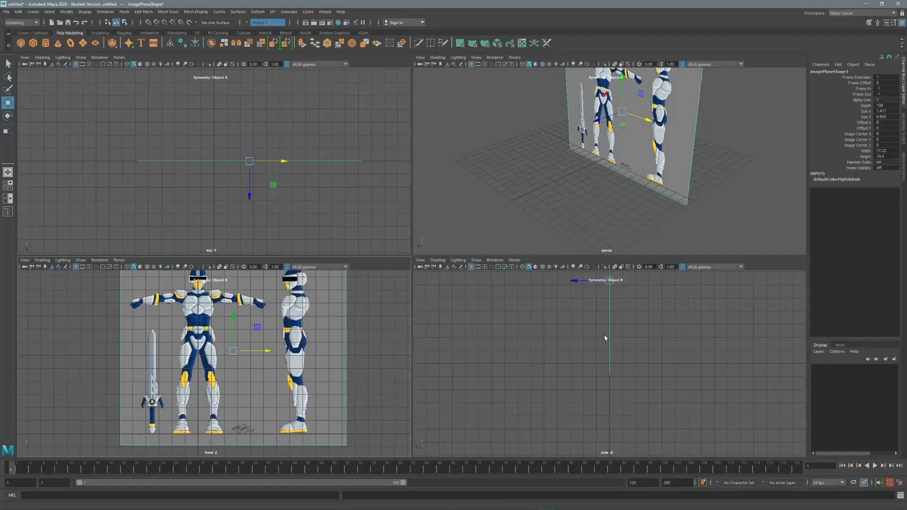
pyautogui.press('space')
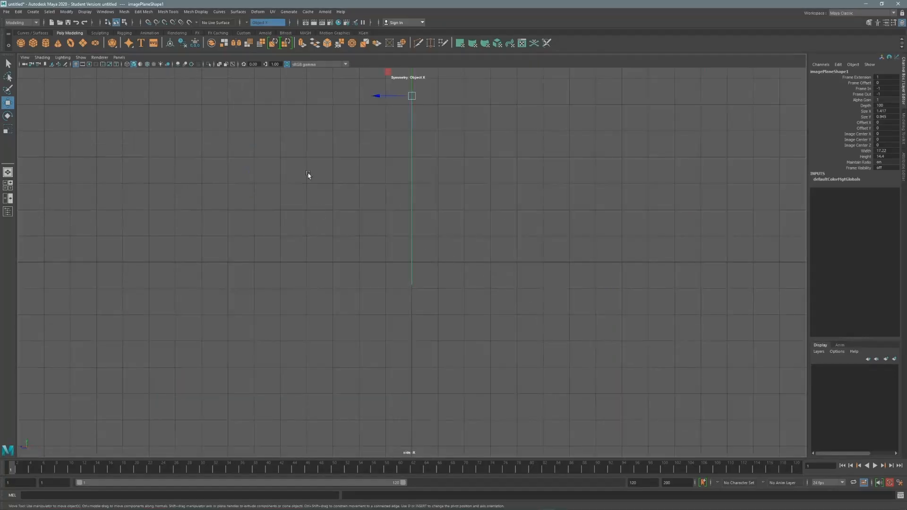
pyautogui.click(25, 57)
pyautogui.moveTo(57, 215)
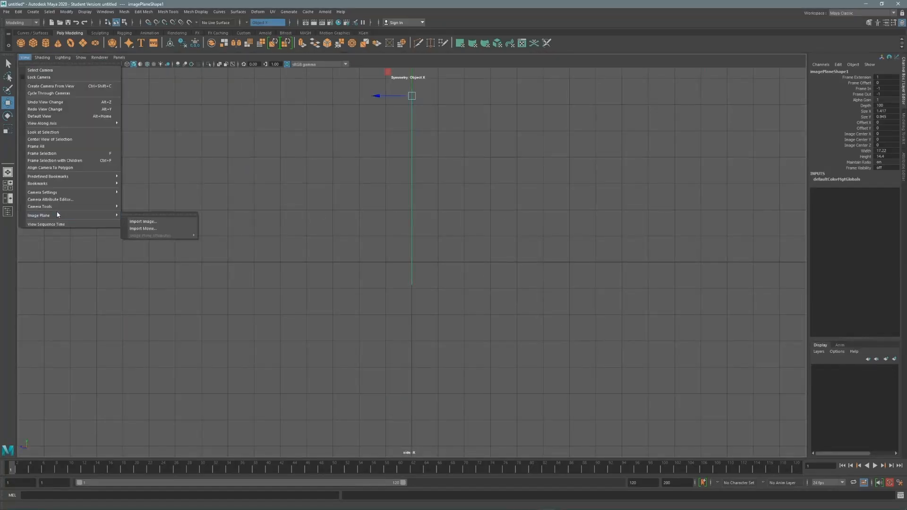
pyautogui.click(143, 221)
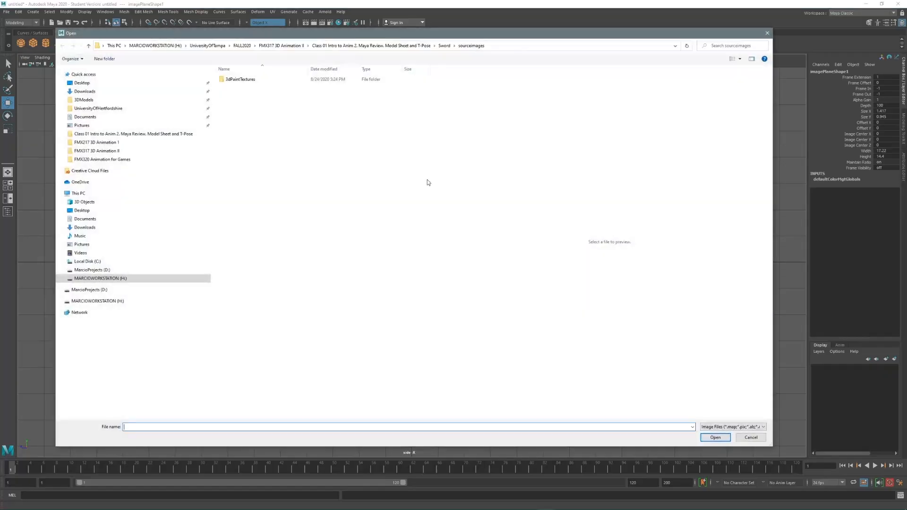
pyautogui.click(242, 46)
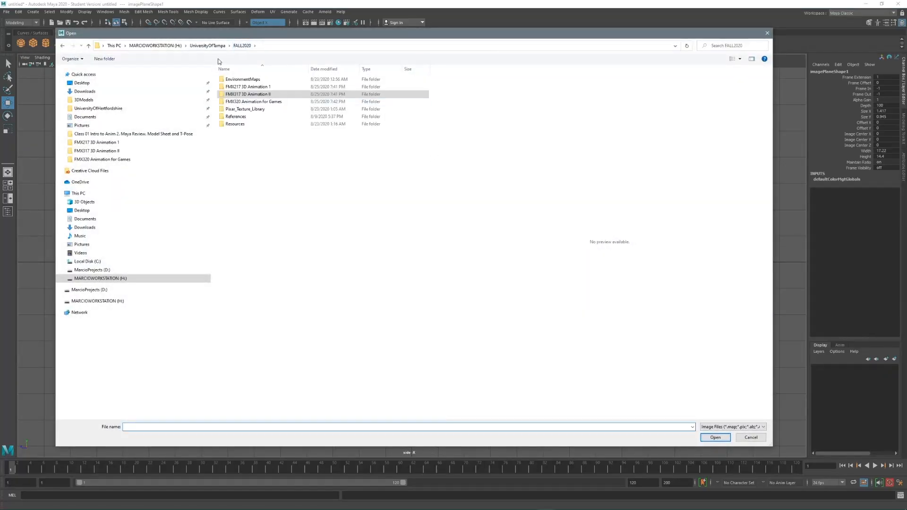
pyautogui.click(248, 102)
pyautogui.doubleClick(249, 103)
pyautogui.doubleClick(243, 88)
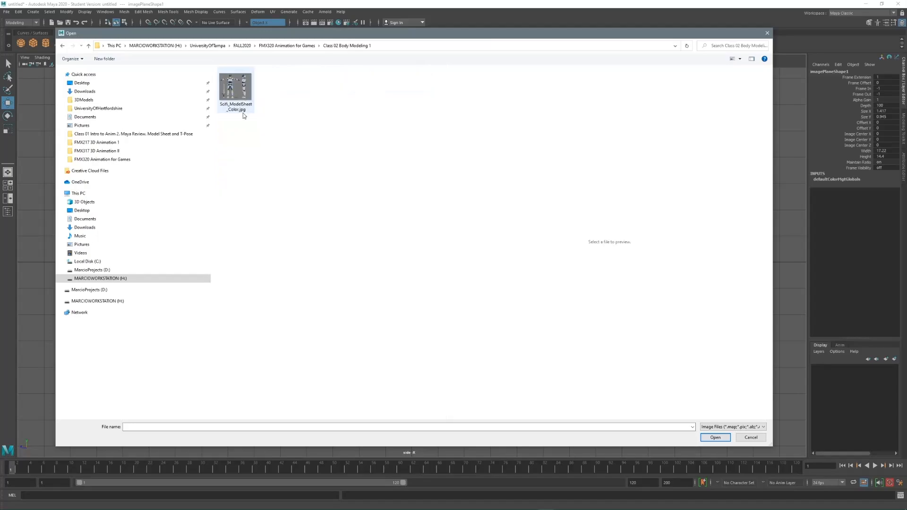
pyautogui.click(252, 98)
pyautogui.click(722, 439)
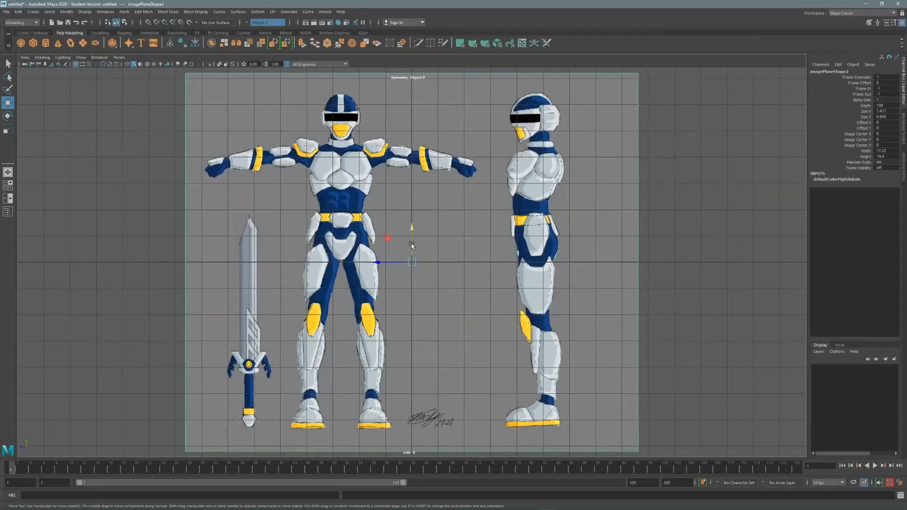
# Step: Move the side image plane so the profile figure stands on the ground line and is centred on the vertical axis
pyautogui.moveTo(410, 244); pyautogui.dragTo(406, 77)
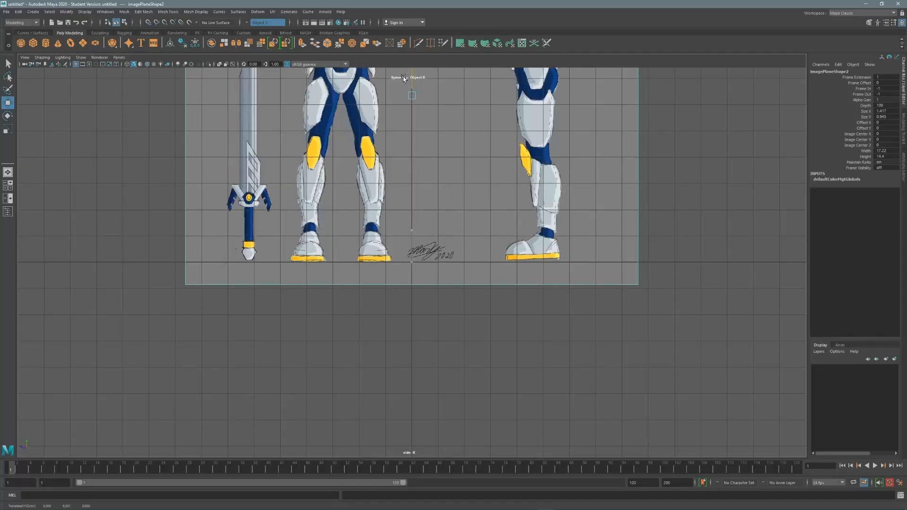
pyautogui.moveTo(409, 141); pyautogui.dragTo(399, 305, button='middle')
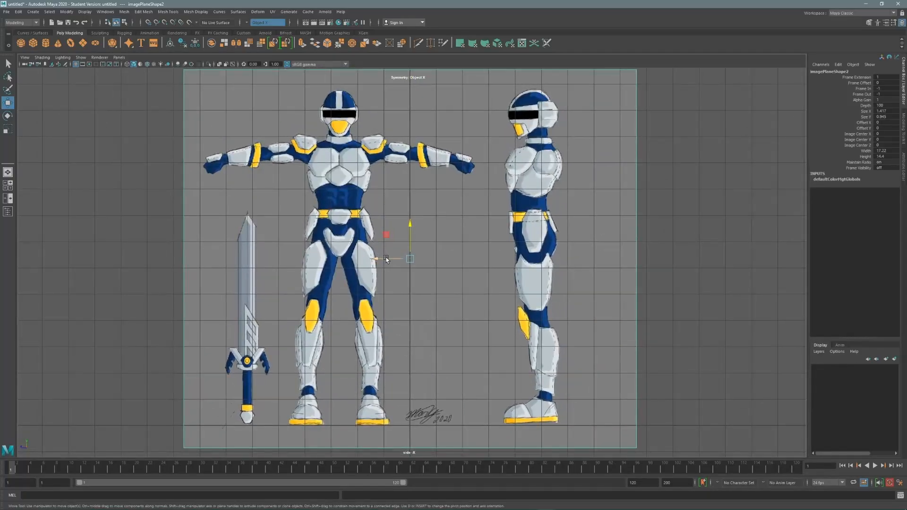
pyautogui.moveTo(385, 256); pyautogui.dragTo(264, 257)
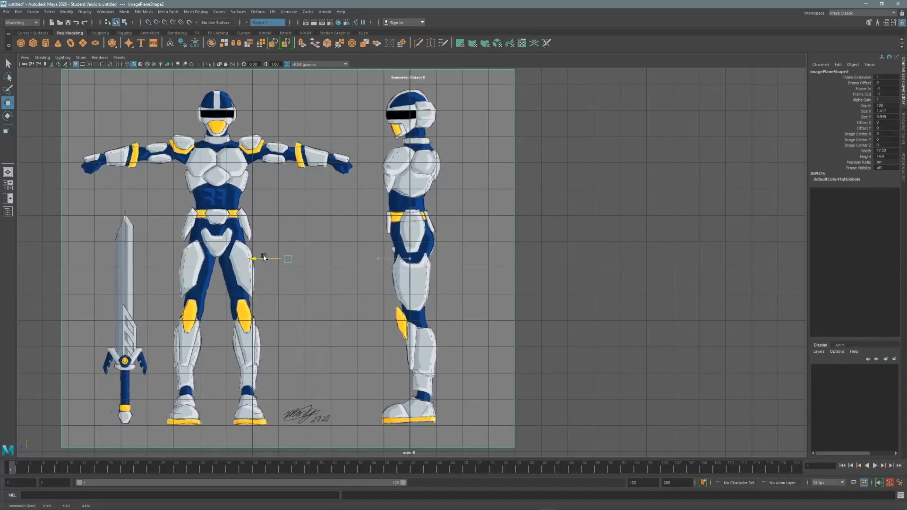
pyautogui.moveTo(264, 258); pyautogui.dragTo(265, 258)
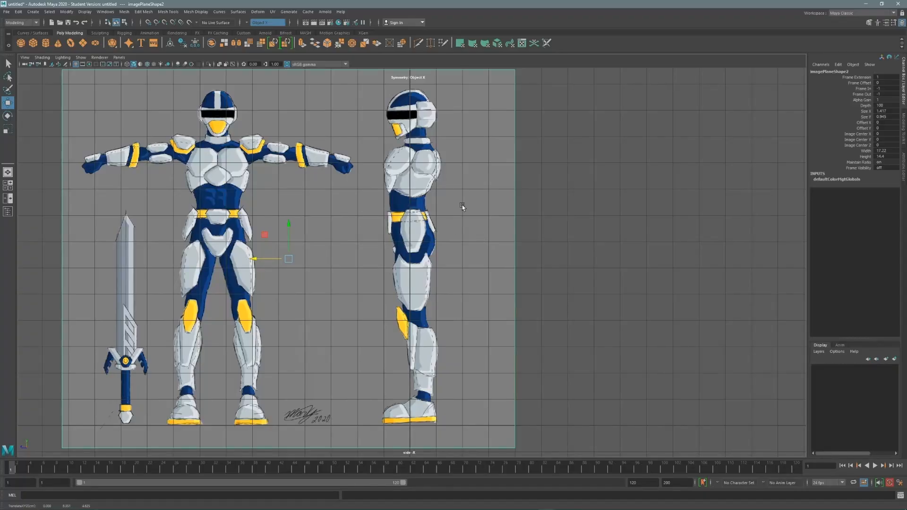
# Step: Push both image planes back from the grid centre, the side plane along negative X and the front plane to about -15.1 in Z
pyautogui.press('space')
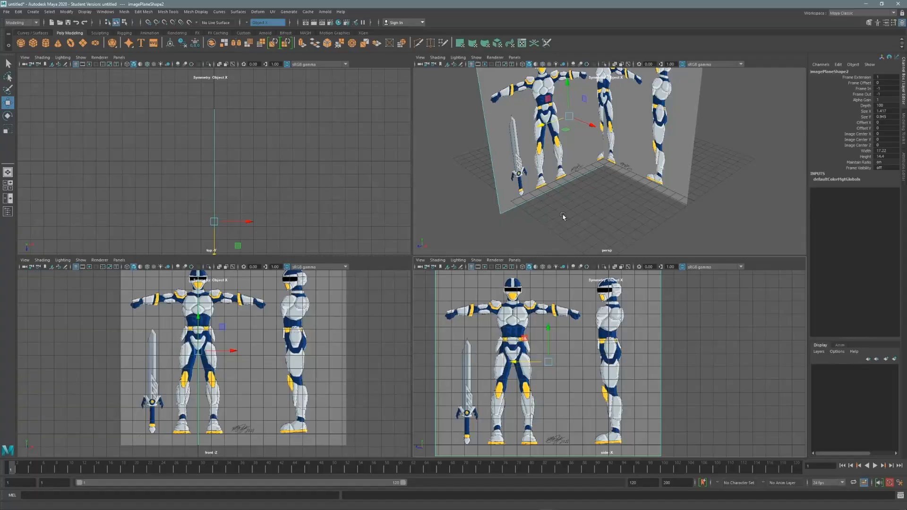
pyautogui.keyDown('alt'); pyautogui.moveTo(552, 227); pyautogui.dragTo(538, 204, button='middle'); pyautogui.keyUp('alt')
pyautogui.keyDown('alt'); pyautogui.moveTo(543, 204); pyautogui.dragTo(515, 191, button='right'); pyautogui.keyUp('alt')
pyautogui.keyDown('alt'); pyautogui.moveTo(577, 147); pyautogui.dragTo(599, 182, button='middle'); pyautogui.keyUp('alt')
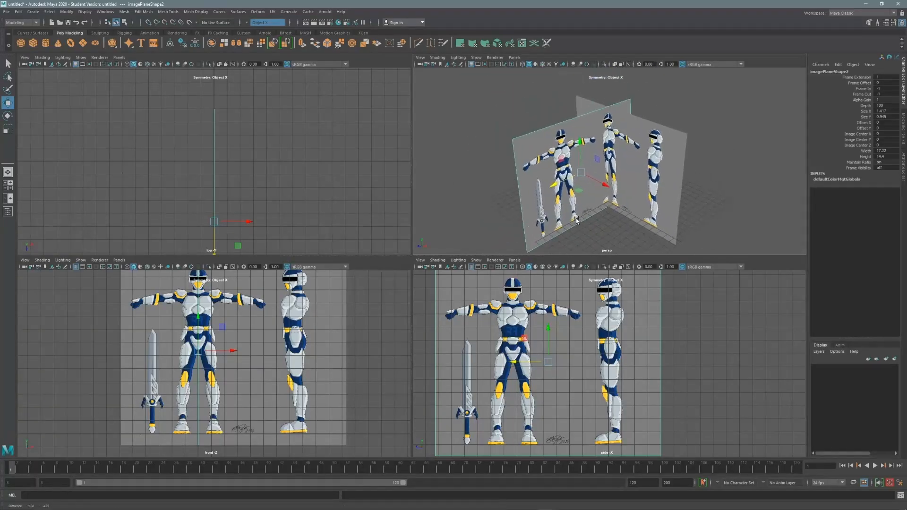
pyautogui.moveTo(601, 182); pyautogui.dragTo(529, 144)
pyautogui.click(598, 181)
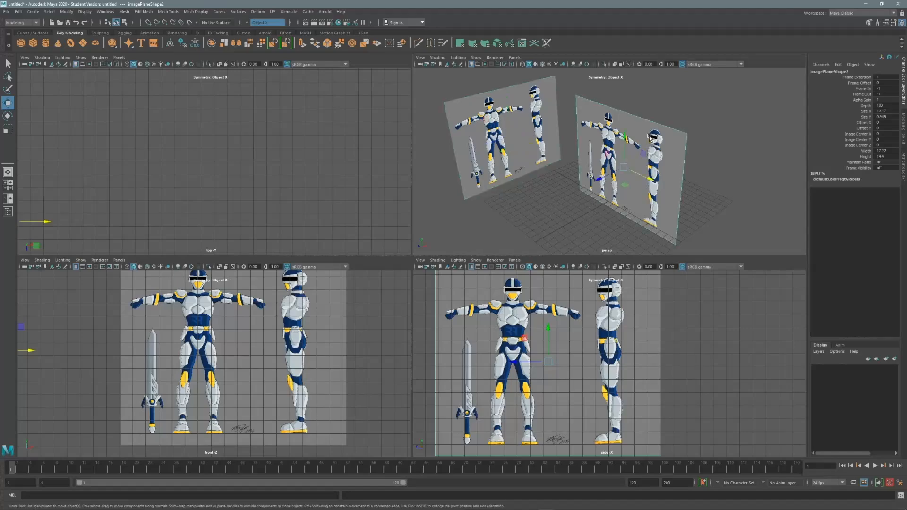
pyautogui.moveTo(598, 181); pyautogui.dragTo(668, 147)
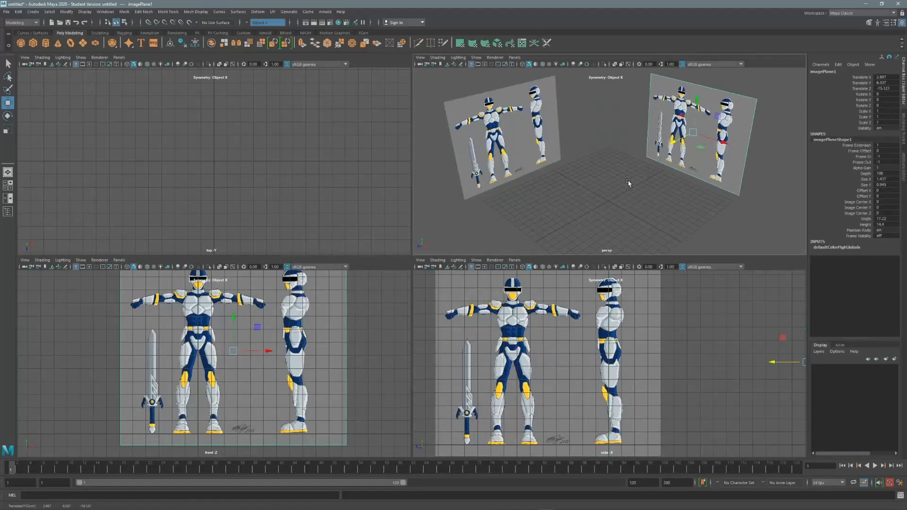
# Step: Create a polygon cube in the front view, raise it to the figure's pelvis at Y about 7.5, and show the Modeling Toolkit
pyautogui.press('space')
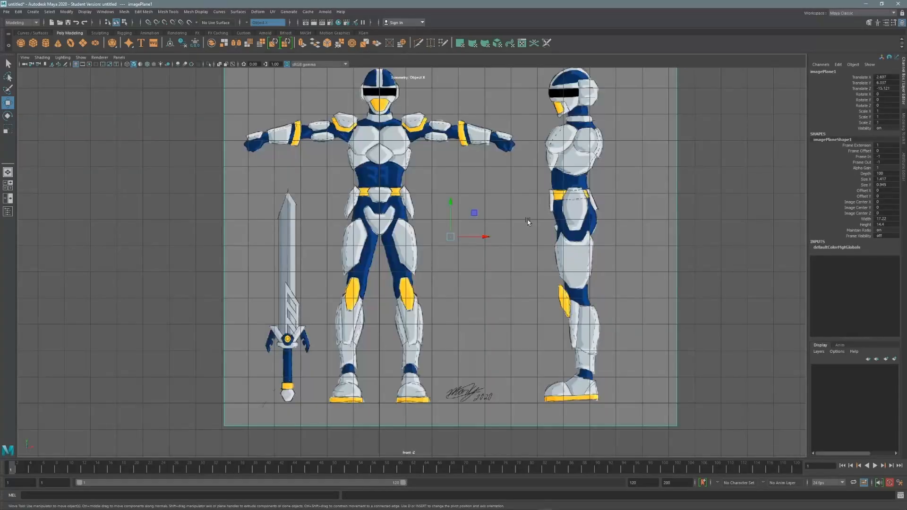
pyautogui.scroll(1, 482, 224)
pyautogui.keyDown('alt'); pyautogui.moveTo(502, 211); pyautogui.dragTo(468, 224, button='middle'); pyautogui.keyUp('alt')
pyautogui.scroll(-1, 488, 245)
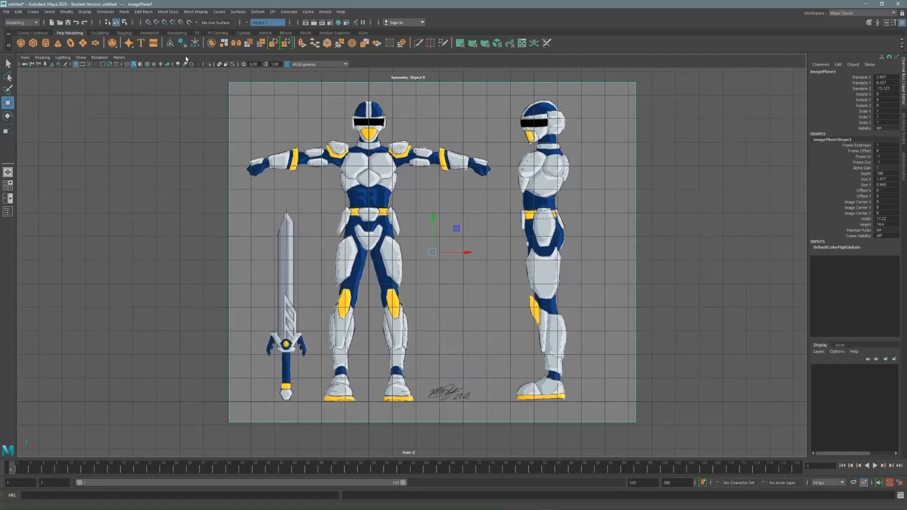
pyautogui.click(33, 43)
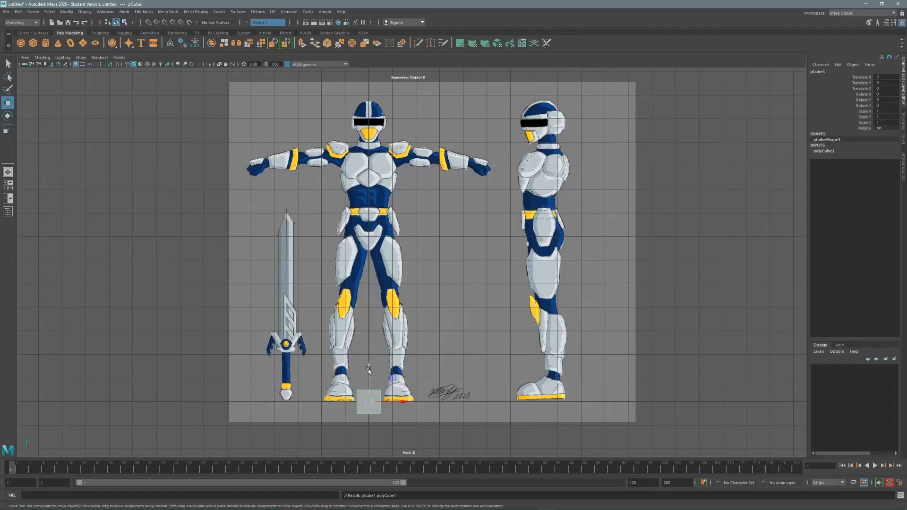
pyautogui.moveTo(367, 369); pyautogui.dragTo(369, 194)
pyautogui.keyDown('alt'); pyautogui.moveTo(375, 219); pyautogui.dragTo(748, 194, button='right'); pyautogui.keyUp('alt')
pyautogui.keyDown('alt'); pyautogui.moveTo(408, 208); pyautogui.dragTo(472, 311, button='middle'); pyautogui.keyUp('alt')
pyautogui.keyDown('alt'); pyautogui.moveTo(472, 311); pyautogui.dragTo(522, 271, button='right'); pyautogui.keyUp('alt')
pyautogui.click(868, 23)
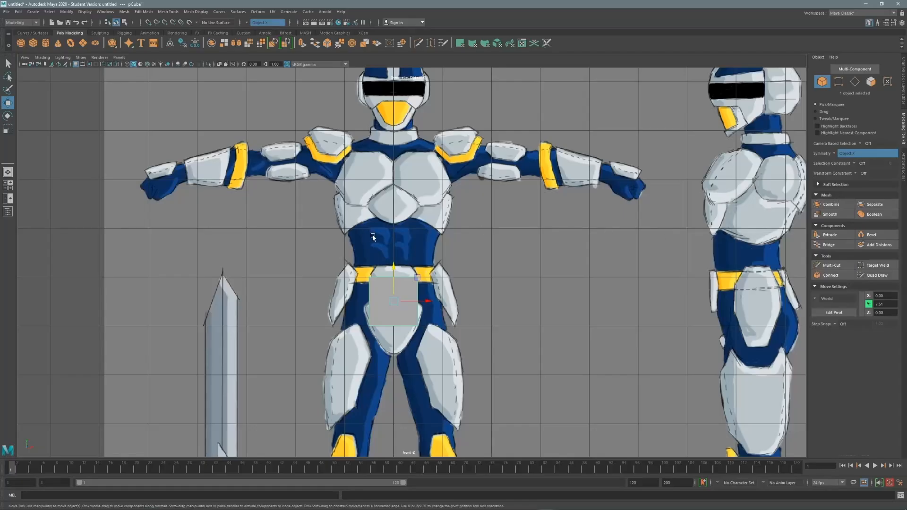
pyautogui.rightClick(409, 291)
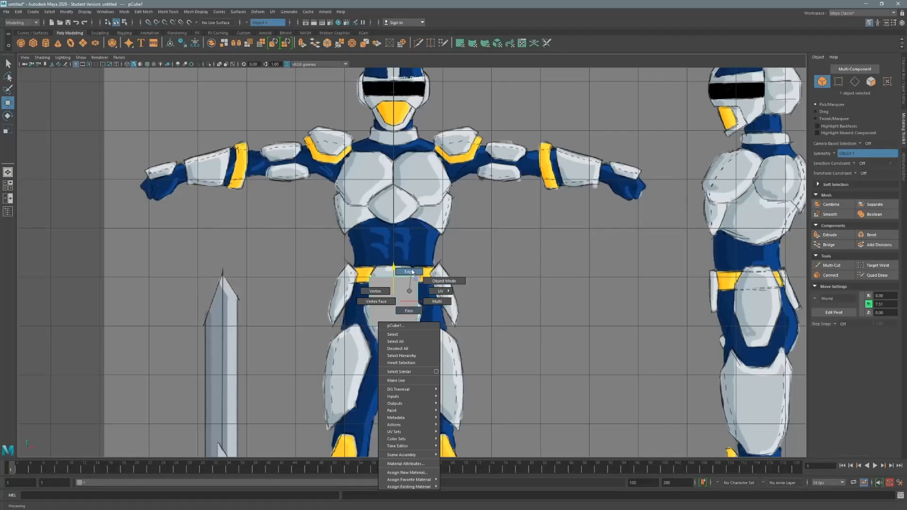
pyautogui.moveTo(412, 272); pyautogui.dragTo(410, 276, button='right')
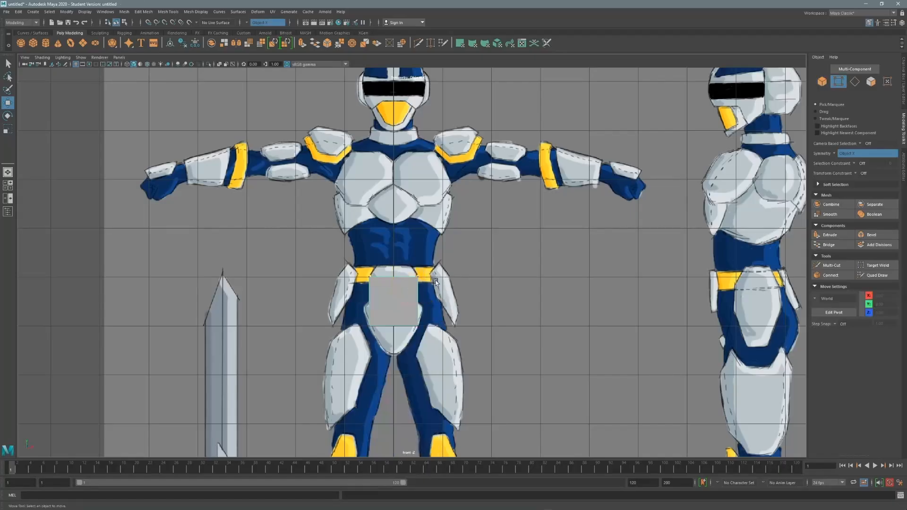
pyautogui.keyDown('shift'); pyautogui.rightClick(406, 292); pyautogui.keyUp('shift')
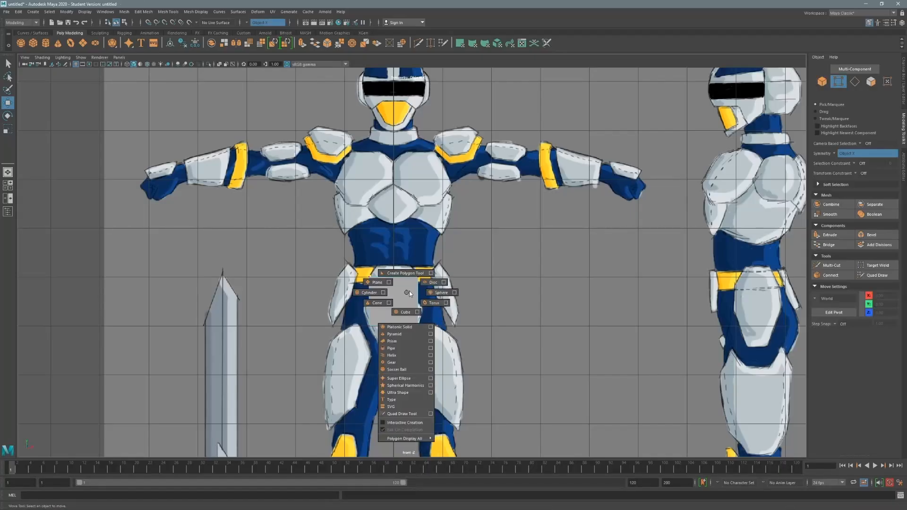
pyautogui.keyDown('shift'); pyautogui.moveTo(410, 290); pyautogui.dragTo(404, 298, button='right'); pyautogui.keyUp('shift')
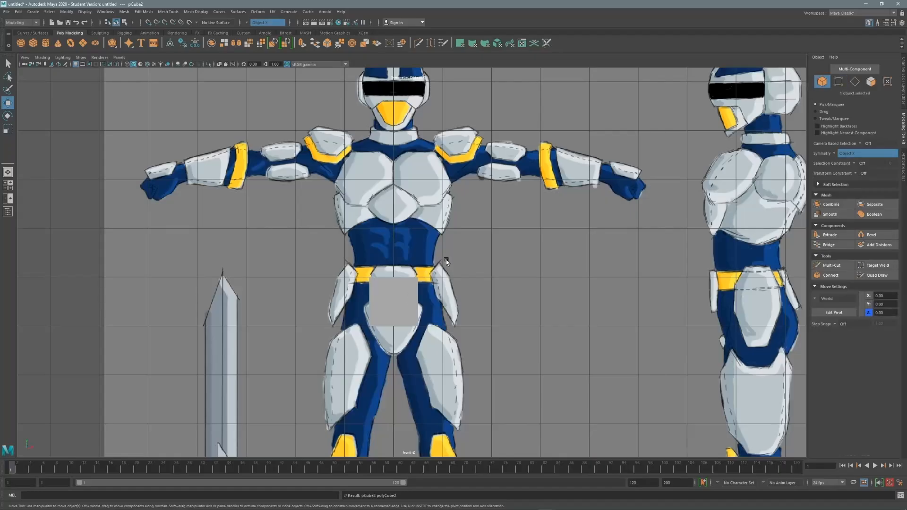
pyautogui.click(871, 81)
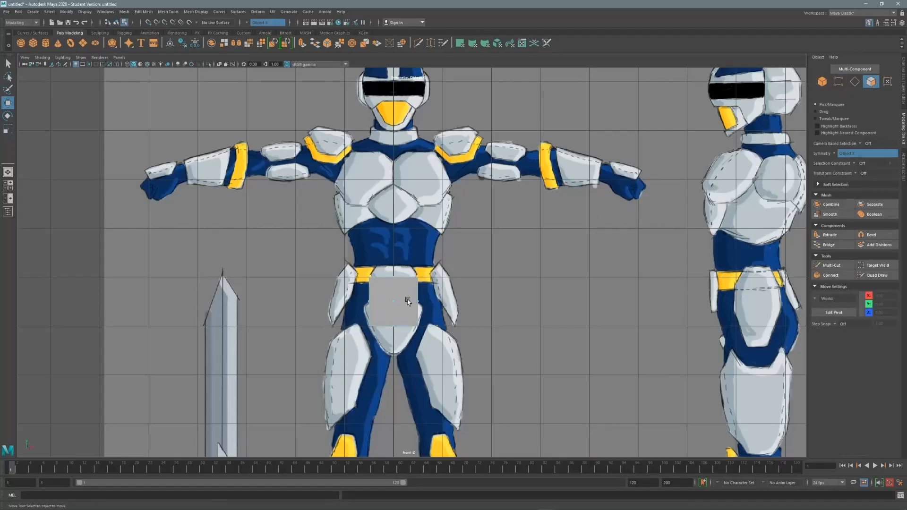
pyautogui.keyDown('shift'); pyautogui.moveTo(411, 308); pyautogui.dragTo(410, 311, button='right'); pyautogui.keyUp('shift')
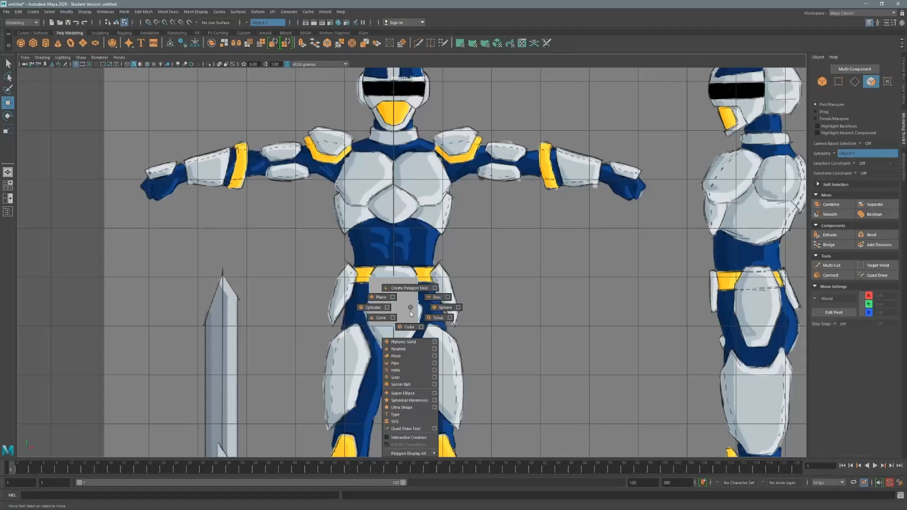
pyautogui.keyDown('shift'); pyautogui.moveTo(410, 315); pyautogui.dragTo(410, 325, button='right'); pyautogui.keyUp('shift')
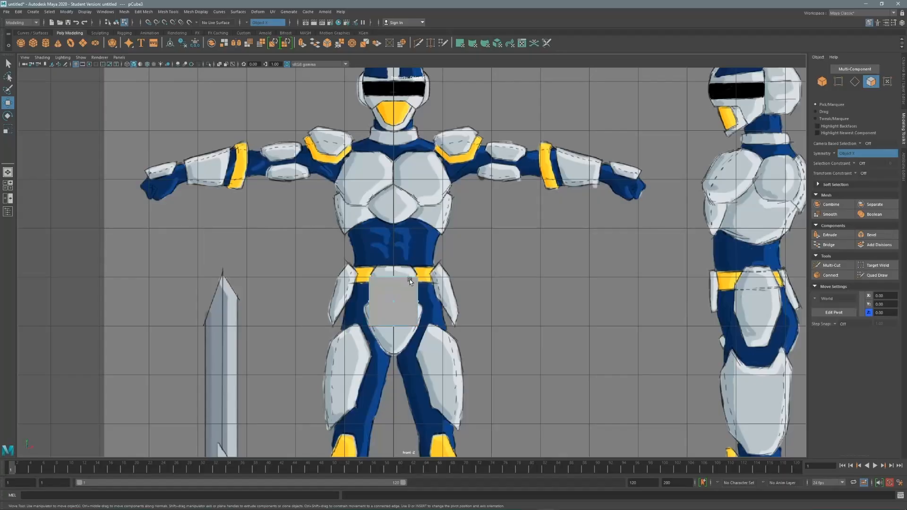
# Step: Try to extrude the front face of the cube at the figure's pelvis
pyautogui.click(397, 303)
pyautogui.keyDown('shift'); pyautogui.rightClick(404, 311); pyautogui.keyUp('shift')
pyautogui.keyDown('shift'); pyautogui.rightClick(407, 313); pyautogui.keyUp('shift')
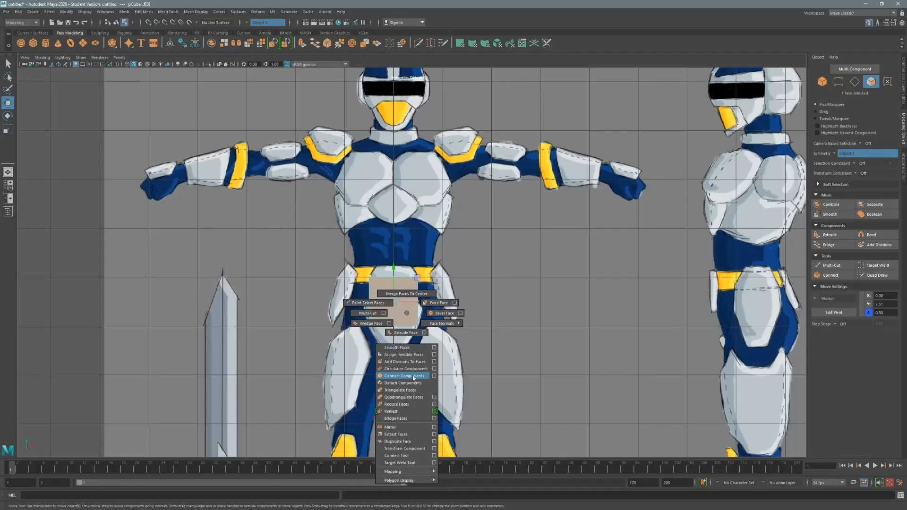
pyautogui.keyDown('shift'); pyautogui.moveTo(414, 377); pyautogui.dragTo(405, 332, button='right'); pyautogui.keyUp('shift')
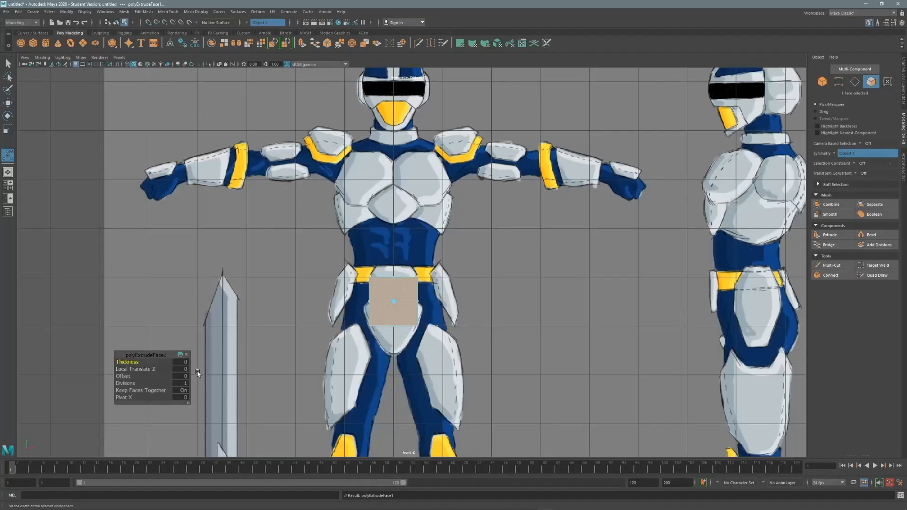
# Step: Undo the face extrusion, the face selection and the creation of all the stacked cubes
pyautogui.hotkey('ctrl', 'z')
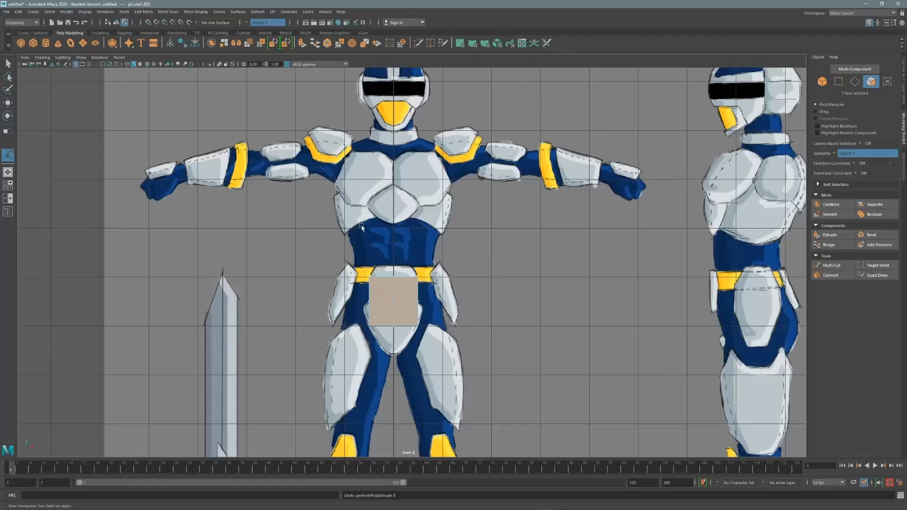
pyautogui.hotkey('ctrl', 'z')
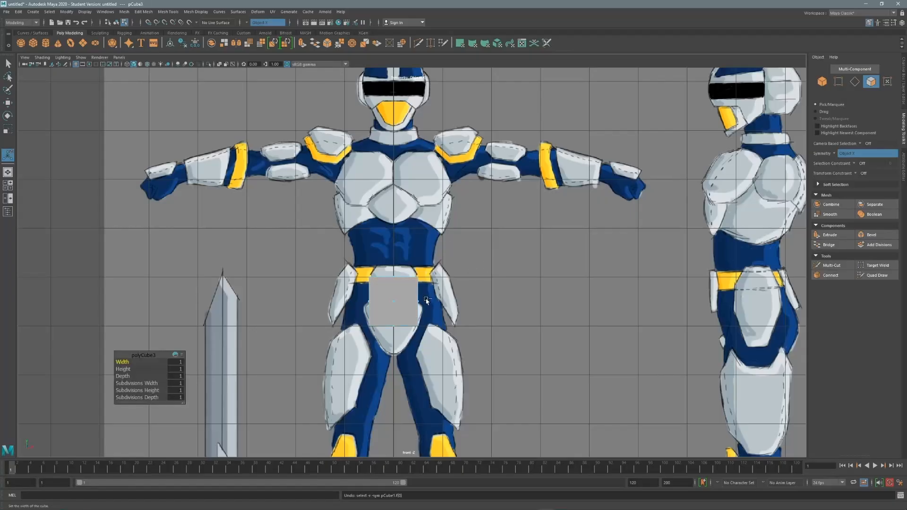
pyautogui.click(427, 300)
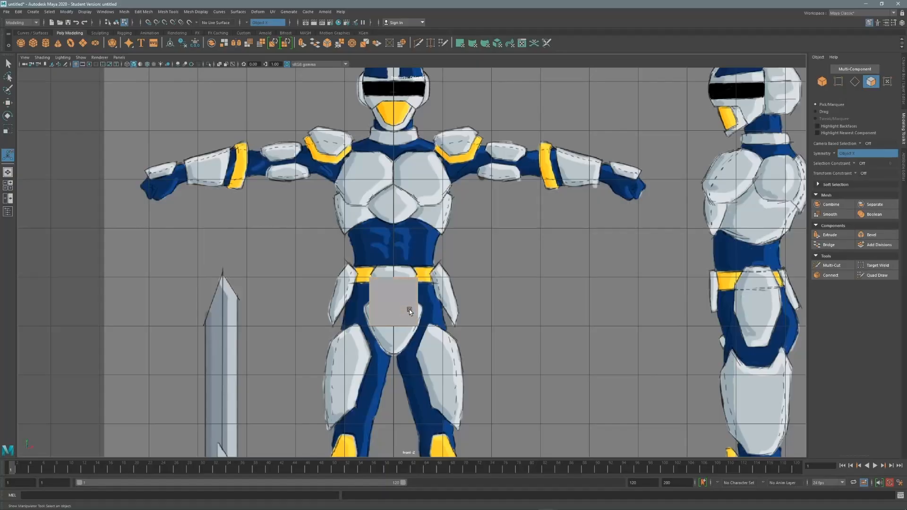
pyautogui.hotkey('ctrl', 'z')
pyautogui.hotkey('ctrl', 'z')
pyautogui.hotkey('ctrl', 'z')
pyautogui.hotkey('ctrl', 'z')
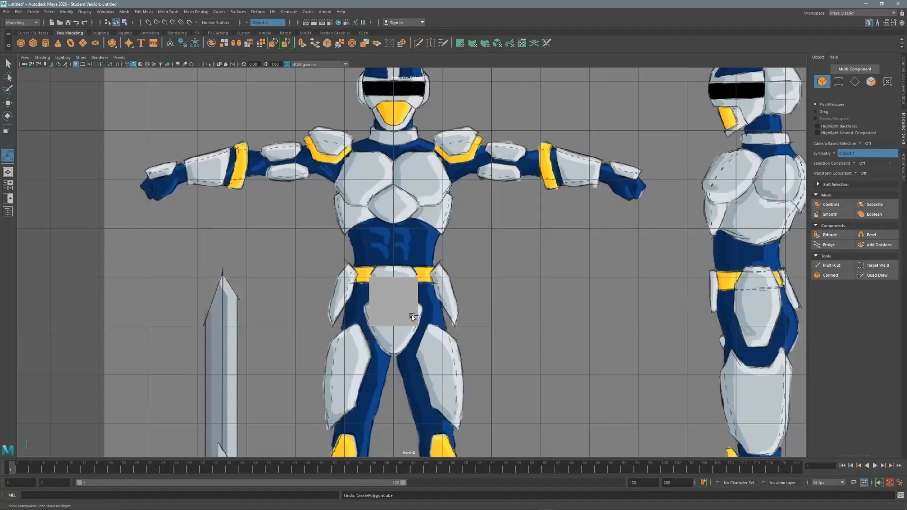
pyautogui.hotkey('ctrl', 'z')
pyautogui.hotkey('ctrl', 'z')
pyautogui.hotkey('ctrl', 'z')
# Step: Create a new polygon cube in the front view and raise it to the figure's belt at Y about 7.83
pyautogui.keyDown('alt'); pyautogui.moveTo(453, 280); pyautogui.dragTo(358, 268, button='right'); pyautogui.keyUp('alt')
pyautogui.keyDown('alt'); pyautogui.moveTo(358, 268); pyautogui.dragTo(331, 188, button='middle'); pyautogui.keyUp('alt')
pyautogui.click(33, 43)
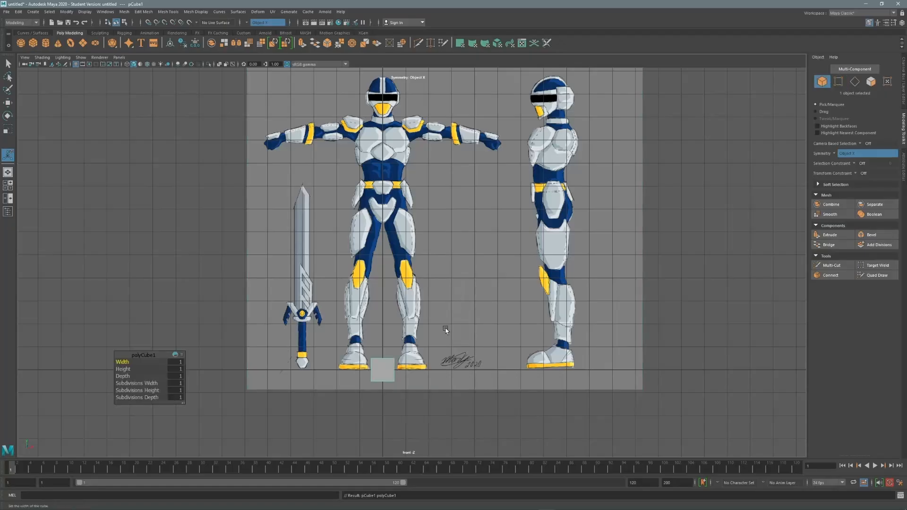
pyautogui.press('w')
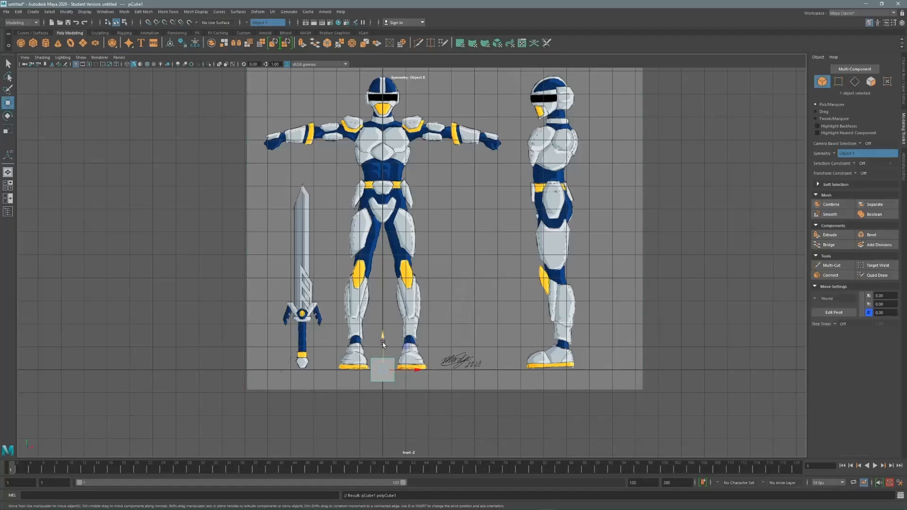
pyautogui.moveTo(382, 342); pyautogui.dragTo(382, 164)
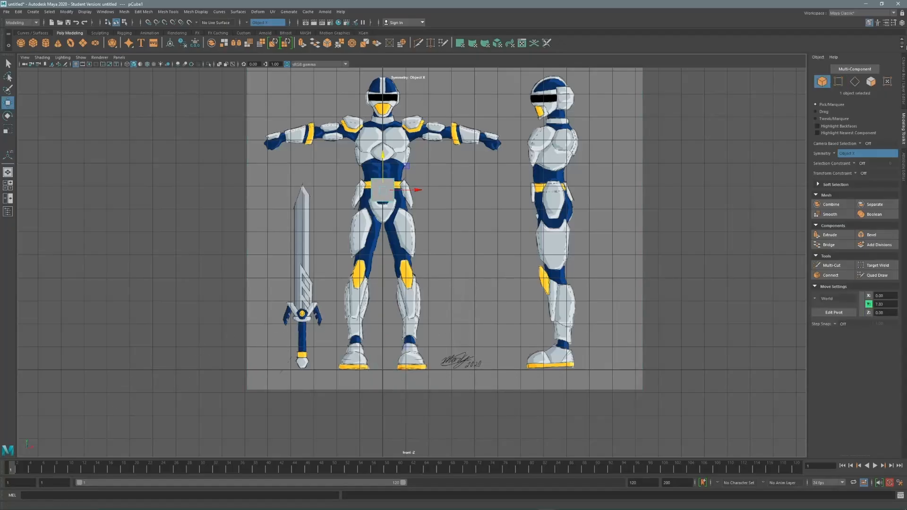
# Step: Set the cube's width, height and depth subdivisions to 2
pyautogui.click(900, 23)
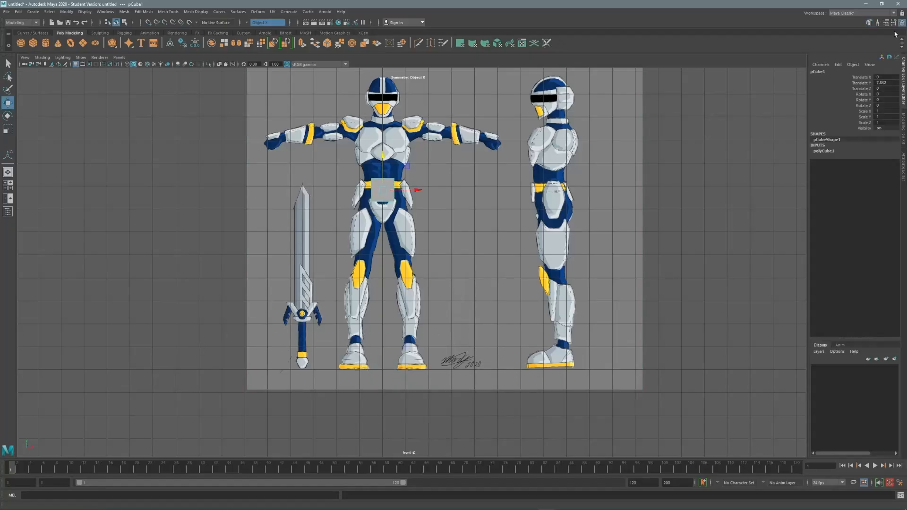
pyautogui.click(826, 151)
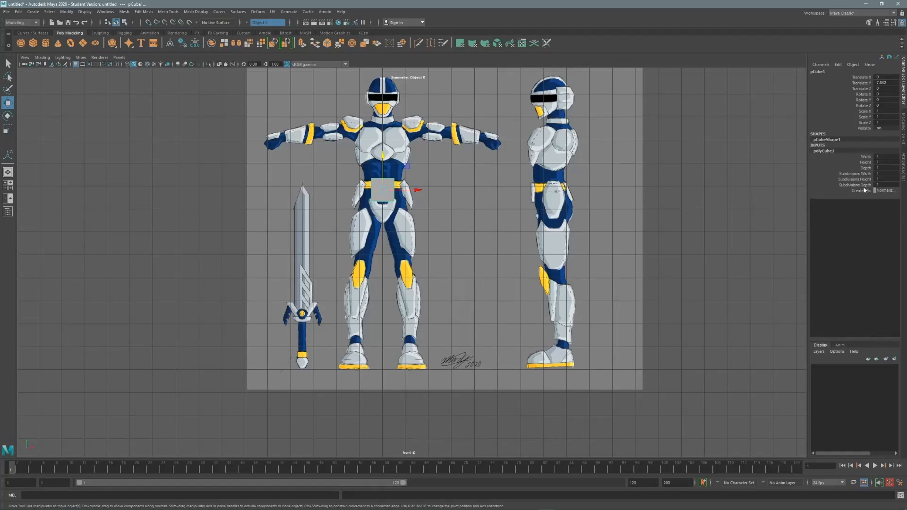
pyautogui.click(869, 173)
pyautogui.click(883, 174)
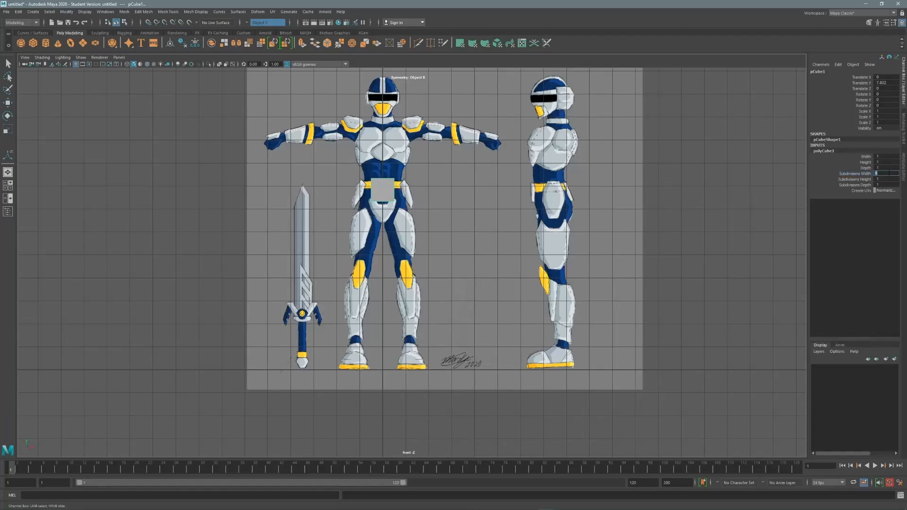
pyautogui.press('Tab')
pyautogui.write('2')
pyautogui.press('Tab')
pyautogui.write('2')
pyautogui.hotkey('shift', 'Tab')
# Step: Scale the cube up uniformly to about the waist's width and raise it over the abdomen to Y about 8.81
pyautogui.keyDown('alt'); pyautogui.moveTo(369, 172); pyautogui.dragTo(798, 97, button='right'); pyautogui.keyUp('alt')
pyautogui.keyDown('alt'); pyautogui.moveTo(374, 108); pyautogui.dragTo(397, 249, button='middle'); pyautogui.keyUp('alt')
pyautogui.keyDown('alt'); pyautogui.moveTo(396, 213); pyautogui.dragTo(449, 141, button='right'); pyautogui.keyUp('alt')
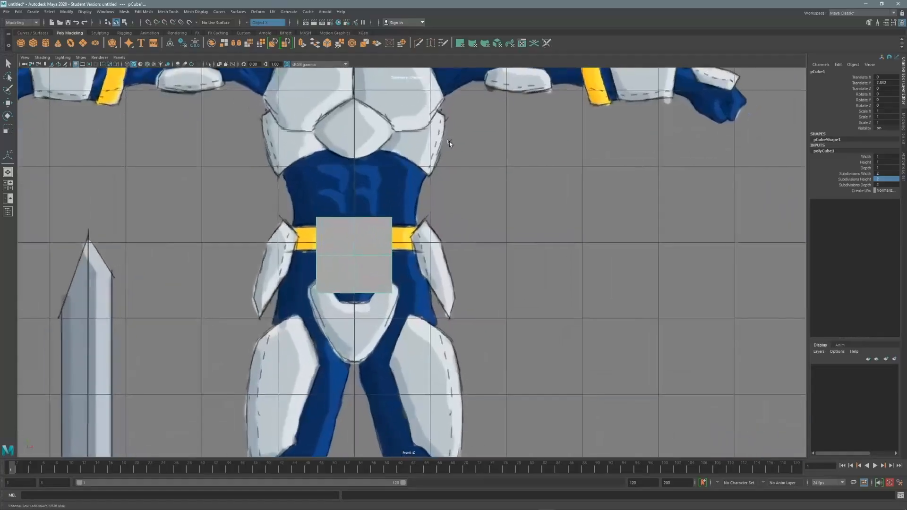
pyautogui.click(870, 23)
pyautogui.press('w')
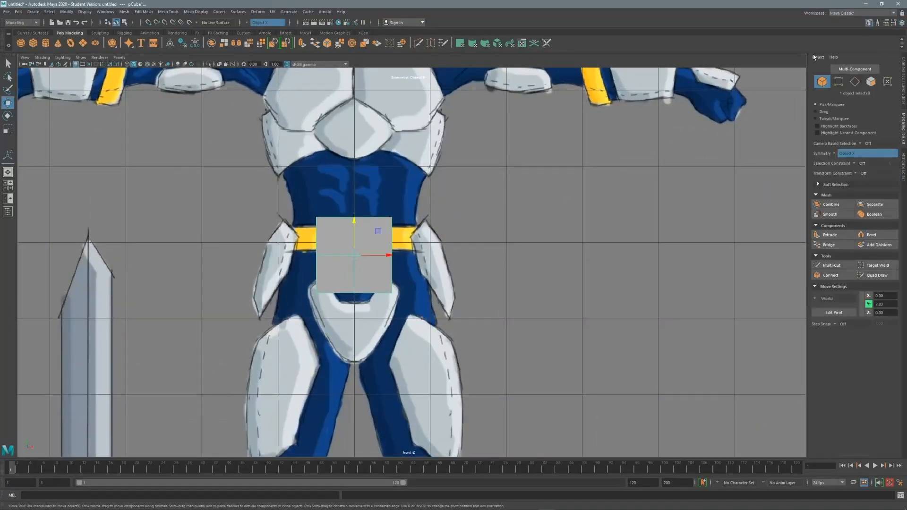
pyautogui.keyDown('alt'); pyautogui.moveTo(372, 165); pyautogui.dragTo(348, 154, button='middle'); pyautogui.keyUp('alt')
pyautogui.keyDown('alt'); pyautogui.moveTo(340, 149); pyautogui.dragTo(350, 148, button='right'); pyautogui.keyUp('alt')
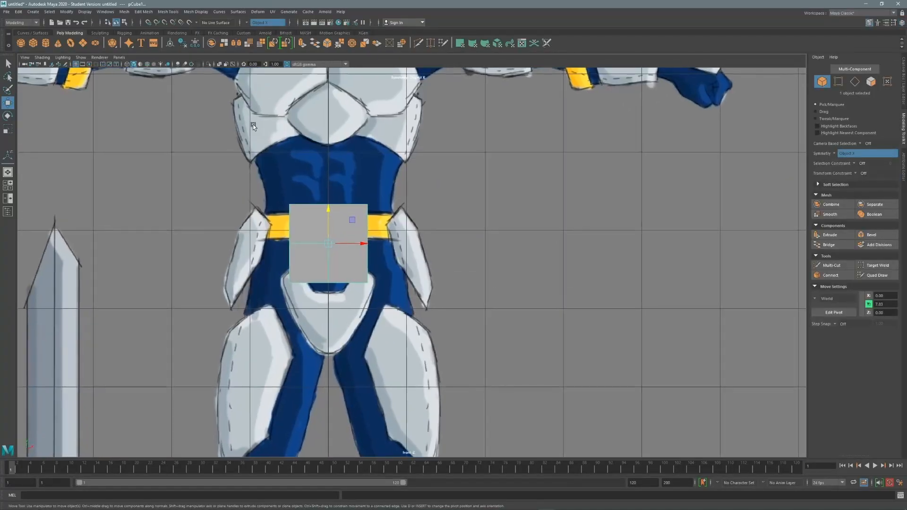
pyautogui.click(7, 130)
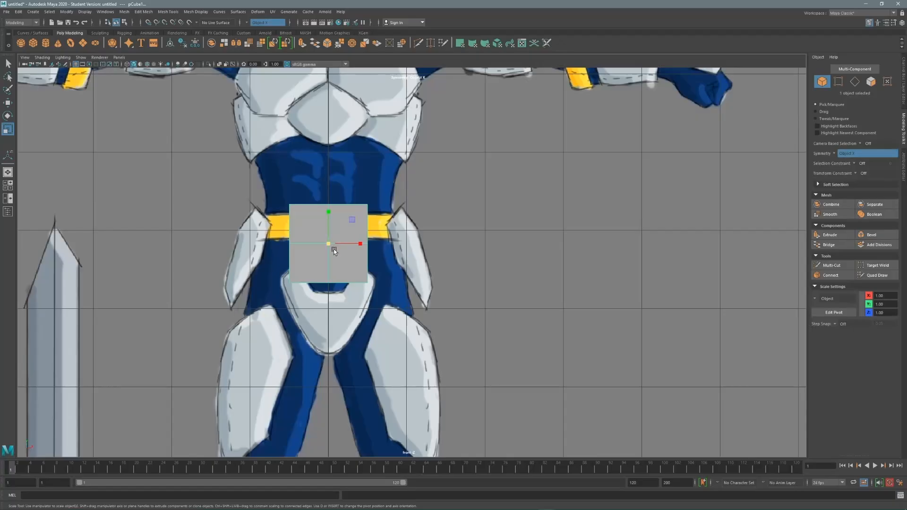
pyautogui.moveTo(327, 246); pyautogui.dragTo(319, 136)
pyautogui.press('w')
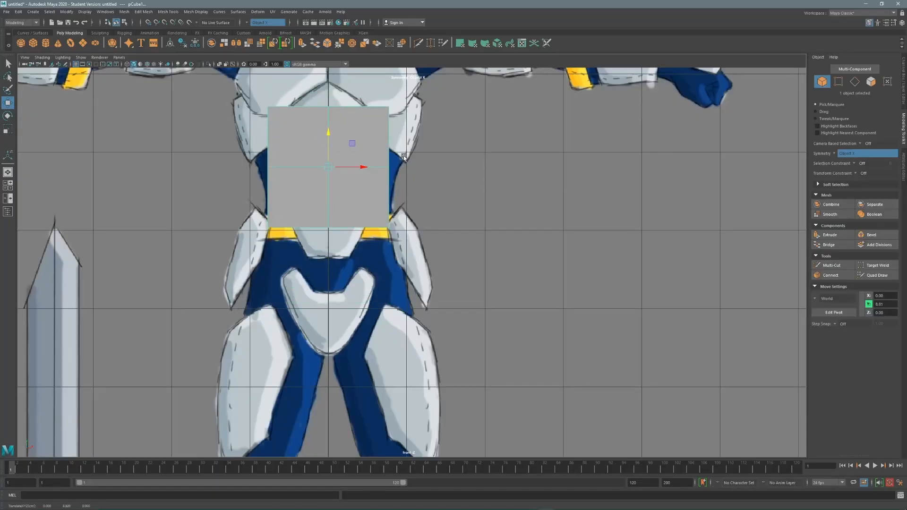
# Step: Set the modeling symmetry to Object X
pyautogui.keyDown('alt'); pyautogui.moveTo(442, 146); pyautogui.dragTo(407, 204, button='middle'); pyautogui.keyUp('alt')
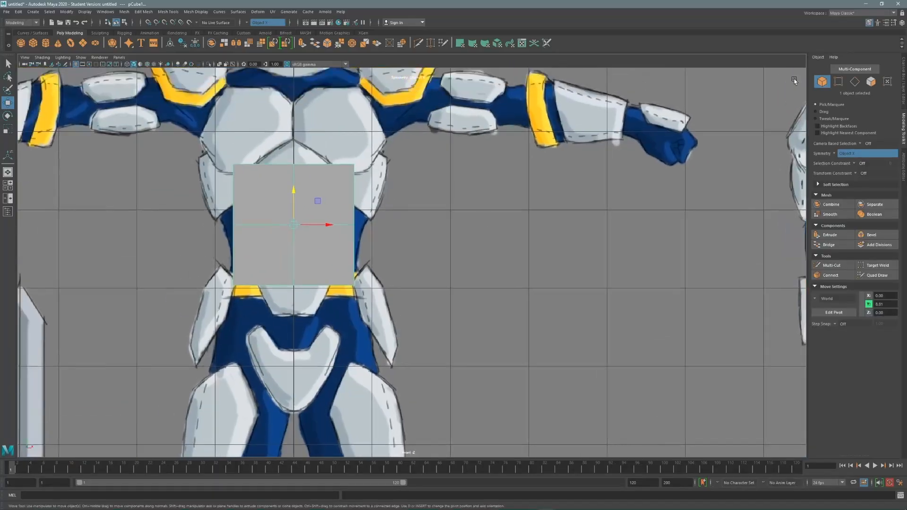
pyautogui.click(845, 156)
pyautogui.click(853, 166)
# Step: Select the vertical corner edges on both sides of the cube in the perspective view
pyautogui.press('space')
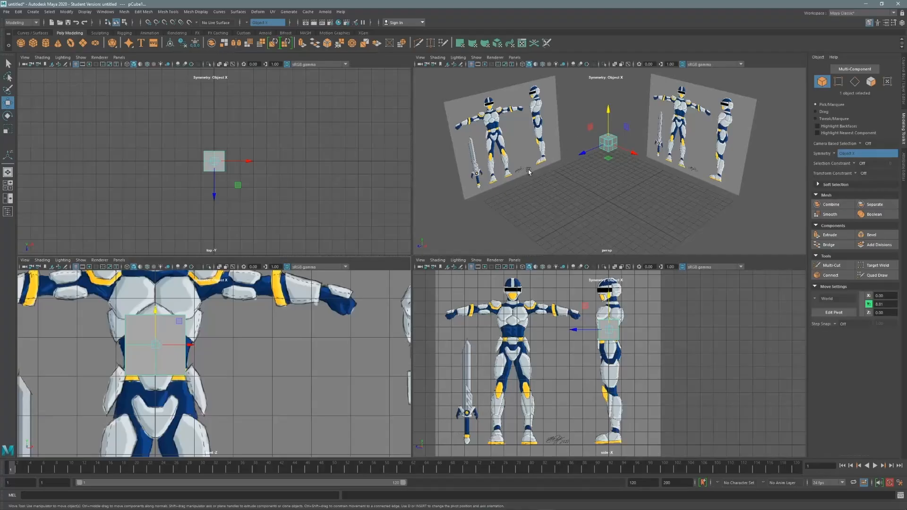
pyautogui.keyDown('alt'); pyautogui.moveTo(523, 169); pyautogui.dragTo(497, 201, button='middle'); pyautogui.keyUp('alt')
pyautogui.keyDown('alt'); pyautogui.moveTo(497, 201); pyautogui.dragTo(653, 144, button='right'); pyautogui.keyUp('alt')
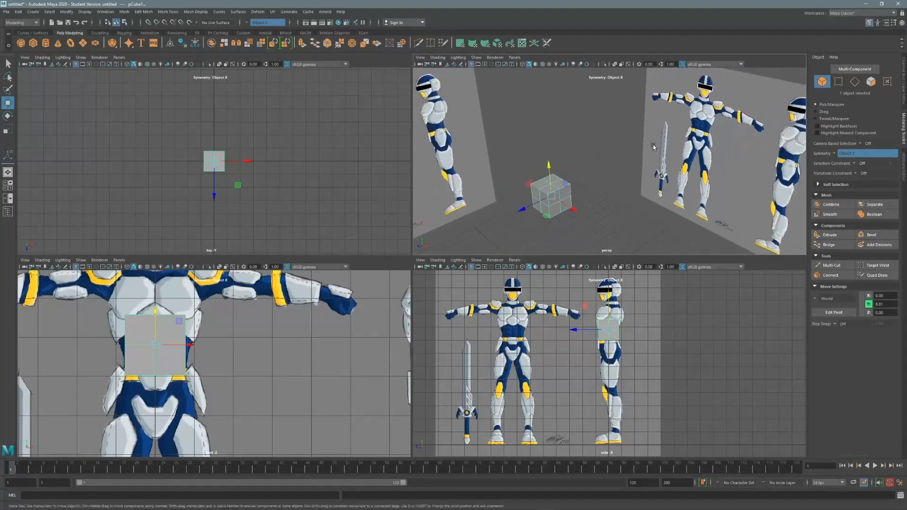
pyautogui.press('space')
pyautogui.press('space')
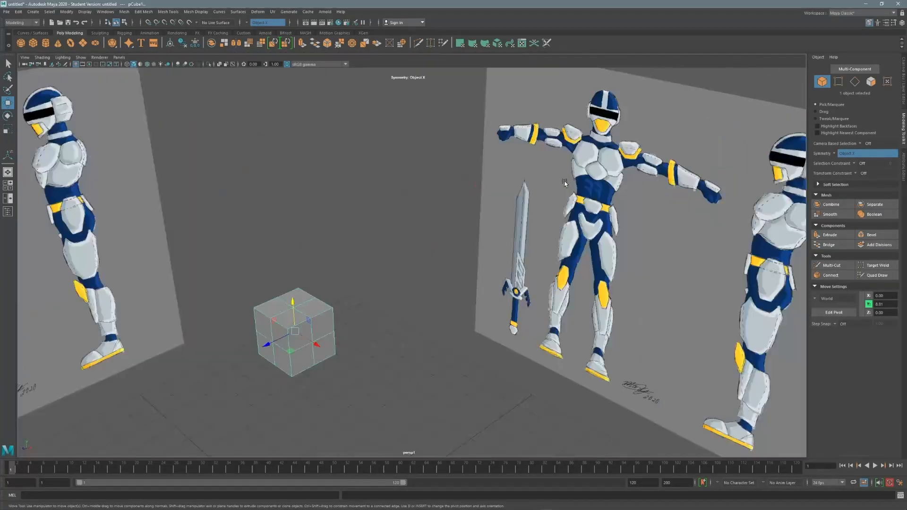
pyautogui.keyDown('alt'); pyautogui.moveTo(321, 265); pyautogui.dragTo(404, 160, button='middle'); pyautogui.keyUp('alt')
pyautogui.keyDown('alt'); pyautogui.moveTo(405, 160); pyautogui.dragTo(600, 134, button='right'); pyautogui.keyUp('alt')
pyautogui.keyDown('alt'); pyautogui.moveTo(599, 133); pyautogui.dragTo(569, 162, button='middle'); pyautogui.keyUp('alt')
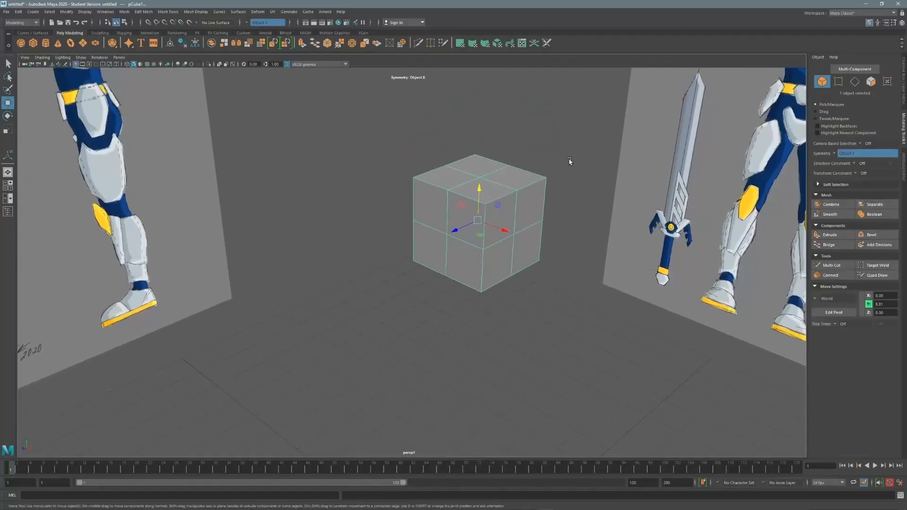
pyautogui.click(855, 81)
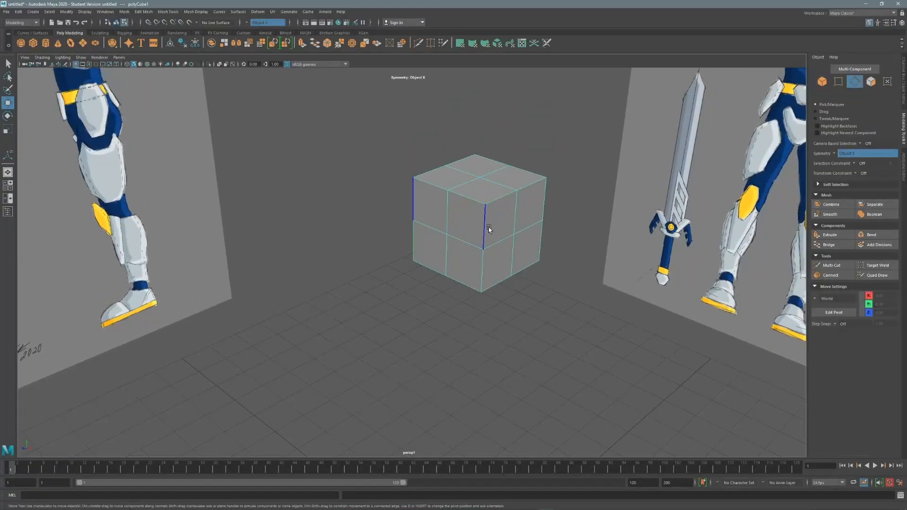
pyautogui.click(486, 230)
pyautogui.keyDown('shift'); pyautogui.click(484, 274); pyautogui.keyUp('shift')
pyautogui.keyDown('alt'); pyautogui.moveTo(535, 209); pyautogui.dragTo(438, 308); pyautogui.keyUp('alt')
pyautogui.keyDown('shift'); pyautogui.click(440, 339); pyautogui.keyUp('shift')
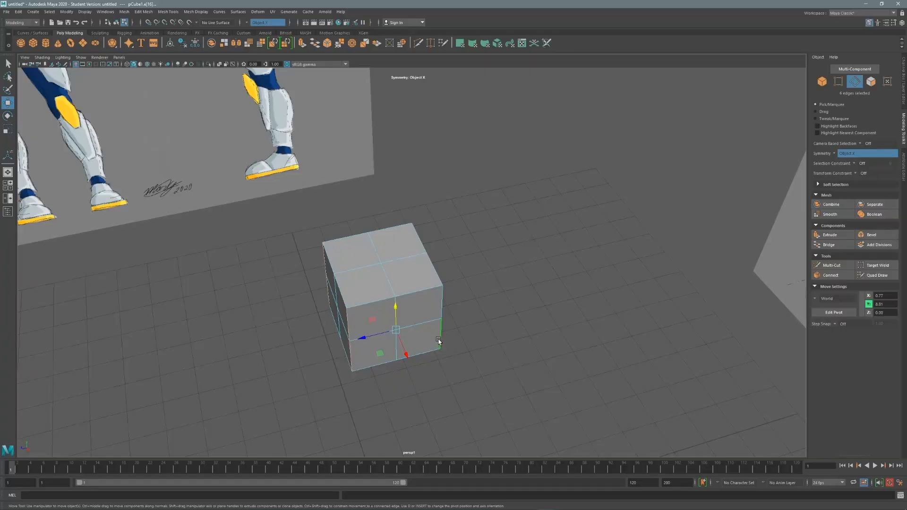
pyautogui.keyDown('alt'); pyautogui.moveTo(447, 253); pyautogui.dragTo(463, 184); pyautogui.keyUp('alt')
pyautogui.keyDown('alt'); pyautogui.moveTo(463, 185); pyautogui.dragTo(442, 116, button='right'); pyautogui.keyUp('alt')
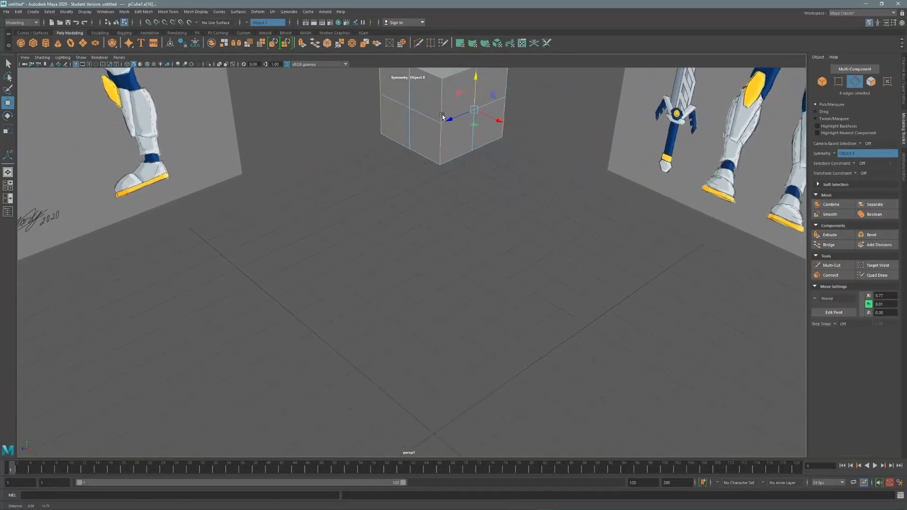
pyautogui.keyDown('alt'); pyautogui.moveTo(442, 115); pyautogui.dragTo(444, 158, button='middle'); pyautogui.keyUp('alt')
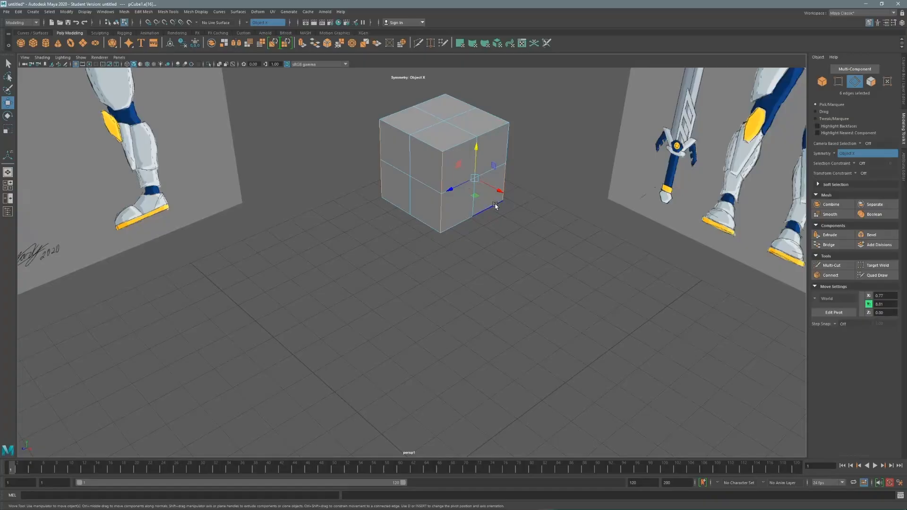
pyautogui.scroll(5, 495, 191)
pyautogui.keyDown('alt'); pyautogui.moveTo(468, 205); pyautogui.dragTo(338, 230, button='right'); pyautogui.keyUp('alt')
pyautogui.moveTo(405, 248); pyautogui.dragTo(479, 247)
pyautogui.click(438, 265)
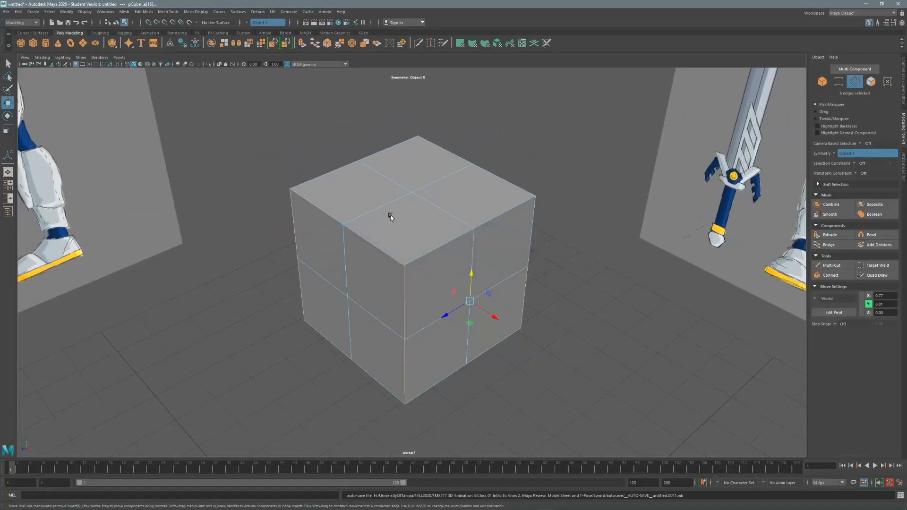
pyautogui.press('w')
pyautogui.keyDown('alt'); pyautogui.moveTo(390, 215); pyautogui.dragTo(403, 128); pyautogui.keyUp('alt')
pyautogui.keyDown('alt'); pyautogui.moveTo(440, 171); pyautogui.dragTo(503, 213); pyautogui.keyUp('alt')
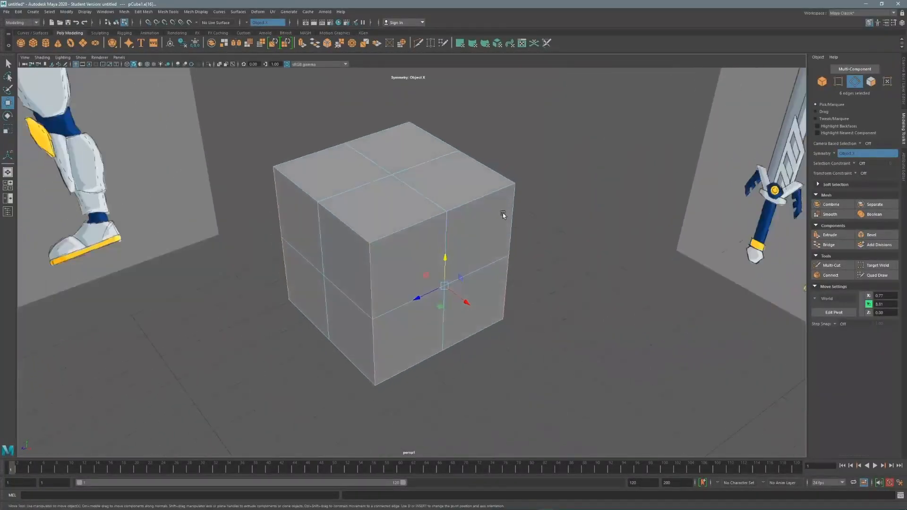
# Step: Try to scale the selected vertical corner edges inward in X and Z with Object X symmetry on
pyautogui.keyDown('alt'); pyautogui.moveTo(462, 159); pyautogui.dragTo(520, 178); pyautogui.keyUp('alt')
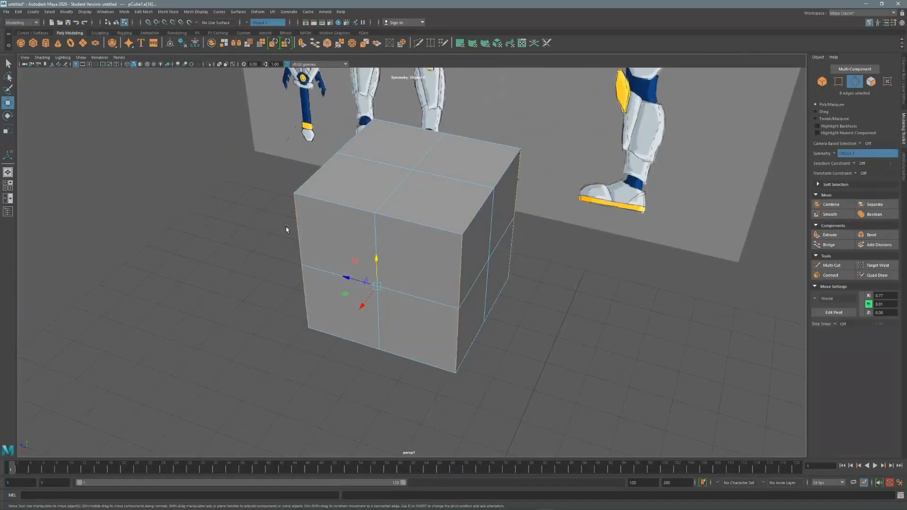
pyautogui.press('e')
pyautogui.press('r')
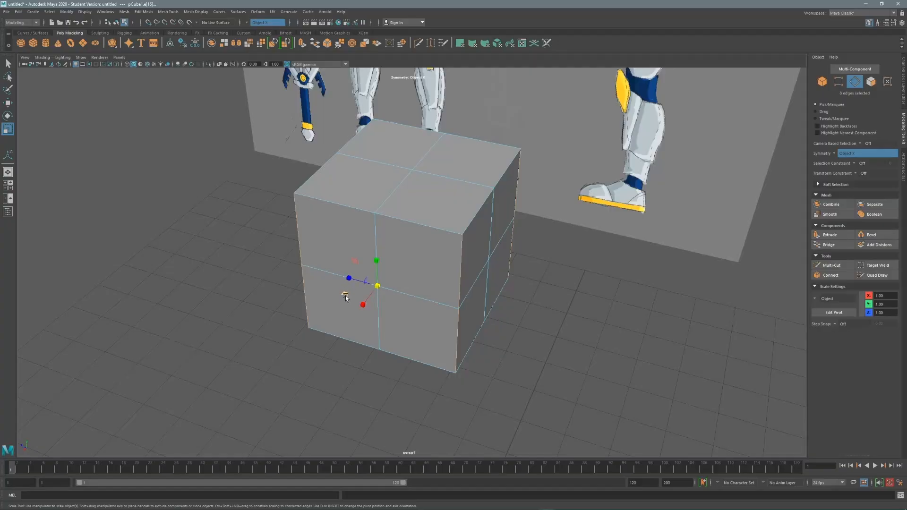
pyautogui.moveTo(345, 296); pyautogui.dragTo(350, 296)
pyautogui.hotkey('ctrl', 'z')
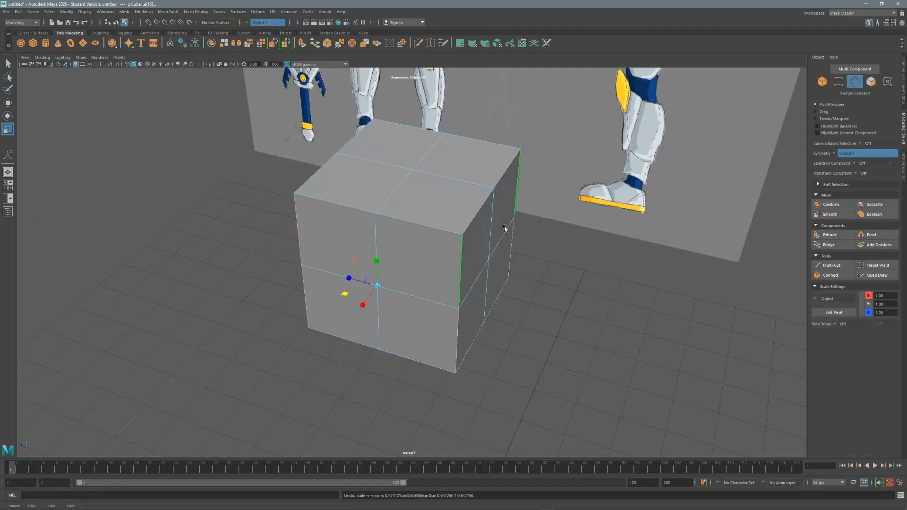
# Step: Turn the modeling symmetry off
pyautogui.click(841, 152)
pyautogui.click(845, 161)
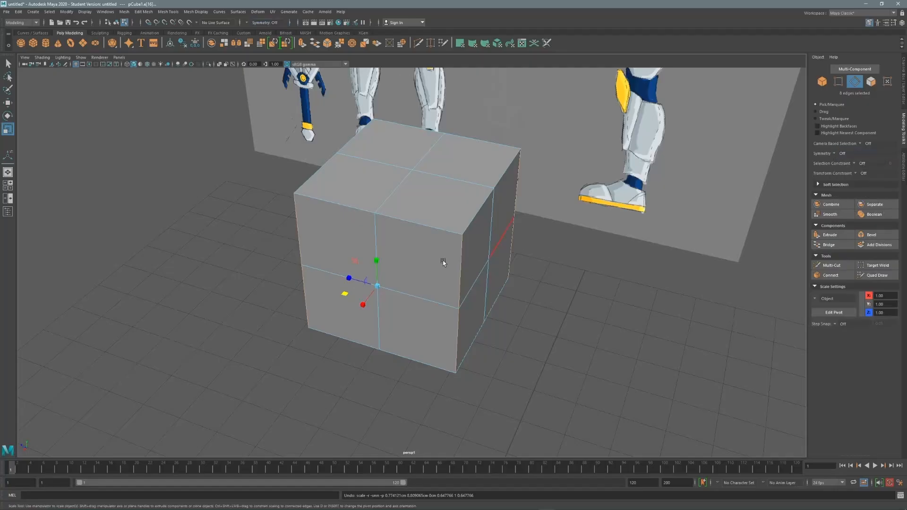
# Step: Try to scale the selected corner edges inward horizontally with symmetry off
pyautogui.moveTo(345, 296); pyautogui.dragTo(347, 296)
pyautogui.keyDown('alt'); pyautogui.moveTo(403, 219); pyautogui.dragTo(351, 203); pyautogui.keyUp('alt')
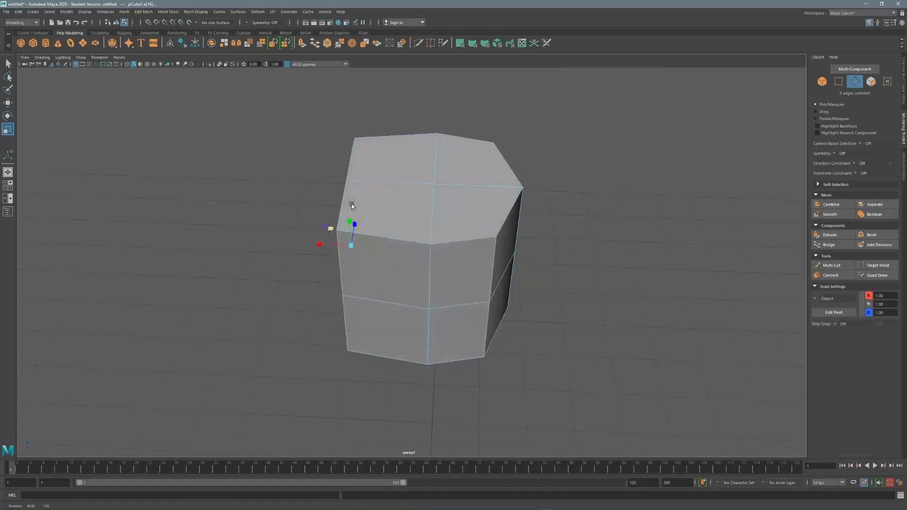
pyautogui.hotkey('ctrl', 'z')
pyautogui.click(645, 189)
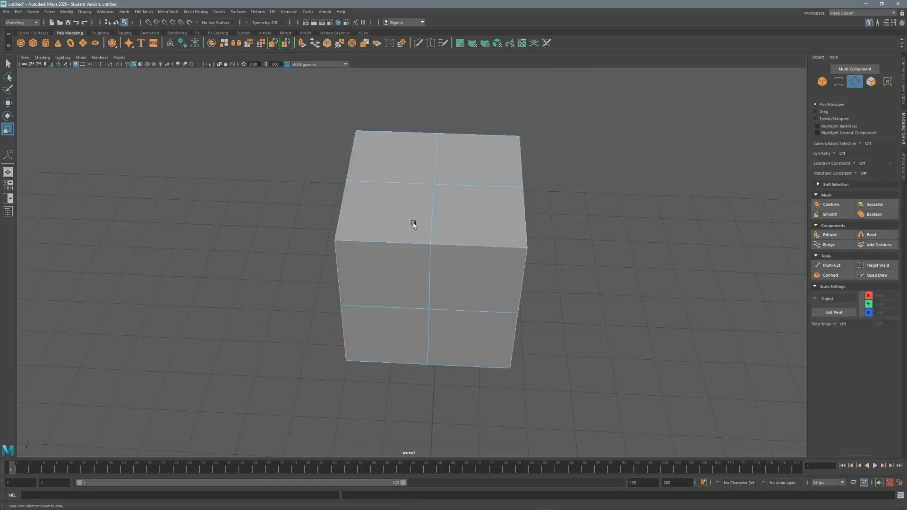
# Step: Select all the cube's vertical corner edges and scale them inward in X and Z to form an octagonal column
pyautogui.keyDown('alt'); pyautogui.moveTo(354, 202); pyautogui.dragTo(392, 197); pyautogui.keyUp('alt')
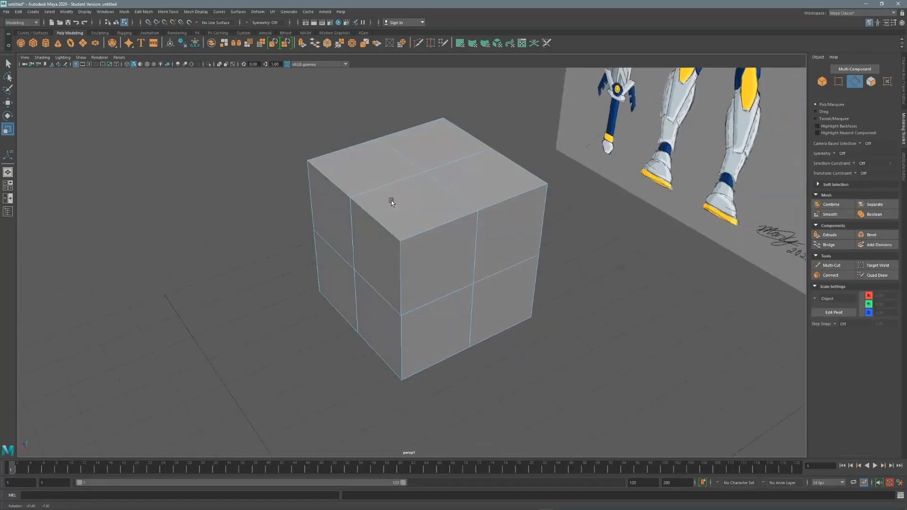
pyautogui.doubleClick(400, 216)
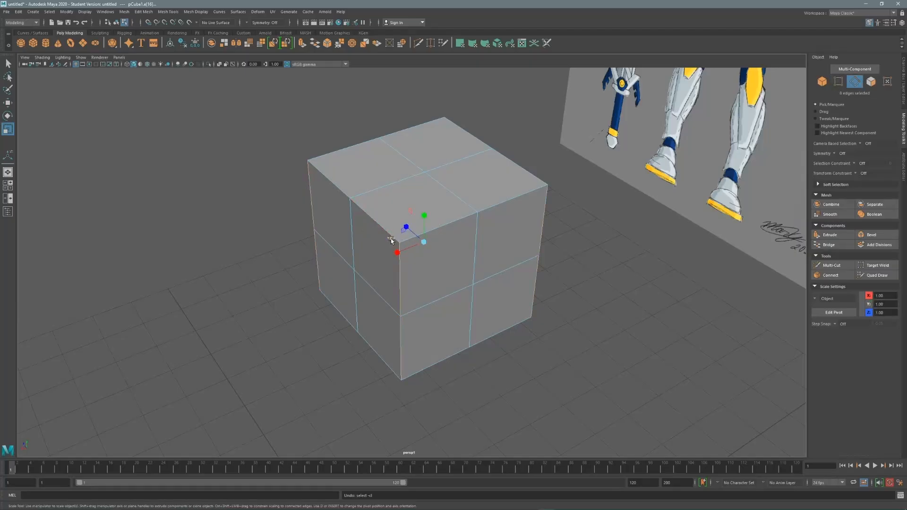
pyautogui.moveTo(392, 239); pyautogui.dragTo(397, 240)
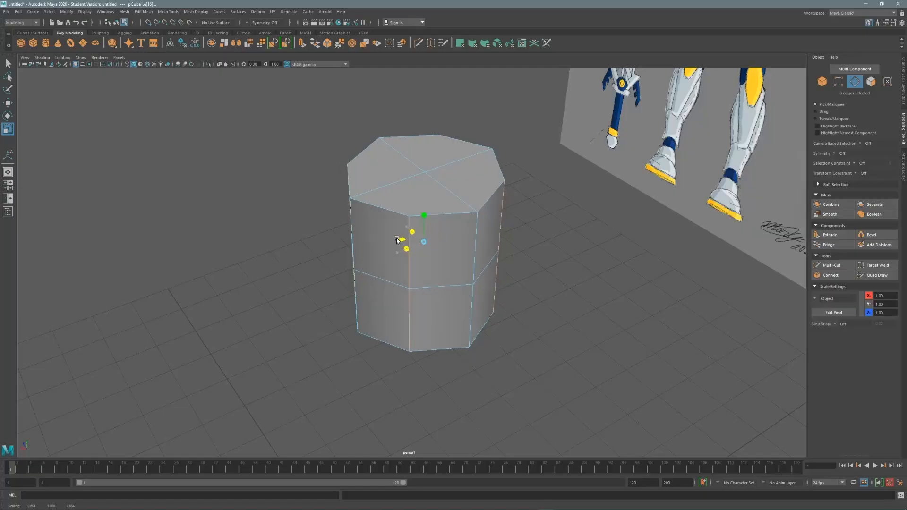
pyautogui.keyDown('alt'); pyautogui.moveTo(397, 239); pyautogui.dragTo(445, 172); pyautogui.keyUp('alt')
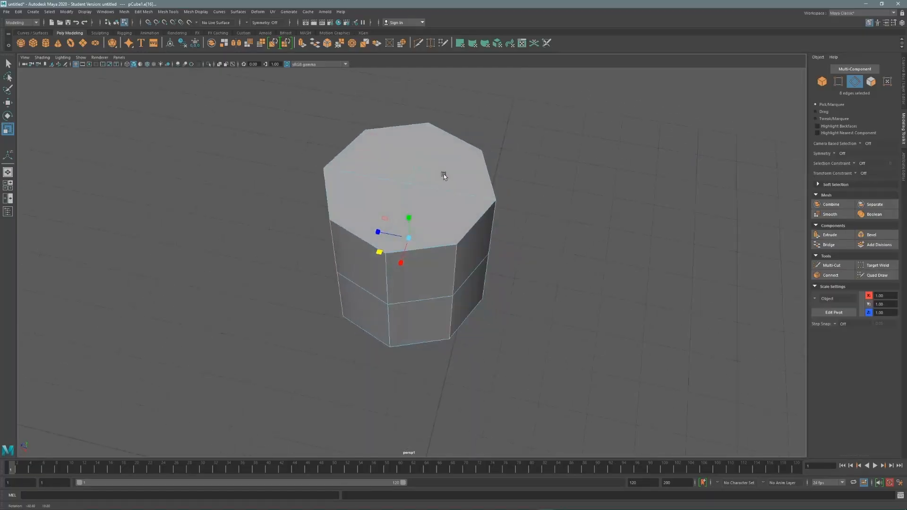
# Step: Show the front view full size around the torso and switch the column to vertex selection
pyautogui.press('space')
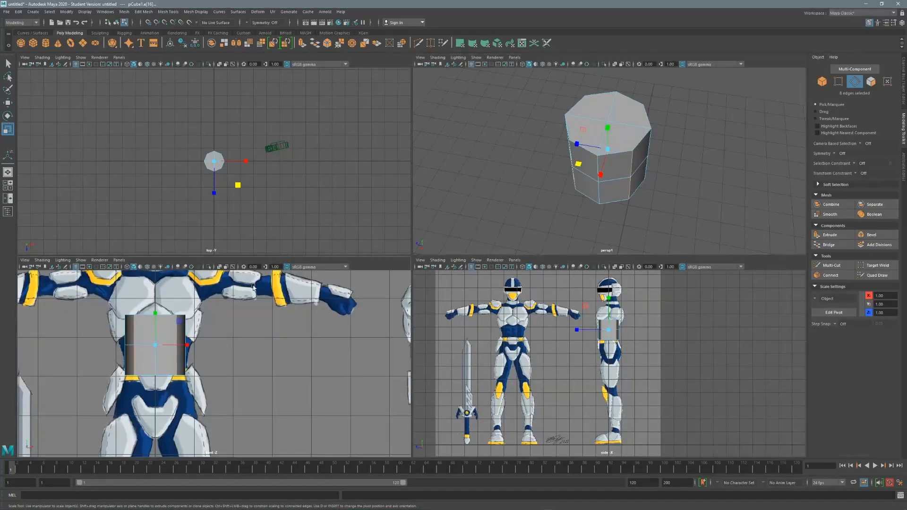
pyautogui.press('space')
pyautogui.keyDown('alt'); pyautogui.moveTo(479, 168); pyautogui.dragTo(443, 212, button='middle'); pyautogui.keyUp('alt')
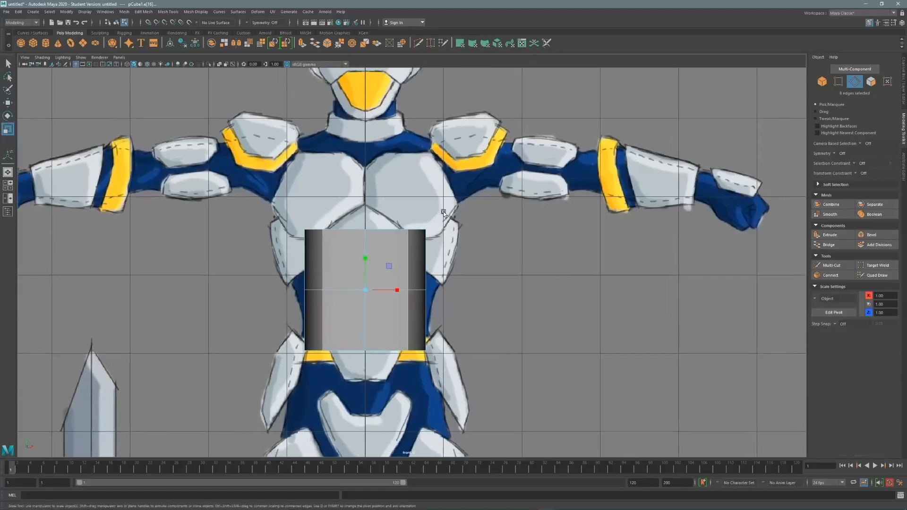
pyautogui.click(838, 81)
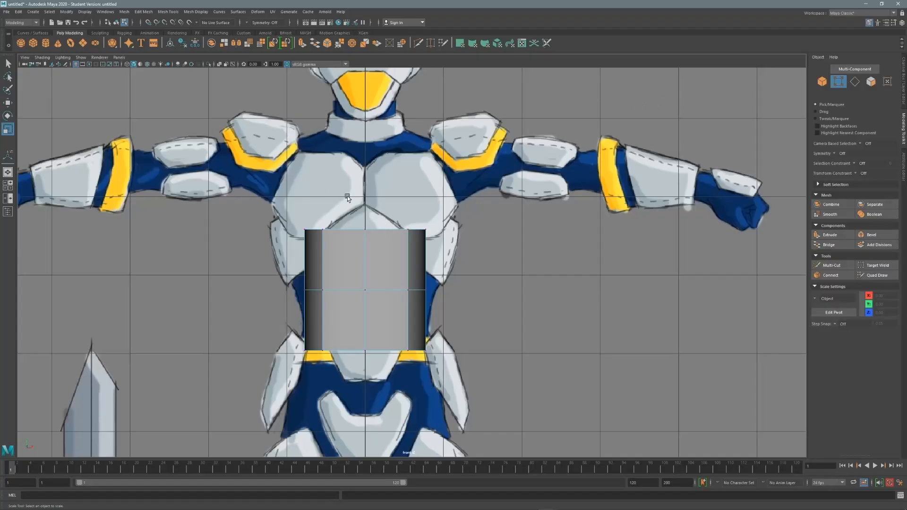
# Step: Preview the column smoothed, both without and with its cage, and return to the unsmoothed display
pyautogui.press('3')
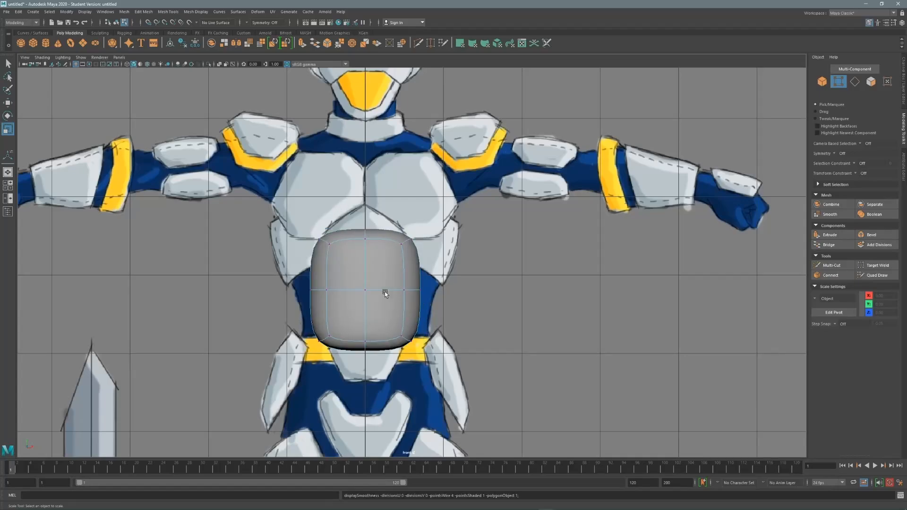
pyautogui.press('1')
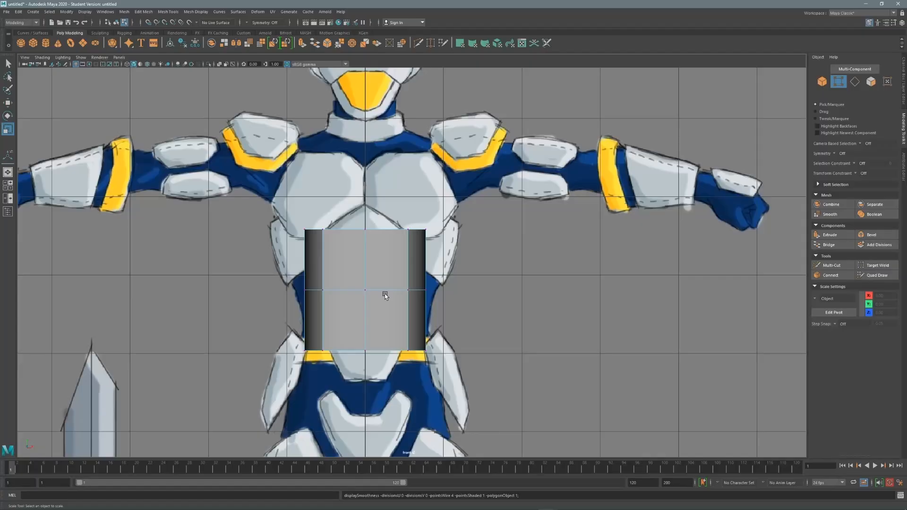
pyautogui.press('2')
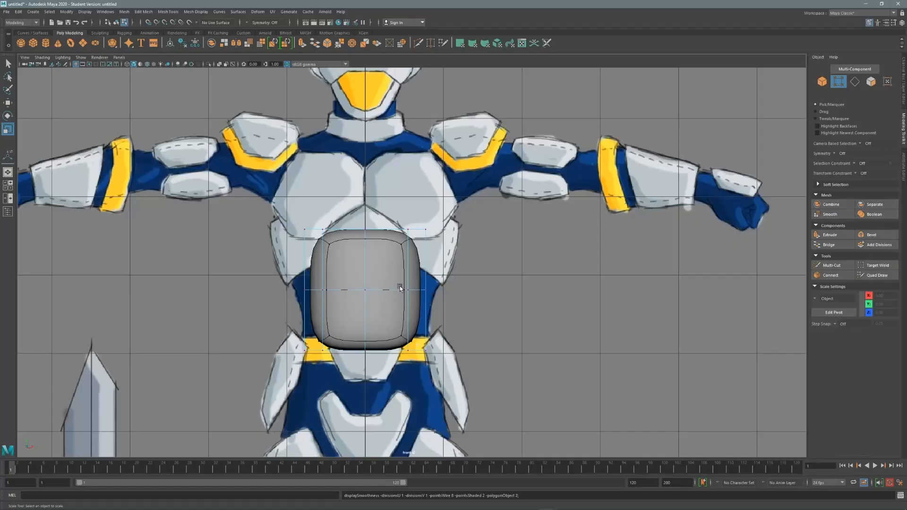
pyautogui.press('1')
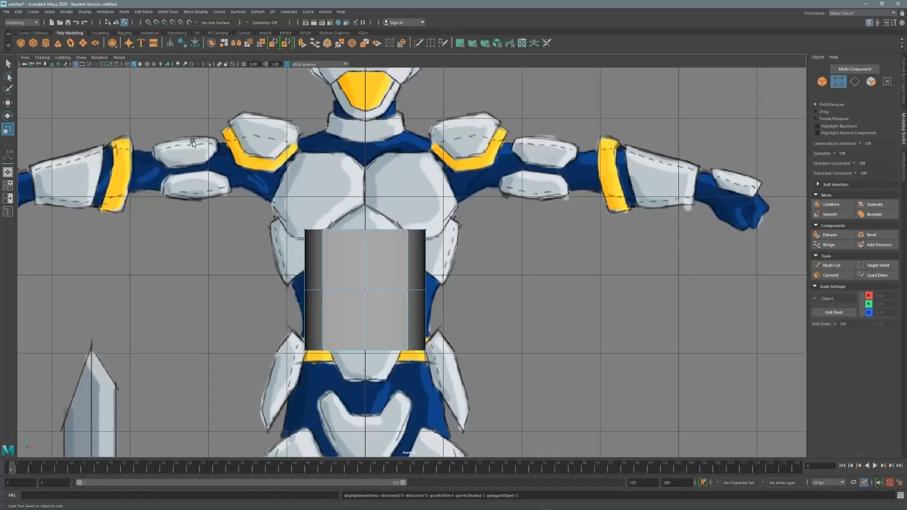
# Step: Check the column against the front drawing with X-Ray shading and restore solid shading
pyautogui.click(220, 65)
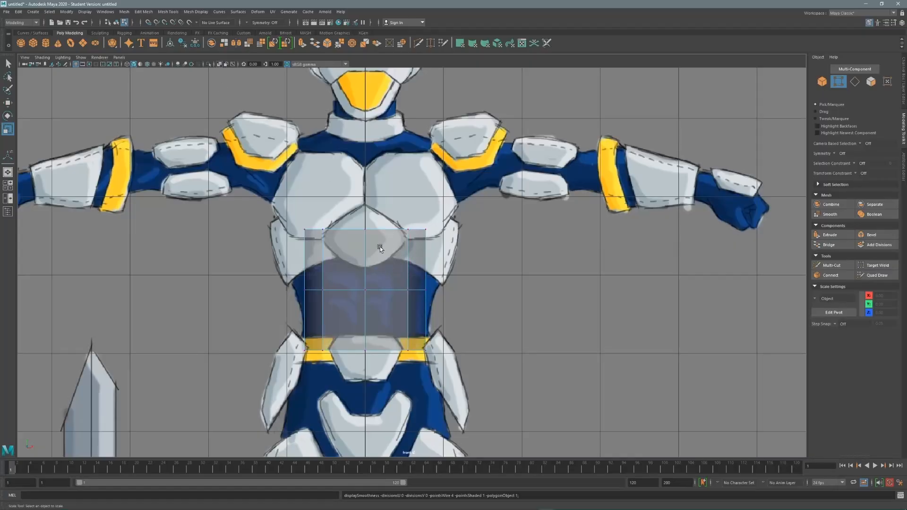
pyautogui.keyDown('alt'); pyautogui.moveTo(380, 247); pyautogui.dragTo(353, 235, button='middle'); pyautogui.keyUp('alt')
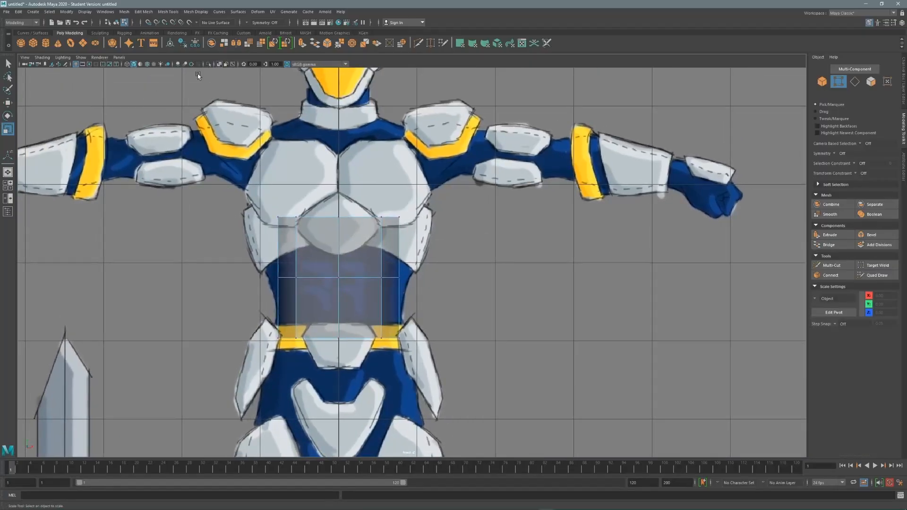
pyautogui.click(220, 65)
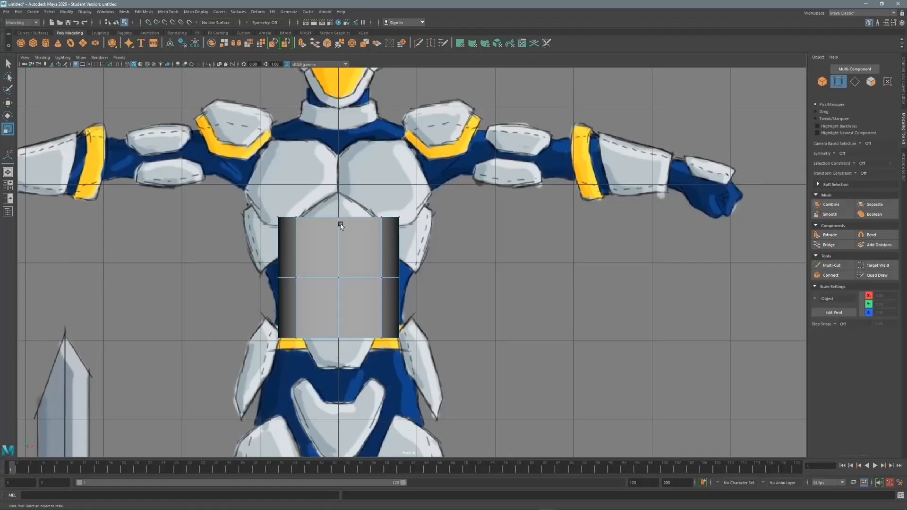
# Step: Set the modeling symmetry back to Object X
pyautogui.keyDown('alt'); pyautogui.moveTo(327, 179); pyautogui.dragTo(300, 167, button='middle'); pyautogui.keyUp('alt')
pyautogui.keyDown('alt'); pyautogui.moveTo(363, 154); pyautogui.dragTo(308, 209, button='middle'); pyautogui.keyUp('alt')
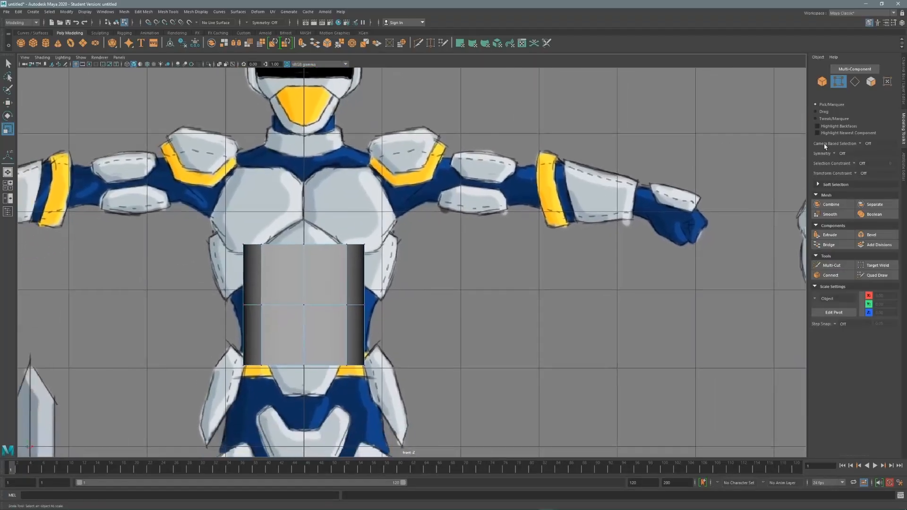
pyautogui.click(835, 154)
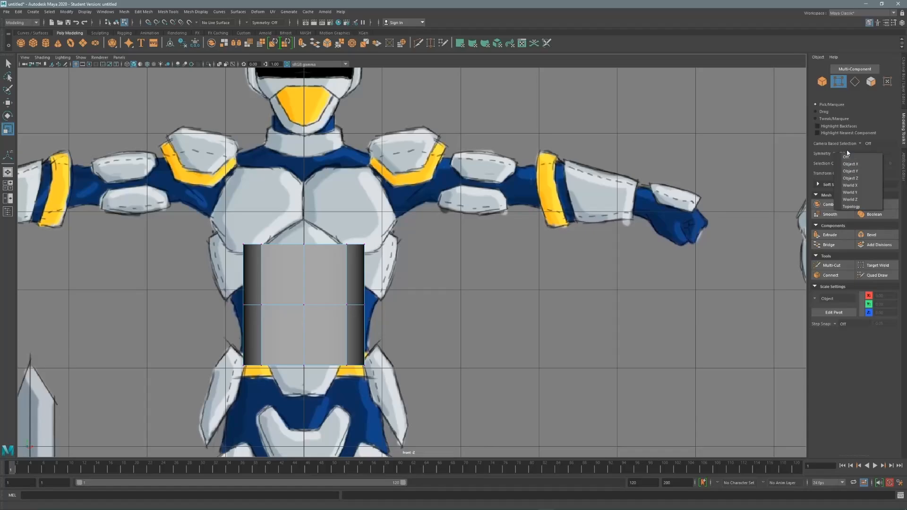
pyautogui.click(850, 163)
pyautogui.keyDown('alt'); pyautogui.moveTo(369, 304); pyautogui.dragTo(360, 259, button='middle'); pyautogui.keyUp('alt')
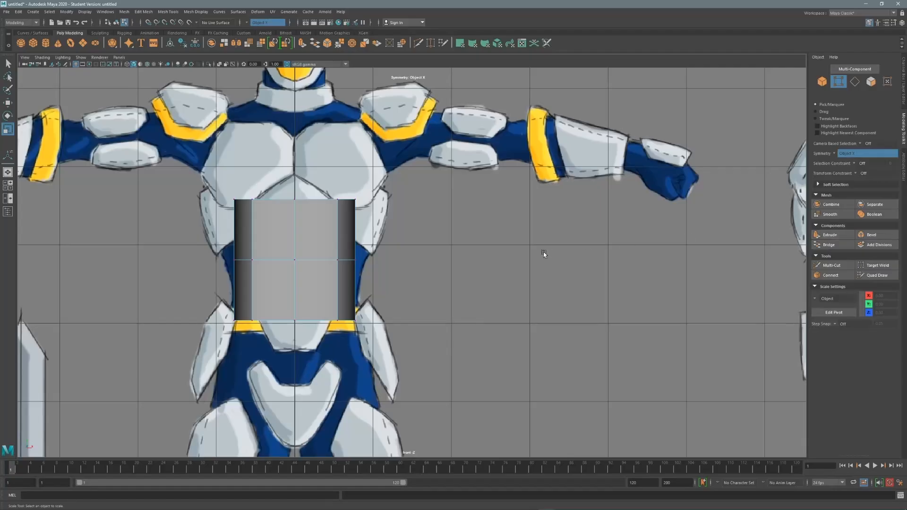
pyautogui.keyDown('shift'); pyautogui.rightClick(344, 243); pyautogui.keyUp('shift')
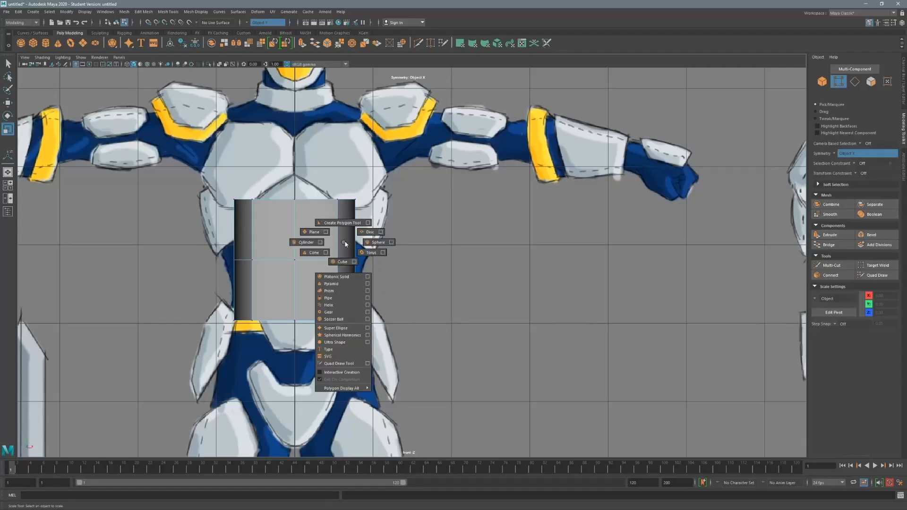
# Step: Select the column's top row of vertices in the front view and lower it to beneath the chest plates
pyautogui.keyDown('alt'); pyautogui.moveTo(381, 220); pyautogui.dragTo(408, 255, button='middle'); pyautogui.keyUp('alt')
pyautogui.scroll(1, 448, 173)
pyautogui.scroll(1, 430, 189)
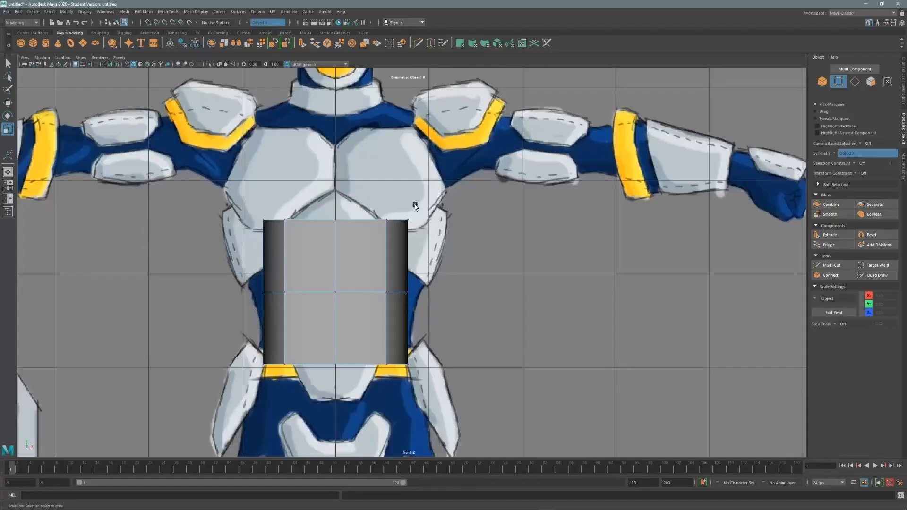
pyautogui.press('q')
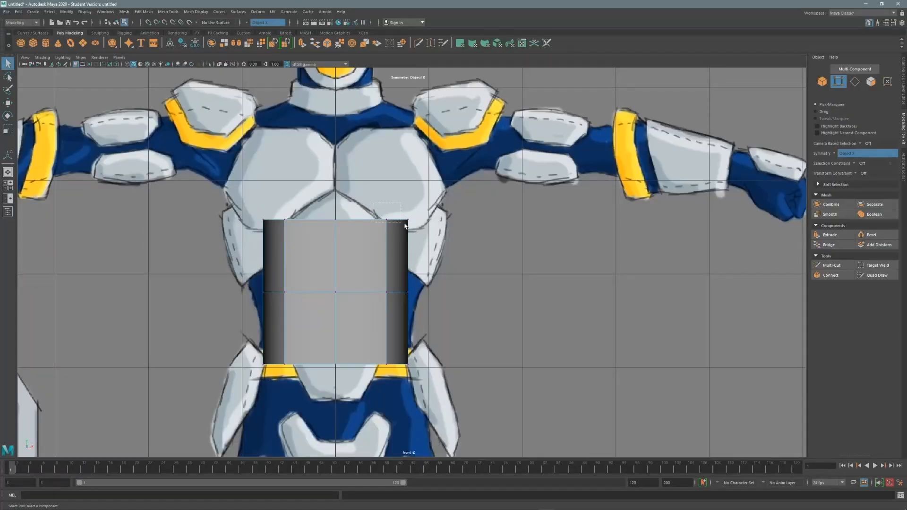
pyautogui.moveTo(405, 226); pyautogui.dragTo(406, 226)
pyautogui.moveTo(232, 197); pyautogui.dragTo(448, 240)
pyautogui.press('w')
pyautogui.moveTo(367, 194); pyautogui.dragTo(372, 220, button='middle')
# Step: Lower the middle row of vertices to Y about 8.59 and scale it outward in X to the drawn waist
pyautogui.press('q')
pyautogui.moveTo(243, 278); pyautogui.dragTo(439, 322)
pyautogui.press('w')
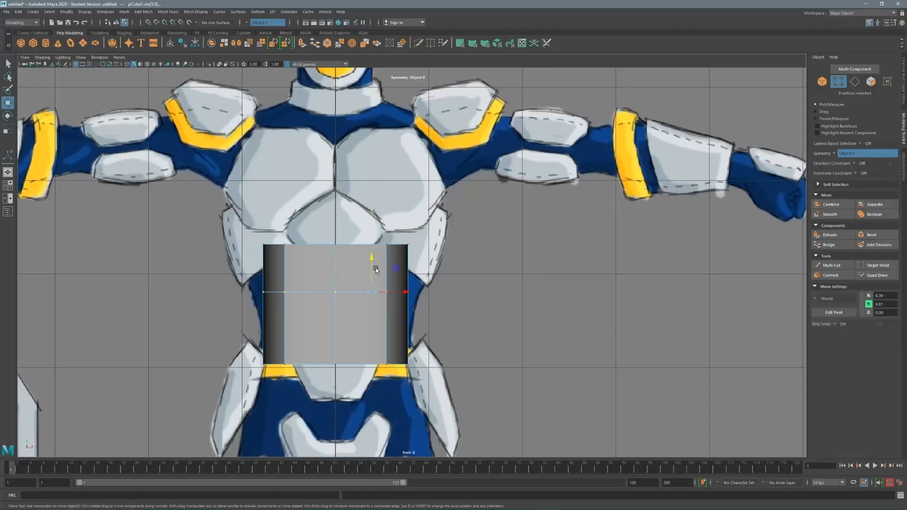
pyautogui.moveTo(373, 267); pyautogui.dragTo(374, 284)
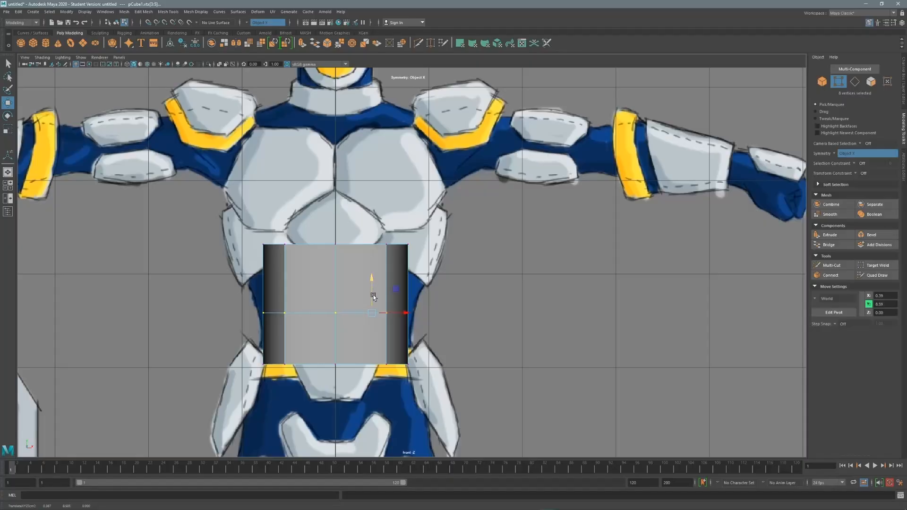
pyautogui.press('e')
pyautogui.press('r')
pyautogui.moveTo(402, 313); pyautogui.dragTo(406, 314)
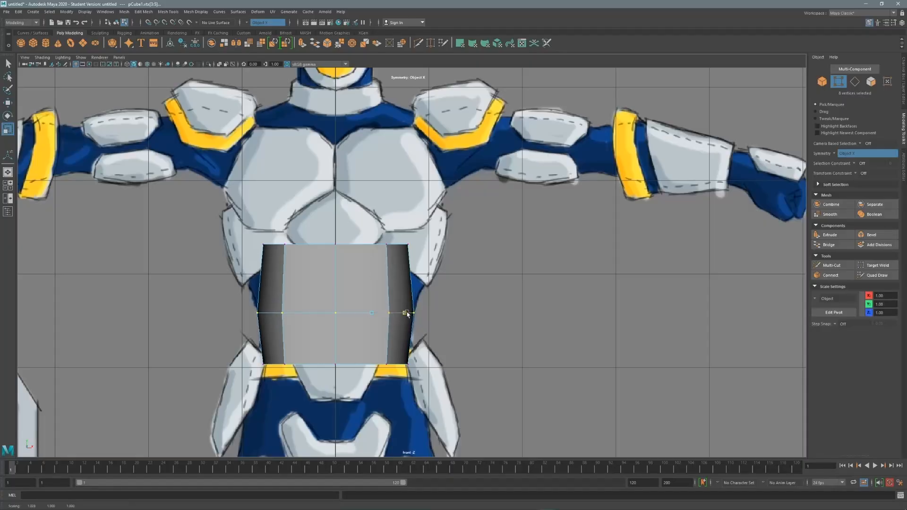
# Step: Reselect the top row of vertices and lower it to Y about 9.25
pyautogui.press('q')
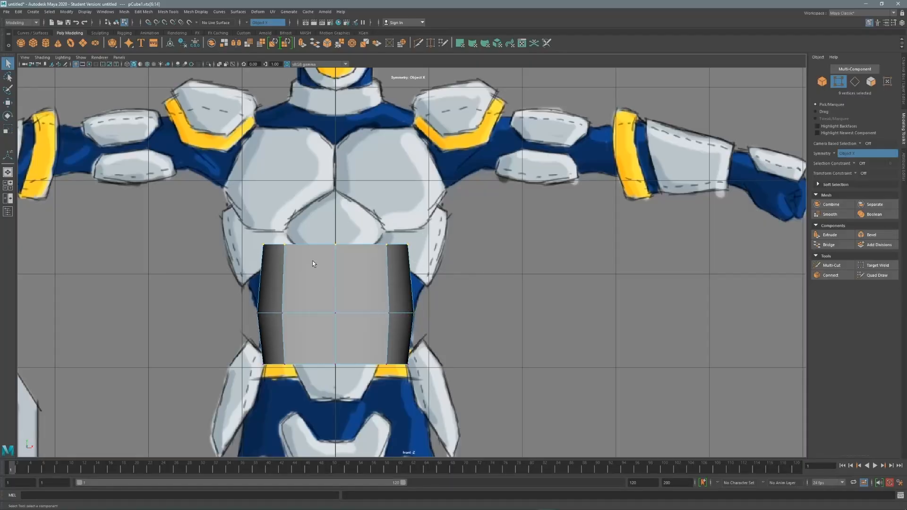
pyautogui.press('w')
pyautogui.hotkey('ctrl', 'z')
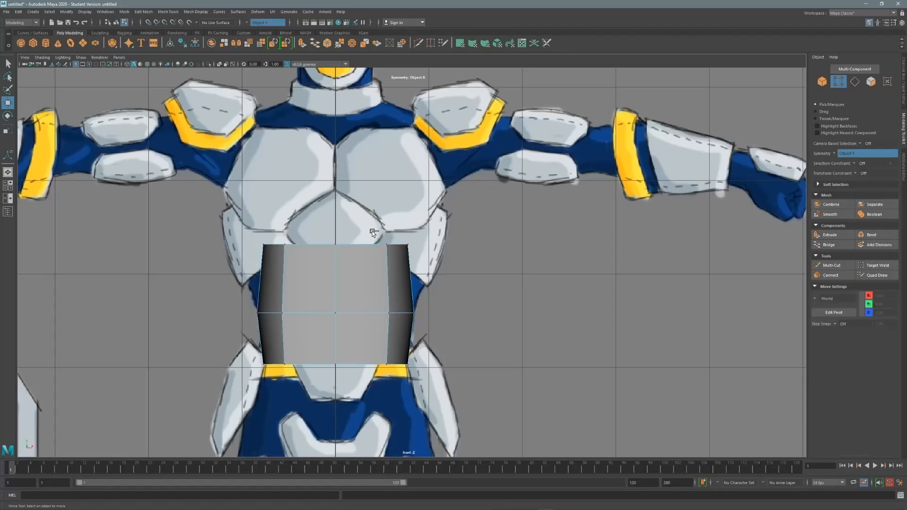
pyautogui.moveTo(376, 218); pyautogui.dragTo(376, 225)
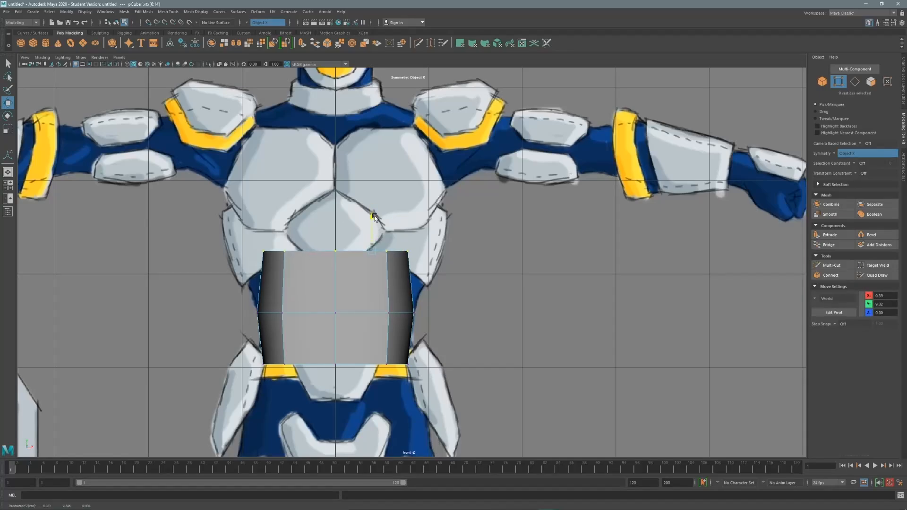
pyautogui.press('e')
pyautogui.press('r')
pyautogui.press('w')
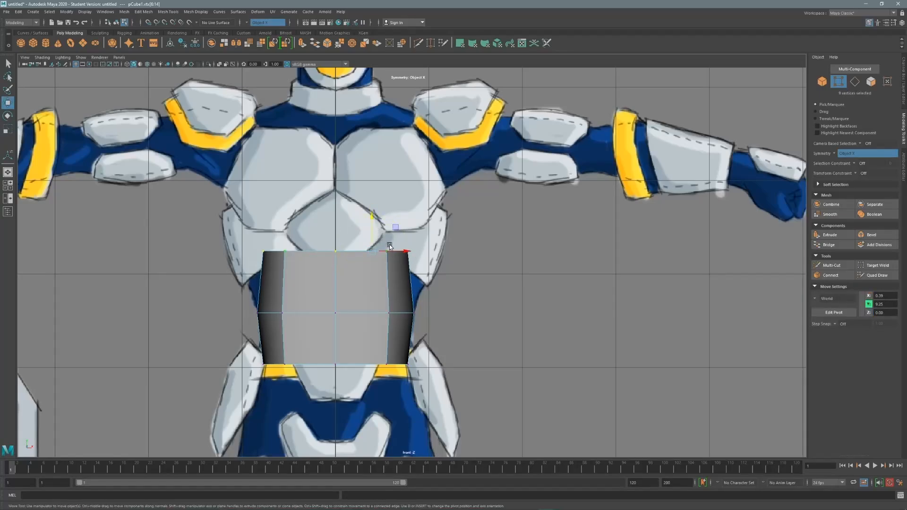
pyautogui.press('e')
pyautogui.press('r')
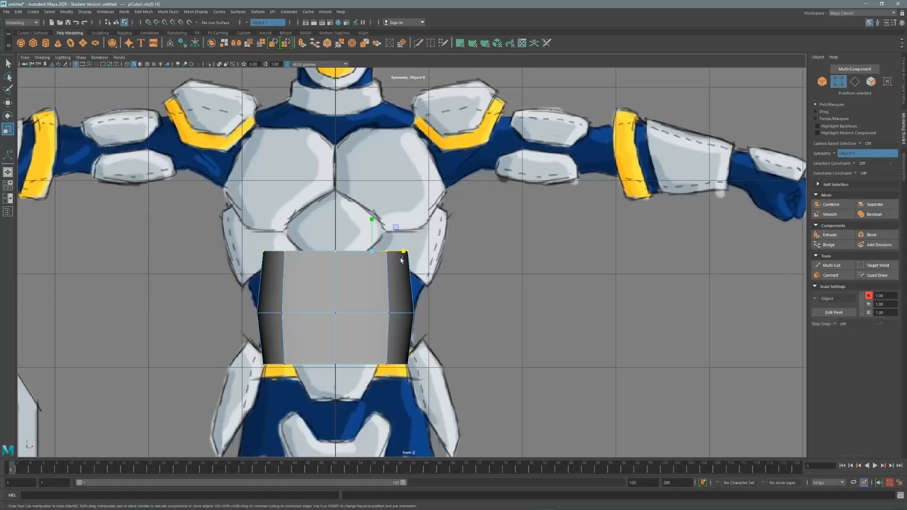
# Step: Select the outer top vertices and move them symmetrically outward to X about 0.96, flaring the torso toward the ribs
pyautogui.press('w')
pyautogui.press('q')
pyautogui.moveTo(416, 239); pyautogui.dragTo(379, 262)
pyautogui.press('w')
pyautogui.moveTo(431, 251); pyautogui.dragTo(460, 251)
pyautogui.moveTo(413, 281)
pyautogui.keyDown('alt'); pyautogui.mouseDown(button='middle')
pyautogui.moveTo(403, 251)
pyautogui.moveTo(399, 270)
pyautogui.mouseUp(button='middle'); pyautogui.keyUp('alt')
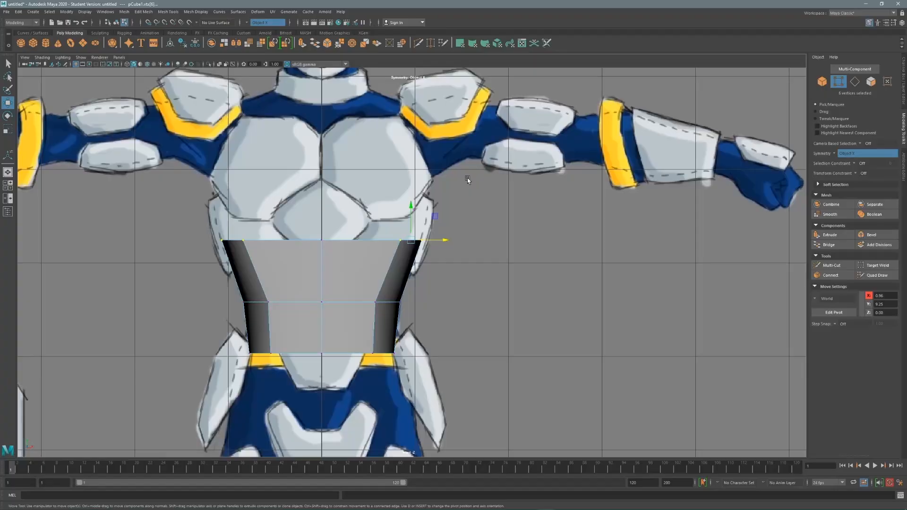
# Step: Extrude the torso's top faces upward in three stages to the base of the neck, and turn on X-ray shading
pyautogui.click(871, 82)
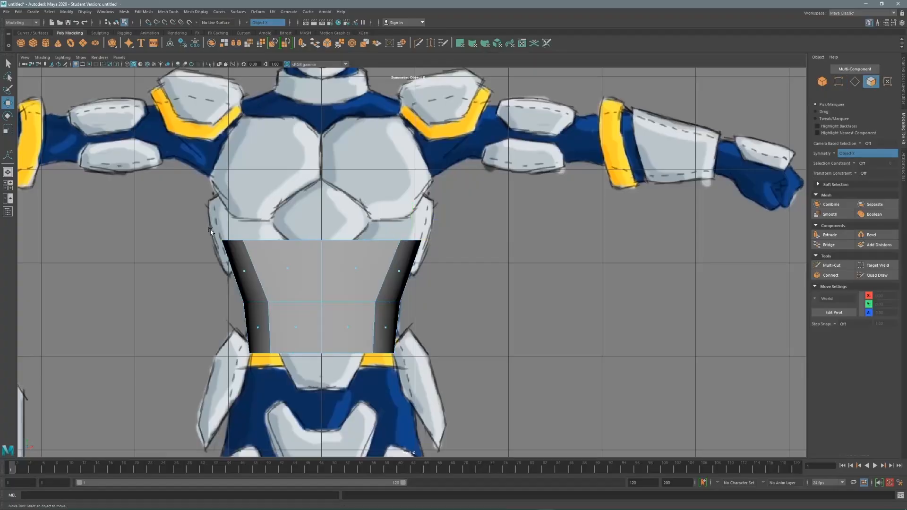
pyautogui.click(829, 235)
pyautogui.moveTo(280, 218); pyautogui.dragTo(281, 86)
pyautogui.hotkey('ctrl', 'e')
pyautogui.click(829, 235)
pyautogui.hotkey('alt', 'x')
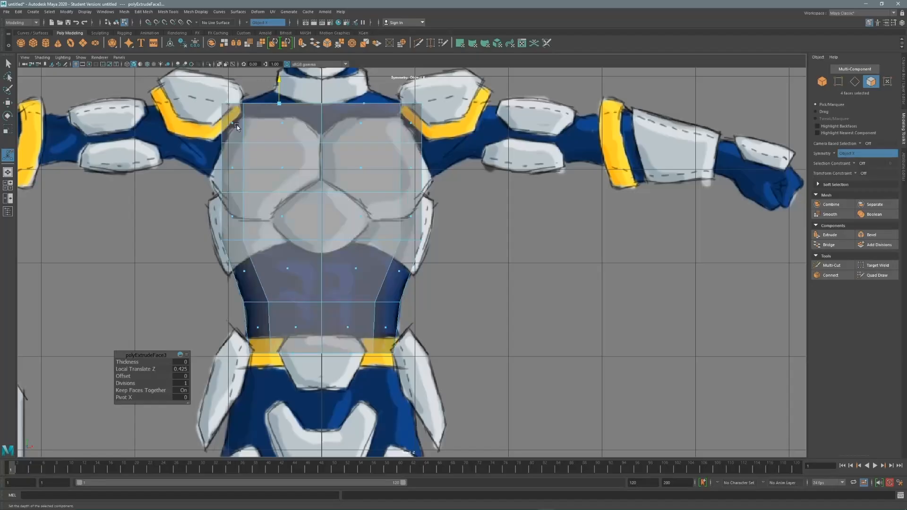
# Step: Select the outer vertices of the lower chest row and move them symmetrically outward toward the drawn chest outline
pyautogui.press('F10')
pyautogui.press('q')
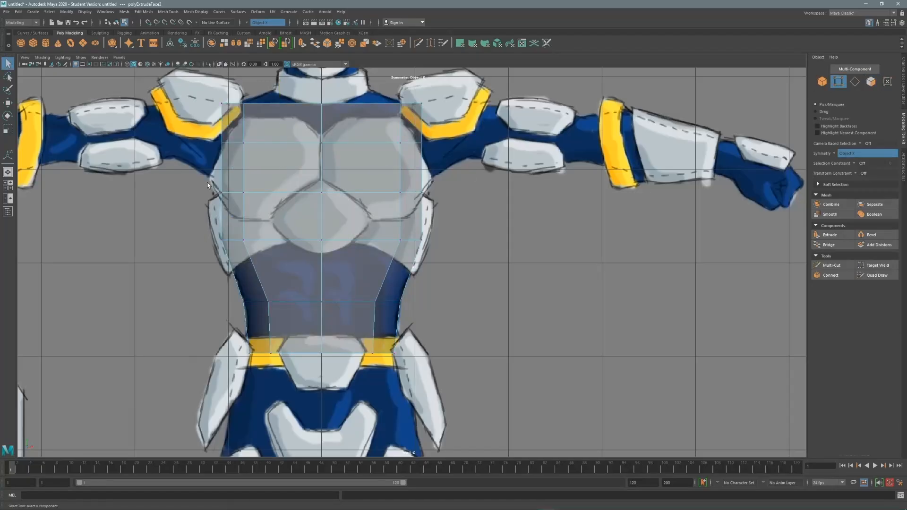
pyautogui.press('w')
pyautogui.moveTo(269, 193); pyautogui.dragTo(259, 194)
pyautogui.press('q')
# Step: Select the outer vertices of the torso's top row and move them symmetrically inward to X about -0.74
pyautogui.moveTo(250, 136); pyautogui.dragTo(213, 156)
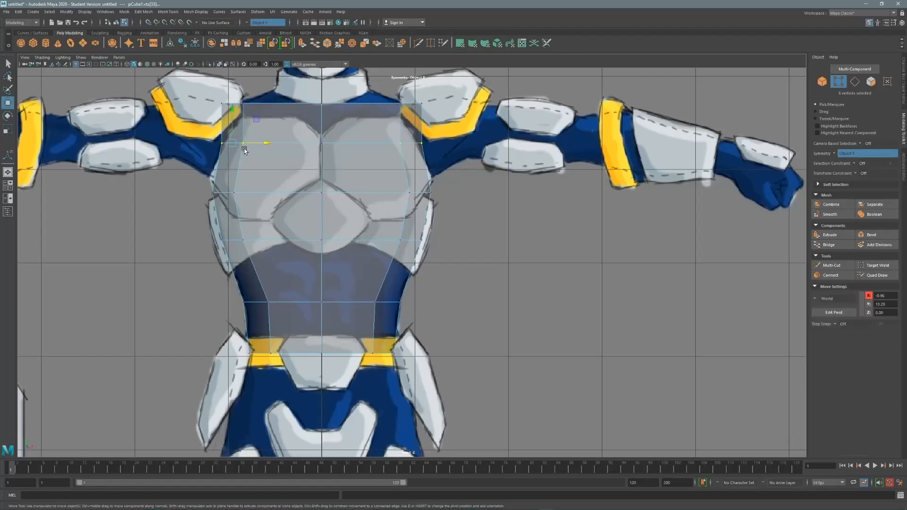
pyautogui.press('w')
pyautogui.press('q')
pyautogui.moveTo(214, 94); pyautogui.dragTo(285, 109)
pyautogui.press('w')
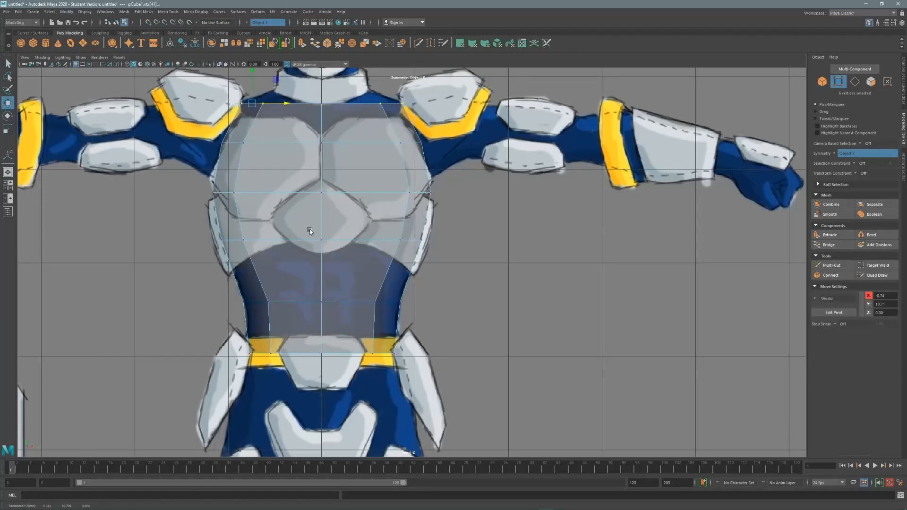
# Step: Select the faces on the torso's underside and raise them to the upper edge of the yellow belt
pyautogui.keyDown('alt'); pyautogui.moveTo(310, 232); pyautogui.dragTo(333, 202, button='middle'); pyautogui.keyUp('alt')
pyautogui.moveTo(333, 202); pyautogui.dragTo(313, 247, button='right')
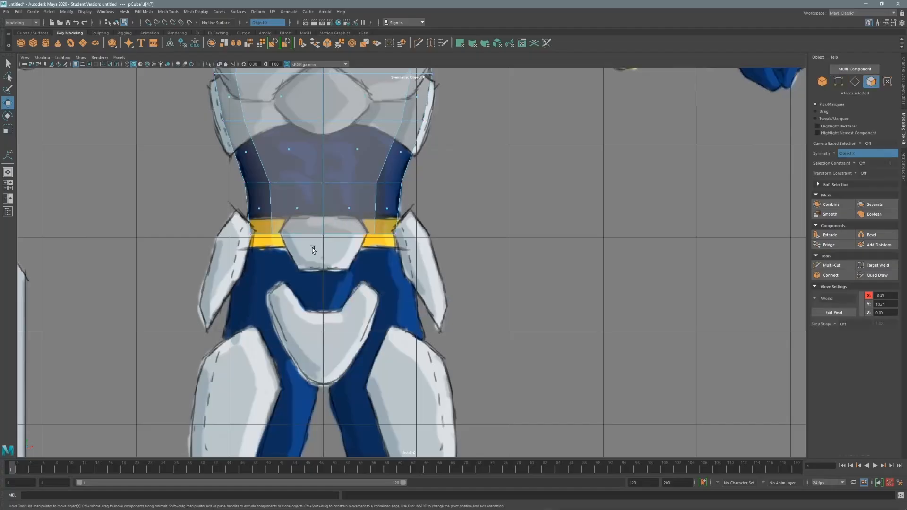
pyautogui.press('q')
pyautogui.moveTo(228, 247); pyautogui.dragTo(302, 231)
pyautogui.keyDown('alt'); pyautogui.moveTo(334, 251); pyautogui.dragTo(352, 226, button='middle'); pyautogui.keyUp('alt')
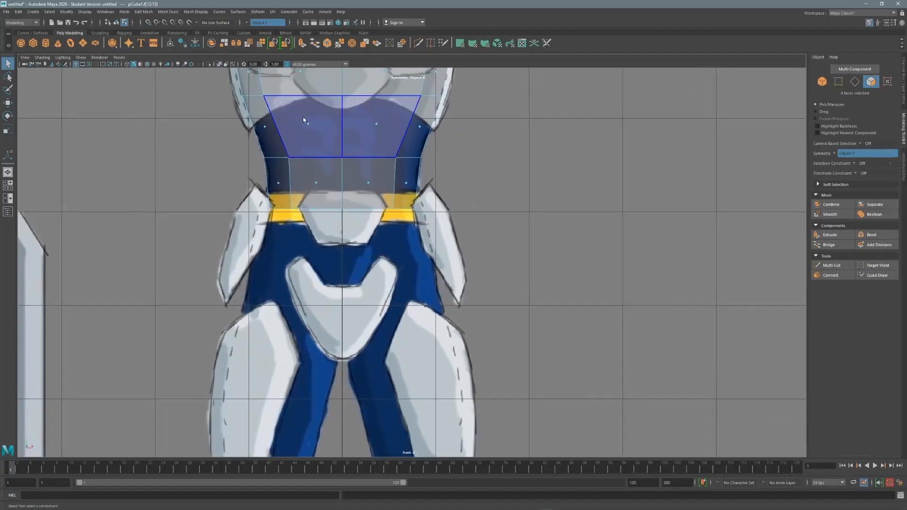
pyautogui.press('w')
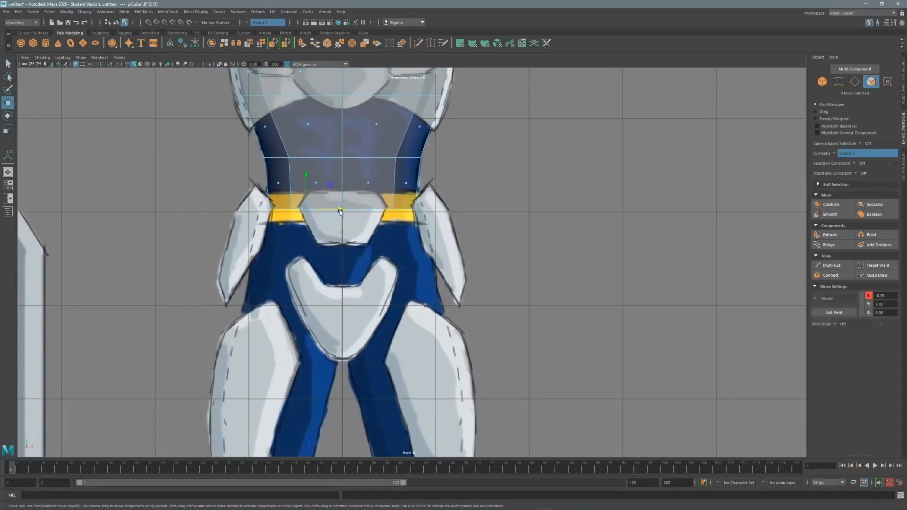
pyautogui.moveTo(307, 184); pyautogui.dragTo(308, 171)
# Step: Extrude the underside faces about 0.315 downward to the belt's lower edge
pyautogui.keyDown('shift'); pyautogui.moveTo(370, 236); pyautogui.dragTo(369, 255, button='right'); pyautogui.keyUp('shift')
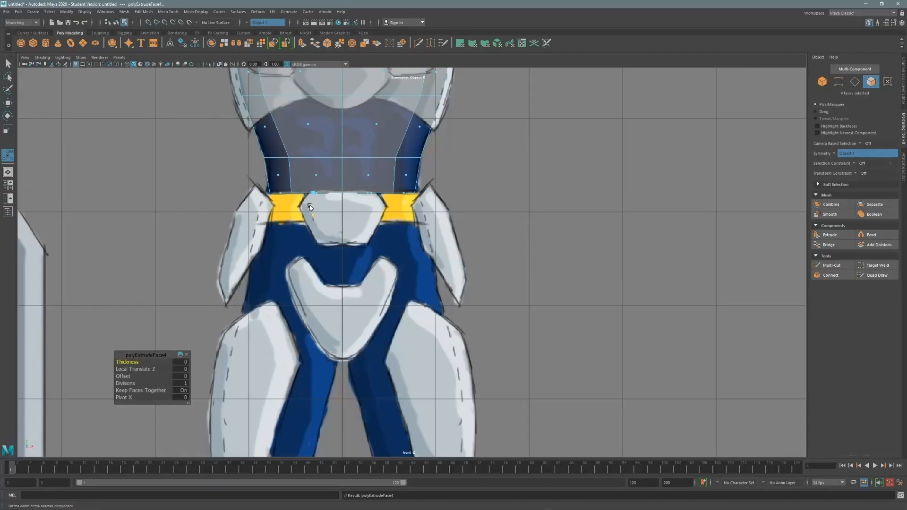
pyautogui.moveTo(315, 217); pyautogui.dragTo(317, 246)
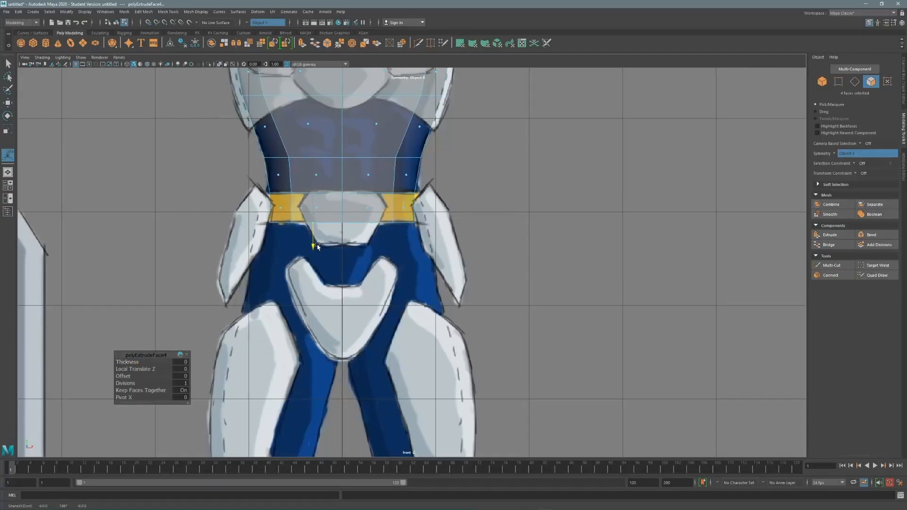
pyautogui.rightClick(352, 250)
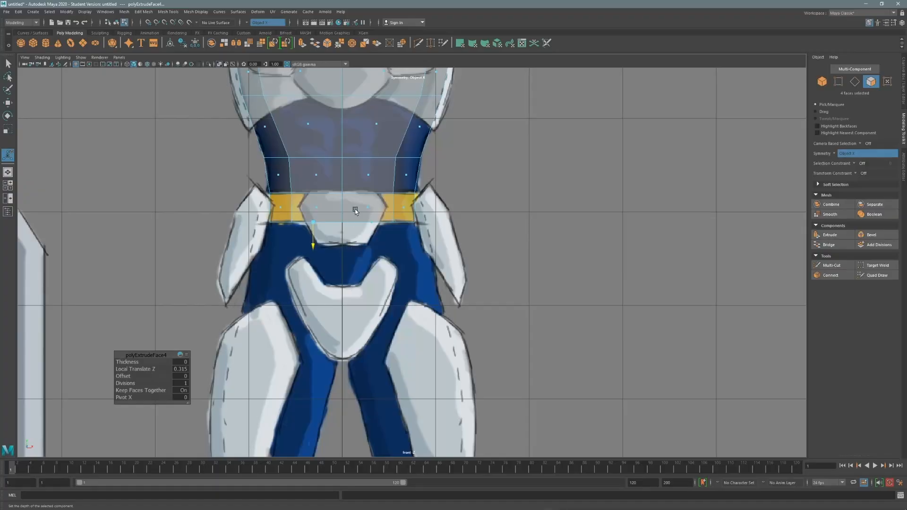
# Step: Extrude the underside faces downward three more times through the hips, using about 0.413 for the second extrusion
pyautogui.keyDown('shift'); pyautogui.moveTo(354, 208); pyautogui.dragTo(354, 227, button='right'); pyautogui.keyUp('shift')
pyautogui.moveTo(315, 246); pyautogui.dragTo(319, 279)
pyautogui.keyDown('shift'); pyautogui.moveTo(336, 273); pyautogui.dragTo(332, 283, button='right'); pyautogui.keyUp('shift')
pyautogui.moveTo(313, 279); pyautogui.dragTo(316, 313)
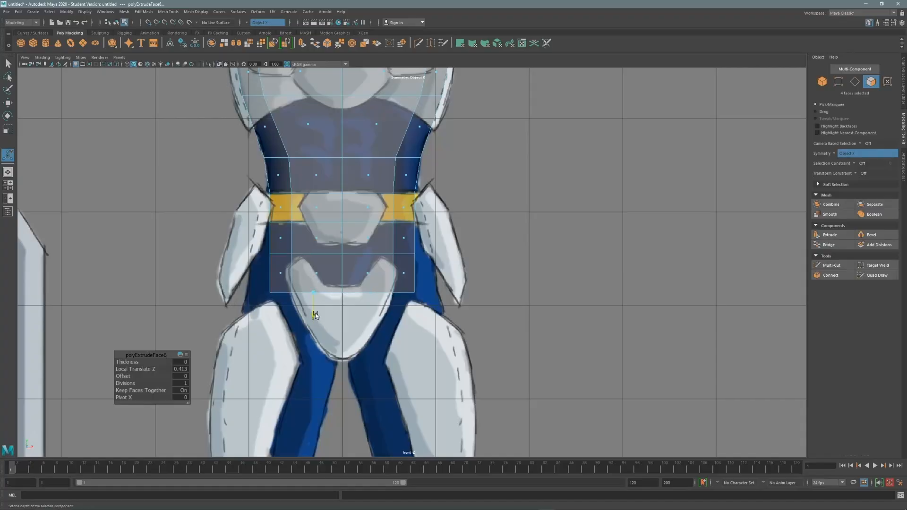
pyautogui.keyDown('shift'); pyautogui.moveTo(331, 283); pyautogui.dragTo(330, 298, button='right'); pyautogui.keyUp('shift')
pyautogui.moveTo(317, 309); pyautogui.dragTo(316, 340)
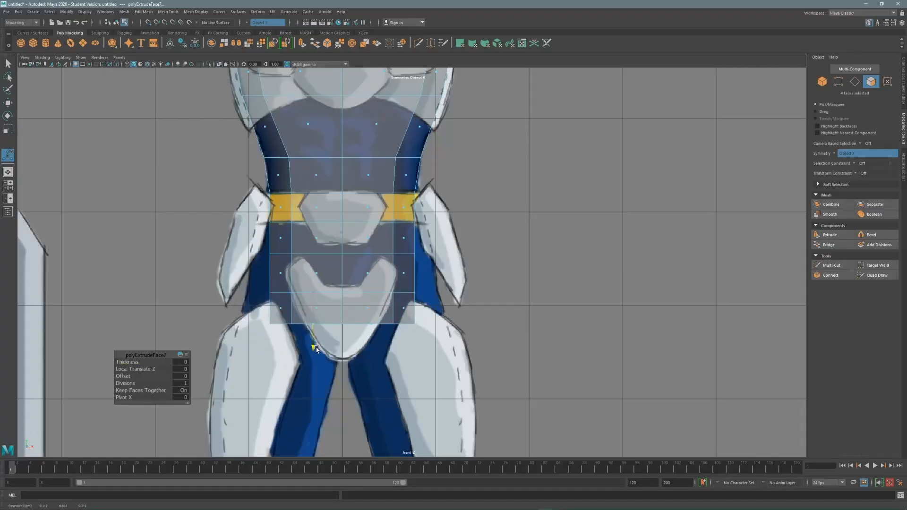
# Step: Select the outer vertices of the hip row below the belt and move them symmetrically outward to the drawn hips
pyautogui.moveTo(342, 295); pyautogui.dragTo(330, 297, button='right')
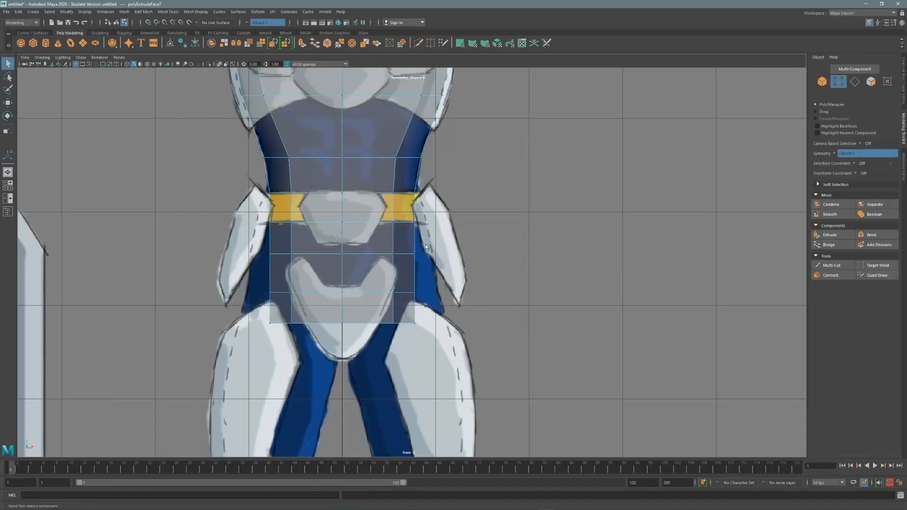
pyautogui.moveTo(425, 244); pyautogui.dragTo(378, 265)
pyautogui.press('w')
pyautogui.moveTo(437, 254); pyautogui.dragTo(453, 254)
pyautogui.press('q')
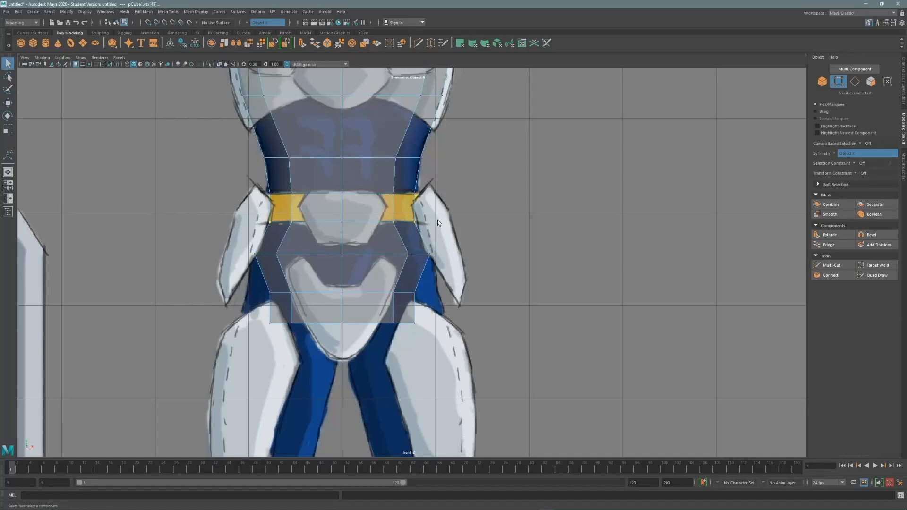
# Step: Widen the belt's lower outer vertices slightly, and move its upper outer vertices symmetrically outward to X about 0.70
pyautogui.press('w')
pyautogui.moveTo(438, 224); pyautogui.dragTo(455, 252)
pyautogui.press('q')
pyautogui.press('w')
pyautogui.press('q')
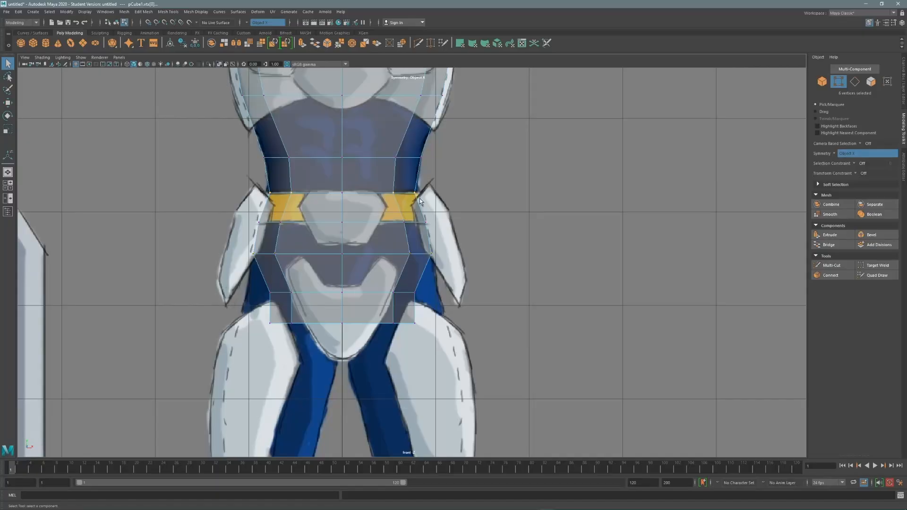
pyautogui.press('w')
pyautogui.moveTo(439, 195); pyautogui.dragTo(442, 195)
# Step: Select the outer vertices of the pelvis's bottom row and move them symmetrically inward to X about 0.39
pyautogui.keyDown('alt'); pyautogui.moveTo(444, 241); pyautogui.dragTo(442, 141, button='middle'); pyautogui.keyUp('alt')
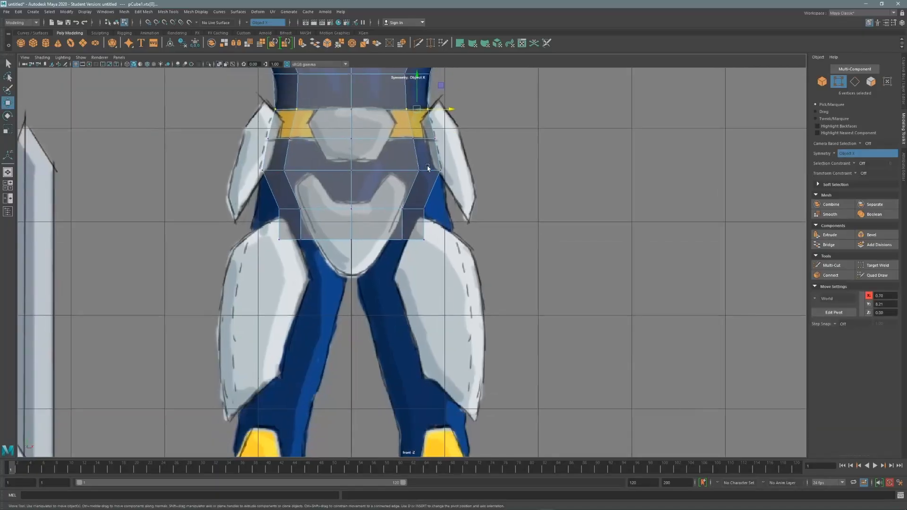
pyautogui.press('q')
pyautogui.press('w')
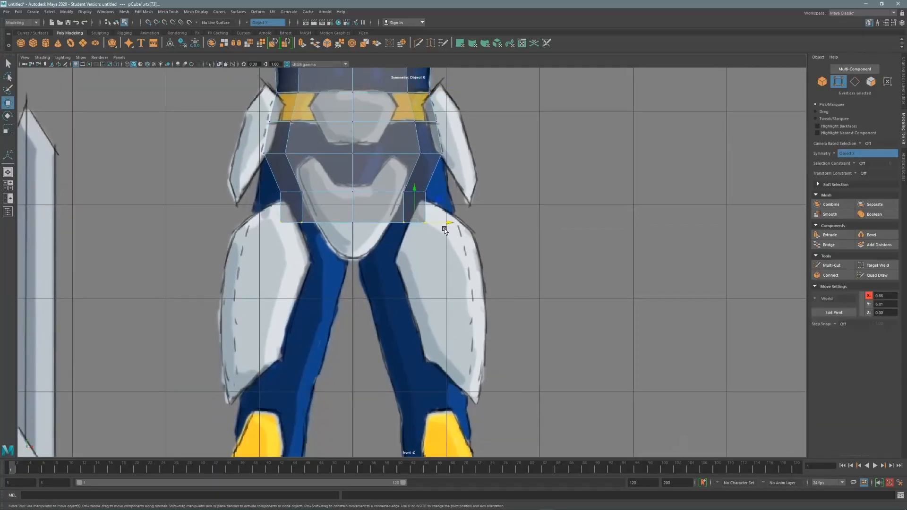
pyautogui.moveTo(451, 226); pyautogui.dragTo(426, 229)
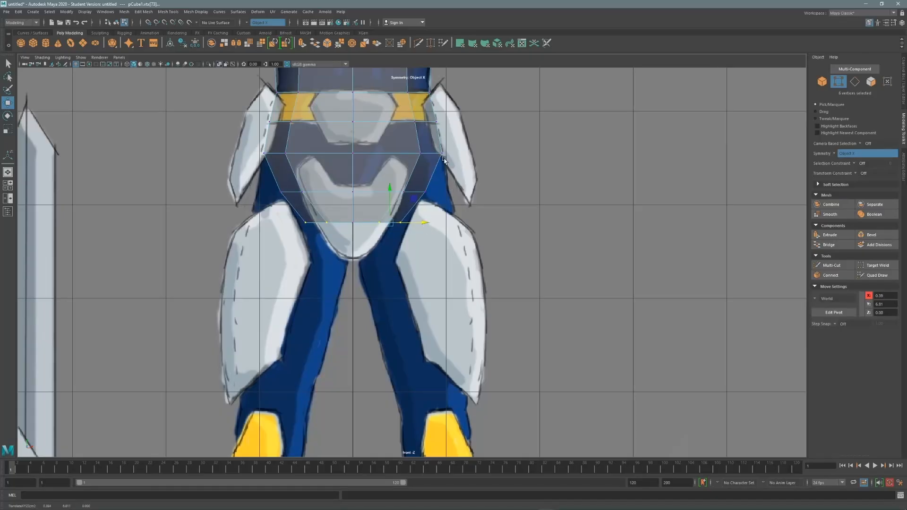
# Step: Pull the outer vertices above the bottom row in to the crotch plate's edge, and move the bottom ones inward to X about 0.29
pyautogui.press('q')
pyautogui.press('w')
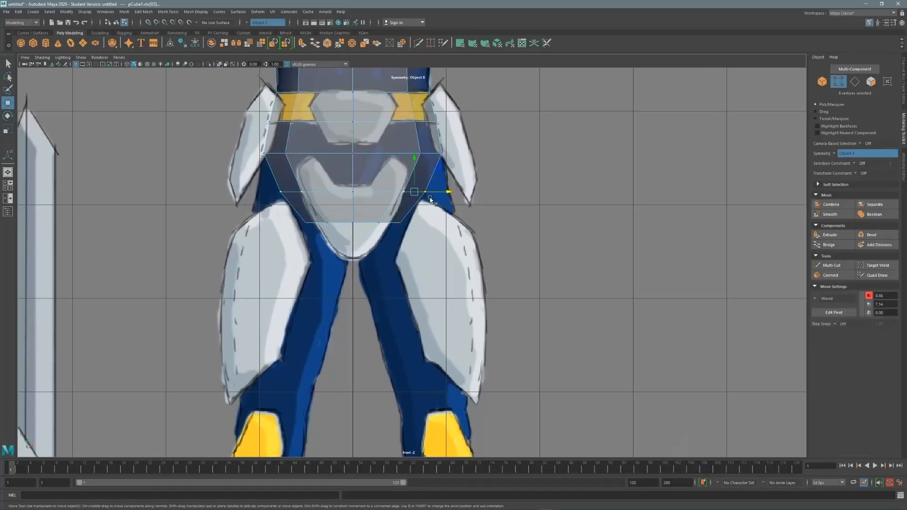
pyautogui.moveTo(448, 192); pyautogui.dragTo(370, 232)
pyautogui.press('q')
pyautogui.press('w')
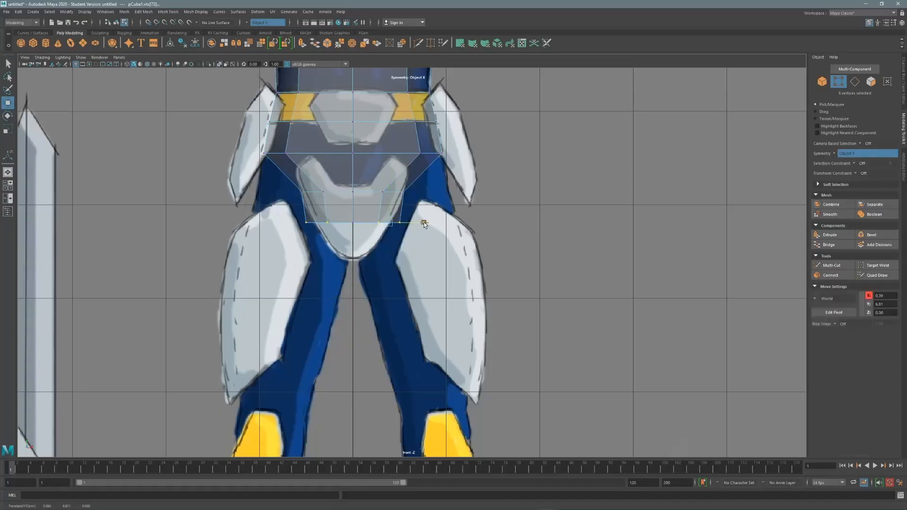
pyautogui.moveTo(424, 223); pyautogui.dragTo(415, 224)
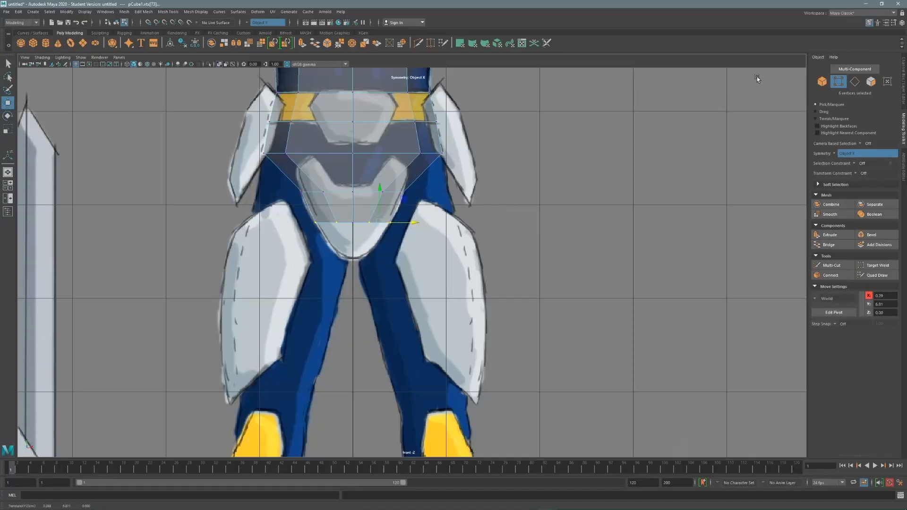
# Step: Extrude the pelvis's underside faces about 0.417 downward to the tip of the crotch plate
pyautogui.rightClick(340, 182)
pyautogui.moveTo(340, 183); pyautogui.dragTo(340, 201, button='right')
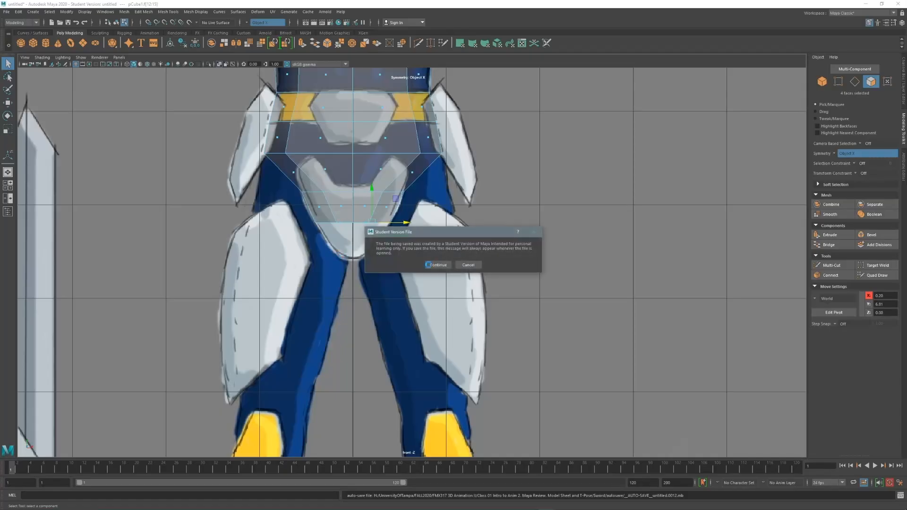
pyautogui.keyDown('shift'); pyautogui.moveTo(399, 267); pyautogui.dragTo(362, 206, button='right'); pyautogui.keyUp('shift')
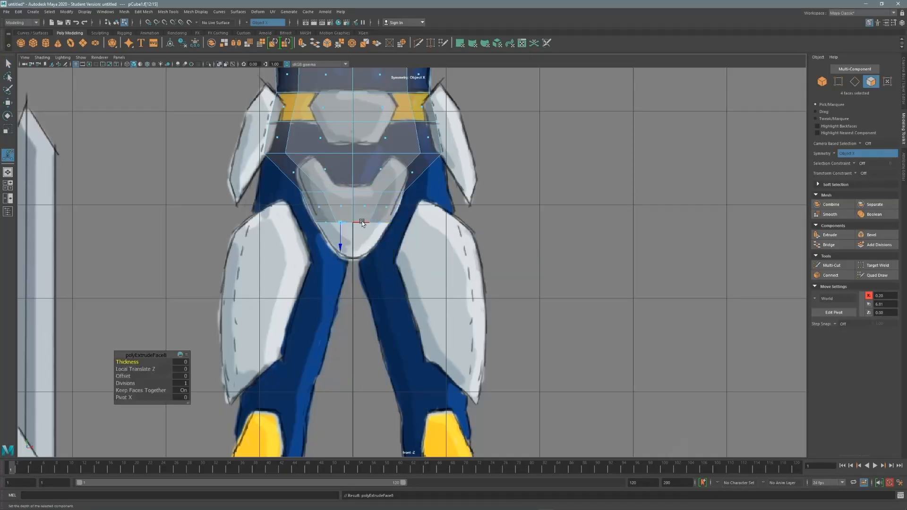
pyautogui.moveTo(341, 243); pyautogui.dragTo(347, 279)
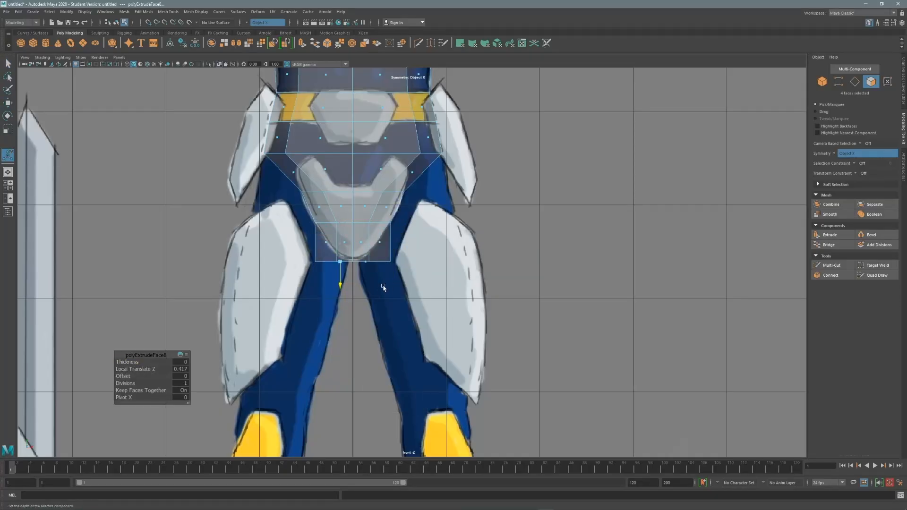
pyautogui.press('q')
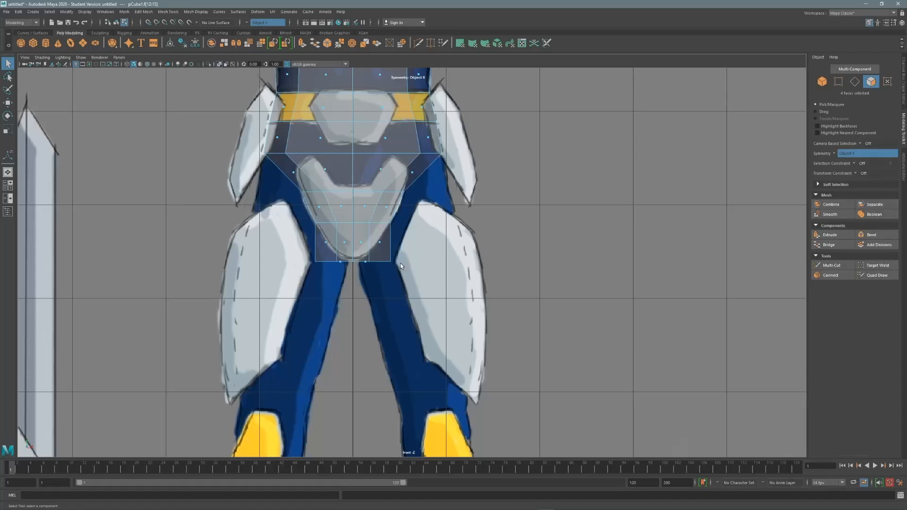
pyautogui.press('r')
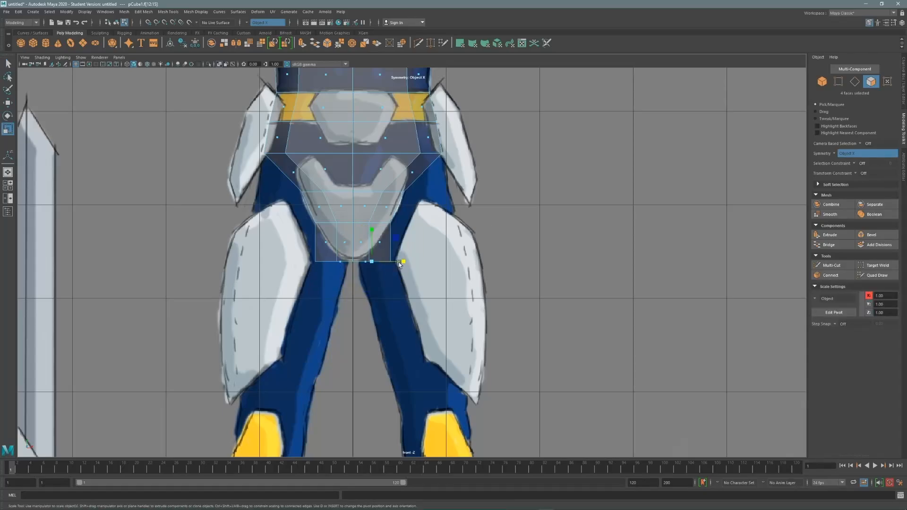
pyautogui.click(834, 153)
pyautogui.click(845, 157)
pyautogui.press('q')
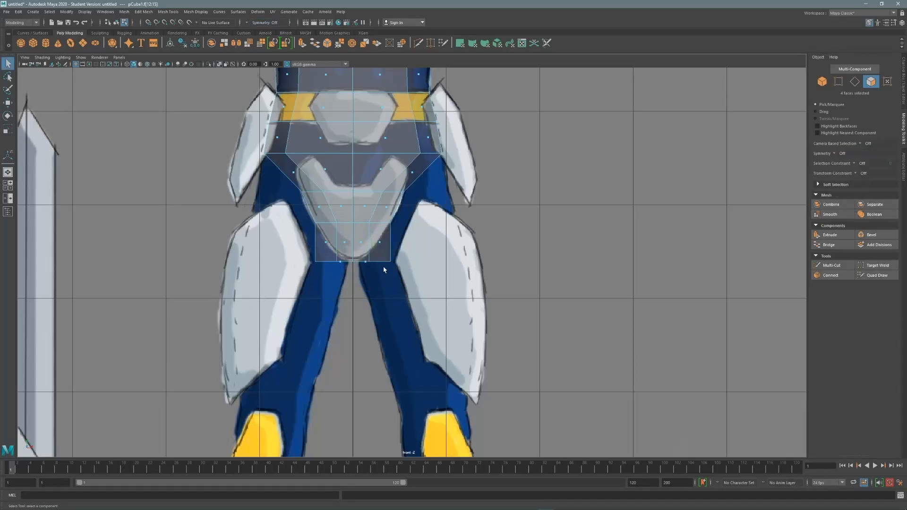
pyautogui.press('F9')
pyautogui.moveTo(365, 272); pyautogui.dragTo(366, 273)
pyautogui.press('w')
pyautogui.press('q')
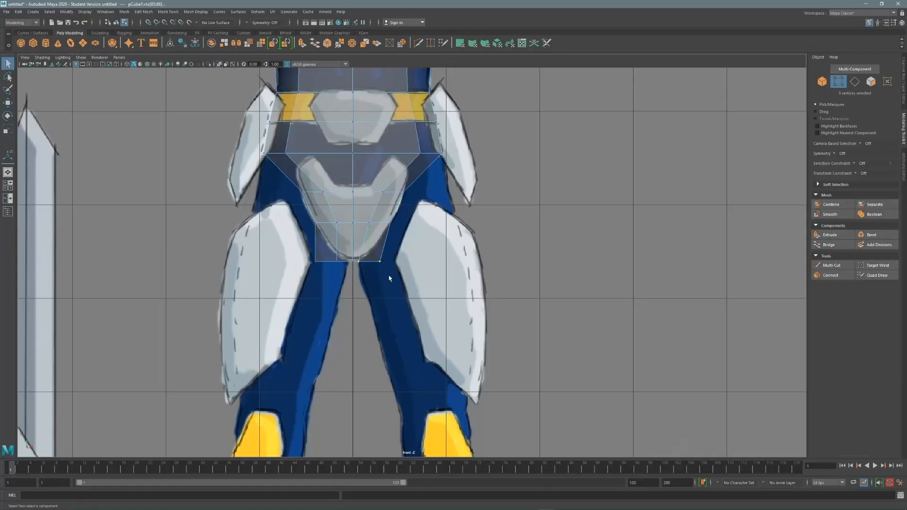
pyautogui.hotkey('ctrl', 'z')
pyautogui.click(841, 154)
pyautogui.click(849, 166)
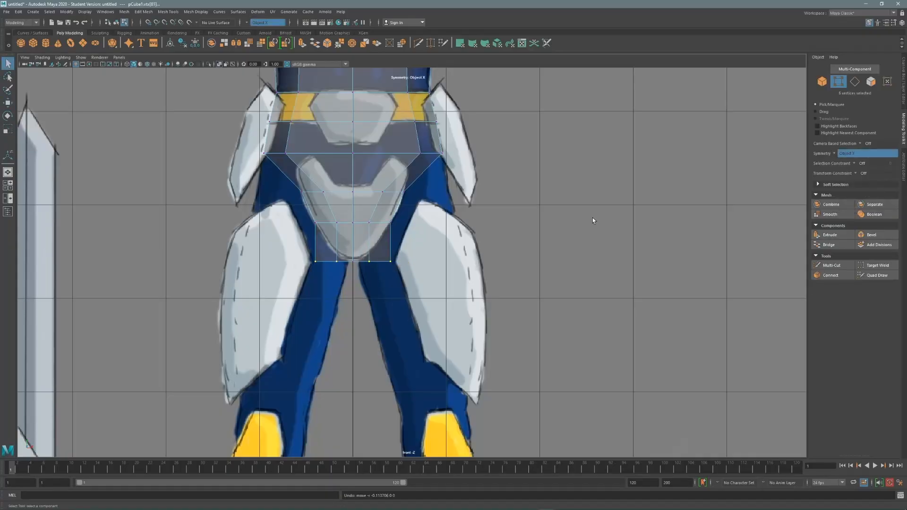
# Step: Move the lowest row's outer vertices symmetrically inward, with the selected pair at X about 0.15, to form the crotch plate's tip
pyautogui.press('w')
pyautogui.moveTo(413, 262)
pyautogui.mouseDown()
pyautogui.moveTo(378, 267)
pyautogui.moveTo(401, 263)
pyautogui.mouseUp()
pyautogui.press('q')
pyautogui.press('w')
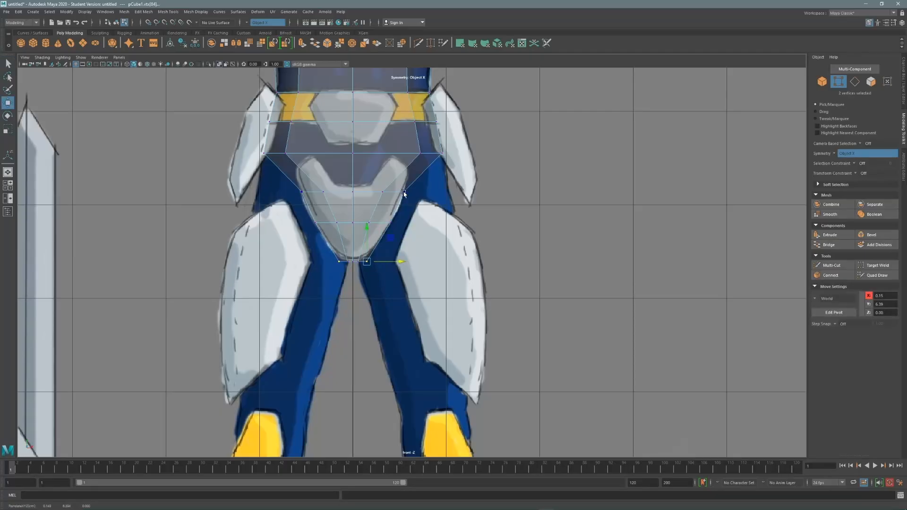
pyautogui.press('q')
# Step: In the side view, move the front vertices of the two waist rows slightly forward to the abdomen's contour
pyautogui.press('space')
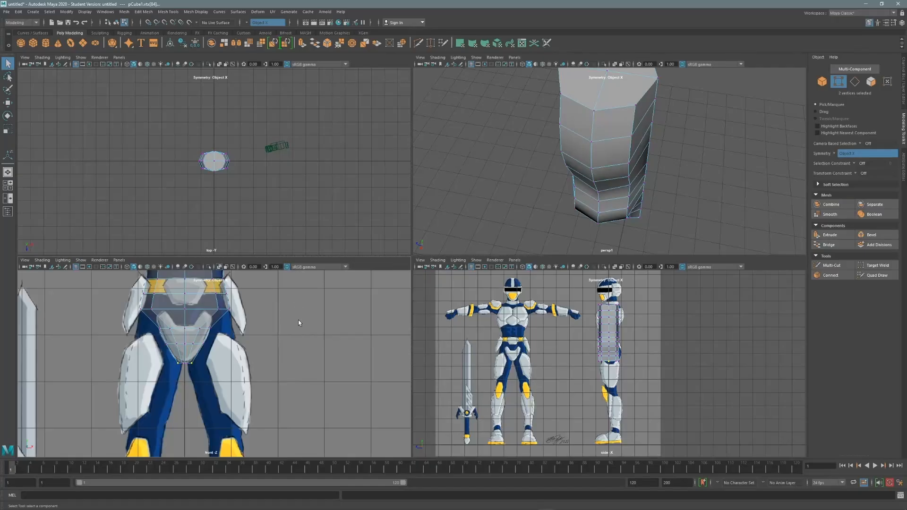
pyautogui.press('space')
pyautogui.scroll(3, 423, 219)
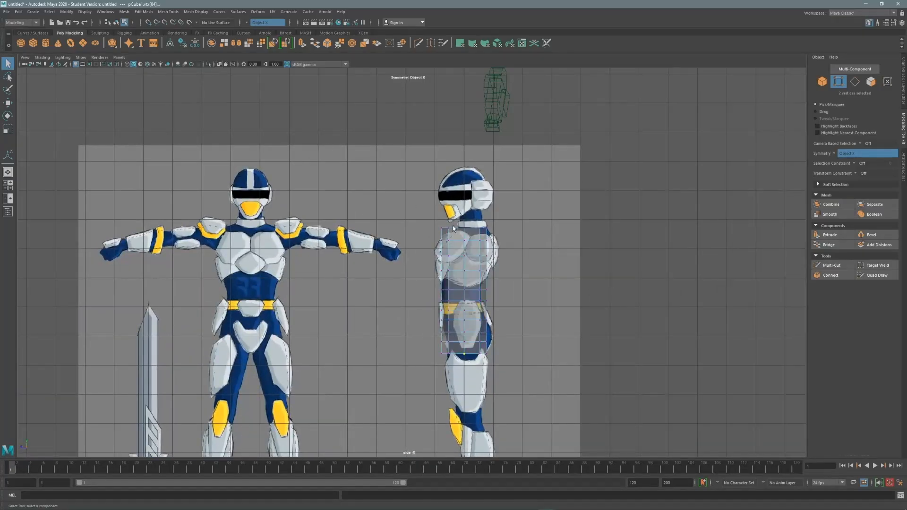
pyautogui.keyDown('alt'); pyautogui.moveTo(453, 226); pyautogui.dragTo(355, 199, button='middle'); pyautogui.keyUp('alt')
pyautogui.scroll(8, 326, 266)
pyautogui.keyDown('alt'); pyautogui.moveTo(314, 261); pyautogui.dragTo(456, 148, button='middle'); pyautogui.keyUp('alt')
pyautogui.keyDown('alt'); pyautogui.moveTo(377, 154); pyautogui.dragTo(381, 221, button='middle'); pyautogui.keyUp('alt')
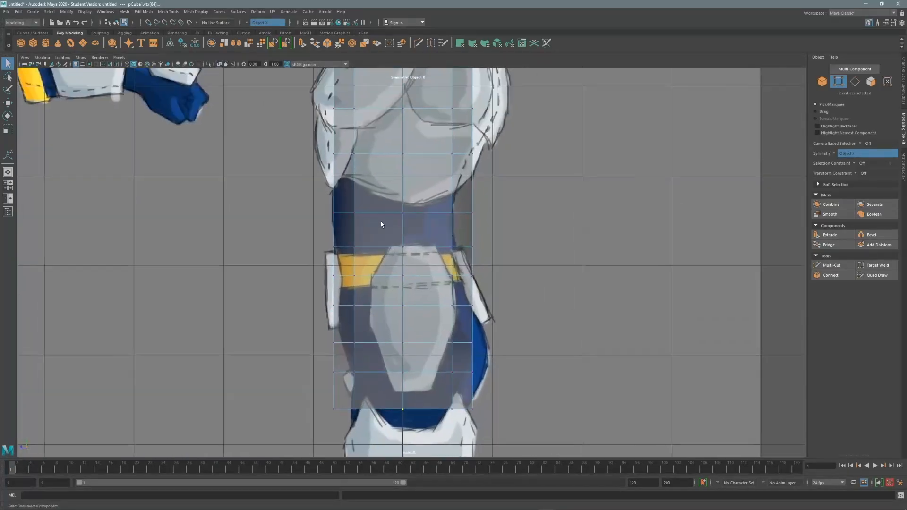
pyautogui.scroll(1, 382, 224)
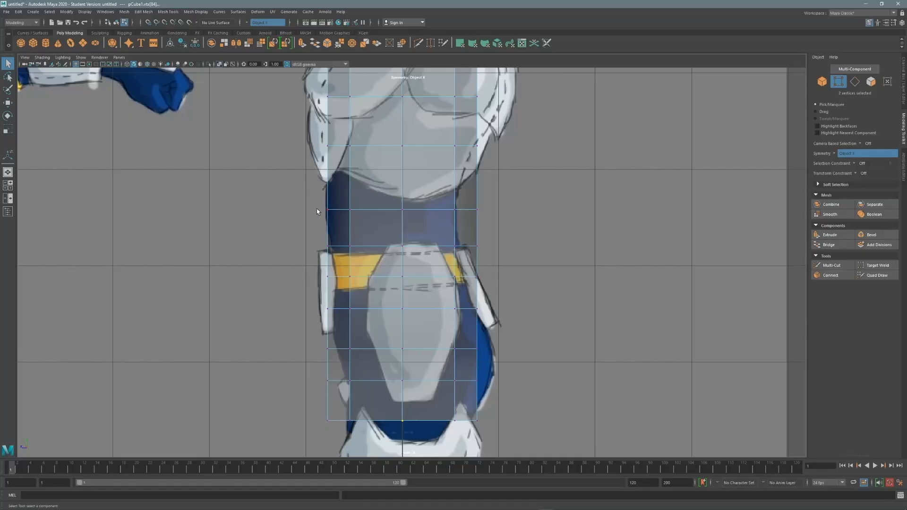
pyautogui.press('w')
pyautogui.moveTo(312, 227); pyautogui.dragTo(310, 227)
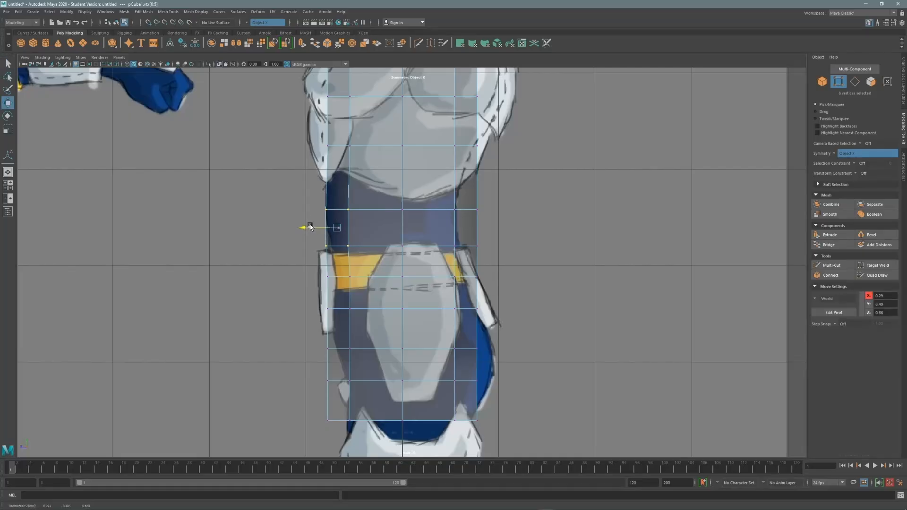
# Step: Move the front vertices of the row just above the belt slightly back to the waist's front contour
pyautogui.press('q')
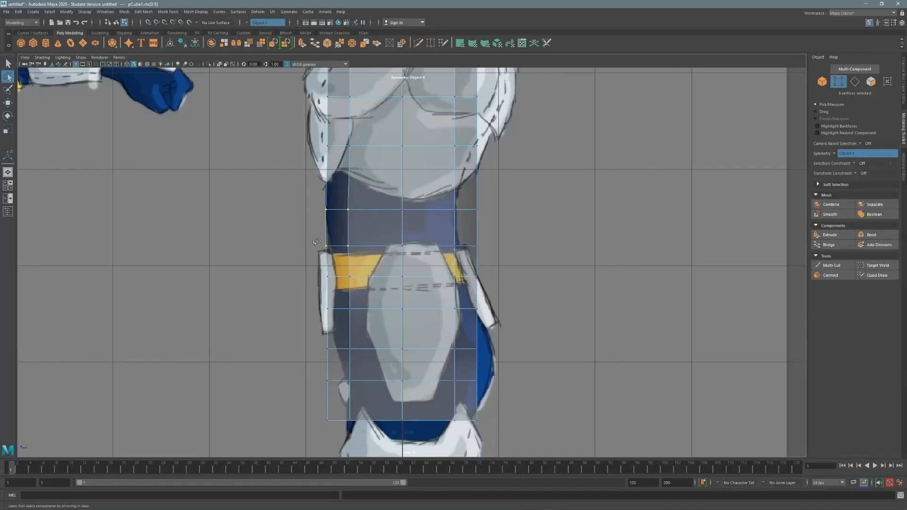
pyautogui.moveTo(314, 242); pyautogui.dragTo(365, 258)
pyautogui.press('w')
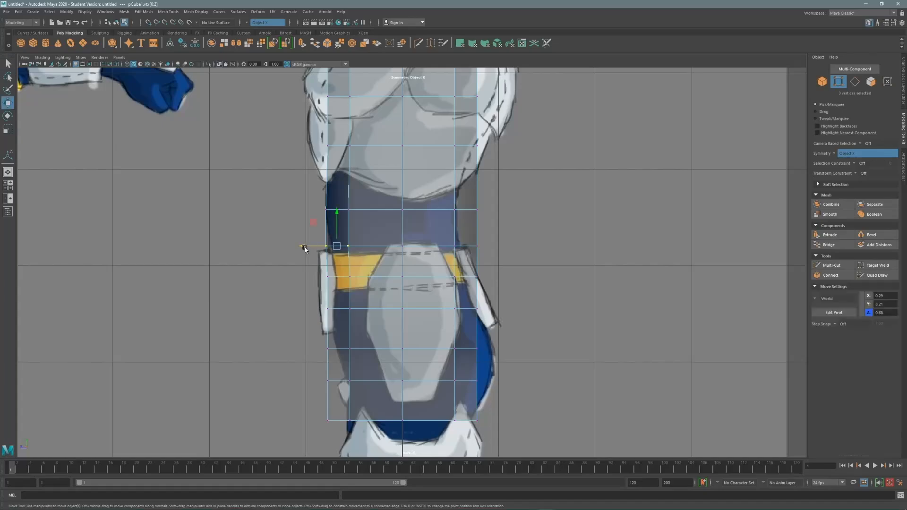
pyautogui.moveTo(304, 247); pyautogui.dragTo(309, 248)
pyautogui.press('q')
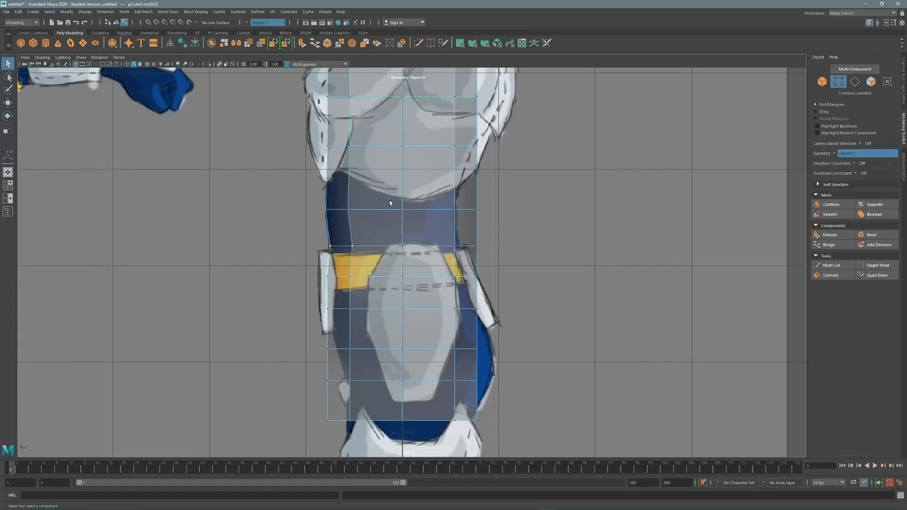
# Step: Shift the middle vertices of the two waist rows slightly forward
pyautogui.moveTo(389, 200); pyautogui.dragTo(425, 252)
pyautogui.press('w')
pyautogui.moveTo(383, 228); pyautogui.dragTo(379, 228)
# Step: Pull the back vertices of the two waist rows inward to match the lower back's curve
pyautogui.press('q')
pyautogui.moveTo(438, 198); pyautogui.dragTo(503, 255)
pyautogui.press('w')
pyautogui.moveTo(434, 228); pyautogui.dragTo(415, 210)
pyautogui.press('q')
pyautogui.press('w')
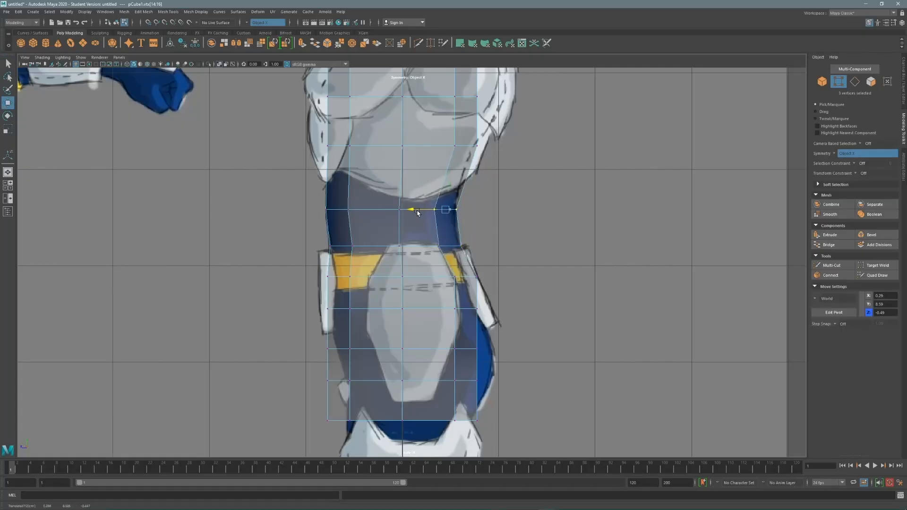
# Step: Move the front vertices of the two lower chest rows forward, with the upper of these rows at Z about 0.77
pyautogui.keyDown('alt'); pyautogui.moveTo(424, 174); pyautogui.dragTo(402, 285, button='middle'); pyautogui.keyUp('alt')
pyautogui.press('q')
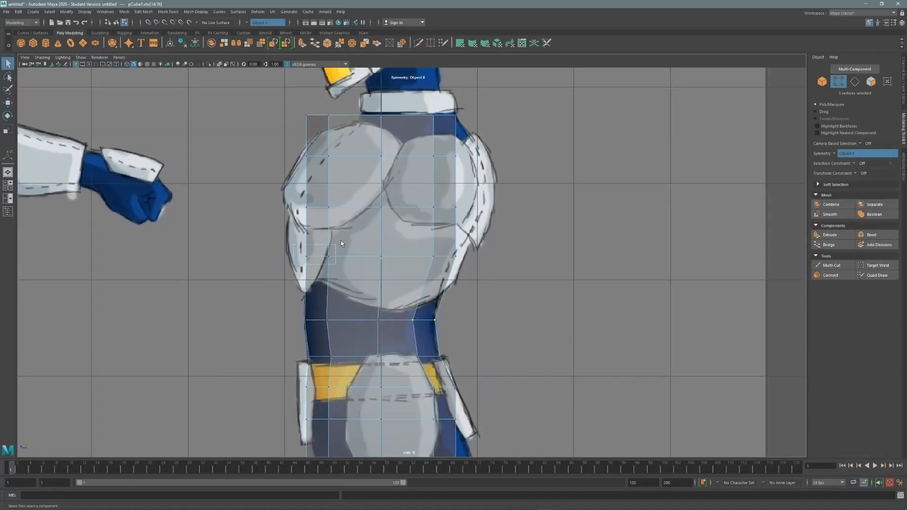
pyautogui.moveTo(341, 240); pyautogui.dragTo(343, 239)
pyautogui.press('w')
pyautogui.moveTo(284, 256); pyautogui.dragTo(276, 256)
pyautogui.press('q')
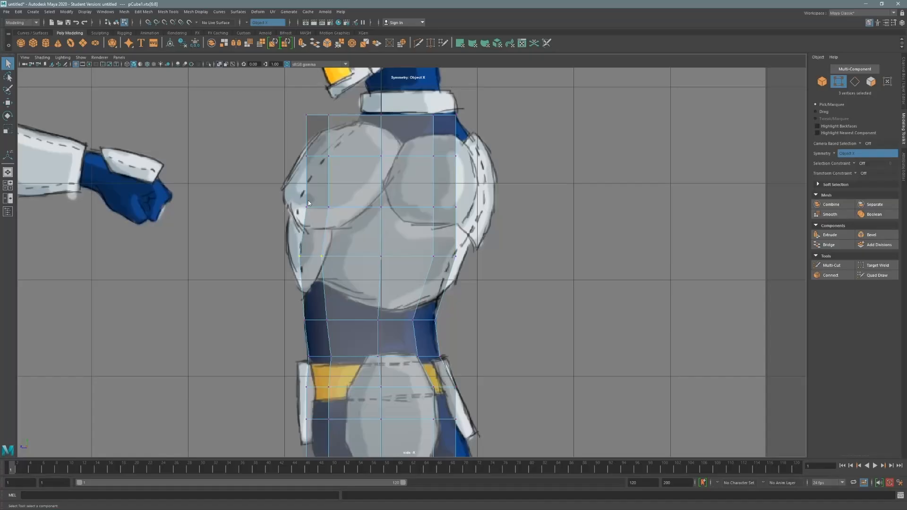
pyautogui.moveTo(287, 194)
pyautogui.mouseDown()
pyautogui.moveTo(315, 194)
pyautogui.moveTo(296, 208)
pyautogui.moveTo(330, 216)
pyautogui.moveTo(276, 208)
pyautogui.mouseUp()
pyautogui.press('w')
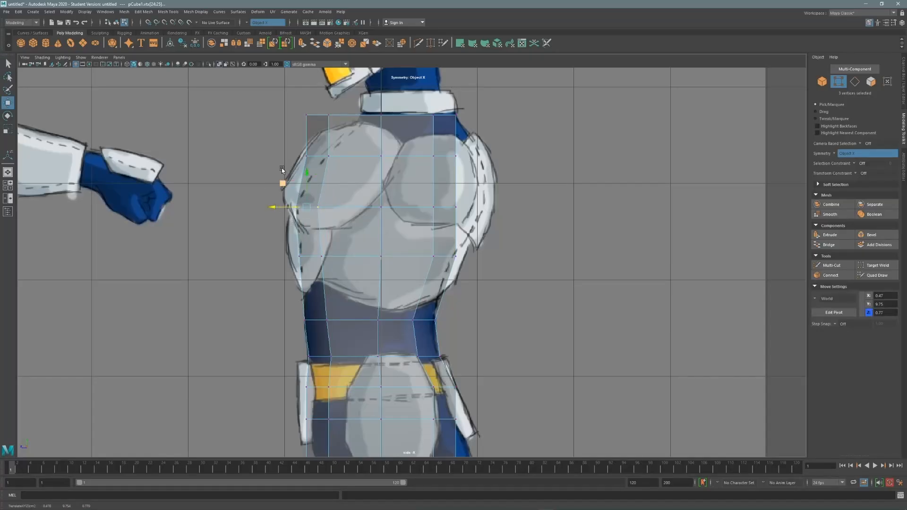
# Step: Move the front vertices of the upper chest row and the top row back to follow the chest's slope
pyautogui.press('q')
pyautogui.press('w')
pyautogui.moveTo(282, 155); pyautogui.dragTo(295, 156)
pyautogui.press('q')
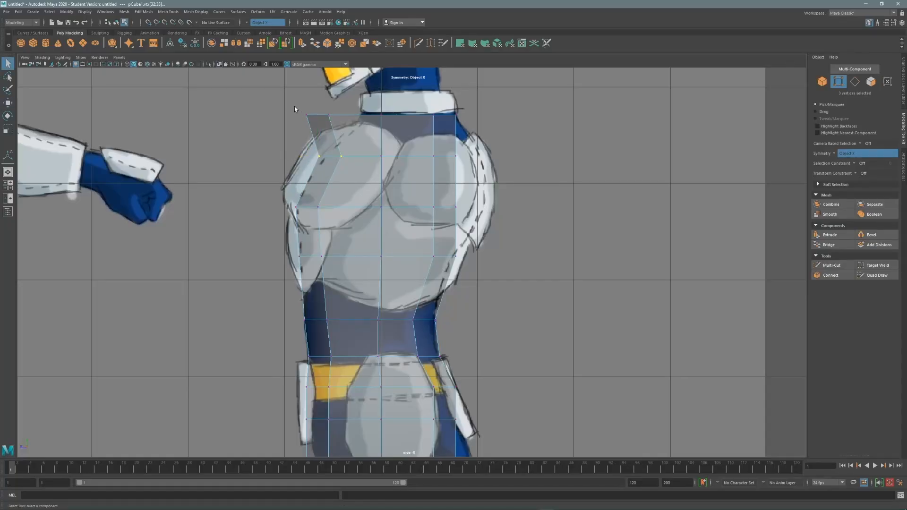
pyautogui.moveTo(294, 107); pyautogui.dragTo(323, 116)
pyautogui.press('w')
pyautogui.press('q')
# Step: Move the middle vertices of the torso's top row back to Z about -0.22
pyautogui.moveTo(373, 133); pyautogui.dragTo(388, 114)
pyautogui.keyDown('alt'); pyautogui.moveTo(413, 111); pyautogui.dragTo(379, 183, button='middle'); pyautogui.keyUp('alt')
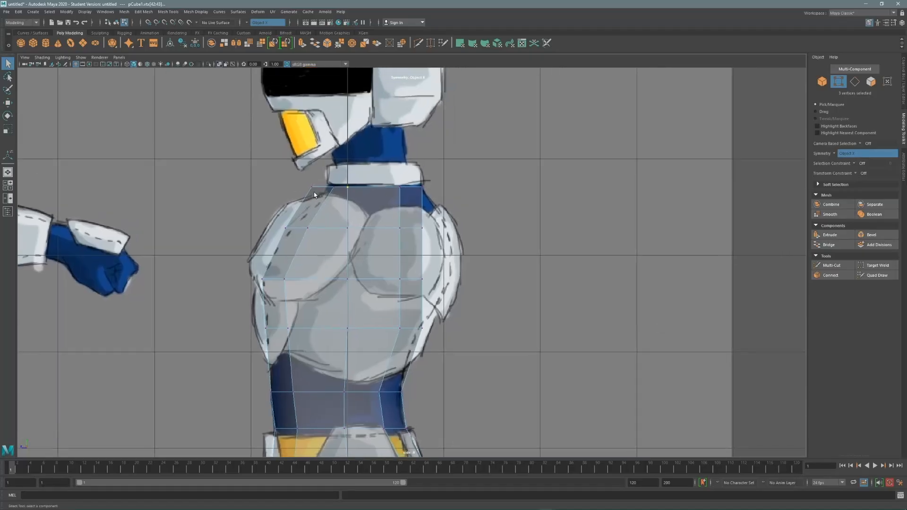
pyautogui.press('w')
pyautogui.moveTo(315, 186); pyautogui.dragTo(338, 186)
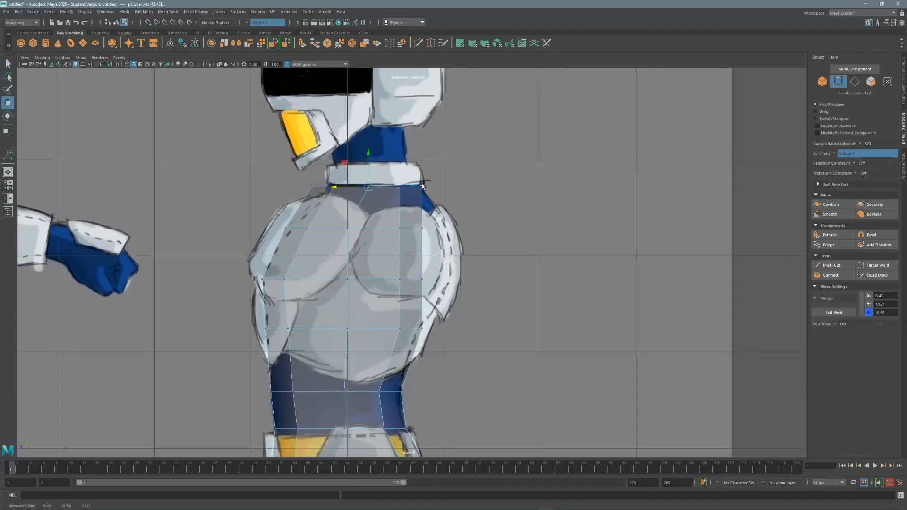
# Step: Pull the top row's front vertices further back in line with the collar's front edge
pyautogui.press('q')
pyautogui.press('w')
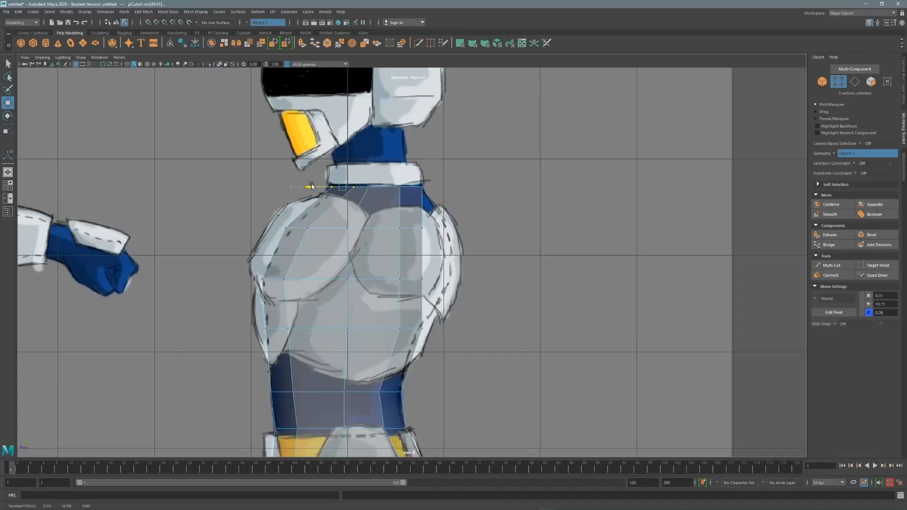
pyautogui.press('q')
pyautogui.moveTo(312, 186); pyautogui.dragTo(344, 187)
pyautogui.press('w')
# Step: Move the back vertices of the two upper chest rows outward to the upper back's contour
pyautogui.press('q')
pyautogui.moveTo(440, 216); pyautogui.dragTo(402, 228)
pyautogui.press('w')
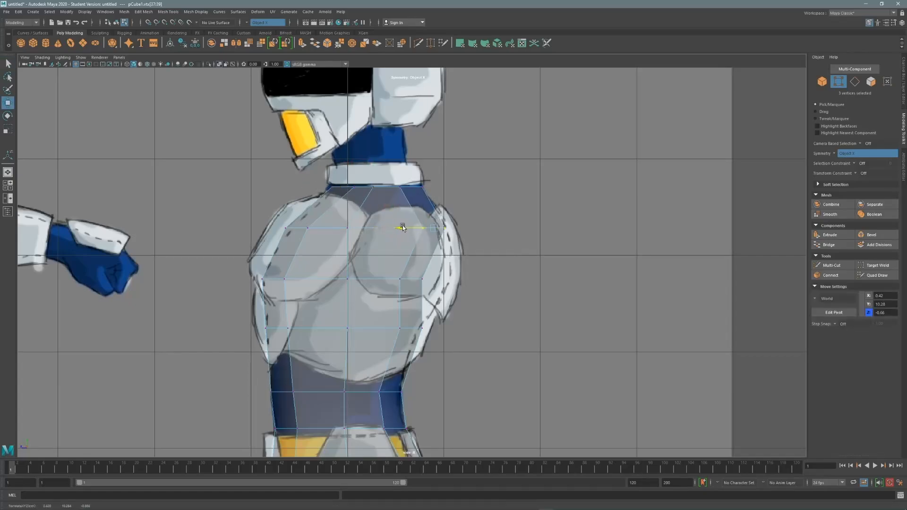
pyautogui.press('q')
pyautogui.press('w')
pyautogui.moveTo(441, 270); pyautogui.dragTo(408, 278)
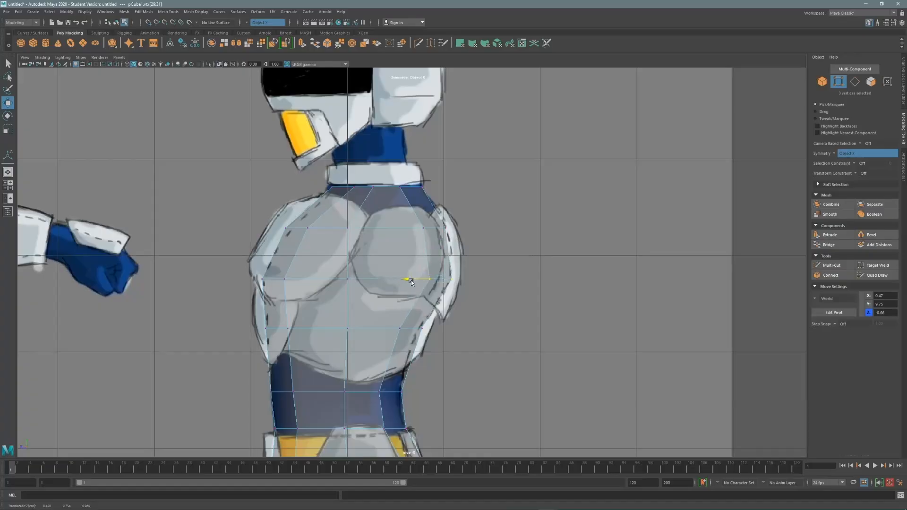
# Step: Shift the middle vertices of the upper chest rows slightly back to continue the curve from the neck
pyautogui.keyDown('alt'); pyautogui.moveTo(407, 228); pyautogui.dragTo(443, 179, button='middle'); pyautogui.keyUp('alt')
pyautogui.moveTo(359, 181); pyautogui.dragTo(380, 178)
pyautogui.press('q')
pyautogui.press('w')
pyautogui.moveTo(400, 256); pyautogui.dragTo(359, 230)
pyautogui.keyDown('alt'); pyautogui.moveTo(358, 231); pyautogui.dragTo(374, 173, button='middle'); pyautogui.keyUp('alt')
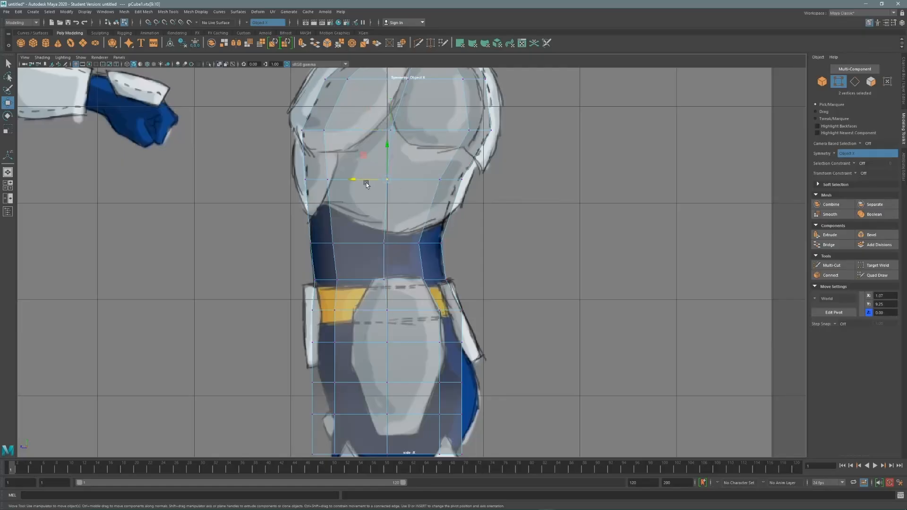
# Step: Move the waist's middle vertices forward to Z about 0.06 and the lower chest's middle vertices to Z about 0.04
pyautogui.keyDown('alt'); pyautogui.moveTo(372, 223); pyautogui.dragTo(361, 177, button='middle'); pyautogui.keyUp('alt')
pyautogui.moveTo(358, 194); pyautogui.dragTo(355, 194)
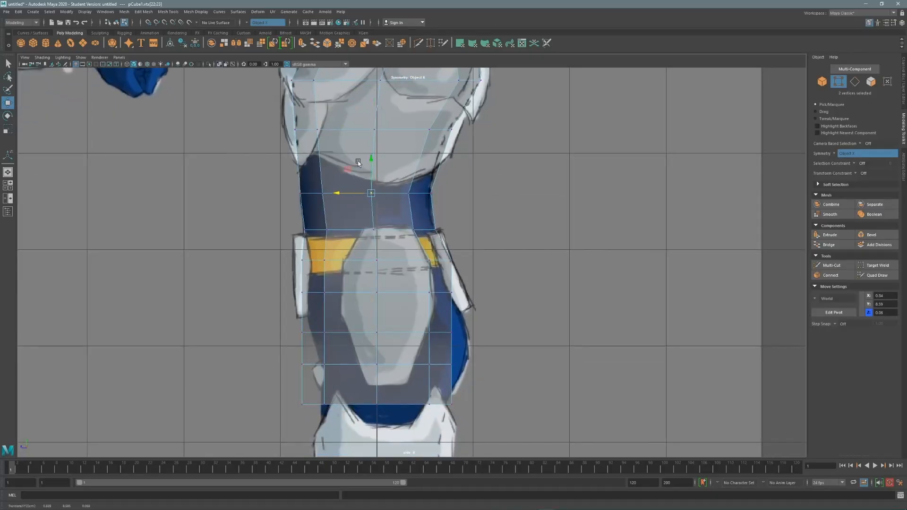
pyautogui.click(375, 129)
pyautogui.moveTo(358, 130); pyautogui.dragTo(357, 130)
# Step: Check the torso mesh's side profile against the full side model sheet
pyautogui.keyDown('alt'); pyautogui.moveTo(387, 261); pyautogui.dragTo(372, 163, button='middle'); pyautogui.keyUp('alt')
pyautogui.keyDown('alt'); pyautogui.moveTo(372, 163); pyautogui.dragTo(407, 163, button='right'); pyautogui.keyUp('alt')
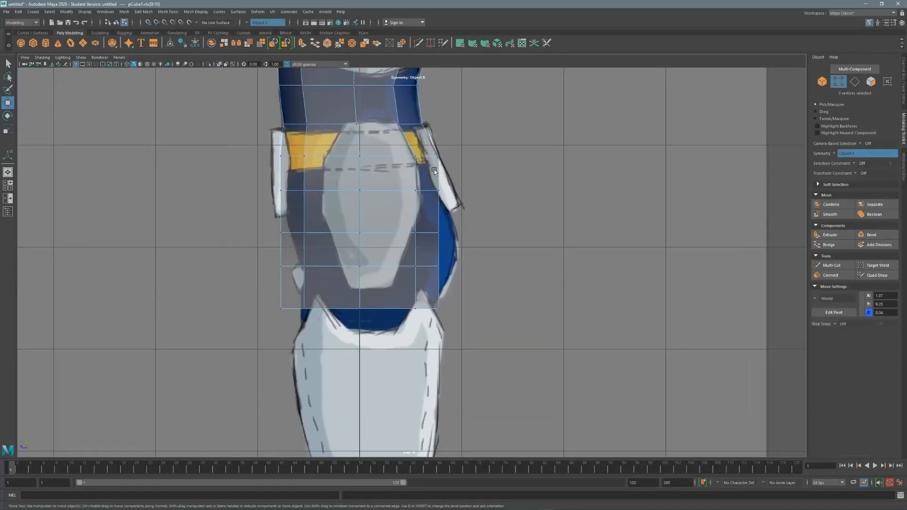
pyautogui.keyDown('alt'); pyautogui.moveTo(406, 152); pyautogui.dragTo(397, 173, button='middle'); pyautogui.keyUp('alt')
pyautogui.keyDown('alt'); pyautogui.moveTo(470, 170); pyautogui.dragTo(529, 171, button='right'); pyautogui.keyUp('alt')
pyautogui.keyDown('alt'); pyautogui.moveTo(434, 177); pyautogui.dragTo(453, 202, button='middle'); pyautogui.keyUp('alt')
pyautogui.press('a')
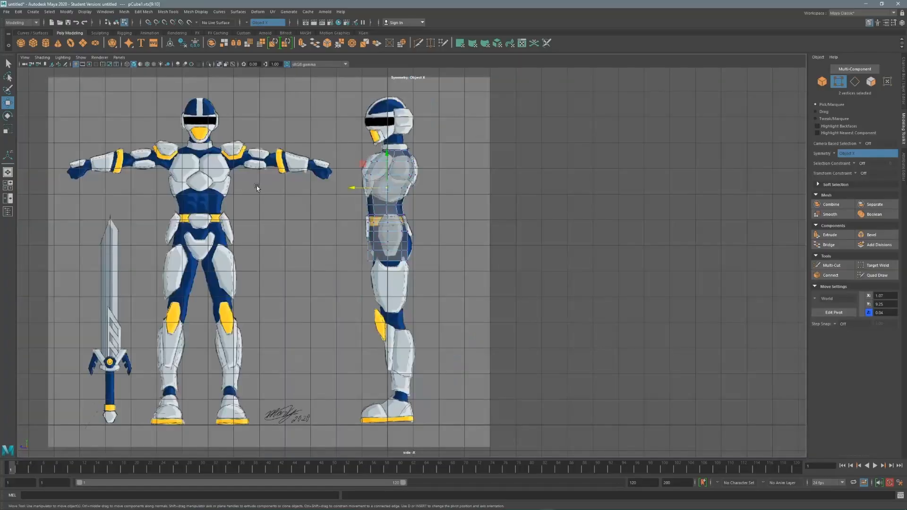
pyautogui.press('f')
pyautogui.press('a')
# Step: Pull the belt row's front and back vertices inward to the belt's side contour
pyautogui.keyDown('alt'); pyautogui.moveTo(472, 109); pyautogui.dragTo(498, 185, button='middle'); pyautogui.keyUp('alt')
pyautogui.keyDown('alt'); pyautogui.moveTo(497, 184); pyautogui.dragTo(657, 184, button='right'); pyautogui.keyUp('alt')
pyautogui.keyDown('alt'); pyautogui.moveTo(350, 324); pyautogui.dragTo(334, 218, button='middle'); pyautogui.keyUp('alt')
pyautogui.scroll(5, 335, 221)
pyautogui.press('q')
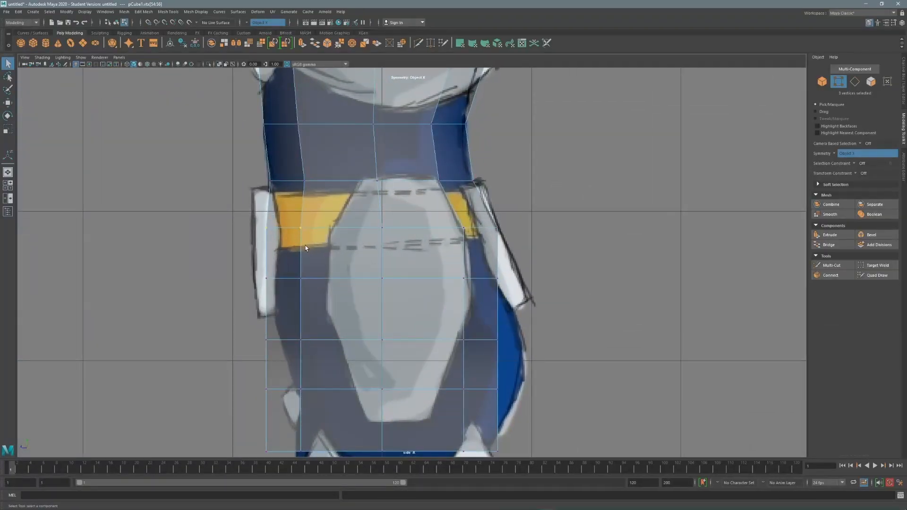
pyautogui.press('w')
pyautogui.moveTo(250, 229); pyautogui.dragTo(259, 229)
pyautogui.press('q')
pyautogui.press('w')
pyautogui.moveTo(514, 217); pyautogui.dragTo(442, 231)
# Step: Move the front vertices of the row below the belt slightly inward and its back ones outward to Z about -0.68
pyautogui.press('q')
pyautogui.moveTo(258, 268); pyautogui.dragTo(319, 292)
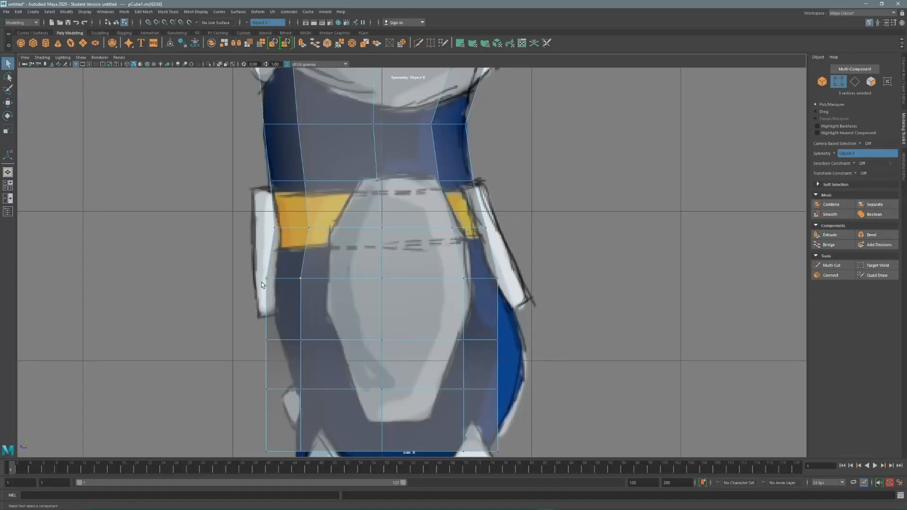
pyautogui.press('w')
pyautogui.moveTo(251, 278); pyautogui.dragTo(260, 278)
pyautogui.press('q')
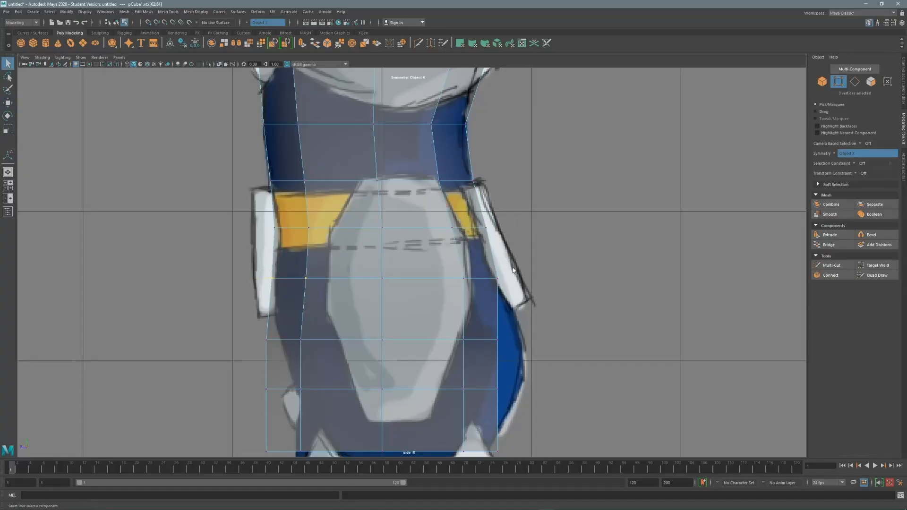
pyautogui.press('w')
pyautogui.moveTo(450, 278); pyautogui.dragTo(453, 279)
# Step: Move the mid-pelvis row's front vertices inward to Z about 0.59 and its back vertices out to the buttock's contour
pyautogui.keyDown('alt'); pyautogui.moveTo(319, 264); pyautogui.dragTo(298, 128, button='middle'); pyautogui.keyUp('alt')
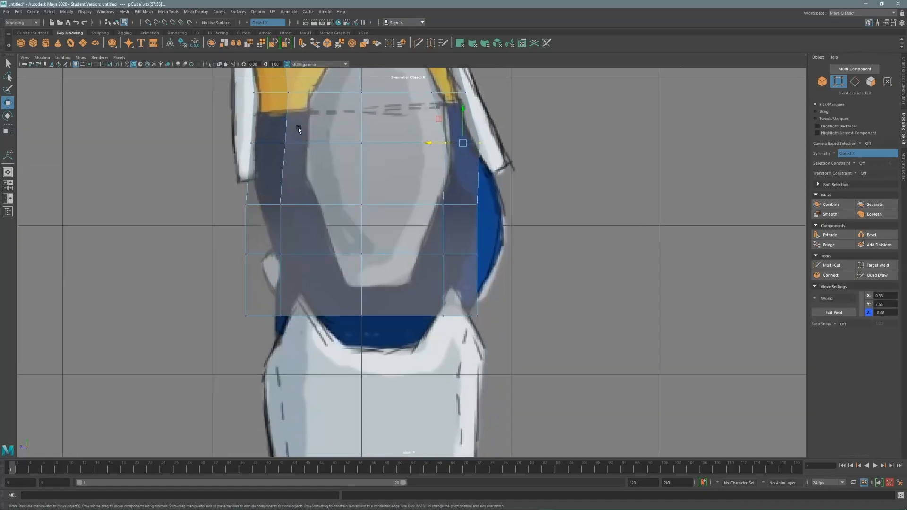
pyautogui.press('q')
pyautogui.moveTo(235, 202)
pyautogui.mouseDown()
pyautogui.moveTo(308, 227)
pyautogui.moveTo(243, 203)
pyautogui.mouseUp()
pyautogui.press('w')
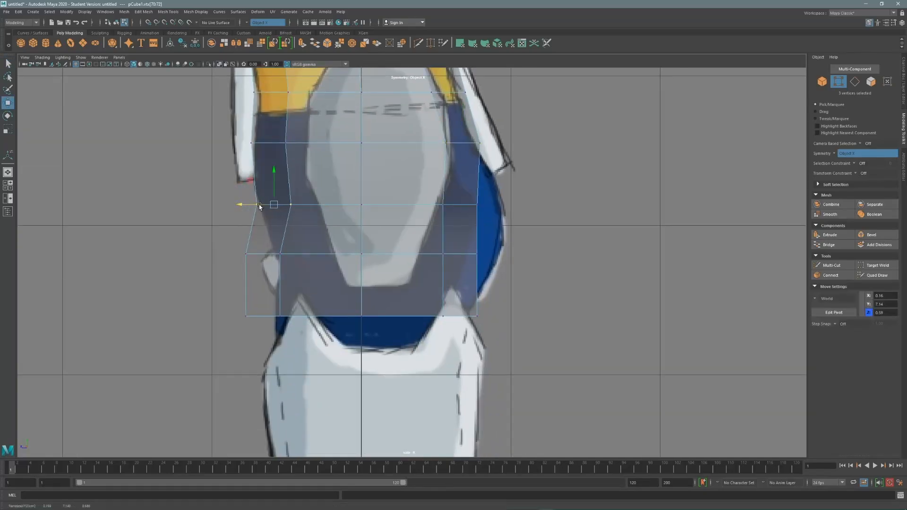
pyautogui.press('q')
pyautogui.moveTo(493, 198); pyautogui.dragTo(452, 204)
pyautogui.press('w')
pyautogui.press('q')
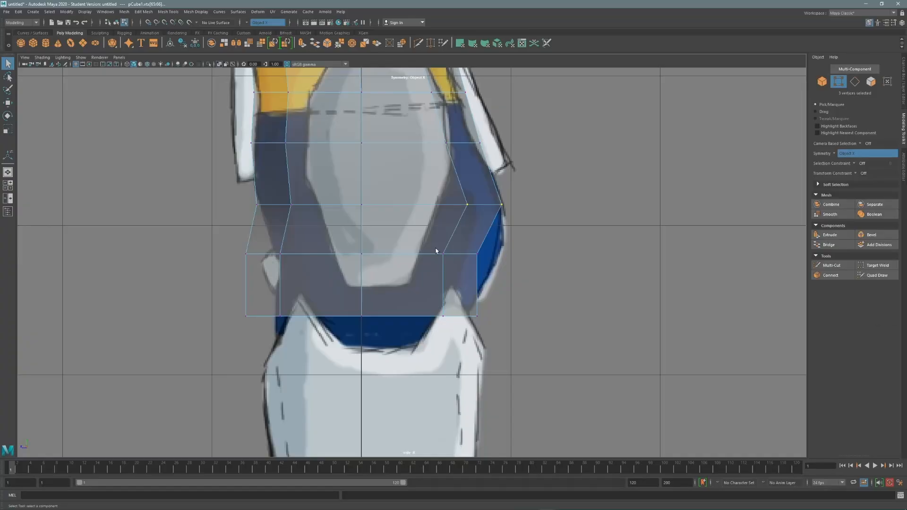
# Step: On the row above the pelvis's bottom, move the back vertices out to Z about -0.81 and the front ones inward
pyautogui.press('w')
pyautogui.moveTo(481, 284); pyautogui.dragTo(450, 257)
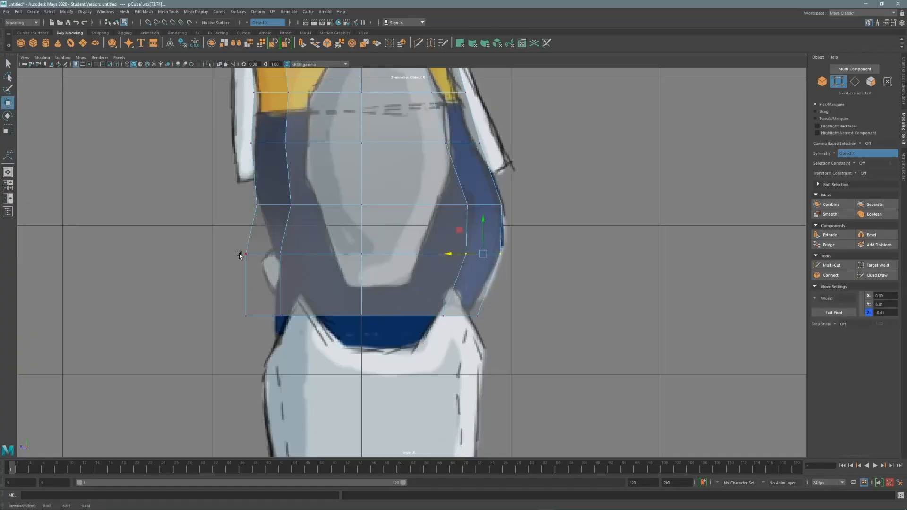
pyautogui.press('q')
pyautogui.press('w')
pyautogui.moveTo(231, 255); pyautogui.dragTo(259, 256)
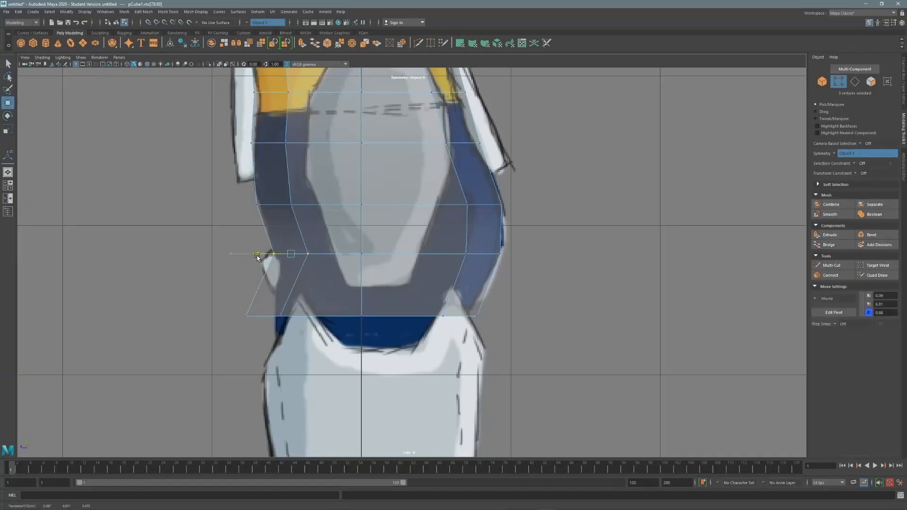
# Step: Move the front and middle vertices of the pelvis's bottom row back to taper the crotch in side view
pyautogui.press('q')
pyautogui.moveTo(228, 310); pyautogui.dragTo(300, 330)
pyautogui.press('w')
pyautogui.moveTo(288, 316); pyautogui.dragTo(300, 316)
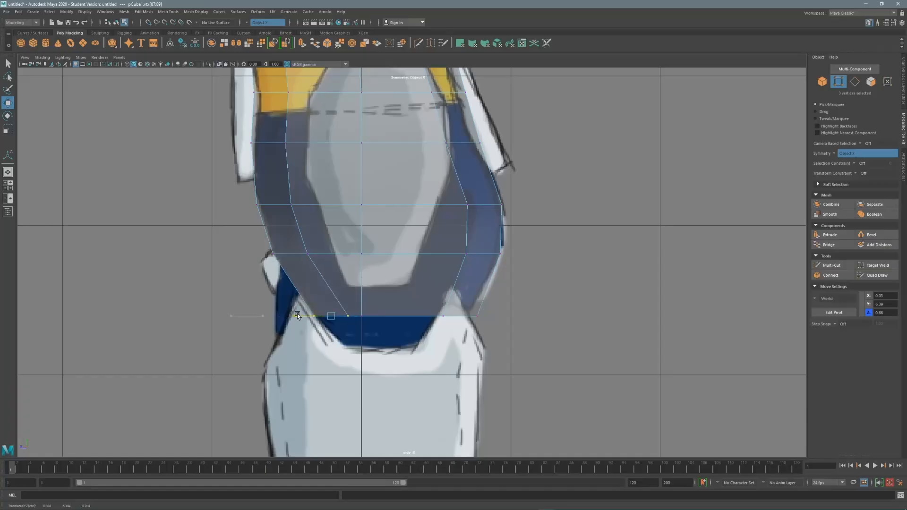
pyautogui.press('q')
pyautogui.moveTo(356, 331); pyautogui.dragTo(386, 298)
pyautogui.press('w')
pyautogui.moveTo(334, 317); pyautogui.dragTo(357, 318)
# Step: Move the back vertices of the pelvis's bottom row forward to Z about -0.61
pyautogui.press('q')
pyautogui.moveTo(423, 331); pyautogui.dragTo(492, 307)
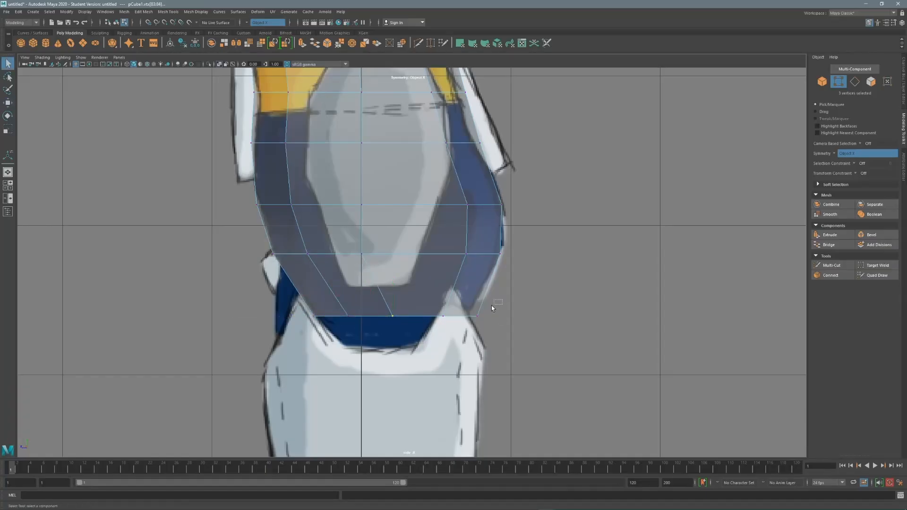
pyautogui.press('w')
pyautogui.moveTo(430, 321); pyautogui.dragTo(423, 321)
# Step: Move the middle vertices of the row above the pelvis's bottom back in line with the bottom row's middle
pyautogui.keyDown('alt'); pyautogui.moveTo(351, 244); pyautogui.dragTo(352, 353, button='middle'); pyautogui.keyUp('alt')
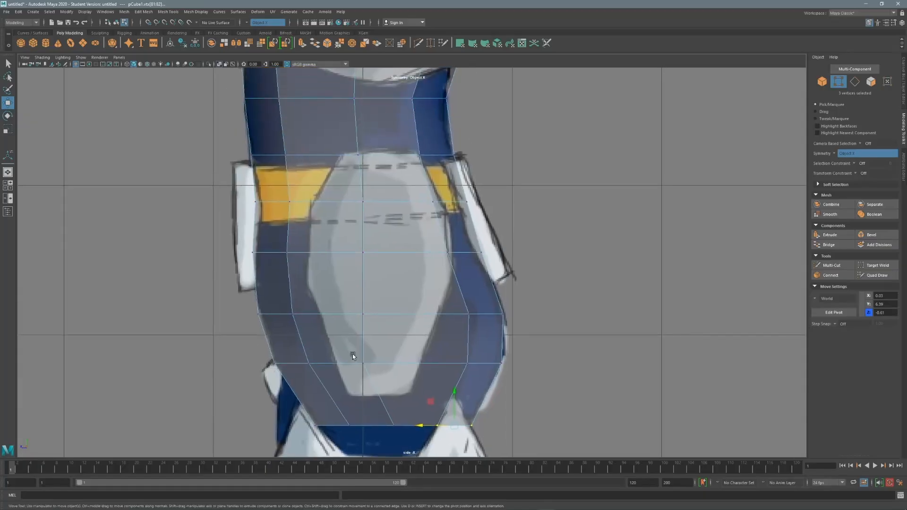
pyautogui.press('q')
pyautogui.moveTo(354, 355); pyautogui.dragTo(392, 376)
pyautogui.press('w')
pyautogui.moveTo(329, 363); pyautogui.dragTo(356, 363)
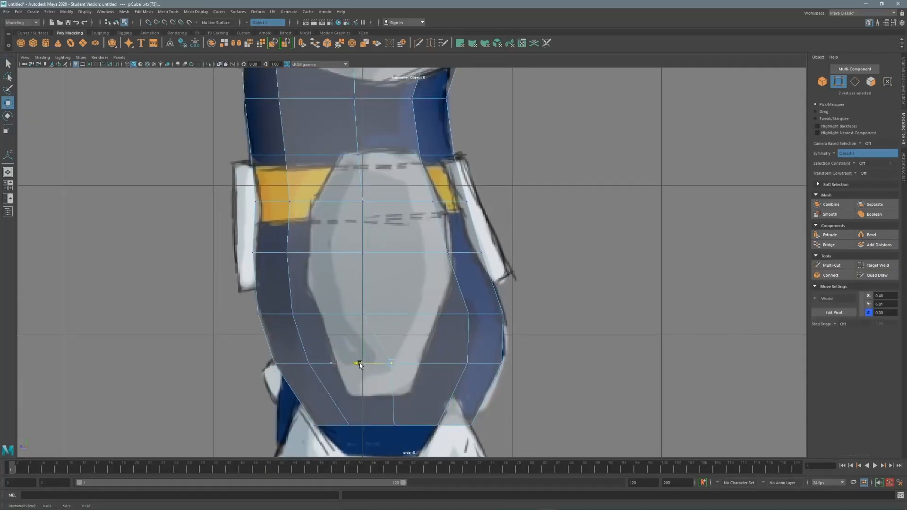
# Step: Shift the mid-pelvis row's middle vertices back, and move those of the row below the belt to Z about -0.02
pyautogui.press('q')
pyautogui.press('w')
pyautogui.moveTo(333, 313); pyautogui.dragTo(347, 314)
pyautogui.moveTo(367, 259); pyautogui.dragTo(336, 250)
pyautogui.press('w')
pyautogui.keyDown('alt'); pyautogui.moveTo(335, 251); pyautogui.dragTo(327, 217, button='right'); pyautogui.keyUp('alt')
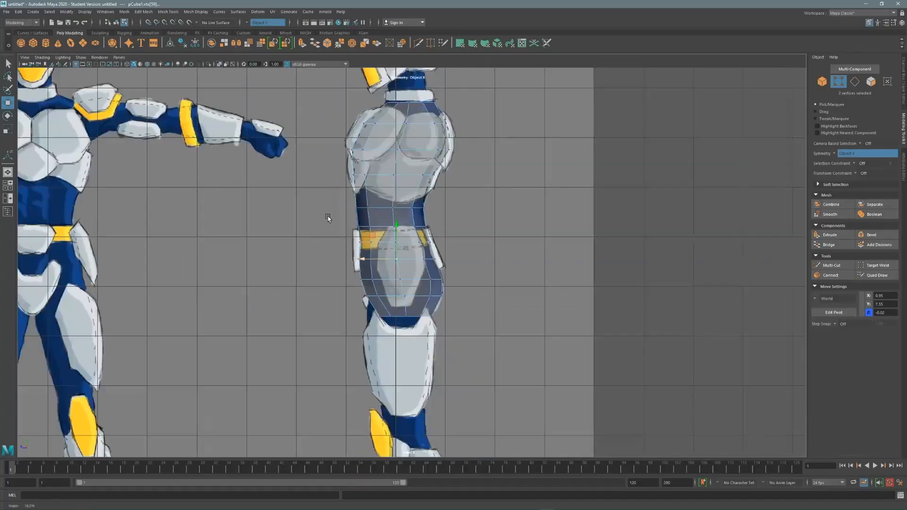
# Step: Spread the crotch's bottom vertices beside the centre line outward, the front pair to X about 0.17
pyautogui.keyDown('alt'); pyautogui.moveTo(393, 297); pyautogui.dragTo(364, 226, button='middle'); pyautogui.keyUp('alt')
pyautogui.keyDown('alt'); pyautogui.moveTo(364, 226); pyautogui.dragTo(648, 186, button='right'); pyautogui.keyUp('alt')
pyautogui.press('space')
pyautogui.press('space')
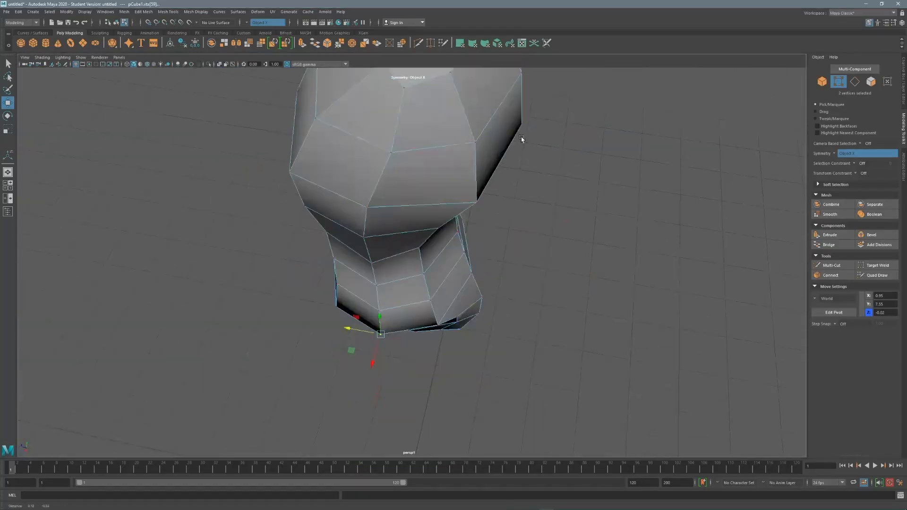
pyautogui.keyDown('alt'); pyautogui.moveTo(523, 138); pyautogui.dragTo(529, 175); pyautogui.keyUp('alt')
pyautogui.keyDown('alt'); pyautogui.moveTo(347, 203); pyautogui.dragTo(434, 128, button='middle'); pyautogui.keyUp('alt')
pyautogui.keyDown('alt'); pyautogui.moveTo(434, 128); pyautogui.dragTo(516, 165, button='right'); pyautogui.keyUp('alt')
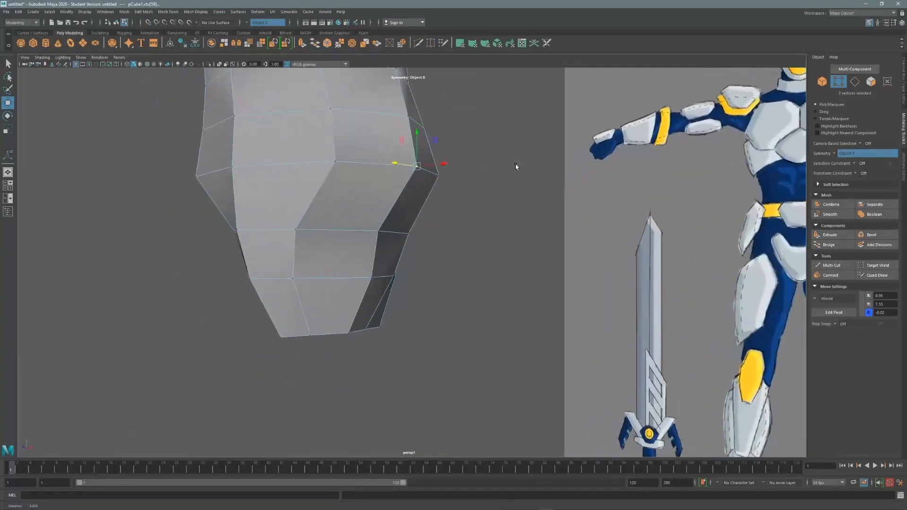
pyautogui.keyDown('alt'); pyautogui.moveTo(294, 155); pyautogui.dragTo(350, 212, button='middle'); pyautogui.keyUp('alt')
pyautogui.keyDown('alt'); pyautogui.moveTo(327, 302); pyautogui.dragTo(355, 279); pyautogui.keyUp('alt')
pyautogui.keyDown('alt'); pyautogui.moveTo(355, 288); pyautogui.dragTo(357, 200, button='middle'); pyautogui.keyUp('alt')
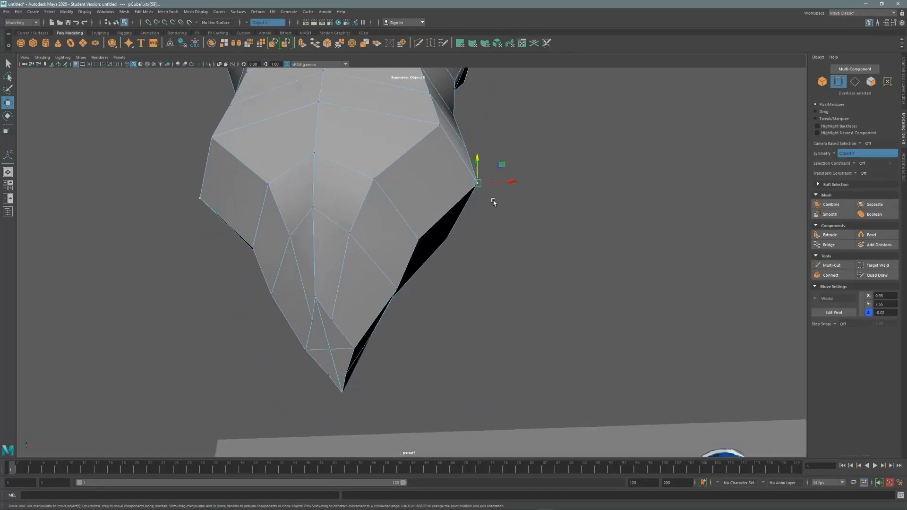
pyautogui.click(333, 319)
pyautogui.moveTo(353, 306); pyautogui.dragTo(371, 291)
pyautogui.keyDown('alt'); pyautogui.moveTo(351, 286); pyautogui.dragTo(343, 240, button='middle'); pyautogui.keyUp('alt')
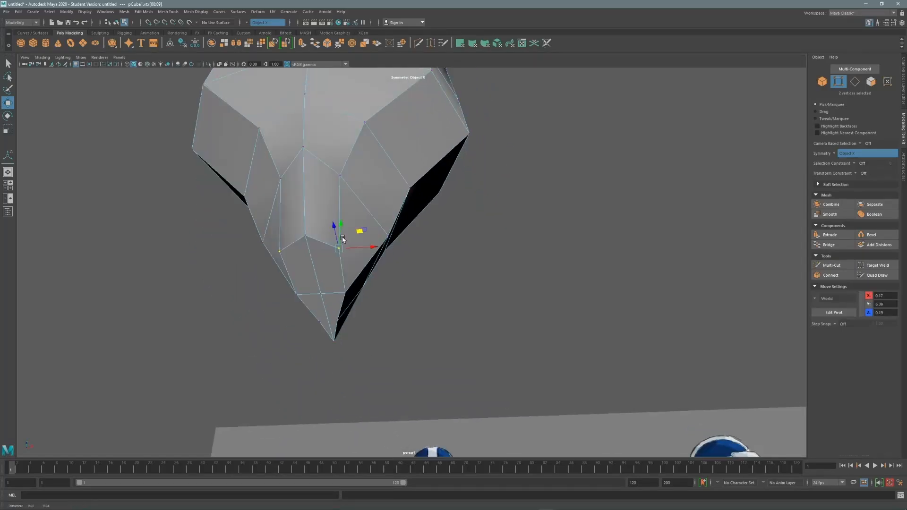
pyautogui.keyDown('alt'); pyautogui.moveTo(343, 240); pyautogui.dragTo(336, 226); pyautogui.keyUp('alt')
pyautogui.moveTo(349, 260); pyautogui.dragTo(361, 263)
# Step: Move the front vertices in the rows above the crotch outward, and reposition the mid-pelvis row's side vertices in X and Z
pyautogui.keyDown('alt'); pyautogui.moveTo(349, 210); pyautogui.dragTo(344, 320, button='middle'); pyautogui.keyUp('alt')
pyautogui.click(327, 247)
pyautogui.moveTo(348, 230); pyautogui.dragTo(368, 228)
pyautogui.click(352, 195)
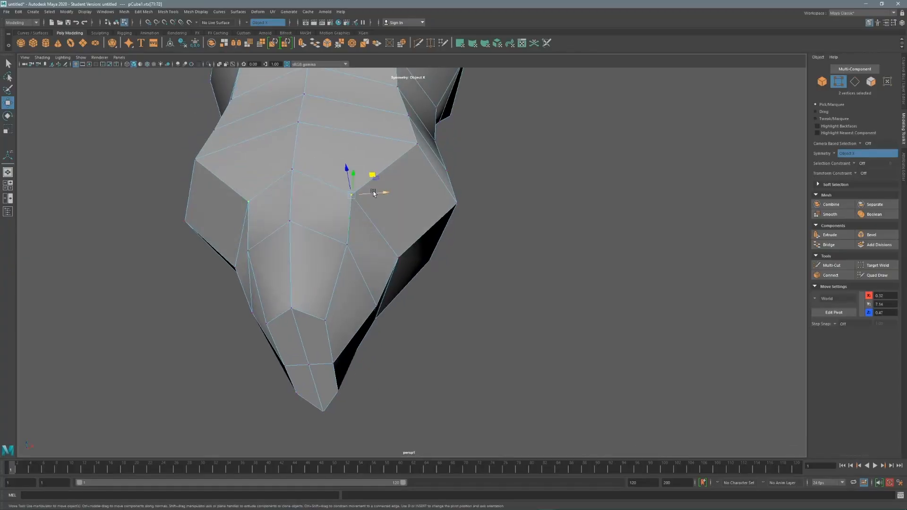
pyautogui.moveTo(372, 178); pyautogui.dragTo(300, 231)
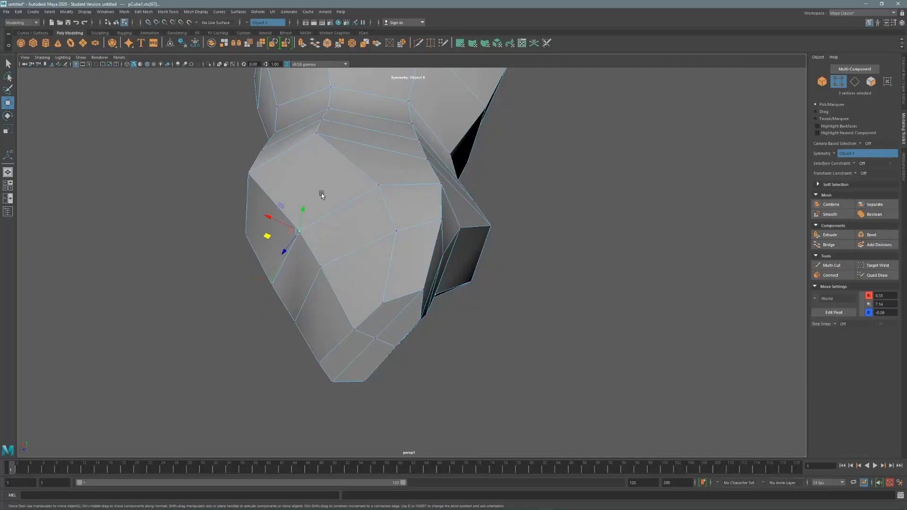
pyautogui.keyDown('alt'); pyautogui.moveTo(321, 194); pyautogui.dragTo(295, 203); pyautogui.keyUp('alt')
pyautogui.moveTo(284, 258); pyautogui.dragTo(292, 281)
# Step: Undo the last vertex adjustments, and move the back vertices of the lower pelvis rows outward to widen the buttocks
pyautogui.click(323, 286)
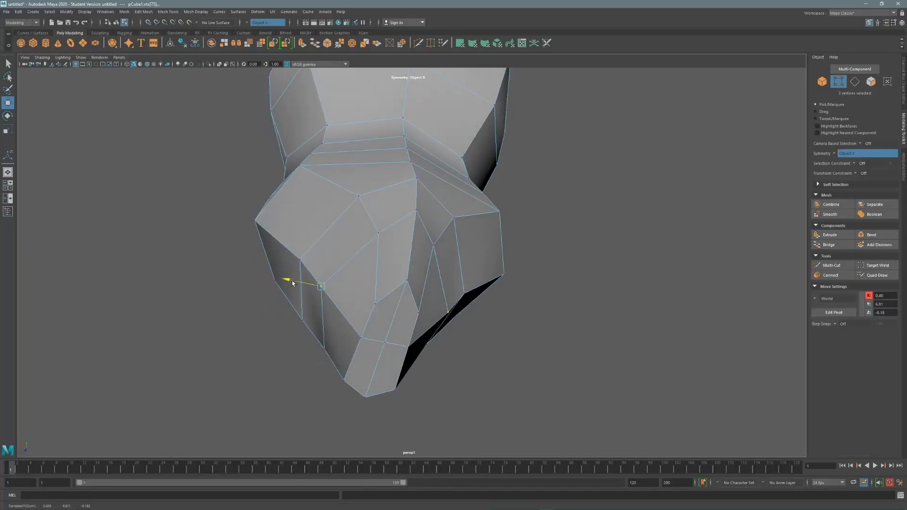
pyautogui.hotkey('ctrl', 'z')
pyautogui.hotkey('ctrl', 'z')
pyautogui.hotkey('ctrl', 'z')
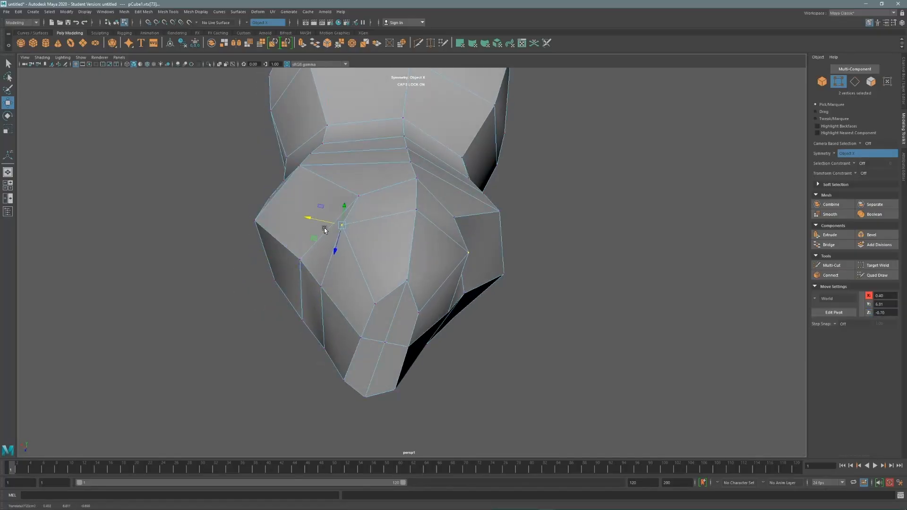
pyautogui.keyDown('shift'); pyautogui.click(360, 198); pyautogui.keyUp('shift')
pyautogui.moveTo(344, 210); pyautogui.dragTo(444, 194)
# Step: Lower the back and front side vertices of the row below the belt, the back ones to Y about 7.46
pyautogui.click(465, 157)
pyautogui.moveTo(442, 133); pyautogui.dragTo(286, 172)
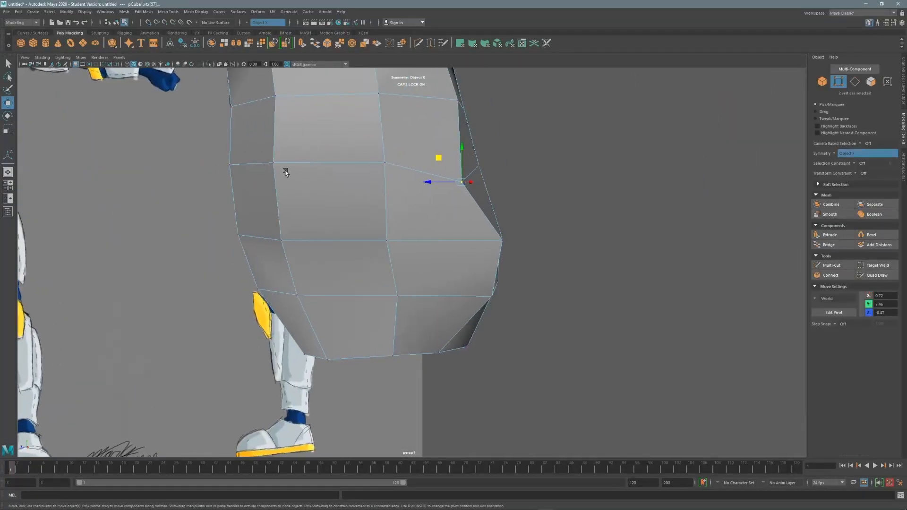
pyautogui.moveTo(249, 140); pyautogui.dragTo(331, 188)
pyautogui.click(438, 264)
# Step: Raise the front, back and middle vertices beside the centre line of the crotch's bottom to arch the leg openings
pyautogui.keyDown('alt'); pyautogui.moveTo(393, 173); pyautogui.dragTo(372, 194); pyautogui.keyUp('alt')
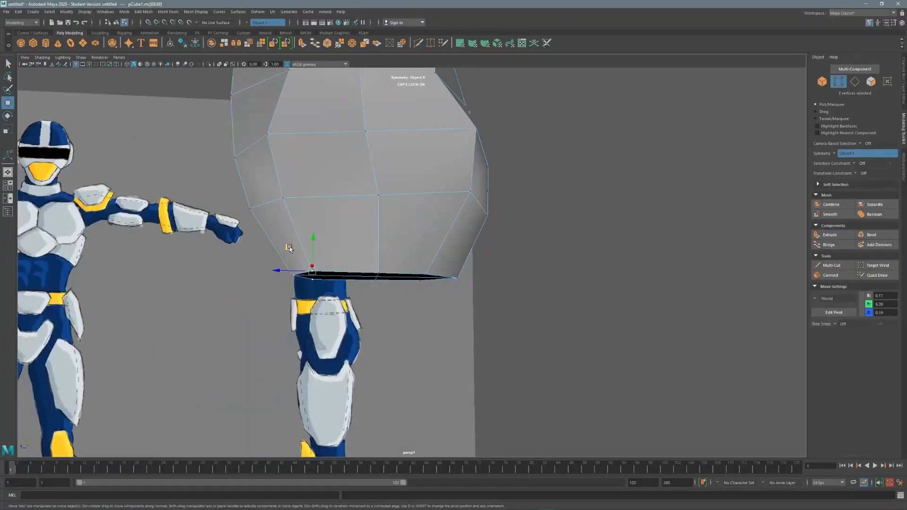
pyautogui.moveTo(288, 246); pyautogui.dragTo(298, 228)
pyautogui.click(426, 272)
pyautogui.moveTo(403, 250); pyautogui.dragTo(409, 225)
pyautogui.keyDown('alt'); pyautogui.moveTo(379, 279); pyautogui.dragTo(380, 224); pyautogui.keyUp('alt')
pyautogui.keyDown('alt'); pyautogui.moveTo(357, 188); pyautogui.dragTo(316, 205); pyautogui.keyUp('alt')
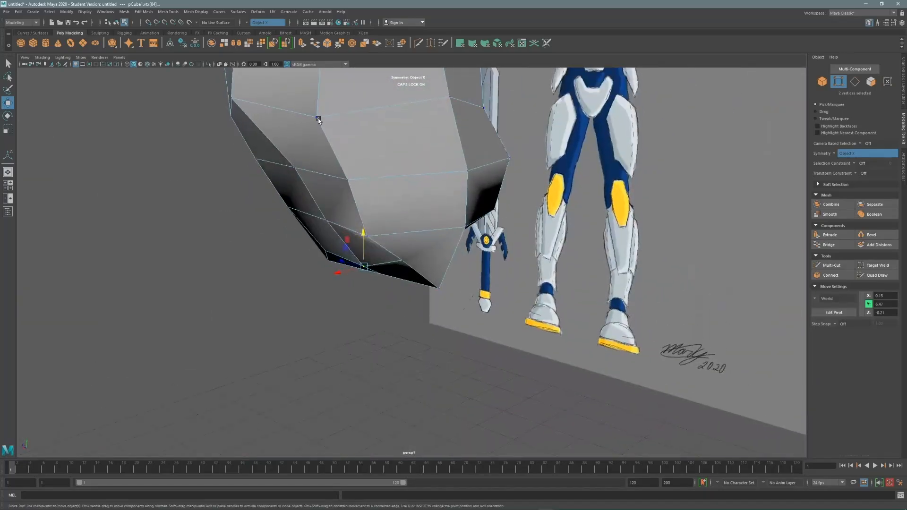
# Step: Move the back vertices of the row below the belt outward and slightly down to Y about 7.41
pyautogui.click(288, 115)
pyautogui.keyDown('alt'); pyautogui.moveTo(276, 112); pyautogui.dragTo(317, 104); pyautogui.keyUp('alt')
pyautogui.moveTo(259, 85); pyautogui.dragTo(240, 94)
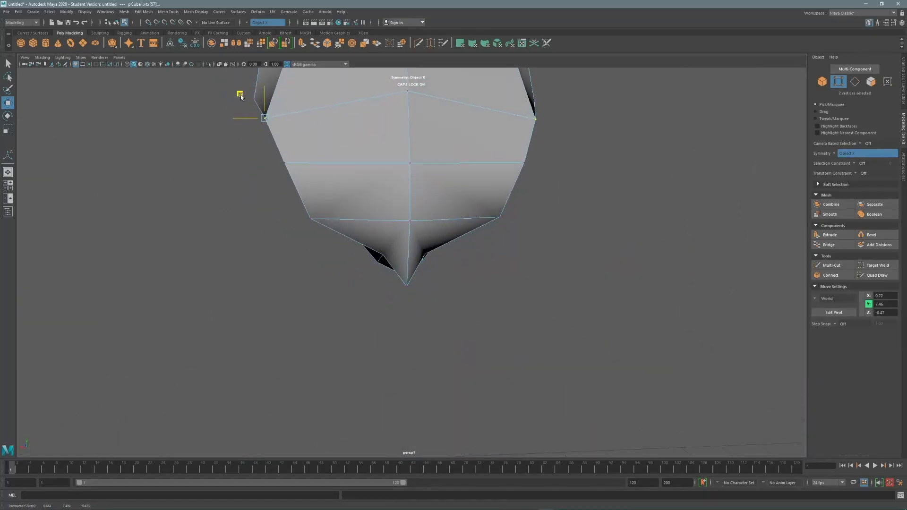
# Step: Shift the middle vertices beside the centre line of the crotch's underside forward and slightly outward
pyautogui.keyDown('alt'); pyautogui.moveTo(284, 98); pyautogui.dragTo(302, 181, button='middle'); pyautogui.keyUp('alt')
pyautogui.keyDown('alt'); pyautogui.moveTo(301, 181); pyautogui.dragTo(347, 139); pyautogui.keyUp('alt')
pyautogui.scroll(1, 348, 139)
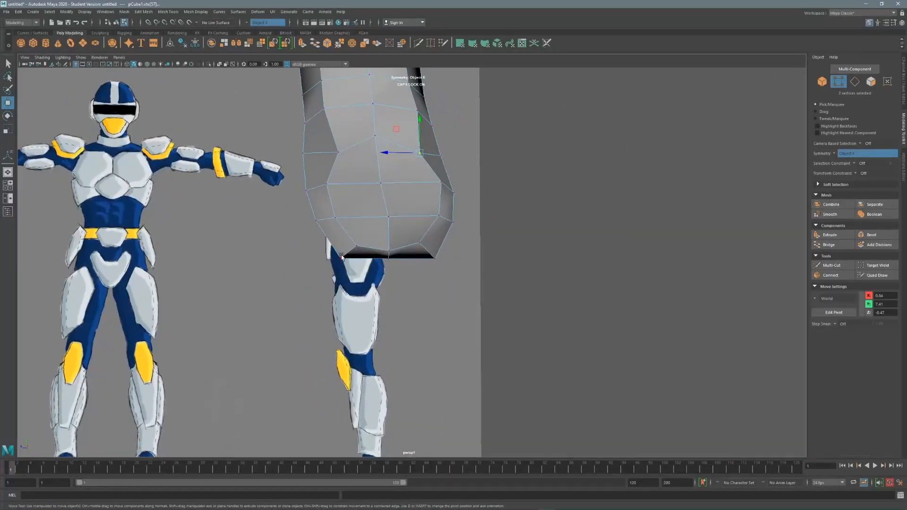
pyautogui.click(391, 259)
pyautogui.keyDown('alt'); pyautogui.moveTo(391, 259); pyautogui.dragTo(480, 186); pyautogui.keyUp('alt')
pyautogui.scroll(5, 415, 152)
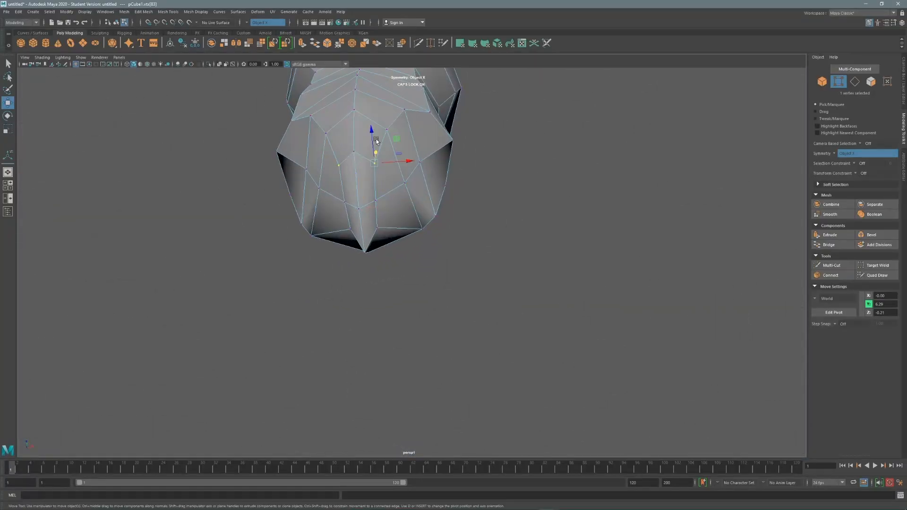
pyautogui.moveTo(371, 132); pyautogui.dragTo(371, 122)
pyautogui.moveTo(410, 155); pyautogui.dragTo(414, 155)
# Step: Cut an edge across each side of the torso's top cap with Multi-Cut, joining its front and back vertices
pyautogui.keyDown('alt'); pyautogui.moveTo(382, 132); pyautogui.dragTo(389, 158); pyautogui.keyUp('alt')
pyautogui.scroll(-3, 386, 162)
pyautogui.keyDown('alt'); pyautogui.moveTo(384, 165); pyautogui.dragTo(384, 210, button='middle'); pyautogui.keyUp('alt')
pyautogui.keyDown('alt'); pyautogui.moveTo(384, 211); pyautogui.dragTo(368, 167); pyautogui.keyUp('alt')
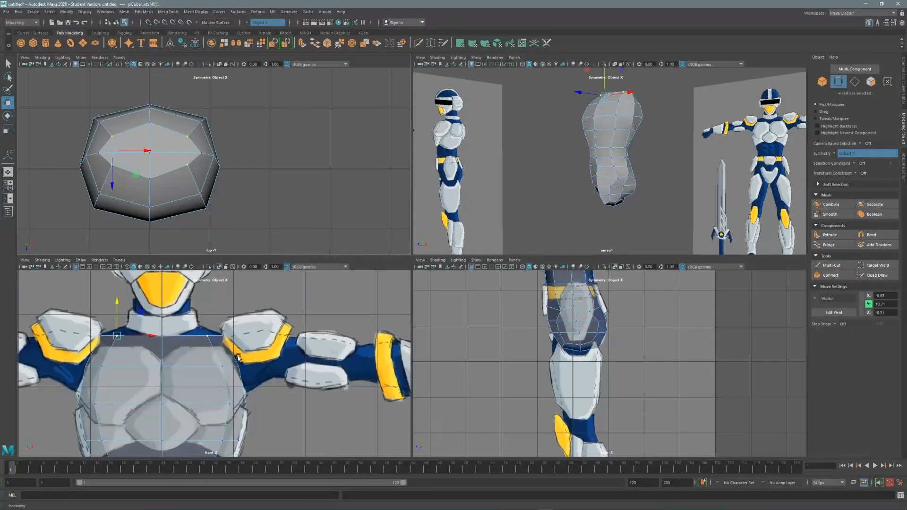
pyautogui.press('space')
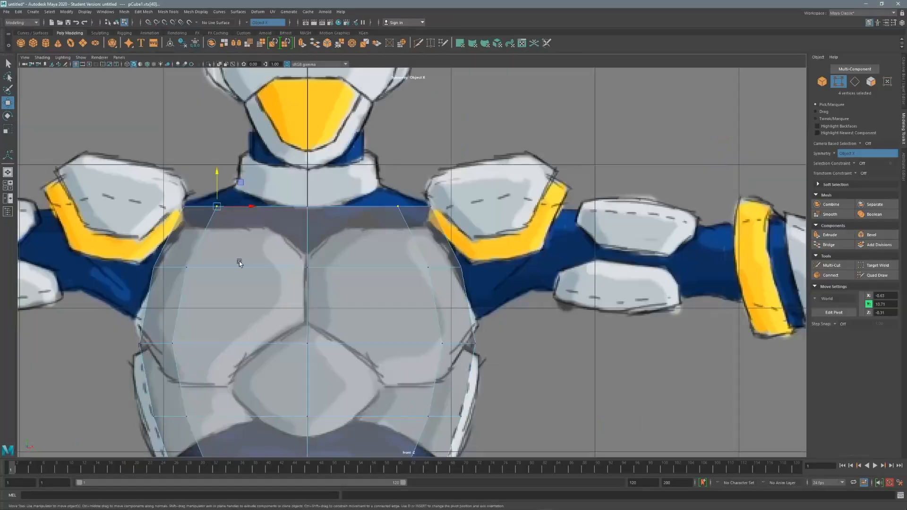
pyautogui.press('space')
pyautogui.press('space')
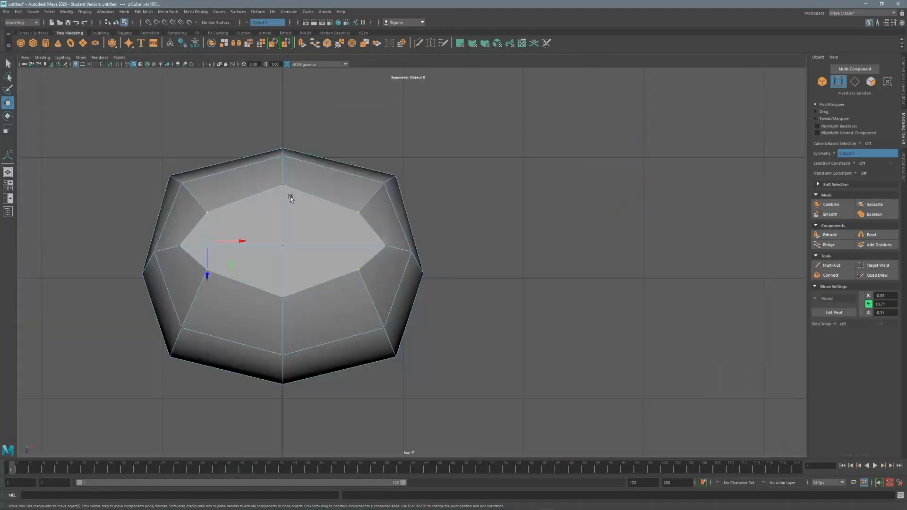
pyautogui.keyDown('alt'); pyautogui.moveTo(407, 251); pyautogui.dragTo(412, 265, button='middle'); pyautogui.keyUp('alt')
pyautogui.keyDown('alt'); pyautogui.moveTo(395, 265); pyautogui.dragTo(446, 251, button='right'); pyautogui.keyUp('alt')
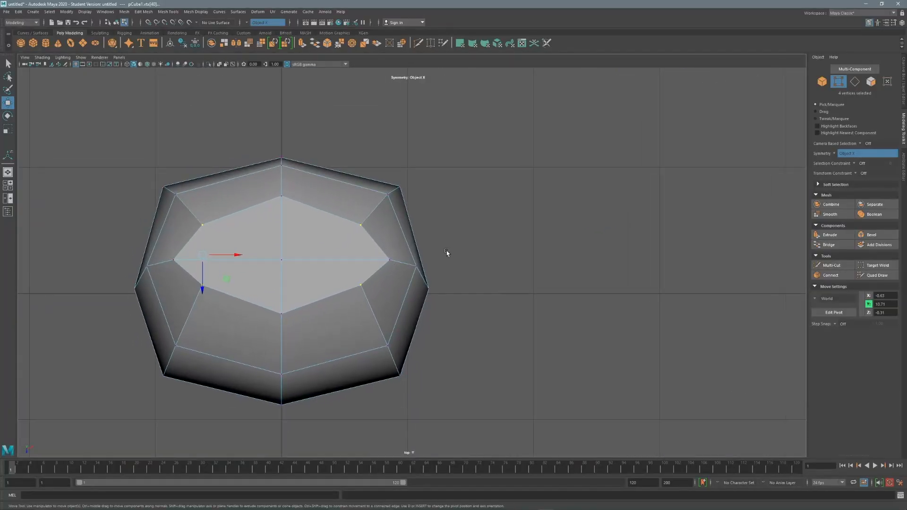
pyautogui.click(824, 265)
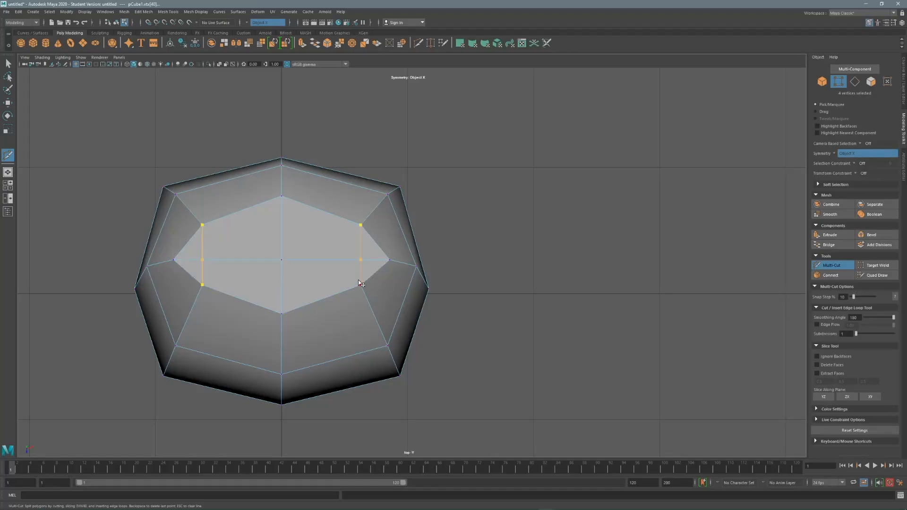
# Step: Raise all the top cap's vertices except the outermost side ones to Y about 10.80 in front view
pyautogui.press('space')
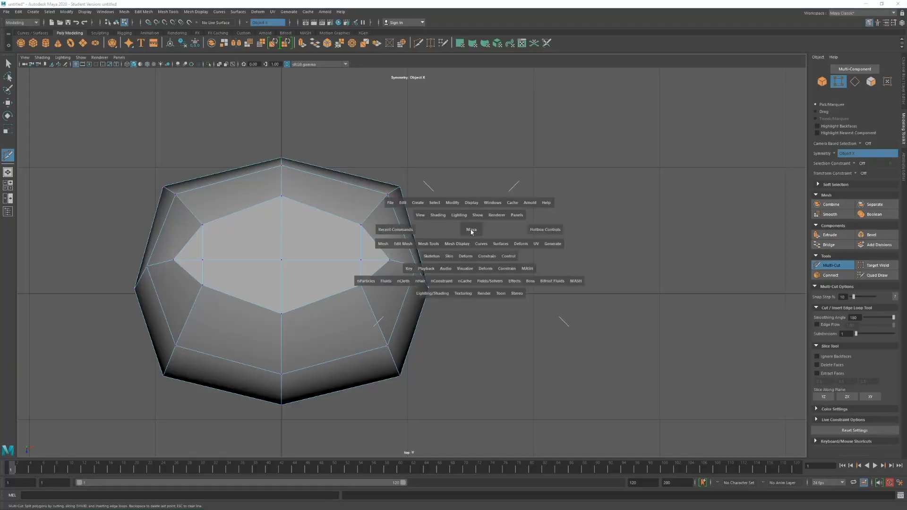
pyautogui.press('space')
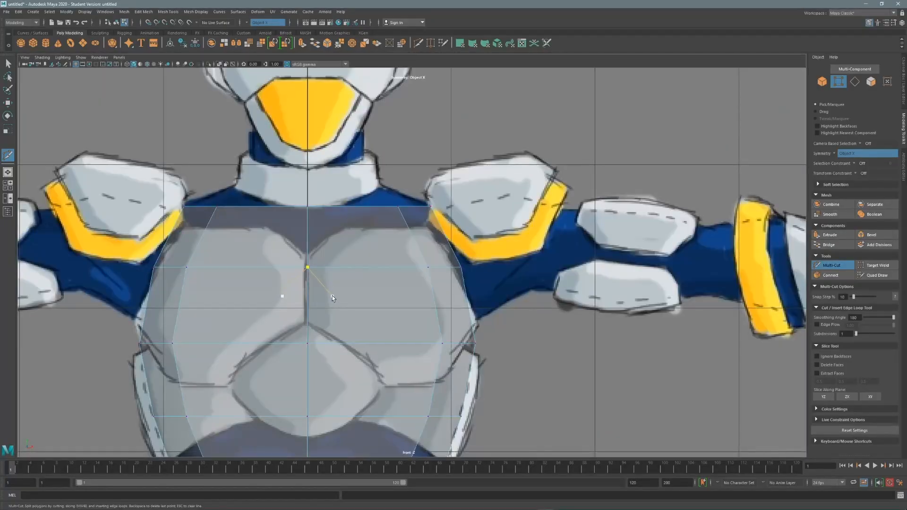
pyautogui.press('q')
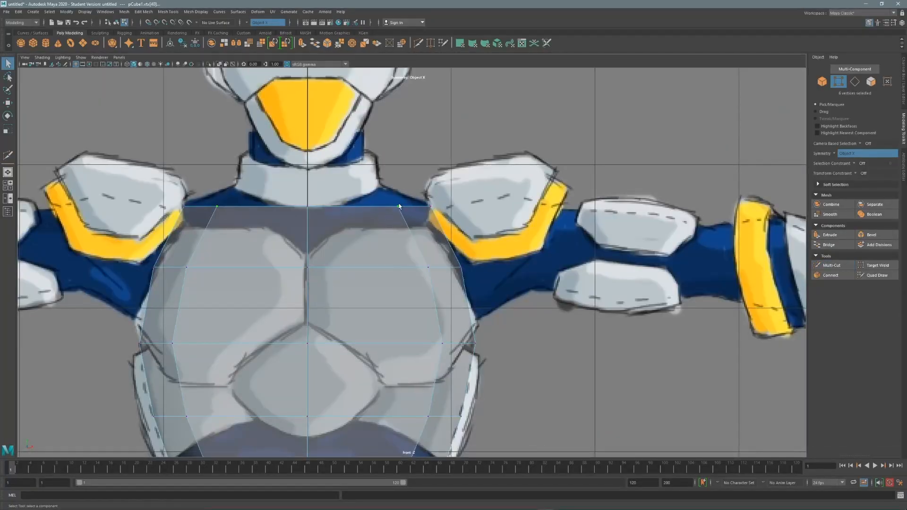
pyautogui.moveTo(291, 196); pyautogui.dragTo(424, 231)
pyautogui.press('w')
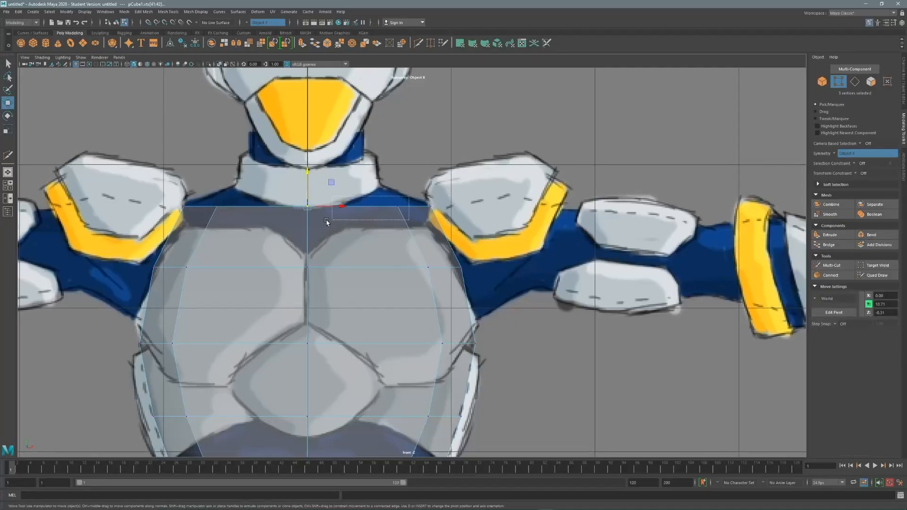
pyautogui.moveTo(312, 226); pyautogui.dragTo(311, 226)
pyautogui.click(421, 182)
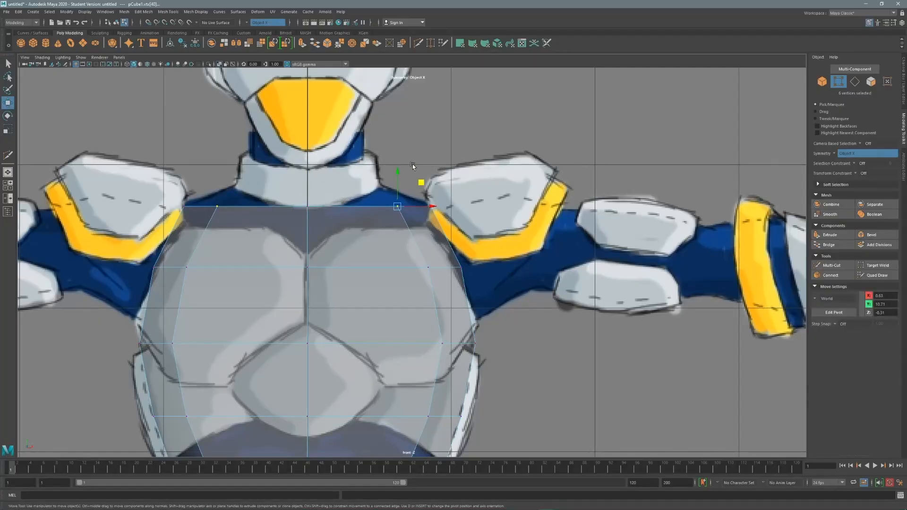
pyautogui.click(410, 173)
pyautogui.moveTo(408, 194); pyautogui.dragTo(302, 227)
pyautogui.moveTo(353, 184); pyautogui.dragTo(354, 171)
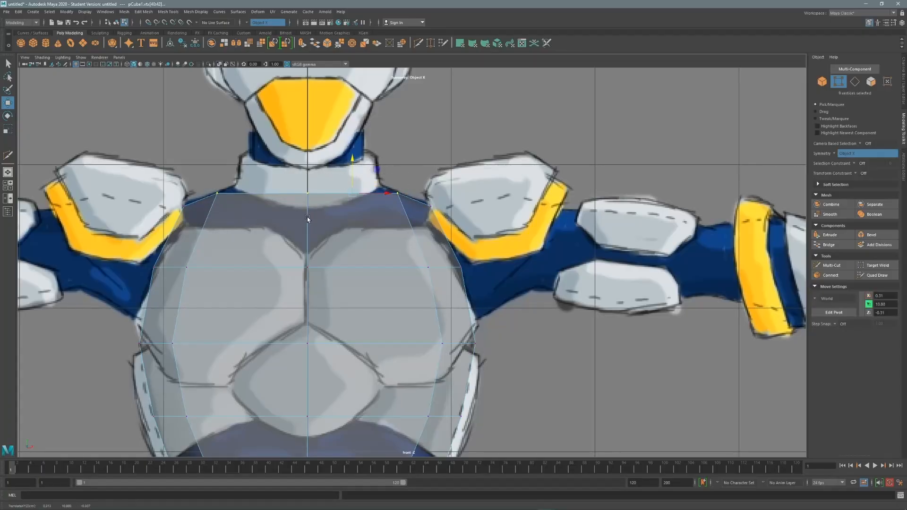
# Step: Raise the top cap's centre-line vertices to Y about 10.90 to slope the shoulders up toward the neck
pyautogui.moveTo(302, 211); pyautogui.dragTo(311, 162)
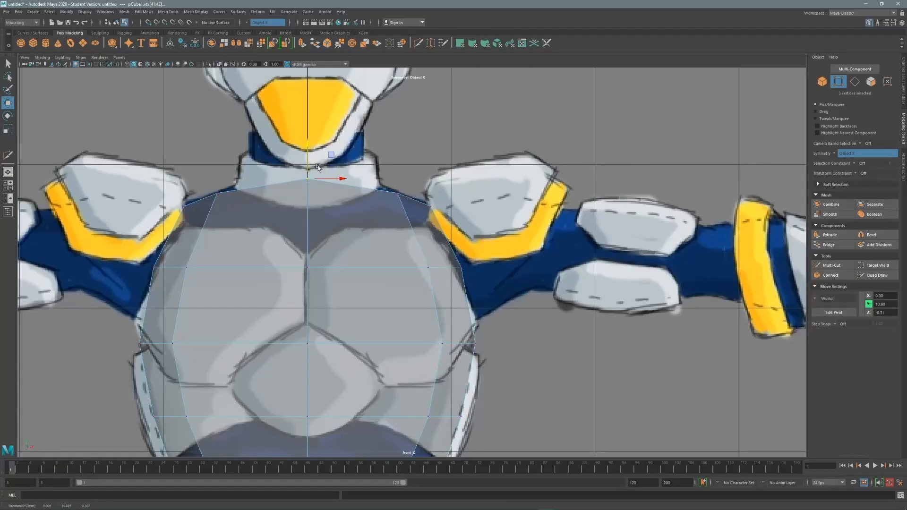
pyautogui.scroll(-6, 318, 167)
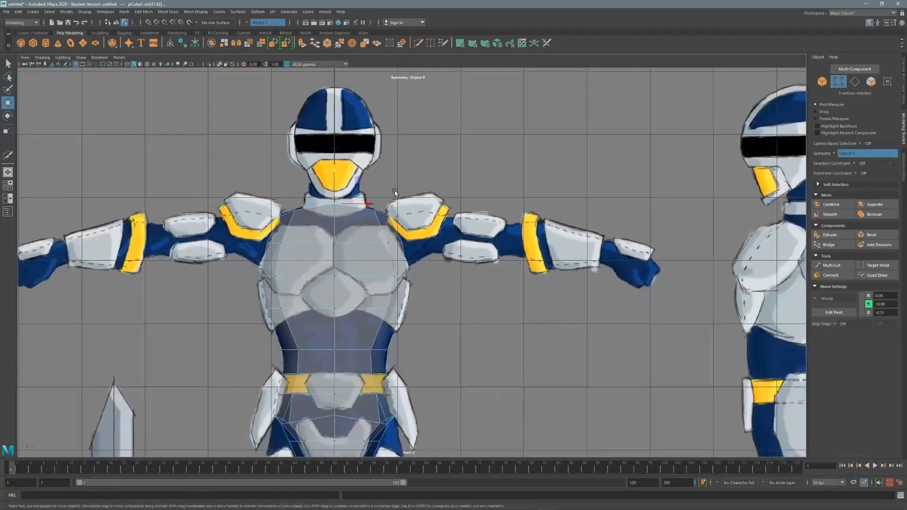
pyautogui.scroll(-2, 450, 186)
pyautogui.press('space')
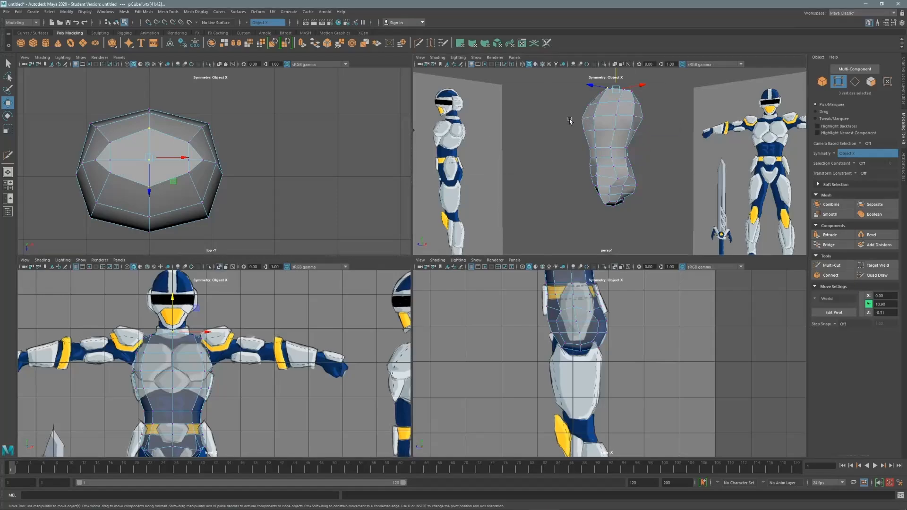
pyautogui.press('space')
pyautogui.keyDown('alt'); pyautogui.moveTo(538, 188); pyautogui.dragTo(390, 180); pyautogui.keyUp('alt')
pyautogui.scroll(3, 475, 121)
pyautogui.keyDown('alt'); pyautogui.moveTo(476, 121); pyautogui.dragTo(432, 141); pyautogui.keyUp('alt')
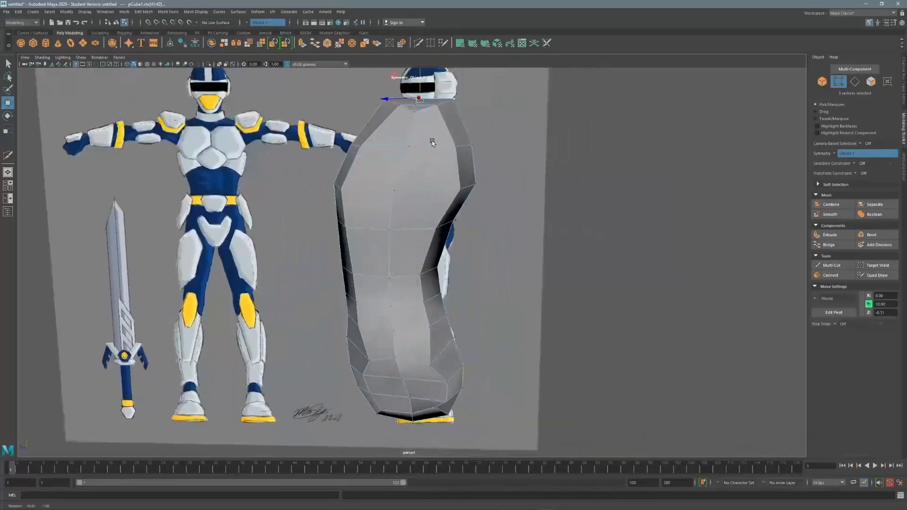
pyautogui.scroll(2, 442, 153)
# Step: Move the back and side vertices of the row below the torso's top up and slightly back in side view
pyautogui.press('space')
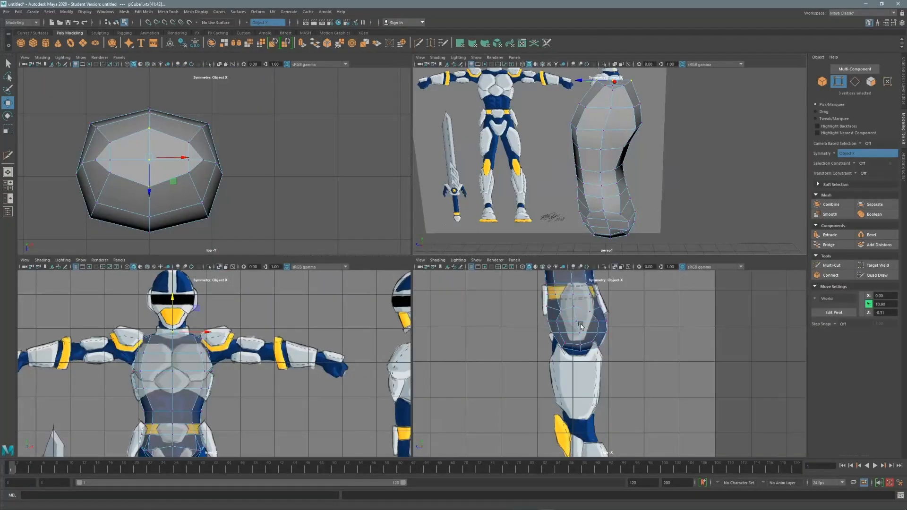
pyautogui.press('space')
pyautogui.keyDown('alt'); pyautogui.moveTo(504, 231); pyautogui.dragTo(478, 408, button='middle'); pyautogui.keyUp('alt')
pyautogui.keyDown('alt'); pyautogui.moveTo(386, 196); pyautogui.dragTo(367, 202, button='middle'); pyautogui.keyUp('alt')
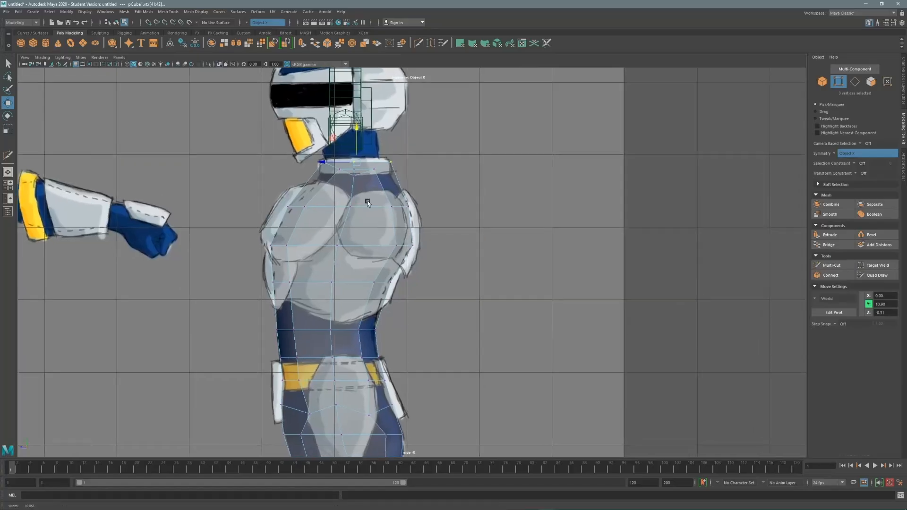
pyautogui.keyDown('alt'); pyautogui.moveTo(522, 180); pyautogui.dragTo(636, 162, button='right'); pyautogui.keyUp('alt')
pyautogui.keyDown('alt'); pyautogui.moveTo(374, 176); pyautogui.dragTo(401, 229, button='middle'); pyautogui.keyUp('alt')
pyautogui.keyDown('alt'); pyautogui.moveTo(420, 206); pyautogui.dragTo(522, 179, button='right'); pyautogui.keyUp('alt')
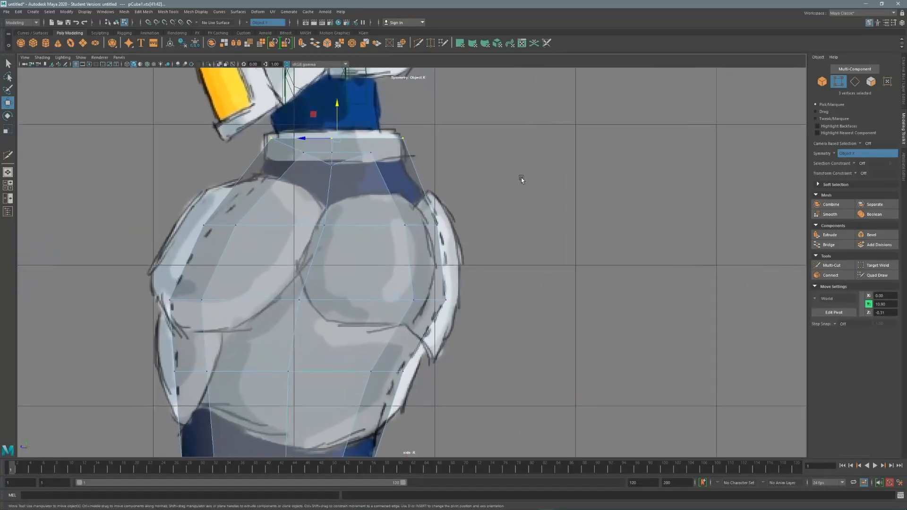
pyautogui.click(405, 225)
pyautogui.click(405, 225)
pyautogui.moveTo(383, 202); pyautogui.dragTo(382, 172)
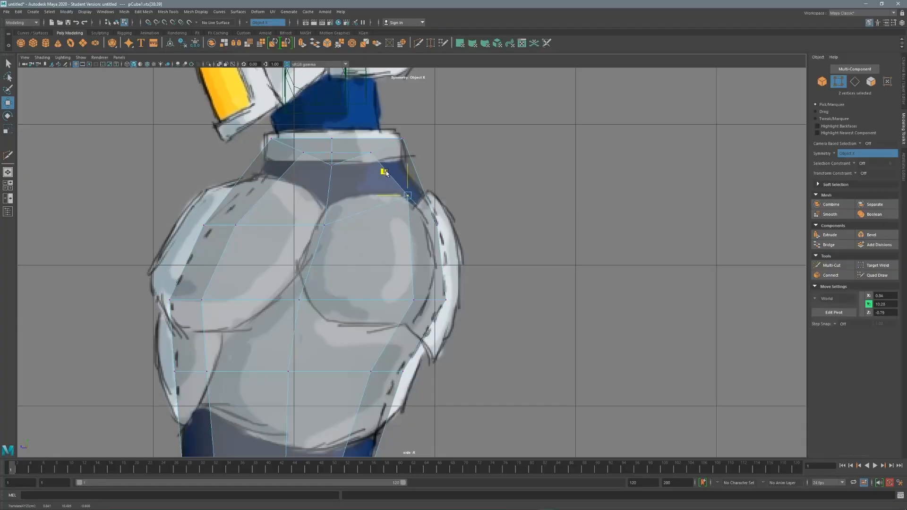
pyautogui.click(325, 225)
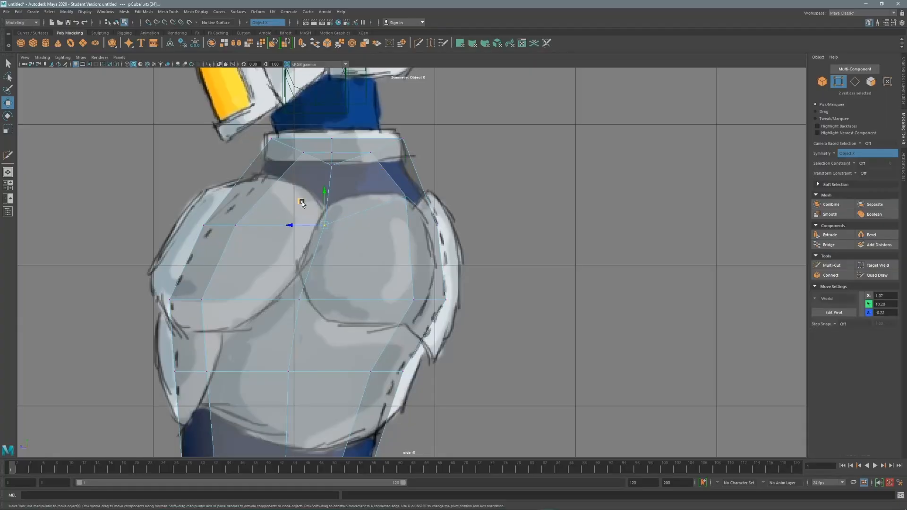
pyautogui.moveTo(301, 203); pyautogui.dragTo(308, 179)
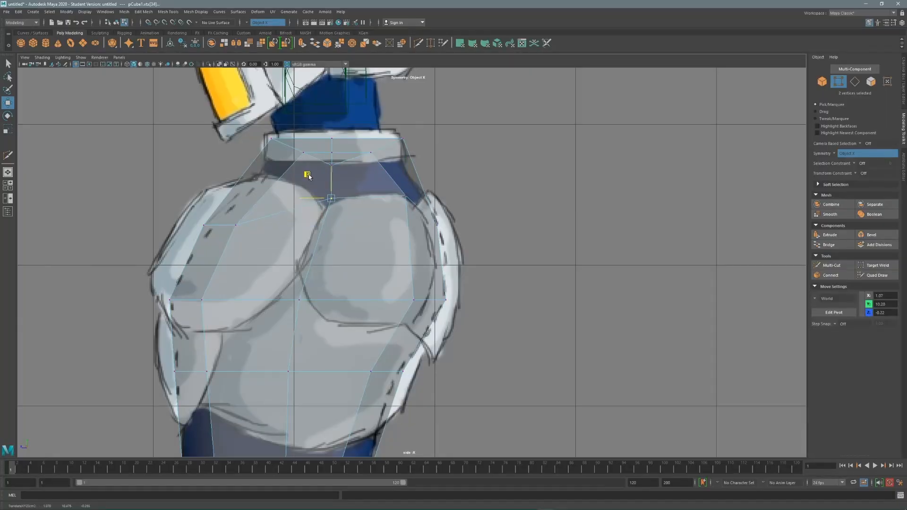
# Step: Raise the middle row's back-side and side vertices to Y about 10, matching the back and front edges of the sketched shoulder circle
pyautogui.click(414, 300)
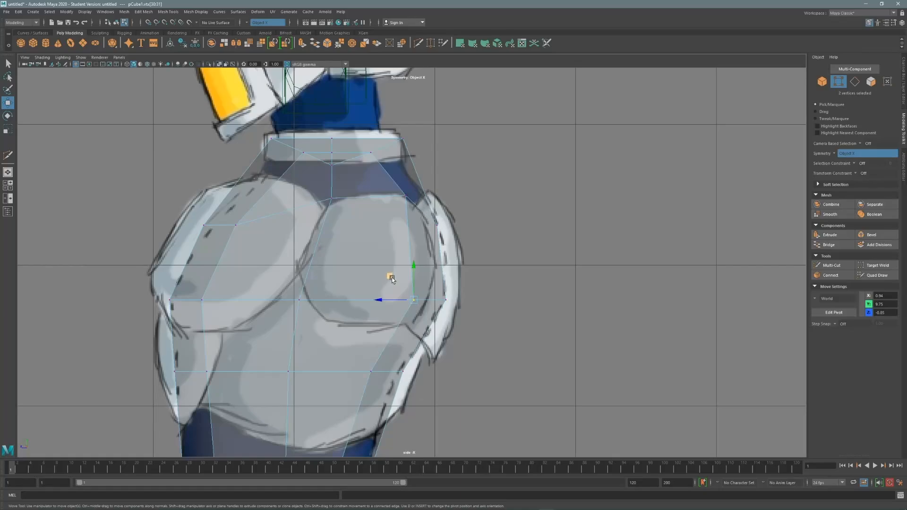
pyautogui.moveTo(391, 278); pyautogui.dragTo(414, 247)
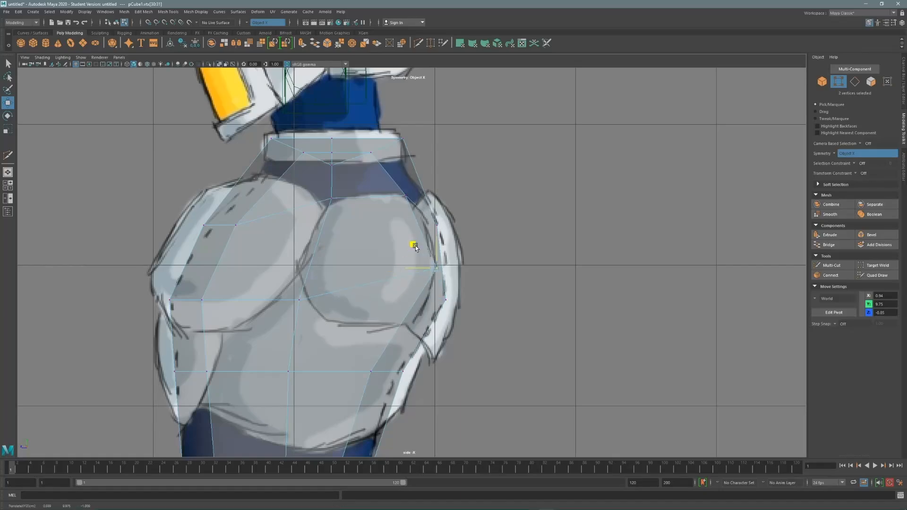
pyautogui.click(299, 301)
pyautogui.moveTo(276, 276); pyautogui.dragTo(274, 240, button='middle')
pyautogui.keyDown('alt'); pyautogui.moveTo(326, 251); pyautogui.dragTo(317, 196, button='middle'); pyautogui.keyUp('alt')
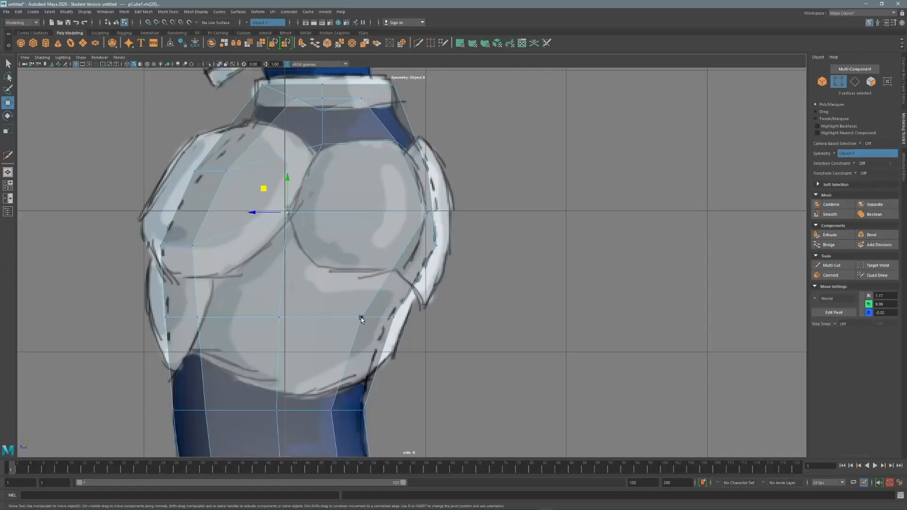
# Step: Move the next lower row's back-side and side vertices up and back onto the bottom corners of the shoulder circle
pyautogui.click(361, 317)
pyautogui.moveTo(338, 290); pyautogui.dragTo(375, 240, button='middle')
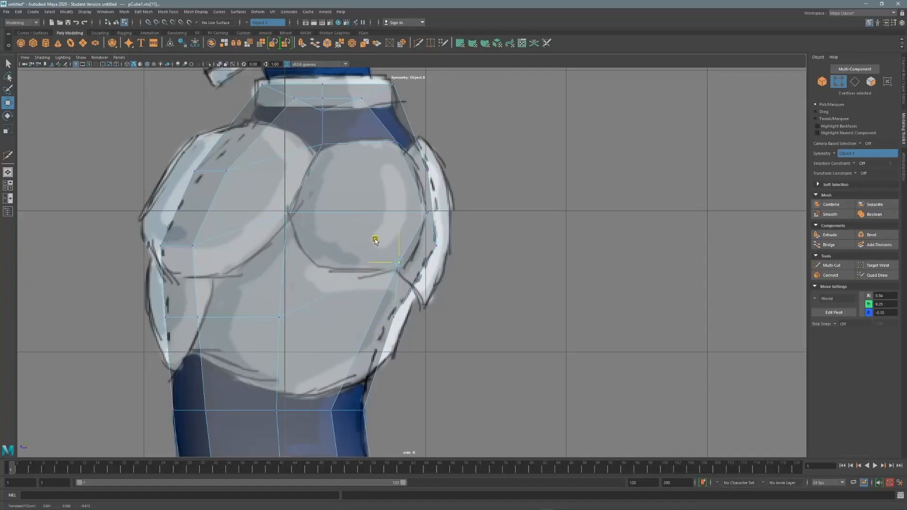
pyautogui.click(280, 318)
pyautogui.moveTo(257, 297); pyautogui.dragTo(295, 245, button='middle')
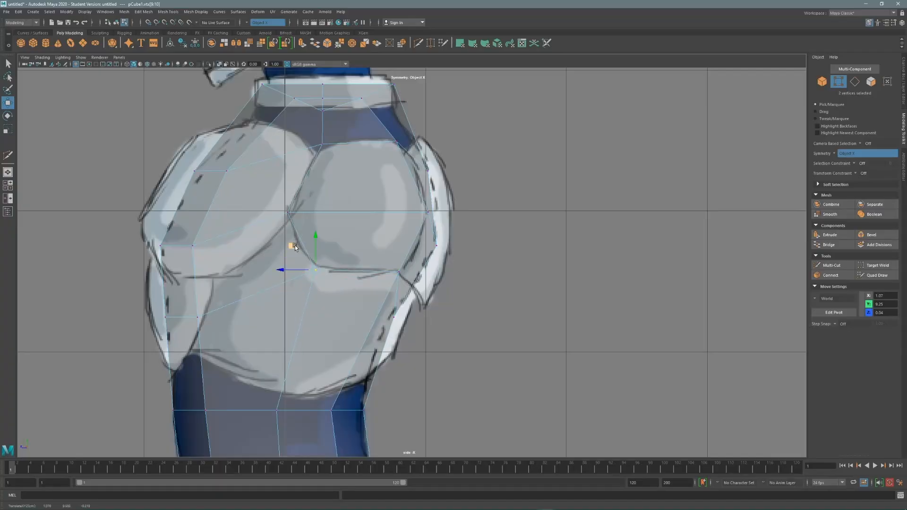
# Step: Select the shoulder circle's two faces on each side of the torso and raise them to Y about 10.30
pyautogui.click(871, 81)
pyautogui.click(358, 182)
pyautogui.keyDown('shift'); pyautogui.click(358, 237); pyautogui.keyUp('shift')
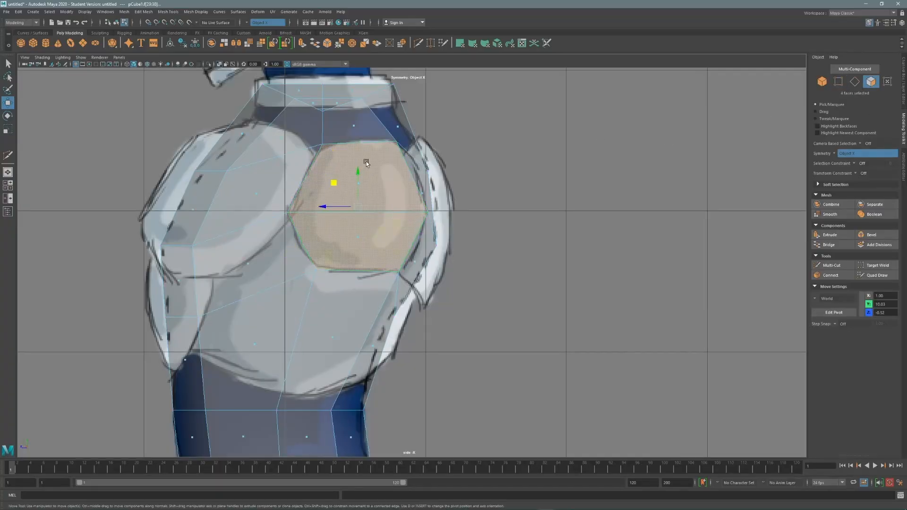
pyautogui.press('space')
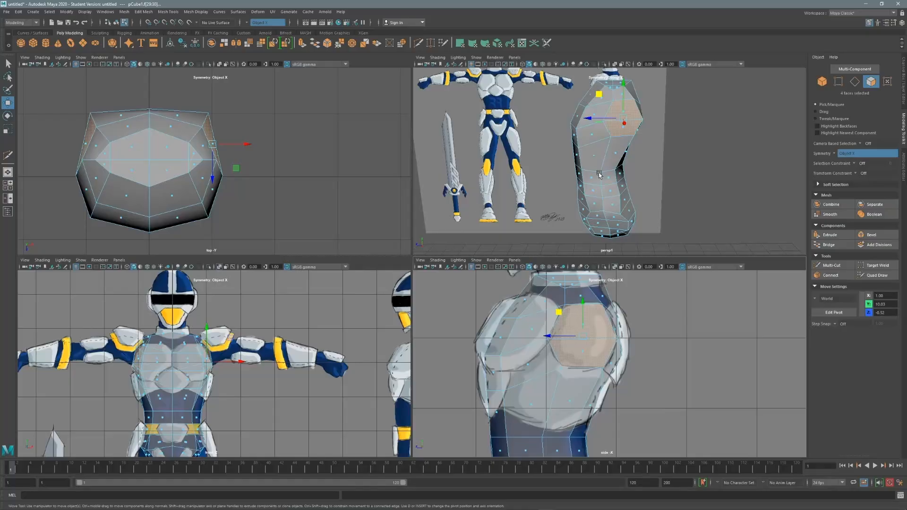
pyautogui.press('space')
pyautogui.moveTo(501, 214)
pyautogui.keyDown('alt'); pyautogui.mouseDown()
pyautogui.moveTo(398, 204)
pyautogui.moveTo(510, 220)
pyautogui.mouseUp(); pyautogui.keyUp('alt')
pyautogui.press('space')
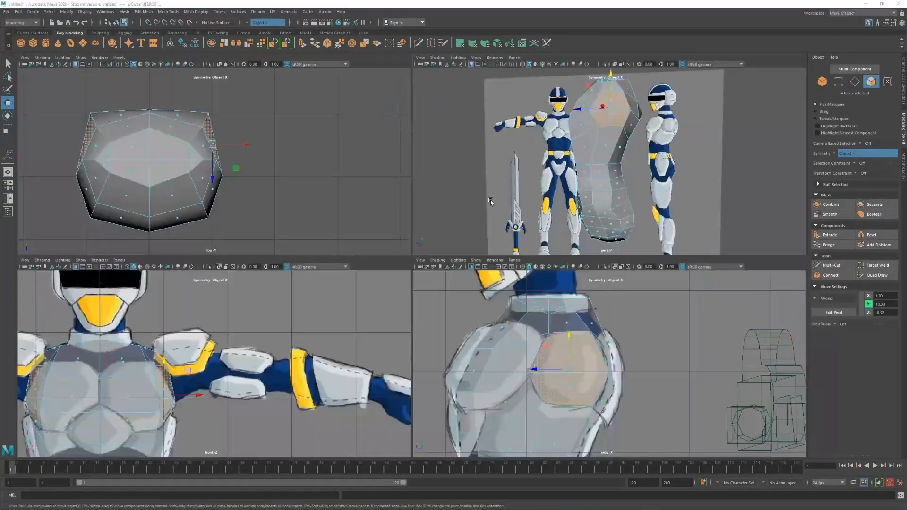
pyautogui.keyDown('alt'); pyautogui.moveTo(569, 336); pyautogui.dragTo(587, 337, button='middle'); pyautogui.keyUp('alt')
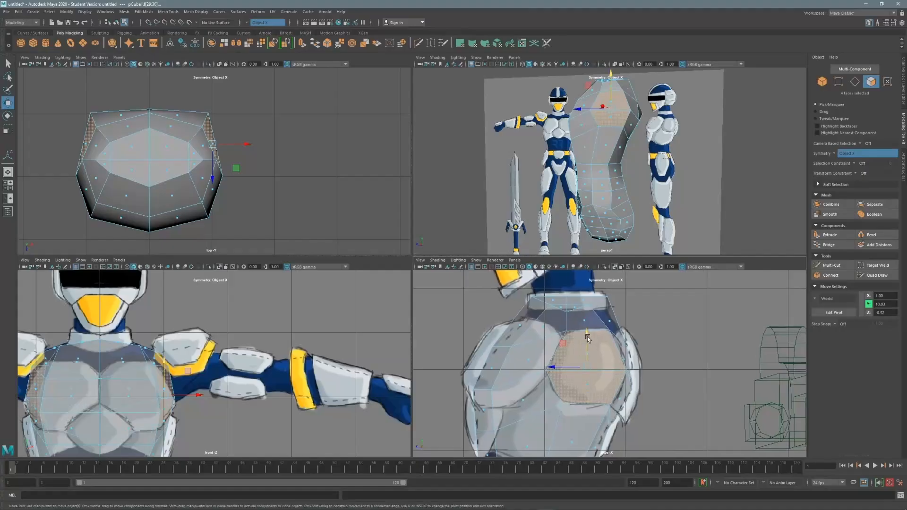
pyautogui.moveTo(587, 337); pyautogui.dragTo(586, 317)
pyautogui.keyDown('alt'); pyautogui.moveTo(353, 334); pyautogui.dragTo(376, 317, button='middle'); pyautogui.keyUp('alt')
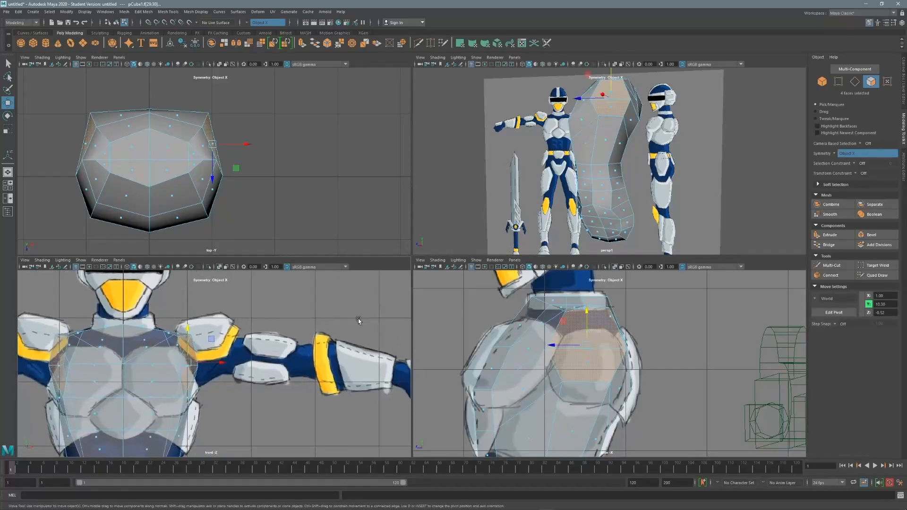
# Step: Extrude the selected shoulder faces in front view and pull them outward along X to start both arms
pyautogui.press('space')
pyautogui.keyDown('alt'); pyautogui.moveTo(469, 278); pyautogui.dragTo(520, 286, button='middle'); pyautogui.keyUp('alt')
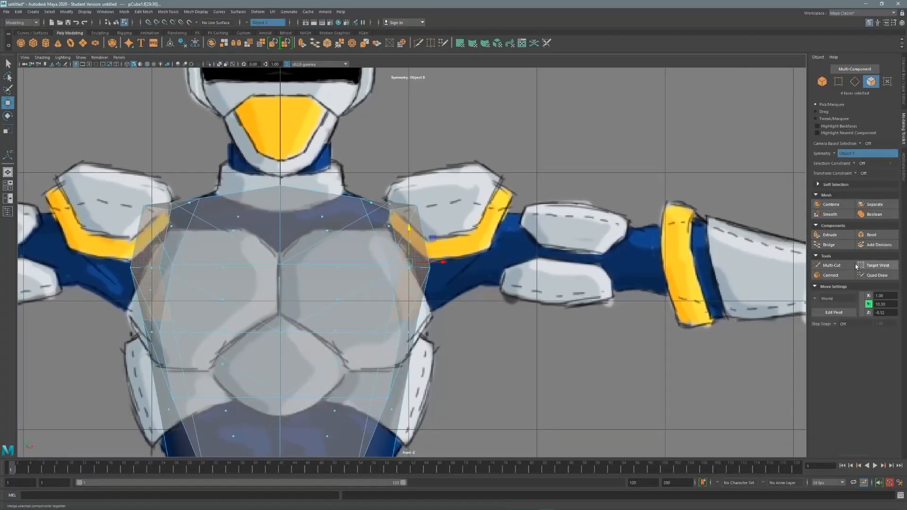
pyautogui.click(830, 235)
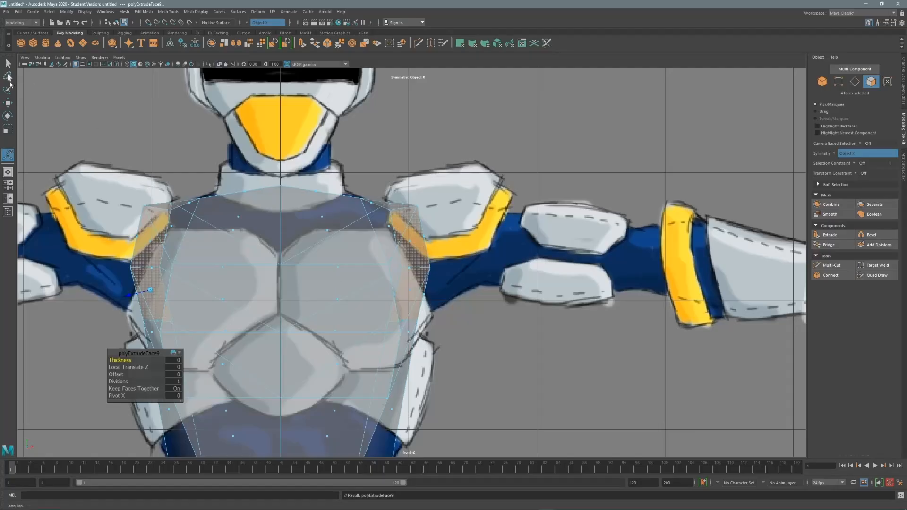
pyautogui.click(8, 103)
pyautogui.moveTo(440, 260); pyautogui.dragTo(519, 271)
# Step: Select the extruded shoulder ends' vertices, scale them flat along X, and bring them in to X about 1.40
pyautogui.click(838, 81)
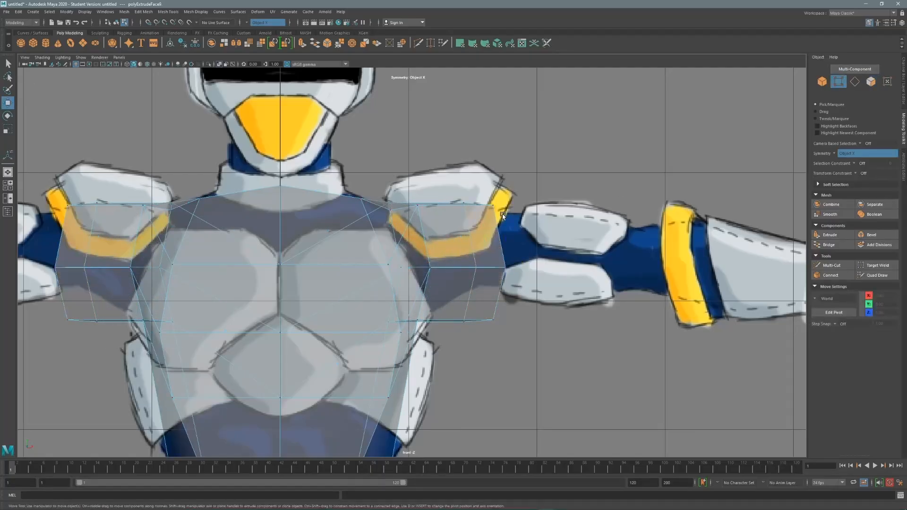
pyautogui.moveTo(524, 180); pyautogui.dragTo(453, 336)
pyautogui.press('r')
pyautogui.moveTo(517, 262); pyautogui.dragTo(485, 223)
pyautogui.press('w')
pyautogui.press('q')
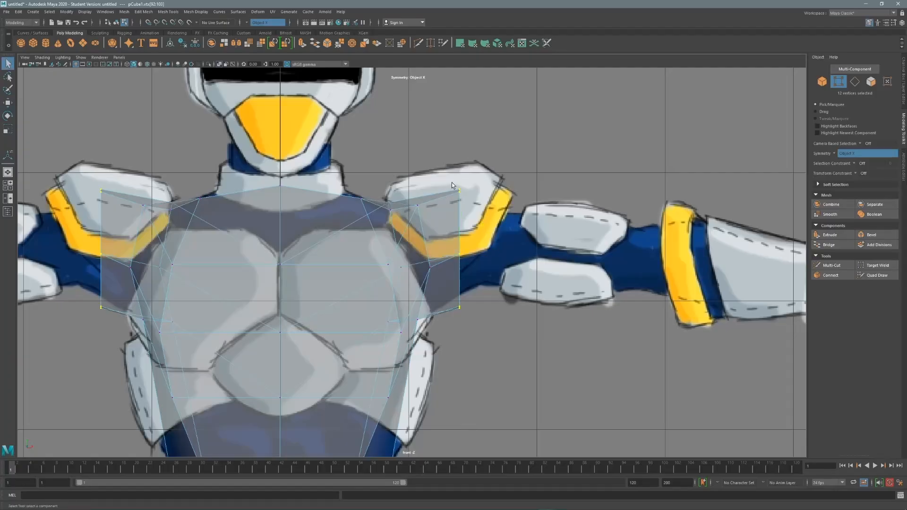
# Step: Narrow the flattened shoulder ends by lowering their top vertices slightly and raising their bottom vertices to Y about 10.02
pyautogui.press('w')
pyautogui.moveTo(459, 168); pyautogui.dragTo(459, 172)
pyautogui.press('q')
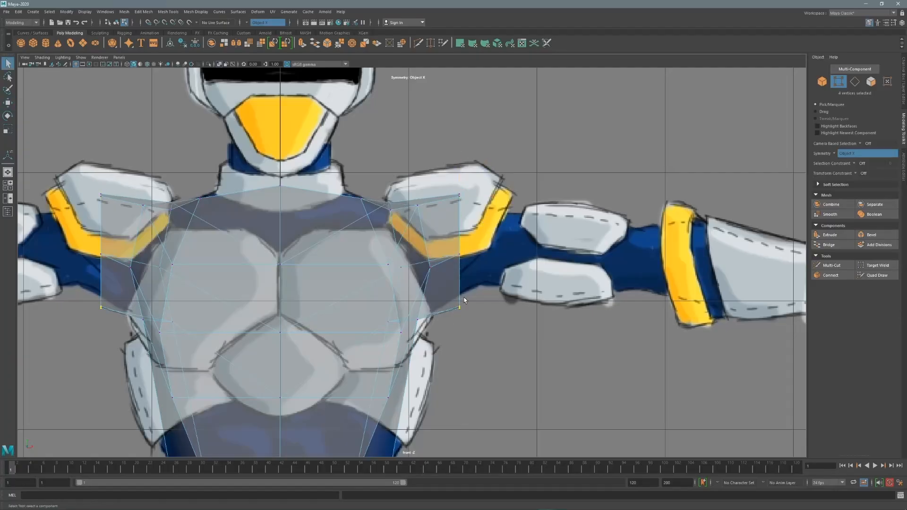
pyautogui.press('w')
pyautogui.moveTo(467, 317); pyautogui.dragTo(460, 276)
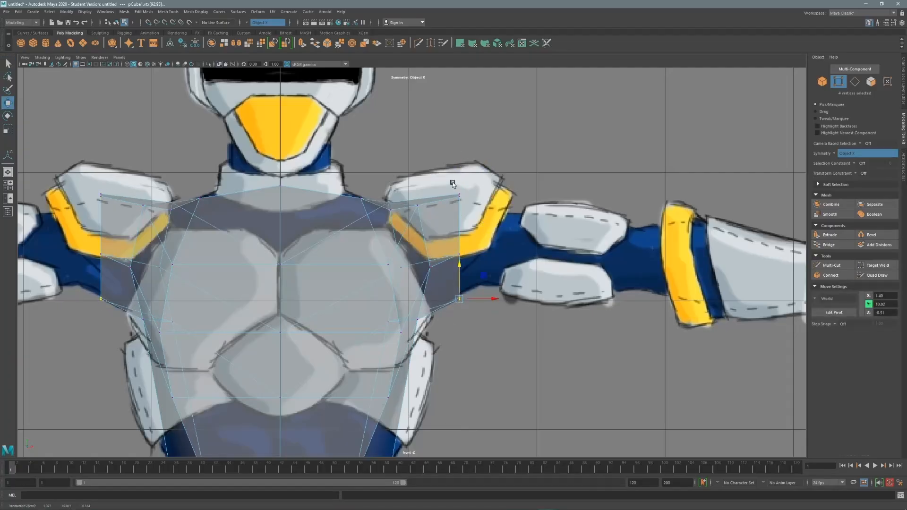
pyautogui.press('q')
pyautogui.moveTo(447, 184); pyautogui.dragTo(475, 246)
pyautogui.press('w')
# Step: Extrude the shoulder end faces again and move them outward to X about 1.67
pyautogui.click(870, 82)
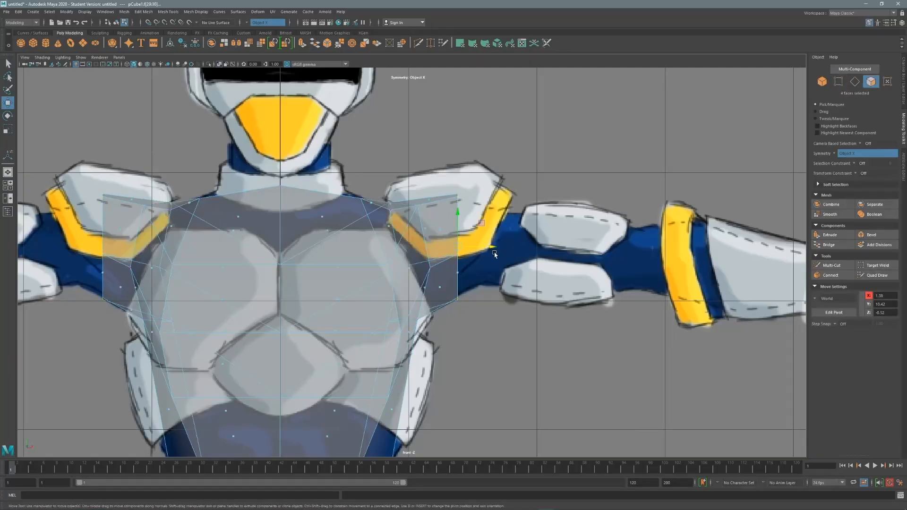
pyautogui.keyDown('shift'); pyautogui.moveTo(514, 222); pyautogui.dragTo(270, 307, button='right'); pyautogui.keyUp('shift')
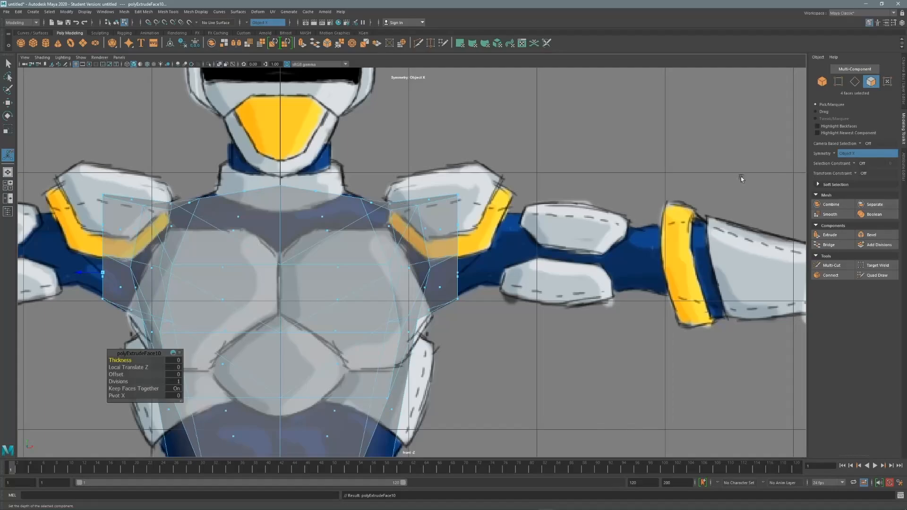
pyautogui.click(7, 104)
pyautogui.moveTo(514, 253)
pyautogui.mouseDown()
pyautogui.moveTo(539, 255)
pyautogui.moveTo(524, 250)
pyautogui.mouseUp()
pyautogui.press('e')
pyautogui.press('w')
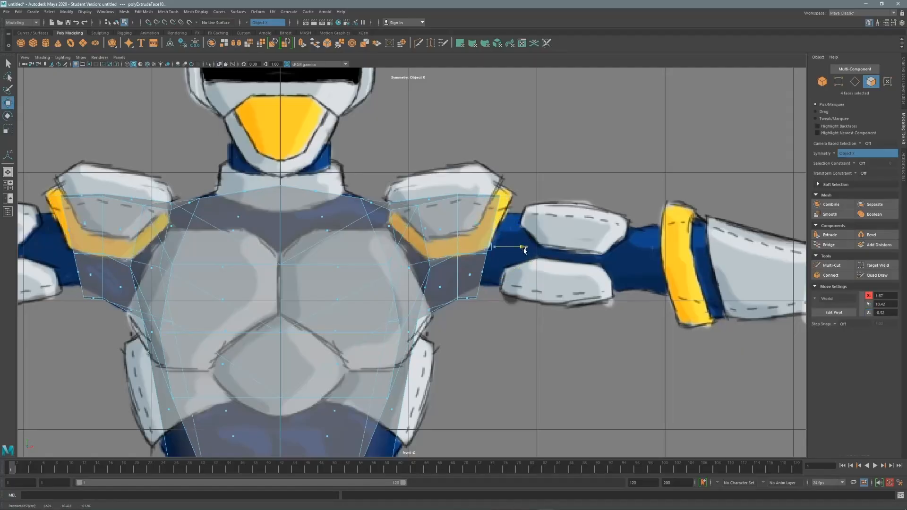
# Step: Taper the new shoulder ends by lowering their top vertices and moving the bottom ones to X about 1.56, Y about 10.13
pyautogui.click(838, 81)
pyautogui.press('q')
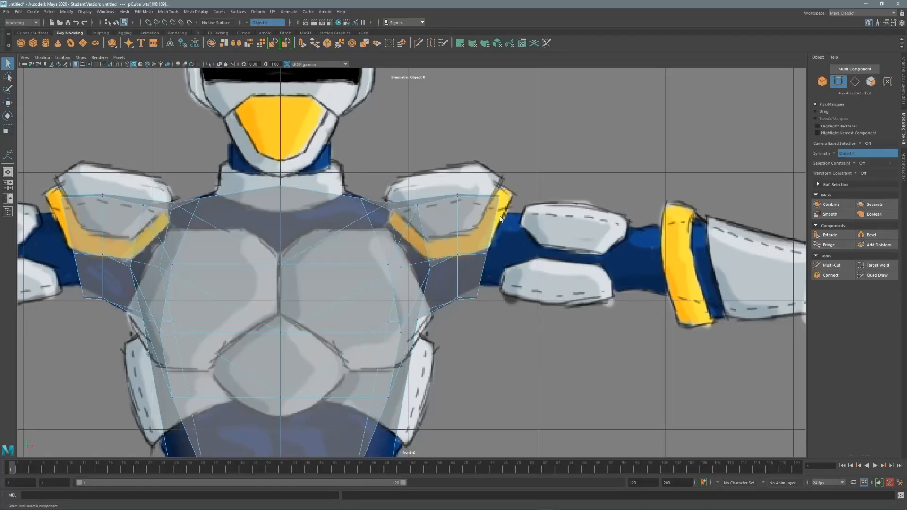
pyautogui.press('w')
pyautogui.moveTo(523, 172); pyautogui.dragTo(521, 185)
pyautogui.press('q')
pyautogui.moveTo(471, 314); pyautogui.dragTo(503, 264)
pyautogui.press('w')
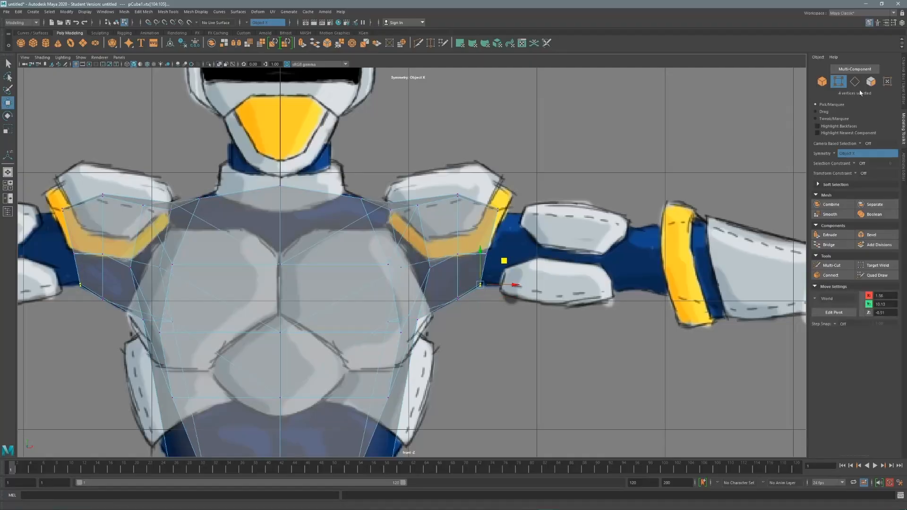
# Step: Extrude the shoulder end faces along the upper arm to X about 2.23
pyautogui.click(871, 81)
pyautogui.keyDown('shift'); pyautogui.moveTo(586, 240); pyautogui.dragTo(562, 269, button='right'); pyautogui.keyUp('shift')
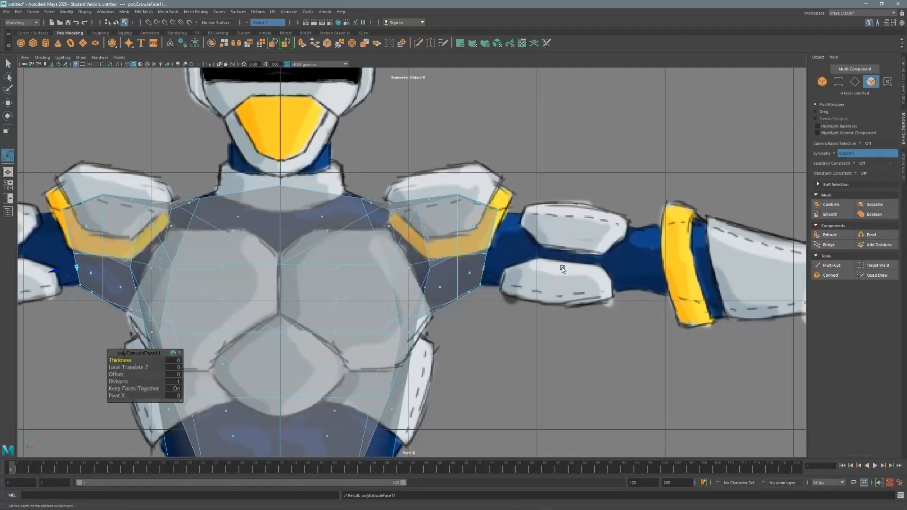
pyautogui.press('w')
pyautogui.moveTo(522, 248); pyautogui.dragTo(603, 260)
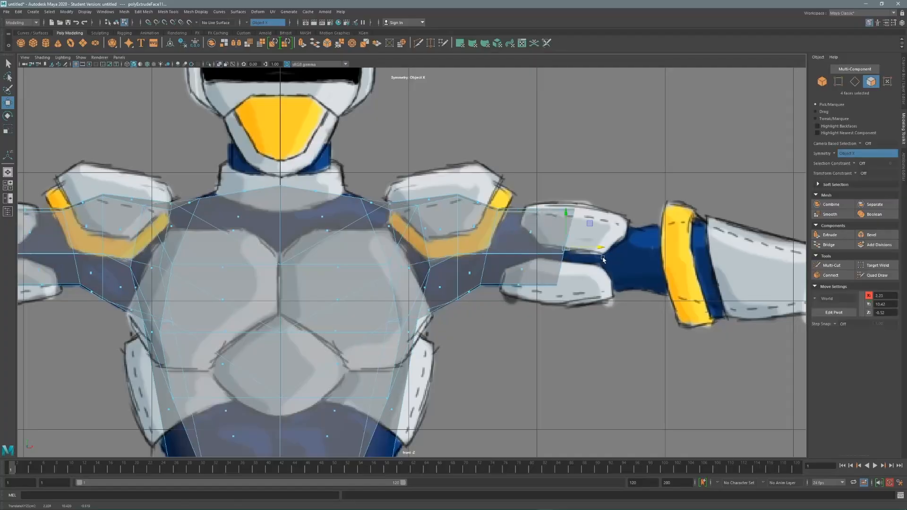
pyautogui.keyDown('alt'); pyautogui.moveTo(654, 159); pyautogui.dragTo(354, 163, button='middle'); pyautogui.keyUp('alt')
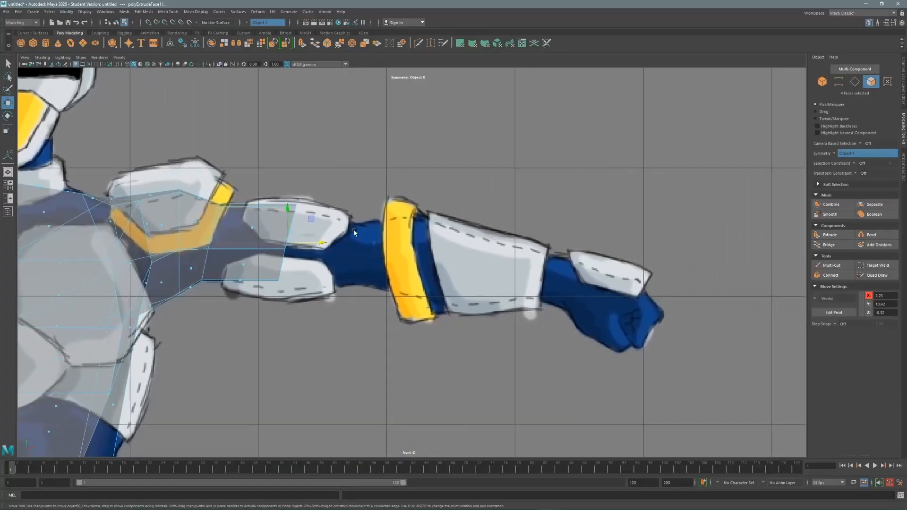
# Step: Select the upper arm ends' vertices and scale them flat along X
pyautogui.click(838, 82)
pyautogui.moveTo(274, 213); pyautogui.dragTo(336, 297)
pyautogui.press('e')
pyautogui.press('r')
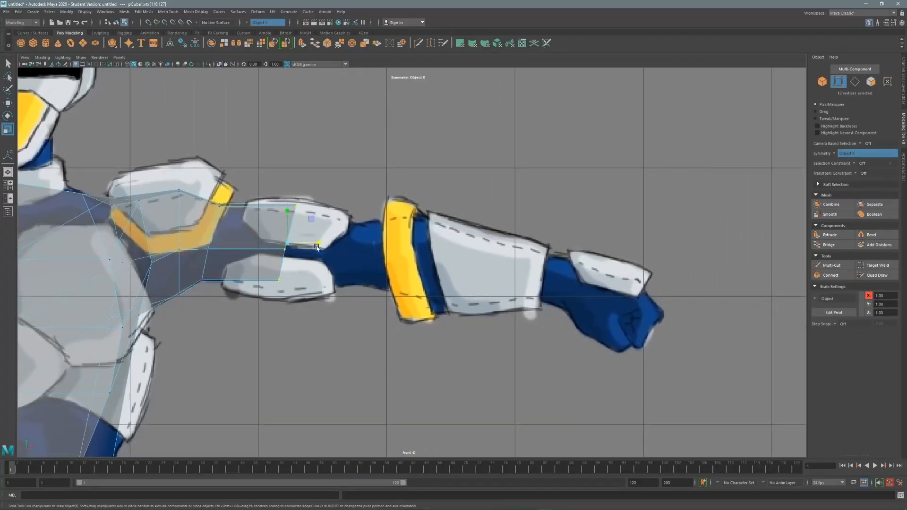
pyautogui.moveTo(319, 243); pyautogui.dragTo(299, 244)
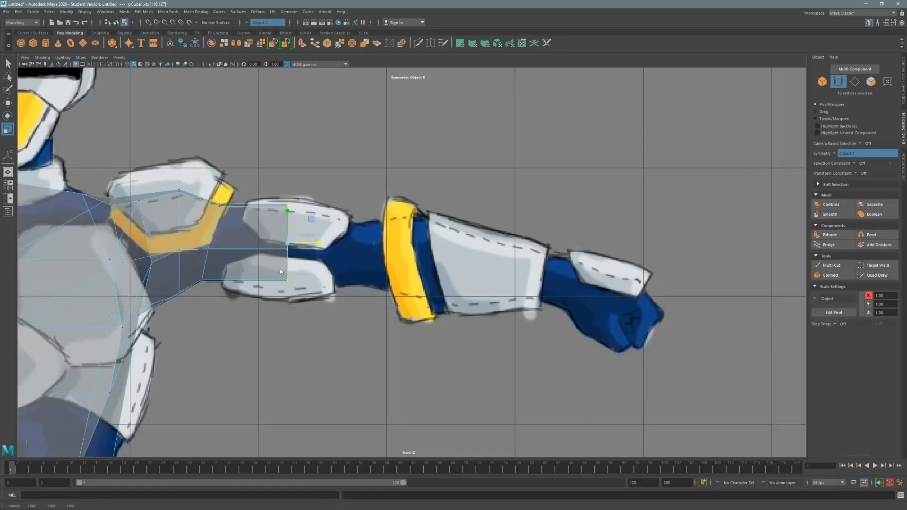
# Step: Extrude the arm end faces to just before the elbow at X about 2.81, and again past the yellow band to about 3.29
pyautogui.moveTo(280, 271); pyautogui.dragTo(271, 288, button='right')
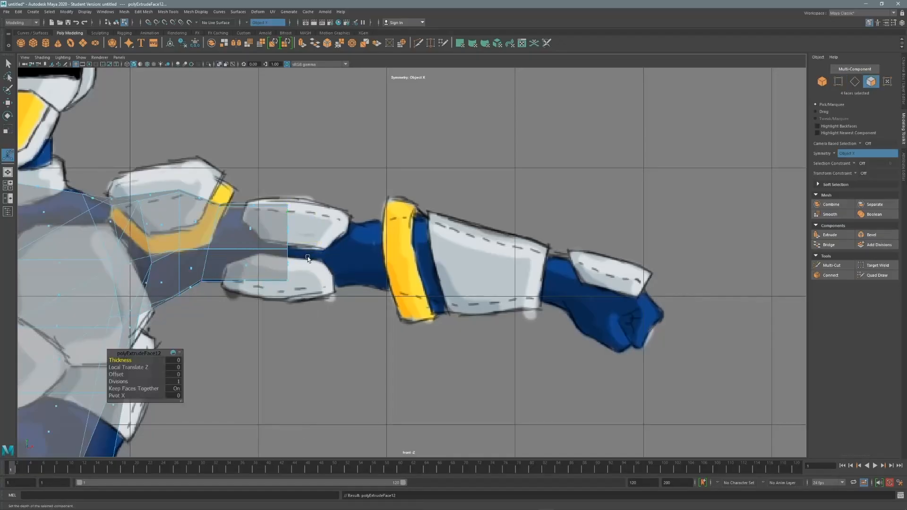
pyautogui.press('w')
pyautogui.moveTo(323, 242); pyautogui.dragTo(398, 252)
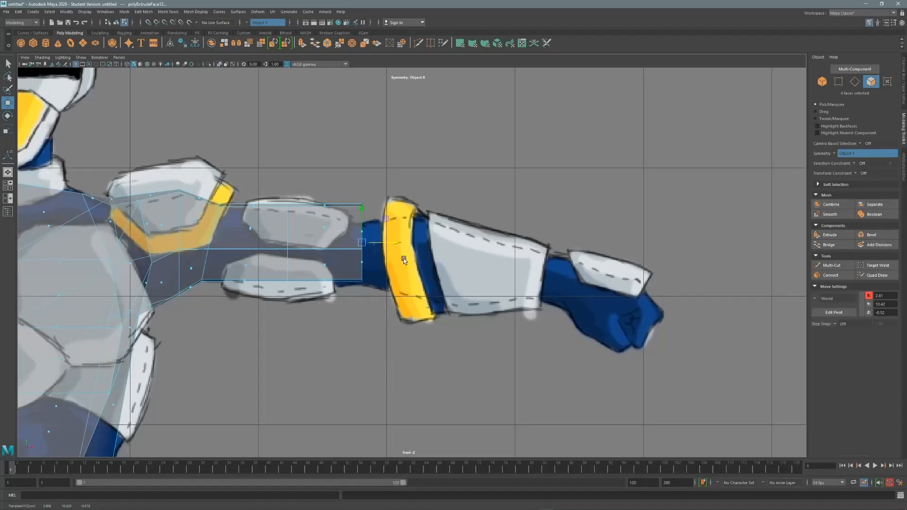
pyautogui.hotkey('ctrl', 'e')
pyautogui.press('w')
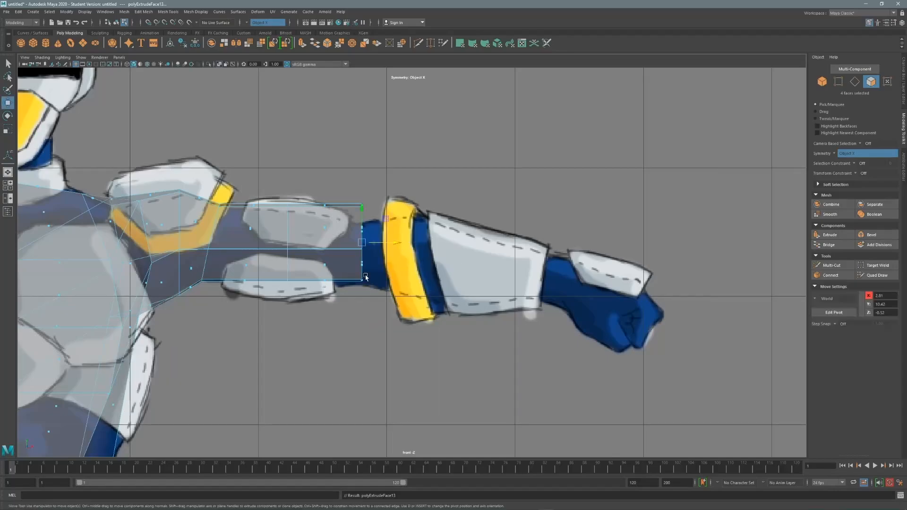
pyautogui.moveTo(396, 254); pyautogui.dragTo(457, 255)
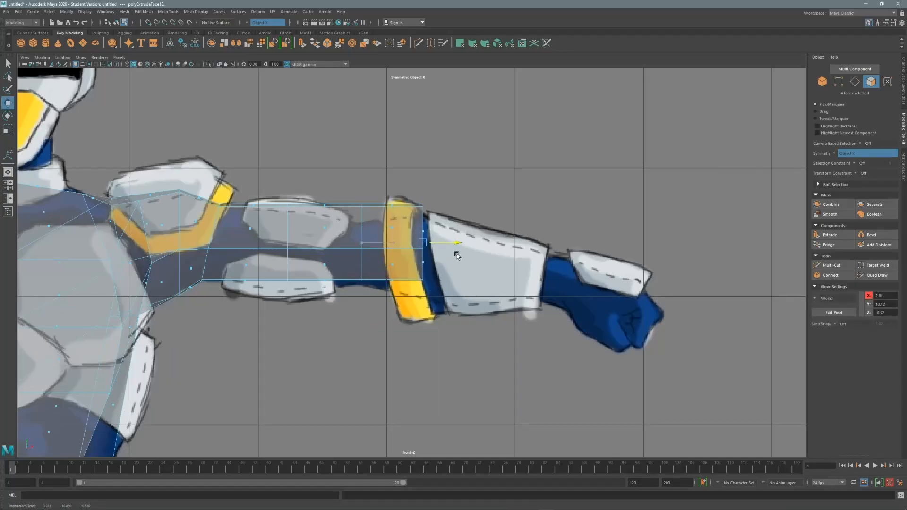
# Step: Extrude the arm end faces along the forearm to the wrist end of the white gauntlet
pyautogui.keyDown('shift'); pyautogui.moveTo(443, 274); pyautogui.dragTo(447, 268, button='right'); pyautogui.keyUp('shift')
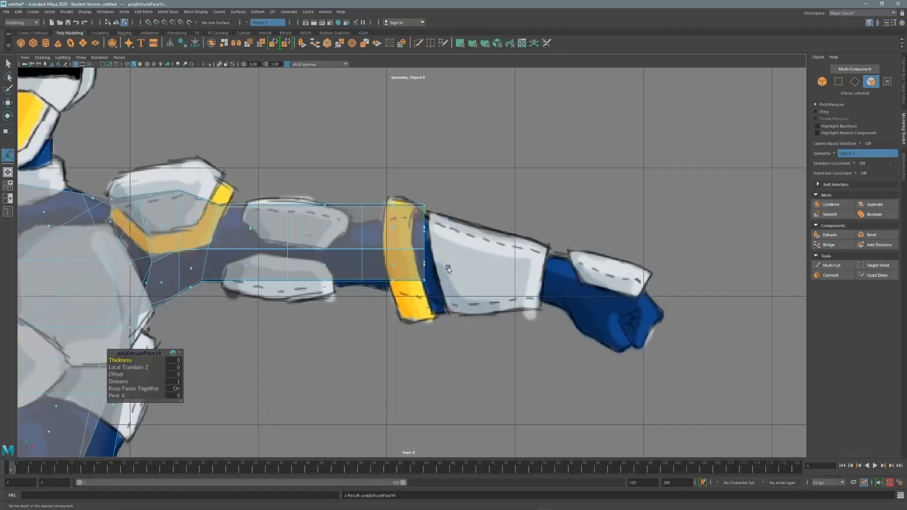
pyautogui.press('w')
pyautogui.moveTo(466, 237); pyautogui.dragTo(586, 268)
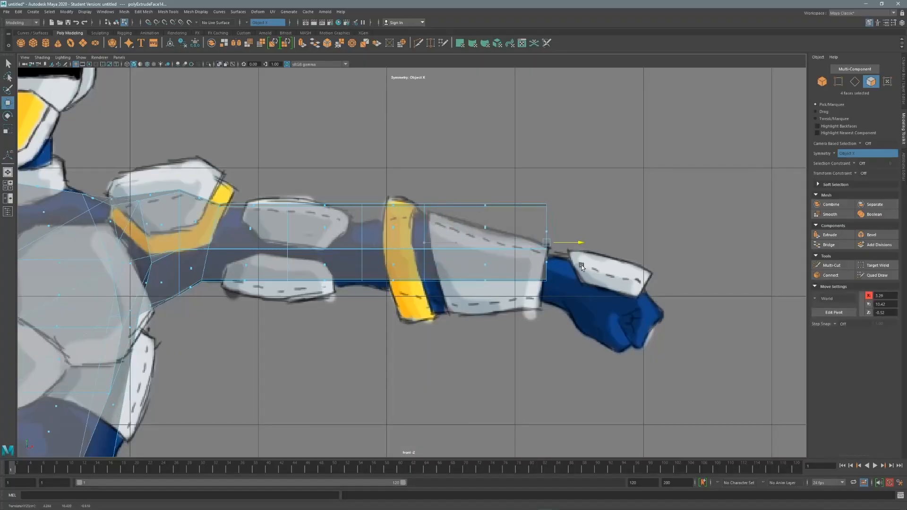
# Step: Slant the mid-upper-arm ring by moving its top vertices outward and slightly down, and its bottom vertices inward and slightly down
pyautogui.rightClick(492, 273)
pyautogui.moveTo(492, 292); pyautogui.dragTo(458, 272, button='right')
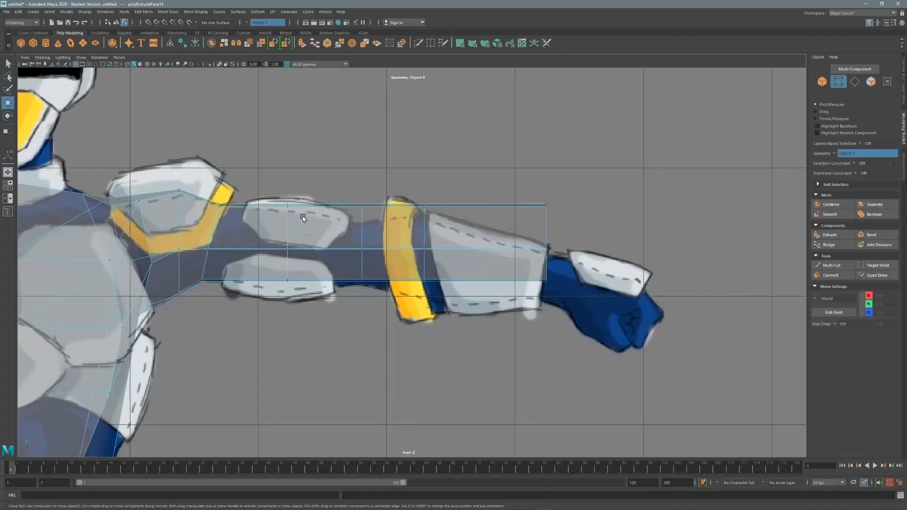
pyautogui.press('q')
pyautogui.press('w')
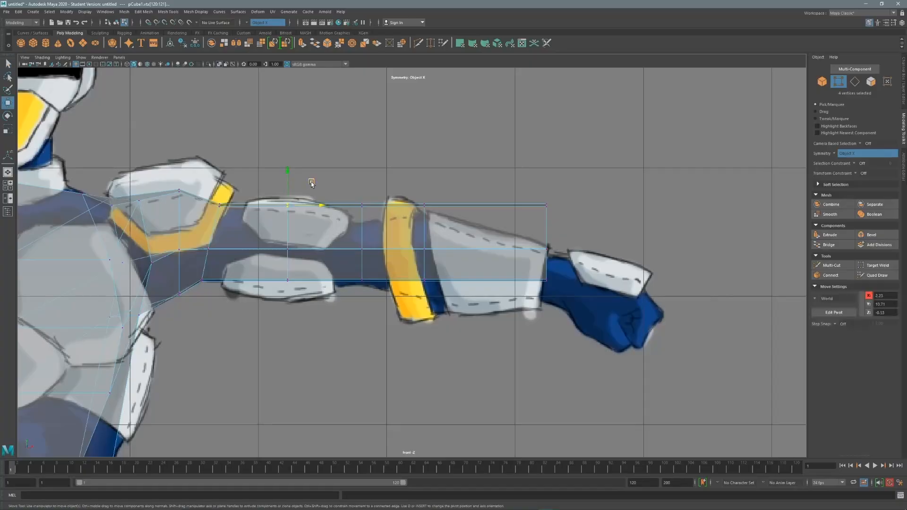
pyautogui.moveTo(309, 179); pyautogui.dragTo(322, 181, button='middle')
pyautogui.press('q')
pyautogui.press('w')
pyautogui.moveTo(311, 263); pyautogui.dragTo(303, 264, button='middle')
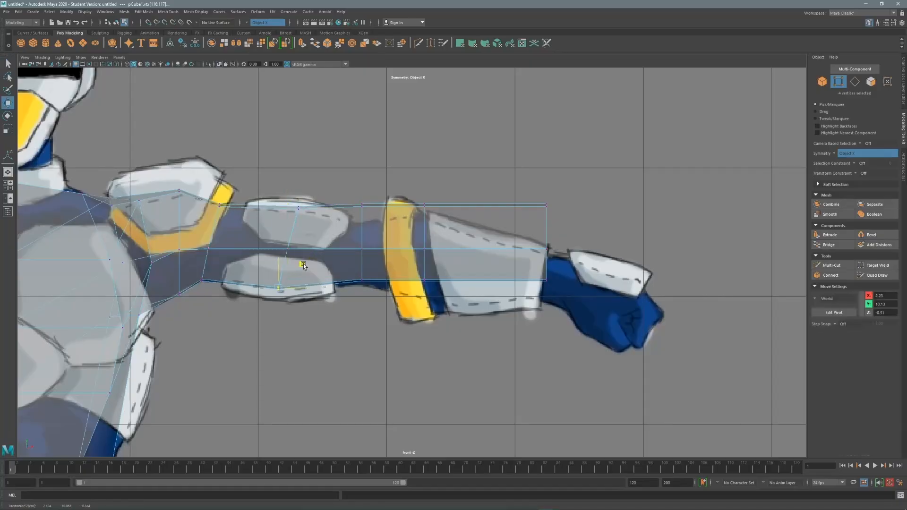
# Step: Shape the elbow ring to the front drawing by lowering its top vertices to the arm outline and its bottom and middle vertices slightly
pyautogui.press('q')
pyautogui.moveTo(349, 190); pyautogui.dragTo(378, 229)
pyautogui.press('w')
pyautogui.click(362, 184)
pyautogui.moveTo(360, 230); pyautogui.dragTo(359, 249, button='middle')
pyautogui.press('q')
pyautogui.moveTo(355, 297); pyautogui.dragTo(365, 265)
pyautogui.press('w')
pyautogui.moveTo(363, 264); pyautogui.dragTo(363, 268, button='middle')
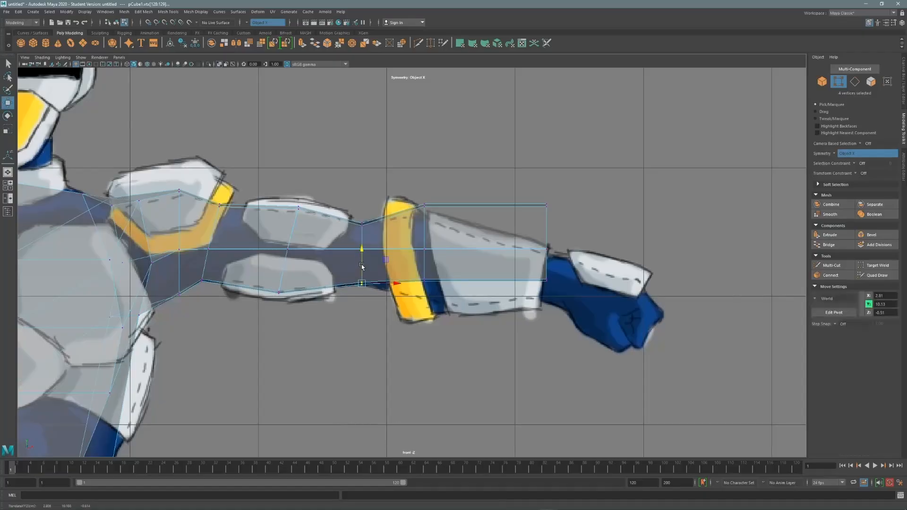
pyautogui.press('q')
pyautogui.moveTo(349, 267); pyautogui.dragTo(370, 242)
pyautogui.press('w')
pyautogui.moveTo(364, 231); pyautogui.dragTo(363, 236, button='middle')
# Step: Slant the ring past the yellow band by lowering its top vertices and moving its bottom and middle vertices down and outward
pyautogui.press('q')
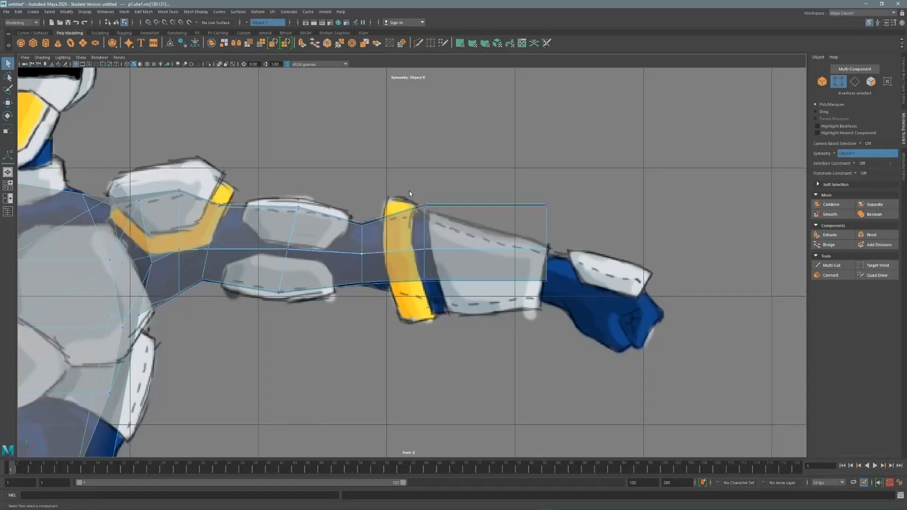
pyautogui.moveTo(409, 191); pyautogui.dragTo(434, 216)
pyautogui.press('w')
pyautogui.moveTo(425, 206); pyautogui.dragTo(425, 217, button='middle')
pyautogui.press('q')
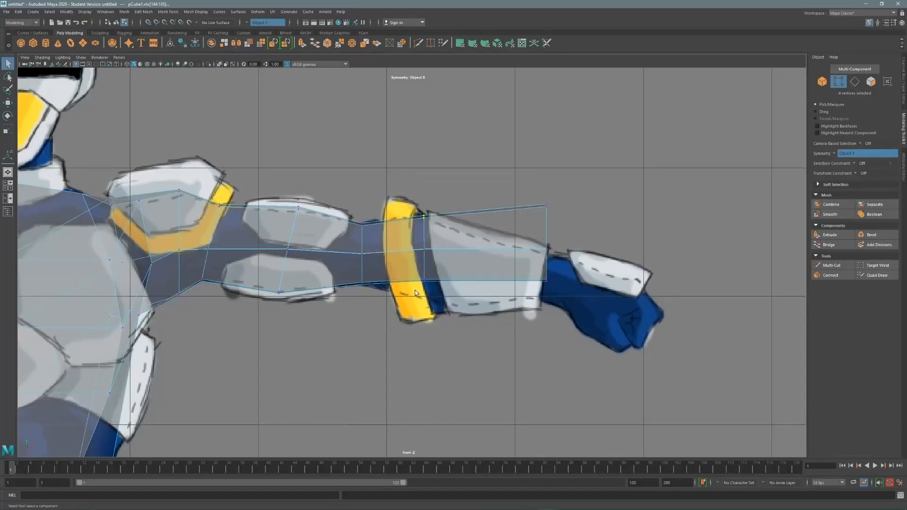
pyautogui.press('w')
pyautogui.moveTo(448, 257); pyautogui.dragTo(456, 282, button='middle')
pyautogui.press('q')
pyautogui.moveTo(411, 236); pyautogui.dragTo(441, 262)
pyautogui.press('w')
pyautogui.moveTo(448, 225); pyautogui.dragTo(452, 233, button='middle')
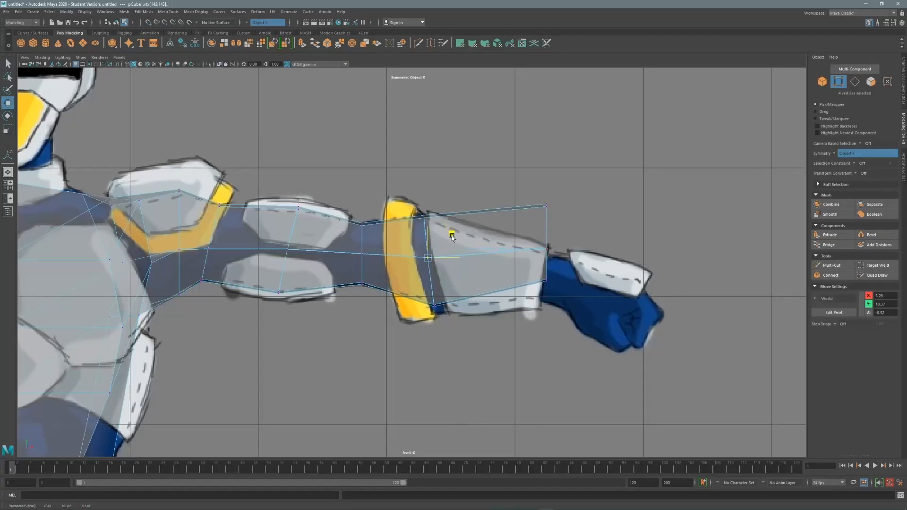
# Step: Narrow the wrist-end ring by lowering its top vertices, raising its bottom vertices slightly and adjusting the middle ones between them
pyautogui.press('q')
pyautogui.moveTo(556, 218); pyautogui.dragTo(557, 218)
pyautogui.press('w')
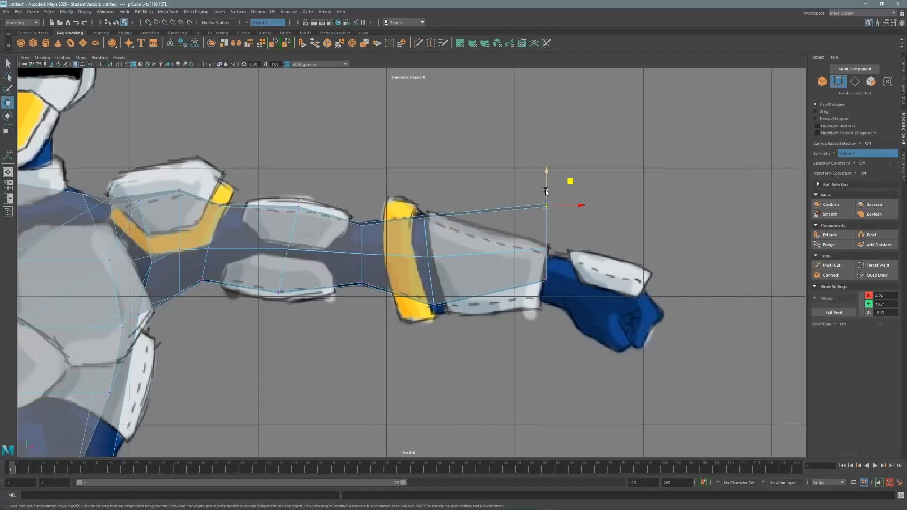
pyautogui.moveTo(545, 190); pyautogui.dragTo(549, 217, button='middle')
pyautogui.press('q')
pyautogui.press('w')
pyautogui.moveTo(556, 265); pyautogui.dragTo(551, 257, button='middle')
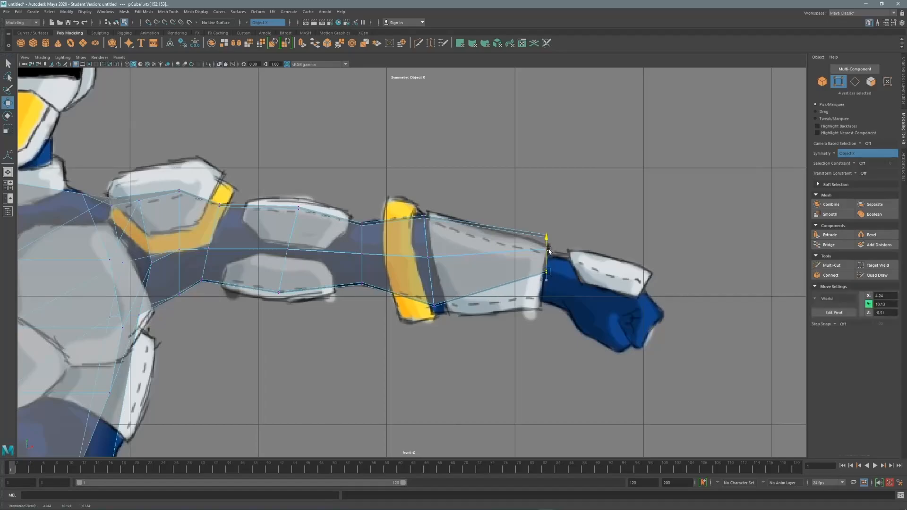
pyautogui.press('q')
pyautogui.moveTo(537, 260); pyautogui.dragTo(560, 242)
pyautogui.press('w')
pyautogui.moveTo(532, 247); pyautogui.dragTo(532, 253, button='middle')
# Step: Move the entire wrist-end ring down onto the end of the drawn white gauntlet
pyautogui.press('q')
pyautogui.moveTo(533, 215); pyautogui.dragTo(562, 284)
pyautogui.press('w')
pyautogui.moveTo(569, 230); pyautogui.dragTo(565, 252)
pyautogui.press('e')
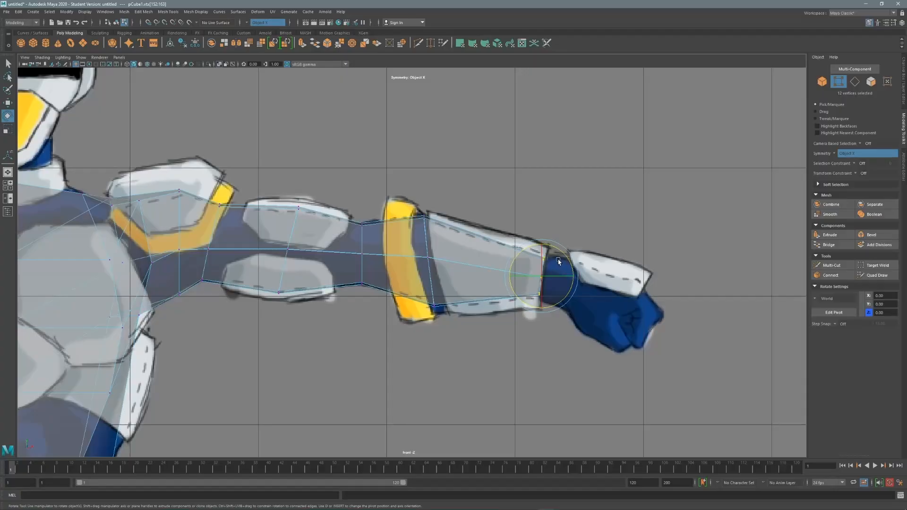
# Step: Fit the wrist-end ring's top and bottom vertices to the upper and lower corners of the drawn gauntlet
pyautogui.press('q')
pyautogui.press('w')
pyautogui.moveTo(563, 244)
pyautogui.mouseDown()
pyautogui.moveTo(539, 271)
pyautogui.moveTo(571, 231)
pyautogui.mouseUp()
pyautogui.press('q')
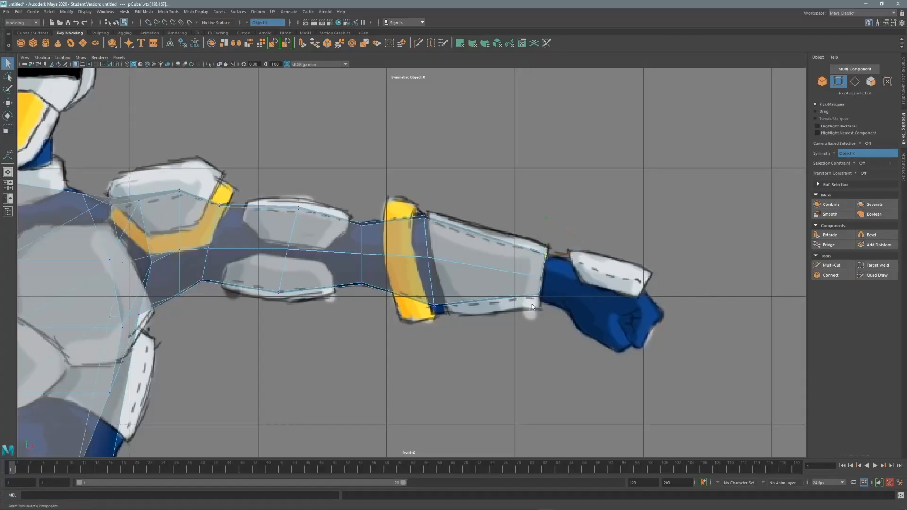
pyautogui.press('w')
pyautogui.moveTo(554, 284)
pyautogui.mouseDown()
pyautogui.moveTo(531, 305)
pyautogui.moveTo(561, 274)
pyautogui.mouseUp()
# Step: Move the rear shoulder-base top vertices outward, add the matching front vertices to the selection, and shift them to the shoulder outline
pyautogui.keyDown('alt'); pyautogui.moveTo(382, 192); pyautogui.dragTo(484, 190, button='middle'); pyautogui.keyUp('alt')
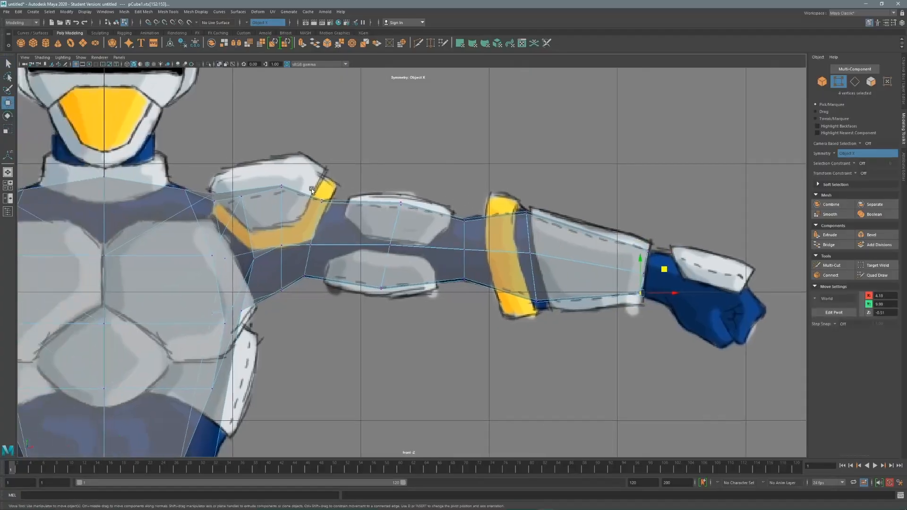
pyautogui.keyDown('alt'); pyautogui.moveTo(223, 197); pyautogui.dragTo(314, 227, button='middle'); pyautogui.keyUp('alt')
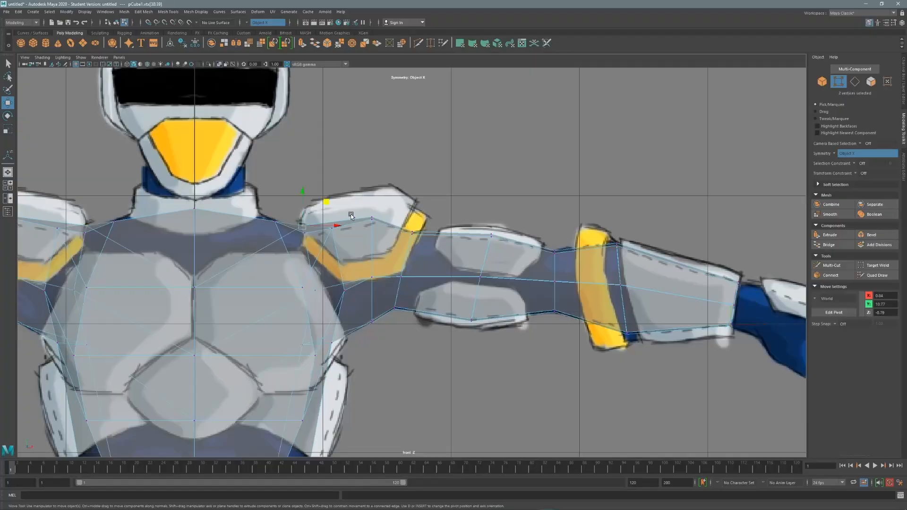
pyautogui.press('space')
pyautogui.press('space')
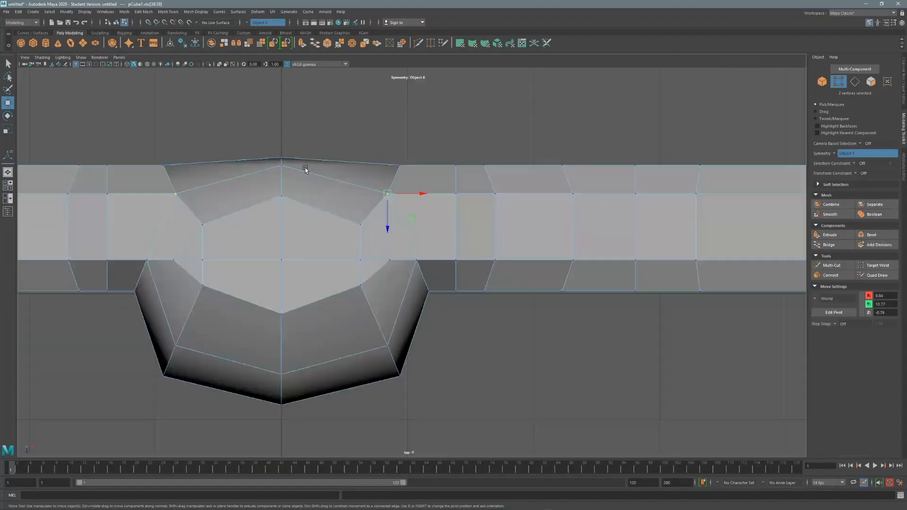
pyautogui.keyDown('alt'); pyautogui.moveTo(304, 168); pyautogui.dragTo(282, 188, button='middle'); pyautogui.keyUp('alt')
pyautogui.moveTo(400, 212); pyautogui.dragTo(427, 213)
pyautogui.keyDown('shift'); pyautogui.click(395, 279); pyautogui.keyUp('shift')
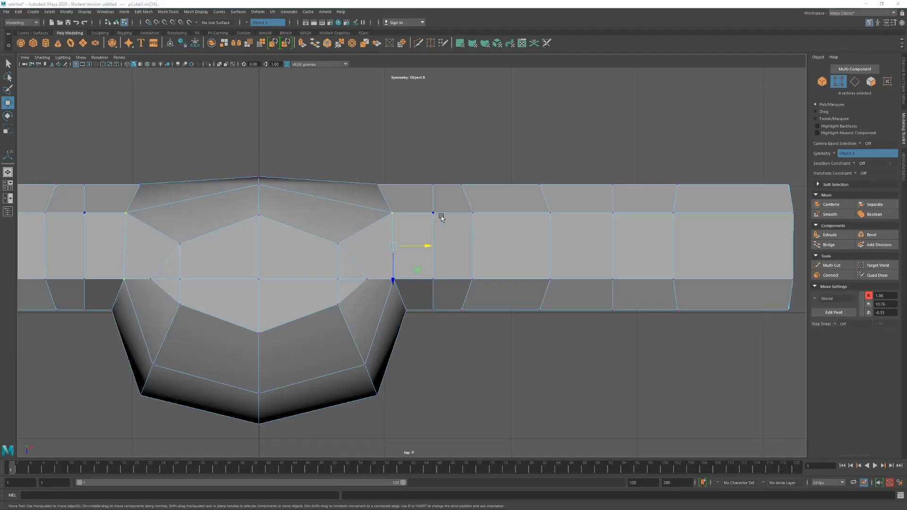
pyautogui.press('space')
pyautogui.press('space')
pyautogui.moveTo(350, 205); pyautogui.dragTo(342, 213, button='middle')
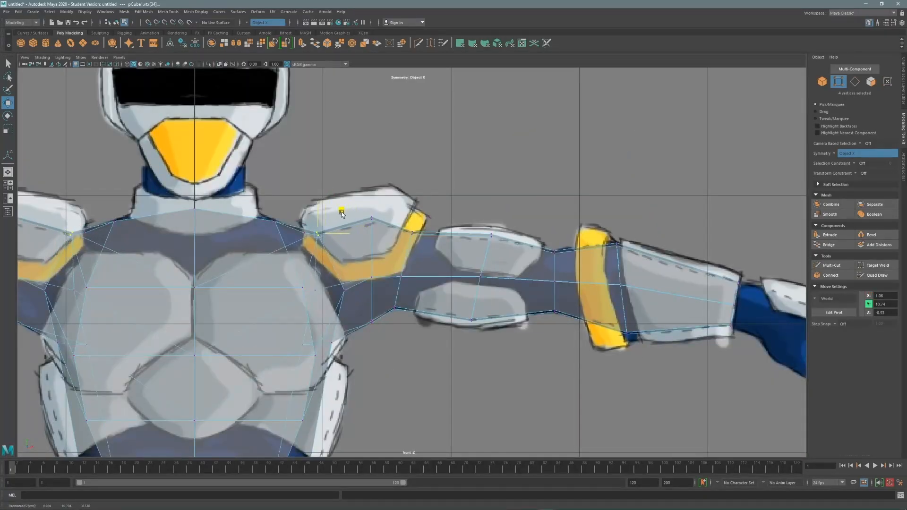
# Step: Move the top vertices of the mid-shoulder ring slightly inward to X about 1.32
pyautogui.press('q')
pyautogui.moveTo(362, 212); pyautogui.dragTo(387, 232)
pyautogui.press('w')
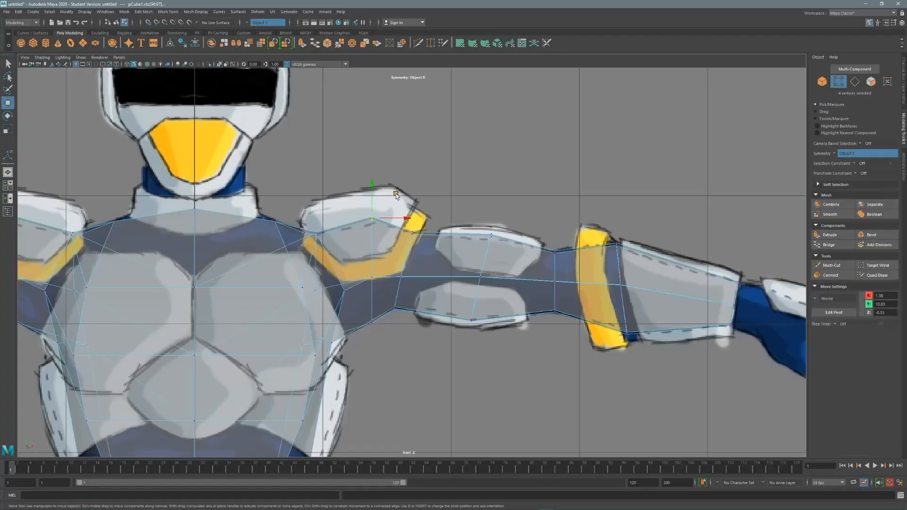
pyautogui.keyDown('shift'); pyautogui.moveTo(394, 192); pyautogui.dragTo(386, 193, button='middle'); pyautogui.keyUp('shift')
# Step: Select the edge loop where each arm joins the torso and enlarge it slightly
pyautogui.press('space')
pyautogui.keyDown('alt'); pyautogui.moveTo(206, 211); pyautogui.dragTo(185, 218, button='middle'); pyautogui.keyUp('alt')
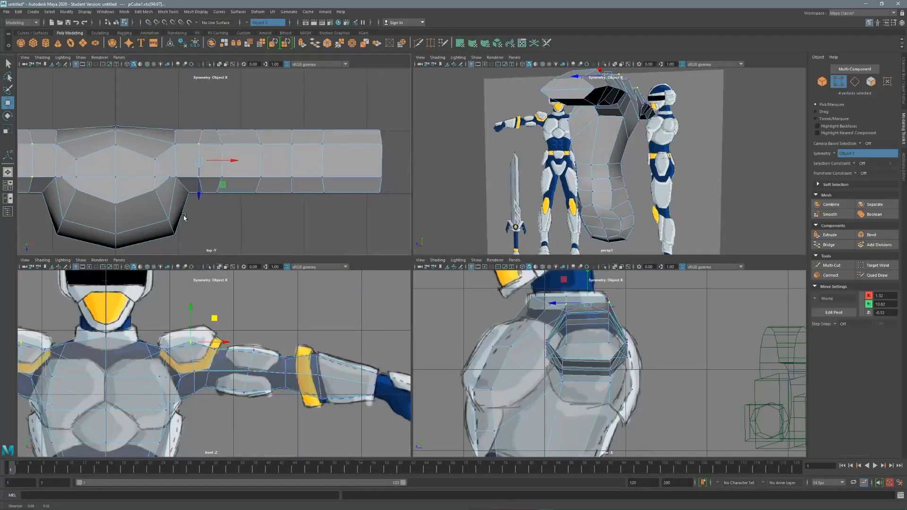
pyautogui.moveTo(268, 184)
pyautogui.mouseDown(button='right')
pyautogui.moveTo(268, 175)
pyautogui.moveTo(256, 225)
pyautogui.moveTo(267, 172)
pyautogui.moveTo(261, 196)
pyautogui.mouseUp(button='right')
pyautogui.moveTo(203, 161); pyautogui.dragTo(203, 143, button='right')
pyautogui.click(184, 187)
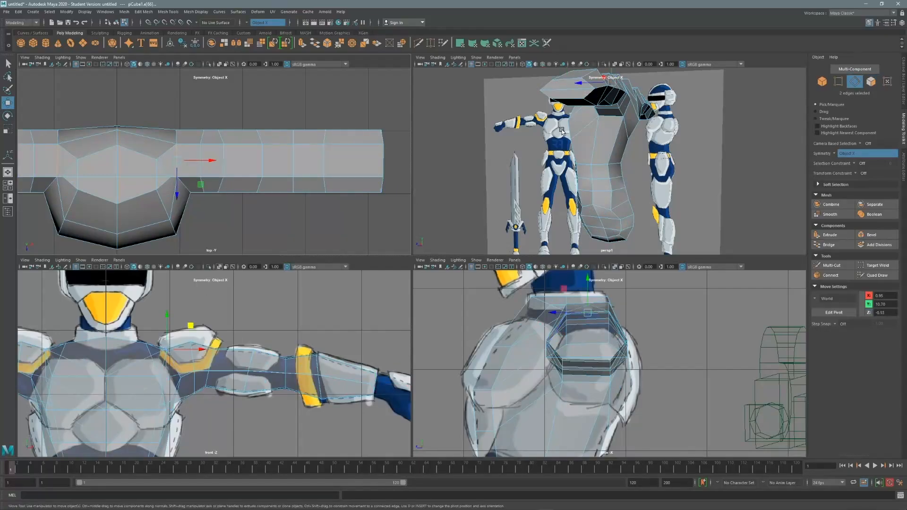
pyautogui.keyDown('alt'); pyautogui.moveTo(564, 134); pyautogui.dragTo(514, 146); pyautogui.keyUp('alt')
pyautogui.keyDown('alt'); pyautogui.moveTo(514, 146); pyautogui.dragTo(609, 156, button='right'); pyautogui.keyUp('alt')
pyautogui.keyDown('alt'); pyautogui.moveTo(610, 156); pyautogui.dragTo(561, 185); pyautogui.keyUp('alt')
pyautogui.doubleClick(608, 184)
pyautogui.keyDown('shift'); pyautogui.doubleClick(531, 142); pyautogui.keyUp('shift')
pyautogui.keyDown('shift'); pyautogui.click(562, 184); pyautogui.keyUp('shift')
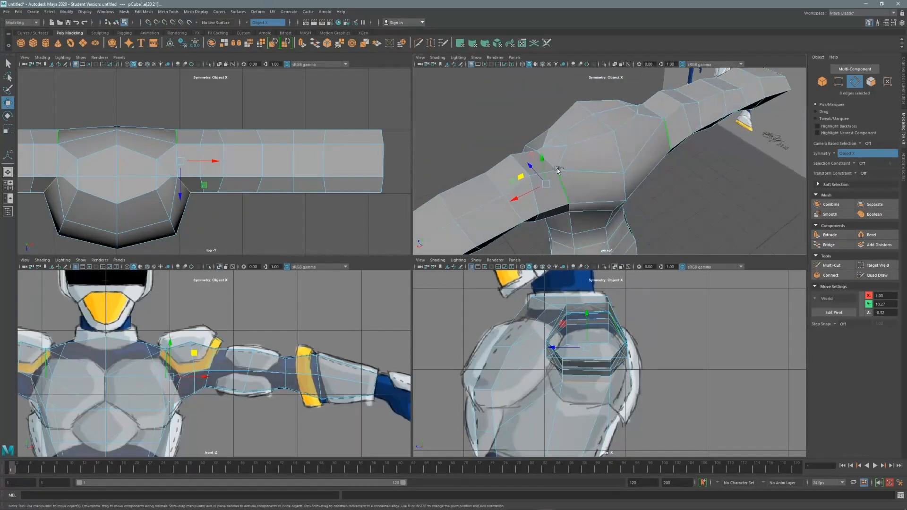
pyautogui.keyDown('shift'); pyautogui.click(551, 163); pyautogui.keyUp('shift')
pyautogui.keyDown('alt'); pyautogui.moveTo(544, 137); pyautogui.dragTo(570, 114); pyautogui.keyUp('alt')
pyautogui.press('r')
# Step: Accept the student-version save notice and scale down the edge loop just past the shoulder pad in Y and Z
pyautogui.keyDown('alt'); pyautogui.moveTo(229, 155); pyautogui.dragTo(278, 196, button='middle'); pyautogui.keyUp('alt')
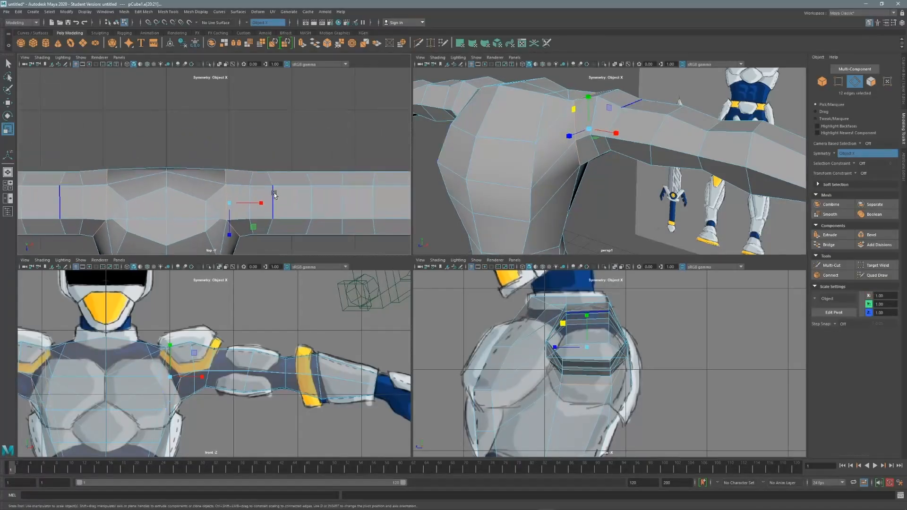
pyautogui.doubleClick(274, 195)
pyautogui.press('q')
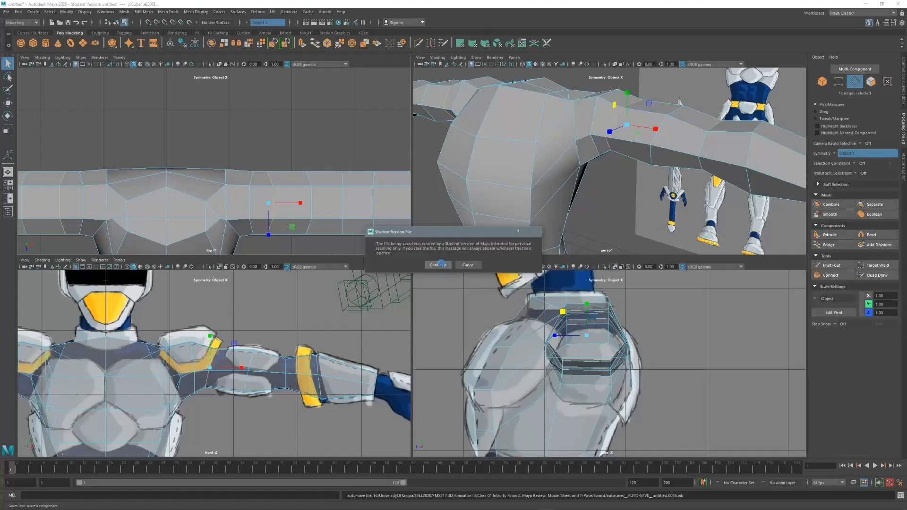
pyautogui.click(440, 263)
pyautogui.press('r')
pyautogui.keyDown('alt'); pyautogui.moveTo(335, 147); pyautogui.dragTo(283, 143, button='middle'); pyautogui.keyUp('alt')
pyautogui.moveTo(615, 105); pyautogui.dragTo(614, 112)
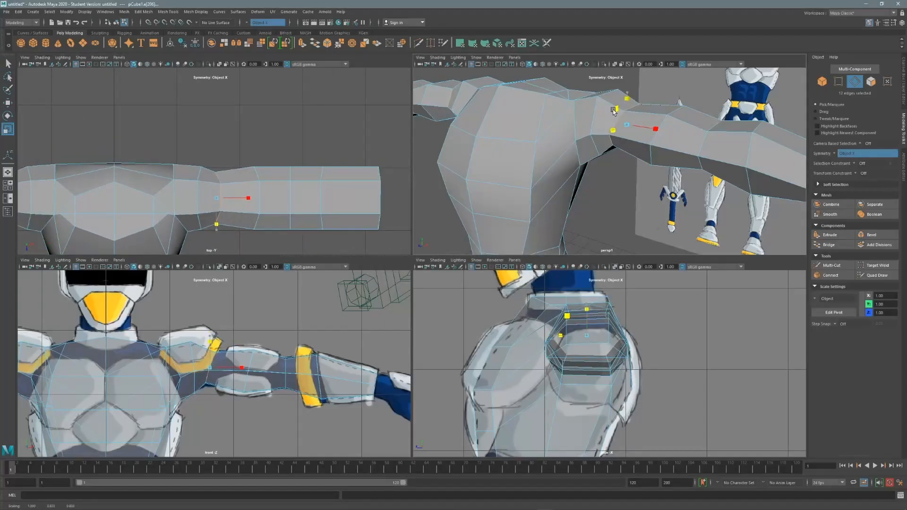
# Step: Scale down the edge loops at the mid upper arm, the elbow and the start of the forearm in turn
pyautogui.doubleClick(259, 204)
pyautogui.moveTo(670, 109); pyautogui.dragTo(661, 118)
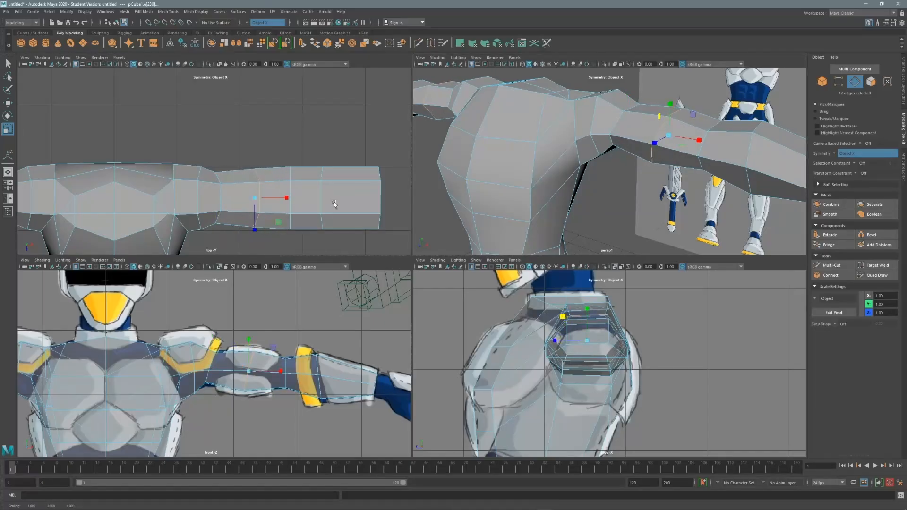
pyautogui.doubleClick(290, 221)
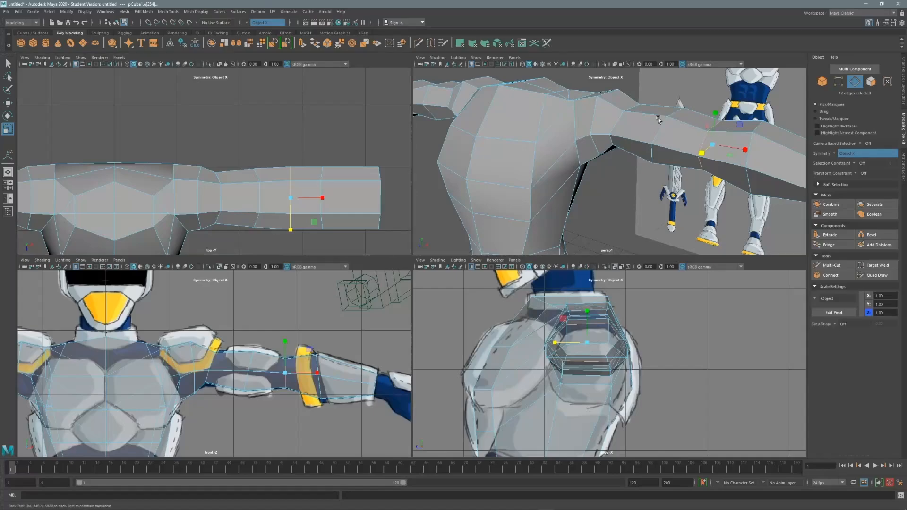
pyautogui.keyDown('alt'); pyautogui.moveTo(715, 132); pyautogui.dragTo(592, 142); pyautogui.keyUp('alt')
pyautogui.doubleClick(584, 151)
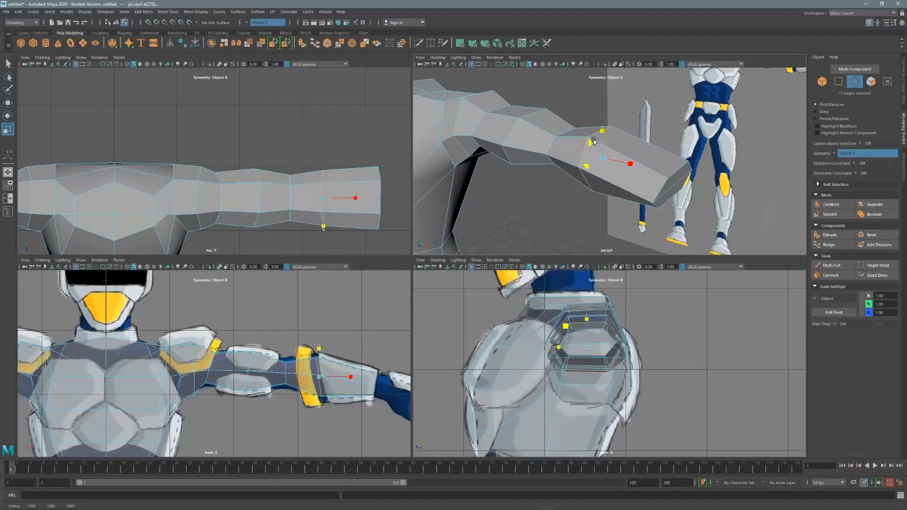
# Step: Select the open edge loop at the wrist end and narrow it front to back
pyautogui.click(663, 186)
pyautogui.keyDown('alt'); pyautogui.moveTo(663, 185); pyautogui.dragTo(641, 163); pyautogui.keyUp('alt')
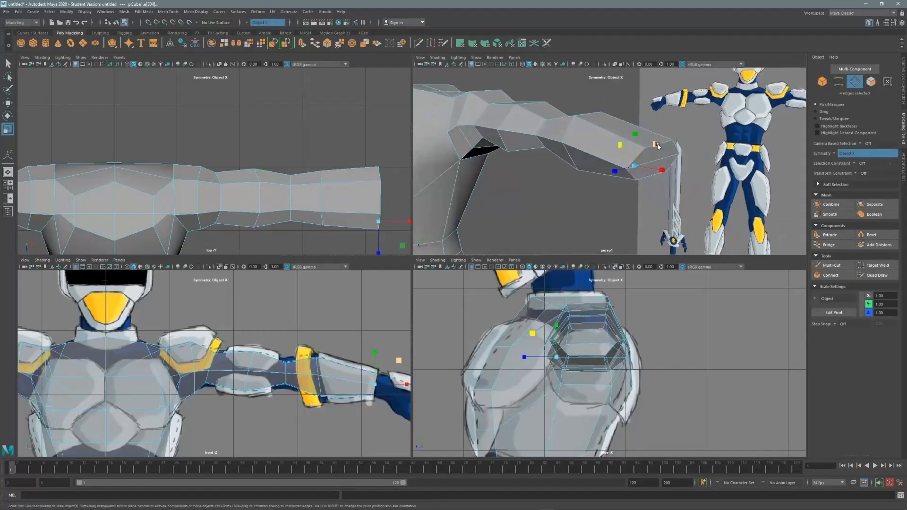
pyautogui.doubleClick(672, 167)
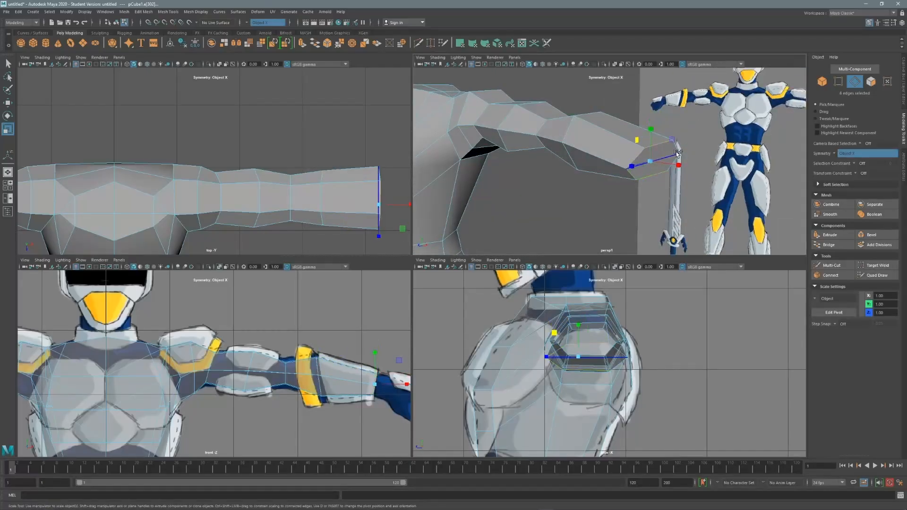
pyautogui.moveTo(638, 165); pyautogui.dragTo(671, 146)
# Step: In the top view, select the rear shoulder-base vertices and move them slightly toward the front
pyautogui.press('space')
pyautogui.keyDown('alt'); pyautogui.moveTo(425, 198); pyautogui.dragTo(417, 132, button='middle'); pyautogui.keyUp('alt')
pyautogui.scroll(-2, 417, 132)
pyautogui.press('q')
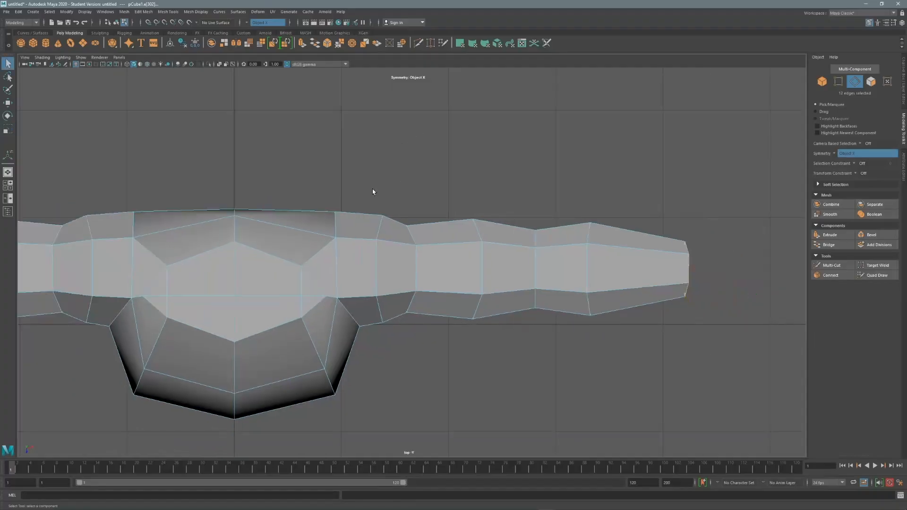
pyautogui.moveTo(355, 224); pyautogui.dragTo(318, 223, button='right')
pyautogui.moveTo(317, 202); pyautogui.dragTo(331, 265)
pyautogui.press('w')
pyautogui.moveTo(227, 232); pyautogui.dragTo(235, 251)
# Step: Slim the arms in depth by moving all their rear vertices forward and their front vertices slightly back
pyautogui.keyDown('alt'); pyautogui.moveTo(358, 207); pyautogui.dragTo(317, 203, button='middle'); pyautogui.keyUp('alt')
pyautogui.moveTo(372, 230); pyautogui.dragTo(666, 252)
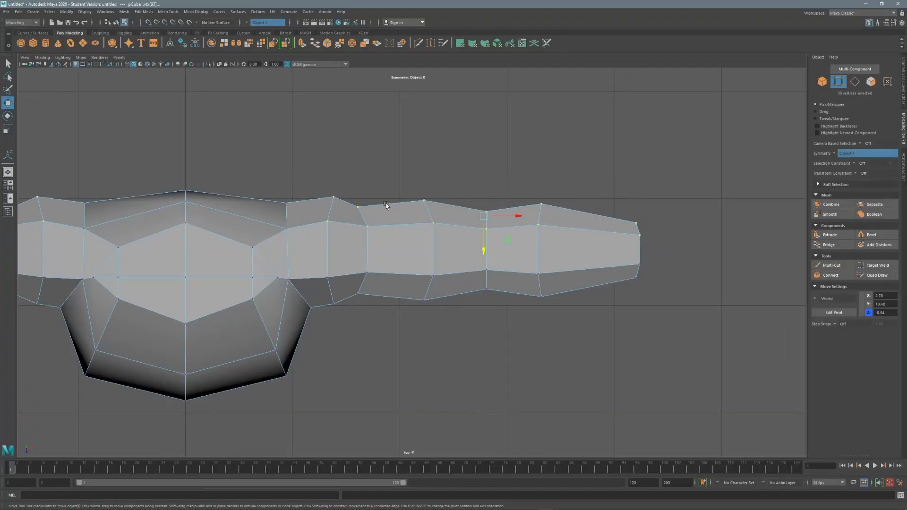
pyautogui.moveTo(484, 249); pyautogui.dragTo(486, 262)
pyautogui.moveTo(320, 337); pyautogui.dragTo(635, 266)
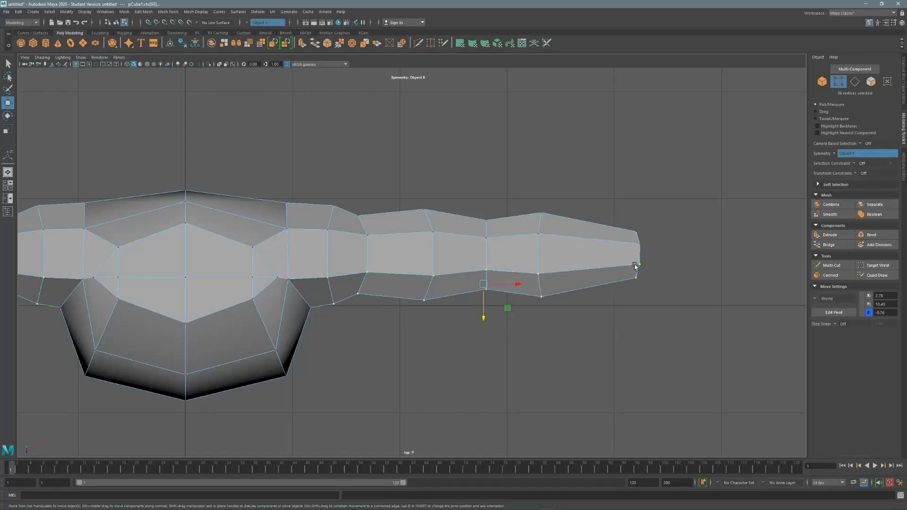
pyautogui.moveTo(476, 320); pyautogui.dragTo(474, 313)
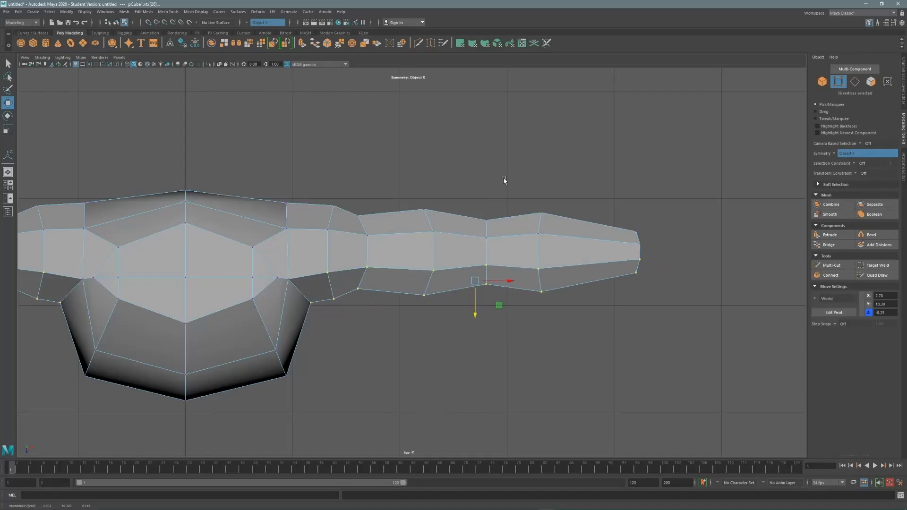
pyautogui.click(545, 172)
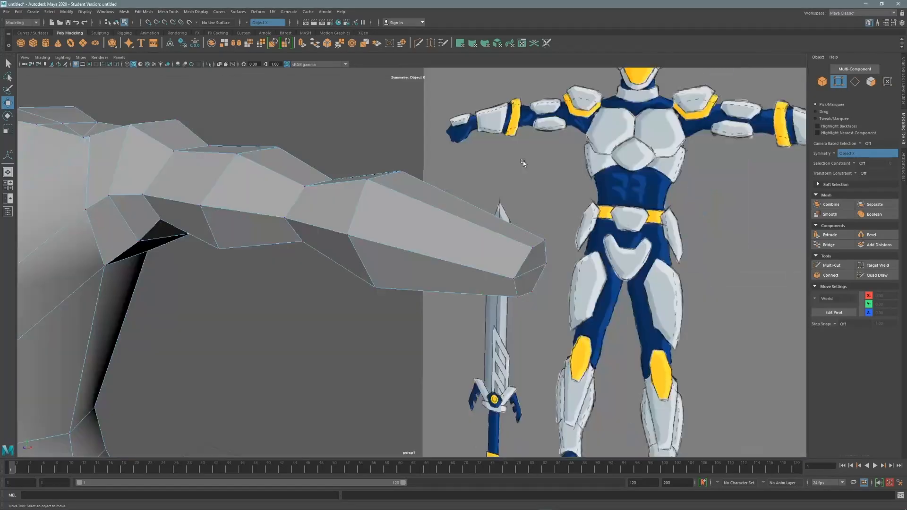
# Step: Select the horizontal torso edges between the centre line and the sides, front and back, and connect them with a new vertical edge line
pyautogui.keyDown('alt'); pyautogui.moveTo(523, 161); pyautogui.dragTo(380, 253); pyautogui.keyUp('alt')
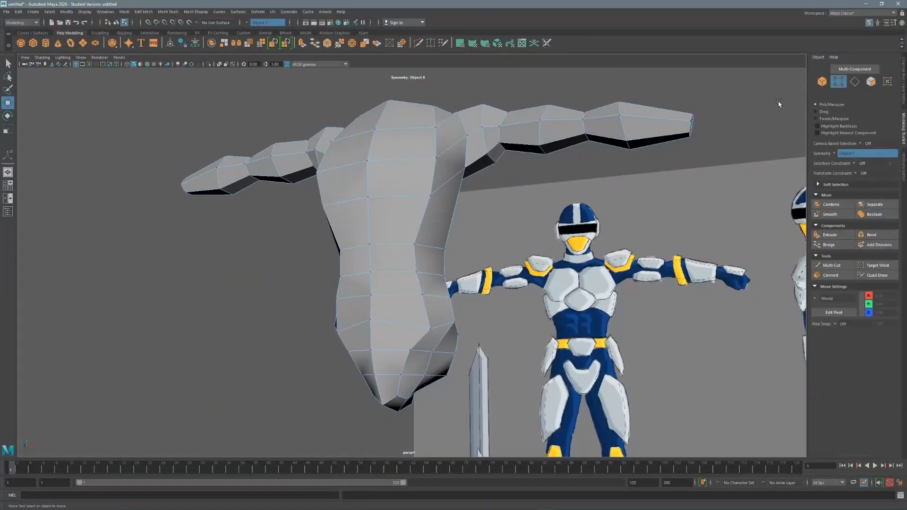
pyautogui.click(855, 81)
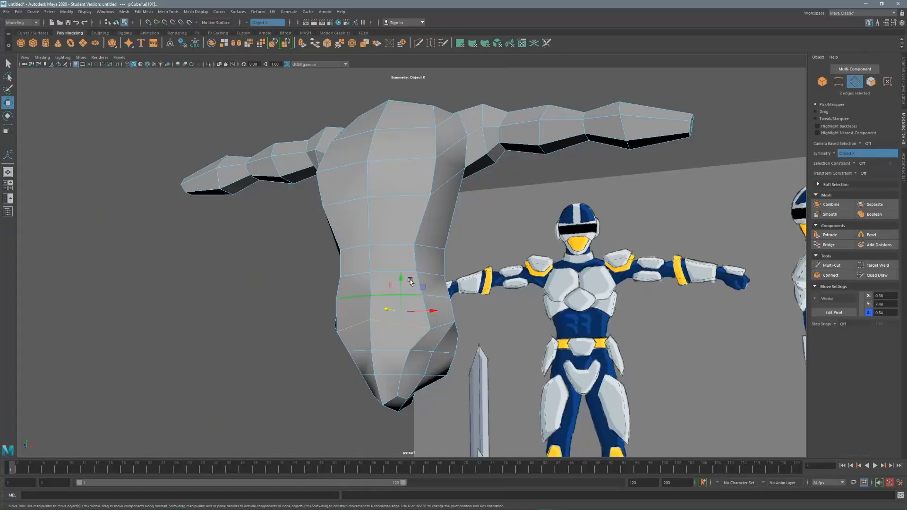
pyautogui.doubleClick(405, 198)
pyautogui.keyDown('alt'); pyautogui.moveTo(405, 198); pyautogui.dragTo(414, 172); pyautogui.keyUp('alt')
pyautogui.keyDown('shift'); pyautogui.click(412, 119); pyautogui.keyUp('shift')
pyautogui.keyDown('alt'); pyautogui.moveTo(413, 119); pyautogui.dragTo(425, 211, button='middle'); pyautogui.keyUp('alt')
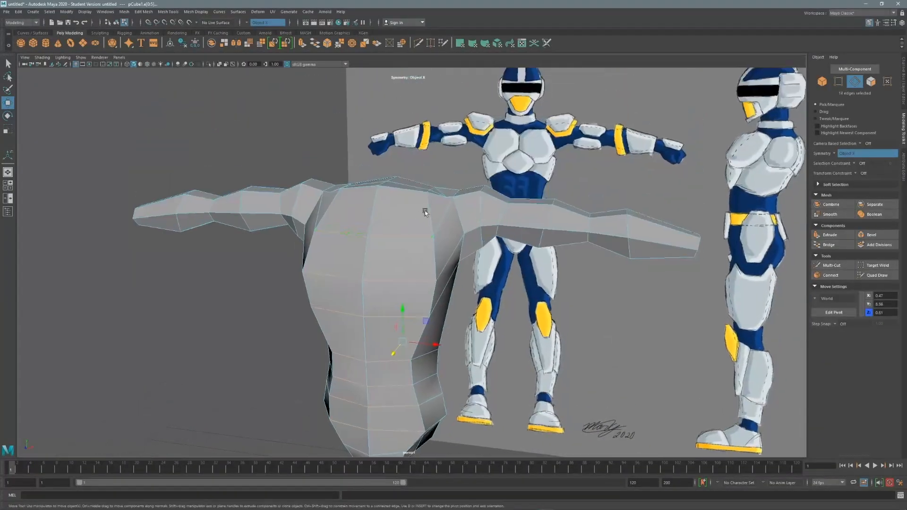
pyautogui.keyDown('alt'); pyautogui.moveTo(425, 210); pyautogui.dragTo(402, 255); pyautogui.keyUp('alt')
pyautogui.keyDown('shift'); pyautogui.doubleClick(426, 177); pyautogui.keyUp('shift')
pyautogui.keyDown('alt'); pyautogui.moveTo(426, 177); pyautogui.dragTo(444, 230); pyautogui.keyUp('alt')
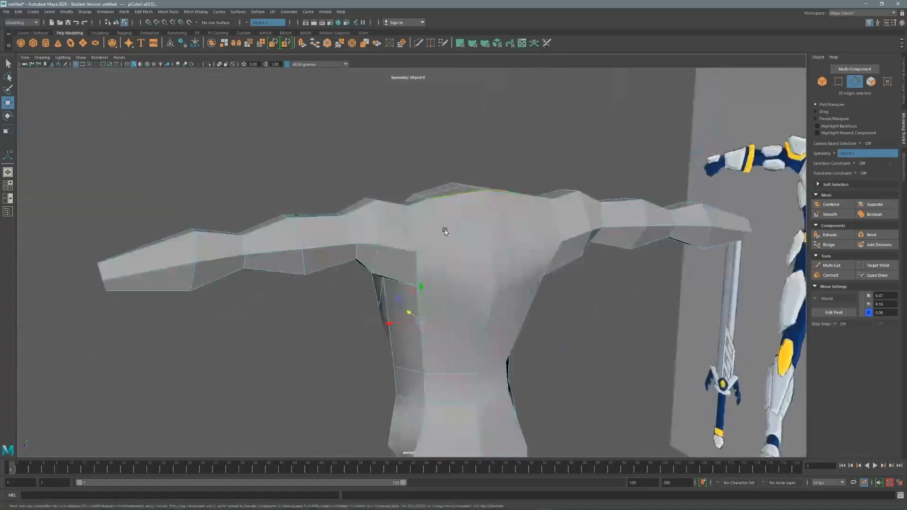
pyautogui.keyDown('alt'); pyautogui.moveTo(449, 277); pyautogui.dragTo(430, 215); pyautogui.keyUp('alt')
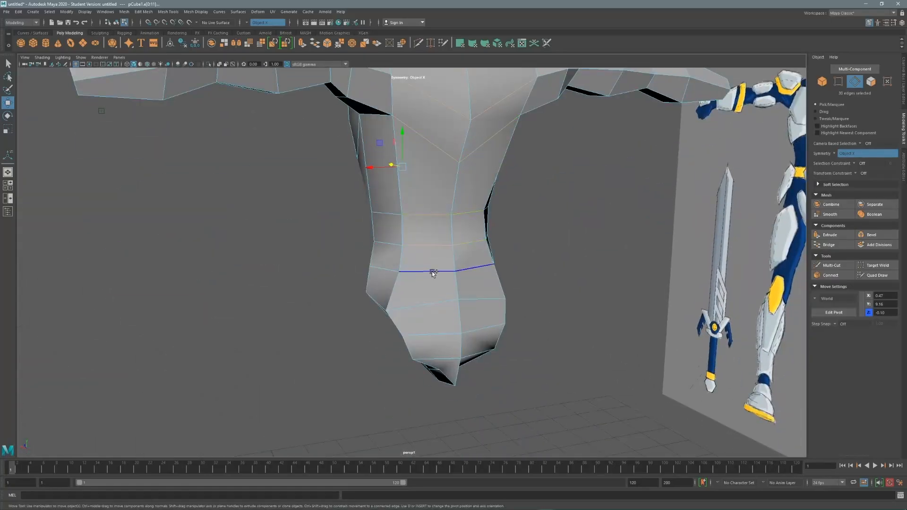
pyautogui.keyDown('shift'); pyautogui.doubleClick(432, 271); pyautogui.keyUp('shift')
pyautogui.keyDown('alt'); pyautogui.moveTo(431, 272); pyautogui.dragTo(427, 185); pyautogui.keyUp('alt')
pyautogui.keyDown('ctrl'); pyautogui.click(438, 229); pyautogui.keyUp('ctrl')
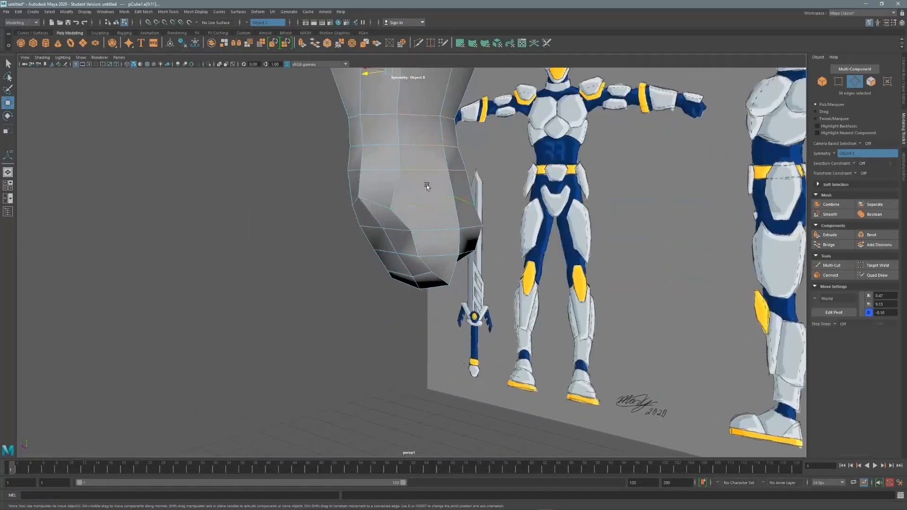
pyautogui.click(831, 276)
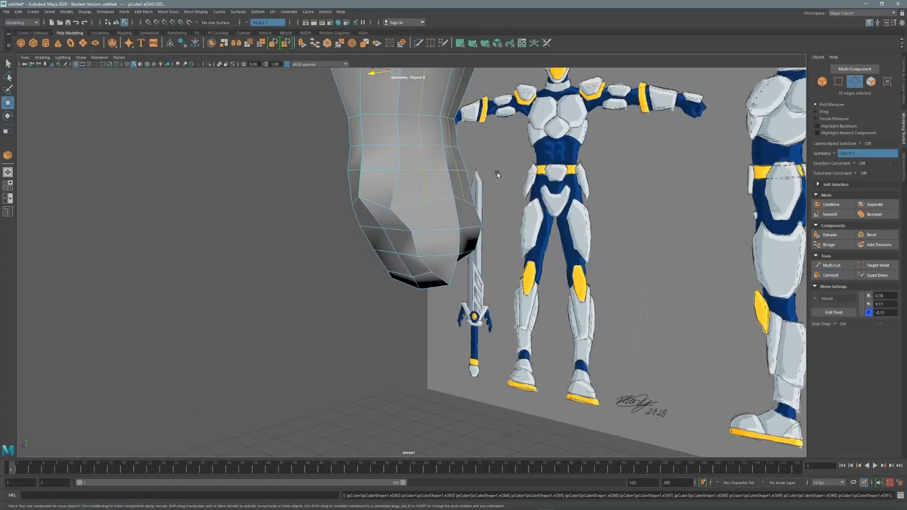
# Step: Use Multi-Cut to join the lower end of the new edge line to the existing topology at the hip
pyautogui.keyDown('alt'); pyautogui.moveTo(334, 142); pyautogui.dragTo(401, 170); pyautogui.keyUp('alt')
pyautogui.click(824, 265)
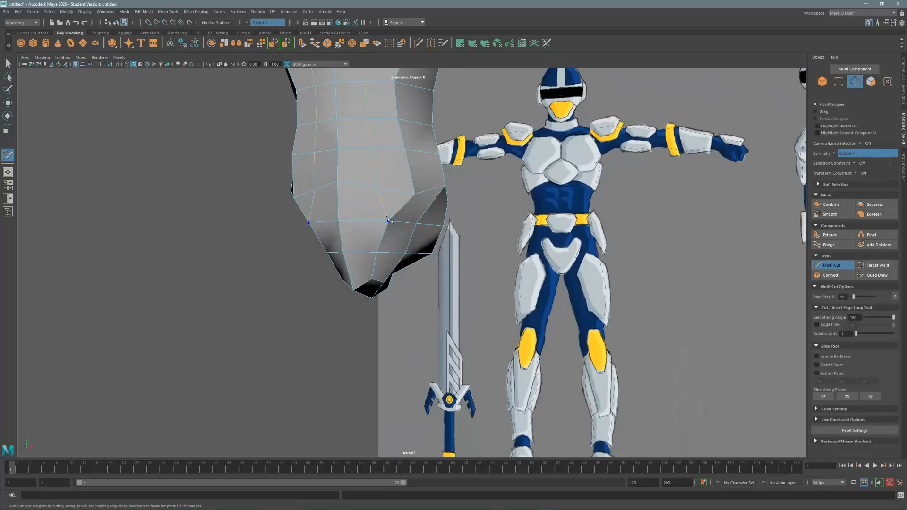
pyautogui.keyDown('alt'); pyautogui.moveTo(387, 220); pyautogui.dragTo(415, 194); pyautogui.keyUp('alt')
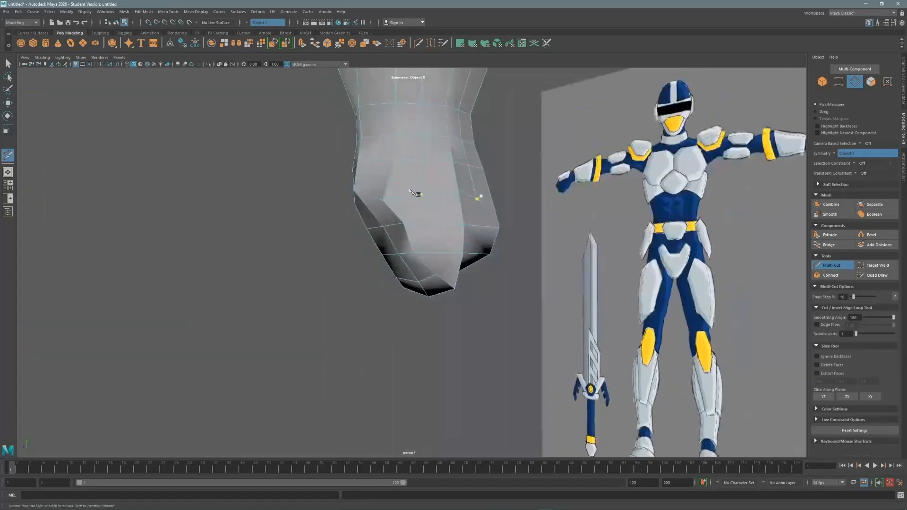
pyautogui.click(403, 222)
# Step: Select the new vertices on the upper back and adjust their heights to follow the curve of the neighbouring rows
pyautogui.scroll(-2, 420, 159)
pyautogui.keyDown('alt'); pyautogui.moveTo(420, 158); pyautogui.dragTo(390, 274, button='middle'); pyautogui.keyUp('alt')
pyautogui.keyDown('alt'); pyautogui.moveTo(373, 161); pyautogui.dragTo(399, 219); pyautogui.keyUp('alt')
pyautogui.click(839, 81)
pyautogui.click(412, 211)
pyautogui.press('w')
pyautogui.keyDown('shift'); pyautogui.click(431, 256); pyautogui.keyUp('shift')
pyautogui.click(398, 234)
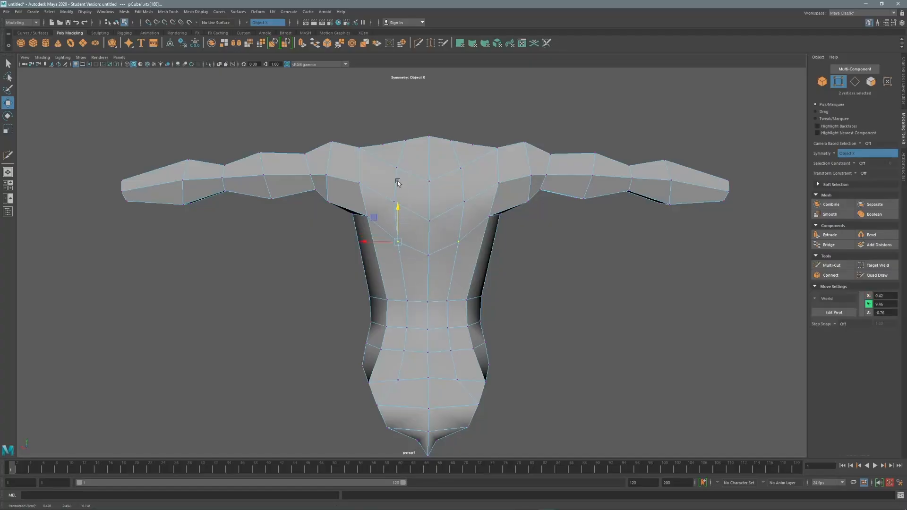
pyautogui.click(418, 209)
pyautogui.click(395, 203)
pyautogui.moveTo(396, 184)
pyautogui.mouseDown()
pyautogui.moveTo(419, 197)
pyautogui.moveTo(397, 189)
pyautogui.mouseUp()
# Step: Select the vertical edges of the new line down the back and move them slightly backward to round the back
pyautogui.click(855, 81)
pyautogui.click(397, 188)
pyautogui.keyDown('shift'); pyautogui.click(398, 224); pyautogui.keyUp('shift')
pyautogui.keyDown('shift'); pyautogui.click(403, 248); pyautogui.keyUp('shift')
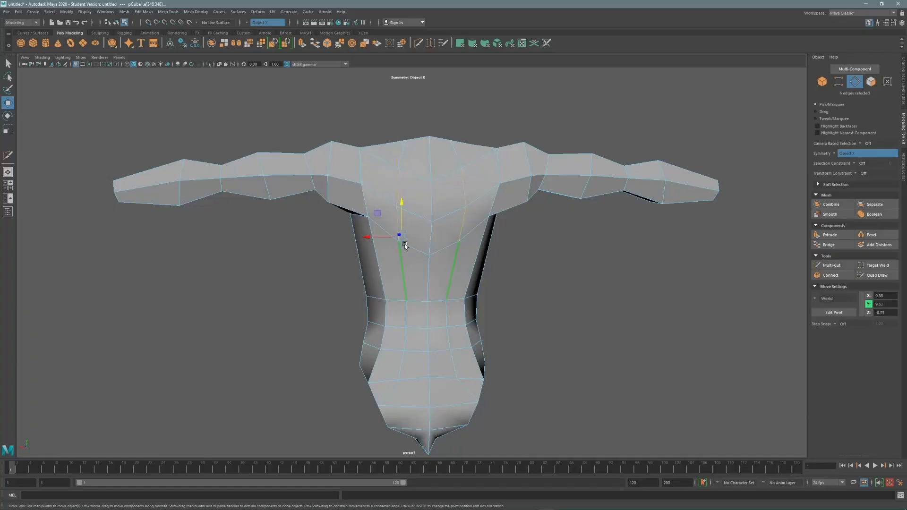
pyautogui.keyDown('alt'); pyautogui.moveTo(405, 245); pyautogui.dragTo(402, 294); pyautogui.keyUp('alt')
pyautogui.keyDown('shift'); pyautogui.click(402, 325); pyautogui.keyUp('shift')
pyautogui.keyDown('alt'); pyautogui.moveTo(402, 325); pyautogui.dragTo(411, 332); pyautogui.keyUp('alt')
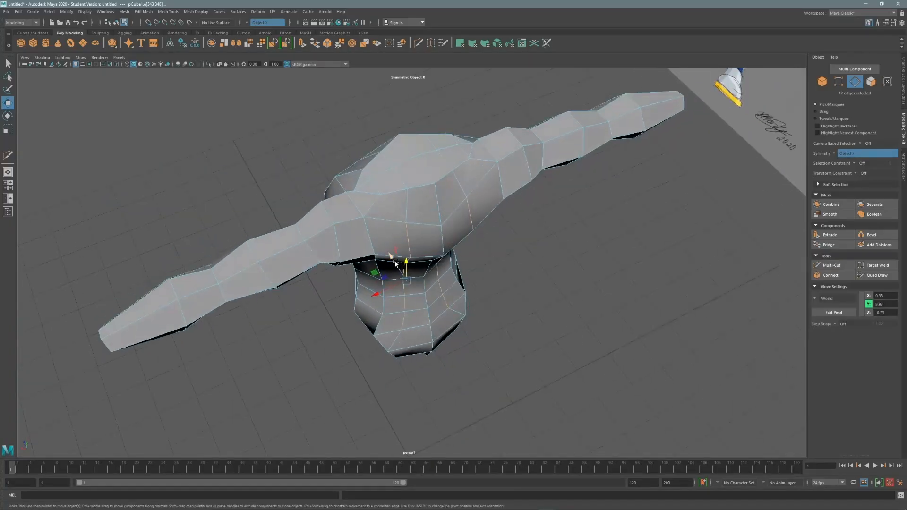
pyautogui.moveTo(392, 262); pyautogui.dragTo(395, 267)
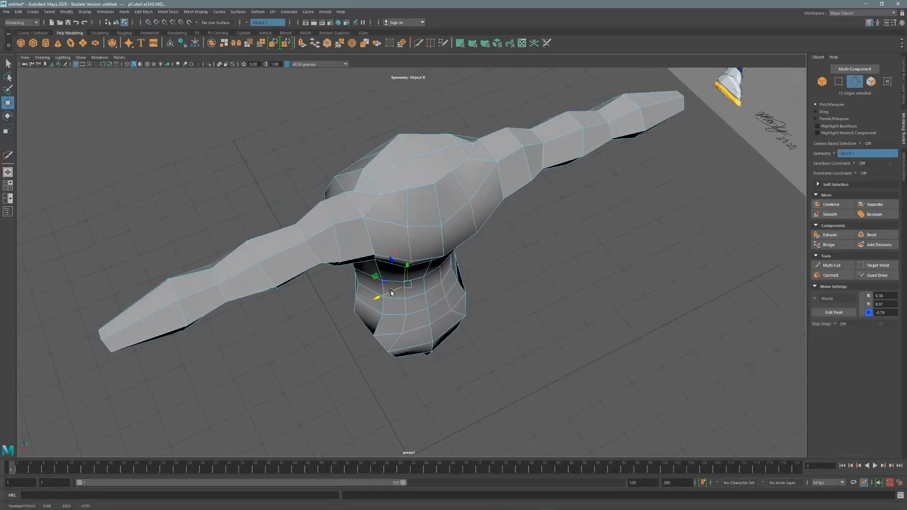
pyautogui.moveTo(391, 292); pyautogui.dragTo(390, 293)
# Step: Select the new vertical edges down the front of the torso and move them slightly forward to round the chest and belly
pyautogui.keyDown('alt'); pyautogui.moveTo(394, 234); pyautogui.dragTo(434, 213); pyautogui.keyUp('alt')
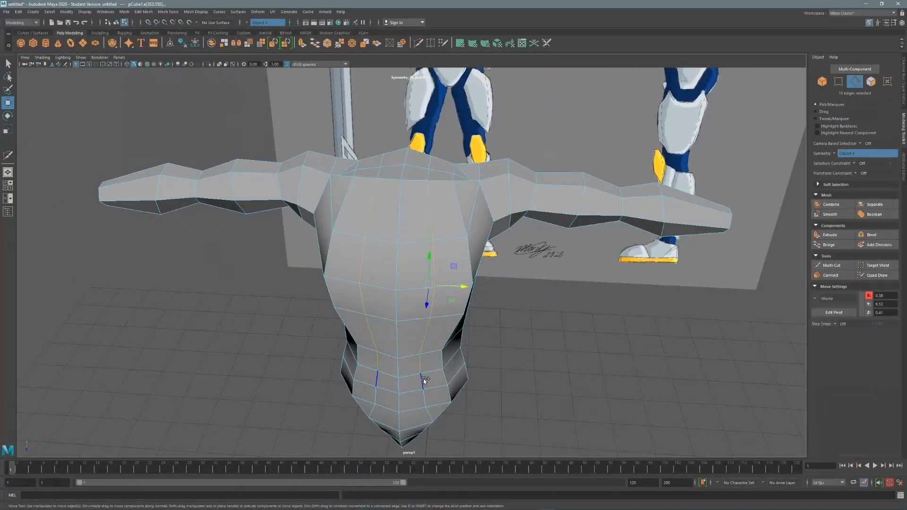
pyautogui.keyDown('alt'); pyautogui.moveTo(418, 364); pyautogui.dragTo(426, 236); pyautogui.keyUp('alt')
pyautogui.moveTo(409, 277); pyautogui.dragTo(408, 282)
pyautogui.keyDown('alt'); pyautogui.moveTo(430, 231); pyautogui.dragTo(422, 124); pyautogui.keyUp('alt')
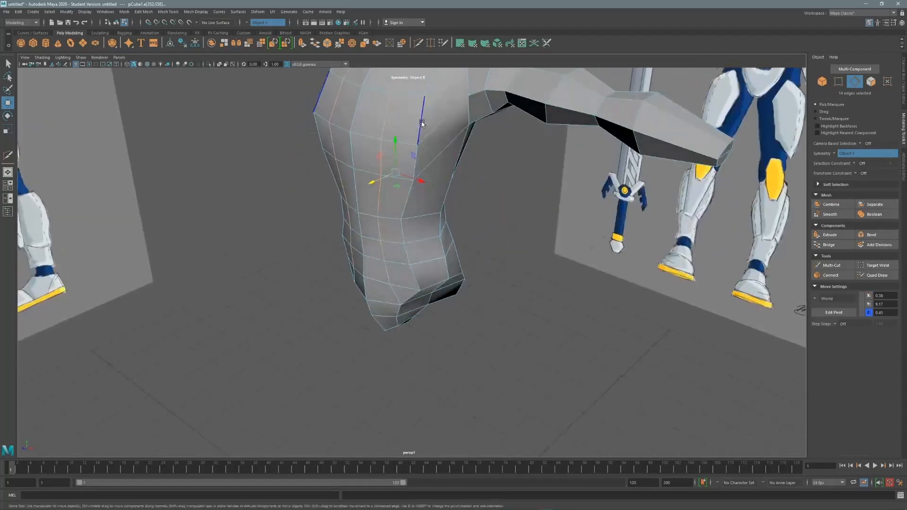
# Step: Raise the outer and middle vertices of the chest rows slightly in turn to curve the rows upward
pyautogui.keyDown('alt'); pyautogui.moveTo(416, 160); pyautogui.dragTo(383, 253); pyautogui.keyUp('alt')
pyautogui.keyDown('shift'); pyautogui.click(409, 231); pyautogui.keyUp('shift')
pyautogui.press('F9')
pyautogui.keyDown('alt'); pyautogui.moveTo(383, 252); pyautogui.dragTo(433, 269, button='right'); pyautogui.keyUp('alt')
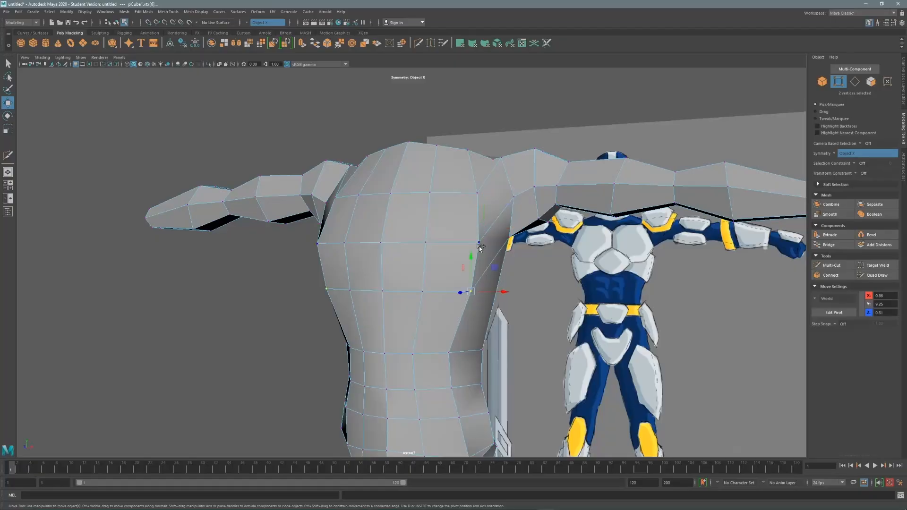
pyautogui.moveTo(475, 234); pyautogui.dragTo(474, 223)
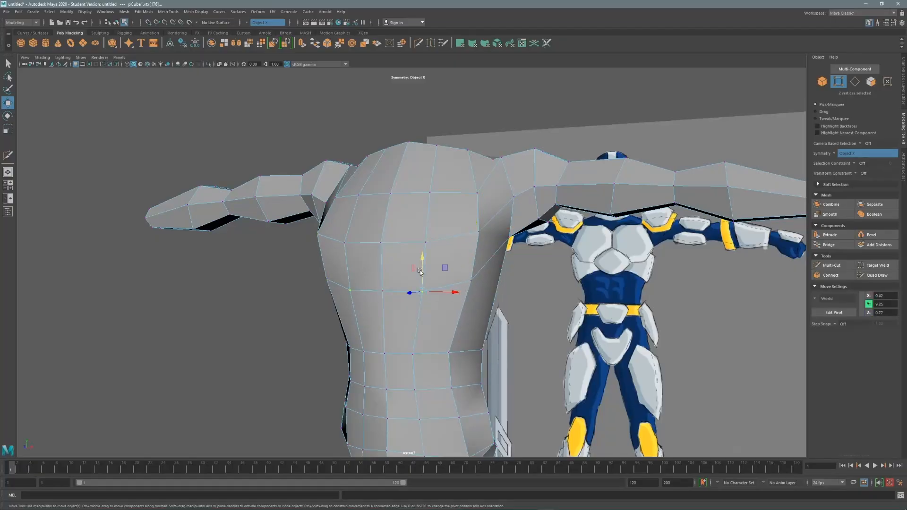
pyautogui.moveTo(421, 272); pyautogui.dragTo(421, 267)
pyautogui.click(425, 241)
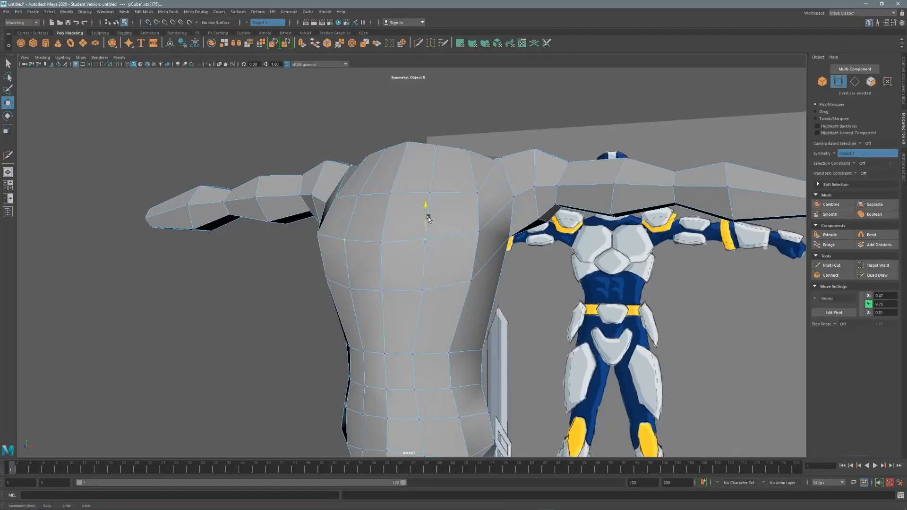
# Step: Select the faces at the leg bases on the pelvis and, in the front view, extrude them straight down to lower thigh height
pyautogui.keyDown('alt'); pyautogui.moveTo(437, 169); pyautogui.dragTo(419, 255); pyautogui.keyUp('alt')
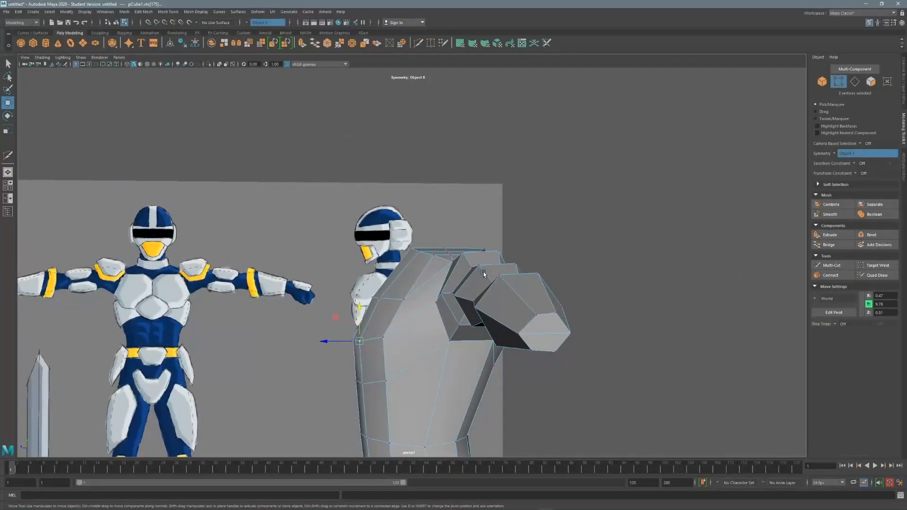
pyautogui.keyDown('alt'); pyautogui.moveTo(483, 271); pyautogui.dragTo(421, 213); pyautogui.keyUp('alt')
pyautogui.press('F11')
pyautogui.click(418, 292)
pyautogui.keyDown('alt'); pyautogui.moveTo(515, 284); pyautogui.dragTo(463, 279); pyautogui.keyUp('alt')
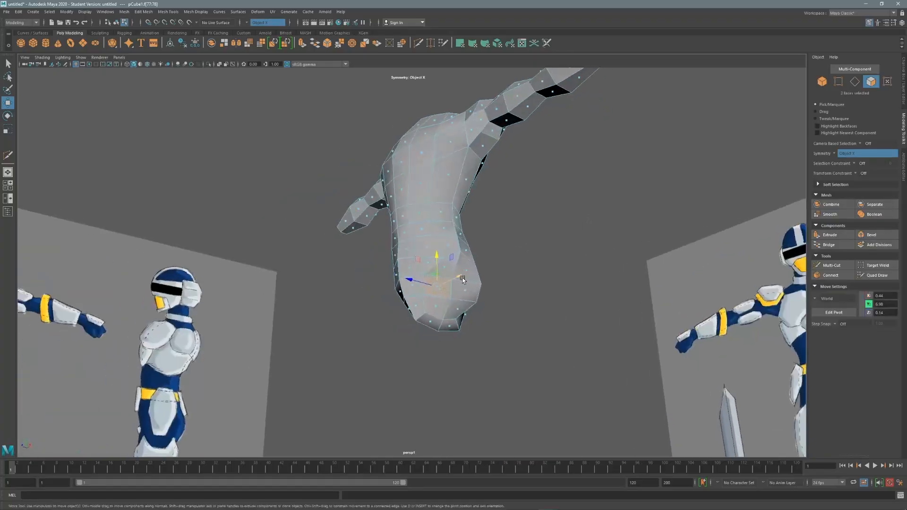
pyautogui.keyDown('shift'); pyautogui.click(457, 309); pyautogui.keyUp('shift')
pyautogui.keyDown('shift'); pyautogui.click(436, 306); pyautogui.keyUp('shift')
pyautogui.keyDown('alt'); pyautogui.moveTo(436, 306); pyautogui.dragTo(444, 238); pyautogui.keyUp('alt')
pyautogui.press('space')
pyautogui.press('space')
pyautogui.keyDown('alt'); pyautogui.moveTo(359, 305); pyautogui.dragTo(392, 94, button='middle'); pyautogui.keyUp('alt')
pyautogui.keyDown('alt'); pyautogui.moveTo(401, 359); pyautogui.dragTo(399, 119, button='middle'); pyautogui.keyUp('alt')
pyautogui.keyDown('alt'); pyautogui.moveTo(400, 119); pyautogui.dragTo(624, 123, button='right'); pyautogui.keyUp('alt')
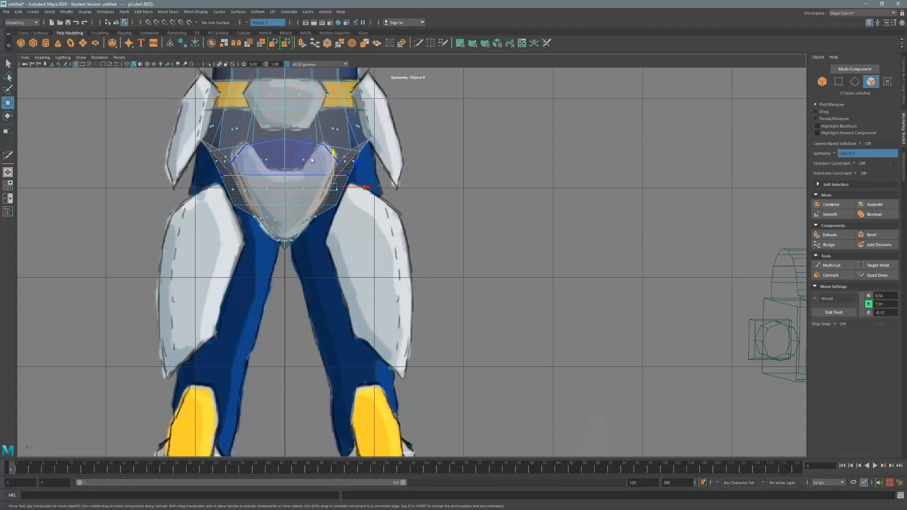
pyautogui.keyDown('shift'); pyautogui.moveTo(311, 160); pyautogui.dragTo(404, 180, button='right'); pyautogui.keyUp('shift')
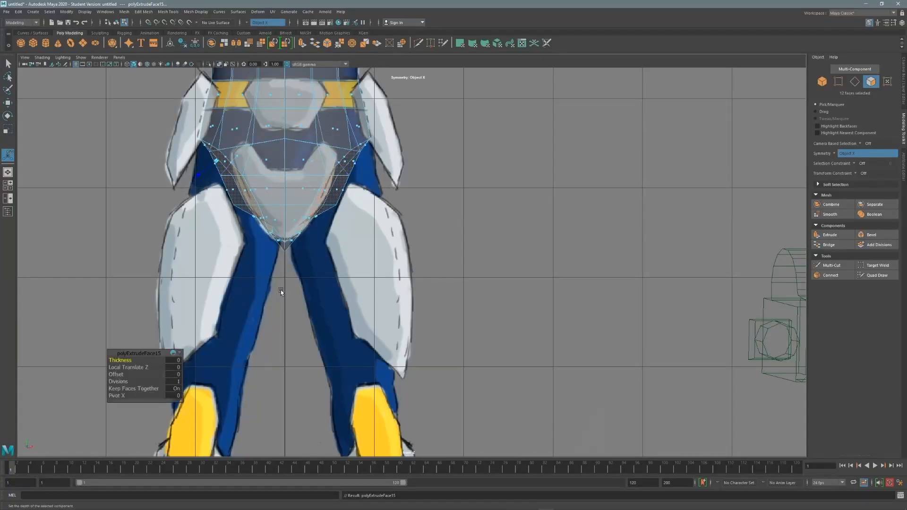
pyautogui.press('w')
pyautogui.moveTo(334, 166); pyautogui.dragTo(356, 298)
# Step: Flatten the vertices at the extruded leg ends to one height and move them outward to follow the thighs on the model sheet
pyautogui.keyDown('ctrl'); pyautogui.click(838, 82); pyautogui.keyUp('ctrl')
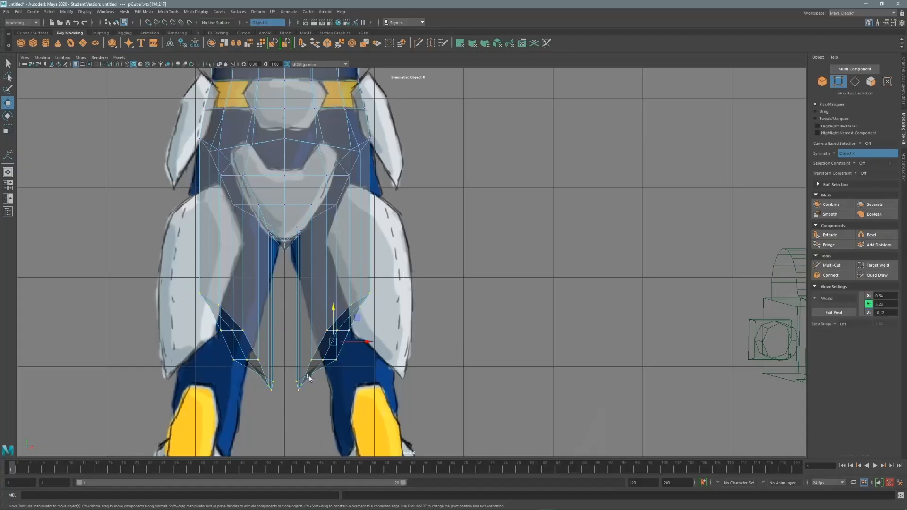
pyautogui.press('e')
pyautogui.moveTo(334, 312); pyautogui.dragTo(382, 325)
pyautogui.press('w')
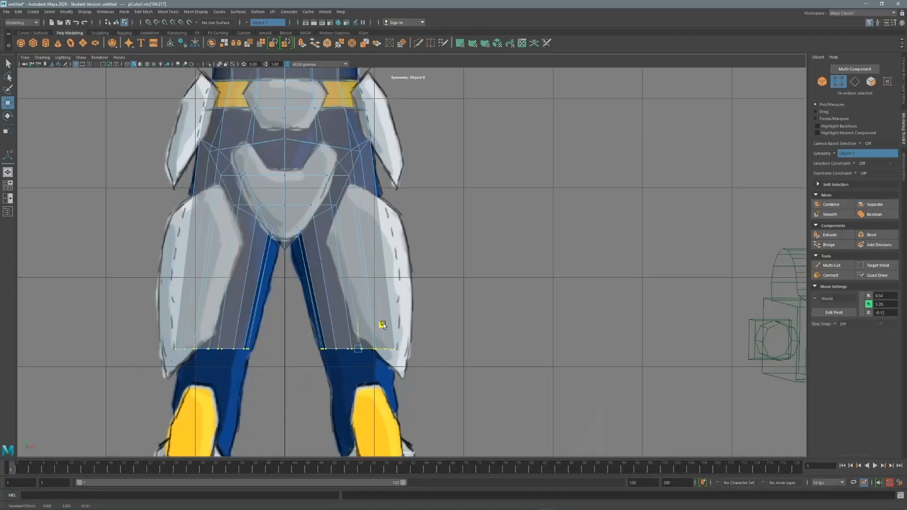
# Step: Move the leg-end vertices down and outward to the knees and tilt them slightly to match the knee line
pyautogui.keyDown('alt'); pyautogui.moveTo(382, 295); pyautogui.dragTo(377, 170, button='middle'); pyautogui.keyUp('alt')
pyautogui.keyDown('alt'); pyautogui.moveTo(371, 203); pyautogui.dragTo(396, 186, button='right'); pyautogui.keyUp('alt')
pyautogui.moveTo(381, 186)
pyautogui.keyDown('alt'); pyautogui.mouseDown(button='middle')
pyautogui.moveTo(380, 217)
pyautogui.moveTo(381, 103)
pyautogui.moveTo(382, 192)
pyautogui.mouseUp(button='middle'); pyautogui.keyUp('alt')
pyautogui.moveTo(381, 192); pyautogui.dragTo(410, 291)
pyautogui.press('r')
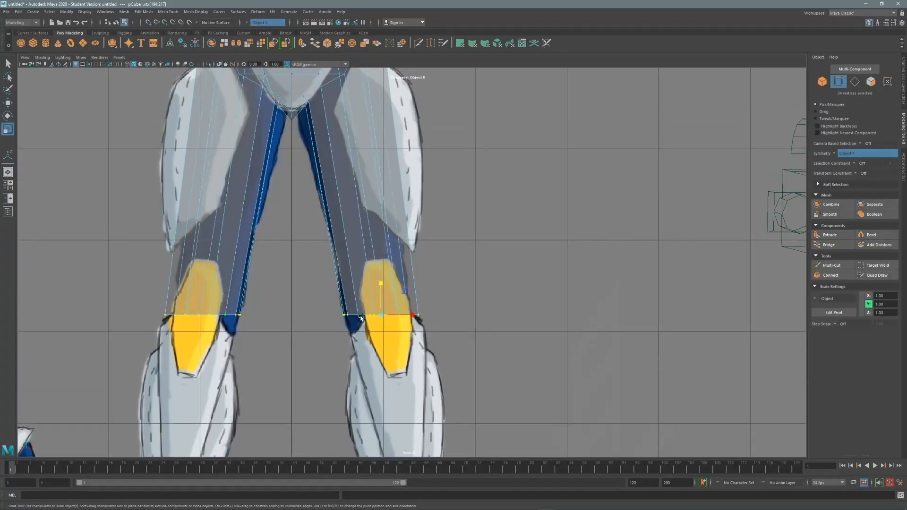
pyautogui.press('e')
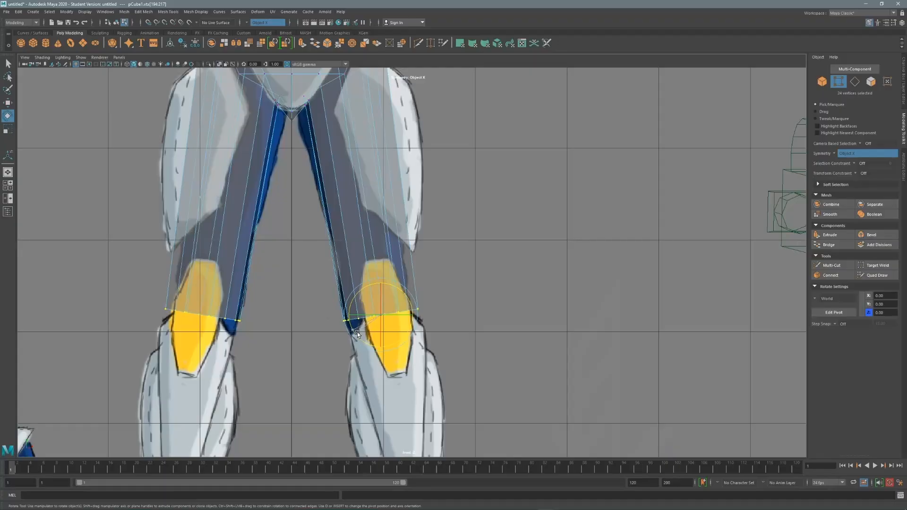
# Step: In the perspective view, circularize the selected vertices at the lower ends of both legs
pyautogui.press('space')
pyautogui.press('space')
pyautogui.keyDown('alt'); pyautogui.moveTo(499, 280); pyautogui.dragTo(399, 257); pyautogui.keyUp('alt')
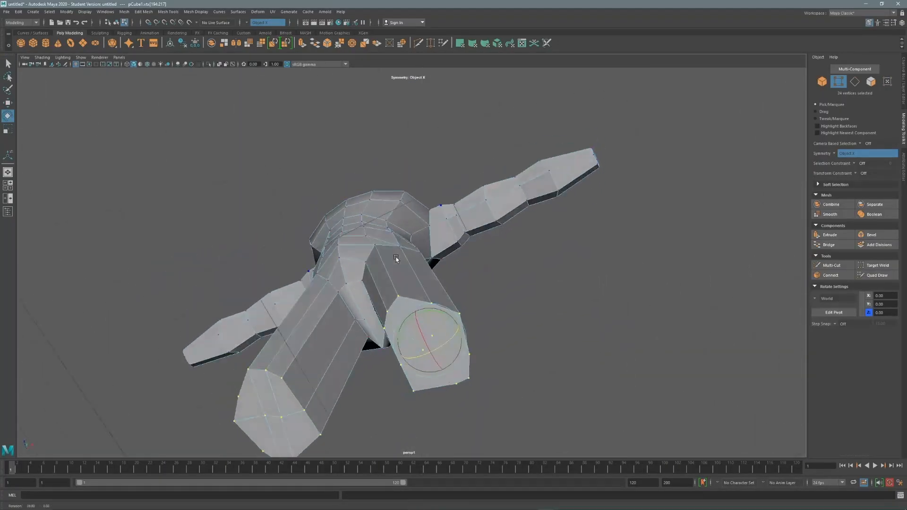
pyautogui.press('space')
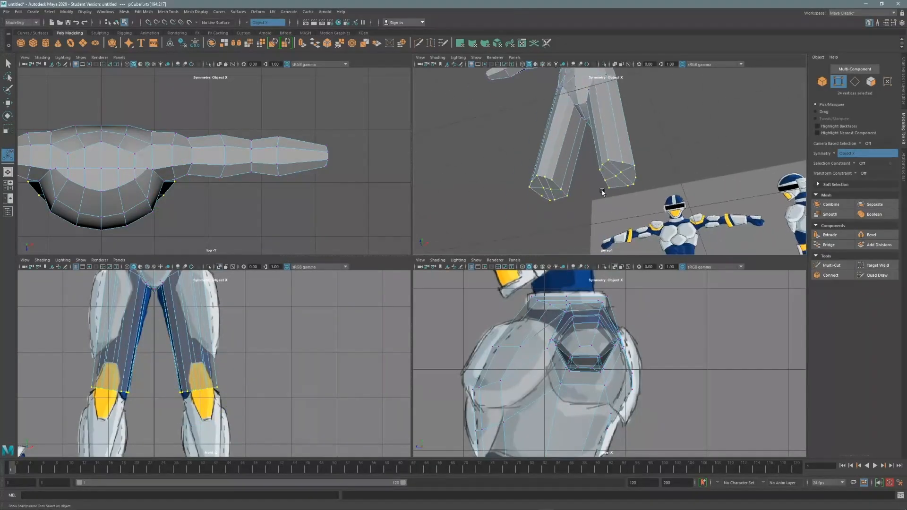
pyautogui.press('space')
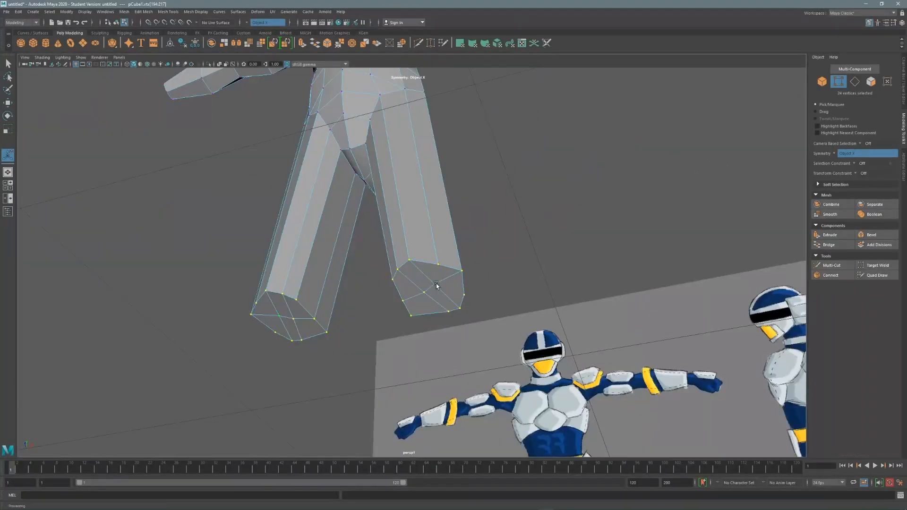
pyautogui.press('g')
pyautogui.keyDown('alt'); pyautogui.moveTo(395, 225); pyautogui.dragTo(399, 194); pyautogui.keyUp('alt')
# Step: Select the stray inner vertex on the leg's end cap and reposition it within the cap
pyautogui.press('q')
pyautogui.press('F11')
pyautogui.click(381, 271)
pyautogui.click(838, 82)
pyautogui.click(388, 220)
pyautogui.press('w')
pyautogui.click(405, 203)
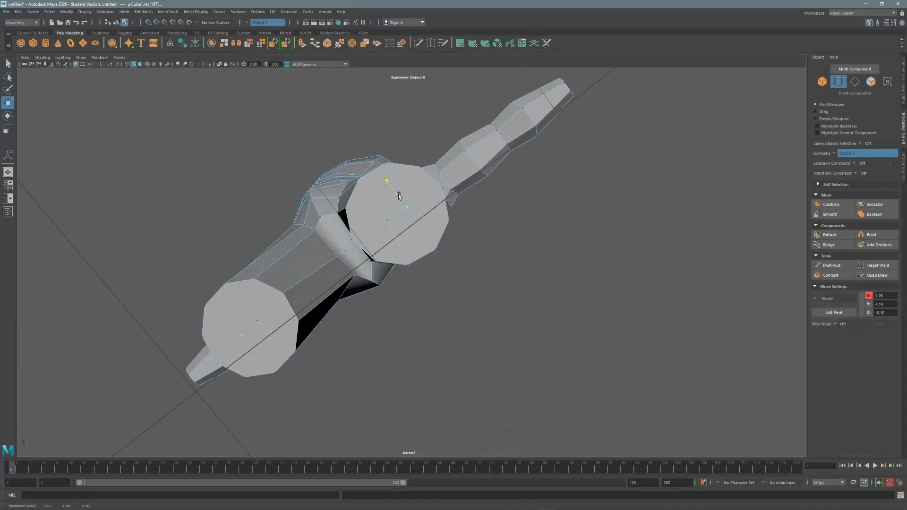
# Step: Select all the end-cap faces at the bottom of both legs
pyautogui.click(870, 82)
pyautogui.keyDown('alt'); pyautogui.moveTo(442, 222); pyautogui.dragTo(432, 217); pyautogui.keyUp('alt')
pyautogui.click(418, 192)
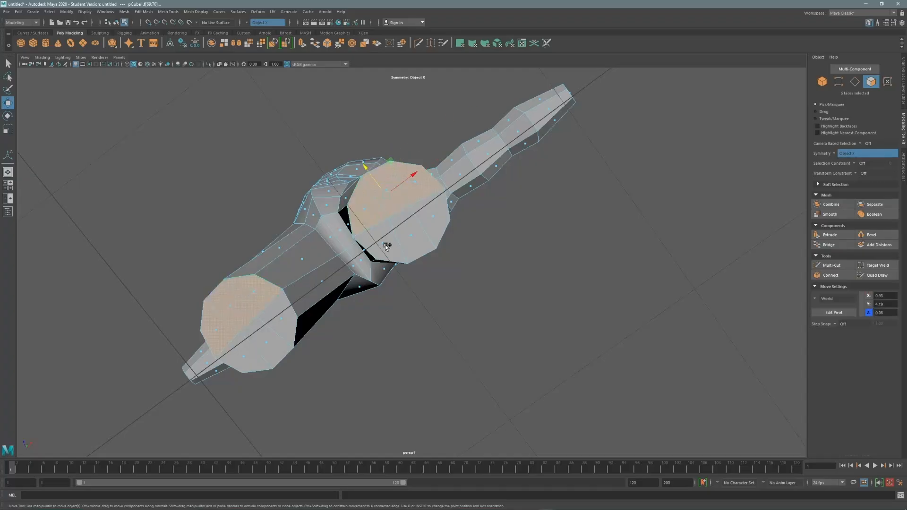
pyautogui.click(478, 233)
pyautogui.keyDown('alt'); pyautogui.moveTo(478, 233); pyautogui.dragTo(444, 229); pyautogui.keyUp('alt')
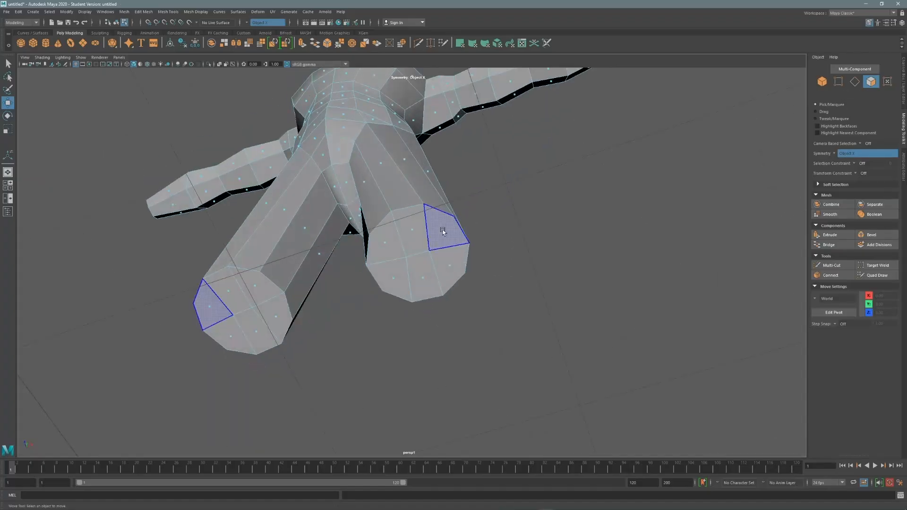
pyautogui.click(444, 228)
pyautogui.keyDown('shift'); pyautogui.click(414, 216); pyautogui.keyUp('shift')
pyautogui.keyDown('shift'); pyautogui.click(390, 243); pyautogui.keyUp('shift')
pyautogui.keyDown('shift'); pyautogui.click(391, 278); pyautogui.keyUp('shift')
pyautogui.keyDown('shift'); pyautogui.click(428, 276); pyautogui.keyUp('shift')
pyautogui.keyDown('shift'); pyautogui.click(449, 265); pyautogui.keyUp('shift')
# Step: In the front view, select the vertices at the leg ends and scale them flat vertically
pyautogui.press('space')
pyautogui.press('space')
pyautogui.keyDown('alt'); pyautogui.moveTo(349, 261); pyautogui.dragTo(298, 274, button='middle'); pyautogui.keyUp('alt')
pyautogui.scroll(1, 298, 274)
pyautogui.click(838, 81)
pyautogui.press('q')
pyautogui.moveTo(257, 364); pyautogui.dragTo(377, 323)
pyautogui.press('w')
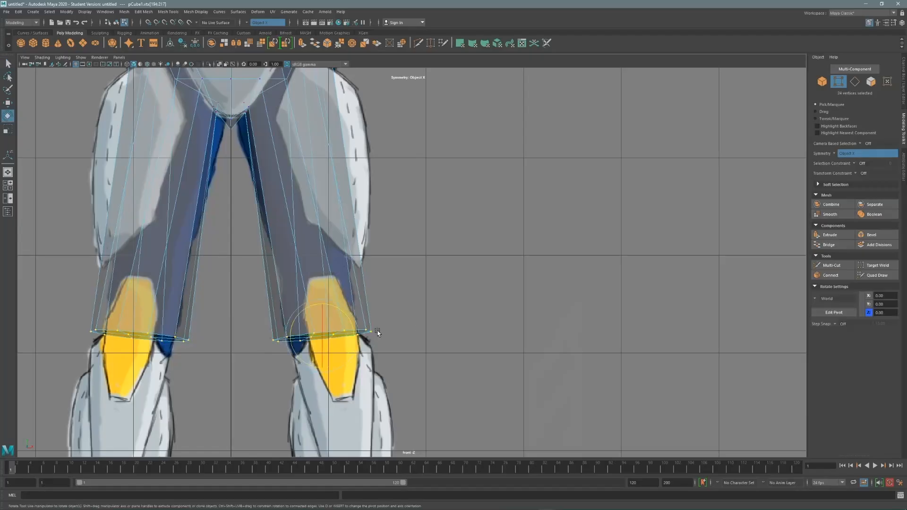
pyautogui.press('e')
pyautogui.press('r')
pyautogui.moveTo(323, 306); pyautogui.dragTo(322, 338)
# Step: Move, rotate and scale the leg-end vertices to match the slant and width above the reference knees
pyautogui.press('w')
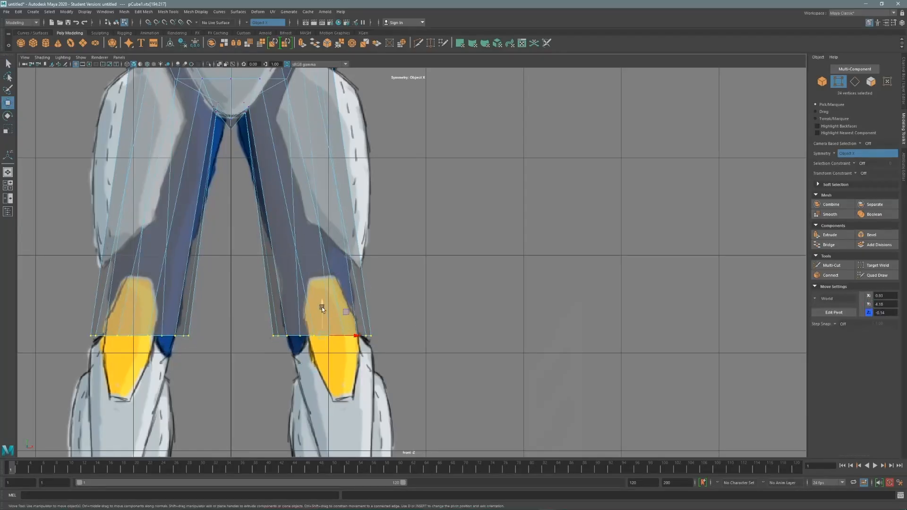
pyautogui.moveTo(322, 307); pyautogui.dragTo(319, 330)
pyautogui.press('r')
pyautogui.hotkey('ctrl', 'z')
pyautogui.press('e')
pyautogui.press('w')
pyautogui.press('r')
# Step: Add edge loops across the thighs with Multi-Cut and scale the upper thigh loop to fit the reference
pyautogui.keyDown('alt'); pyautogui.moveTo(391, 193); pyautogui.dragTo(389, 257, button='middle'); pyautogui.keyUp('alt')
pyautogui.click(831, 265)
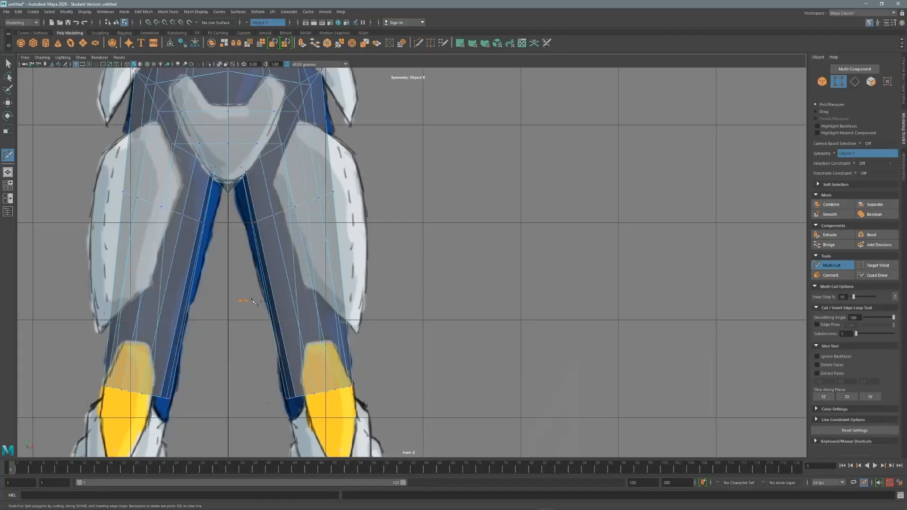
pyautogui.press('q')
pyautogui.moveTo(233, 247); pyautogui.dragTo(365, 192)
pyautogui.press('r')
pyautogui.moveTo(292, 207)
pyautogui.mouseDown()
pyautogui.moveTo(312, 203)
pyautogui.moveTo(322, 183)
pyautogui.moveTo(299, 204)
pyautogui.mouseUp()
pyautogui.press('w')
pyautogui.press('r')
# Step: Scale the lower thigh vertex row to match the reference leg's width and angle
pyautogui.press('q')
pyautogui.moveTo(253, 318); pyautogui.dragTo(359, 277)
pyautogui.press('e')
pyautogui.press('r')
pyautogui.moveTo(305, 292); pyautogui.dragTo(336, 265)
pyautogui.press('w')
pyautogui.press('q')
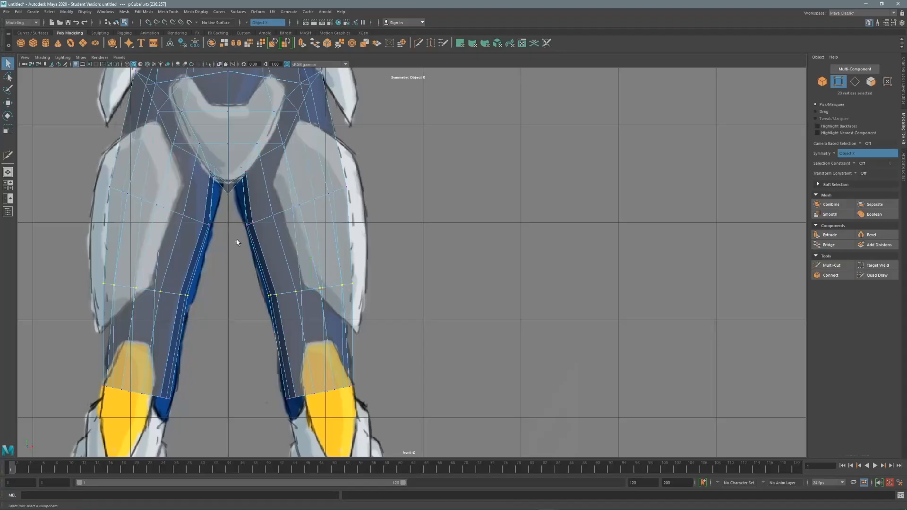
# Step: Adjust the upper thigh vertex row sideways and move the crotch vertices vertically to match the reference
pyautogui.press('w')
pyautogui.moveTo(372, 185); pyautogui.dragTo(326, 184)
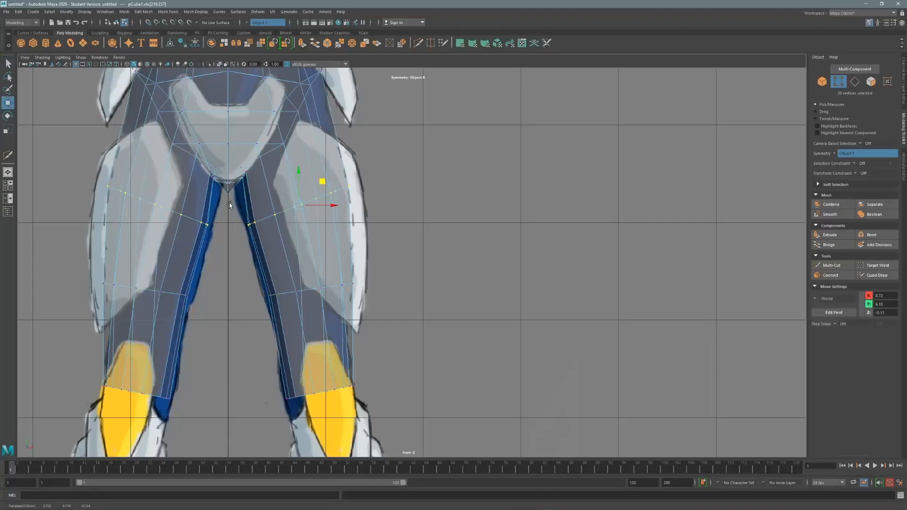
pyautogui.press('q')
pyautogui.moveTo(224, 205); pyautogui.dragTo(229, 155)
pyautogui.press('w')
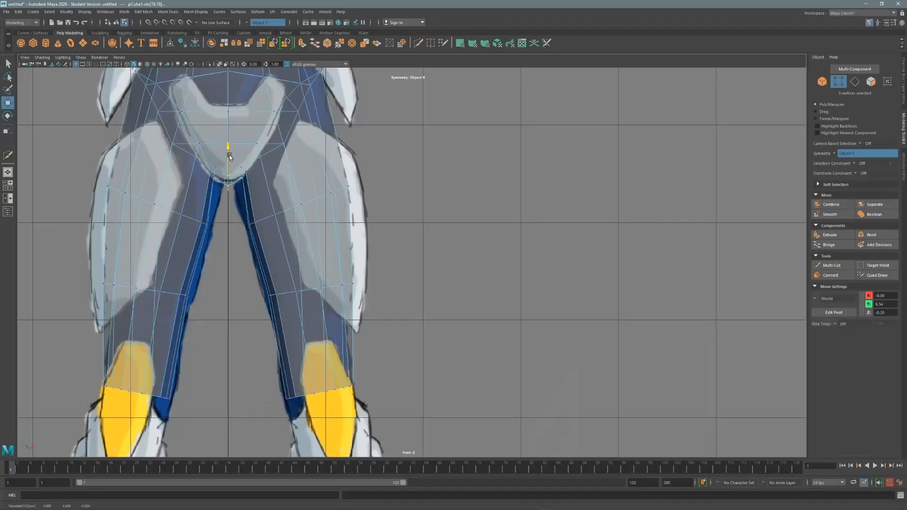
# Step: Extrude the leg-end faces and move them down over the reference knee guards
pyautogui.keyDown('alt'); pyautogui.moveTo(259, 397); pyautogui.dragTo(226, 166, button='middle'); pyautogui.keyUp('alt')
pyautogui.click(870, 81)
pyautogui.keyDown('alt'); pyautogui.moveTo(390, 211); pyautogui.dragTo(467, 192, button='middle'); pyautogui.keyUp('alt')
pyautogui.scroll(-4, 462, 193)
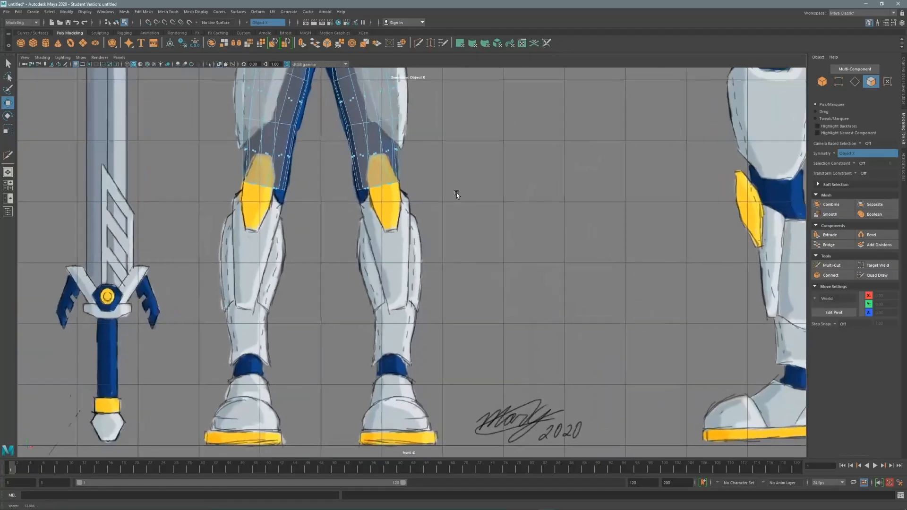
pyautogui.scroll(2, 456, 193)
pyautogui.keyDown('shift'); pyautogui.moveTo(376, 134); pyautogui.dragTo(364, 205, button='right'); pyautogui.keyUp('shift')
pyautogui.hotkey('ctrl', 'z')
pyautogui.moveTo(370, 144); pyautogui.dragTo(414, 219)
pyautogui.press('e')
pyautogui.press('w')
# Step: Scale the new leg-end vertices flat vertically and fit their width to the reference below the knees
pyautogui.scroll(4, 425, 183)
pyautogui.press('F9')
pyautogui.press('e')
pyautogui.press('r')
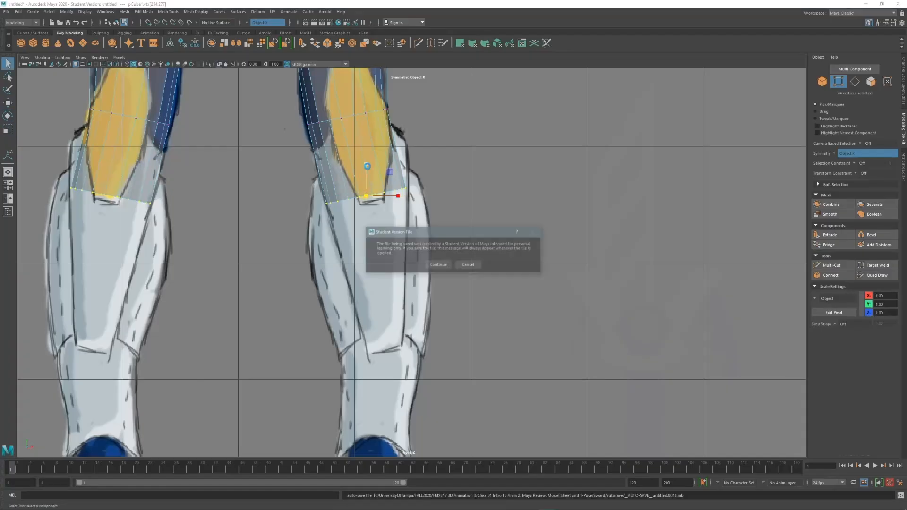
pyautogui.press('Escape')
pyautogui.moveTo(366, 162)
pyautogui.mouseDown()
pyautogui.moveTo(367, 205)
pyautogui.moveTo(364, 180)
pyautogui.mouseUp()
pyautogui.press('w')
pyautogui.press('r')
pyautogui.scroll(-5, 364, 179)
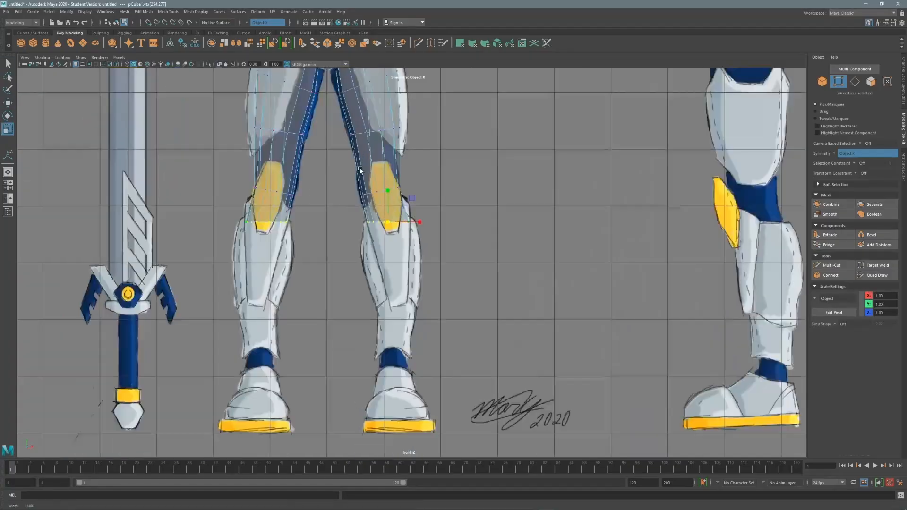
pyautogui.scroll(6, 416, 219)
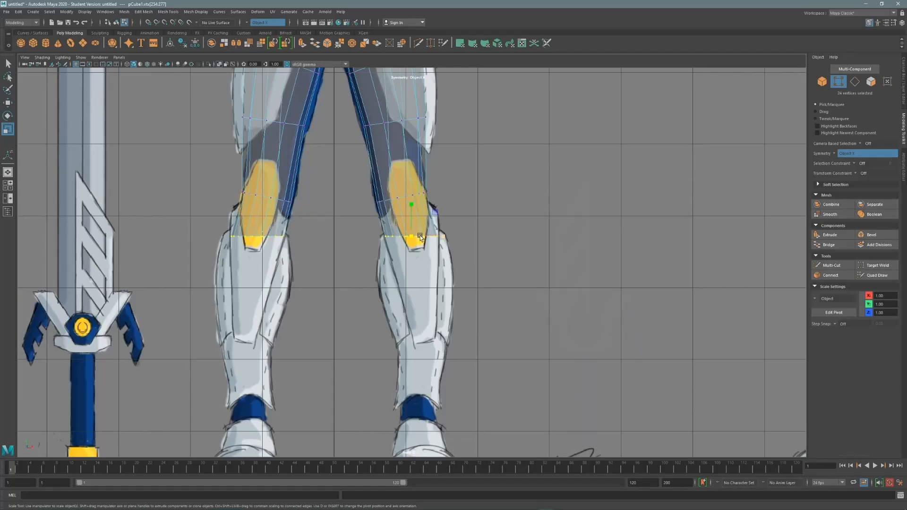
pyautogui.moveTo(439, 214)
pyautogui.mouseDown()
pyautogui.moveTo(443, 245)
pyautogui.moveTo(440, 218)
pyautogui.mouseUp()
# Step: Extrude the leg-end faces downward in successive segments to the mid-calf, the lower calf and just above the ankle
pyautogui.scroll(-2, 458, 200)
pyautogui.moveTo(420, 194); pyautogui.dragTo(421, 200, button='right')
pyautogui.hotkey('ctrl', 'e')
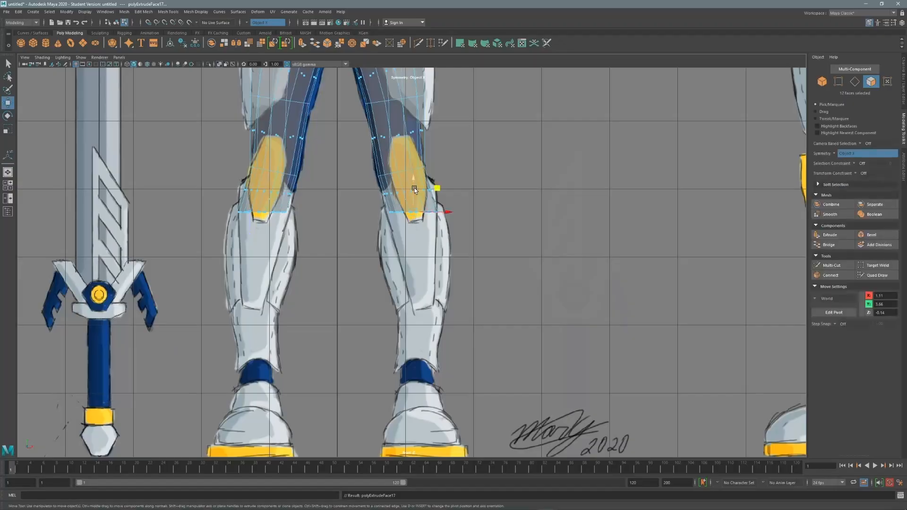
pyautogui.moveTo(420, 202); pyautogui.dragTo(419, 228)
pyautogui.keyDown('shift'); pyautogui.moveTo(419, 228); pyautogui.dragTo(420, 222, button='right'); pyautogui.keyUp('shift')
pyautogui.moveTo(419, 229); pyautogui.dragTo(415, 351)
pyautogui.hotkey('ctrl', 'e')
# Step: Position and scale the mid-calf and lower-calf vertex rows to fit the front reference's calf outline
pyautogui.click(838, 82)
pyautogui.scroll(2, 480, 208)
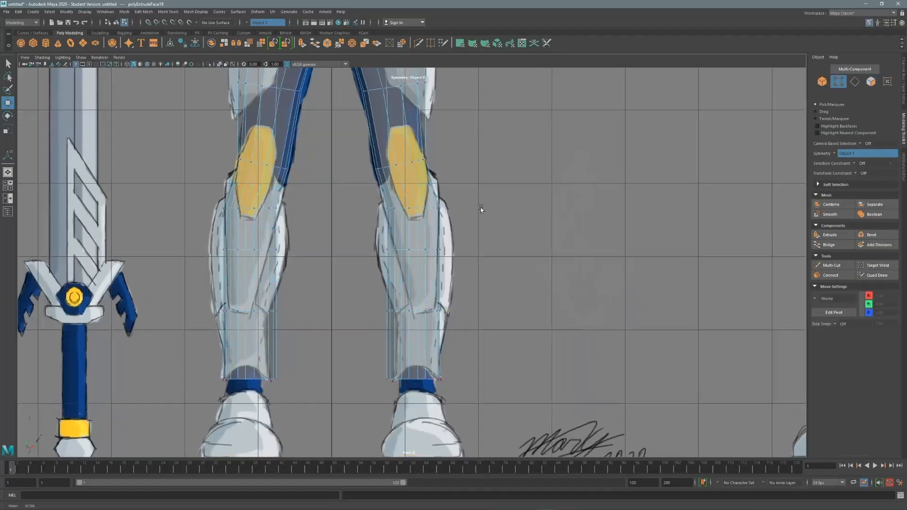
pyautogui.moveTo(371, 233); pyautogui.dragTo(425, 249)
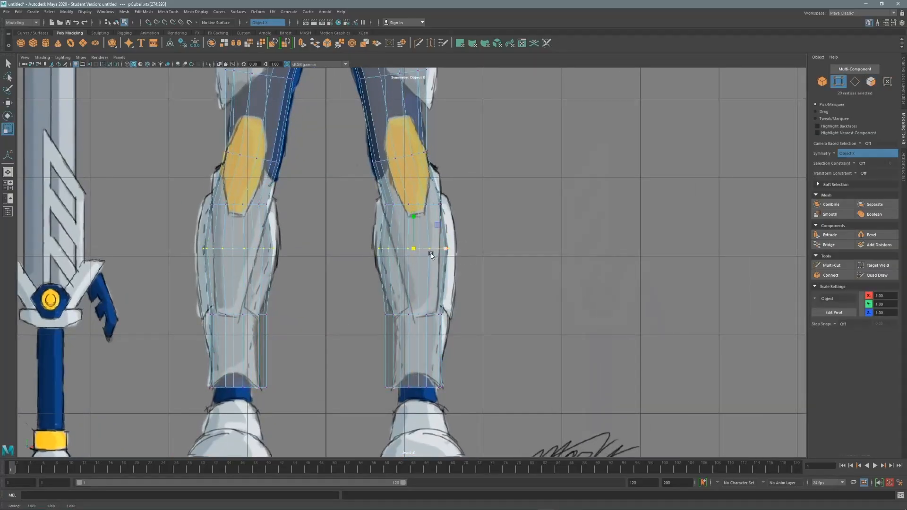
pyautogui.press('w')
pyautogui.moveTo(376, 311); pyautogui.dragTo(415, 317)
pyautogui.press('r')
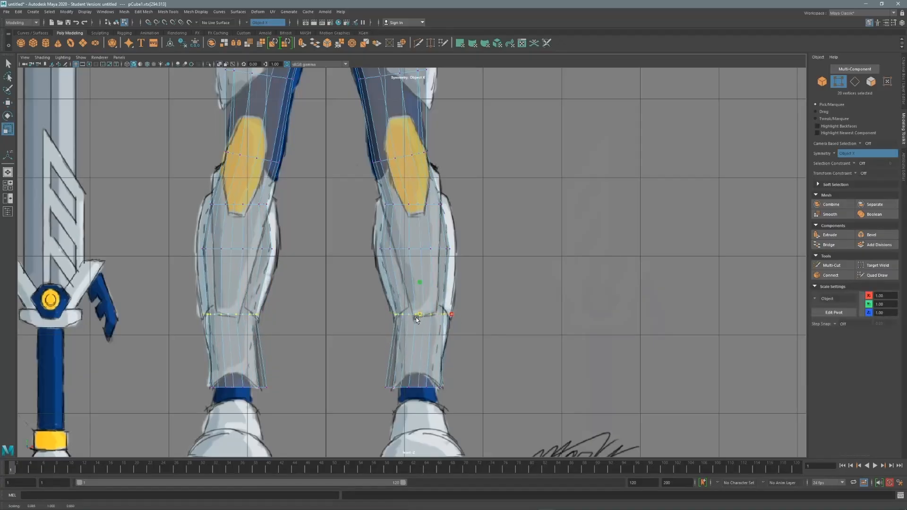
# Step: Move and narrow the bottom vertex row above the ankles to match the front reference
pyautogui.press('q')
pyautogui.keyDown('alt'); pyautogui.moveTo(386, 441); pyautogui.dragTo(386, 335, button='middle'); pyautogui.keyUp('alt')
pyautogui.press('w')
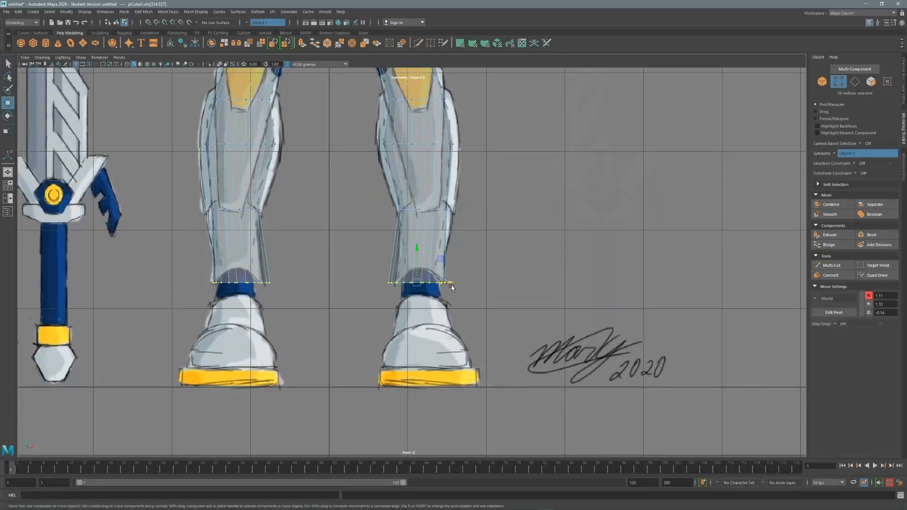
pyautogui.moveTo(451, 285); pyautogui.dragTo(405, 287)
pyautogui.press('e')
pyautogui.press('r')
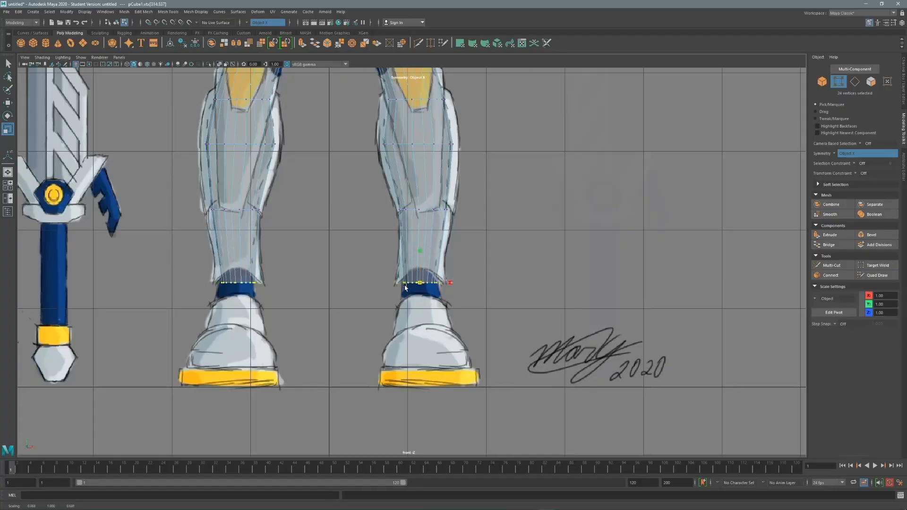
# Step: In the side view, scale the upper thigh edge loop in depth to fit the reference thigh
pyautogui.scroll(-5, 448, 231)
pyautogui.press('space')
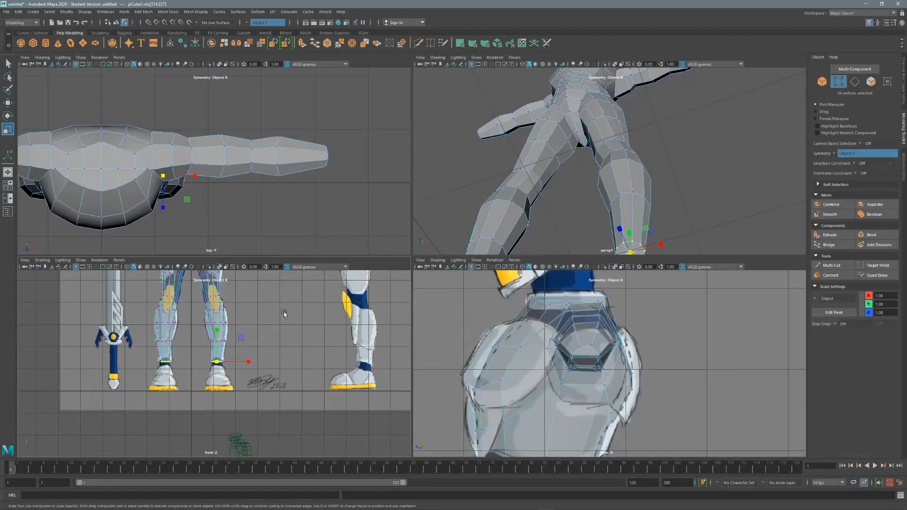
pyautogui.press('space')
pyautogui.scroll(-5, 473, 265)
pyautogui.scroll(6, 390, 248)
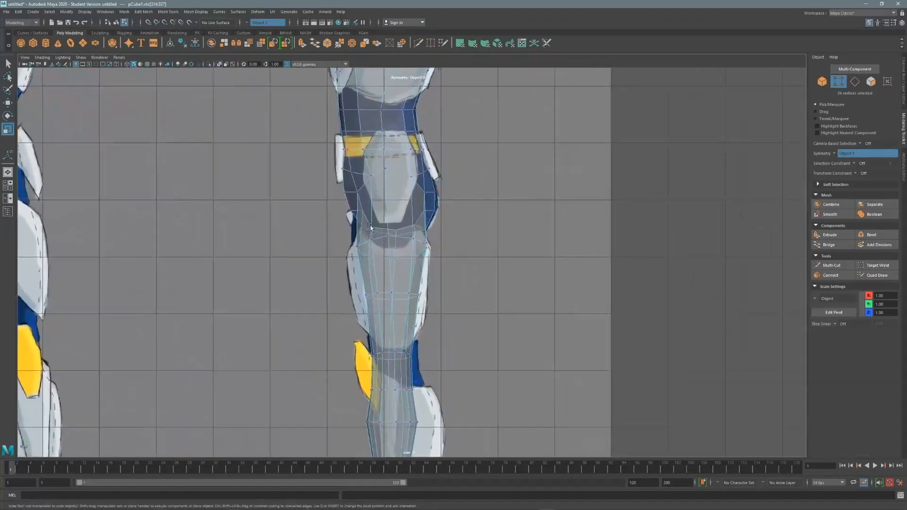
pyautogui.click(854, 83)
pyautogui.doubleClick(351, 240)
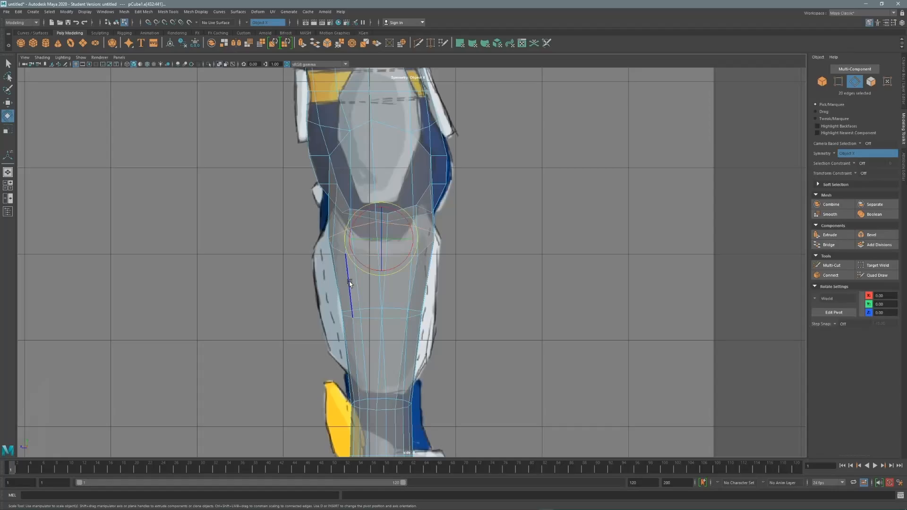
pyautogui.moveTo(351, 240); pyautogui.dragTo(351, 240)
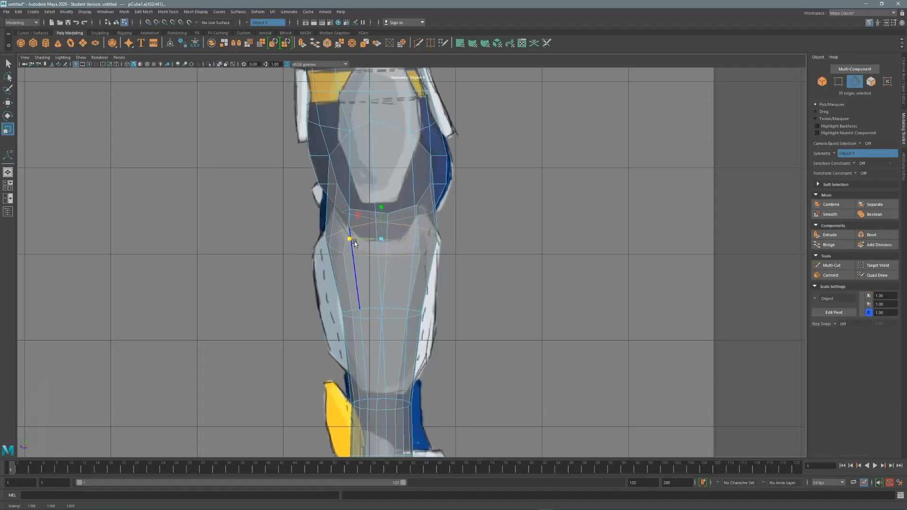
pyautogui.press('w')
# Step: Move and scale the lower-thigh and above-knee edge loops in depth to fit the side reference
pyautogui.doubleClick(375, 312)
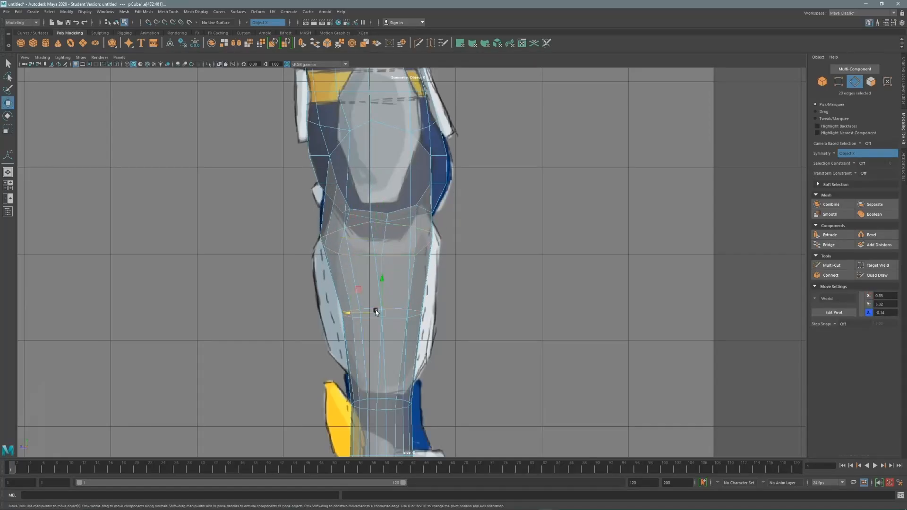
pyautogui.moveTo(353, 314); pyautogui.dragTo(338, 314)
pyautogui.press('r')
pyautogui.keyDown('alt'); pyautogui.moveTo(350, 240); pyautogui.dragTo(356, 93, button='middle'); pyautogui.keyUp('alt')
pyautogui.scroll(1, 398, 242)
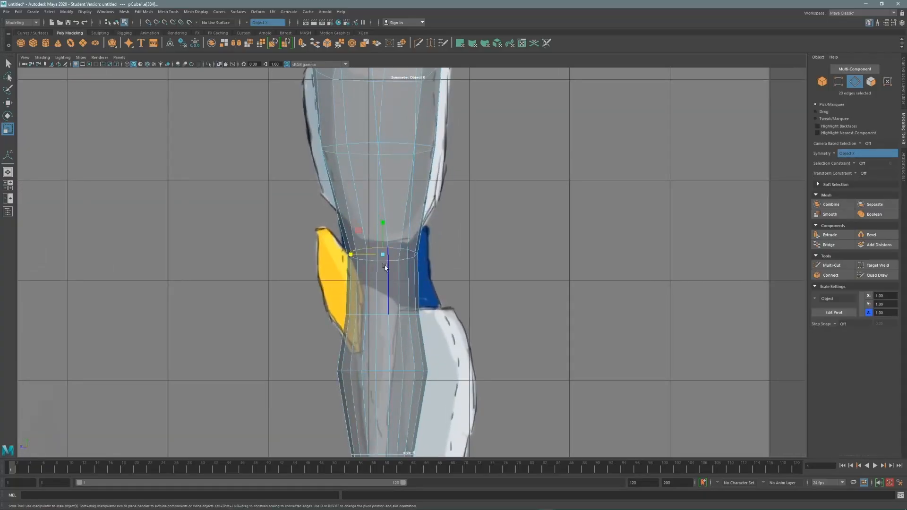
pyautogui.press('w')
pyautogui.moveTo(344, 254); pyautogui.dragTo(346, 255)
pyautogui.press('r')
# Step: Move the edge loop at the knee backward to follow the side reference
pyautogui.keyDown('alt'); pyautogui.moveTo(370, 315); pyautogui.dragTo(364, 274, button='middle'); pyautogui.keyUp('alt')
pyautogui.doubleClick(365, 274)
pyautogui.press('w')
pyautogui.moveTo(346, 274); pyautogui.dragTo(364, 278)
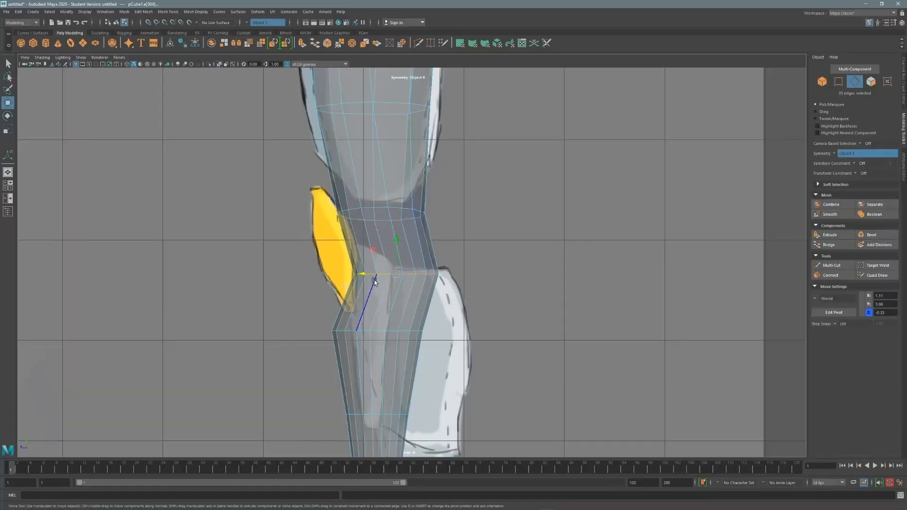
# Step: Shift the mid-calf and lower-calf edge loops backward to follow the reference shin and calf
pyautogui.keyDown('alt'); pyautogui.moveTo(374, 282); pyautogui.dragTo(355, 225, button='middle'); pyautogui.keyUp('alt')
pyautogui.moveTo(319, 224); pyautogui.dragTo(353, 226)
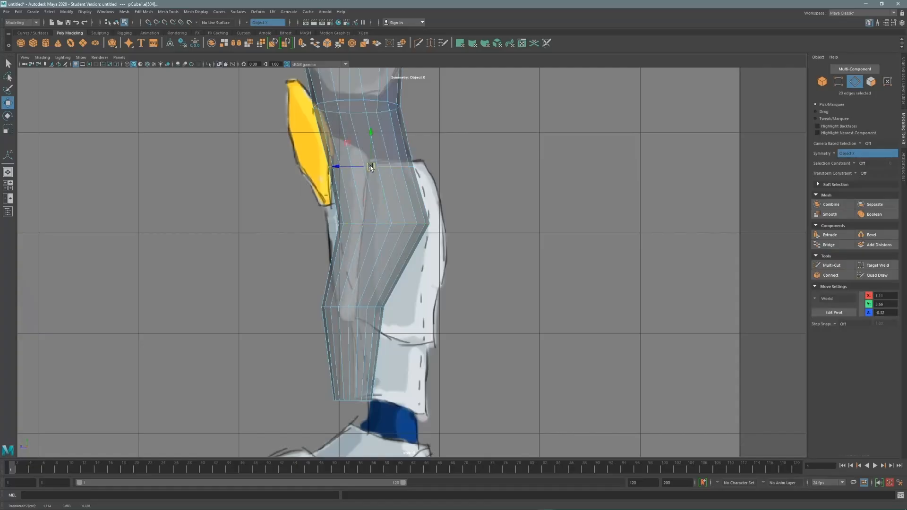
pyautogui.moveTo(371, 168); pyautogui.dragTo(344, 167)
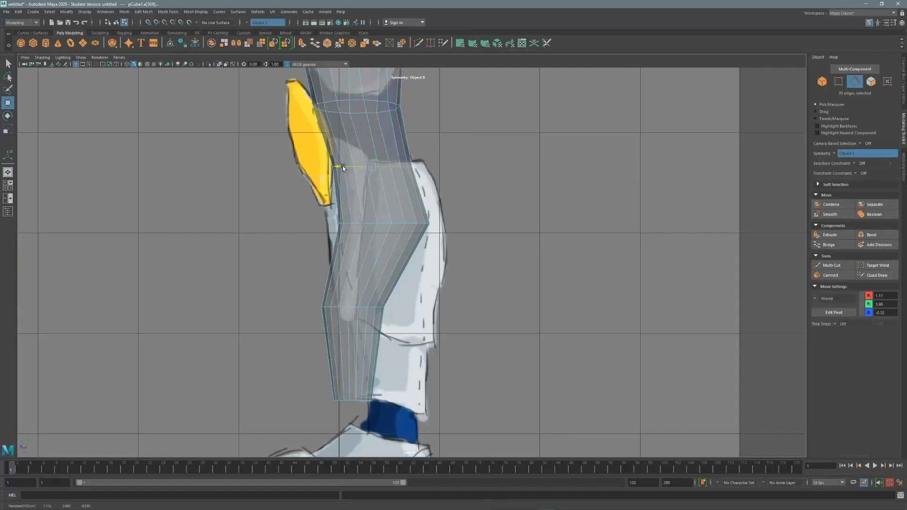
pyautogui.doubleClick(355, 307)
pyautogui.moveTo(321, 307); pyautogui.dragTo(356, 310)
# Step: Try to slide the mid-calf edge loop along the leg with the Slide Edge Tool
pyautogui.doubleClick(380, 222)
pyautogui.keyDown('shift'); pyautogui.rightClick(402, 228); pyautogui.keyUp('shift')
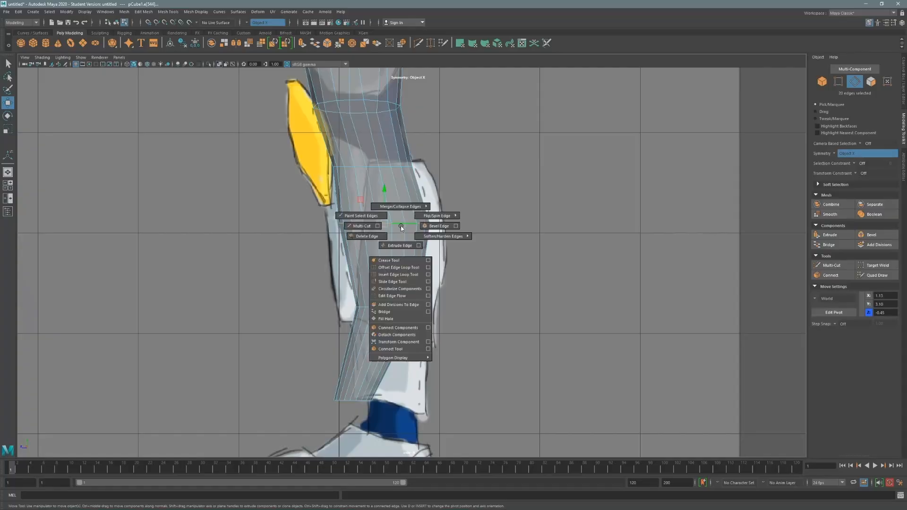
pyautogui.click(386, 281)
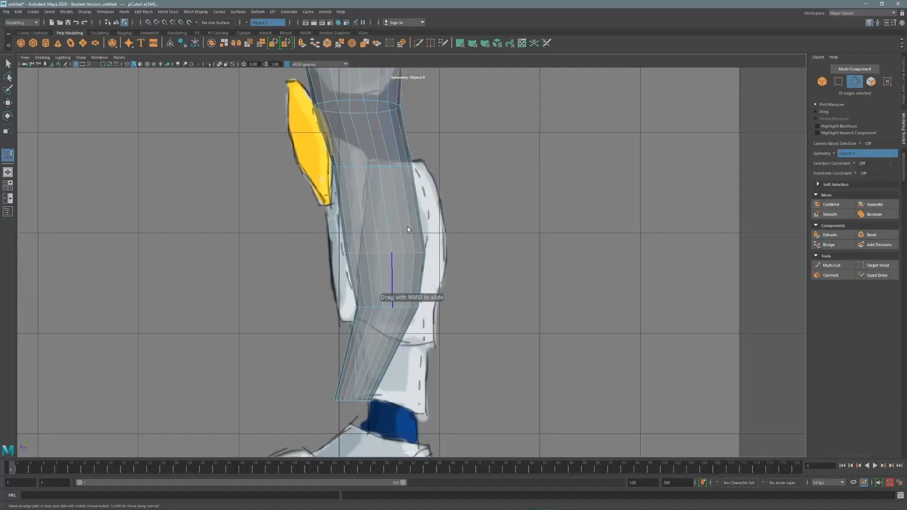
pyautogui.moveTo(400, 229); pyautogui.dragTo(398, 229, button='middle')
pyautogui.hotkey('ctrl', 'z')
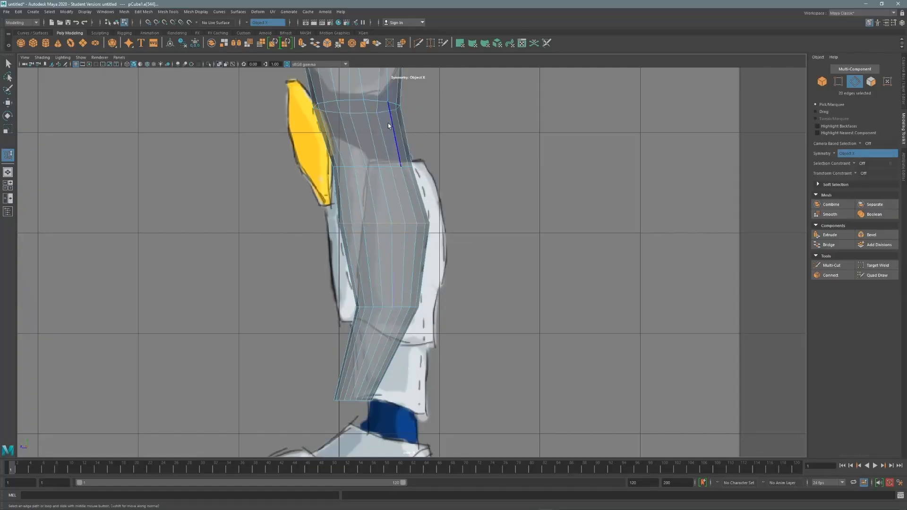
# Step: Select the vertices above the ankle, move them backward and scale them in depth to fit the side reference
pyautogui.press('q')
pyautogui.keyDown('alt'); pyautogui.moveTo(345, 392); pyautogui.dragTo(329, 281, button='middle'); pyautogui.keyUp('alt')
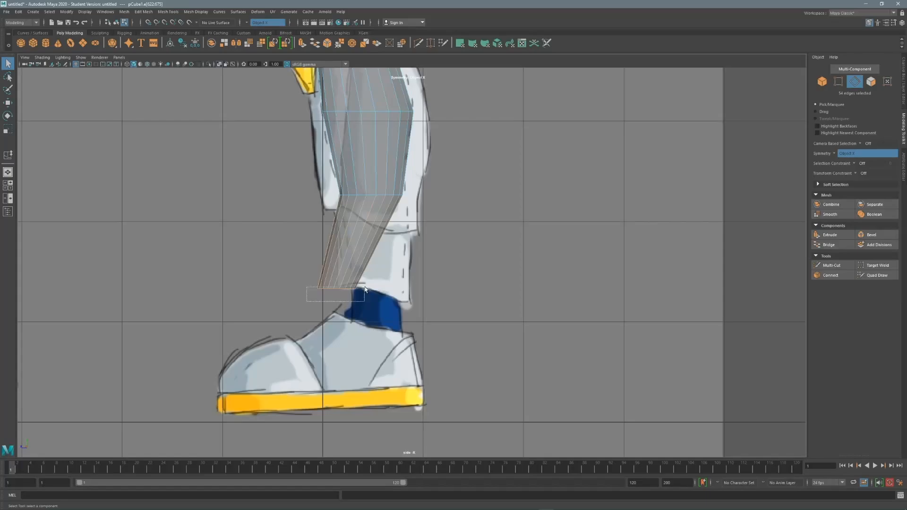
pyautogui.moveTo(365, 288); pyautogui.dragTo(365, 287)
pyautogui.moveTo(360, 265); pyautogui.dragTo(324, 265, button='right')
pyautogui.moveTo(299, 299); pyautogui.dragTo(337, 290)
pyautogui.press('w')
pyautogui.press('r')
pyautogui.keyDown('alt'); pyautogui.moveTo(395, 201); pyautogui.dragTo(355, 182, button='middle'); pyautogui.keyUp('alt')
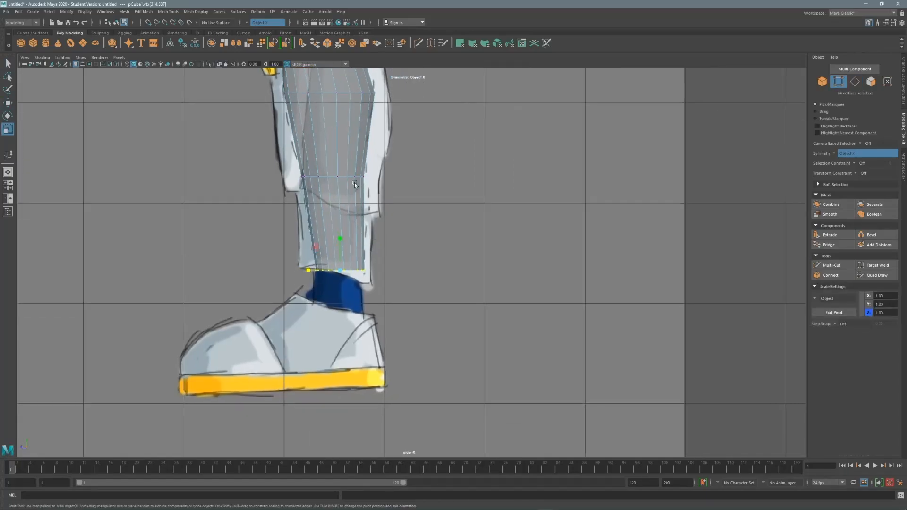
# Step: Extrude the bottom leg faces down through the blue ankle section to the boot and align them with the reference
pyautogui.keyDown('alt'); pyautogui.moveTo(343, 217); pyautogui.dragTo(372, 183, button='middle'); pyautogui.keyUp('alt')
pyautogui.keyDown('alt'); pyautogui.moveTo(395, 76); pyautogui.dragTo(381, 223, button='middle'); pyautogui.keyUp('alt')
pyautogui.keyDown('alt'); pyautogui.moveTo(359, 293); pyautogui.dragTo(363, 214, button='middle'); pyautogui.keyUp('alt')
pyautogui.moveTo(362, 214)
pyautogui.keyDown('shift'); pyautogui.mouseDown(button='right')
pyautogui.moveTo(331, 203)
pyautogui.moveTo(353, 219)
pyautogui.mouseUp(button='right'); pyautogui.keyUp('shift')
pyautogui.keyDown('alt'); pyautogui.moveTo(365, 298); pyautogui.dragTo(344, 249, button='middle'); pyautogui.keyUp('alt')
pyautogui.keyDown('shift'); pyautogui.moveTo(345, 241); pyautogui.dragTo(353, 266, button='right'); pyautogui.keyUp('shift')
pyautogui.press('w')
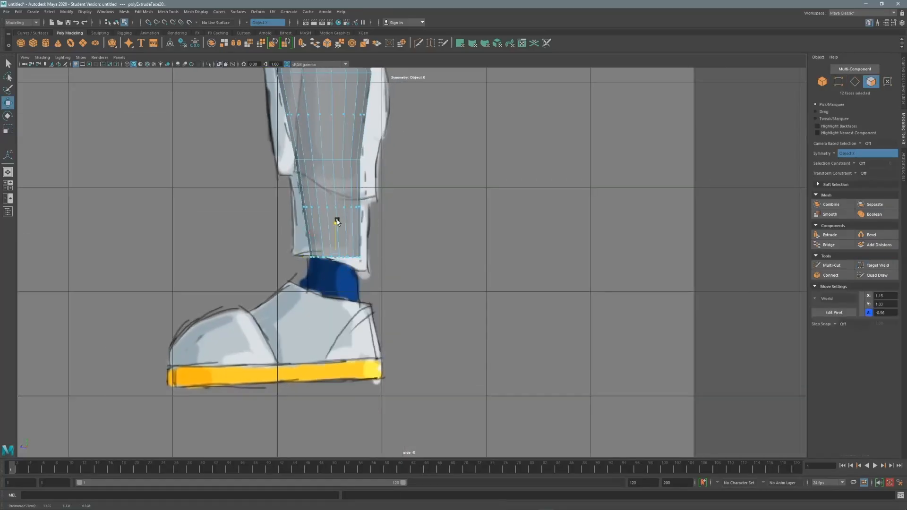
pyautogui.moveTo(336, 219); pyautogui.dragTo(341, 263)
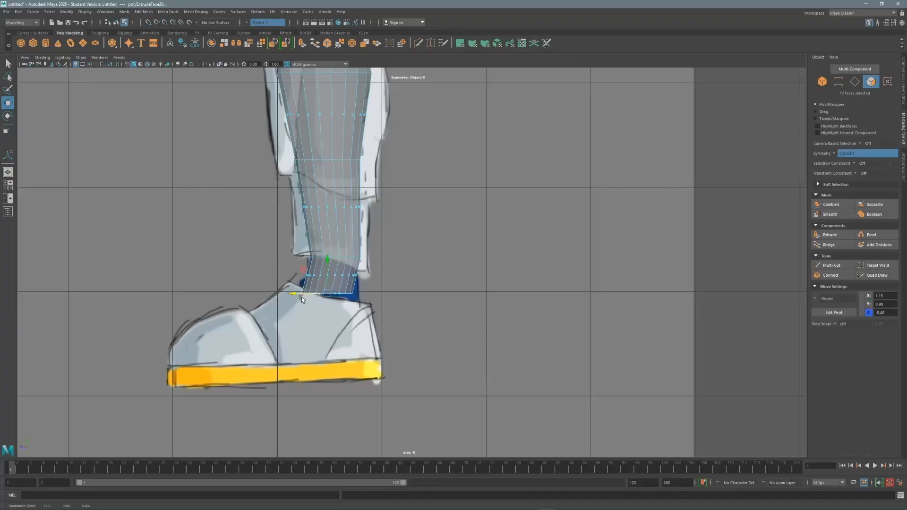
pyautogui.moveTo(298, 297); pyautogui.dragTo(339, 293)
pyautogui.press('space')
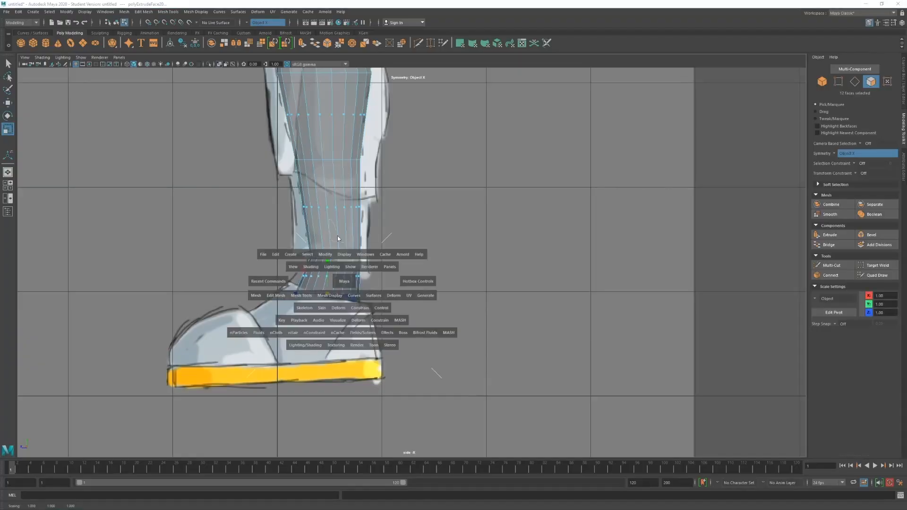
# Step: Extrude the bottom ankle faces down to the boot sole and shift them back to the heel in the side reference
pyautogui.press('space')
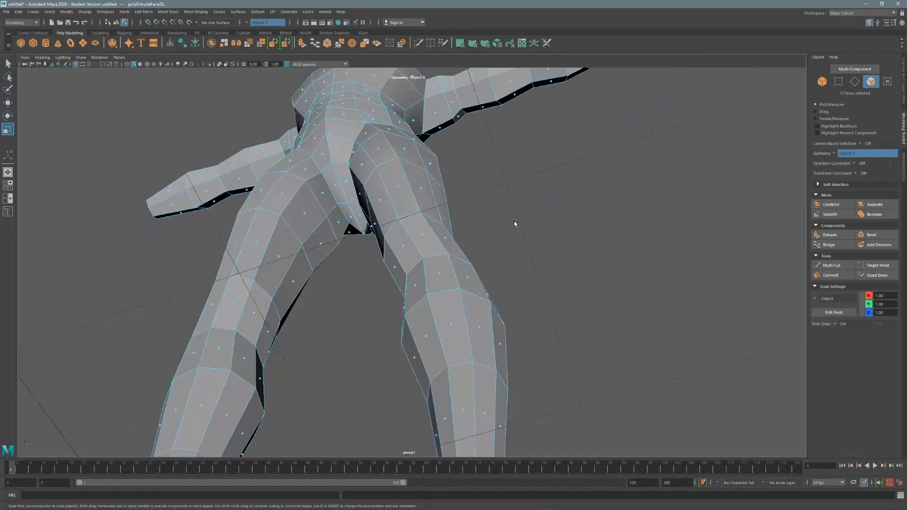
pyautogui.keyDown('alt'); pyautogui.moveTo(515, 222); pyautogui.dragTo(532, 158); pyautogui.keyUp('alt')
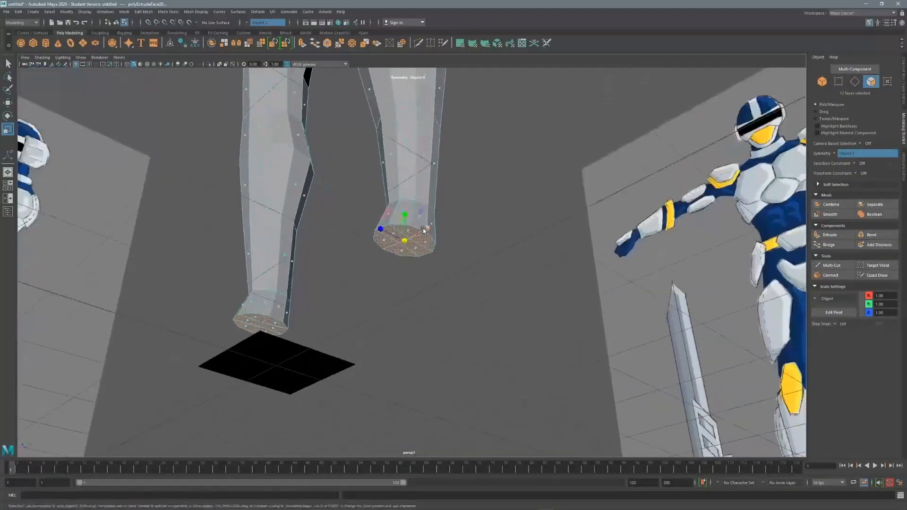
pyautogui.press('space')
pyautogui.press('space')
pyautogui.keyDown('alt'); pyautogui.moveTo(521, 241); pyautogui.dragTo(485, 265, button='middle'); pyautogui.keyUp('alt')
pyautogui.press('space')
pyautogui.press('space')
pyautogui.keyDown('alt'); pyautogui.moveTo(292, 219); pyautogui.dragTo(345, 270, button='right'); pyautogui.keyUp('alt')
pyautogui.press('w')
pyautogui.moveTo(320, 241); pyautogui.dragTo(332, 350)
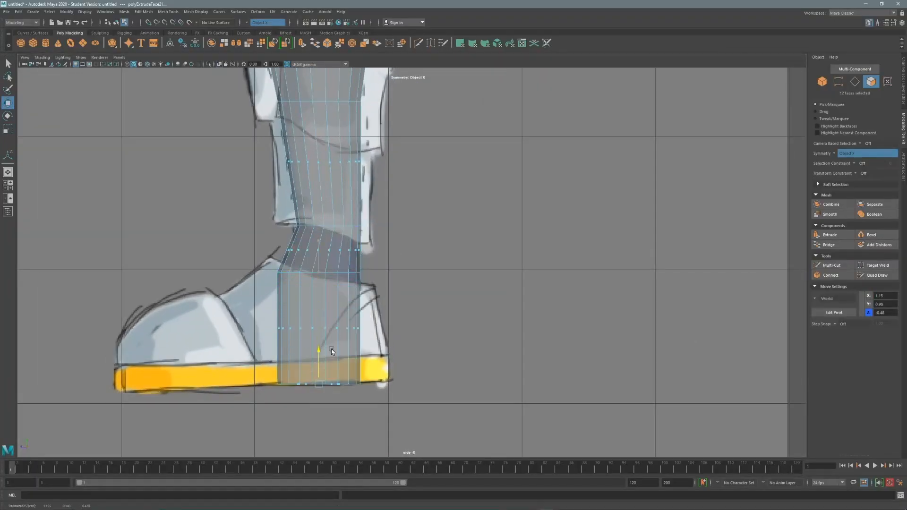
pyautogui.moveTo(286, 384); pyautogui.dragTo(310, 385)
# Step: Select the edge-loop vertices at the top of the boot, move them back and scale them in depth to fit the side reference
pyautogui.press('q')
pyautogui.moveTo(322, 308); pyautogui.dragTo(331, 286, button='right')
pyautogui.moveTo(376, 261); pyautogui.dragTo(273, 276)
pyautogui.moveTo(334, 287); pyautogui.dragTo(309, 286, button='right')
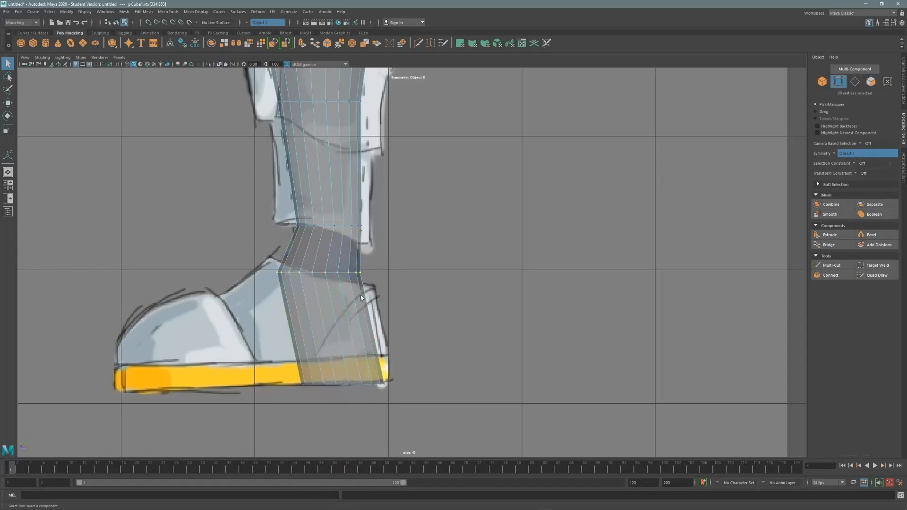
pyautogui.press('w')
pyautogui.moveTo(284, 272); pyautogui.dragTo(289, 274)
pyautogui.press('r')
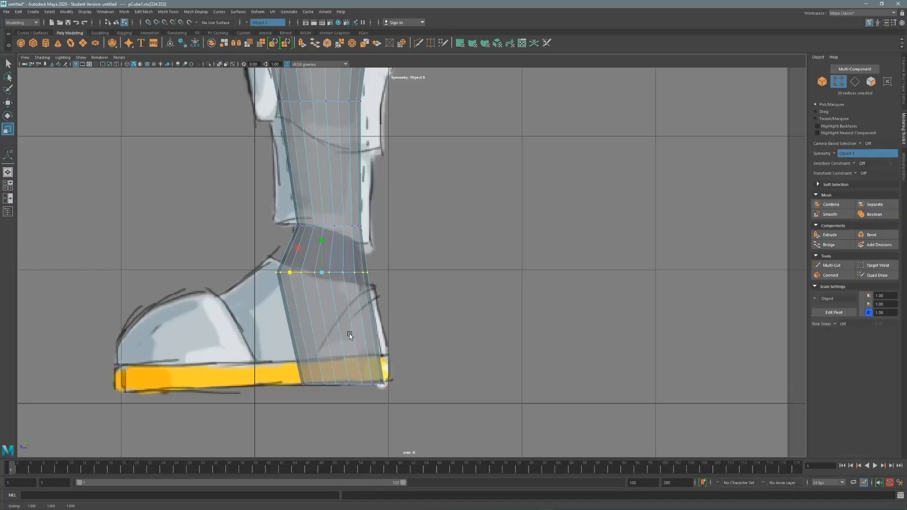
pyautogui.scroll(-2, 388, 222)
pyautogui.press('space')
pyautogui.press('space')
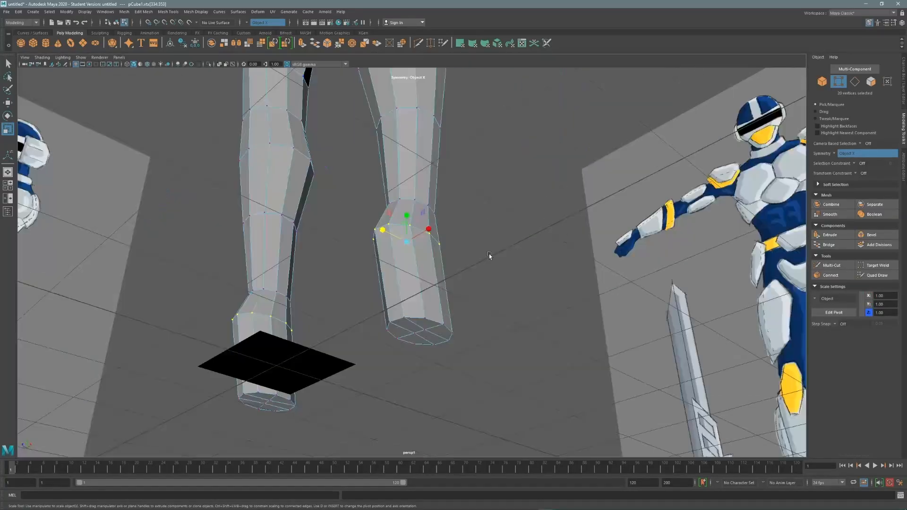
# Step: Shift the boot-top vertices sideways to line up with the ankle in the front reference
pyautogui.press('space')
pyautogui.press('space')
pyautogui.scroll(3, 364, 228)
pyautogui.scroll(2, 294, 282)
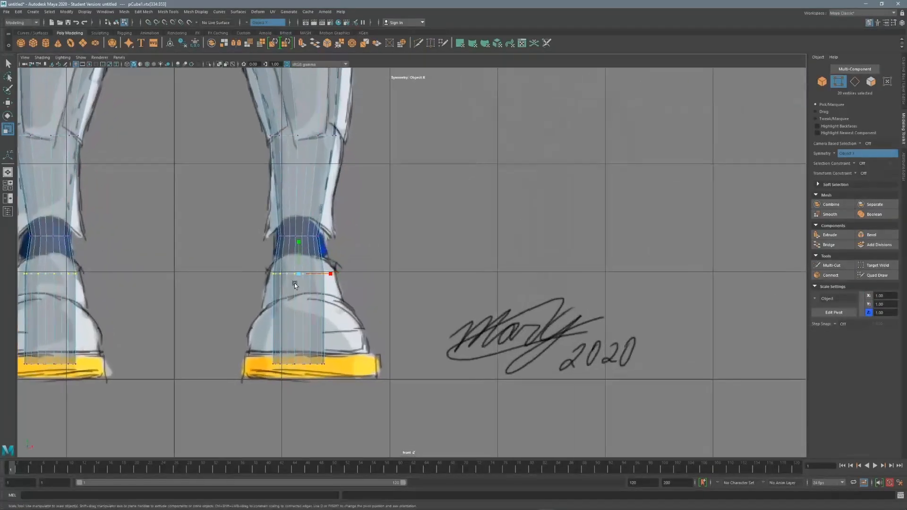
pyautogui.press('w')
pyautogui.scroll(2, 277, 285)
pyautogui.moveTo(309, 278); pyautogui.dragTo(315, 277, button='middle')
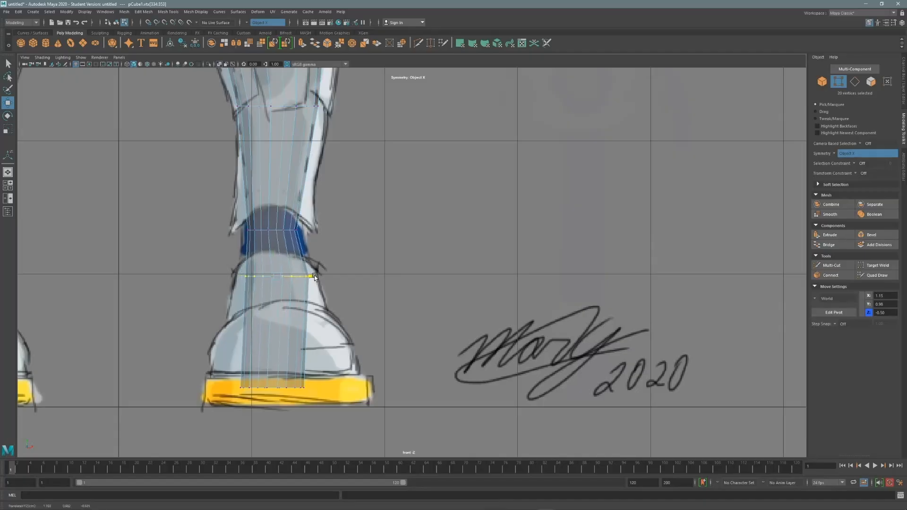
pyautogui.moveTo(310, 276); pyautogui.dragTo(314, 275)
# Step: Widen the bottom boot vertices and shift them outward to match the sole width in the front reference
pyautogui.keyDown('alt'); pyautogui.moveTo(313, 276); pyautogui.dragTo(308, 247, button='middle'); pyautogui.keyUp('alt')
pyautogui.press('q')
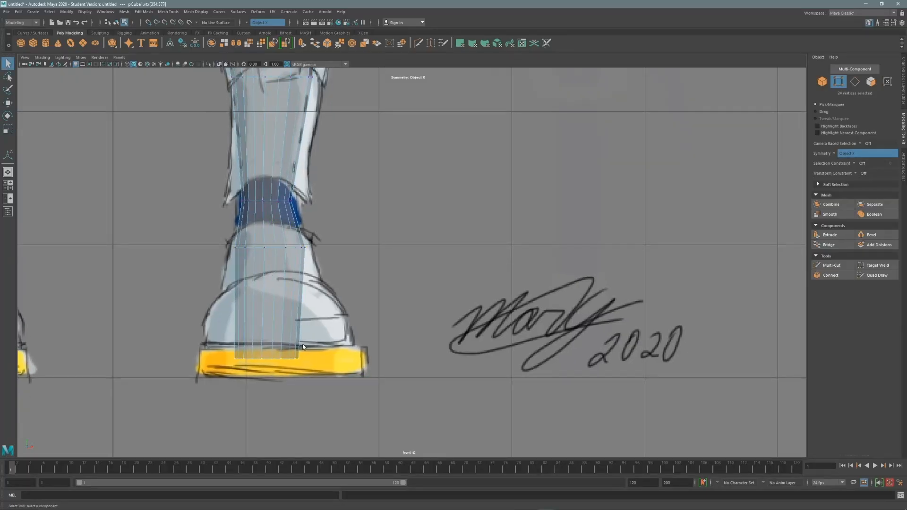
pyautogui.press('w')
pyautogui.press('e')
pyautogui.press('w')
pyautogui.press('e')
pyautogui.press('r')
pyautogui.moveTo(299, 359); pyautogui.dragTo(307, 359)
pyautogui.press('w')
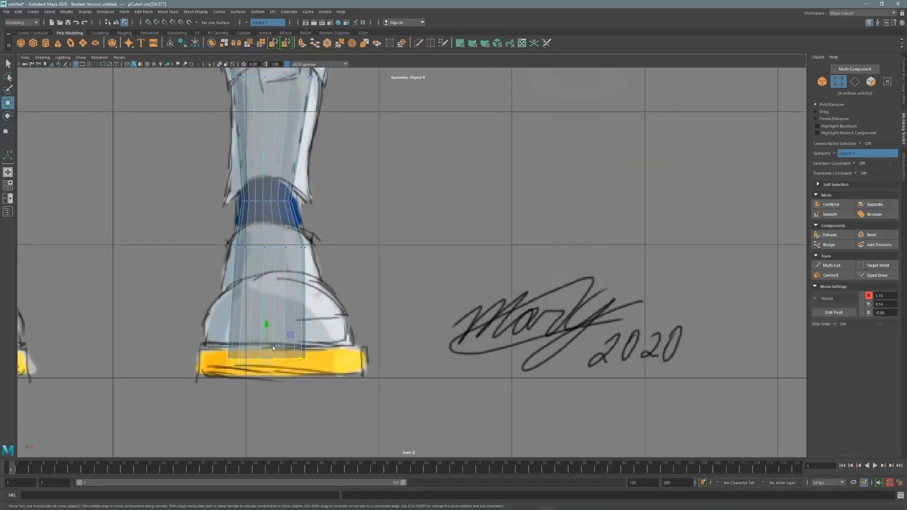
pyautogui.moveTo(302, 358); pyautogui.dragTo(346, 358, button='middle')
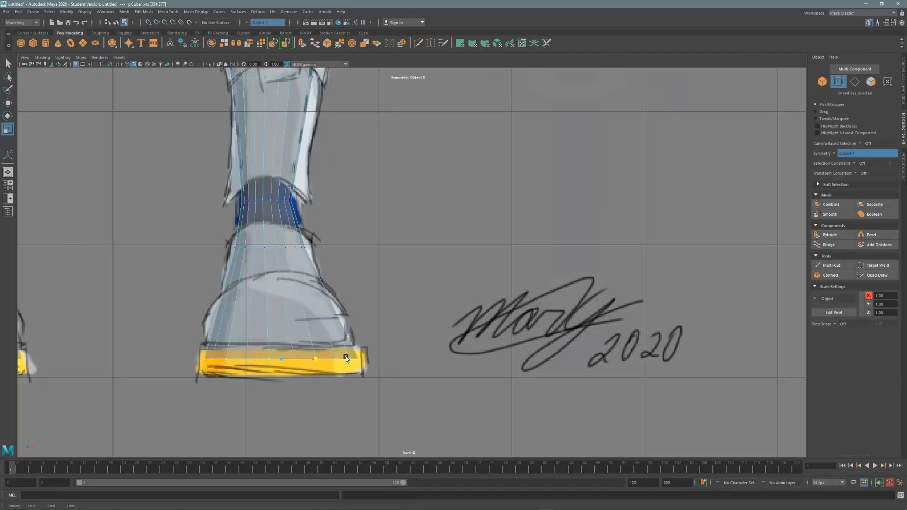
# Step: Raise the bottom boot vertices to the upper edge of the yellow sole, checking against the front and side references
pyautogui.press('w')
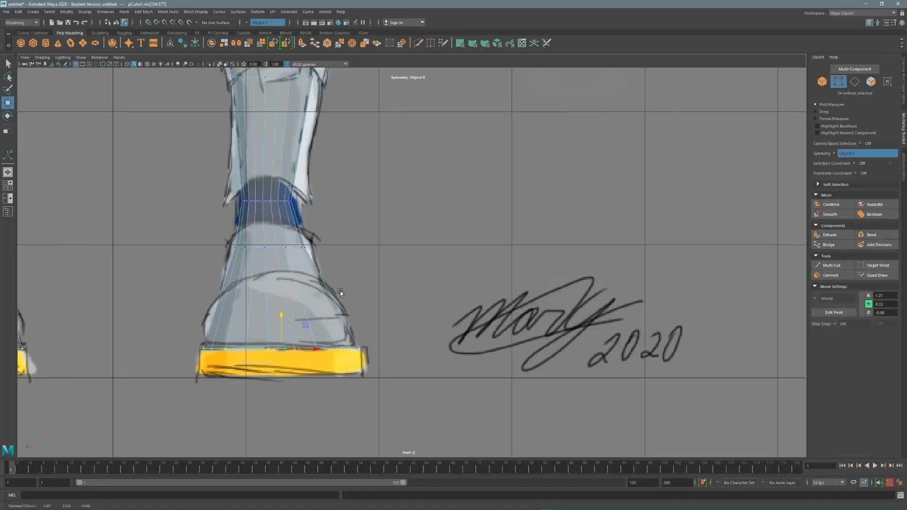
pyautogui.press('space')
pyautogui.press('space')
pyautogui.keyDown('alt'); pyautogui.moveTo(293, 312); pyautogui.dragTo(319, 325, button='right'); pyautogui.keyUp('alt')
pyautogui.moveTo(331, 332); pyautogui.dragTo(330, 328)
# Step: Select the front vertices of the boot's upper and lower loops, flatten them in depth and move them slightly back
pyautogui.press('space')
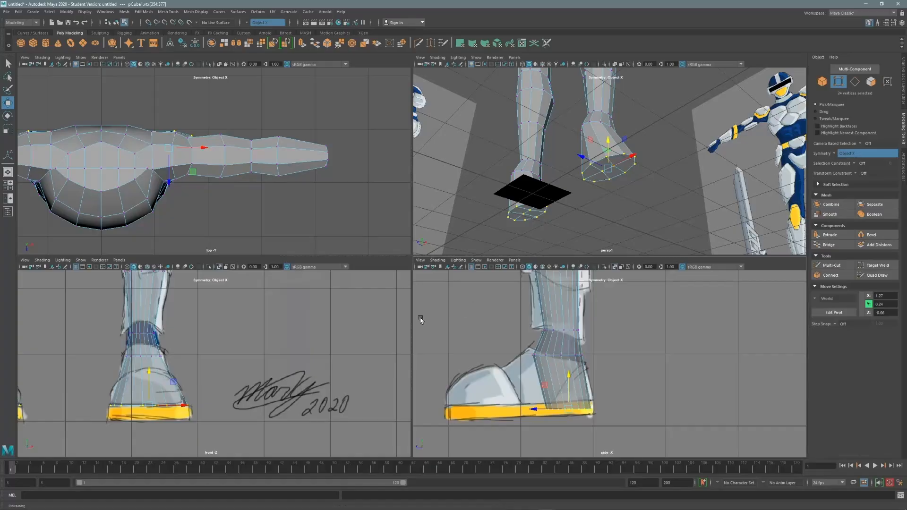
pyautogui.press('space')
pyautogui.keyDown('alt'); pyautogui.moveTo(540, 219); pyautogui.dragTo(472, 250); pyautogui.keyUp('alt')
pyautogui.click(442, 263)
pyautogui.keyDown('shift'); pyautogui.click(472, 217); pyautogui.keyUp('shift')
pyautogui.keyDown('shift'); pyautogui.click(496, 215); pyautogui.keyUp('shift')
pyautogui.keyDown('alt'); pyautogui.moveTo(494, 216); pyautogui.dragTo(428, 202); pyautogui.keyUp('alt')
pyautogui.keyDown('shift'); pyautogui.click(401, 247); pyautogui.keyUp('shift')
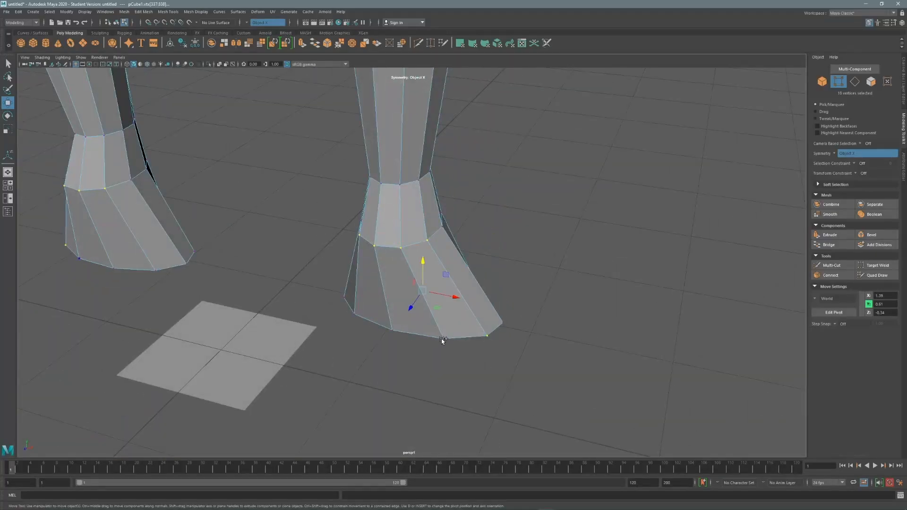
pyautogui.keyDown('shift'); pyautogui.click(357, 316); pyautogui.keyUp('shift')
pyautogui.keyDown('alt'); pyautogui.moveTo(357, 316); pyautogui.dragTo(384, 270); pyautogui.keyUp('alt')
pyautogui.press('r')
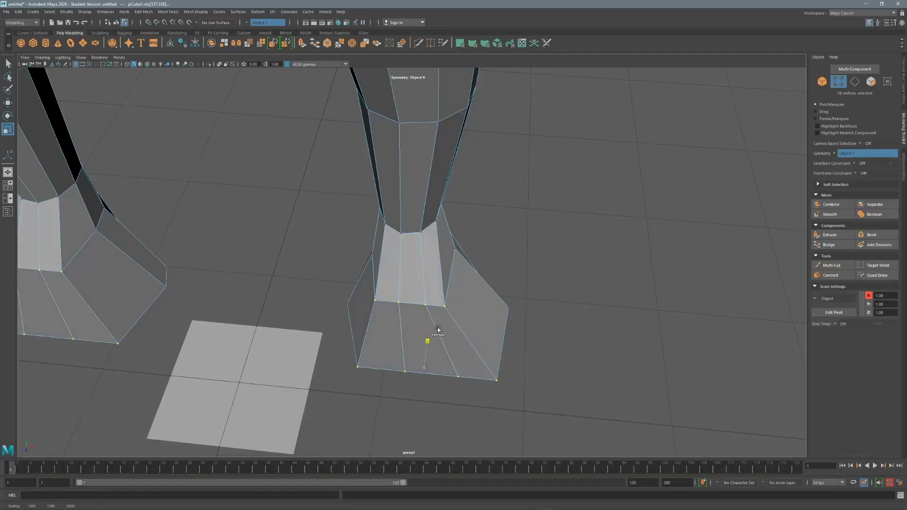
pyautogui.press('r')
pyautogui.keyDown('alt'); pyautogui.moveTo(428, 336); pyautogui.dragTo(407, 221); pyautogui.keyUp('alt')
pyautogui.press('space')
pyautogui.press('space')
pyautogui.keyDown('alt'); pyautogui.moveTo(293, 262); pyautogui.dragTo(322, 275, button='middle'); pyautogui.keyUp('alt')
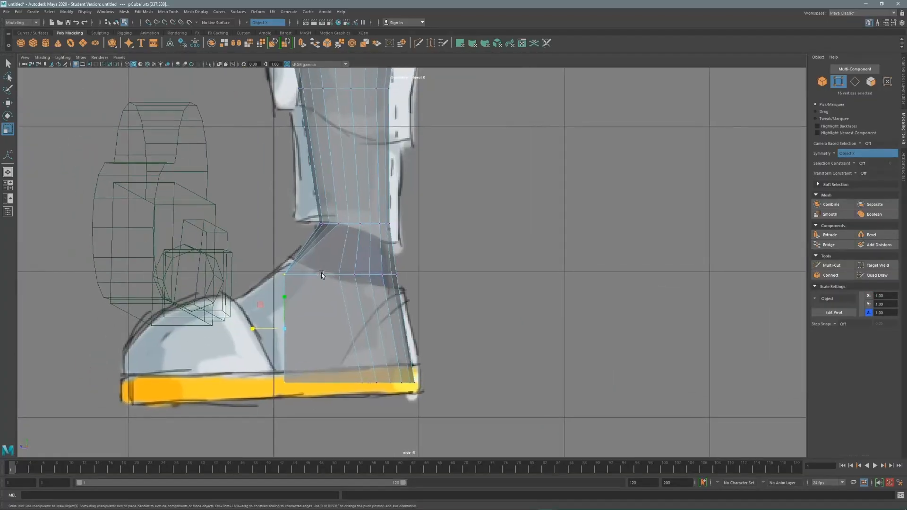
pyautogui.moveTo(252, 329); pyautogui.dragTo(275, 328)
# Step: Reposition the boot's side vertices in depth so the vertical side edges are more evenly spaced
pyautogui.press('q')
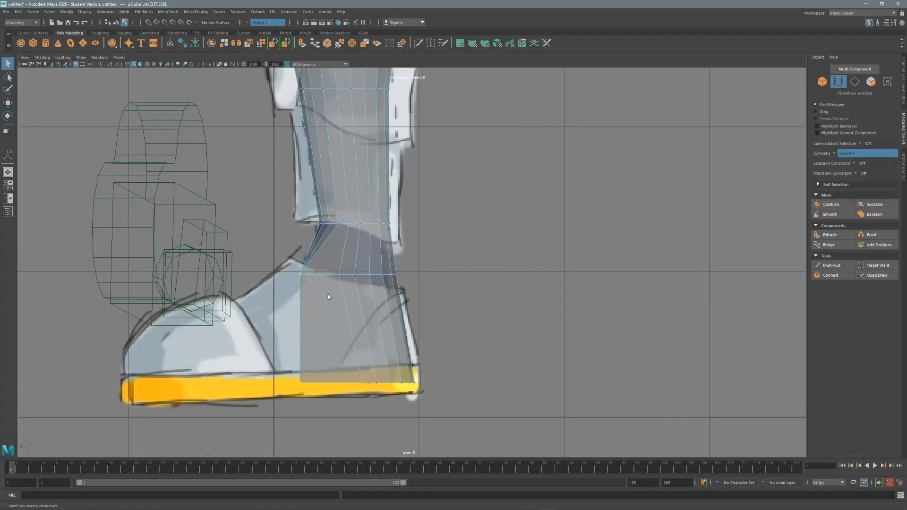
pyautogui.press('w')
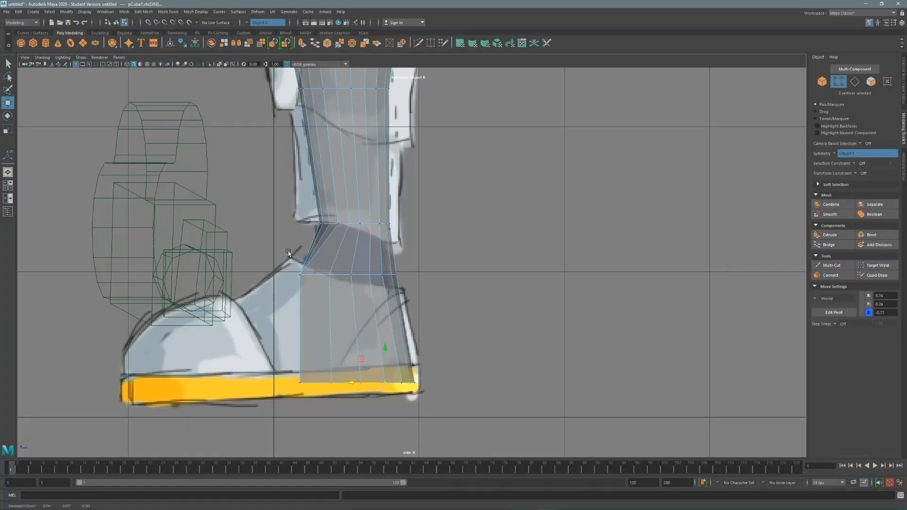
# Step: Select the three flattened front faces of the boot and extrude them forward to the start of the toe cap
pyautogui.press('space')
pyautogui.press('space')
pyautogui.keyDown('alt'); pyautogui.moveTo(483, 175); pyautogui.dragTo(433, 241); pyautogui.keyUp('alt')
pyautogui.moveTo(428, 244); pyautogui.dragTo(414, 279, button='right')
pyautogui.click(389, 289)
pyautogui.keyDown('shift'); pyautogui.click(425, 284); pyautogui.keyUp('shift')
pyautogui.keyDown('shift'); pyautogui.click(458, 278); pyautogui.keyUp('shift')
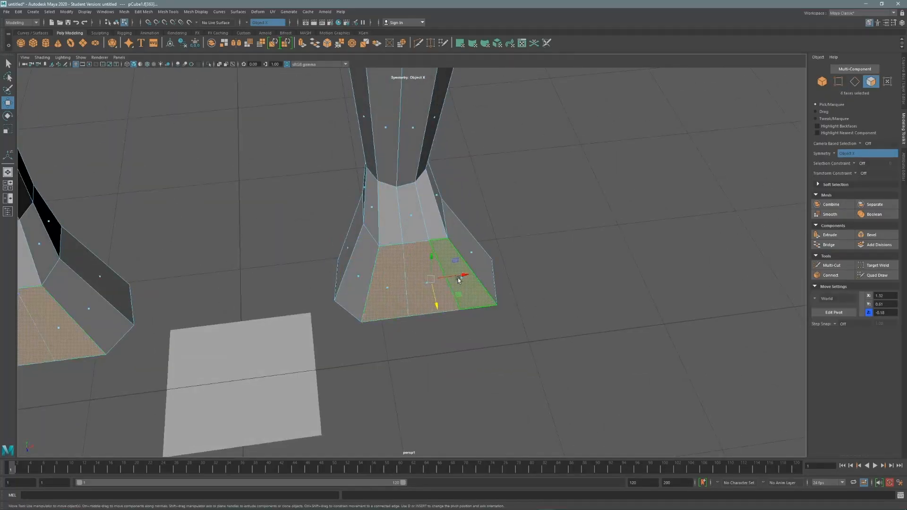
pyautogui.press('space')
pyautogui.press('space')
pyautogui.hotkey('ctrl', 'e')
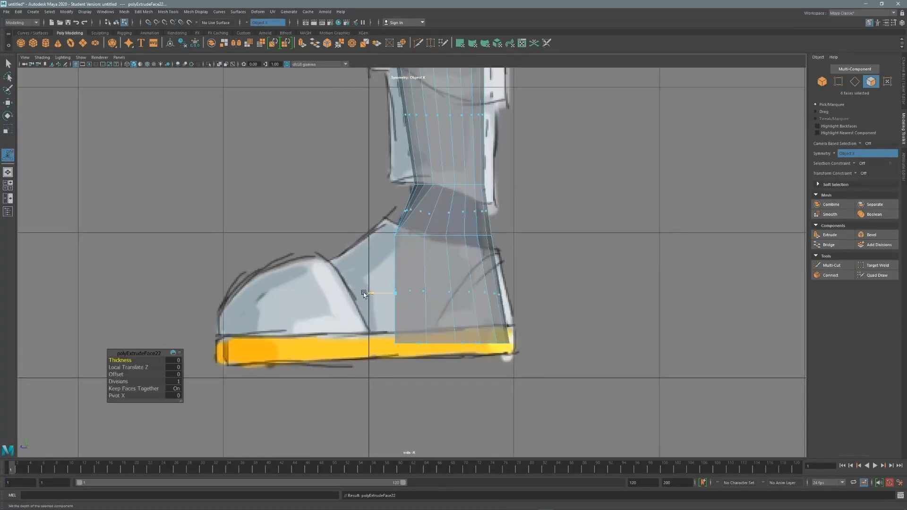
pyautogui.moveTo(364, 289); pyautogui.dragTo(297, 293)
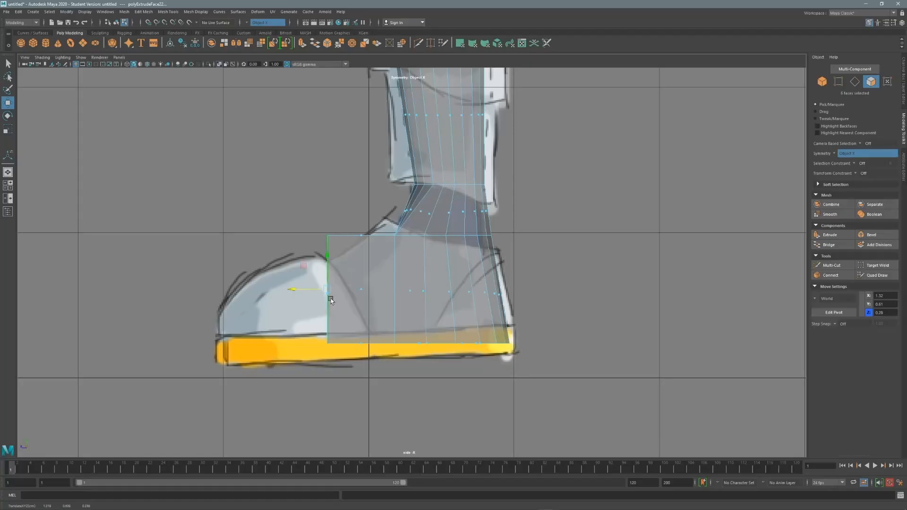
# Step: Extrude the front boot faces forward twice more, ending at the toe tip in the side reference
pyautogui.keyDown('shift'); pyautogui.moveTo(339, 288); pyautogui.dragTo(336, 313, button='right'); pyautogui.keyUp('shift')
pyautogui.moveTo(304, 290); pyautogui.dragTo(254, 294)
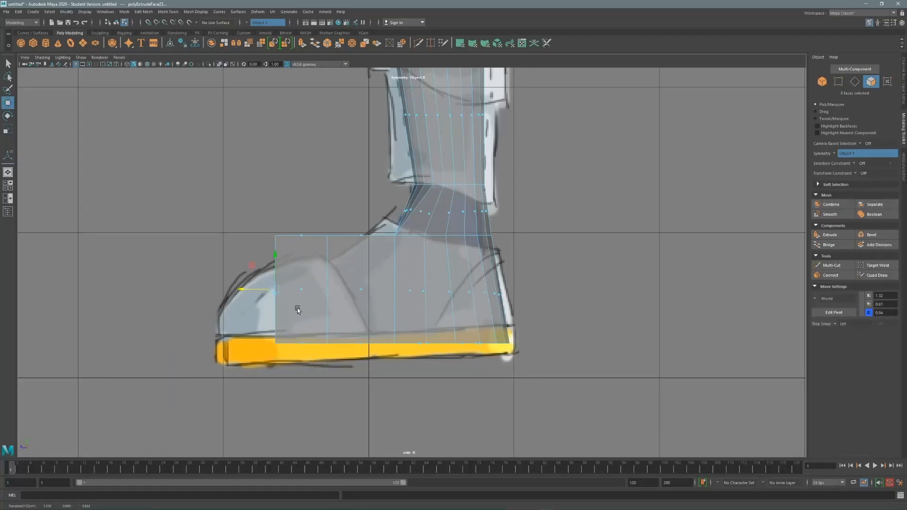
pyautogui.keyDown('shift'); pyautogui.moveTo(298, 309); pyautogui.dragTo(292, 317, button='right'); pyautogui.keyUp('shift')
pyautogui.moveTo(248, 288); pyautogui.dragTo(194, 286)
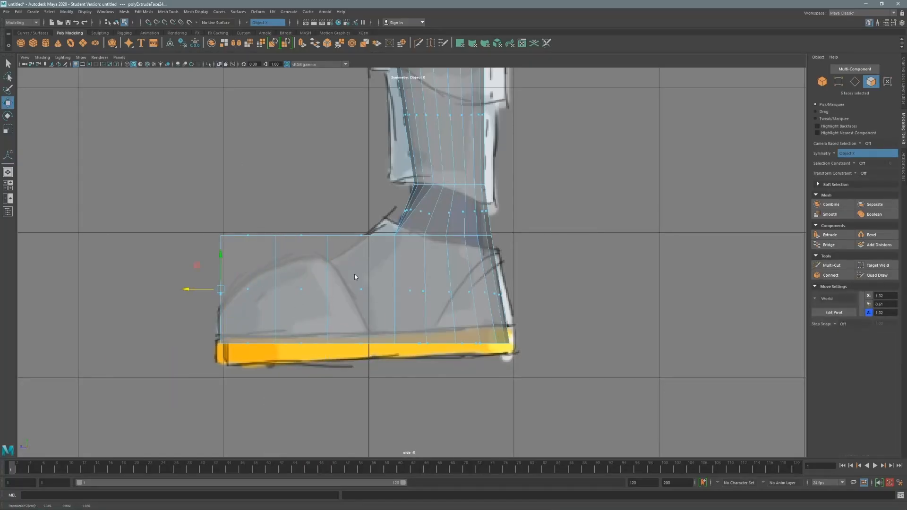
# Step: Lower the top vertices of the three foot sections to follow the instep and toe-cap outline in the side reference
pyautogui.moveTo(355, 274); pyautogui.dragTo(325, 272, button='right')
pyautogui.press('q')
pyautogui.press('w')
pyautogui.moveTo(321, 219); pyautogui.dragTo(331, 242)
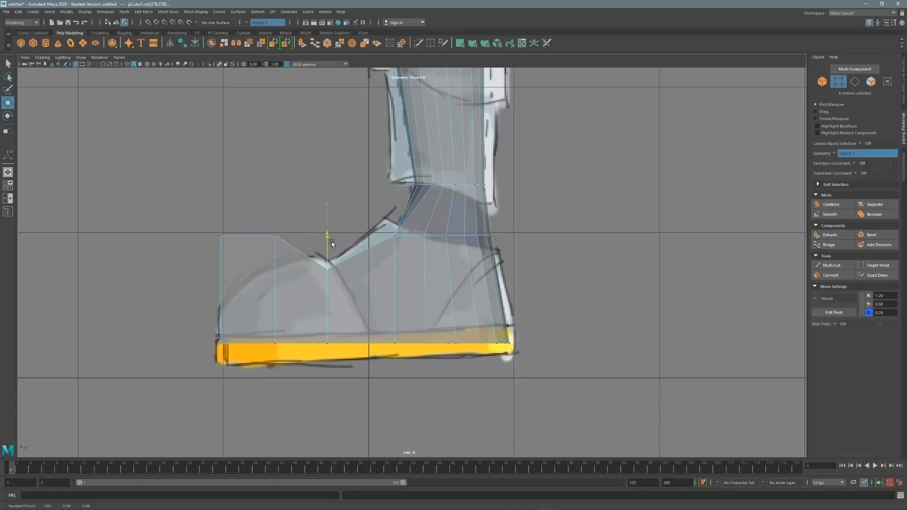
pyautogui.click(274, 235)
pyautogui.moveTo(275, 215); pyautogui.dragTo(278, 252)
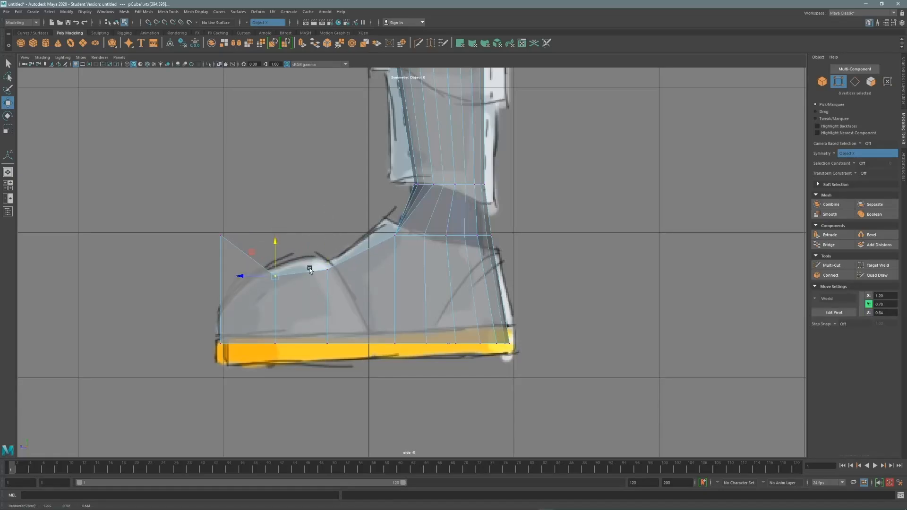
pyautogui.click(221, 235)
pyautogui.moveTo(223, 208); pyautogui.dragTo(230, 268)
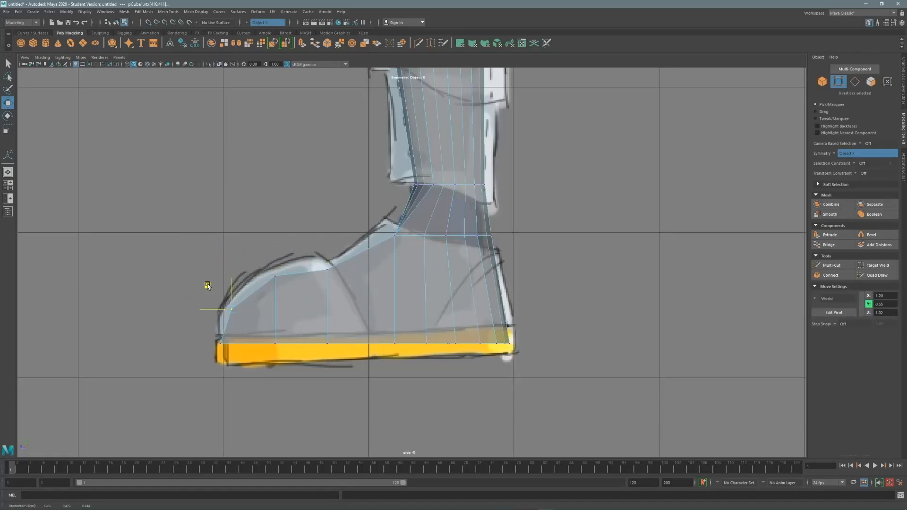
pyautogui.click(327, 270)
# Step: Adjust the upper corner vertices of the foot sections sideways to widen the top of the boot toward the toe
pyautogui.press('space')
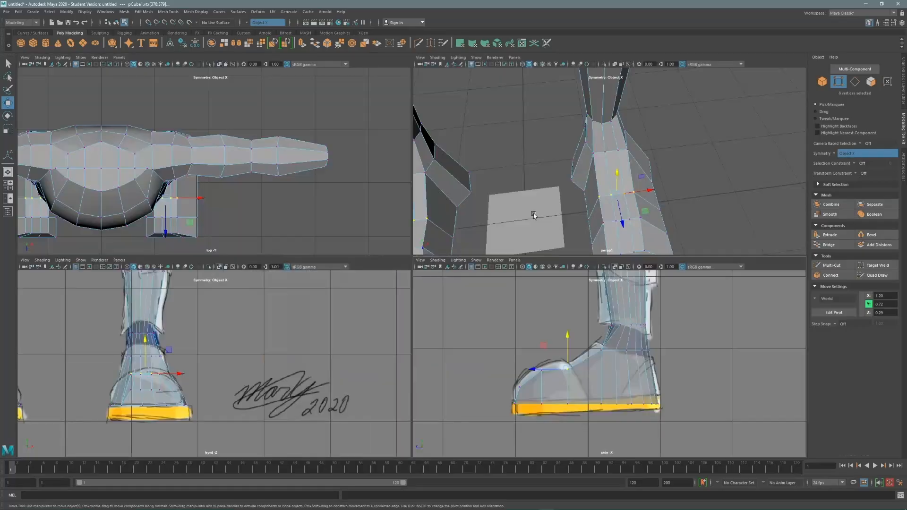
pyautogui.press('space')
pyautogui.keyDown('alt'); pyautogui.moveTo(446, 202); pyautogui.dragTo(417, 228); pyautogui.keyUp('alt')
pyautogui.press('space')
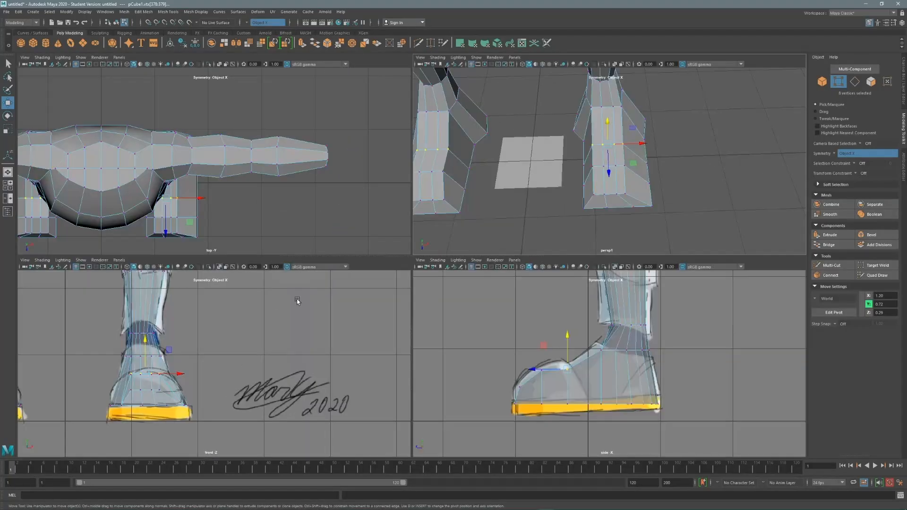
pyautogui.press('space')
pyautogui.scroll(3, 322, 283)
pyautogui.press('space')
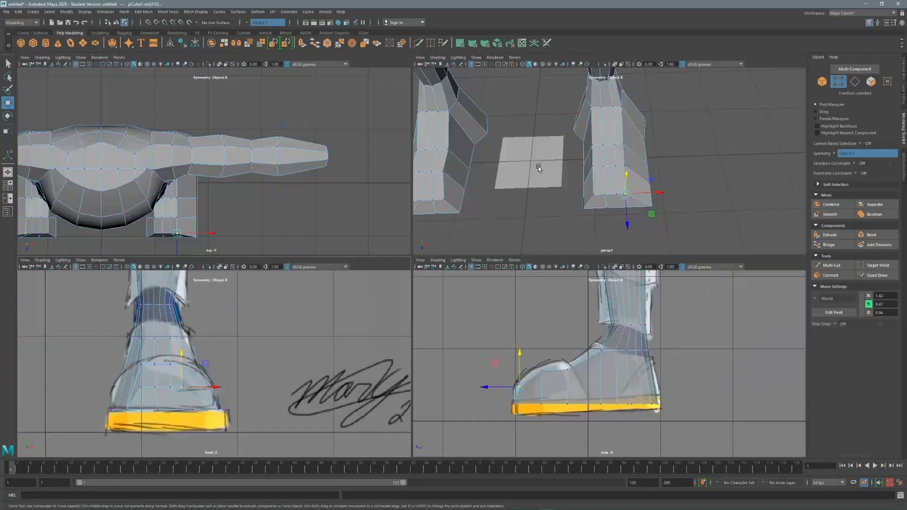
pyautogui.press('space')
pyautogui.keyDown('alt'); pyautogui.moveTo(416, 307); pyautogui.dragTo(483, 202); pyautogui.keyUp('alt')
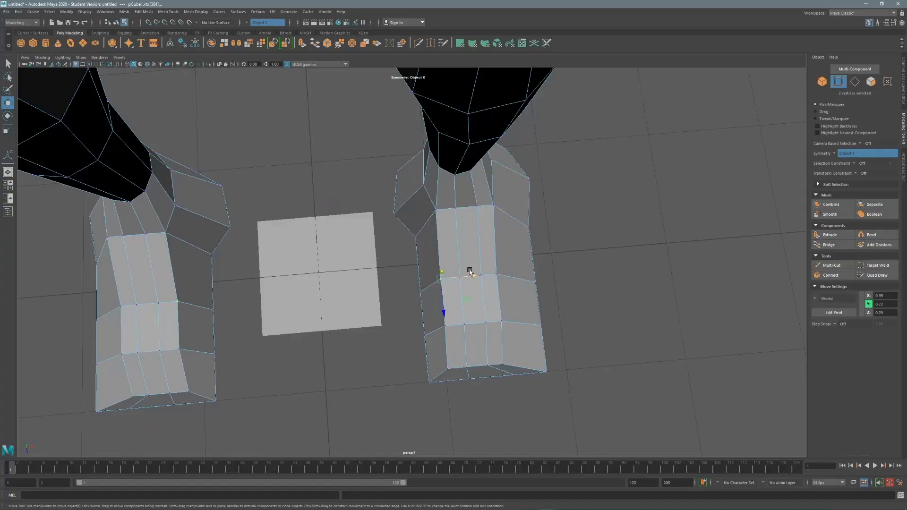
pyautogui.keyDown('alt'); pyautogui.moveTo(470, 271); pyautogui.dragTo(430, 237); pyautogui.keyUp('alt')
# Step: Raise the middle vertices across the instep and toe to round the top of the foot, and shift the front sole vertex inward
pyautogui.click(448, 209)
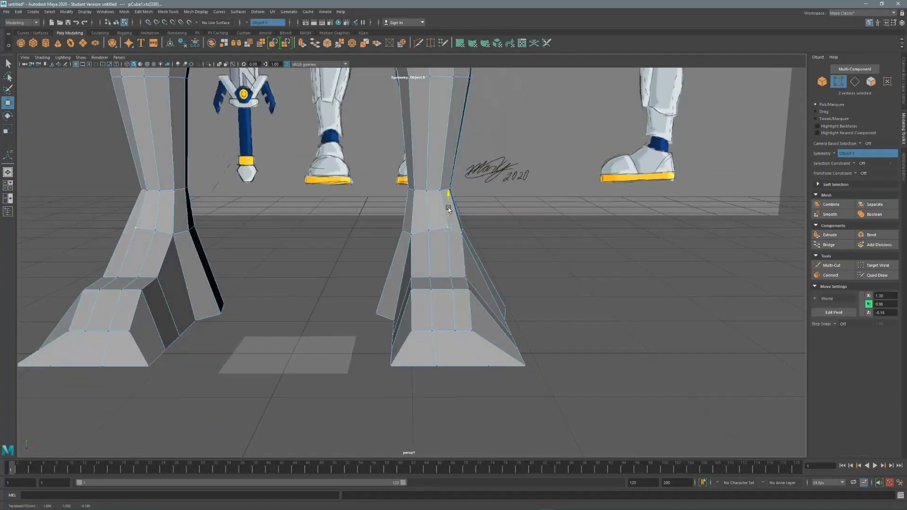
pyautogui.click(453, 263)
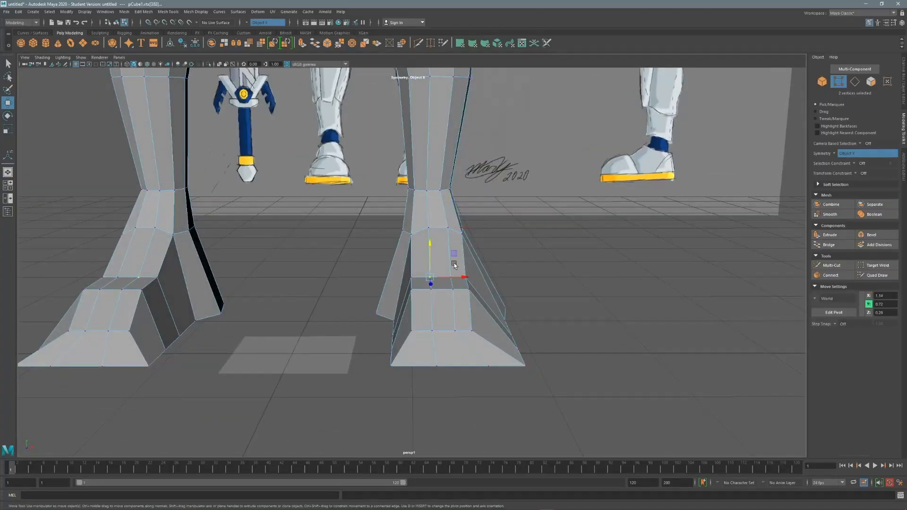
pyautogui.click(456, 289)
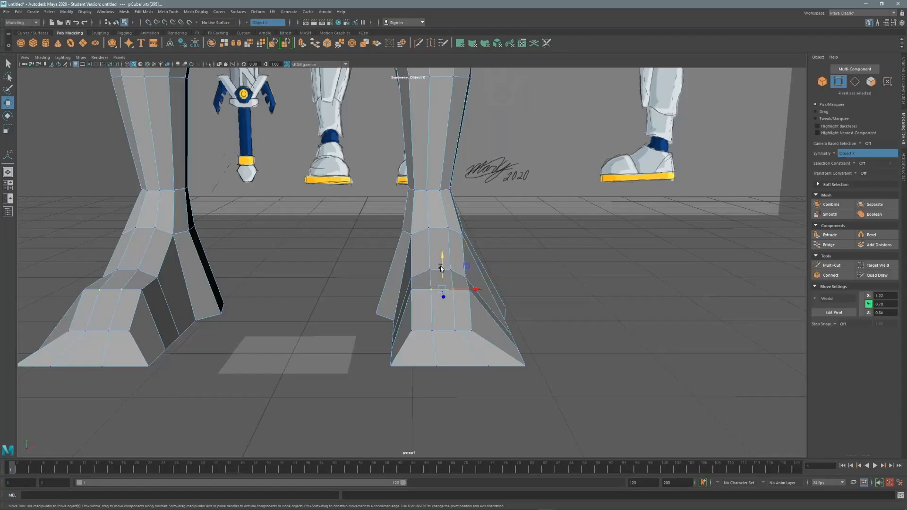
pyautogui.moveTo(440, 268); pyautogui.dragTo(443, 295)
pyautogui.keyDown('shift'); pyautogui.click(434, 331); pyautogui.keyUp('shift')
pyautogui.click(437, 365)
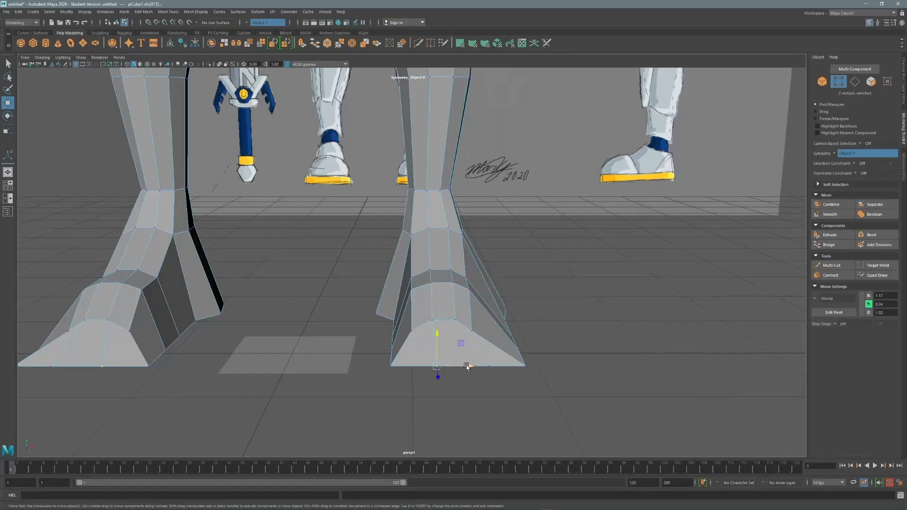
pyautogui.keyDown('alt'); pyautogui.moveTo(464, 323); pyautogui.dragTo(435, 243); pyautogui.keyUp('alt')
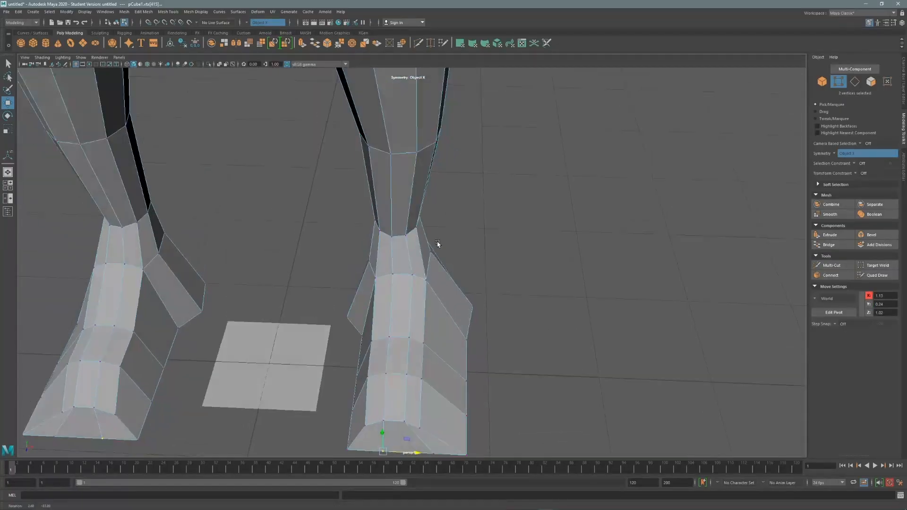
# Step: Insert a horizontal edge loop around the boot, between the sole edge and the top of the foot
pyautogui.press('space')
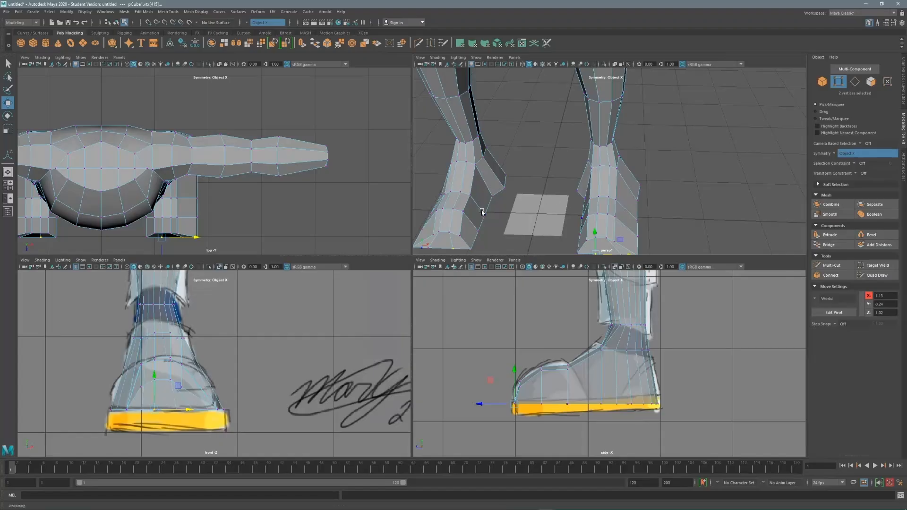
pyautogui.press('space')
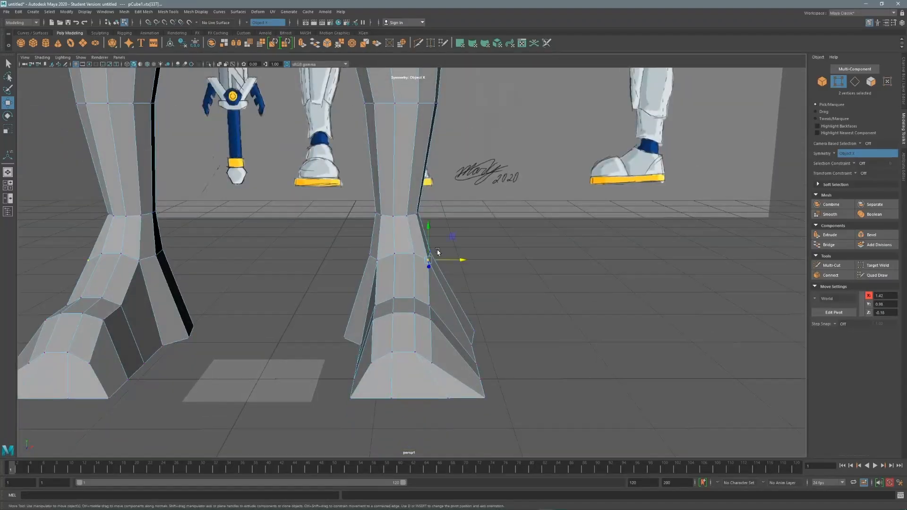
pyautogui.click(431, 254)
pyautogui.keyDown('alt'); pyautogui.moveTo(439, 295); pyautogui.dragTo(345, 296); pyautogui.keyUp('alt')
pyautogui.click(324, 322)
pyautogui.hotkey('ctrl', 'shift', 'x')
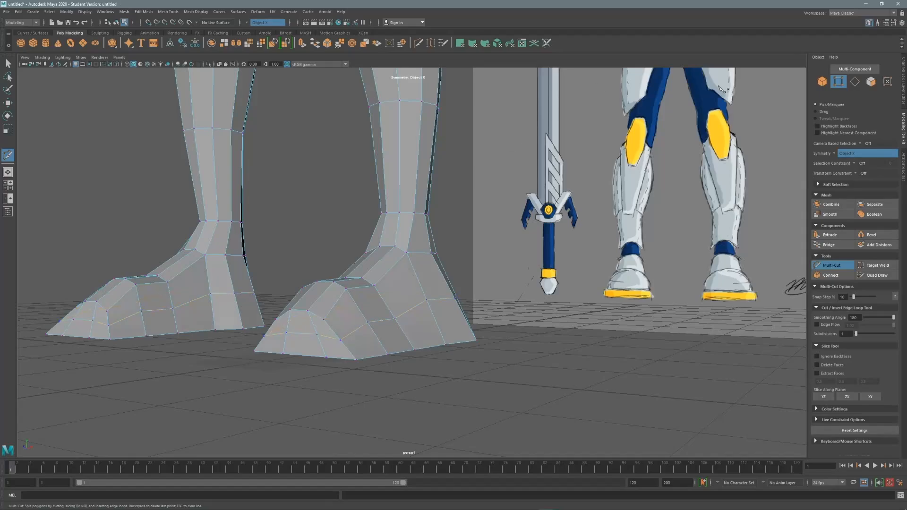
pyautogui.press('q')
# Step: Scale the new boot edge loop sideways against the front reference
pyautogui.click(855, 82)
pyautogui.keyDown('alt'); pyautogui.moveTo(410, 236); pyautogui.dragTo(448, 233); pyautogui.keyUp('alt')
pyautogui.press('space')
pyautogui.press('space')
pyautogui.keyDown('alt'); pyautogui.moveTo(243, 370); pyautogui.dragTo(217, 404, button='middle'); pyautogui.keyUp('alt')
pyautogui.press('r')
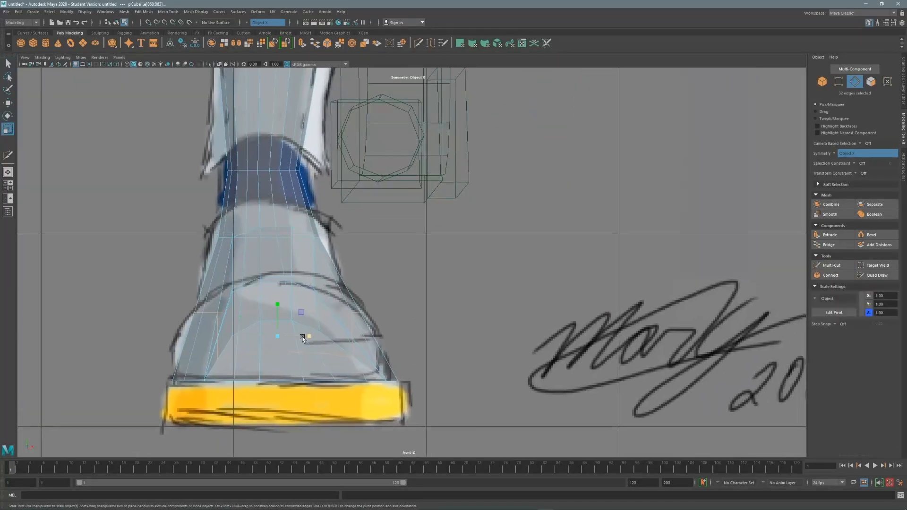
pyautogui.moveTo(309, 336); pyautogui.dragTo(303, 335)
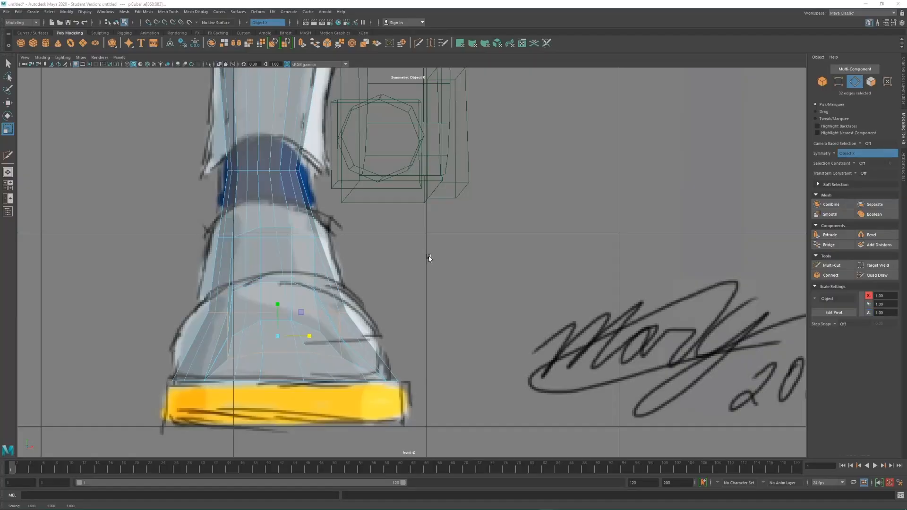
# Step: Pull the inner front corner vertices of the boot back to round off the inner side of the toe
pyautogui.press('space')
pyautogui.press('space')
pyautogui.keyDown('alt'); pyautogui.moveTo(542, 235); pyautogui.dragTo(373, 301); pyautogui.keyUp('alt')
pyautogui.press('F9')
pyautogui.keyDown('alt'); pyautogui.moveTo(371, 243); pyautogui.dragTo(384, 182, button='middle'); pyautogui.keyUp('alt')
pyautogui.keyDown('alt'); pyautogui.moveTo(383, 182); pyautogui.dragTo(451, 235, button='right'); pyautogui.keyUp('alt')
pyautogui.click(323, 288)
pyautogui.keyDown('shift'); pyautogui.click(331, 315); pyautogui.keyUp('shift')
pyautogui.moveTo(342, 358); pyautogui.dragTo(424, 292)
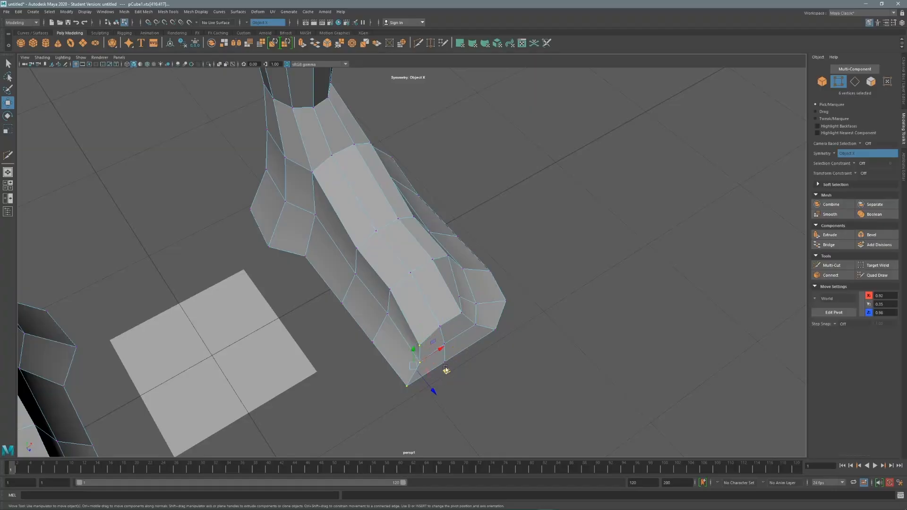
pyautogui.moveTo(445, 369); pyautogui.dragTo(450, 353)
# Step: Shift the inner and outer sole vertices at the toe to curve the front outline of the boot
pyautogui.click(403, 358)
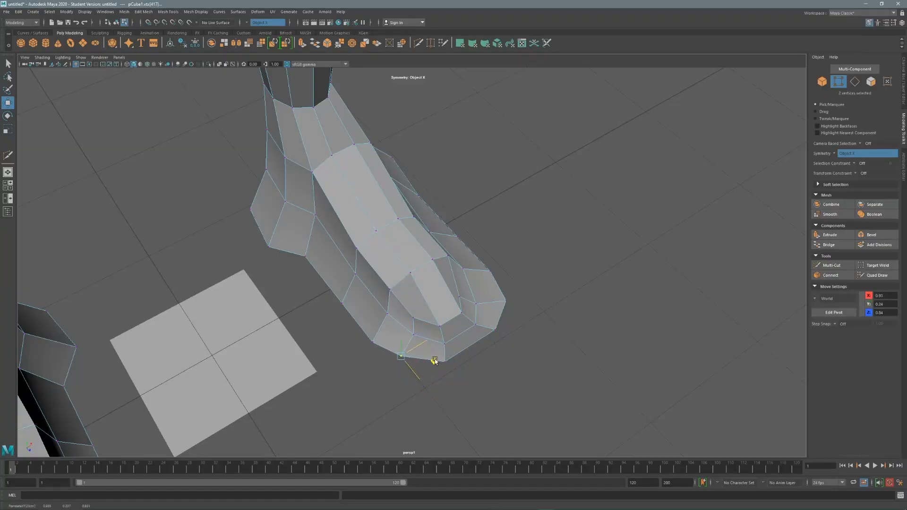
pyautogui.keyDown('alt'); pyautogui.moveTo(483, 324); pyautogui.dragTo(449, 301); pyautogui.keyUp('alt')
pyautogui.moveTo(477, 336); pyautogui.dragTo(465, 337)
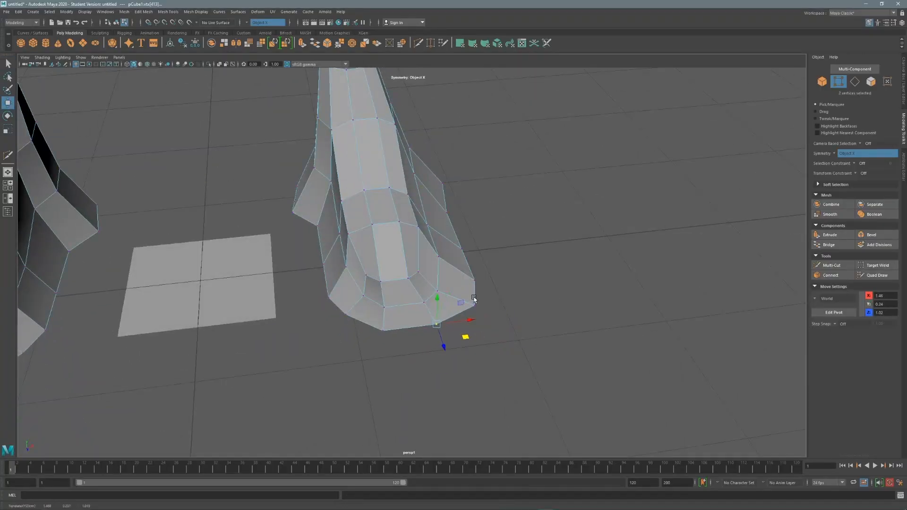
pyautogui.click(473, 303)
pyautogui.keyDown('alt'); pyautogui.moveTo(472, 222); pyautogui.dragTo(407, 205); pyautogui.keyUp('alt')
# Step: Move the inner sole vertices between the arch and heel outward to start the curve of the foot's inner side
pyautogui.click(293, 310)
pyautogui.moveTo(305, 281); pyautogui.dragTo(311, 267)
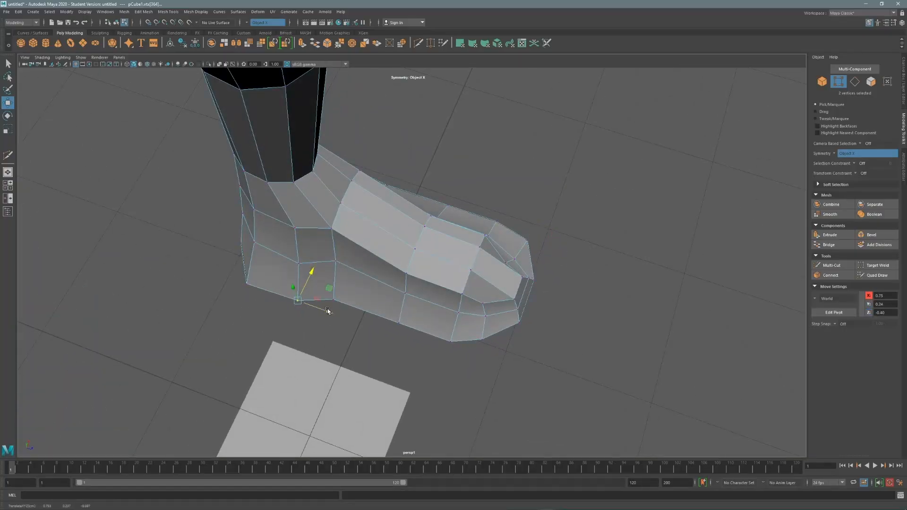
pyautogui.moveTo(328, 310); pyautogui.dragTo(321, 307)
pyautogui.keyDown('alt'); pyautogui.moveTo(416, 303); pyautogui.dragTo(364, 215); pyautogui.keyUp('alt')
pyautogui.moveTo(378, 262); pyautogui.dragTo(386, 259)
pyautogui.click(359, 334)
pyautogui.moveTo(392, 325); pyautogui.dragTo(403, 322)
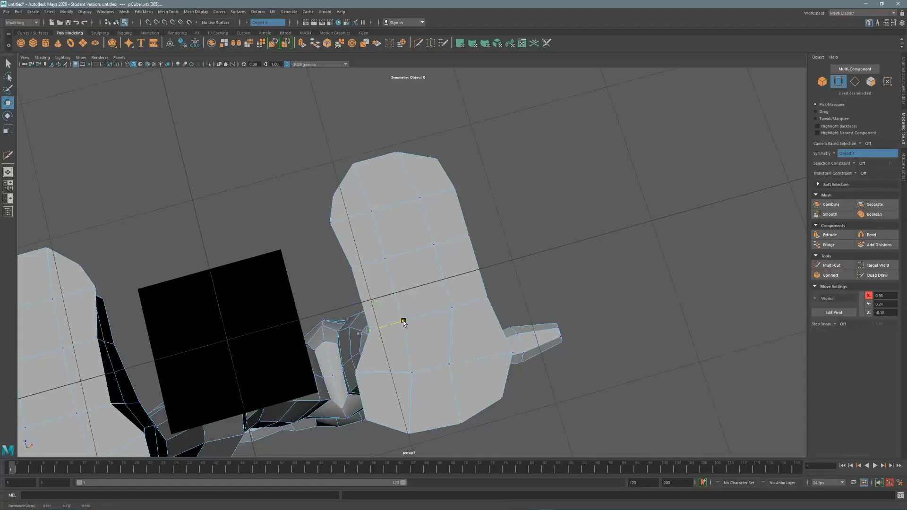
# Step: Shift the inner heel vertices outward and refine the neighbouring arch vertices along the inner sole edge
pyautogui.keyDown('shift'); pyautogui.click(367, 420); pyautogui.keyUp('shift')
pyautogui.moveTo(392, 388); pyautogui.dragTo(405, 385)
pyautogui.click(352, 268)
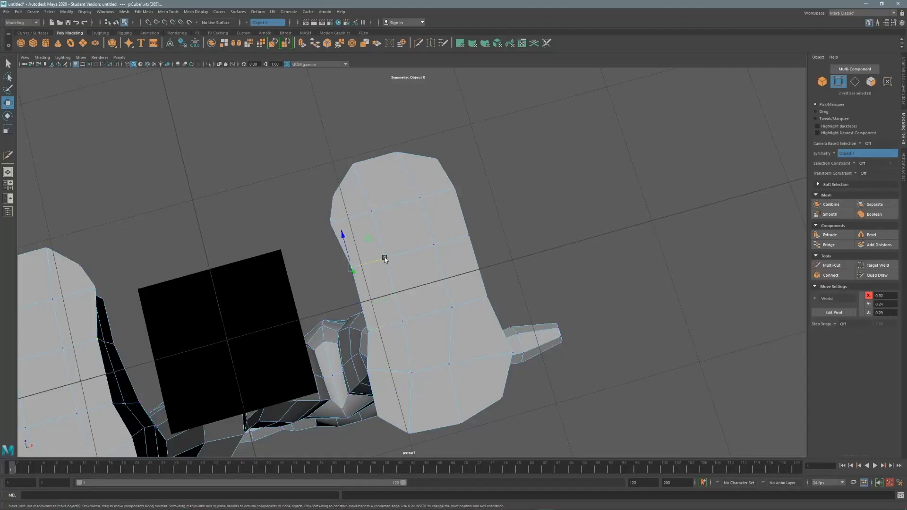
pyautogui.moveTo(385, 261); pyautogui.dragTo(386, 260)
pyautogui.click(369, 331)
pyautogui.moveTo(399, 322); pyautogui.dragTo(403, 320)
# Step: Move the outer sole vertices inward from toe to heel to slim the sole's outer outline
pyautogui.click(436, 159)
pyautogui.moveTo(468, 150); pyautogui.dragTo(463, 152)
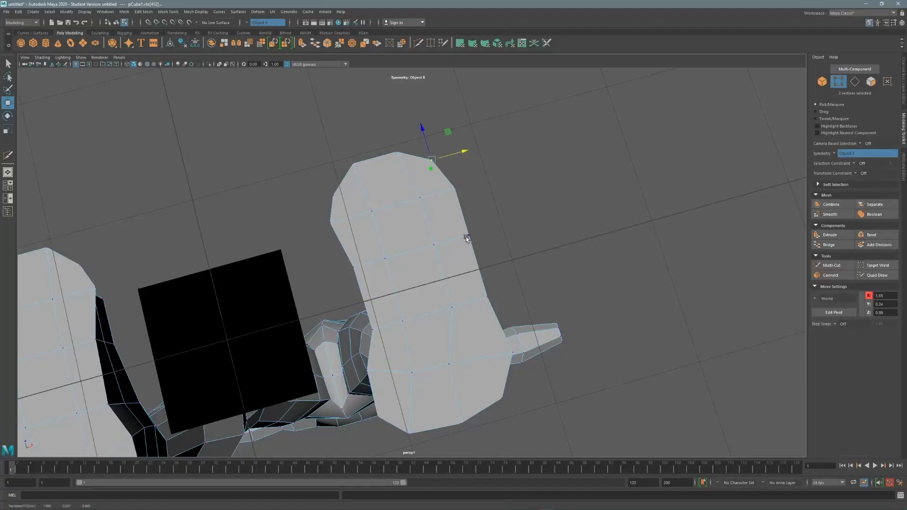
pyautogui.click(468, 236)
pyautogui.moveTo(501, 226); pyautogui.dragTo(496, 227)
pyautogui.click(487, 297)
pyautogui.moveTo(520, 287); pyautogui.dragTo(511, 293)
pyautogui.moveTo(534, 345); pyautogui.dragTo(509, 353)
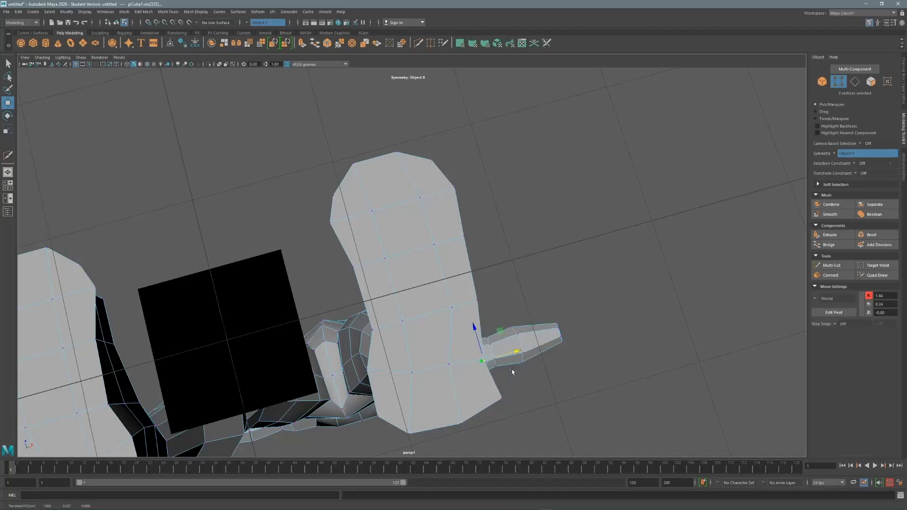
pyautogui.click(502, 399)
pyautogui.moveTo(533, 390); pyautogui.dragTo(521, 392)
pyautogui.click(482, 361)
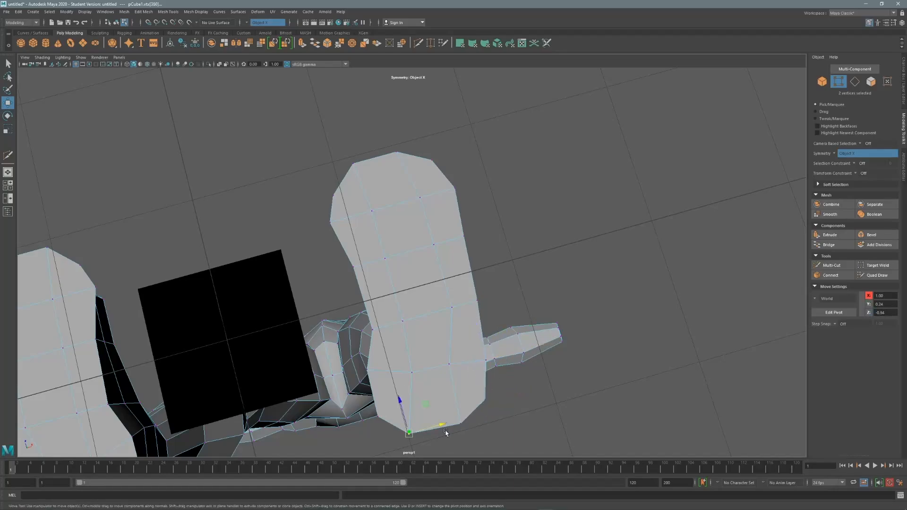
# Step: Adjust the rear and inner heel vertices sideways to smooth the back of the sole outline
pyautogui.click(369, 372)
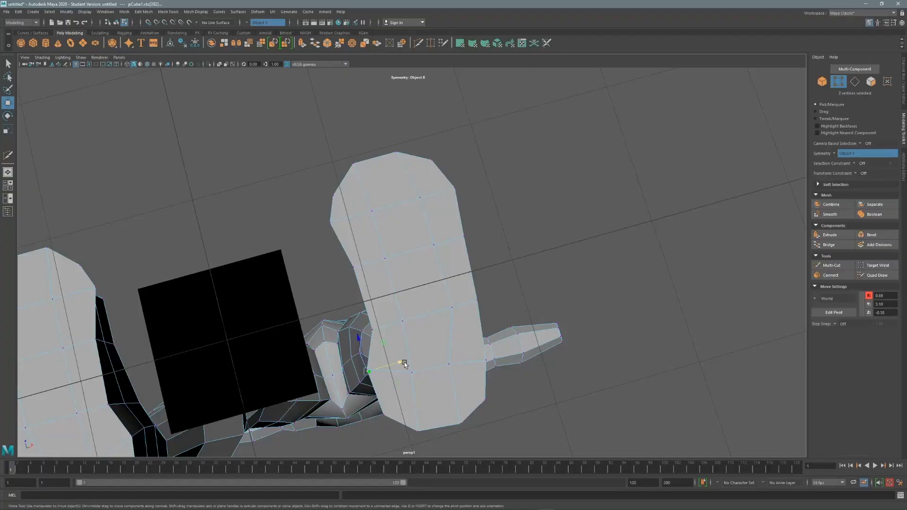
pyautogui.click(370, 373)
pyautogui.keyDown('alt'); pyautogui.moveTo(373, 371); pyautogui.dragTo(397, 360); pyautogui.keyUp('alt')
pyautogui.moveTo(398, 362); pyautogui.dragTo(401, 361)
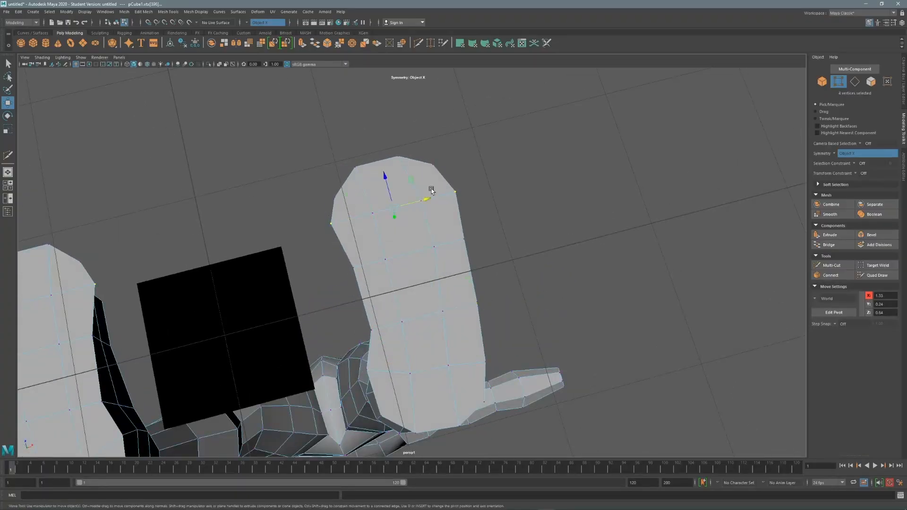
# Step: Adjust the vertices at the toe's widest part and move the upper outer side vertices outward to fill out the boot
pyautogui.keyDown('alt'); pyautogui.moveTo(418, 178); pyautogui.dragTo(449, 249); pyautogui.keyUp('alt')
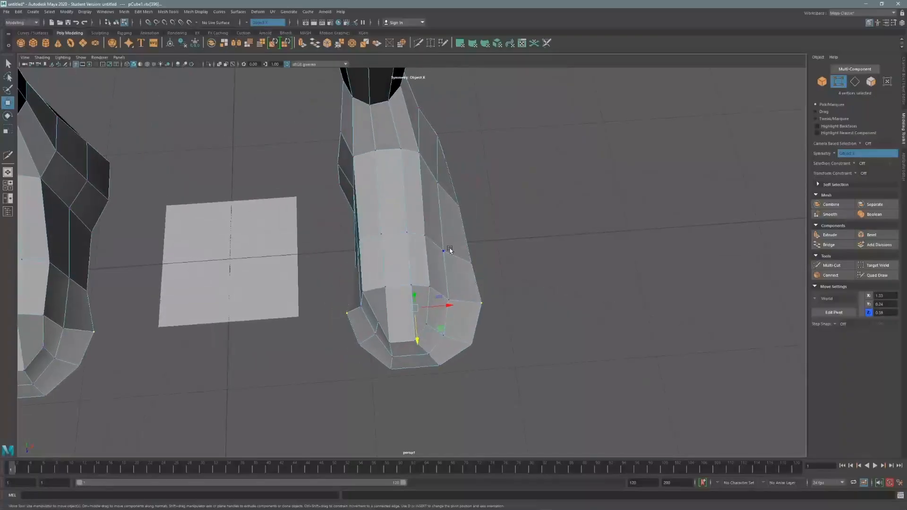
pyautogui.moveTo(478, 289); pyautogui.dragTo(492, 287)
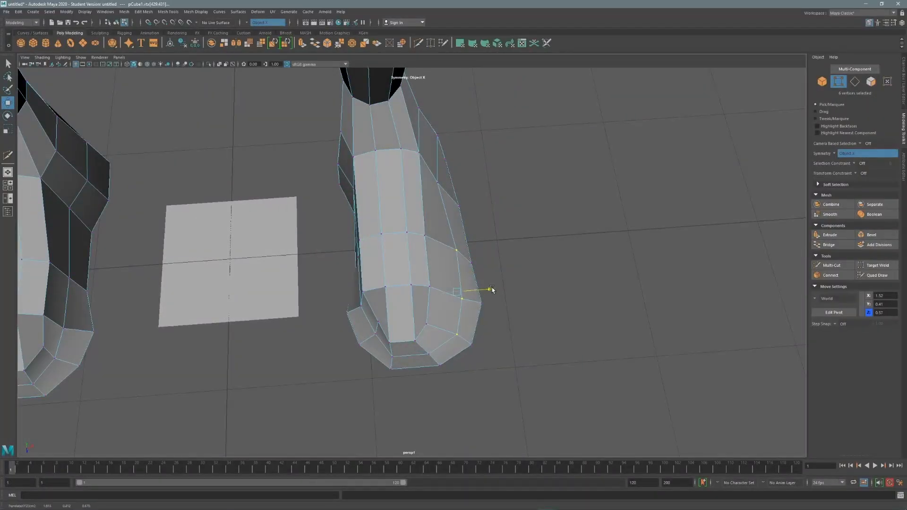
pyautogui.click(438, 181)
# Step: Shift the three columns of top faces along the instep and toe cap sideways toward the outer side of the boot
pyautogui.keyDown('alt'); pyautogui.moveTo(438, 185); pyautogui.dragTo(419, 144); pyautogui.keyUp('alt')
pyautogui.moveTo(420, 144); pyautogui.dragTo(420, 180, button='right')
pyautogui.click(369, 161)
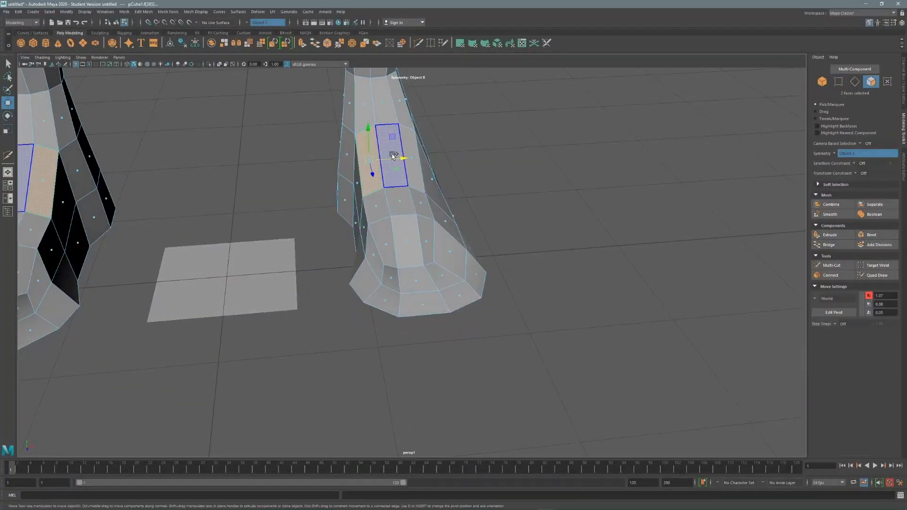
pyautogui.keyDown('shift'); pyautogui.click(392, 154); pyautogui.keyUp('shift')
pyautogui.keyDown('shift'); pyautogui.click(413, 173); pyautogui.keyUp('shift')
pyautogui.keyDown('shift'); pyautogui.click(421, 202); pyautogui.keyUp('shift')
pyautogui.keyDown('shift'); pyautogui.click(396, 201); pyautogui.keyUp('shift')
pyautogui.keyDown('shift'); pyautogui.click(378, 206); pyautogui.keyUp('shift')
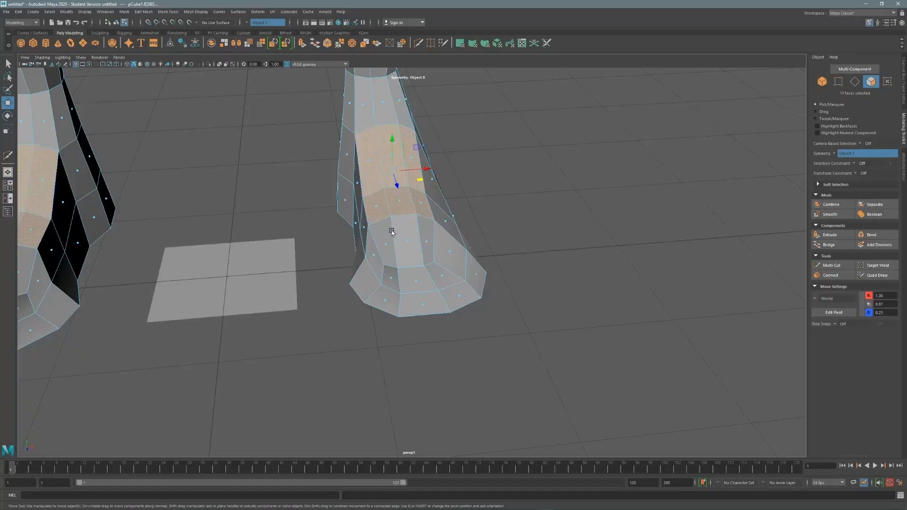
pyautogui.keyDown('shift'); pyautogui.click(391, 231); pyautogui.keyUp('shift')
pyautogui.keyDown('shift'); pyautogui.click(408, 238); pyautogui.keyUp('shift')
pyautogui.keyDown('shift'); pyautogui.click(425, 236); pyautogui.keyUp('shift')
pyautogui.moveTo(430, 194); pyautogui.dragTo(441, 193)
# Step: Move the mid-height vertex on the boot's outer side, just ahead of the ankle, outward
pyautogui.keyDown('alt'); pyautogui.moveTo(436, 142); pyautogui.dragTo(414, 182); pyautogui.keyUp('alt')
pyautogui.keyDown('alt'); pyautogui.moveTo(407, 148); pyautogui.dragTo(373, 209, button='middle'); pyautogui.keyUp('alt')
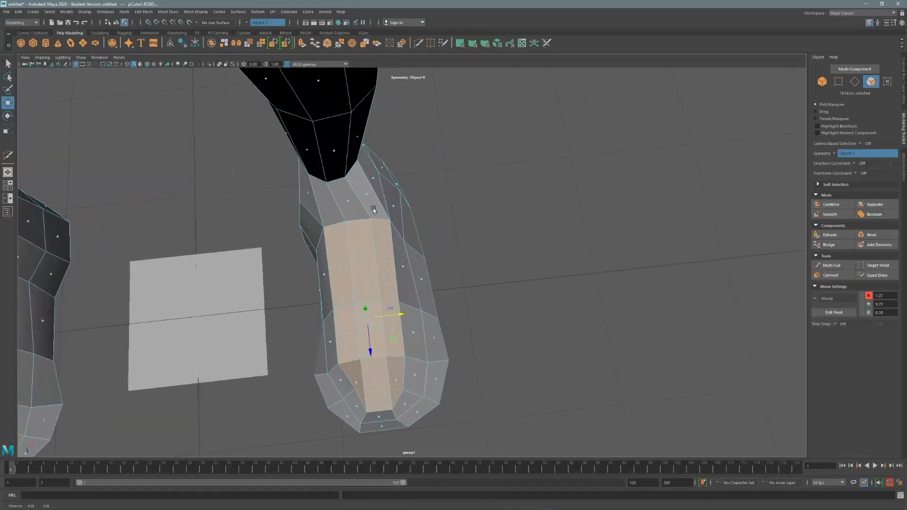
pyautogui.press('F9')
pyautogui.click(404, 242)
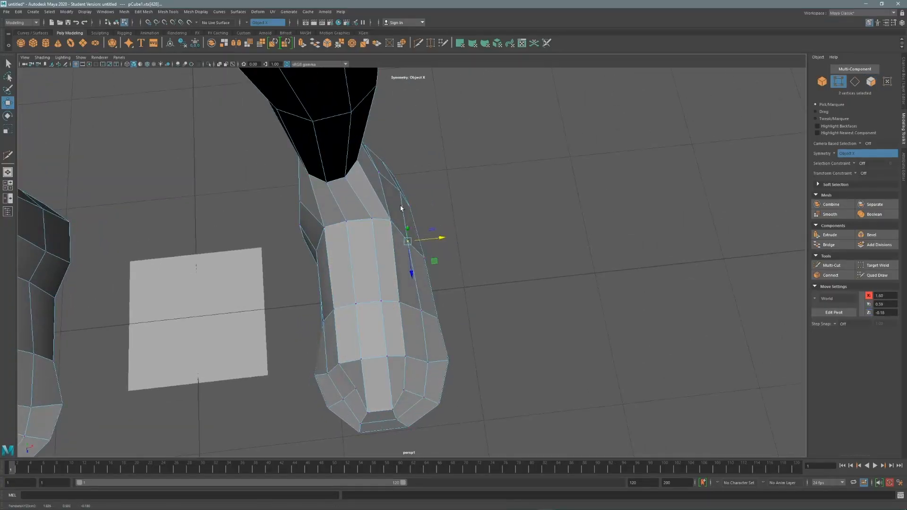
# Step: Select the whole front part of the foot and shift it slightly toward the body's centre
pyautogui.moveTo(400, 208)
pyautogui.keyDown('alt'); pyautogui.mouseDown()
pyautogui.moveTo(387, 160)
pyautogui.moveTo(389, 194)
pyautogui.moveTo(397, 191)
pyautogui.mouseUp(); pyautogui.keyUp('alt')
pyautogui.press('F11')
pyautogui.click(331, 255)
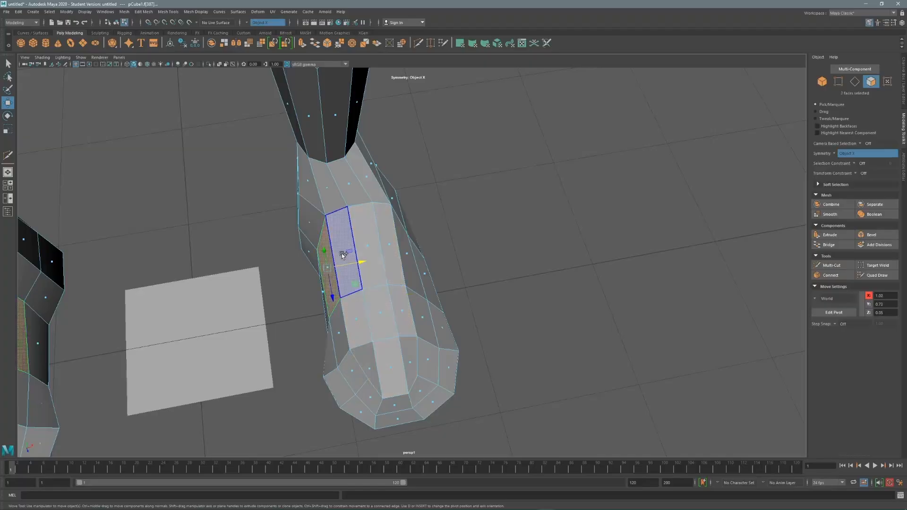
pyautogui.hotkey('shift', '.')
pyautogui.hotkey('shift', '.')
pyautogui.hotkey('shift', '.')
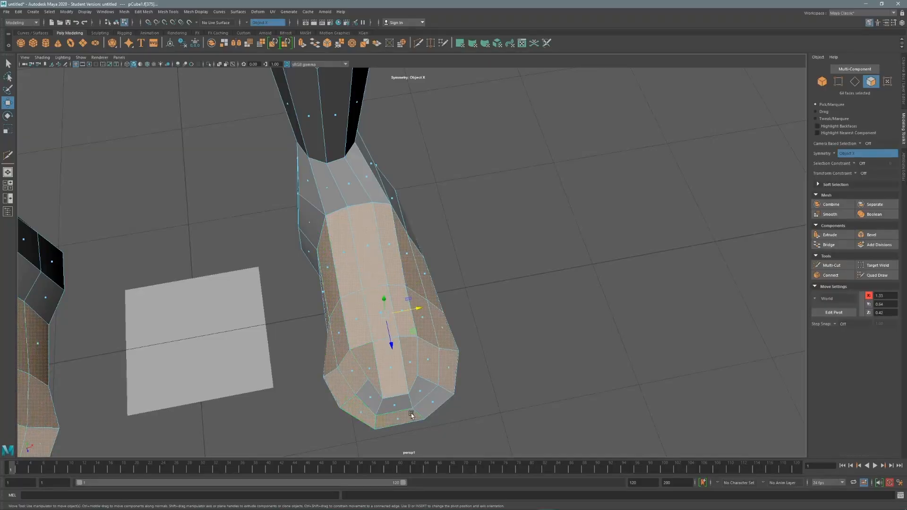
pyautogui.keyDown('shift'); pyautogui.click(374, 402); pyautogui.keyUp('shift')
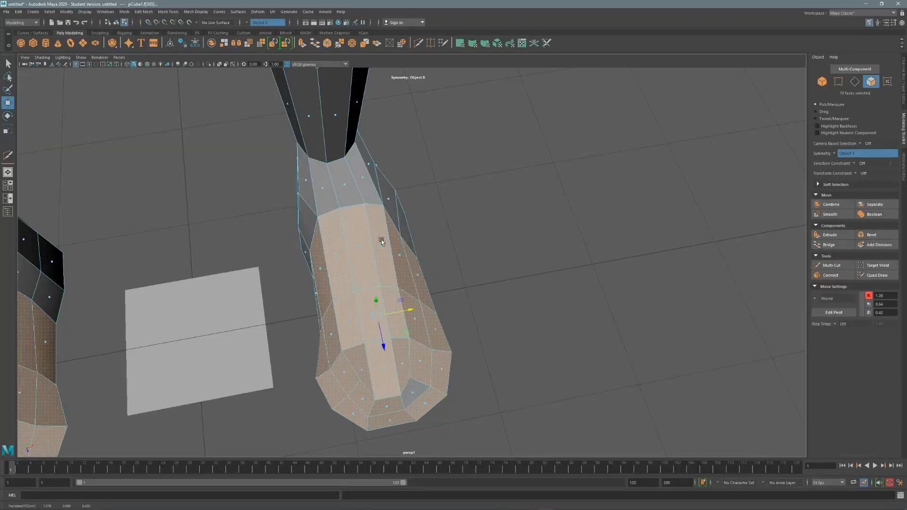
# Step: Adjust the mid-height vertices on the outer and inner sides of the boot to even out the horizontal edge flow
pyautogui.keyDown('alt'); pyautogui.moveTo(412, 312); pyautogui.dragTo(314, 177); pyautogui.keyUp('alt')
pyautogui.press('F9')
pyautogui.keyDown('alt'); pyautogui.moveTo(314, 178); pyautogui.dragTo(329, 222, button='middle'); pyautogui.keyUp('alt')
pyautogui.click(380, 214)
pyautogui.moveTo(403, 192); pyautogui.dragTo(392, 179)
pyautogui.keyDown('alt'); pyautogui.moveTo(416, 184); pyautogui.dragTo(339, 191); pyautogui.keyUp('alt')
pyautogui.click(352, 238)
pyautogui.click(338, 189)
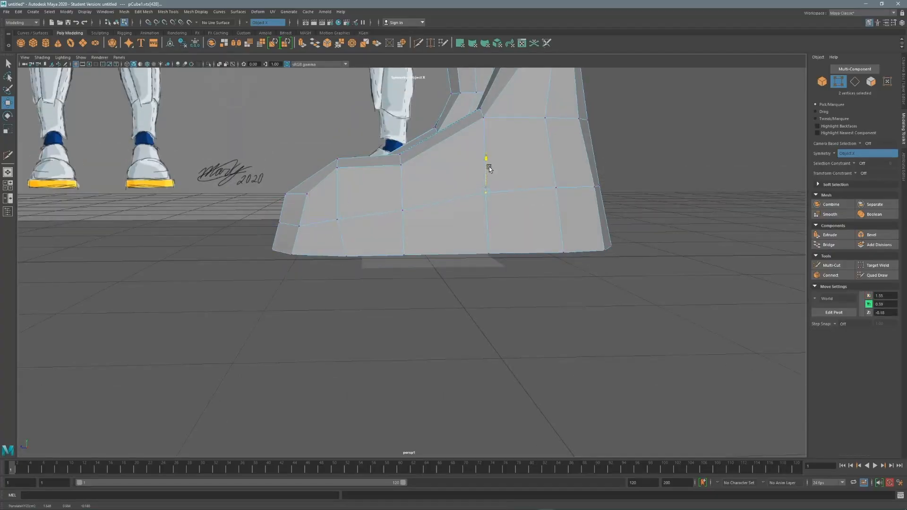
pyautogui.keyDown('alt'); pyautogui.moveTo(489, 169); pyautogui.dragTo(562, 180); pyautogui.keyUp('alt')
pyautogui.click(470, 231)
pyautogui.click(323, 197)
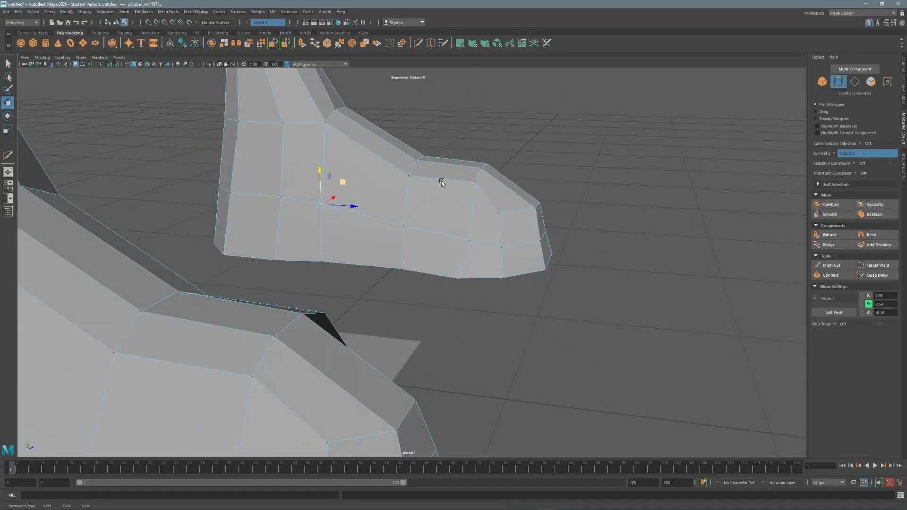
# Step: Extrude all the sole faces of the boots downward to the bottom of the yellow sole in the front reference
pyautogui.keyDown('alt'); pyautogui.moveTo(441, 182); pyautogui.dragTo(365, 180); pyautogui.keyUp('alt')
pyautogui.moveTo(365, 182); pyautogui.dragTo(363, 229, button='right')
pyautogui.click(363, 231)
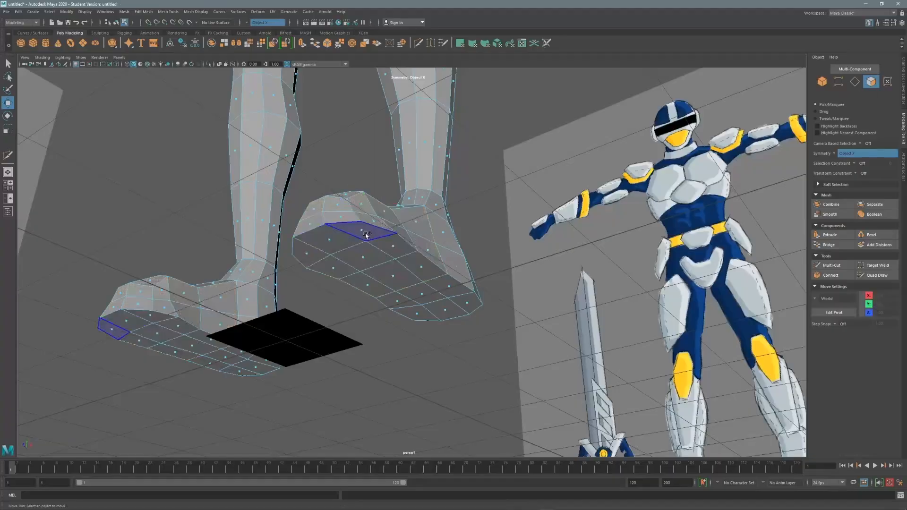
pyautogui.keyDown('shift'); pyautogui.click(395, 248); pyautogui.keyUp('shift')
pyautogui.keyDown('shift'); pyautogui.click(422, 267); pyautogui.keyUp('shift')
pyautogui.keyDown('shift'); pyautogui.click(449, 286); pyautogui.keyUp('shift')
pyautogui.keyDown('shift'); pyautogui.click(467, 304); pyautogui.keyUp('shift')
pyautogui.keyDown('shift'); pyautogui.click(445, 310); pyautogui.keyUp('shift')
pyautogui.keyDown('shift'); pyautogui.click(421, 293); pyautogui.keyUp('shift')
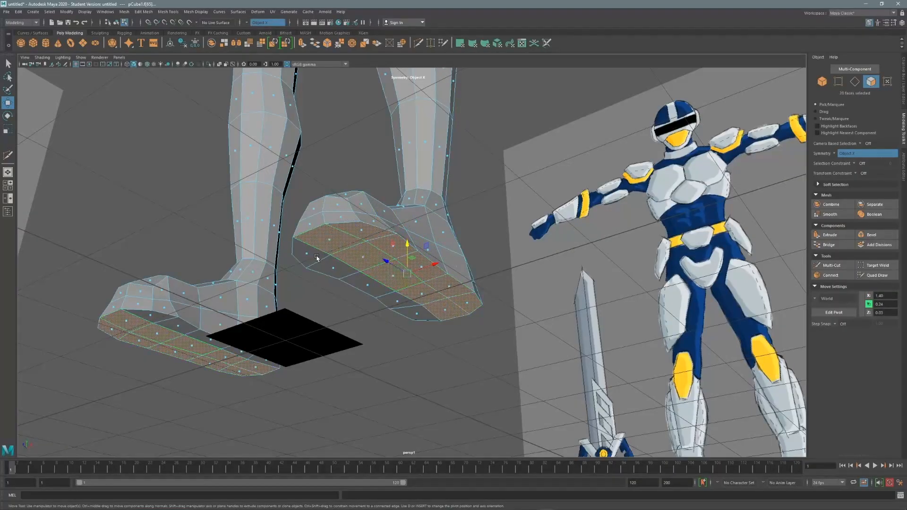
pyautogui.keyDown('alt'); pyautogui.moveTo(411, 206); pyautogui.dragTo(438, 188); pyautogui.keyUp('alt')
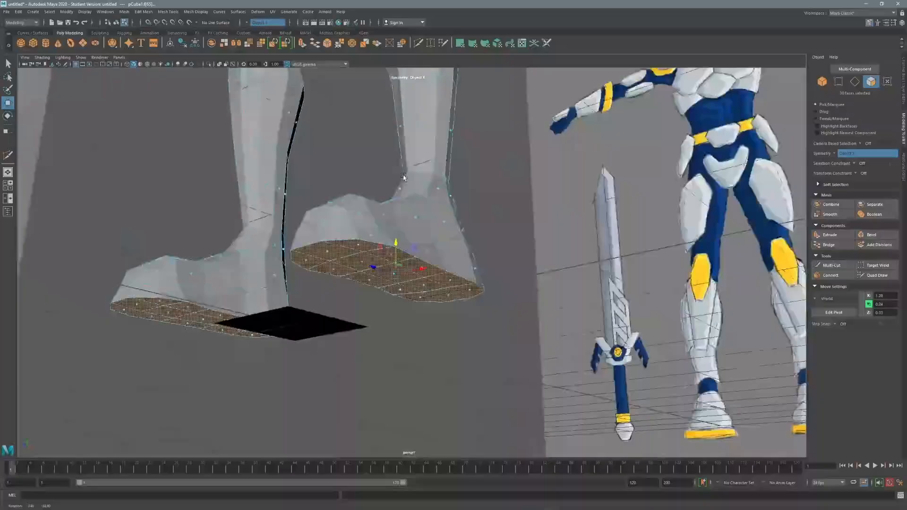
pyautogui.press('space')
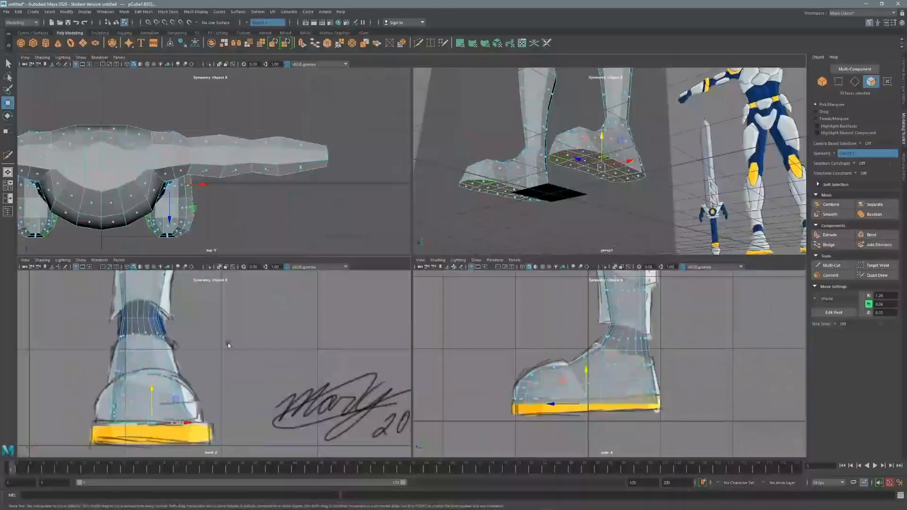
pyautogui.press('space')
pyautogui.hotkey('ctrl', 'e')
pyautogui.press('w')
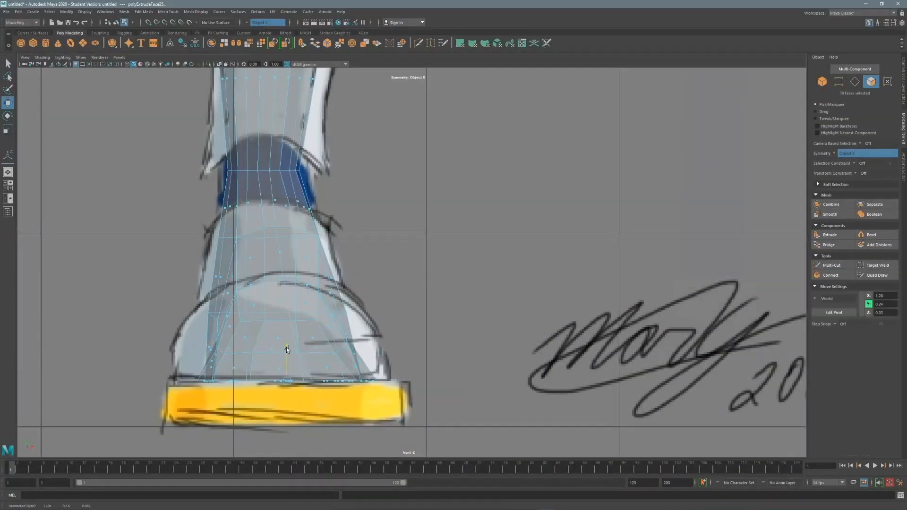
pyautogui.moveTo(286, 347); pyautogui.dragTo(286, 386)
# Step: Examine the boots and the whole character from several angles alongside the reference drawings
pyautogui.scroll(-5, 333, 238)
pyautogui.scroll(4, 334, 241)
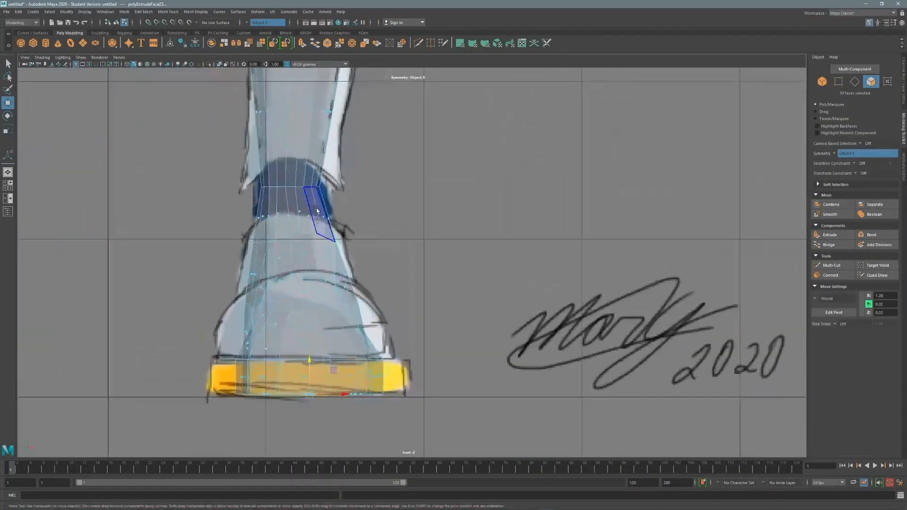
pyautogui.press('space')
pyautogui.press('space')
pyautogui.keyDown('alt'); pyautogui.moveTo(524, 216); pyautogui.dragTo(425, 223); pyautogui.keyUp('alt')
pyautogui.keyDown('alt'); pyautogui.moveTo(378, 165); pyautogui.dragTo(373, 283, button='middle'); pyautogui.keyUp('alt')
pyautogui.keyDown('alt'); pyautogui.moveTo(359, 227); pyautogui.dragTo(407, 225); pyautogui.keyUp('alt')
pyautogui.keyDown('alt'); pyautogui.moveTo(406, 225); pyautogui.dragTo(288, 222, button='right'); pyautogui.keyUp('alt')
pyautogui.keyDown('alt'); pyautogui.moveTo(288, 222); pyautogui.dragTo(297, 274, button='middle'); pyautogui.keyUp('alt')
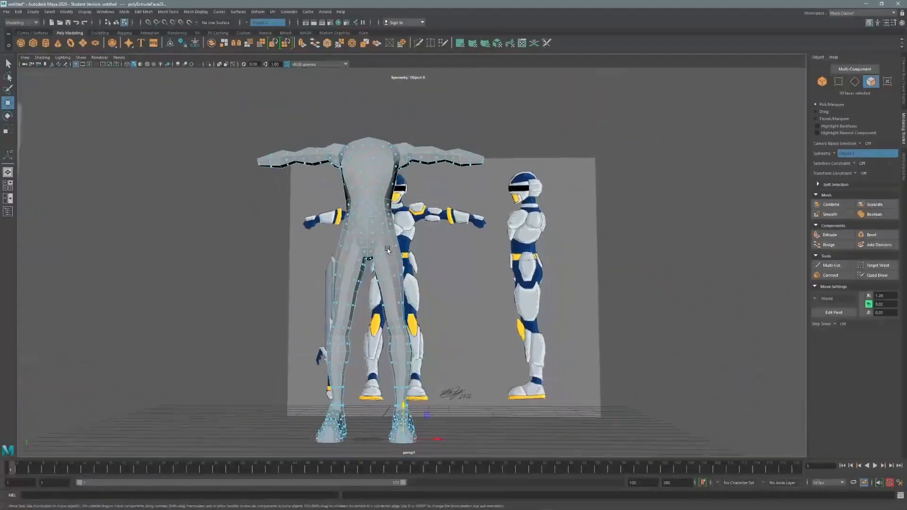
pyautogui.keyDown('alt'); pyautogui.moveTo(387, 246); pyautogui.dragTo(274, 244); pyautogui.keyUp('alt')
pyautogui.keyDown('alt'); pyautogui.moveTo(274, 244); pyautogui.dragTo(312, 250, button='right'); pyautogui.keyUp('alt')
pyautogui.keyDown('alt'); pyautogui.moveTo(326, 255); pyautogui.dragTo(385, 259); pyautogui.keyUp('alt')
pyautogui.keyDown('alt'); pyautogui.moveTo(385, 259); pyautogui.dragTo(387, 156, button='middle'); pyautogui.keyUp('alt')
pyautogui.keyDown('alt'); pyautogui.moveTo(388, 156); pyautogui.dragTo(460, 160, button='right'); pyautogui.keyUp('alt')
pyautogui.keyDown('alt'); pyautogui.moveTo(460, 189); pyautogui.dragTo(463, 165); pyautogui.keyUp('alt')
# Step: Adjust the vertices on the inner side of the boot's toe, just above the sole, to smooth its outline
pyautogui.click(838, 81)
pyautogui.keyDown('alt'); pyautogui.moveTo(359, 272); pyautogui.dragTo(442, 275); pyautogui.keyUp('alt')
pyautogui.keyDown('alt'); pyautogui.moveTo(356, 296); pyautogui.dragTo(357, 289); pyautogui.keyUp('alt')
pyautogui.click(350, 310)
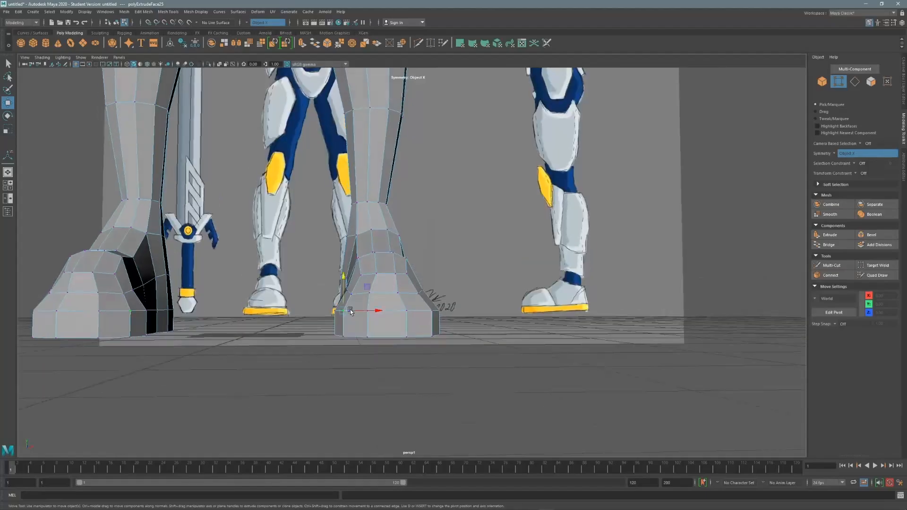
pyautogui.keyDown('alt'); pyautogui.moveTo(402, 270); pyautogui.dragTo(394, 296); pyautogui.keyUp('alt')
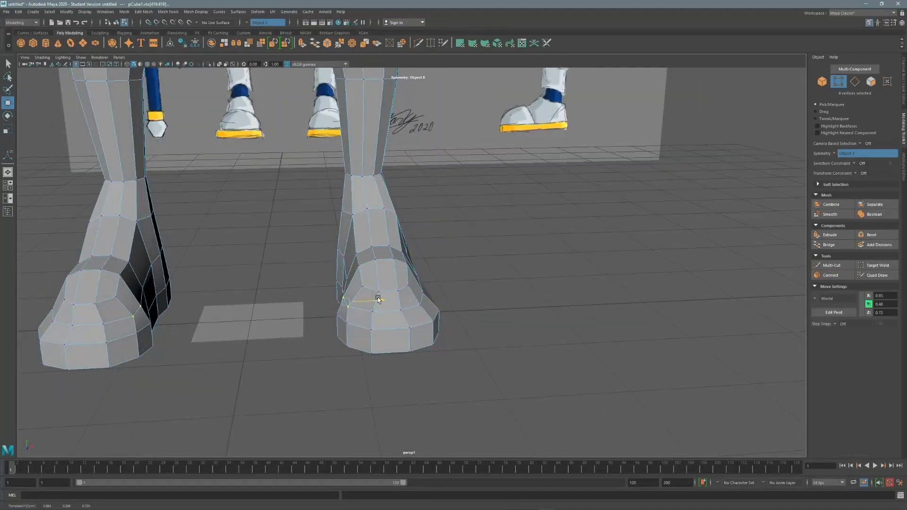
pyautogui.click(420, 304)
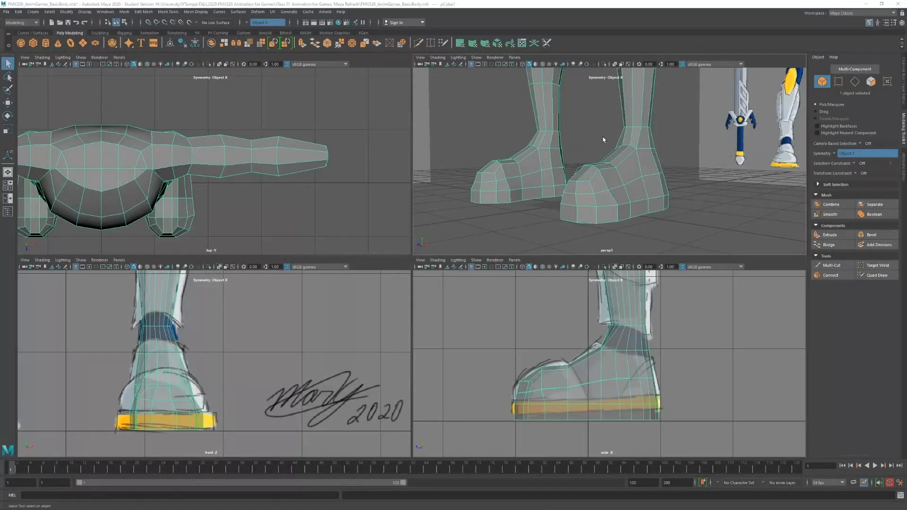
# Step: Examine the torso, shoulders, arms and legs of the body mesh from several angles for areas that need more geometry
pyautogui.press('space')
pyautogui.scroll(5, 512, 187)
pyautogui.keyDown('alt'); pyautogui.moveTo(437, 184); pyautogui.dragTo(208, 162, button='right'); pyautogui.keyUp('alt')
pyautogui.keyDown('alt'); pyautogui.moveTo(368, 104); pyautogui.dragTo(302, 308, button='middle'); pyautogui.keyUp('alt')
pyautogui.keyDown('alt'); pyautogui.moveTo(333, 102); pyautogui.dragTo(333, 322, button='middle'); pyautogui.keyUp('alt')
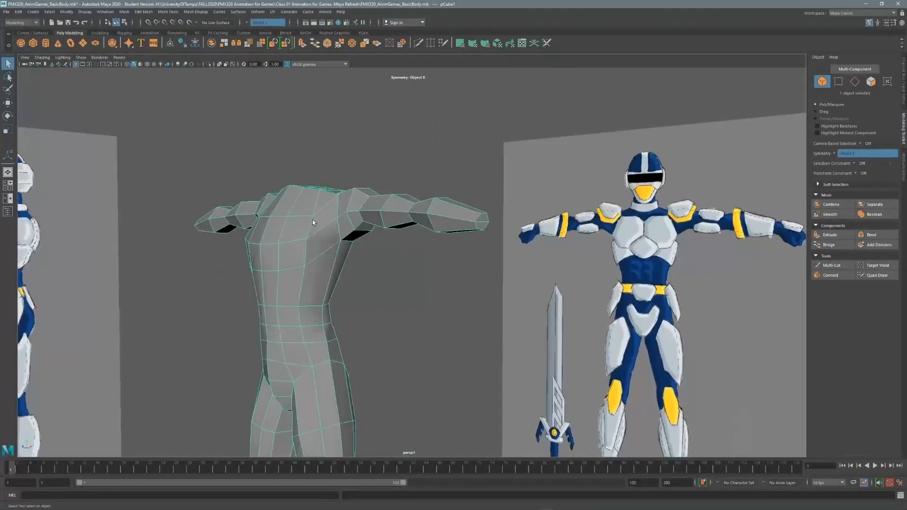
pyautogui.keyDown('alt'); pyautogui.moveTo(313, 220); pyautogui.dragTo(368, 238); pyautogui.keyUp('alt')
pyautogui.scroll(4, 410, 165)
pyautogui.keyDown('alt'); pyautogui.moveTo(368, 151); pyautogui.dragTo(429, 207); pyautogui.keyUp('alt')
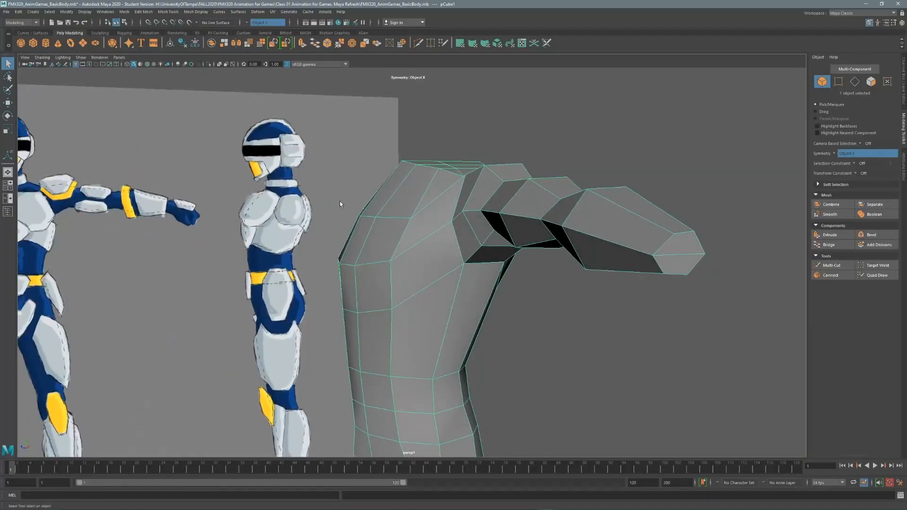
pyautogui.keyDown('alt'); pyautogui.moveTo(485, 194); pyautogui.dragTo(435, 237); pyautogui.keyUp('alt')
pyautogui.keyDown('alt'); pyautogui.moveTo(435, 236); pyautogui.dragTo(235, 319, button='right'); pyautogui.keyUp('alt')
pyautogui.keyDown('alt'); pyautogui.moveTo(283, 312); pyautogui.dragTo(308, 131, button='middle'); pyautogui.keyUp('alt')
pyautogui.keyDown('alt'); pyautogui.moveTo(311, 279); pyautogui.dragTo(314, 198, button='middle'); pyautogui.keyUp('alt')
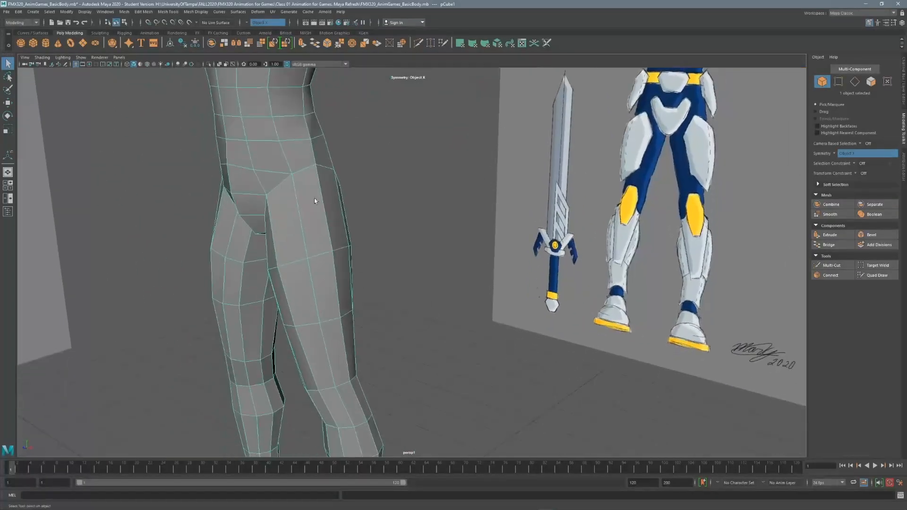
pyautogui.keyDown('alt'); pyautogui.moveTo(317, 90); pyautogui.dragTo(352, 188, button='middle'); pyautogui.keyUp('alt')
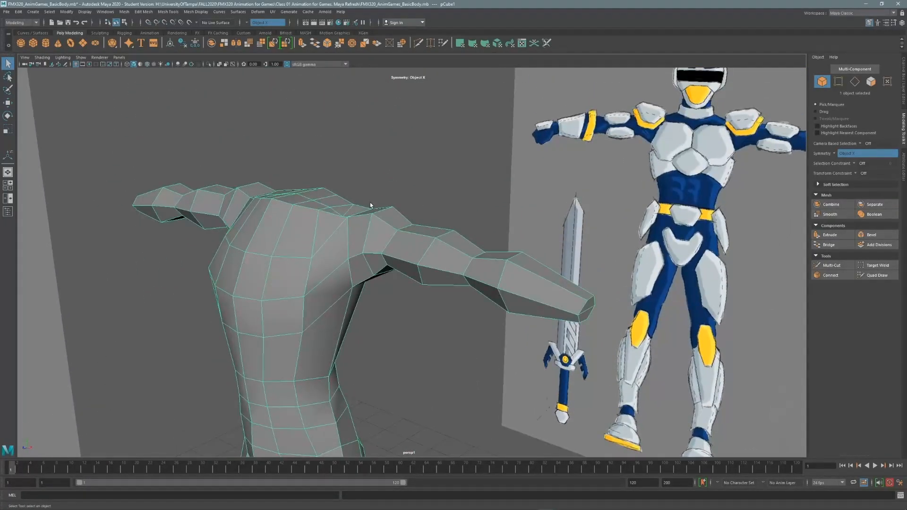
pyautogui.keyDown('alt'); pyautogui.moveTo(374, 231); pyautogui.dragTo(379, 198); pyautogui.keyUp('alt')
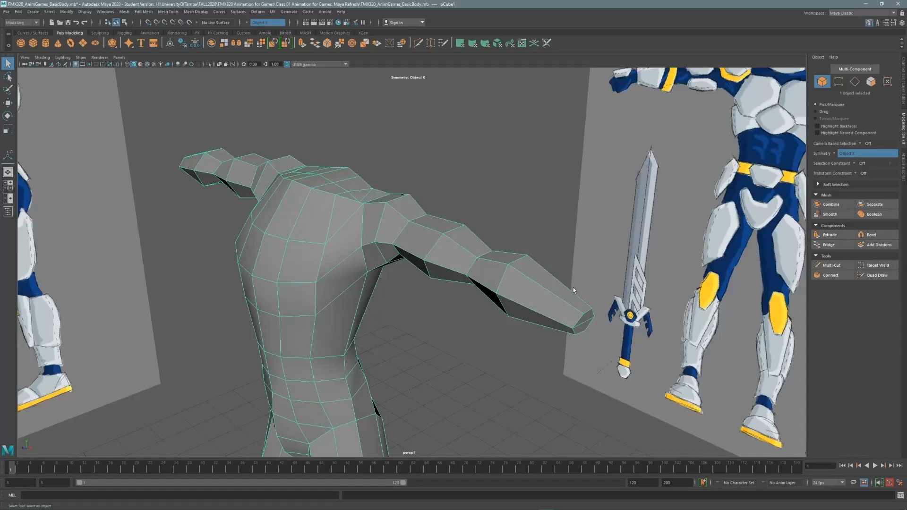
pyautogui.keyDown('alt'); pyautogui.moveTo(484, 264); pyautogui.dragTo(437, 185); pyautogui.keyUp('alt')
pyautogui.keyDown('alt'); pyautogui.moveTo(477, 247); pyautogui.dragTo(364, 169); pyautogui.keyUp('alt')
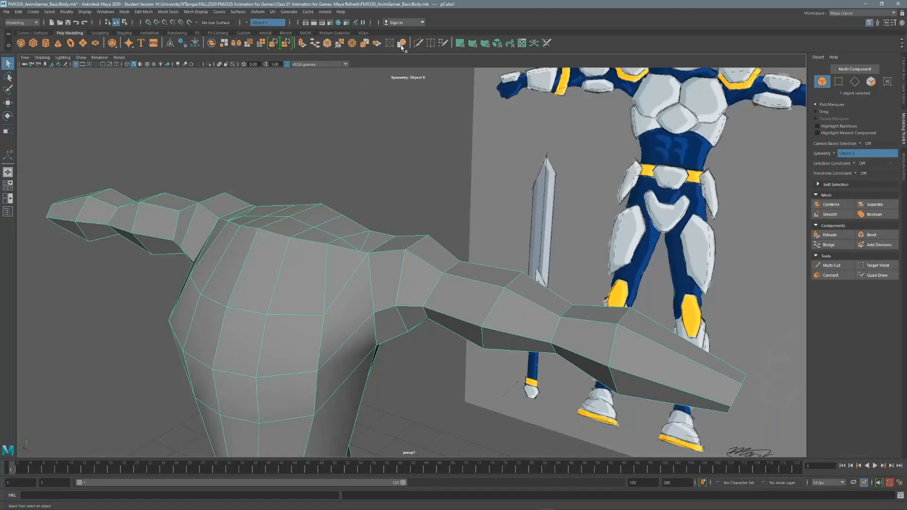
pyautogui.keyDown('alt'); pyautogui.moveTo(379, 245); pyautogui.dragTo(354, 222, button='middle'); pyautogui.keyUp('alt')
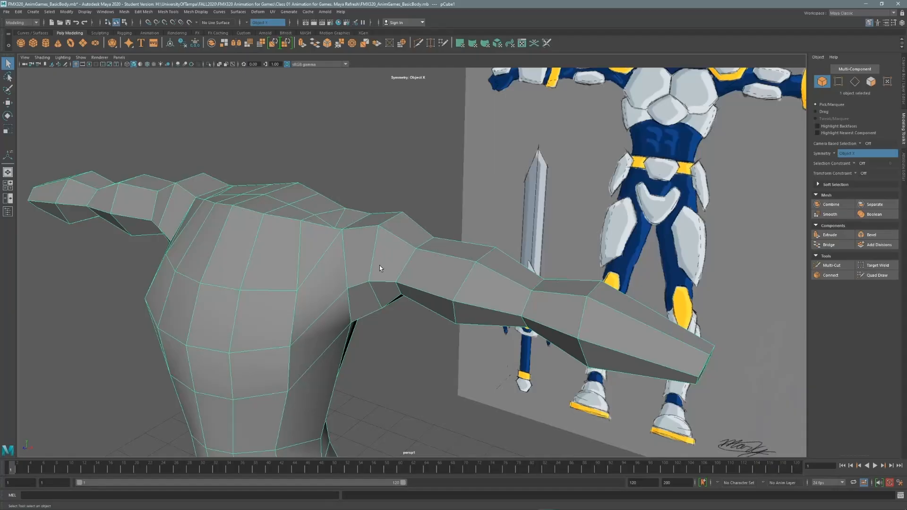
pyautogui.keyDown('alt'); pyautogui.moveTo(380, 263); pyautogui.dragTo(335, 181, button='middle'); pyautogui.keyUp('alt')
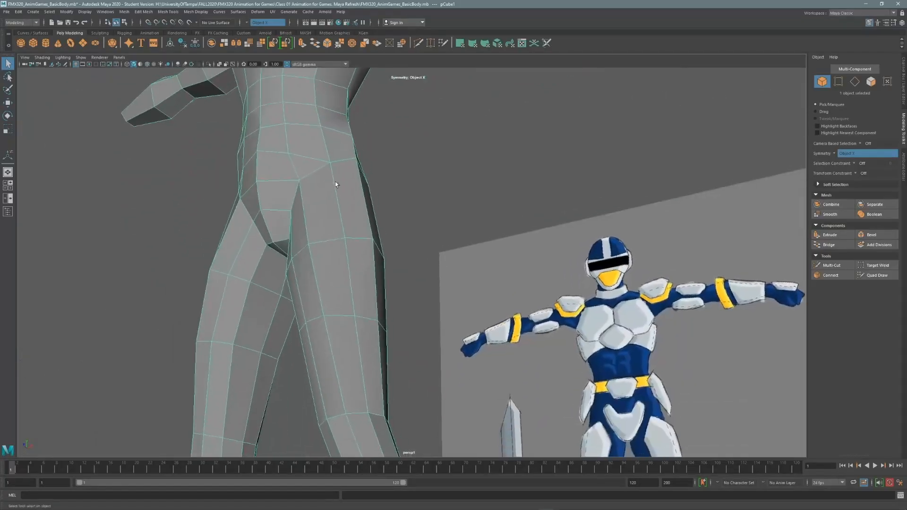
pyautogui.keyDown('alt'); pyautogui.moveTo(364, 233); pyautogui.dragTo(257, 186, button='right'); pyautogui.keyUp('alt')
pyautogui.keyDown('alt'); pyautogui.moveTo(257, 186); pyautogui.dragTo(355, 398, button='middle'); pyautogui.keyUp('alt')
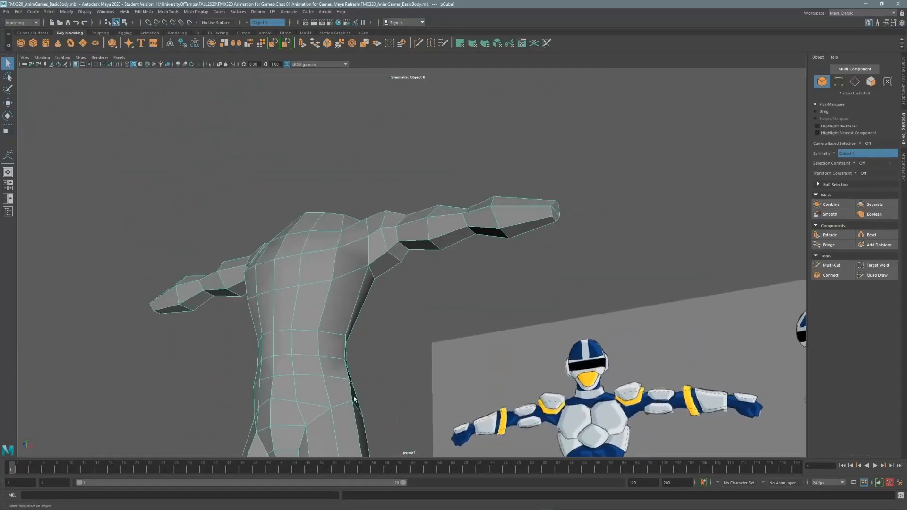
pyautogui.keyDown('alt'); pyautogui.moveTo(355, 399); pyautogui.dragTo(375, 143); pyautogui.keyUp('alt')
pyautogui.keyDown('alt'); pyautogui.moveTo(375, 146); pyautogui.dragTo(347, 287, button='middle'); pyautogui.keyUp('alt')
pyautogui.keyDown('alt'); pyautogui.moveTo(269, 222); pyautogui.dragTo(327, 242, button='right'); pyautogui.keyUp('alt')
pyautogui.keyDown('alt'); pyautogui.moveTo(355, 264); pyautogui.dragTo(333, 181, button='middle'); pyautogui.keyUp('alt')
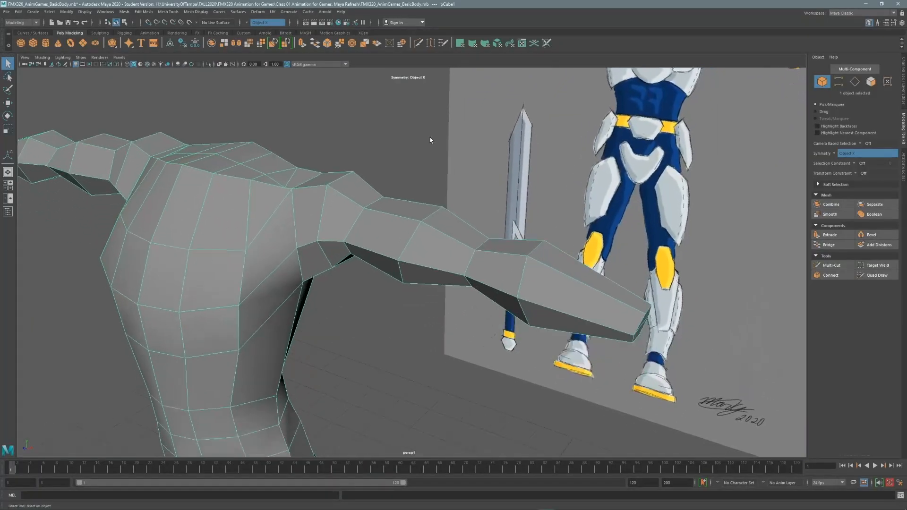
pyautogui.keyDown('alt'); pyautogui.moveTo(445, 222); pyautogui.dragTo(326, 231, button='right'); pyautogui.keyUp('alt')
pyautogui.keyDown('alt'); pyautogui.moveTo(326, 231); pyautogui.dragTo(316, 211); pyautogui.keyUp('alt')
pyautogui.click(838, 82)
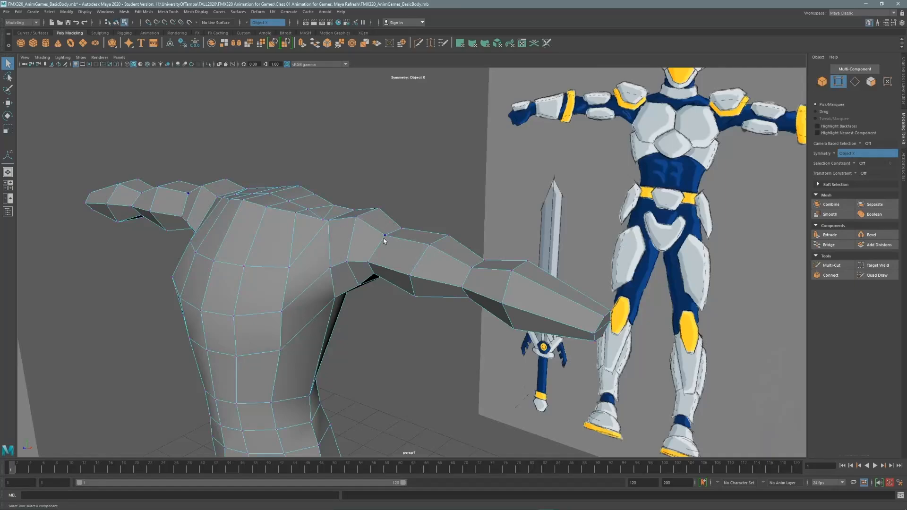
pyautogui.keyDown('alt'); pyautogui.moveTo(392, 251); pyautogui.dragTo(377, 246); pyautogui.keyUp('alt')
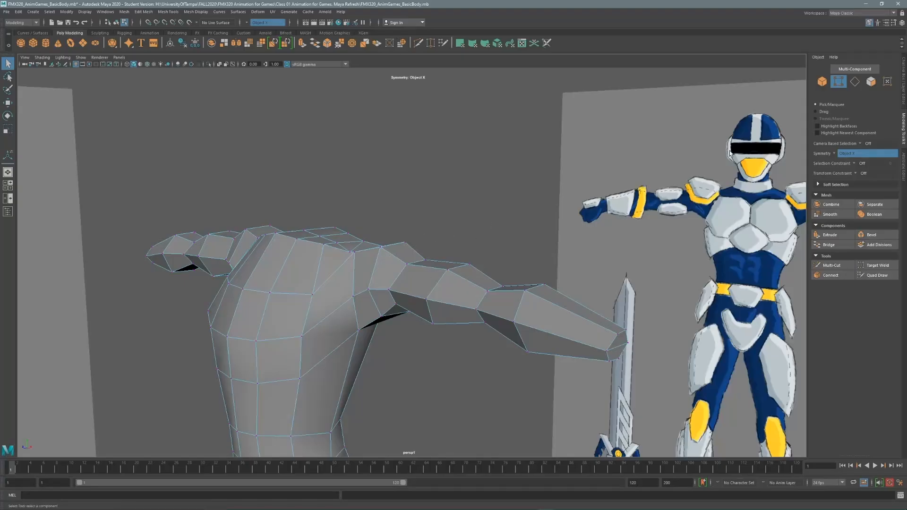
pyautogui.keyDown('alt'); pyautogui.moveTo(374, 248); pyautogui.dragTo(444, 187, button='right'); pyautogui.keyUp('alt')
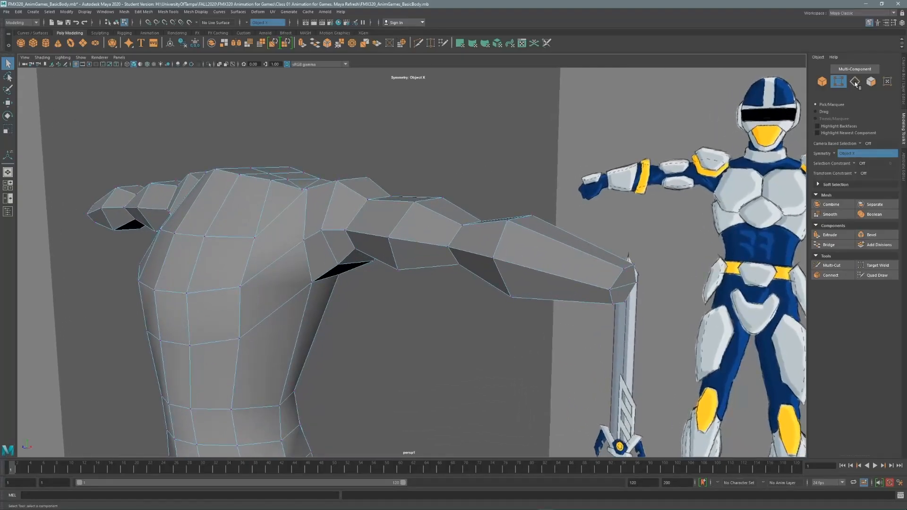
# Step: Connect the crosswise edges along the top and underside of both arms with one lengthwise segment running halfway between the existing edges
pyautogui.click(855, 82)
pyautogui.keyDown('alt'); pyautogui.moveTo(510, 221); pyautogui.dragTo(286, 203); pyautogui.keyUp('alt')
pyautogui.click(284, 205)
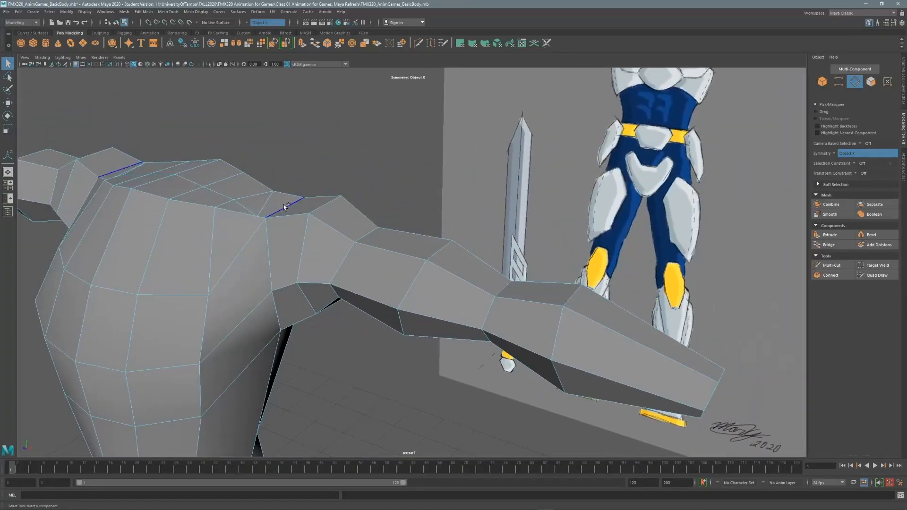
pyautogui.doubleClick(283, 205)
pyautogui.keyDown('alt'); pyautogui.moveTo(575, 301); pyautogui.dragTo(447, 165); pyautogui.keyUp('alt')
pyautogui.keyDown('shift'); pyautogui.click(514, 285); pyautogui.keyUp('shift')
pyautogui.keyDown('shift'); pyautogui.click(440, 277); pyautogui.keyUp('shift')
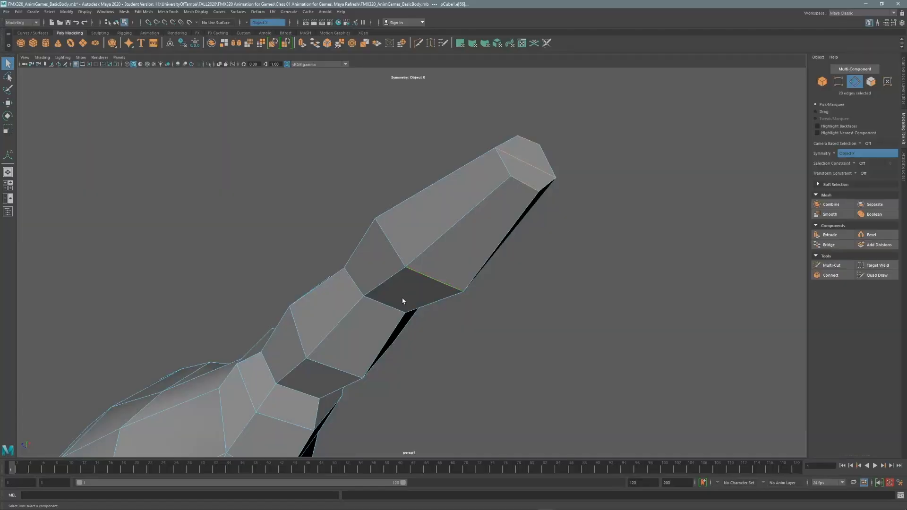
pyautogui.keyDown('shift'); pyautogui.click(390, 309); pyautogui.keyUp('shift')
pyautogui.keyDown('shift'); pyautogui.click(338, 369); pyautogui.keyUp('shift')
pyautogui.keyDown('alt'); pyautogui.moveTo(341, 302); pyautogui.dragTo(461, 161, button='middle'); pyautogui.keyUp('alt')
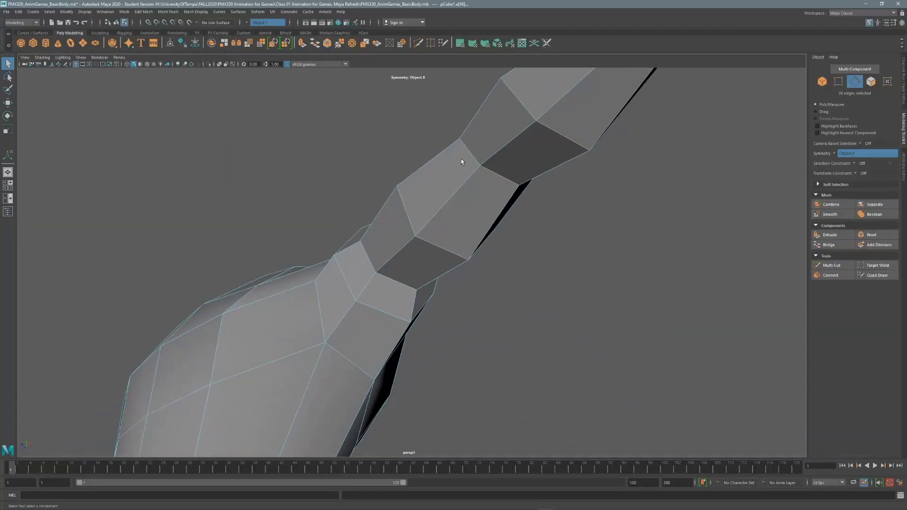
pyautogui.keyDown('shift'); pyautogui.click(403, 285); pyautogui.keyUp('shift')
pyautogui.keyDown('shift'); pyautogui.click(379, 312); pyautogui.keyUp('shift')
pyautogui.keyDown('alt'); pyautogui.moveTo(356, 278); pyautogui.dragTo(382, 344); pyautogui.keyUp('alt')
pyautogui.keyDown('alt'); pyautogui.moveTo(381, 344); pyautogui.dragTo(397, 383, button='middle'); pyautogui.keyUp('alt')
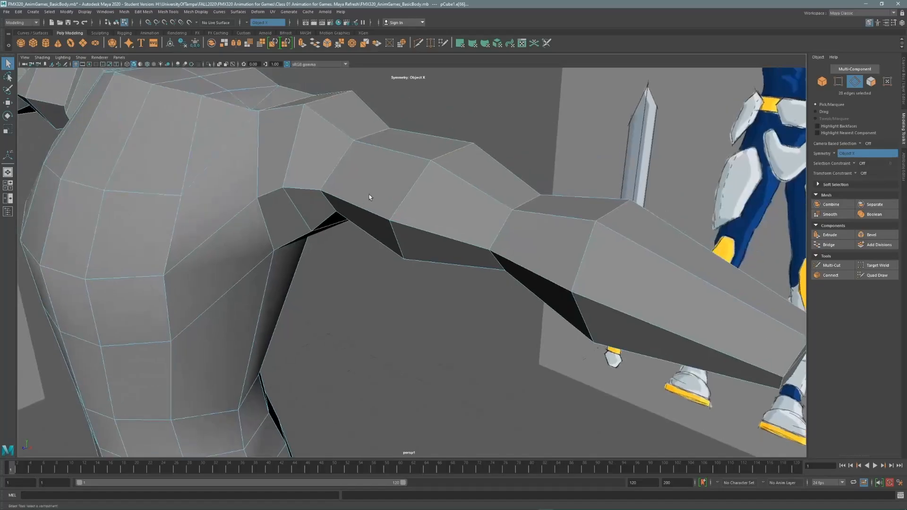
pyautogui.keyDown('alt'); pyautogui.moveTo(370, 195); pyautogui.dragTo(381, 292); pyautogui.keyUp('alt')
pyautogui.moveTo(373, 241)
pyautogui.keyDown('alt'); pyautogui.mouseDown()
pyautogui.moveTo(380, 210)
pyautogui.moveTo(388, 242)
pyautogui.mouseUp(); pyautogui.keyUp('alt')
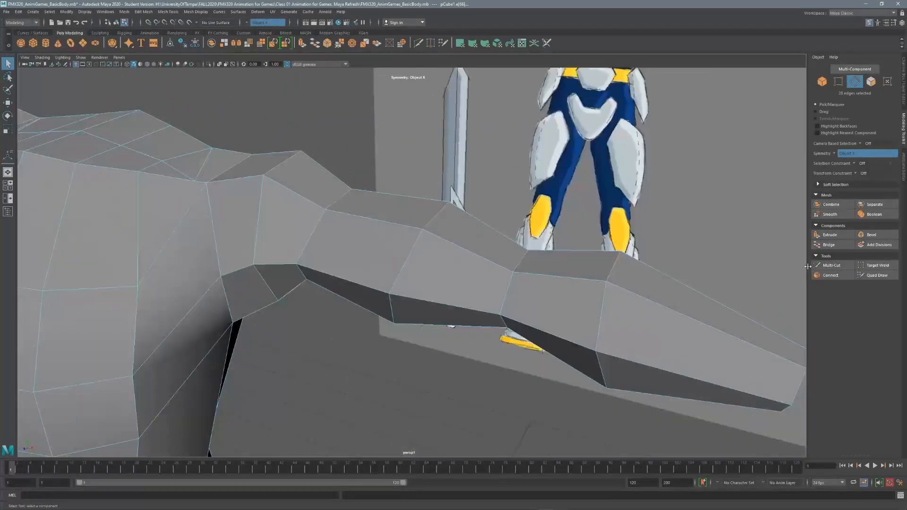
pyautogui.click(830, 275)
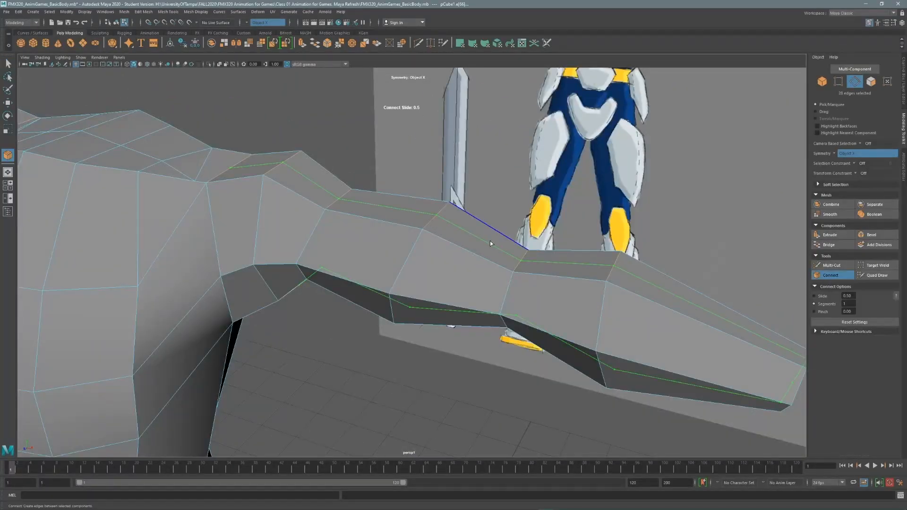
pyautogui.press('q')
pyautogui.keyDown('alt'); pyautogui.moveTo(511, 225); pyautogui.dragTo(403, 193, button='middle'); pyautogui.keyUp('alt')
pyautogui.keyDown('alt'); pyautogui.moveTo(403, 192); pyautogui.dragTo(502, 240); pyautogui.keyUp('alt')
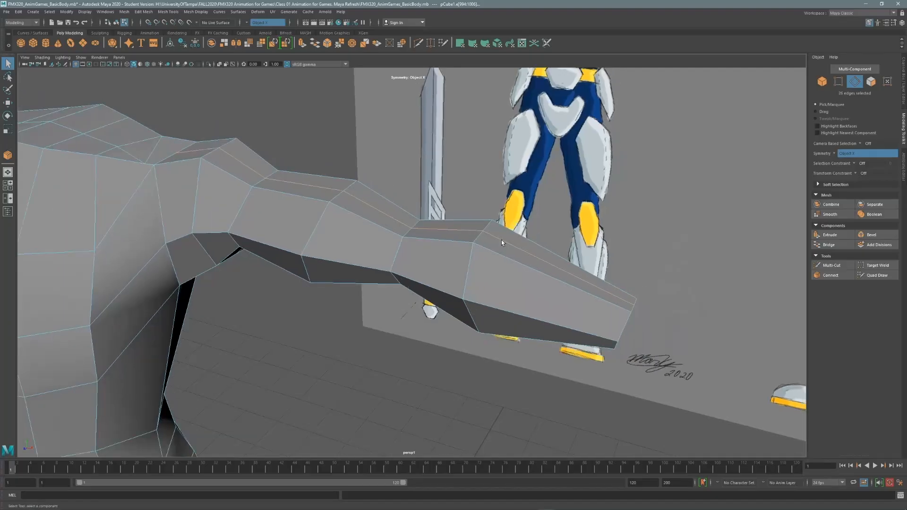
# Step: Circularize the edge loop where each arm joins the torso, including its armpit and shoulder-top edges
pyautogui.keyDown('alt'); pyautogui.moveTo(502, 240); pyautogui.dragTo(475, 231, button='middle'); pyautogui.keyUp('alt')
pyautogui.keyDown('alt'); pyautogui.moveTo(196, 152); pyautogui.dragTo(435, 175, button='middle'); pyautogui.keyUp('alt')
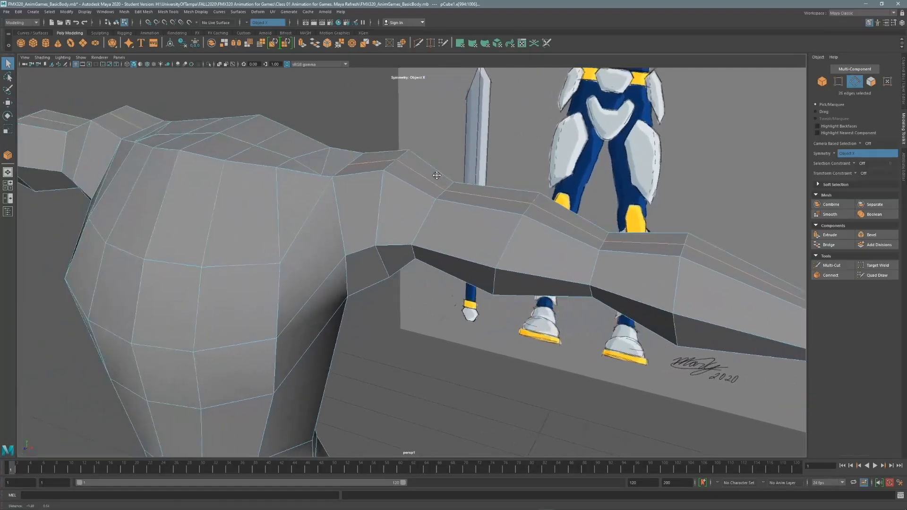
pyautogui.keyDown('alt'); pyautogui.moveTo(435, 174); pyautogui.dragTo(444, 141, button='right'); pyautogui.keyUp('alt')
pyautogui.click(337, 220)
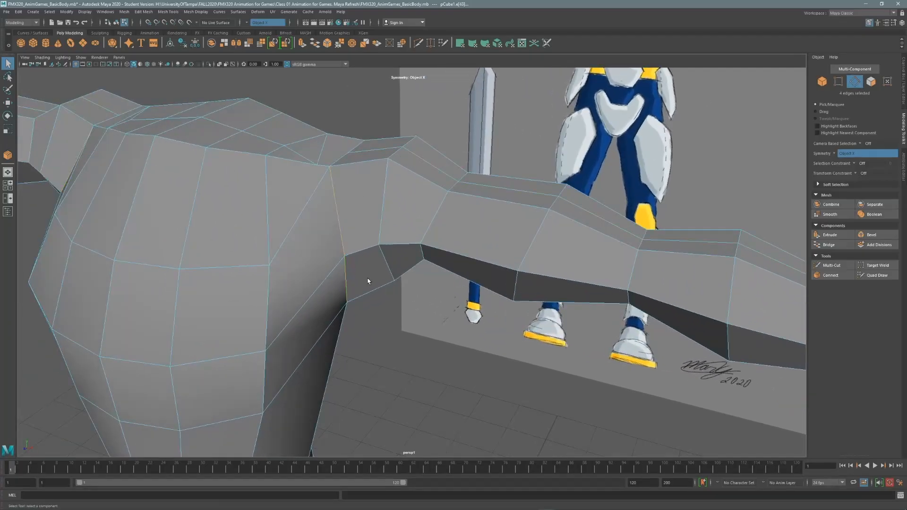
pyautogui.keyDown('alt'); pyautogui.moveTo(368, 281); pyautogui.dragTo(271, 118); pyautogui.keyUp('alt')
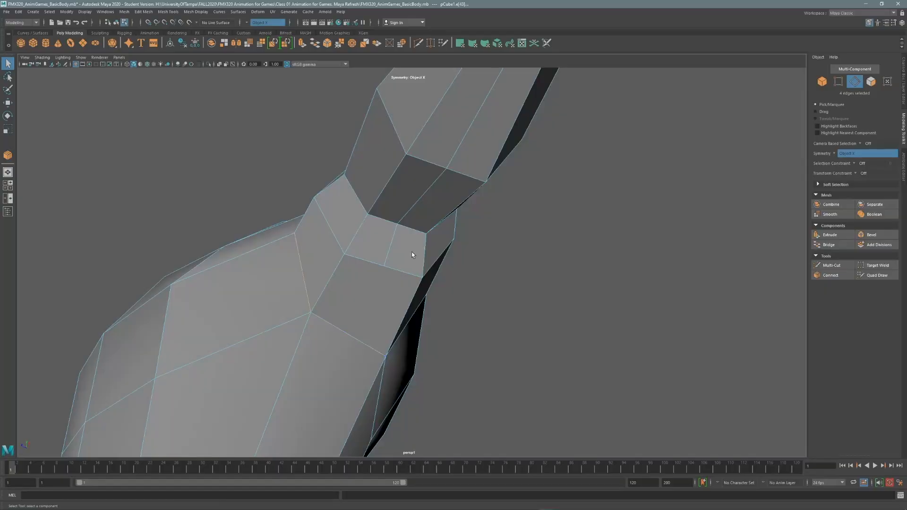
pyautogui.moveTo(412, 252)
pyautogui.keyDown('alt'); pyautogui.mouseDown()
pyautogui.moveTo(364, 265)
pyautogui.moveTo(417, 265)
pyautogui.mouseUp(); pyautogui.keyUp('alt')
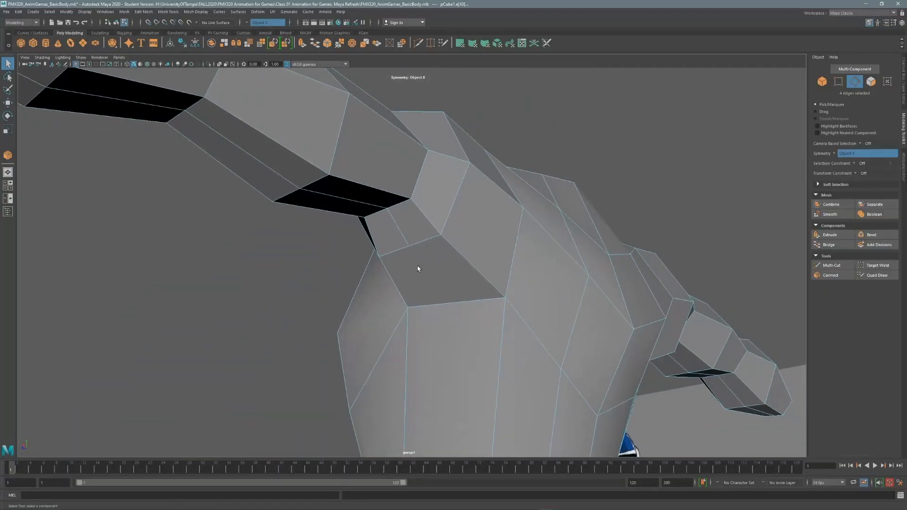
pyautogui.keyDown('shift'); pyautogui.click(517, 255); pyautogui.keyUp('shift')
pyautogui.scroll(4, 506, 215)
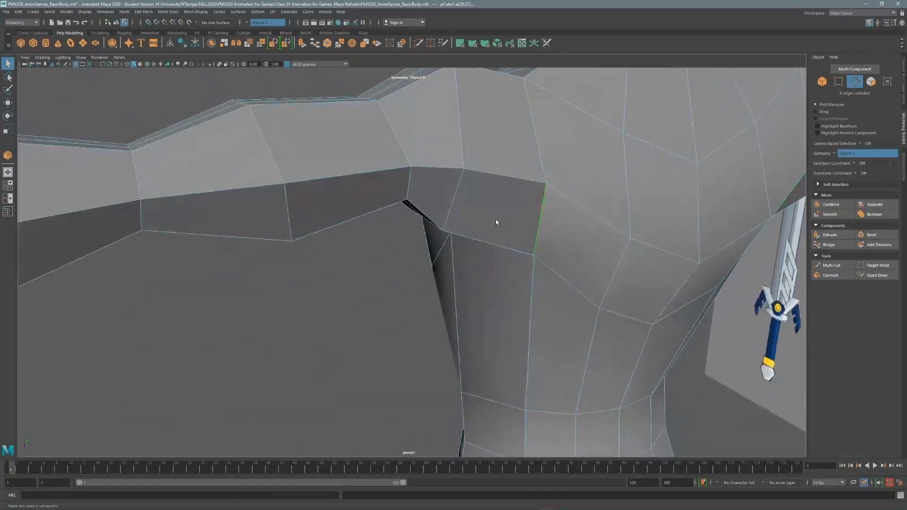
pyautogui.keyDown('alt'); pyautogui.moveTo(495, 219); pyautogui.dragTo(525, 233); pyautogui.keyUp('alt')
pyautogui.keyDown('alt'); pyautogui.moveTo(499, 148); pyautogui.dragTo(514, 175); pyautogui.keyUp('alt')
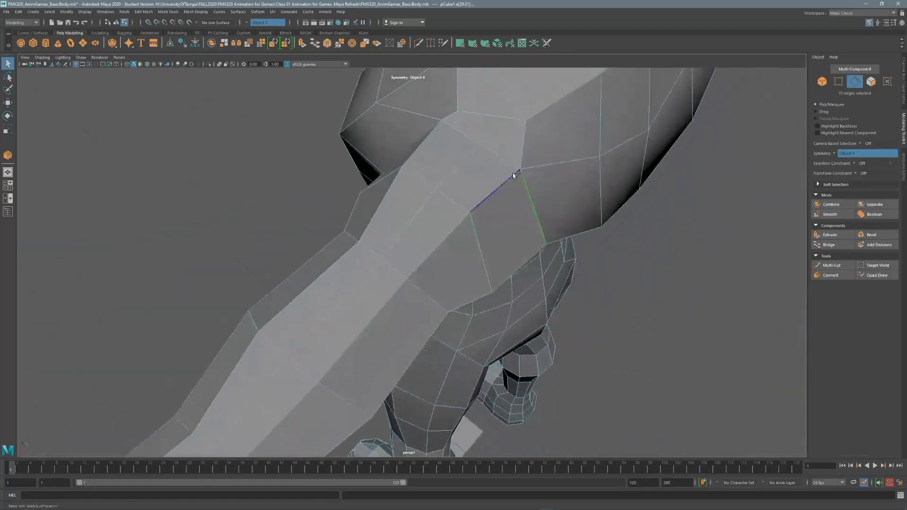
pyautogui.keyDown('shift'); pyautogui.click(502, 161); pyautogui.keyUp('shift')
pyautogui.keyDown('shift'); pyautogui.click(464, 137); pyautogui.keyUp('shift')
pyautogui.keyDown('alt'); pyautogui.moveTo(451, 144); pyautogui.dragTo(537, 143); pyautogui.keyUp('alt')
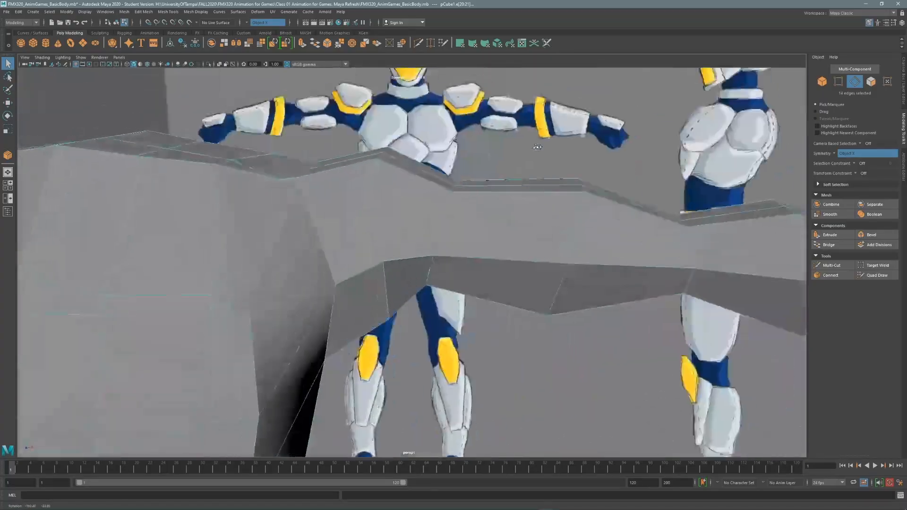
pyautogui.keyDown('alt'); pyautogui.moveTo(536, 144); pyautogui.dragTo(385, 159, button='right'); pyautogui.keyUp('alt')
pyautogui.keyDown('alt'); pyautogui.moveTo(385, 158); pyautogui.dragTo(335, 193); pyautogui.keyUp('alt')
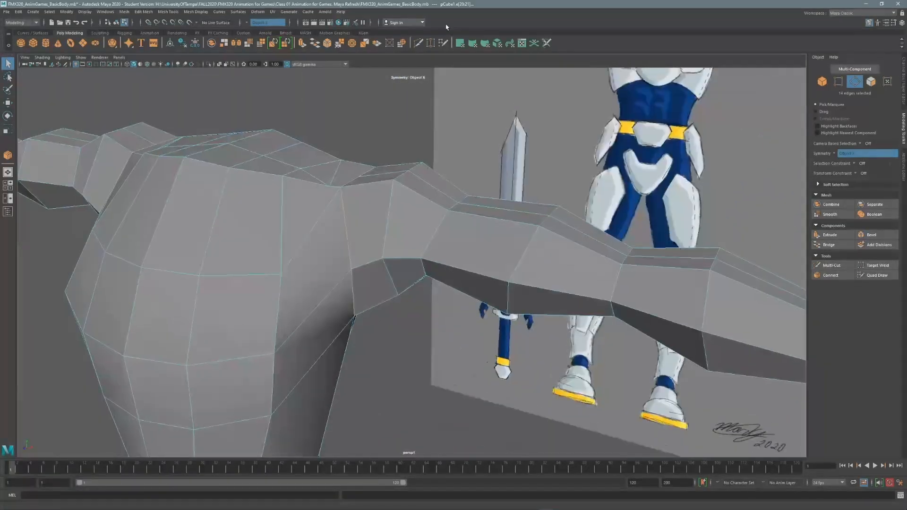
pyautogui.click(405, 44)
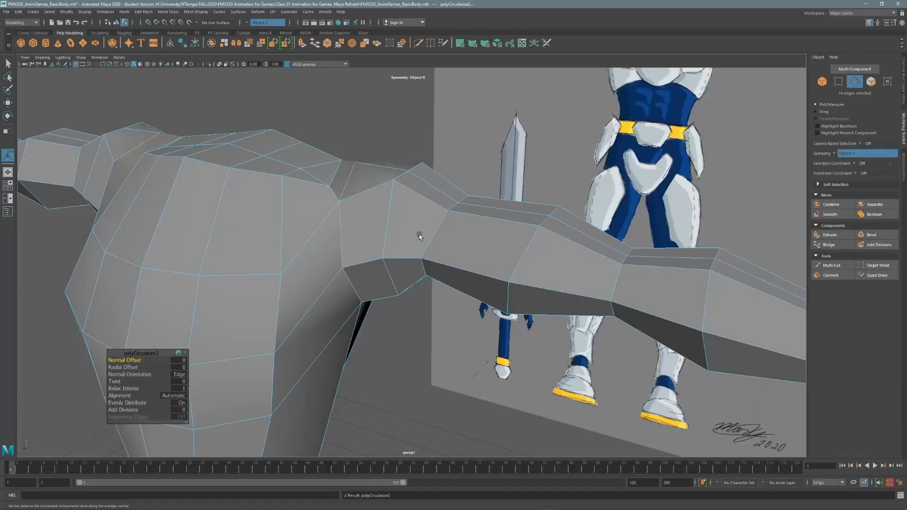
# Step: Circularize the next edge loop outward on each shoulder
pyautogui.click(384, 239)
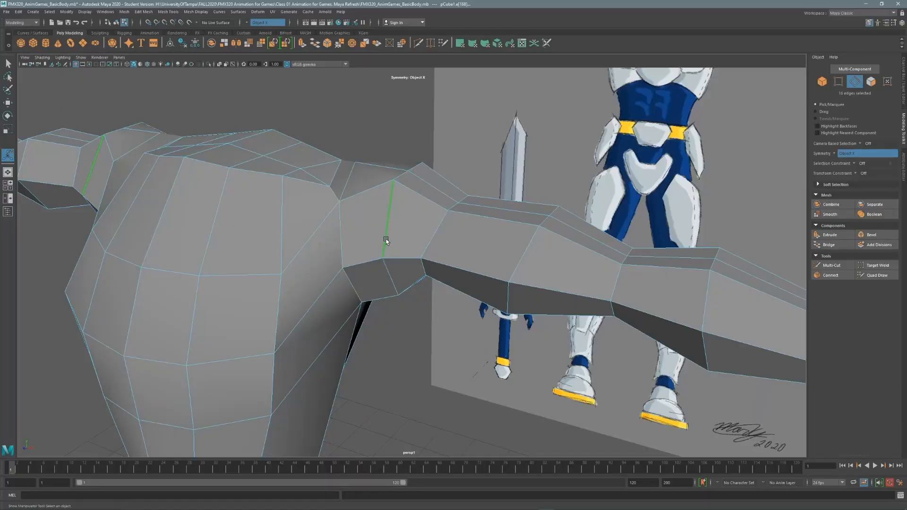
pyautogui.click(402, 44)
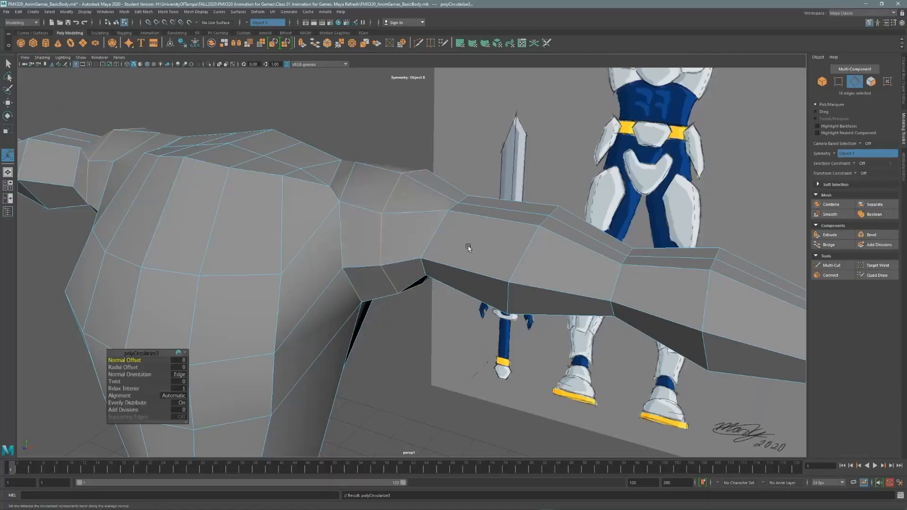
pyautogui.keyDown('alt'); pyautogui.moveTo(468, 245); pyautogui.dragTo(372, 194); pyautogui.keyUp('alt')
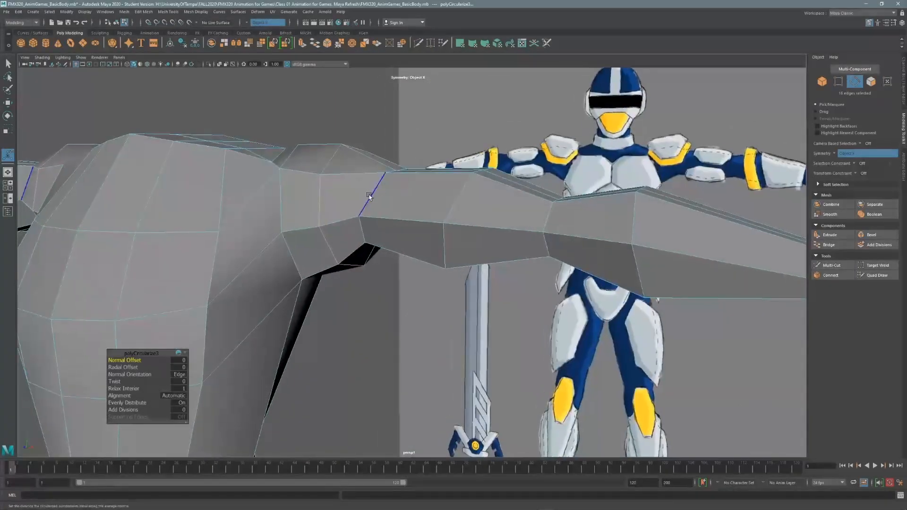
# Step: Circularize the edge loop just outside each shoulder and the following loop partway along each upper arm
pyautogui.hotkey('ctrl', 'z')
pyautogui.press('g')
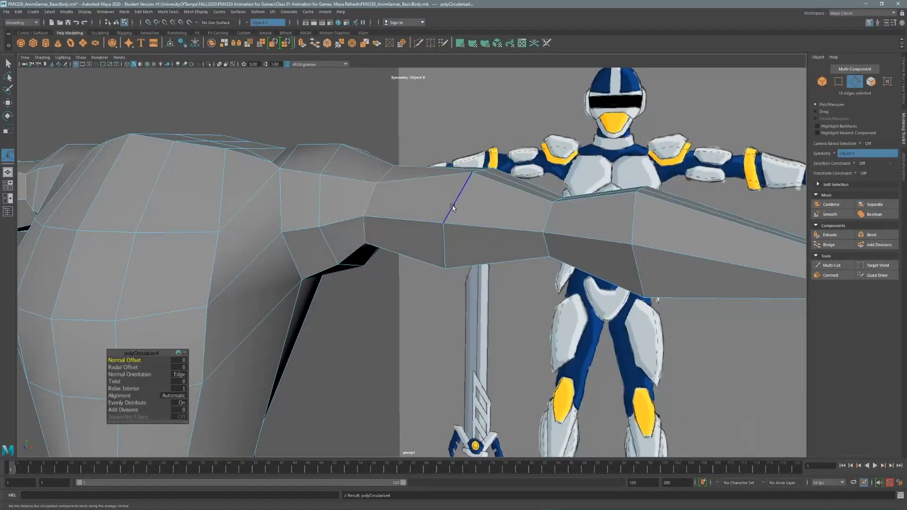
pyautogui.doubleClick(454, 204)
pyautogui.keyDown('alt'); pyautogui.moveTo(454, 203); pyautogui.dragTo(439, 191); pyautogui.keyUp('alt')
pyautogui.keyDown('alt'); pyautogui.moveTo(439, 190); pyautogui.dragTo(374, 188, button='right'); pyautogui.keyUp('alt')
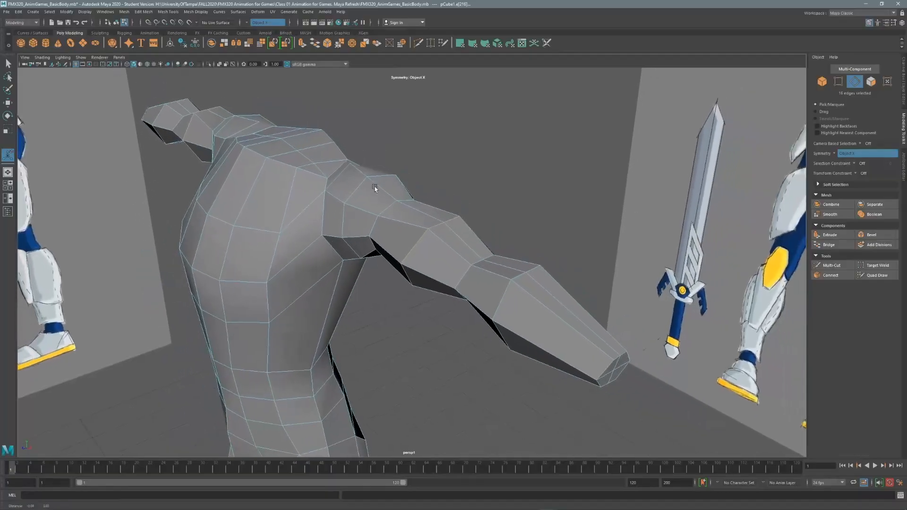
pyautogui.keyDown('alt'); pyautogui.moveTo(374, 189); pyautogui.dragTo(394, 161); pyautogui.keyUp('alt')
pyautogui.press('g')
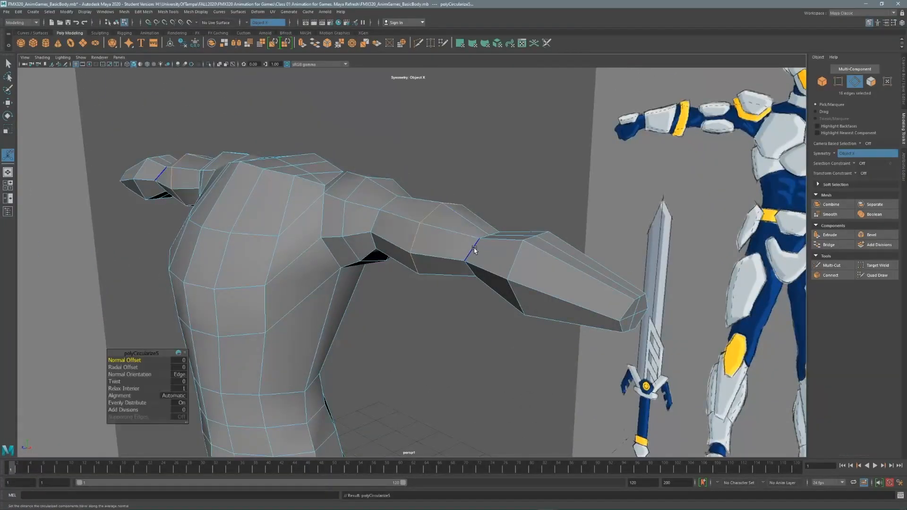
# Step: Circularize the edge loop at each elbow and the widest edge loop of each forearm
pyautogui.doubleClick(471, 249)
pyautogui.click(402, 44)
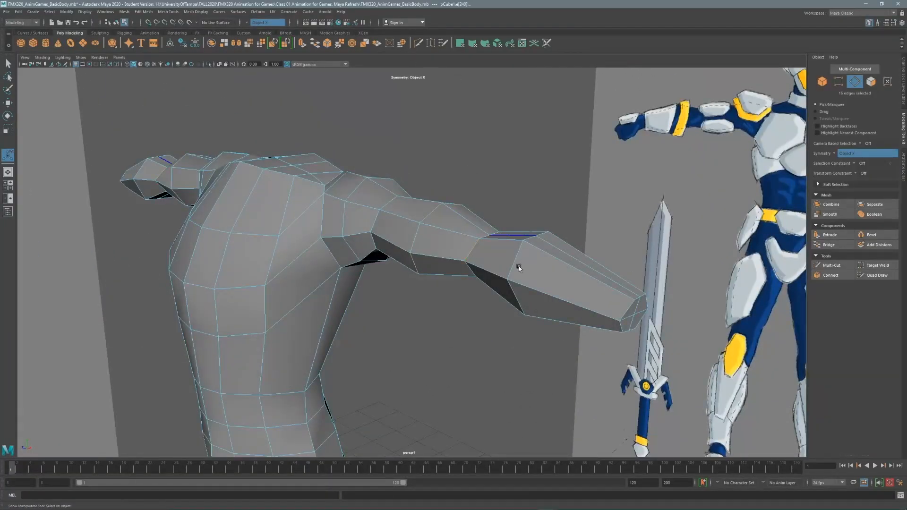
pyautogui.doubleClick(514, 263)
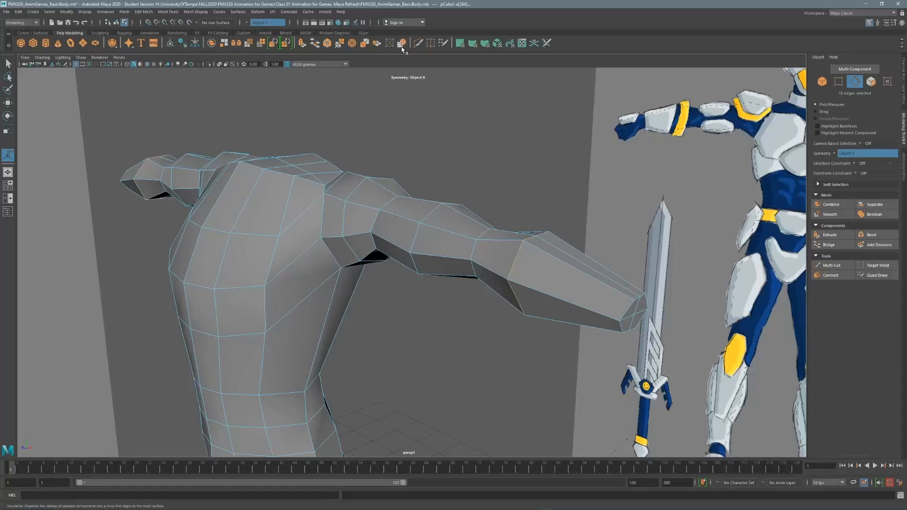
pyautogui.click(402, 44)
# Step: Circularize the four end-cap faces that close each arm at the wrist
pyautogui.rightClick(516, 274)
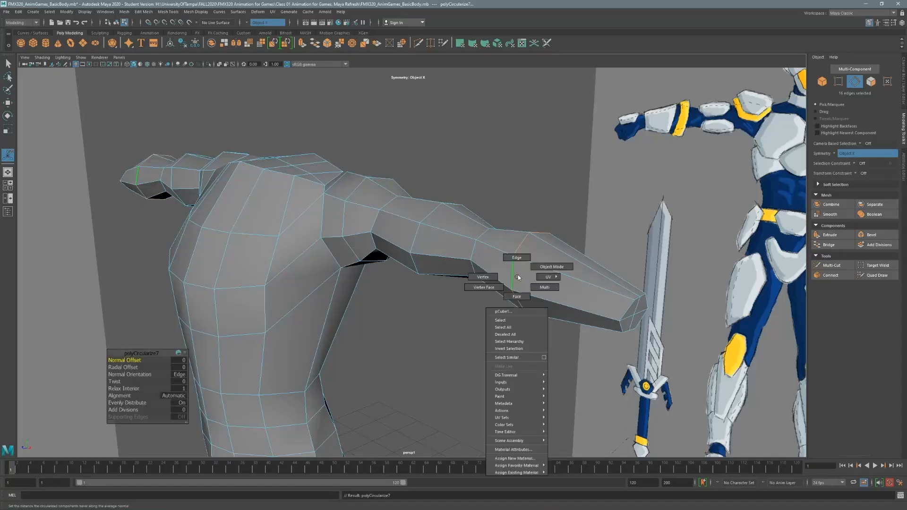
pyautogui.click(517, 296)
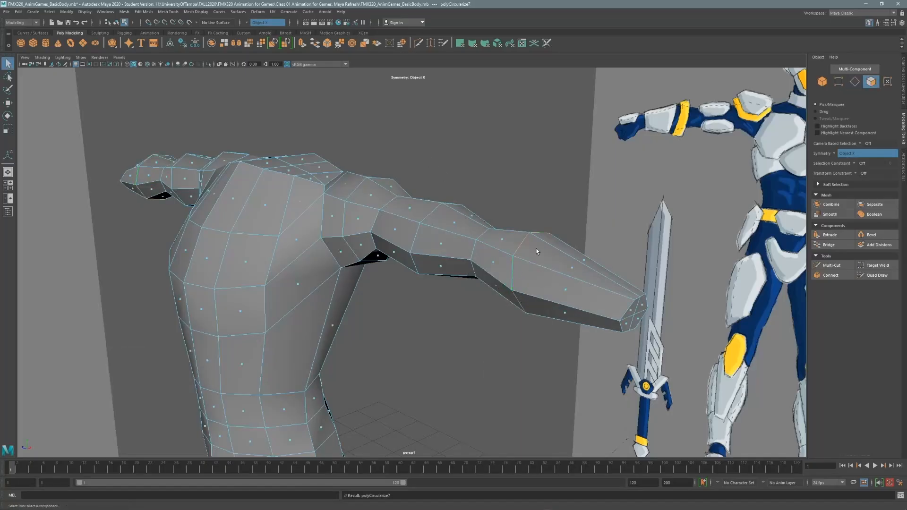
pyautogui.keyDown('alt'); pyautogui.moveTo(520, 296); pyautogui.dragTo(460, 247); pyautogui.keyUp('alt')
pyautogui.click(460, 247)
pyautogui.click(461, 245)
pyautogui.keyDown('shift'); pyautogui.click(472, 241); pyautogui.keyUp('shift')
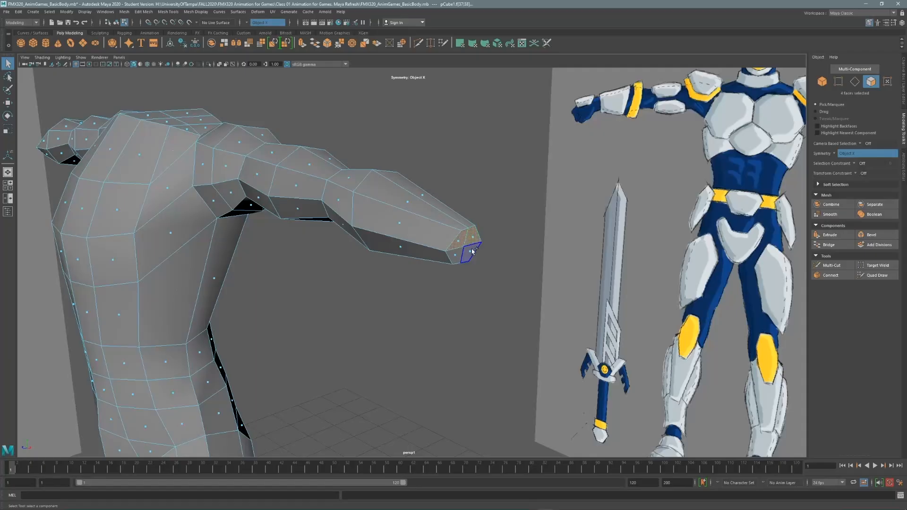
pyautogui.keyDown('shift'); pyautogui.click(471, 251); pyautogui.keyUp('shift')
pyautogui.keyDown('shift'); pyautogui.click(458, 255); pyautogui.keyUp('shift')
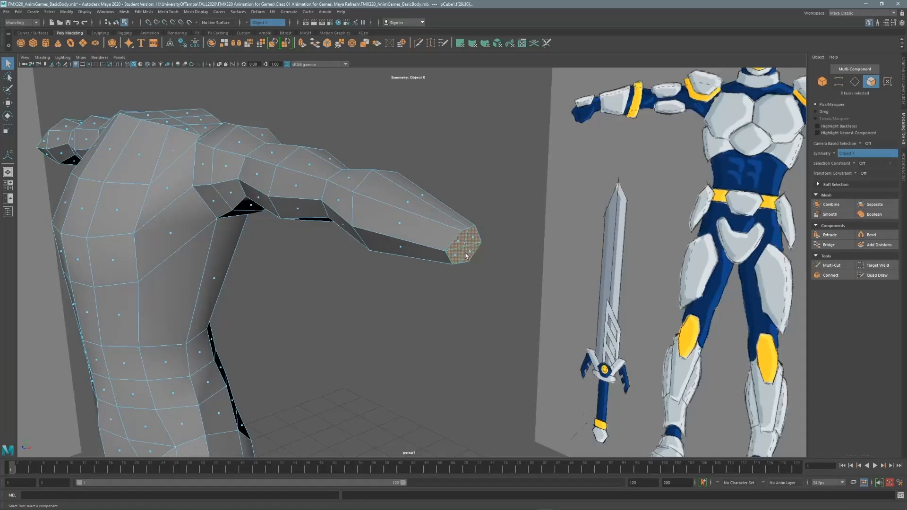
pyautogui.click(401, 43)
# Step: Multi-Cut an edge across the large face between the torso and shoulder beside each armpit, from the torso-side corner to the shoulder loop vertex
pyautogui.keyDown('alt'); pyautogui.moveTo(351, 189); pyautogui.dragTo(326, 161, button='right'); pyautogui.keyUp('alt')
pyautogui.keyDown('alt'); pyautogui.moveTo(326, 160); pyautogui.dragTo(439, 127, button='middle'); pyautogui.keyUp('alt')
pyautogui.keyDown('alt'); pyautogui.moveTo(385, 145); pyautogui.dragTo(350, 172); pyautogui.keyUp('alt')
pyautogui.keyDown('alt'); pyautogui.moveTo(350, 172); pyautogui.dragTo(589, 104, button='right'); pyautogui.keyUp('alt')
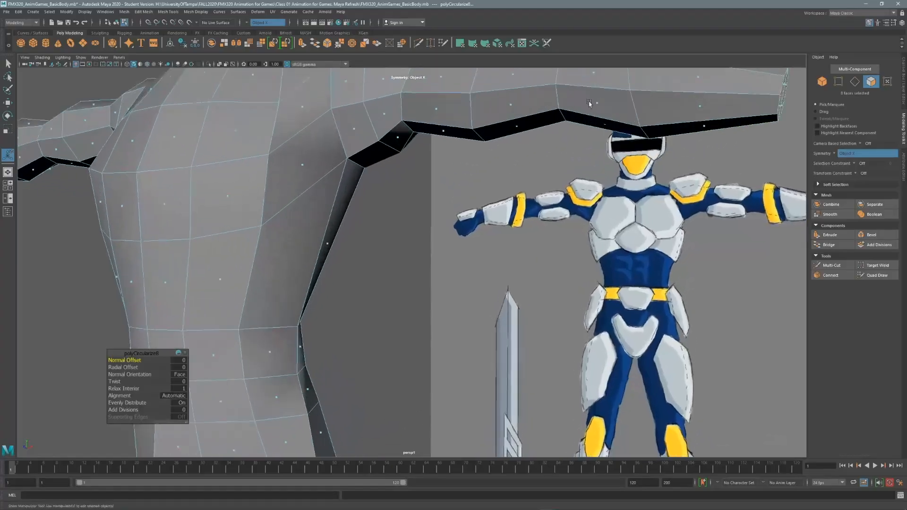
pyautogui.keyDown('alt'); pyautogui.moveTo(355, 134); pyautogui.dragTo(392, 209, button='middle'); pyautogui.keyUp('alt')
pyautogui.keyDown('alt'); pyautogui.moveTo(392, 208); pyautogui.dragTo(371, 184); pyautogui.keyUp('alt')
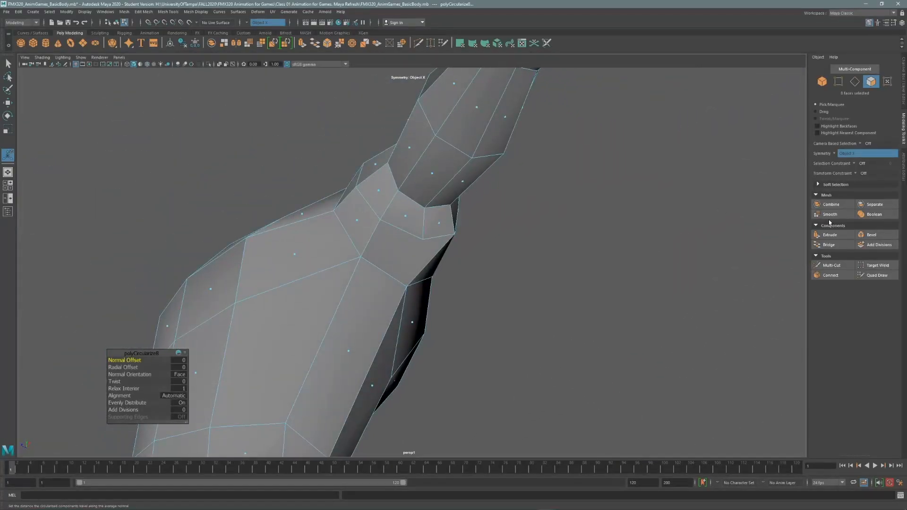
pyautogui.click(837, 265)
pyautogui.click(361, 258)
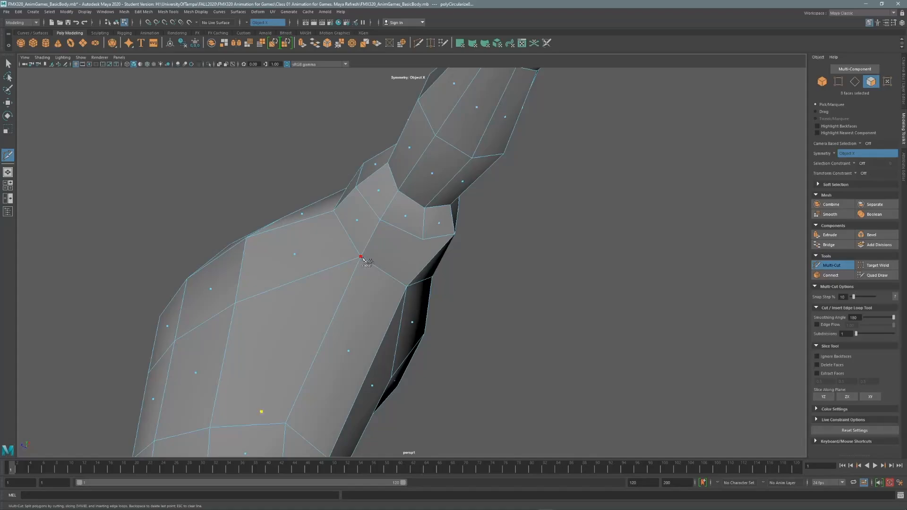
pyautogui.press('Return')
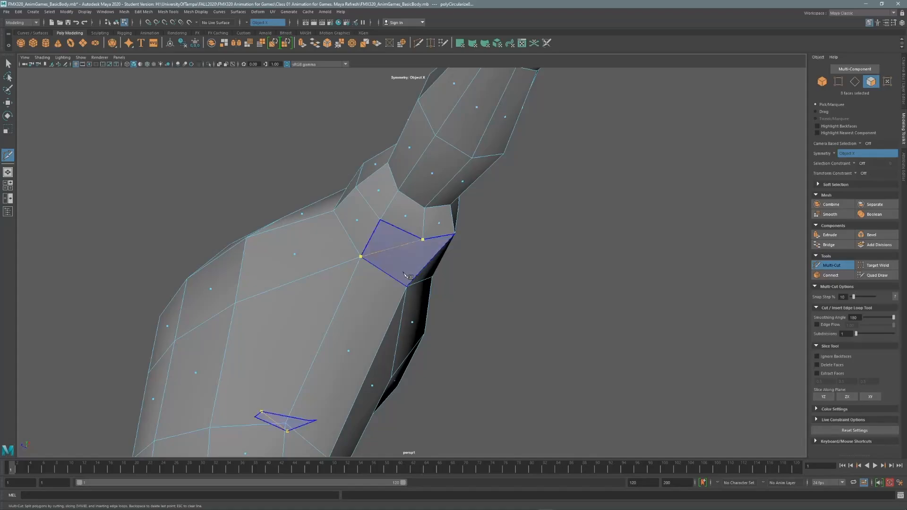
pyautogui.press('q')
# Step: Multi-Cut a new edge across the top of each shoulder to the arm's edge loop, and delete the neighbouring redundant edge
pyautogui.keyDown('alt'); pyautogui.moveTo(407, 173); pyautogui.dragTo(386, 281); pyautogui.keyUp('alt')
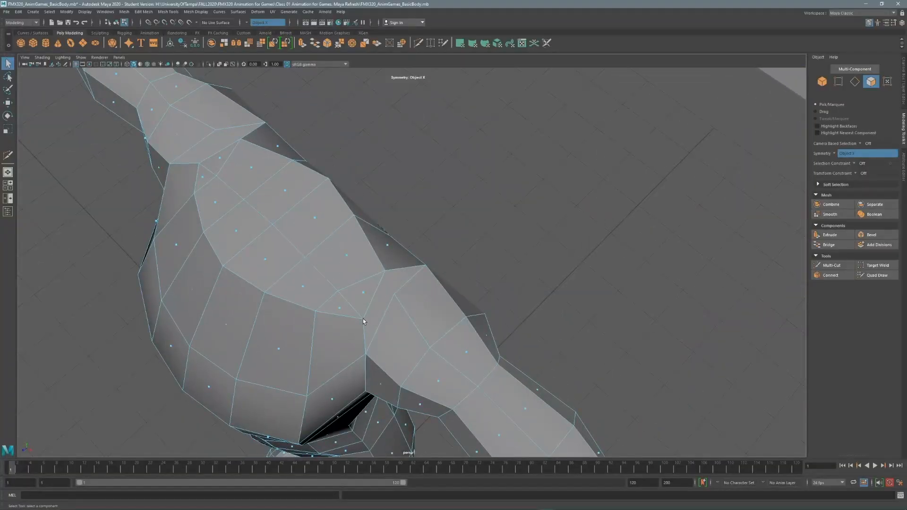
pyautogui.click(832, 265)
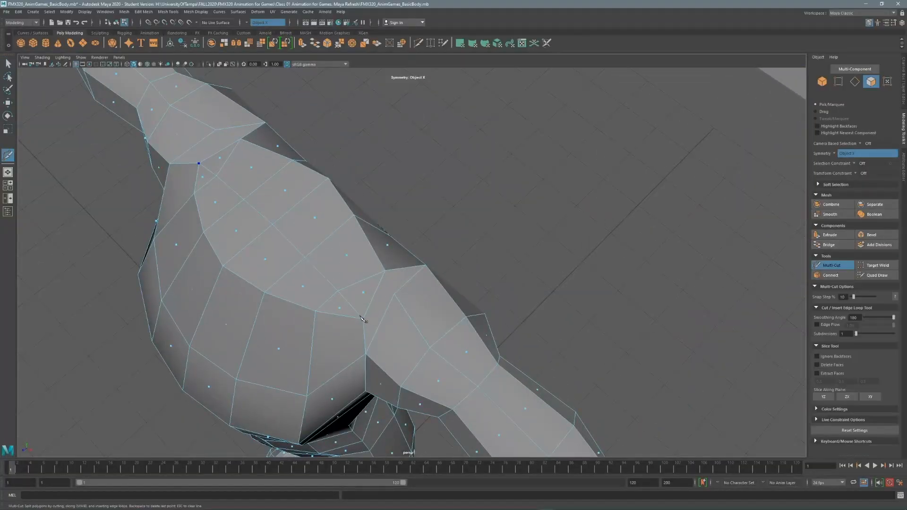
pyautogui.click(387, 284)
pyautogui.press('q')
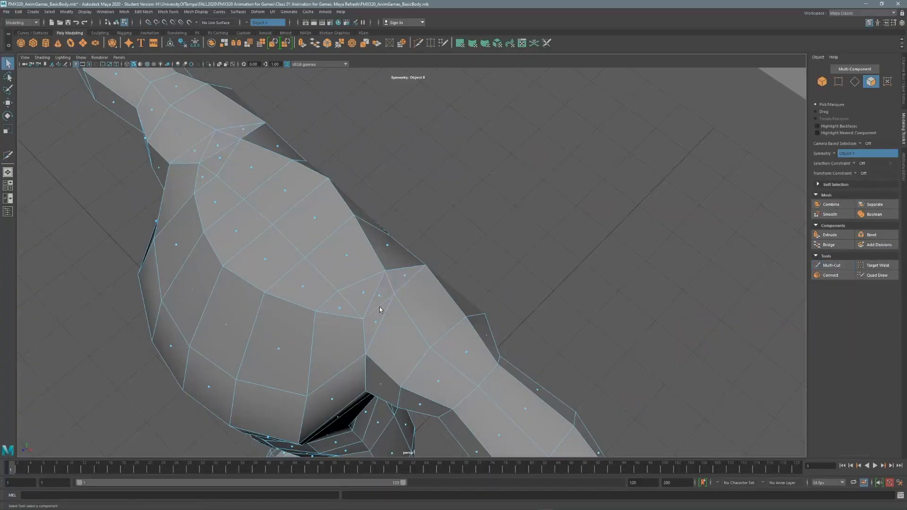
pyautogui.click(854, 81)
pyautogui.click(379, 291)
pyautogui.press('Delete')
# Step: Adjust the vertices at the back of each shoulder joint with the Move tool
pyautogui.keyDown('alt'); pyautogui.moveTo(443, 235); pyautogui.dragTo(334, 255, button='right'); pyautogui.keyUp('alt')
pyautogui.keyDown('alt'); pyautogui.moveTo(394, 294); pyautogui.dragTo(334, 254, button='middle'); pyautogui.keyUp('alt')
pyautogui.keyDown('alt'); pyautogui.moveTo(467, 332); pyautogui.dragTo(371, 168); pyautogui.keyUp('alt')
pyautogui.keyDown('alt'); pyautogui.moveTo(416, 260); pyautogui.dragTo(422, 265); pyautogui.keyUp('alt')
pyautogui.click(839, 82)
pyautogui.click(408, 224)
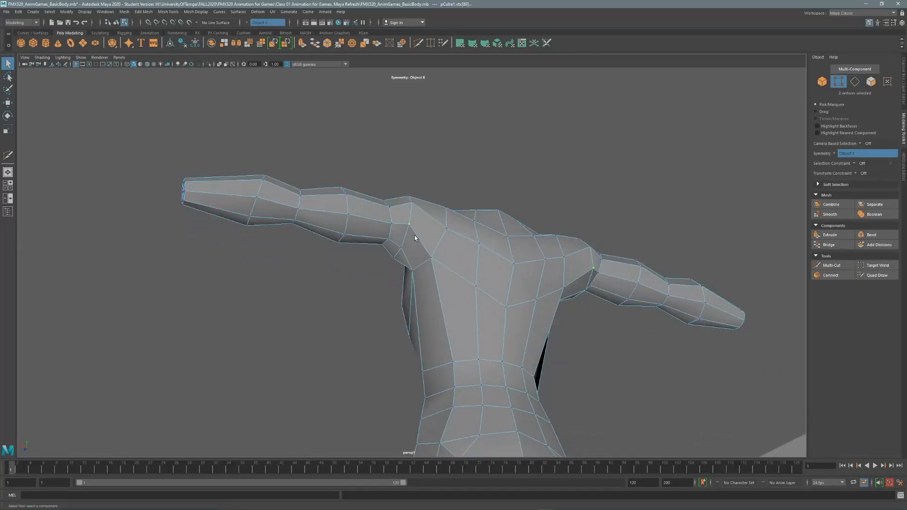
pyautogui.press('w')
pyautogui.keyDown('alt'); pyautogui.moveTo(423, 208); pyautogui.dragTo(349, 214); pyautogui.keyUp('alt')
pyautogui.click(418, 174)
pyautogui.keyDown('alt'); pyautogui.moveTo(363, 168); pyautogui.dragTo(384, 202); pyautogui.keyUp('alt')
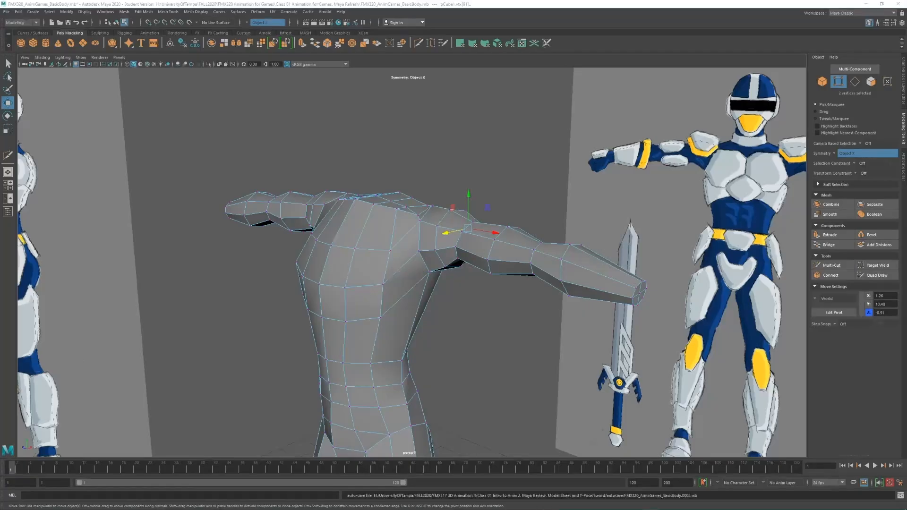
# Step: Compare the shoulders and neck base with the side reference drawing
pyautogui.keyDown('alt'); pyautogui.moveTo(324, 258); pyautogui.dragTo(405, 235, button='right'); pyautogui.keyUp('alt')
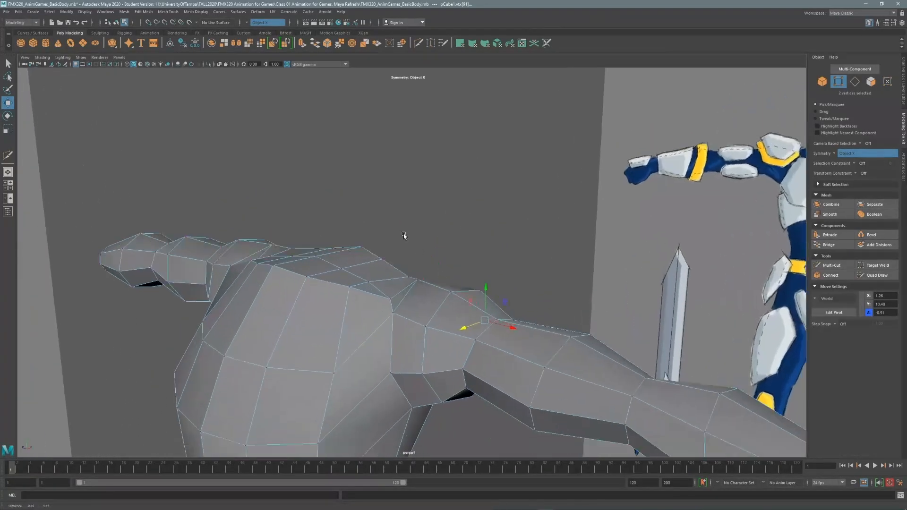
pyautogui.press('space')
pyautogui.press('space')
pyautogui.keyDown('alt'); pyautogui.moveTo(512, 85); pyautogui.dragTo(523, 444, button='middle'); pyautogui.keyUp('alt')
pyautogui.scroll(-8, 510, 191)
pyautogui.keyDown('alt'); pyautogui.moveTo(523, 444); pyautogui.dragTo(782, 144, button='right'); pyautogui.keyUp('alt')
pyautogui.keyDown('alt'); pyautogui.moveTo(782, 144); pyautogui.dragTo(781, 263, button='middle'); pyautogui.keyUp('alt')
pyautogui.scroll(5, 519, 265)
pyautogui.keyDown('alt'); pyautogui.moveTo(522, 264); pyautogui.dragTo(453, 230, button='middle'); pyautogui.keyUp('alt')
pyautogui.scroll(5, 453, 230)
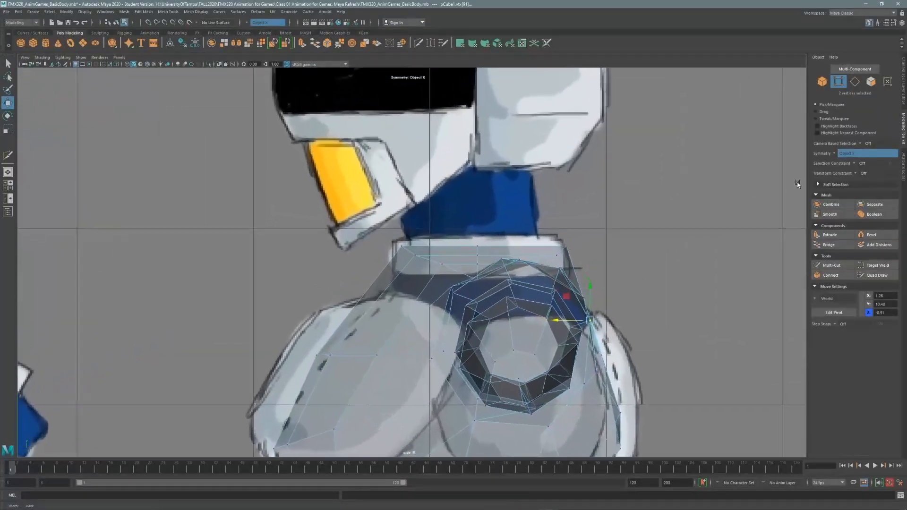
pyautogui.press('q')
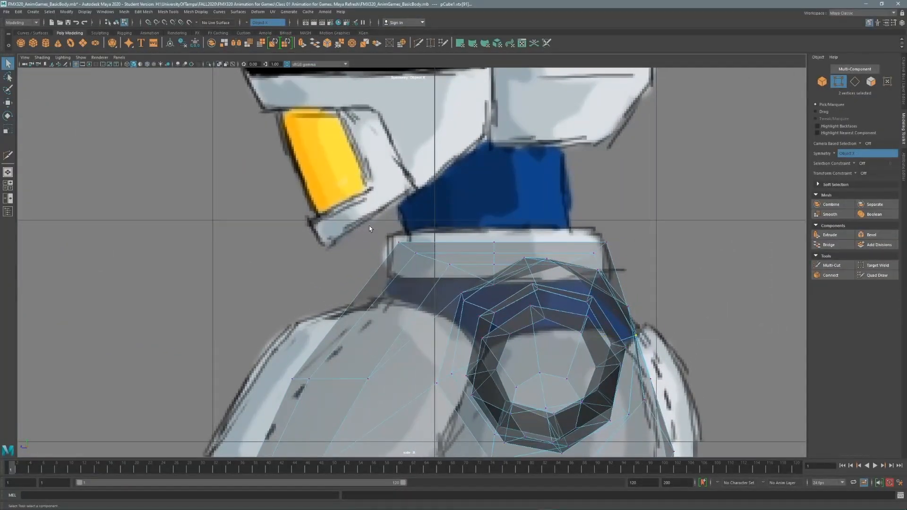
# Step: Lower the vertices of the neck base on top of the torso toward the collar line of the front reference
pyautogui.press('space')
pyautogui.keyDown('alt'); pyautogui.moveTo(161, 181); pyautogui.dragTo(230, 205, button='middle'); pyautogui.keyUp('alt')
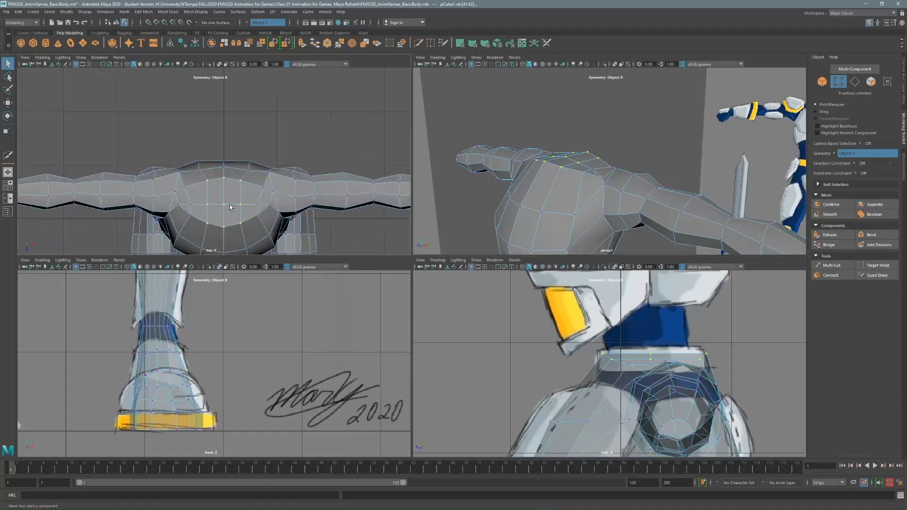
pyautogui.keyDown('alt'); pyautogui.moveTo(229, 205); pyautogui.dragTo(327, 209, button='right'); pyautogui.keyUp('alt')
pyautogui.keyDown('alt'); pyautogui.moveTo(327, 209); pyautogui.dragTo(291, 124, button='middle'); pyautogui.keyUp('alt')
pyautogui.keyDown('alt'); pyautogui.moveTo(261, 333); pyautogui.dragTo(301, 424, button='middle'); pyautogui.keyUp('alt')
pyautogui.keyDown('alt'); pyautogui.moveTo(255, 283); pyautogui.dragTo(354, 454, button='middle'); pyautogui.keyUp('alt')
pyautogui.keyDown('alt'); pyautogui.moveTo(300, 283); pyautogui.dragTo(308, 435, button='middle'); pyautogui.keyUp('alt')
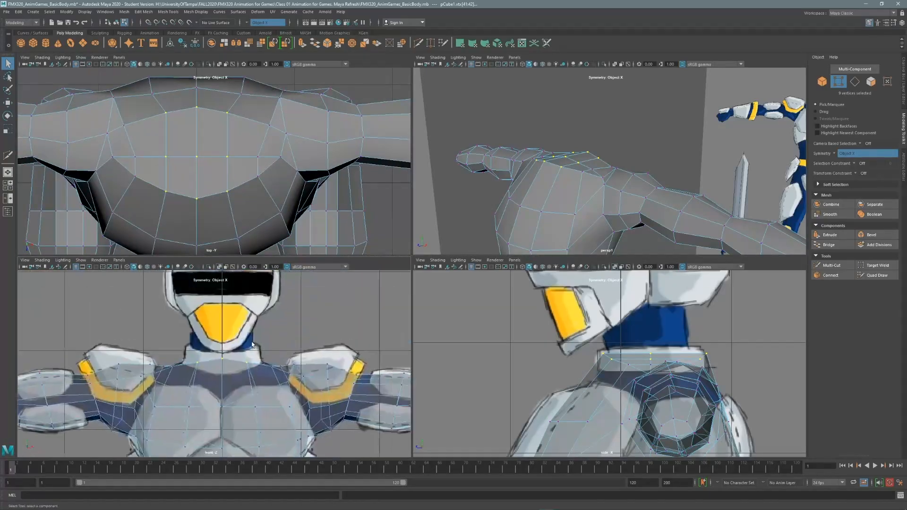
pyautogui.scroll(4, 293, 354)
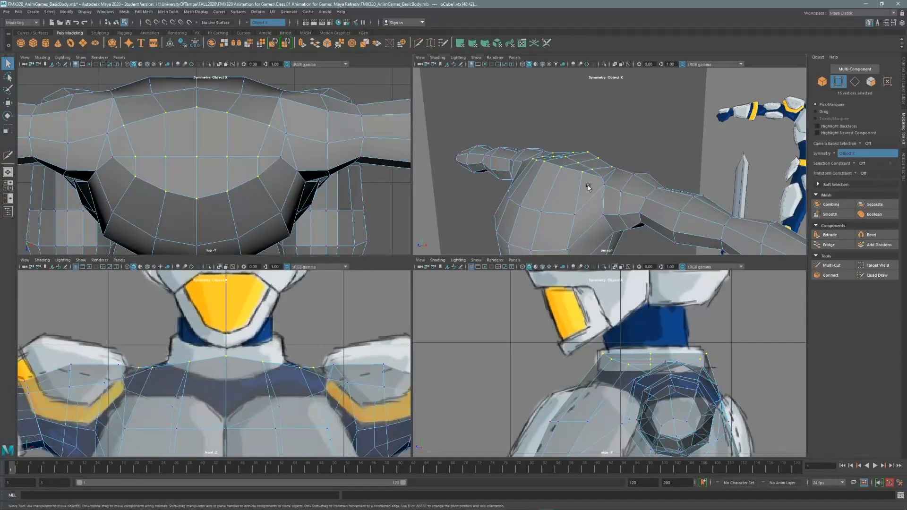
pyautogui.press('w')
pyautogui.moveTo(270, 327); pyautogui.dragTo(270, 328)
pyautogui.moveTo(218, 346); pyautogui.dragTo(266, 370)
pyautogui.moveTo(245, 330); pyautogui.dragTo(236, 373)
pyautogui.moveTo(227, 329); pyautogui.dragTo(229, 337)
pyautogui.keyDown('alt'); pyautogui.moveTo(255, 338); pyautogui.dragTo(232, 338, button='middle'); pyautogui.keyUp('alt')
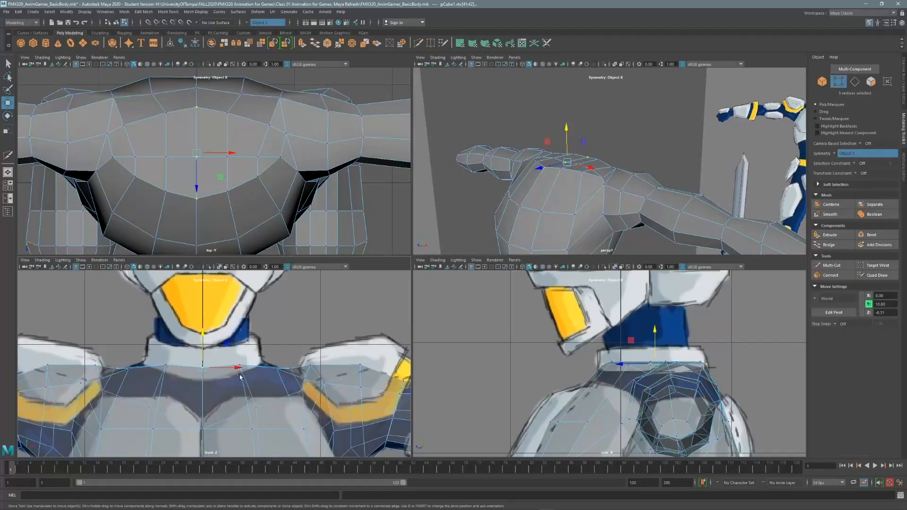
# Step: Raise the side vertices of the neck base and lower its centre vertices to follow the collar's lower edge in the front view
pyautogui.press('space')
pyautogui.moveTo(496, 266); pyautogui.dragTo(519, 266)
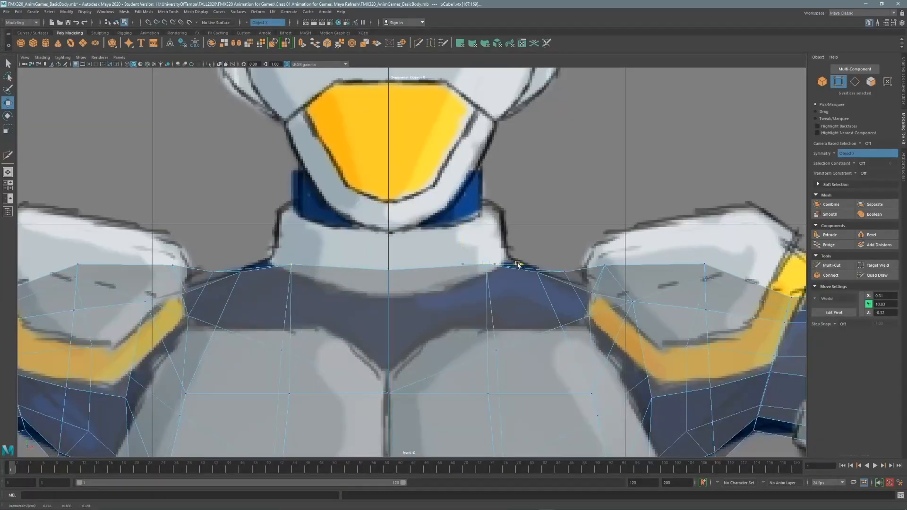
pyautogui.moveTo(486, 228); pyautogui.dragTo(486, 231)
pyautogui.moveTo(368, 258); pyautogui.dragTo(410, 300)
pyautogui.moveTo(389, 250); pyautogui.dragTo(390, 275)
pyautogui.moveTo(278, 258); pyautogui.dragTo(293, 238)
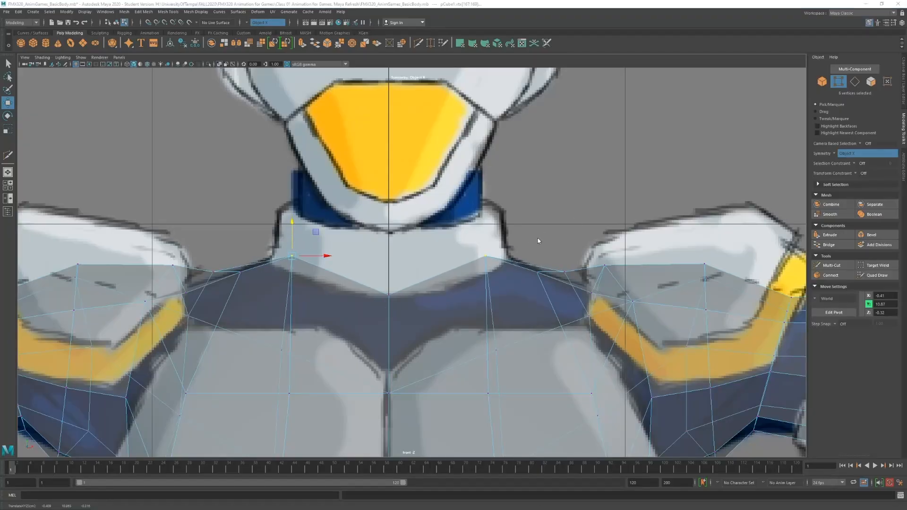
# Step: Circularize the four faces on top of the torso that form the neck base
pyautogui.press('space')
pyautogui.press('space')
pyautogui.keyDown('alt'); pyautogui.moveTo(524, 217); pyautogui.dragTo(427, 310); pyautogui.keyUp('alt')
pyautogui.keyDown('alt'); pyautogui.moveTo(427, 309); pyautogui.dragTo(466, 298, button='middle'); pyautogui.keyUp('alt')
pyautogui.keyDown('alt'); pyautogui.moveTo(466, 297); pyautogui.dragTo(469, 192); pyautogui.keyUp('alt')
pyautogui.click(869, 83)
pyautogui.click(378, 309)
pyautogui.keyDown('shift'); pyautogui.click(407, 278); pyautogui.keyUp('shift')
pyautogui.click(352, 43)
# Step: Scale the vertices of the circular neck base vertically in the front view to level them
pyautogui.press('space')
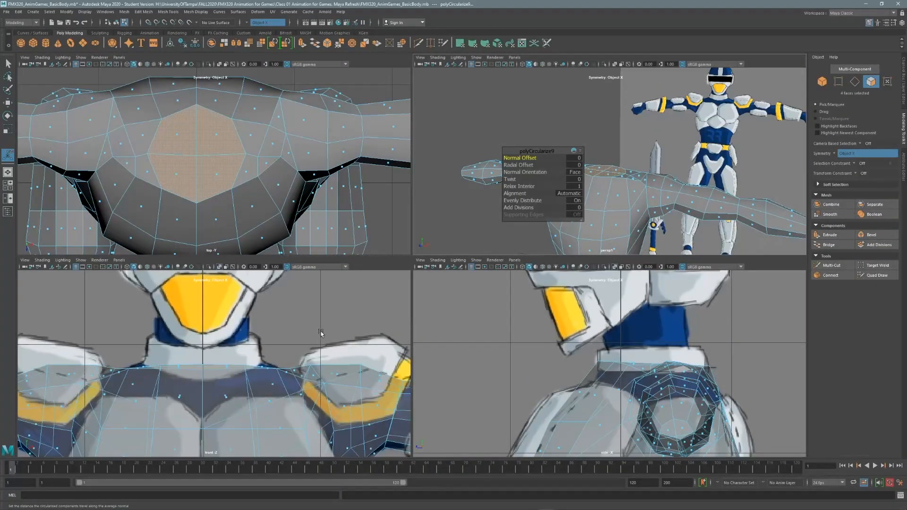
pyautogui.press('space')
pyautogui.press('F9')
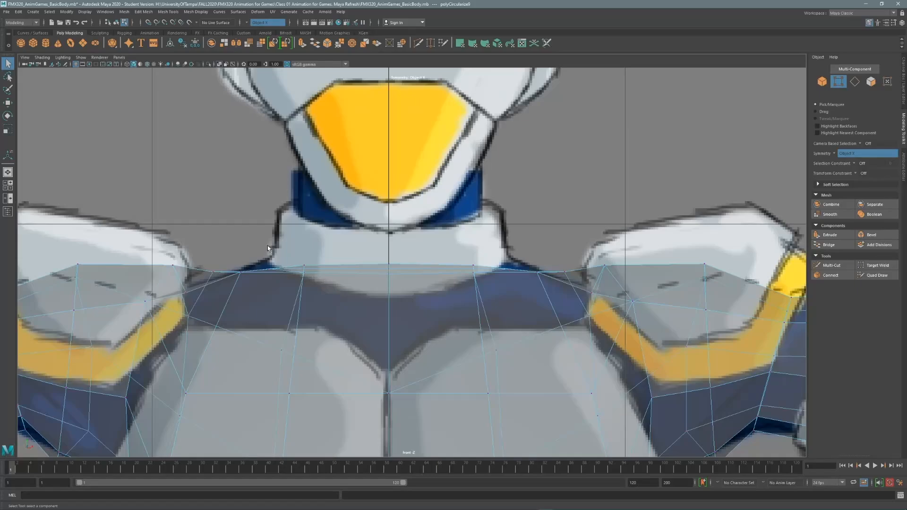
pyautogui.moveTo(267, 245); pyautogui.dragTo(516, 296)
pyautogui.press('r')
pyautogui.moveTo(329, 238); pyautogui.dragTo(331, 268)
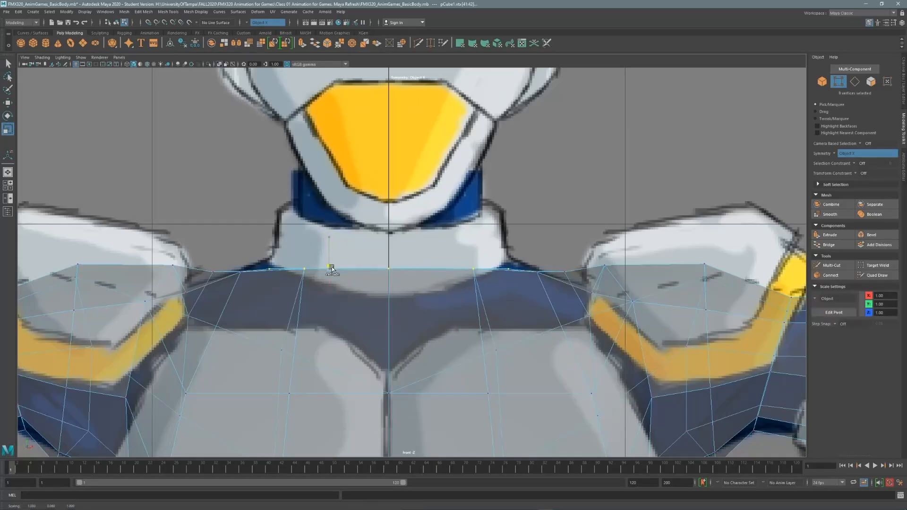
pyautogui.press('q')
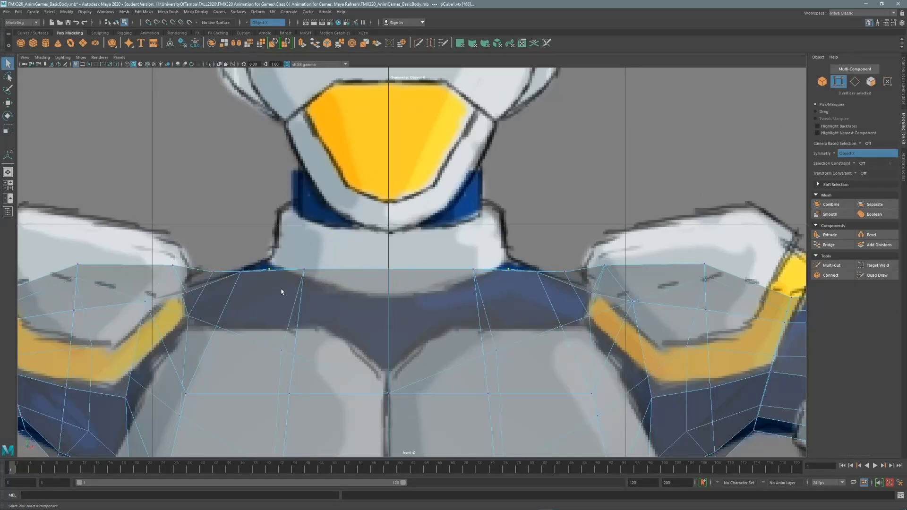
# Step: Raise the neck base's outer vertices and lower its centre and in-between vertices to follow the collar's curved lower edge
pyautogui.press('w')
pyautogui.moveTo(269, 248); pyautogui.dragTo(270, 241)
pyautogui.moveTo(360, 291); pyautogui.dragTo(389, 273)
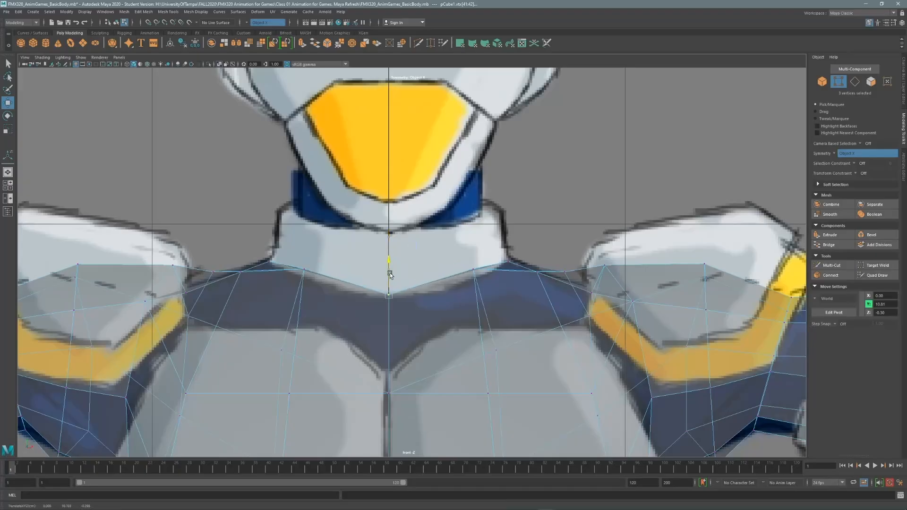
pyautogui.moveTo(315, 287); pyautogui.dragTo(304, 257)
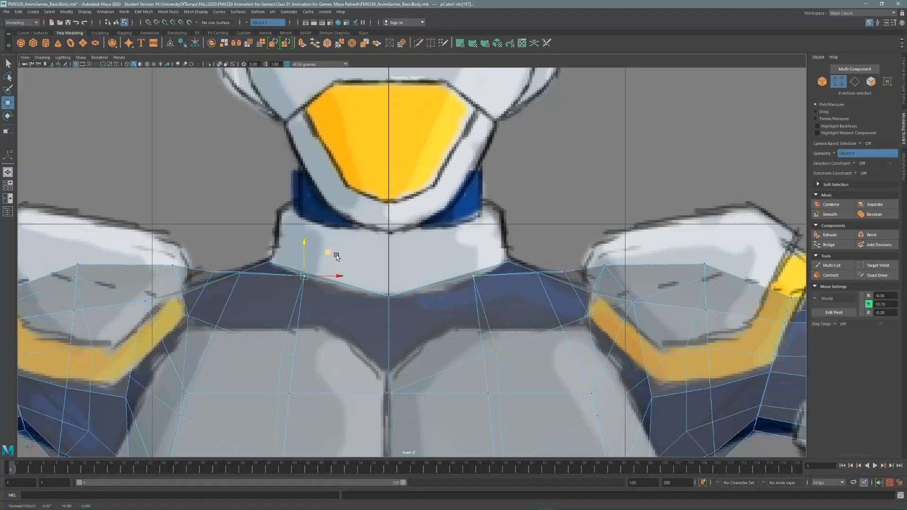
pyautogui.click(276, 263)
pyautogui.click(303, 277)
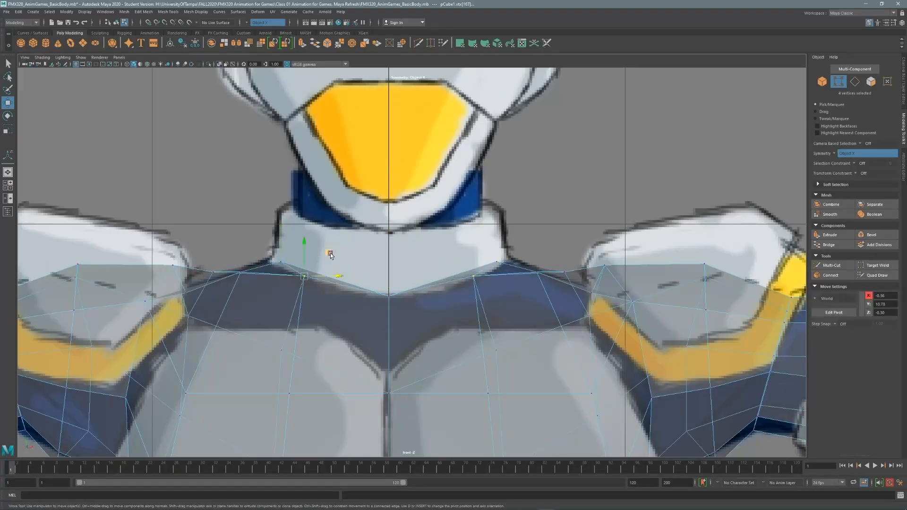
pyautogui.moveTo(328, 254); pyautogui.dragTo(349, 263)
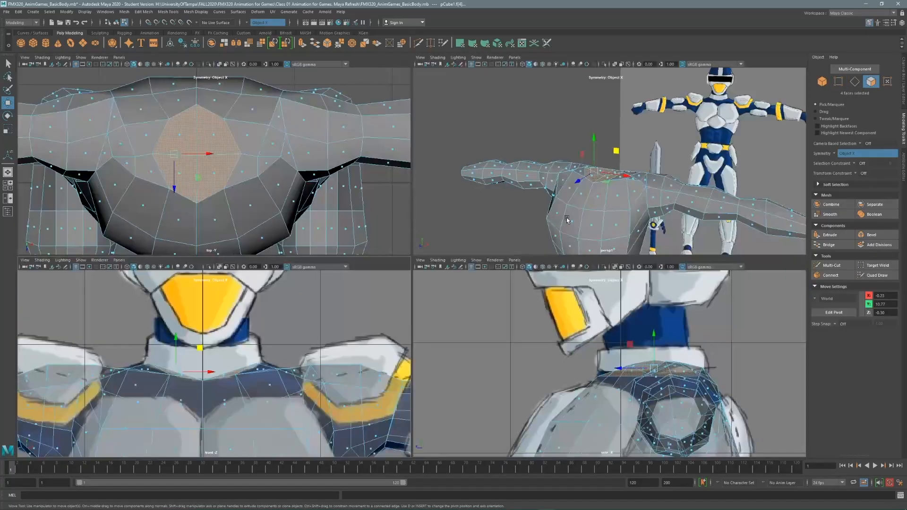
# Step: Extrude the four neck base faces upward above the collar, checking the height in the side view
pyautogui.press('space')
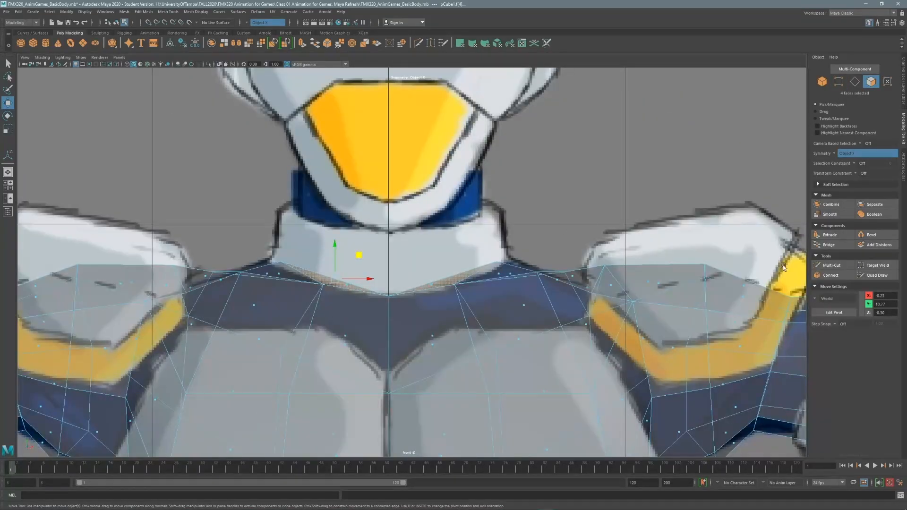
pyautogui.keyDown('shift'); pyautogui.moveTo(526, 202); pyautogui.dragTo(523, 219, button='right'); pyautogui.keyUp('shift')
pyautogui.moveTo(338, 255); pyautogui.dragTo(347, 191)
pyautogui.press('space')
pyautogui.press('space')
pyautogui.scroll(-5, 520, 275)
pyautogui.keyDown('alt'); pyautogui.moveTo(505, 259); pyautogui.dragTo(485, 283, button='middle'); pyautogui.keyUp('alt')
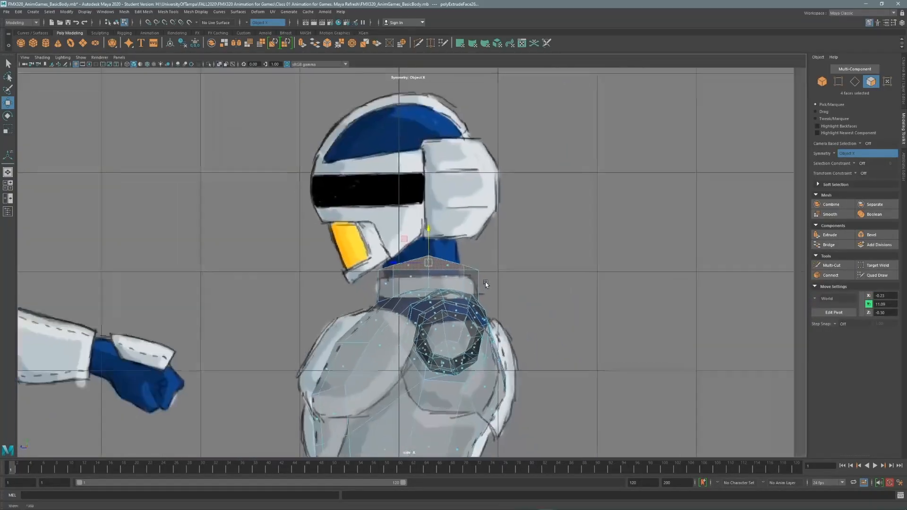
pyautogui.scroll(5, 486, 283)
pyautogui.moveTo(449, 233)
pyautogui.mouseDown()
pyautogui.moveTo(453, 209)
pyautogui.moveTo(451, 220)
pyautogui.mouseUp()
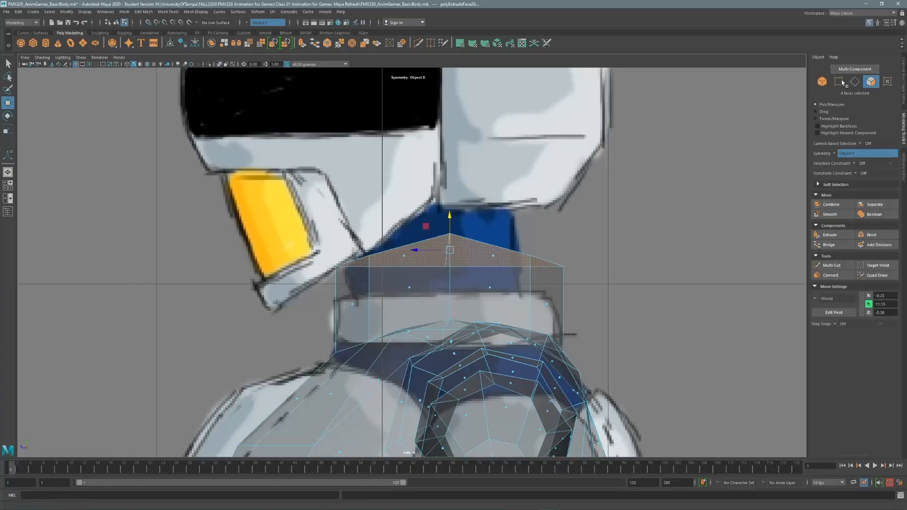
# Step: Level the extruded top vertices at the collar's mid-height and narrow them front to back to the neck's depth
pyautogui.click(839, 82)
pyautogui.press('q')
pyautogui.moveTo(326, 208); pyautogui.dragTo(599, 279)
pyautogui.press('e')
pyautogui.press('r')
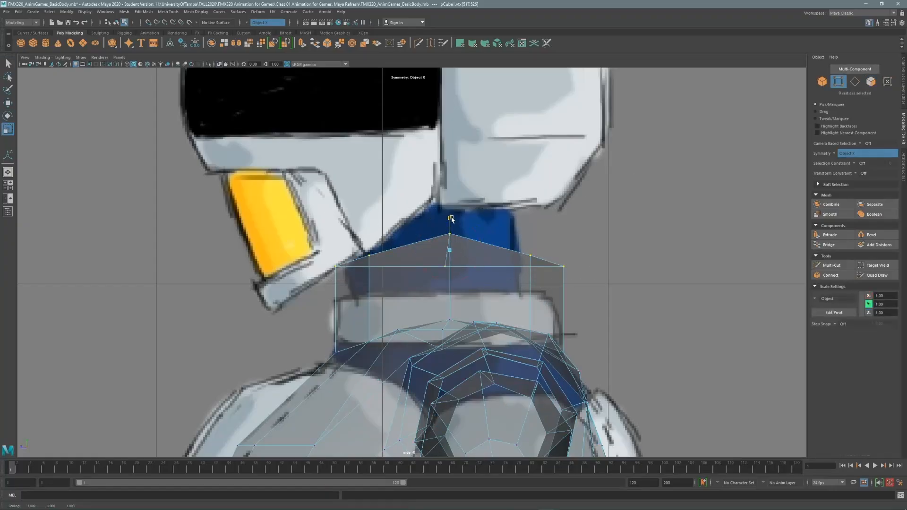
pyautogui.moveTo(449, 219); pyautogui.dragTo(450, 309)
pyautogui.press('w')
pyautogui.press('r')
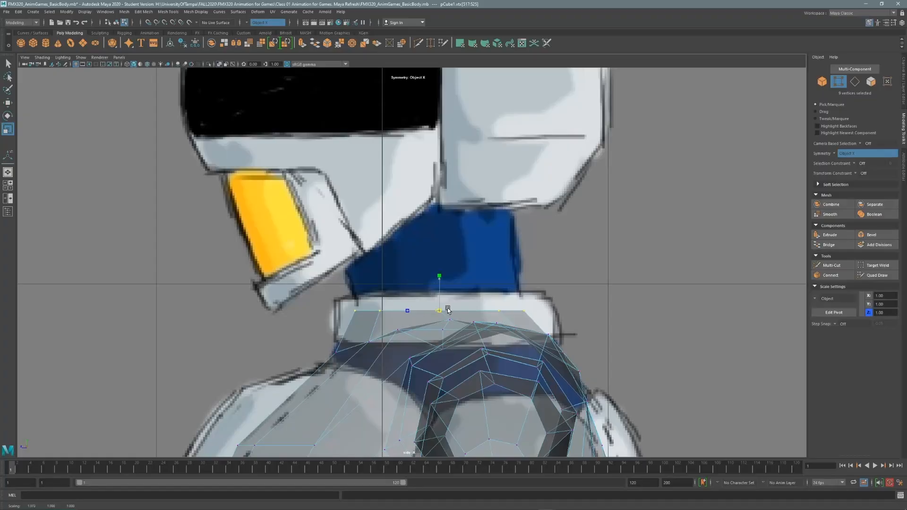
# Step: Extrude the four top faces upward from the collar in the side view to form the neck
pyautogui.keyDown('alt'); pyautogui.moveTo(448, 310); pyautogui.dragTo(428, 218, button='right'); pyautogui.keyUp('alt')
pyautogui.keyDown('alt'); pyautogui.moveTo(428, 217); pyautogui.dragTo(375, 241, button='middle'); pyautogui.keyUp('alt')
pyautogui.keyDown('alt'); pyautogui.moveTo(375, 241); pyautogui.dragTo(477, 174, button='right'); pyautogui.keyUp('alt')
pyautogui.keyDown('alt'); pyautogui.moveTo(478, 173); pyautogui.dragTo(516, 214, button='middle'); pyautogui.keyUp('alt')
pyautogui.click(871, 82)
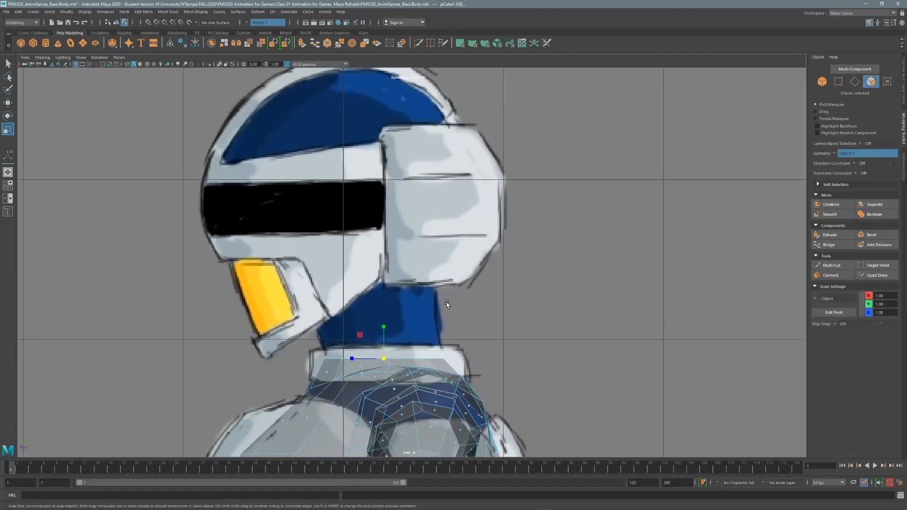
pyautogui.keyDown('shift'); pyautogui.moveTo(482, 296); pyautogui.dragTo(482, 277, button='right'); pyautogui.keyUp('shift')
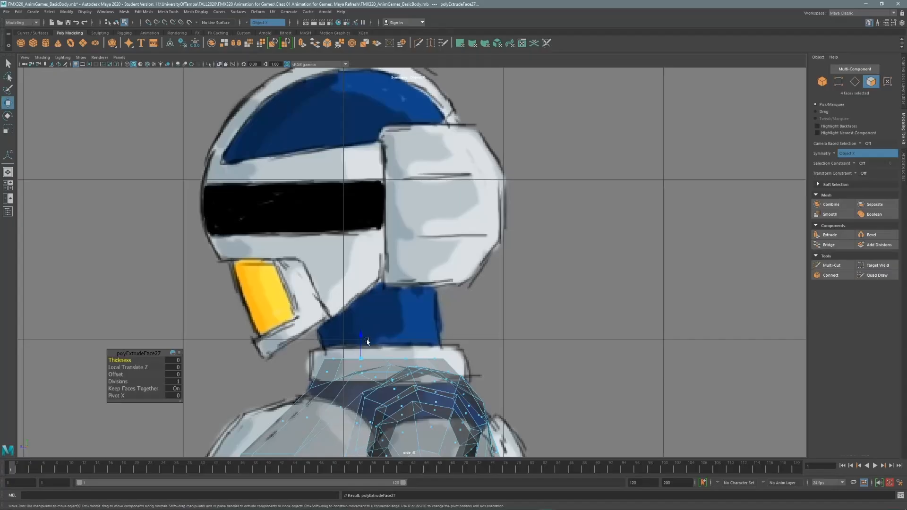
pyautogui.moveTo(384, 327); pyautogui.dragTo(371, 292)
# Step: Tilt, scale and position the neck's top faces in the side view so they follow the helmet's slanted jaw line
pyautogui.press('e')
pyautogui.press('r')
pyautogui.press('e')
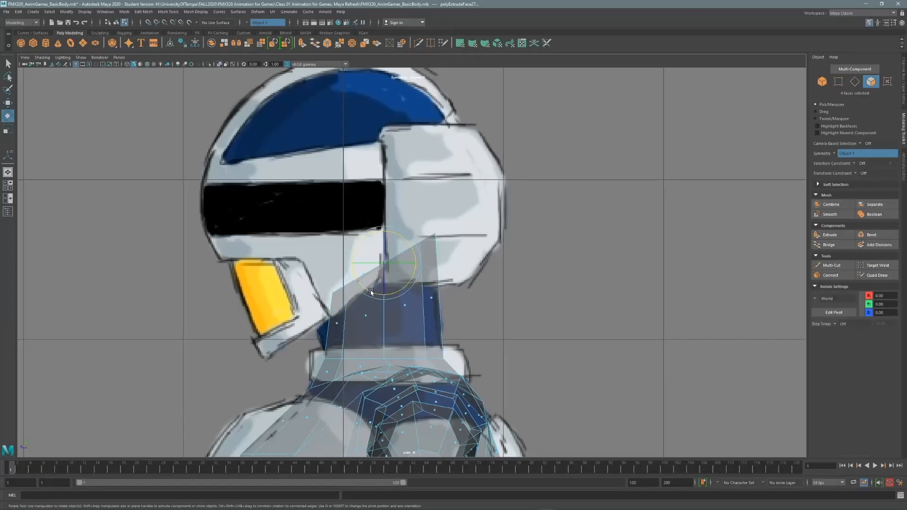
pyautogui.press('r')
pyautogui.moveTo(354, 261)
pyautogui.mouseDown()
pyautogui.moveTo(361, 264)
pyautogui.moveTo(348, 276)
pyautogui.moveTo(353, 263)
pyautogui.mouseUp()
pyautogui.hotkey('ctrl', 'z')
pyautogui.press('w')
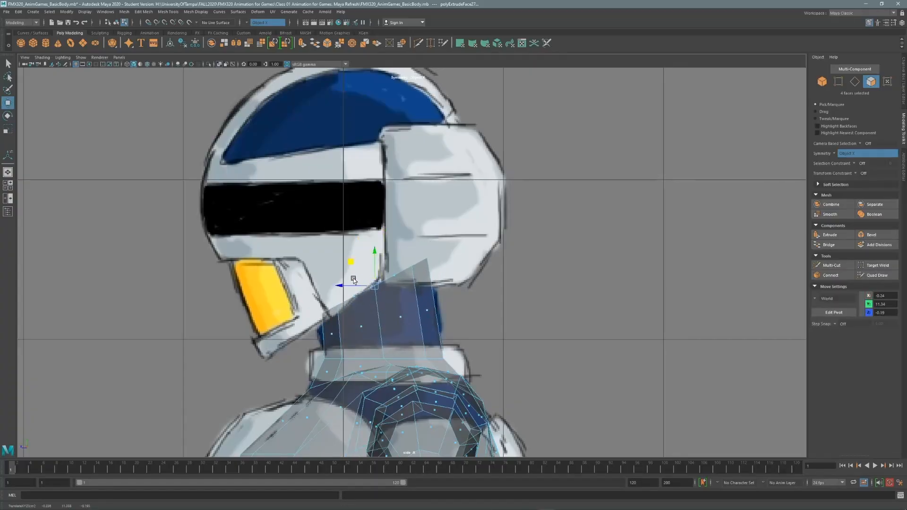
pyautogui.press('e')
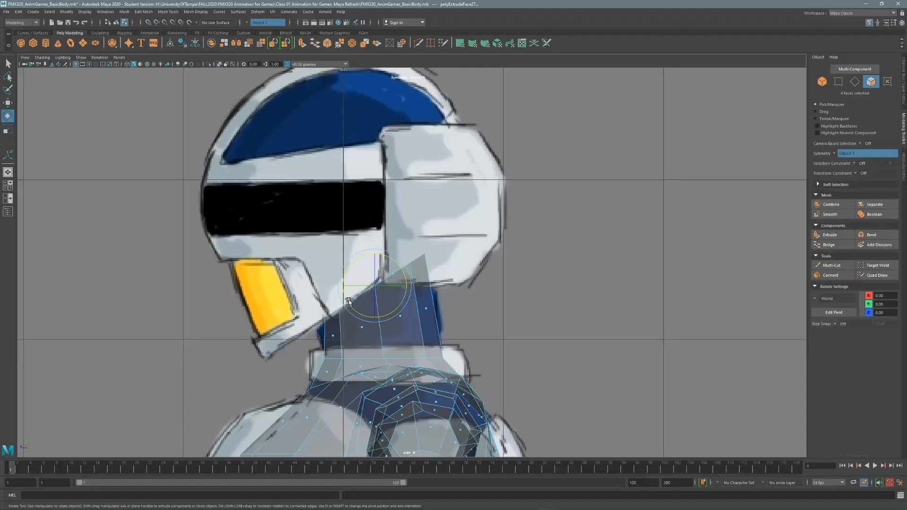
pyautogui.press('r')
pyautogui.moveTo(375, 285); pyautogui.dragTo(355, 269)
pyautogui.press('w')
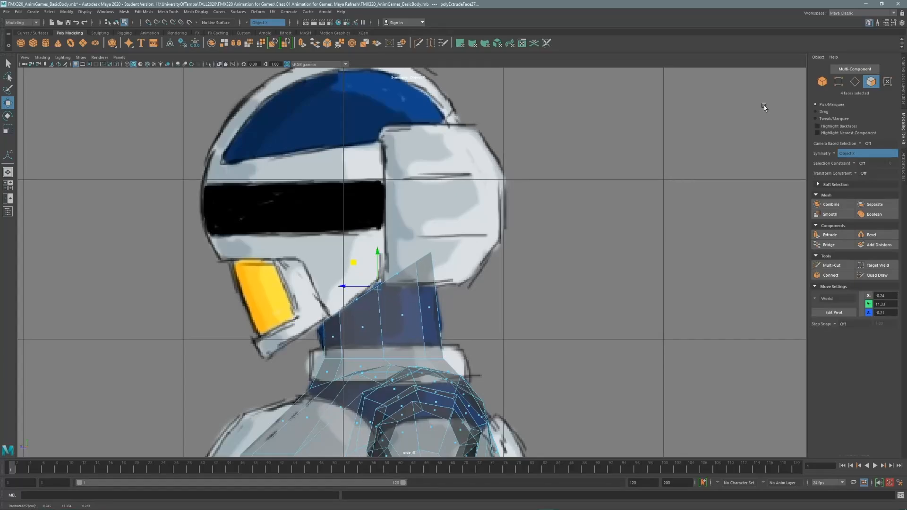
# Step: Flatten the rear top vertices of the neck to one level along the helmet's lower back edge
pyautogui.click(838, 81)
pyautogui.moveTo(395, 233); pyautogui.dragTo(438, 253)
pyautogui.click(430, 252)
pyautogui.moveTo(363, 267); pyautogui.dragTo(463, 302)
pyautogui.press('e')
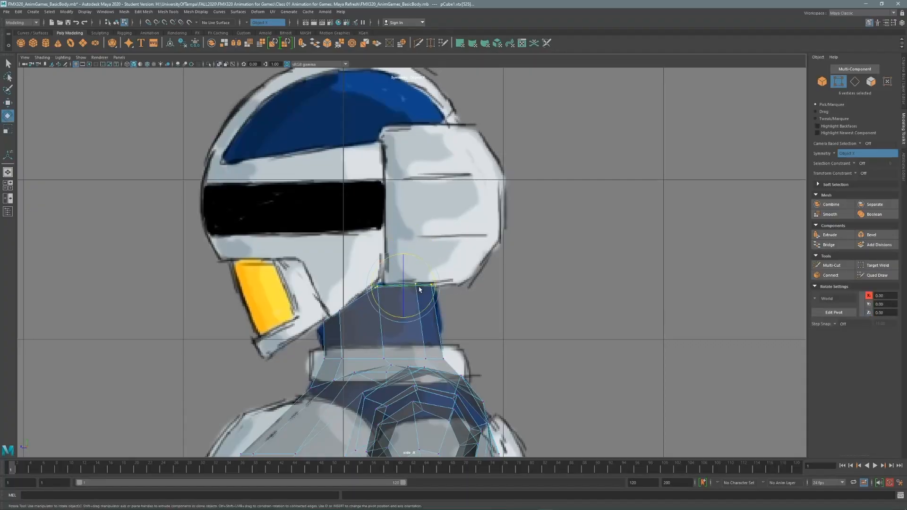
pyautogui.press('r')
pyautogui.moveTo(403, 253); pyautogui.dragTo(407, 289)
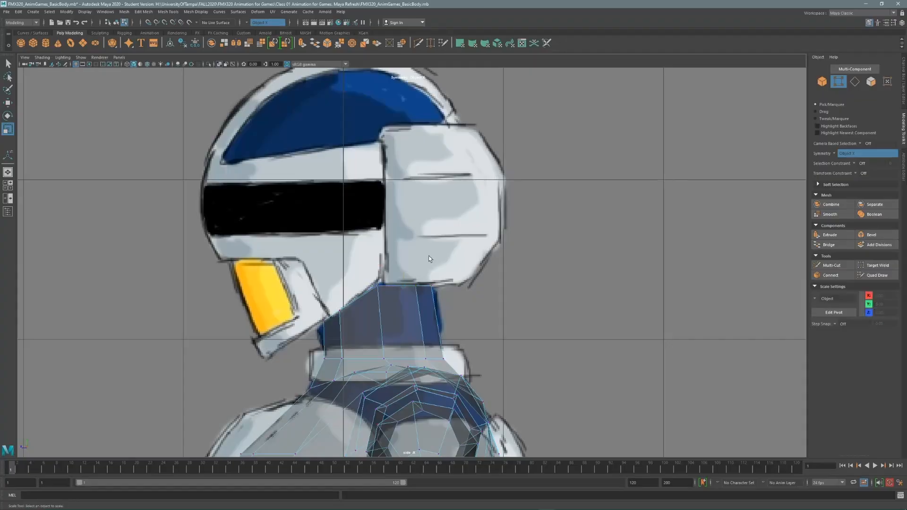
# Step: Try extruding the neck's four top faces slightly into the helmet with a local Z translation of about 0.06
pyautogui.scroll(-5, 461, 213)
pyautogui.press('F11')
pyautogui.keyDown('alt'); pyautogui.moveTo(418, 229); pyautogui.dragTo(362, 243, button='middle'); pyautogui.keyUp('alt')
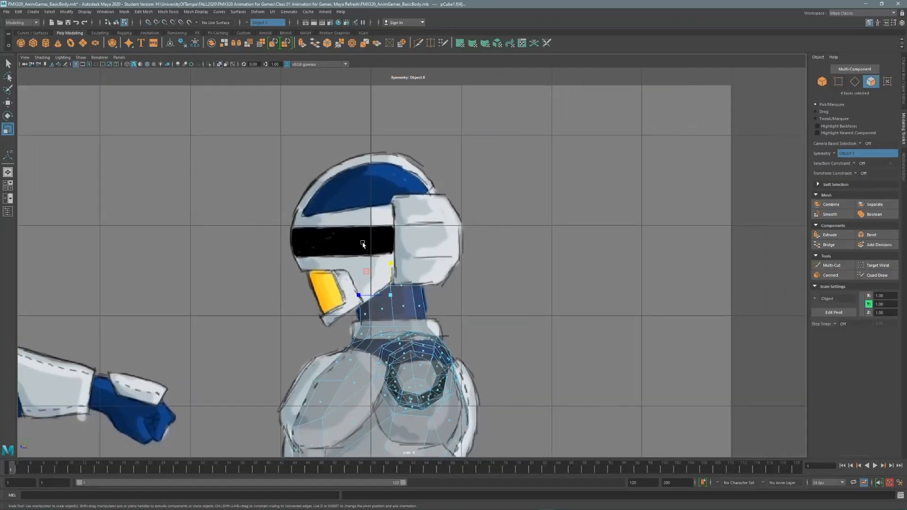
pyautogui.keyDown('alt'); pyautogui.moveTo(362, 243); pyautogui.dragTo(428, 245, button='right'); pyautogui.keyUp('alt')
pyautogui.keyDown('alt'); pyautogui.moveTo(421, 206); pyautogui.dragTo(454, 203, button='middle'); pyautogui.keyUp('alt')
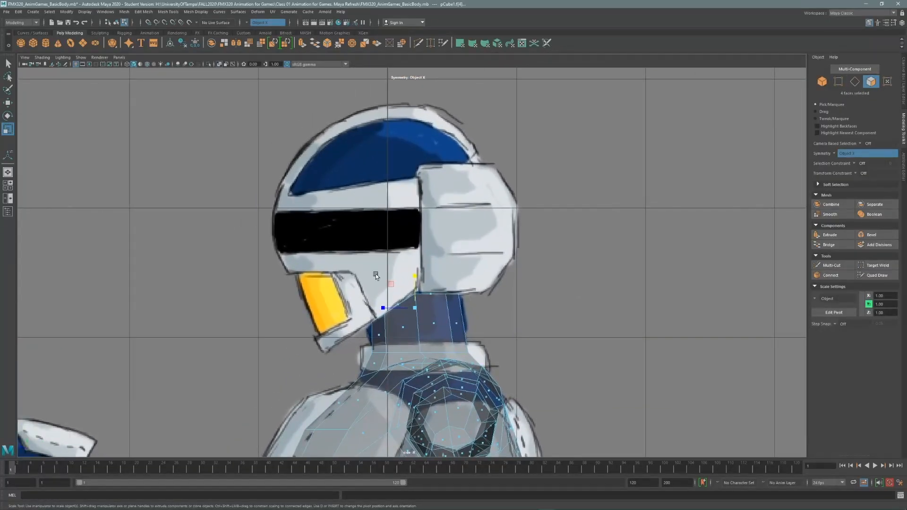
pyautogui.keyDown('alt'); pyautogui.moveTo(375, 274); pyautogui.dragTo(537, 203, button='right'); pyautogui.keyUp('alt')
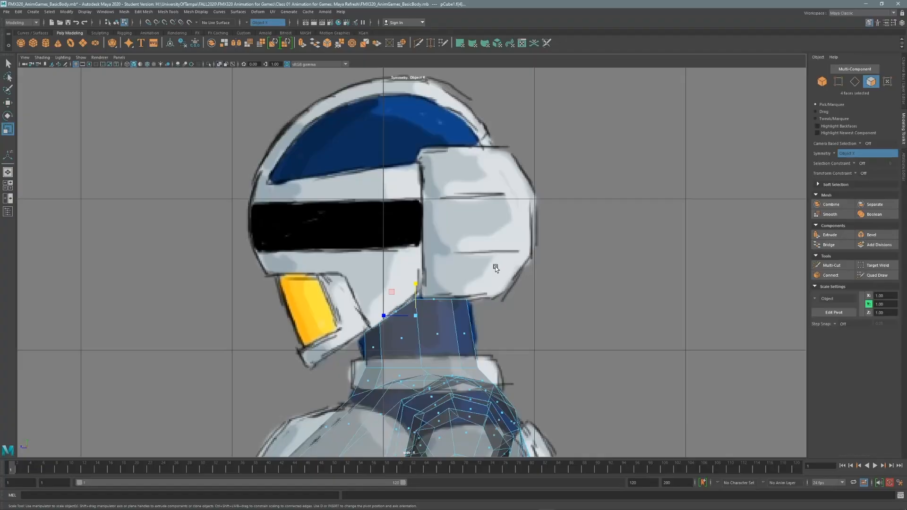
pyautogui.keyDown('shift'); pyautogui.moveTo(496, 267); pyautogui.dragTo(494, 287, button='right'); pyautogui.keyUp('shift')
pyautogui.moveTo(383, 296)
pyautogui.mouseDown()
pyautogui.moveTo(367, 272)
pyautogui.moveTo(379, 287)
pyautogui.mouseUp()
pyautogui.press('space')
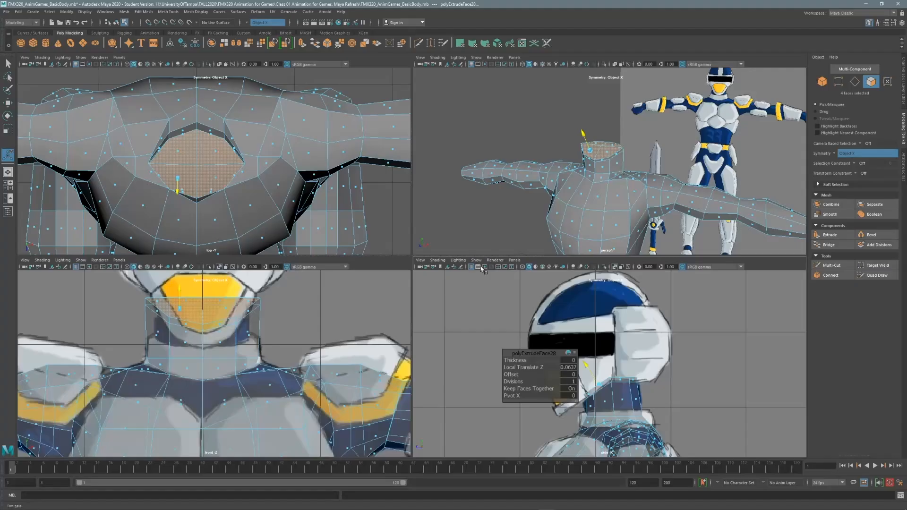
# Step: Undo the last extrusion of the neck's top faces after inspecting the neck in perspective
pyautogui.keyDown('alt'); pyautogui.moveTo(594, 208); pyautogui.dragTo(534, 222); pyautogui.keyUp('alt')
pyautogui.keyDown('alt'); pyautogui.moveTo(590, 198); pyautogui.dragTo(671, 191, button='right'); pyautogui.keyUp('alt')
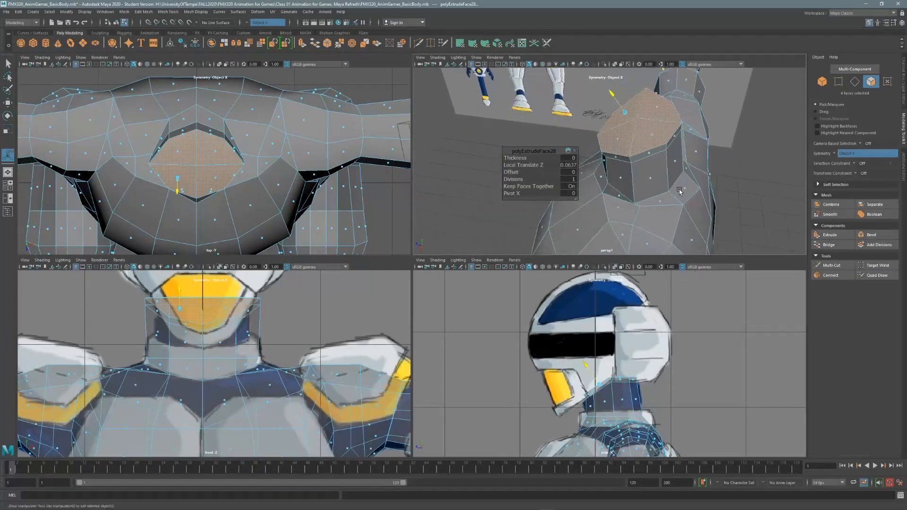
pyautogui.keyDown('alt'); pyautogui.moveTo(670, 192); pyautogui.dragTo(605, 163); pyautogui.keyUp('alt')
pyautogui.hotkey('ctrl', 'z')
pyautogui.hotkey('ctrl', 'z')
pyautogui.hotkey('ctrl', 'z')
pyautogui.hotkey('ctrl', 'z')
pyautogui.hotkey('ctrl', 'z')
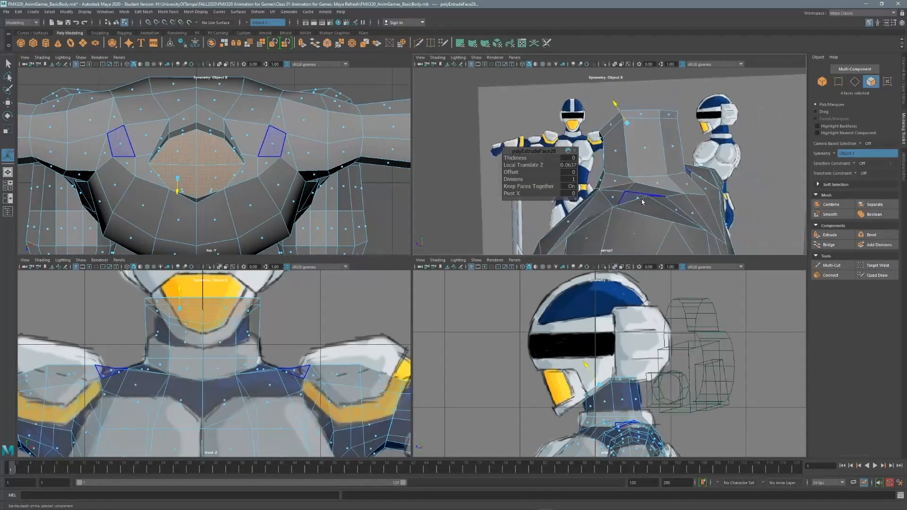
# Step: Narrow the neck's top vertices horizontally in the front view to match the drawn neck's width
pyautogui.press('space')
pyautogui.press('q')
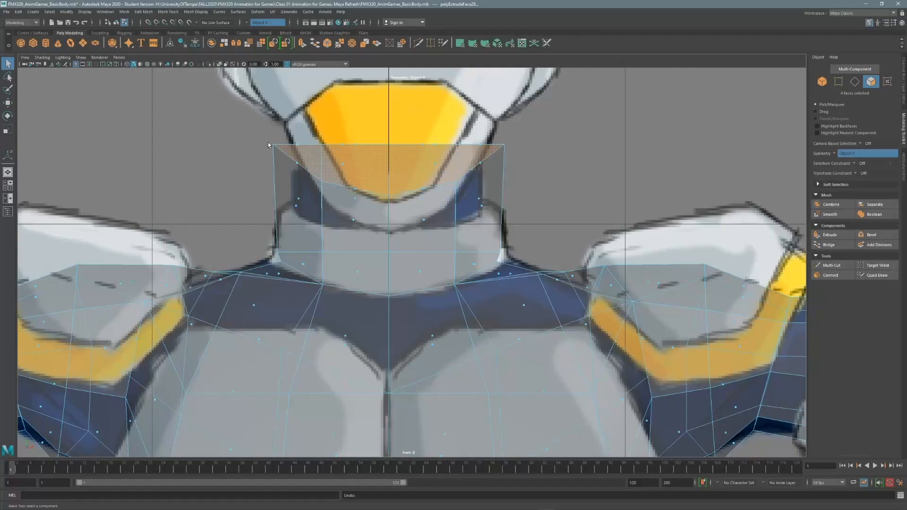
pyautogui.click(839, 82)
pyautogui.moveTo(451, 206); pyautogui.dragTo(547, 210)
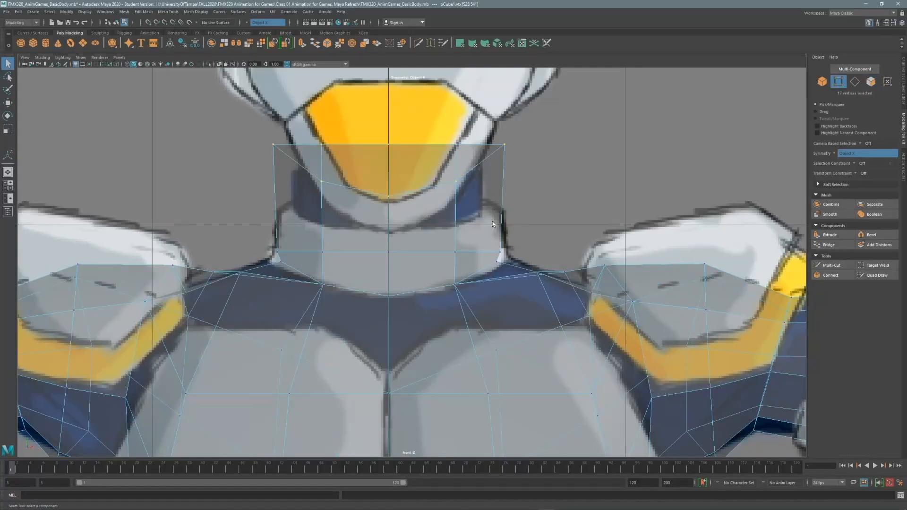
pyautogui.press('r')
pyautogui.moveTo(364, 171); pyautogui.dragTo(346, 186)
# Step: Narrow the vertices at the neck's bottom horizontally to line up with its top
pyautogui.press('q')
pyautogui.moveTo(261, 231); pyautogui.dragTo(487, 261)
pyautogui.press('r')
pyautogui.moveTo(364, 251); pyautogui.dragTo(359, 251)
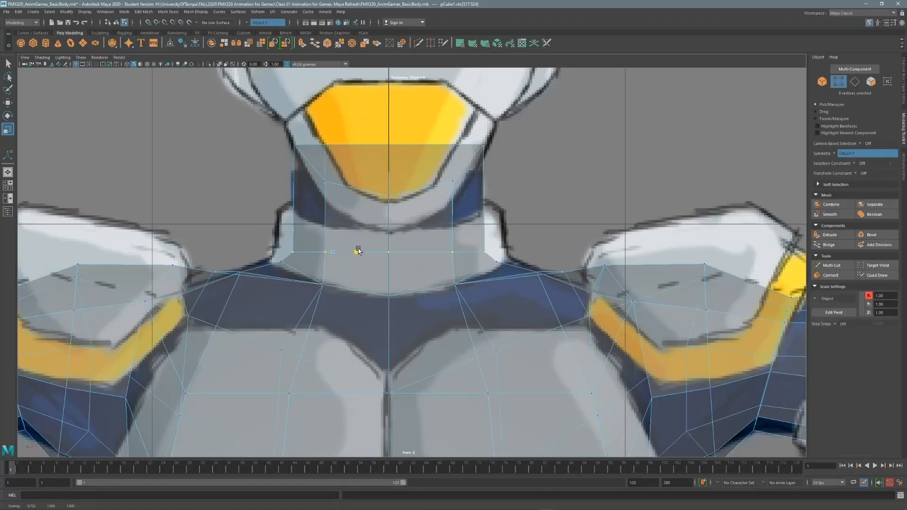
# Step: Extrude the neck's four top faces slightly upward in the side view to start the head, accepting the student-version save notice
pyautogui.press('space')
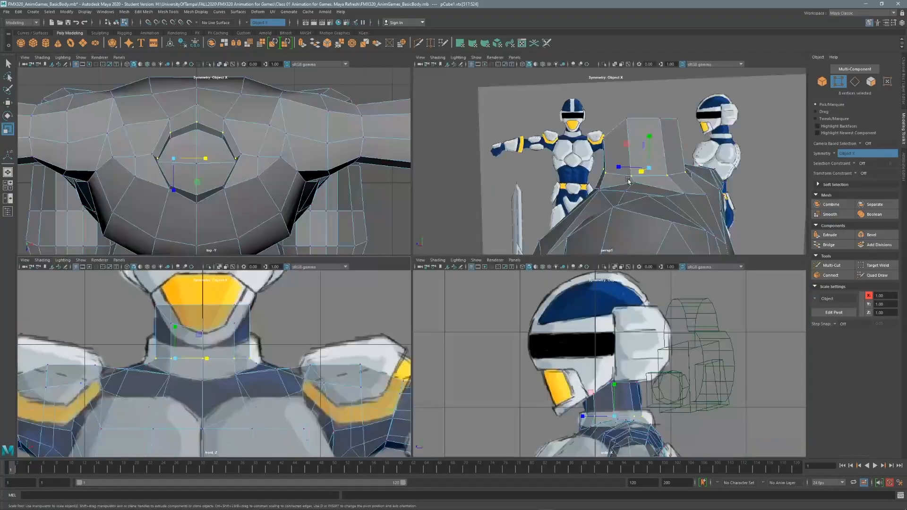
pyautogui.press('space')
pyautogui.keyDown('alt'); pyautogui.moveTo(472, 197); pyautogui.dragTo(431, 218); pyautogui.keyUp('alt')
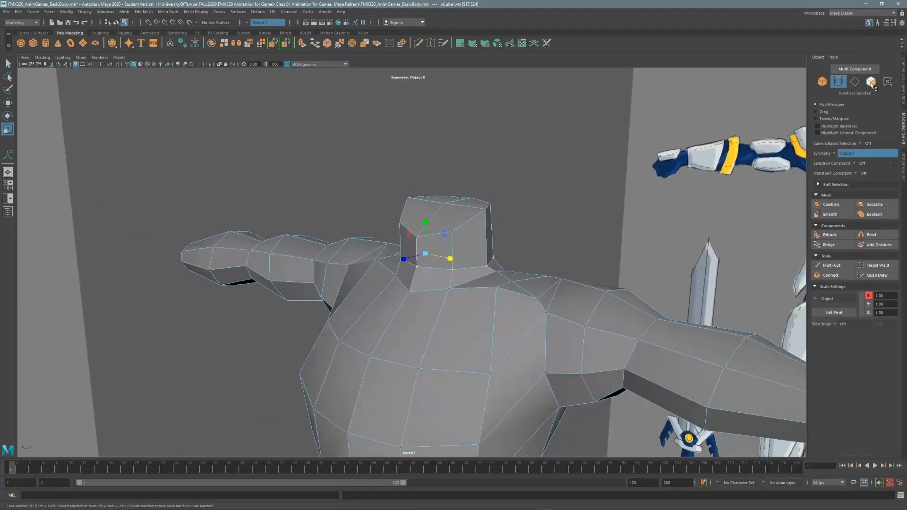
pyautogui.press('F11')
pyautogui.click(440, 214)
pyautogui.press('space')
pyautogui.press('space')
pyautogui.scroll(1, 463, 239)
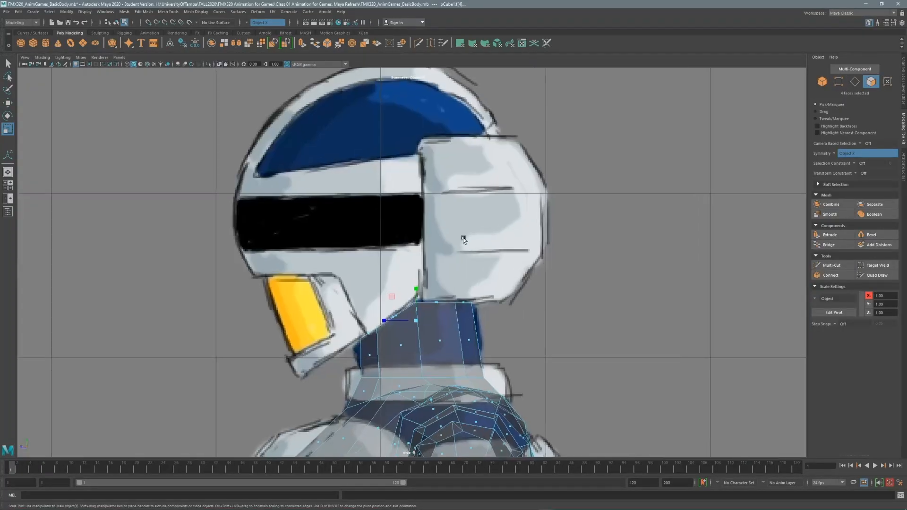
pyautogui.keyDown('shift'); pyautogui.moveTo(536, 222); pyautogui.dragTo(515, 211, button='right'); pyautogui.keyUp('shift')
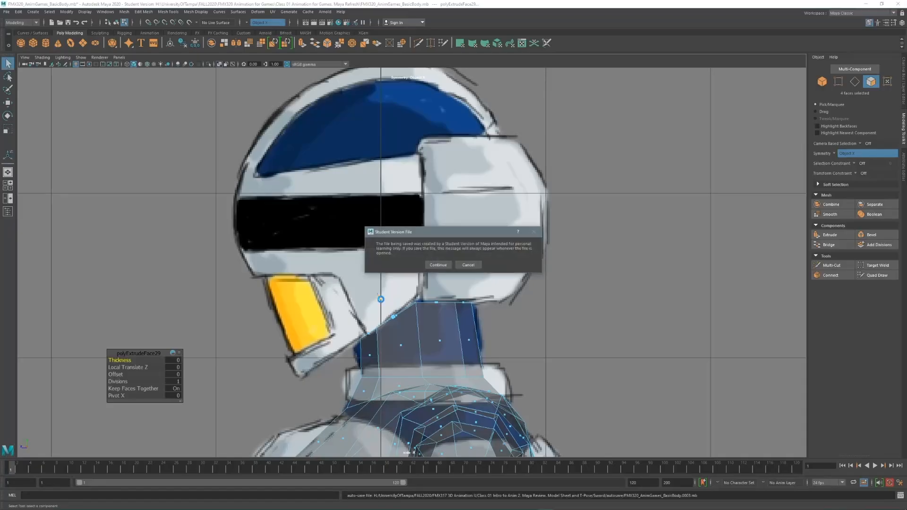
pyautogui.click(437, 264)
pyautogui.moveTo(380, 297)
pyautogui.mouseDown()
pyautogui.moveTo(367, 280)
pyautogui.moveTo(371, 288)
pyautogui.mouseUp()
# Step: Move the head base's back vertex to the helmet's lower rear corner and its front vertex to the chin
pyautogui.press('q')
pyautogui.press('F9')
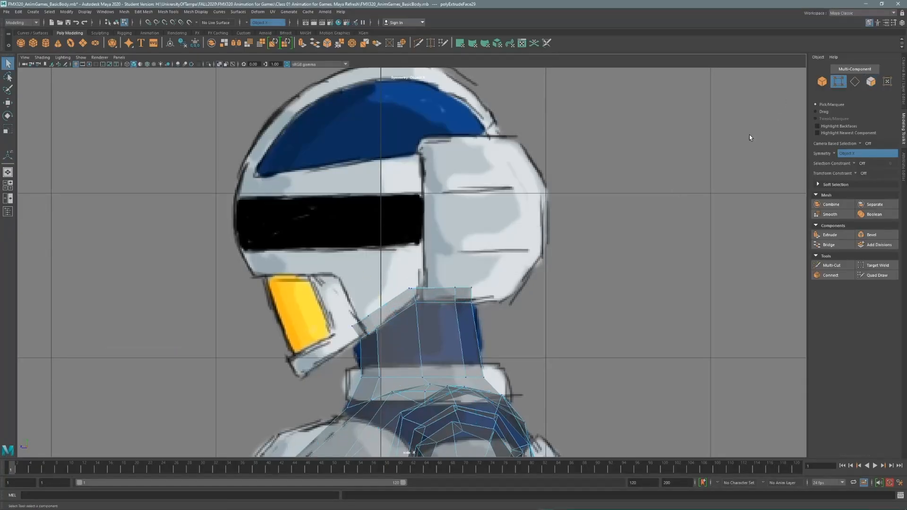
pyautogui.moveTo(490, 292); pyautogui.dragTo(485, 289)
pyautogui.press('w')
pyautogui.moveTo(345, 320); pyautogui.dragTo(366, 341)
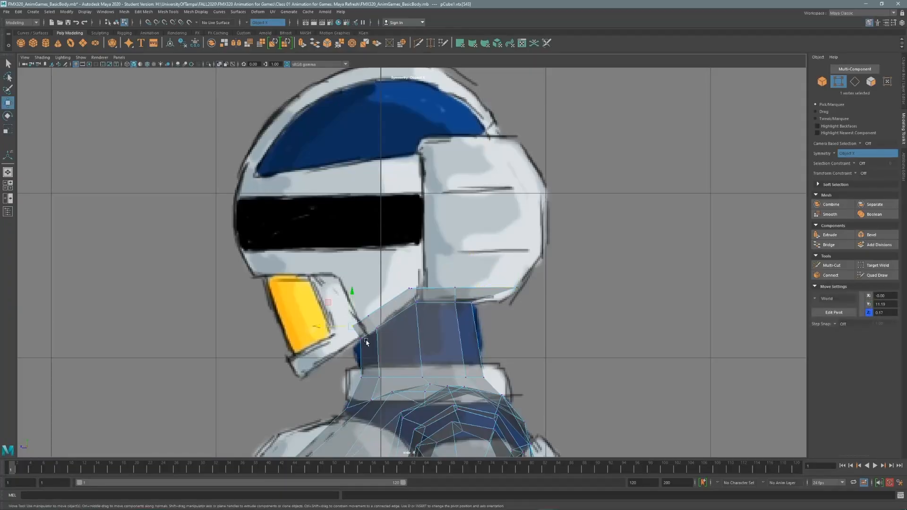
pyautogui.moveTo(343, 311); pyautogui.dragTo(276, 340)
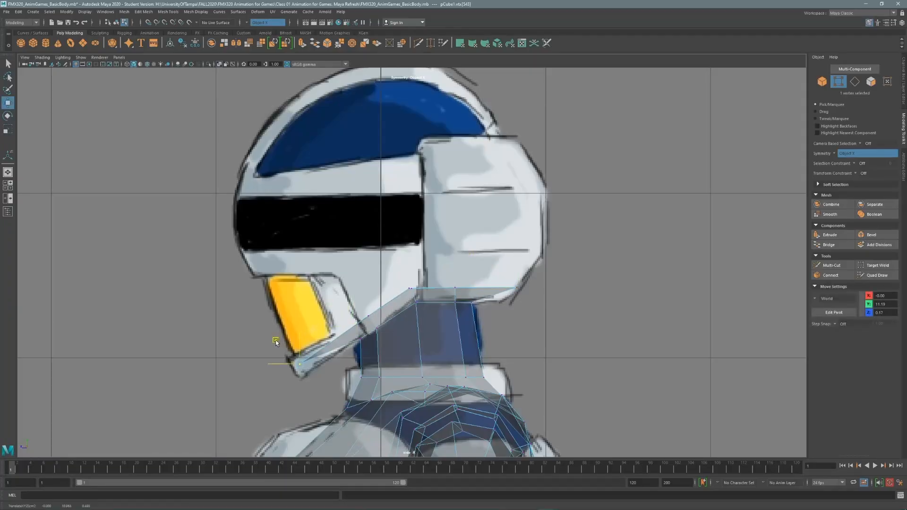
# Step: Reposition the head base's in-between vertices along the jaw line and the helmet's lower back edge
pyautogui.moveTo(365, 306); pyautogui.dragTo(384, 322)
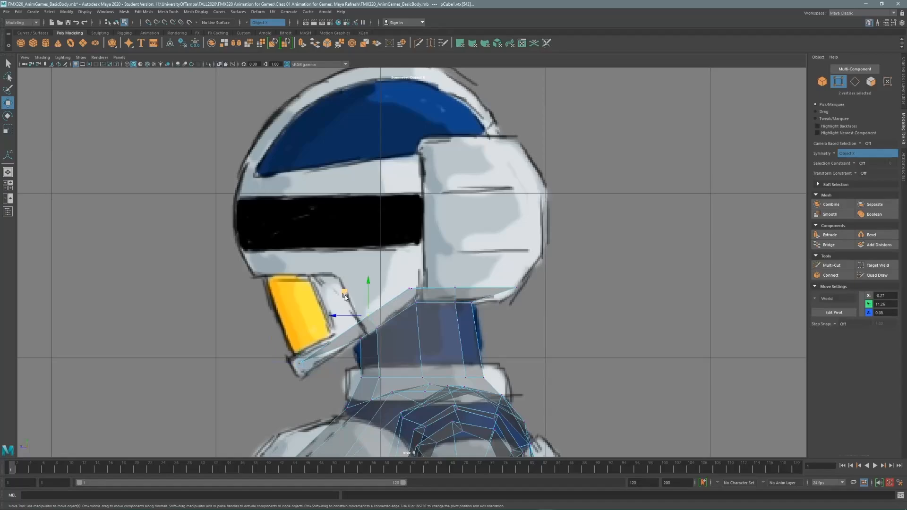
pyautogui.moveTo(345, 294); pyautogui.dragTo(337, 299)
pyautogui.click(460, 285)
pyautogui.moveTo(431, 263); pyautogui.dragTo(439, 265)
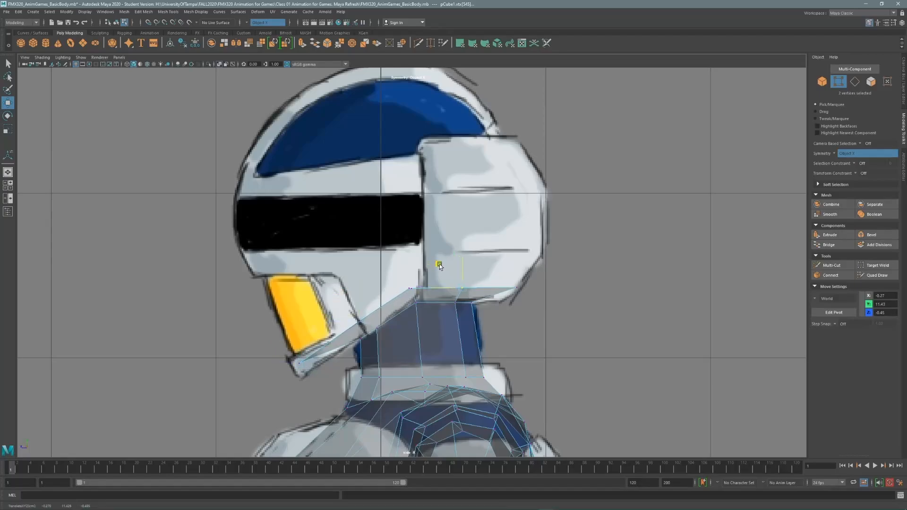
# Step: Extrude the four head base faces straight up to the top of the helmet's ear piece in the side view
pyautogui.click(871, 81)
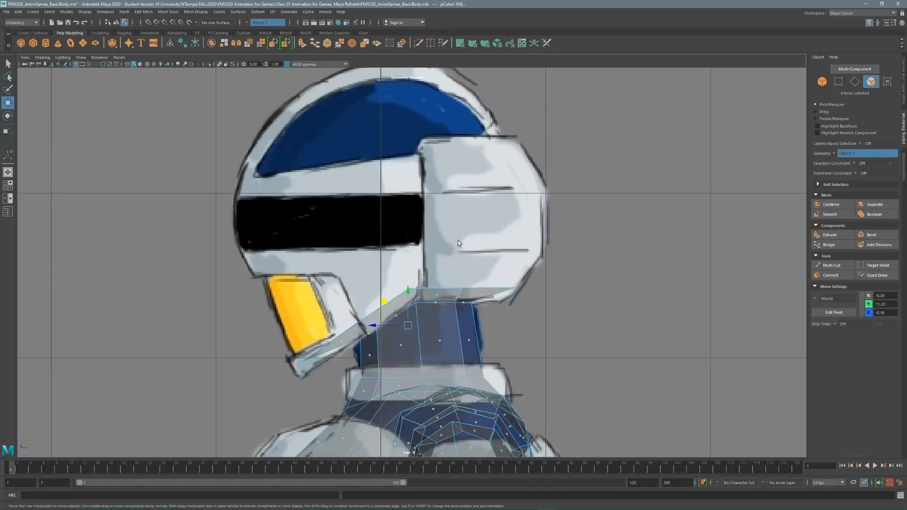
pyautogui.scroll(-3, 457, 240)
pyautogui.keyDown('shift'); pyautogui.moveTo(416, 271); pyautogui.dragTo(365, 312, button='right'); pyautogui.keyUp('shift')
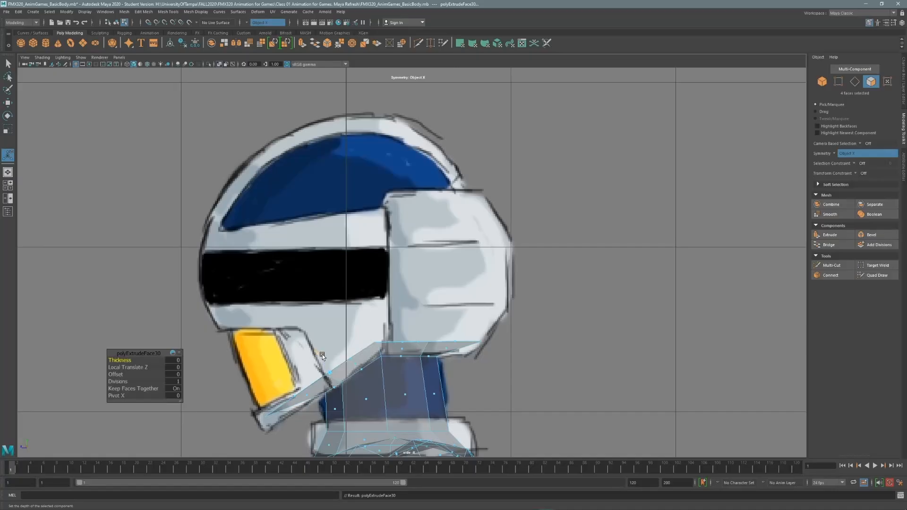
pyautogui.press('w')
pyautogui.moveTo(376, 347); pyautogui.dragTo(389, 205)
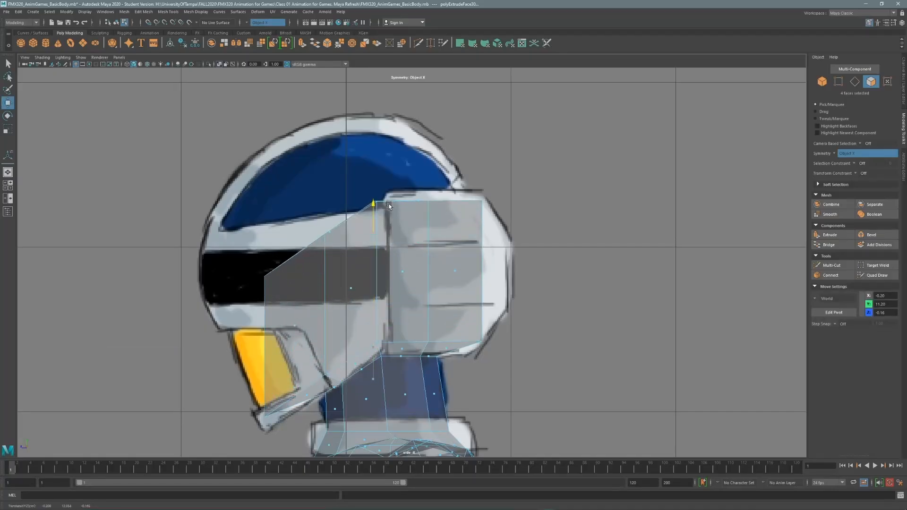
# Step: Flatten the head's top ring of vertices to one height and lower it to the middle of the black visor
pyautogui.click(838, 82)
pyautogui.moveTo(255, 177); pyautogui.dragTo(427, 282)
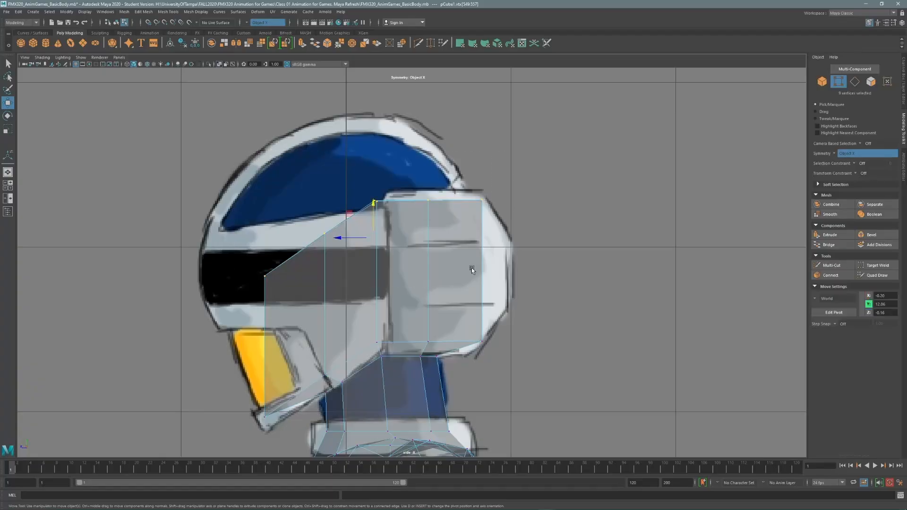
pyautogui.press('r')
pyautogui.moveTo(376, 204); pyautogui.dragTo(378, 238)
pyautogui.press('w')
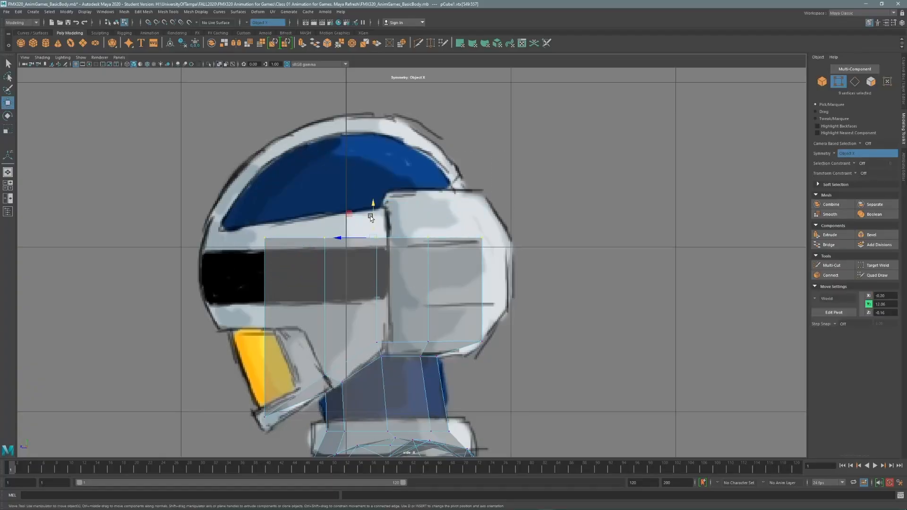
pyautogui.moveTo(374, 203); pyautogui.dragTo(377, 241)
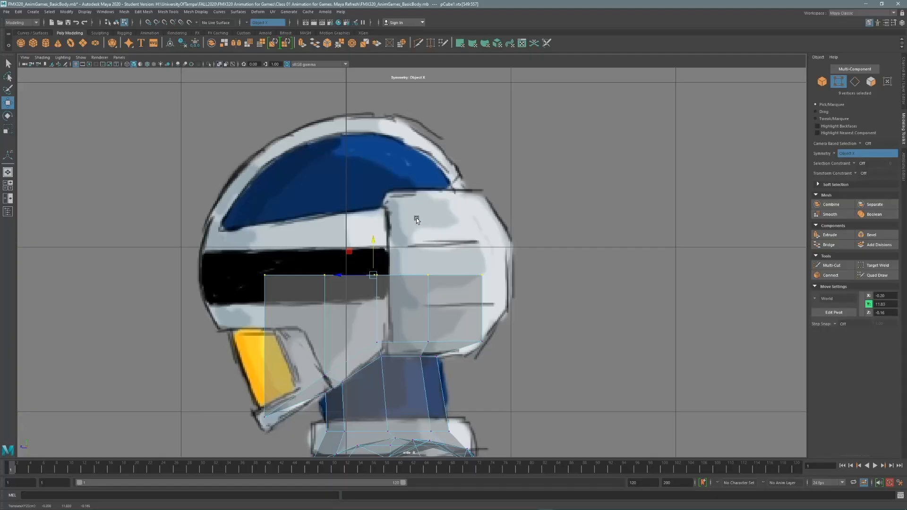
# Step: Scale the head's top ring front to back in the side view and sideways in the front view to fit the visor's width
pyautogui.moveTo(339, 275); pyautogui.dragTo(324, 278)
pyautogui.press('r')
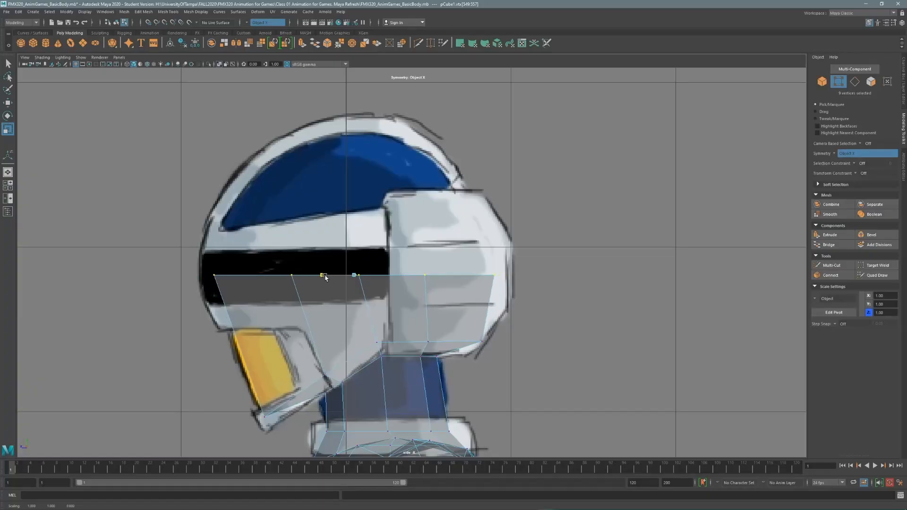
pyautogui.press('space')
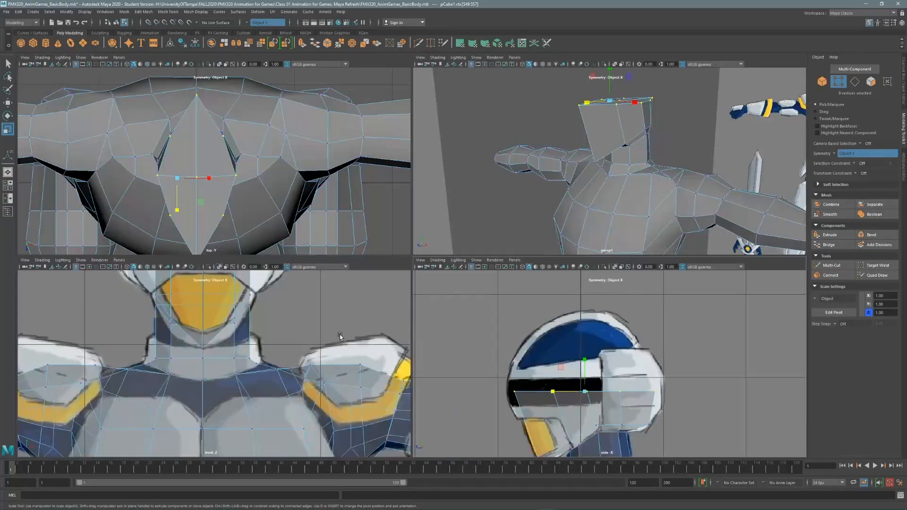
pyautogui.press('space')
pyautogui.scroll(-5, 376, 247)
pyautogui.keyDown('alt'); pyautogui.moveTo(419, 186); pyautogui.dragTo(405, 274, button='middle'); pyautogui.keyUp('alt')
pyautogui.scroll(6, 424, 269)
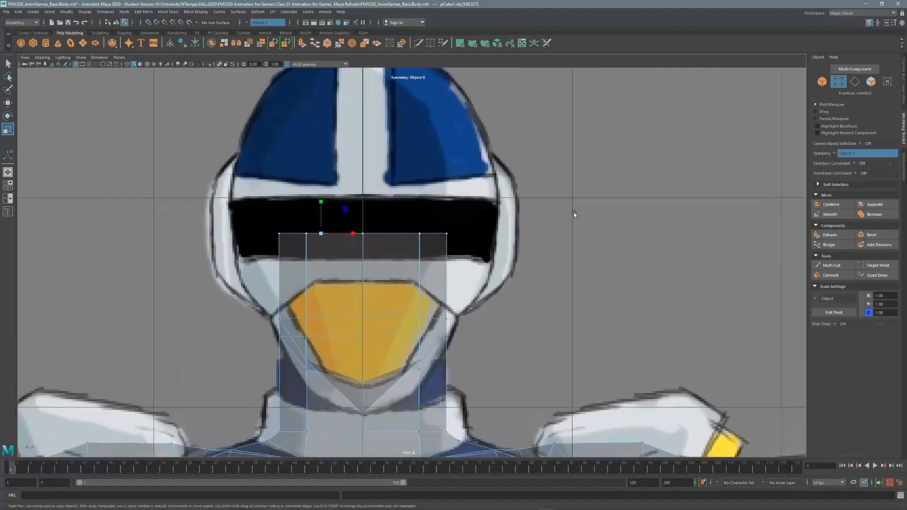
pyautogui.moveTo(355, 237); pyautogui.dragTo(389, 237)
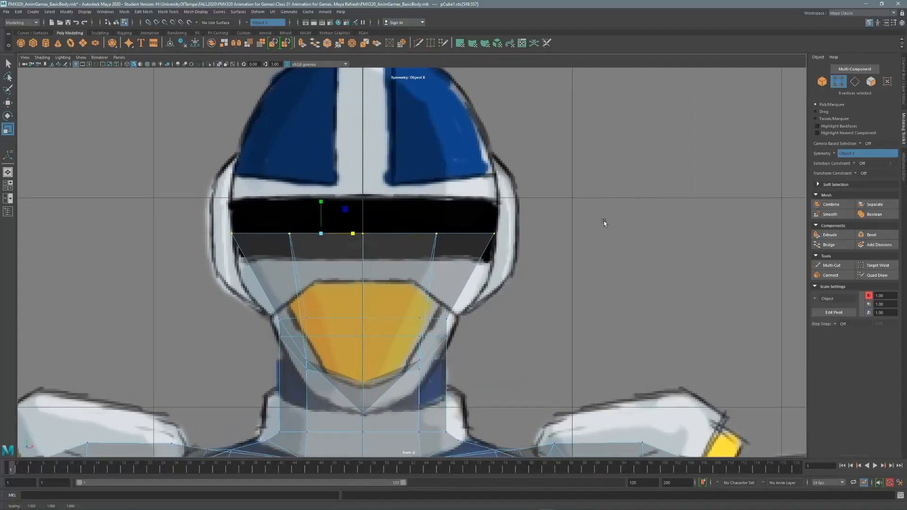
# Step: Circularize the head's four top faces, undoing the trial adjustments to the Circularize settings
pyautogui.press('space')
pyautogui.keyDown('alt'); pyautogui.moveTo(570, 163); pyautogui.dragTo(575, 211); pyautogui.keyUp('alt')
pyautogui.press('F11')
pyautogui.keyDown('alt'); pyautogui.moveTo(575, 211); pyautogui.dragTo(584, 191, button='middle'); pyautogui.keyUp('alt')
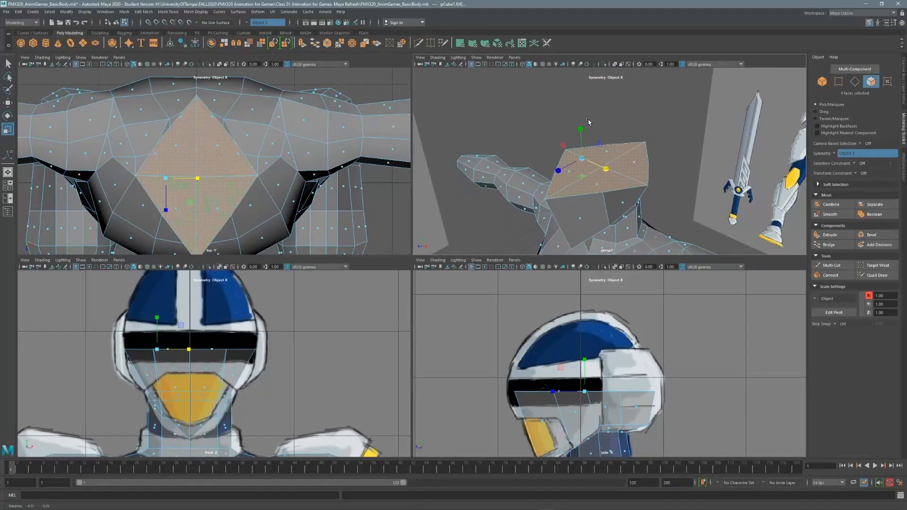
pyautogui.click(351, 43)
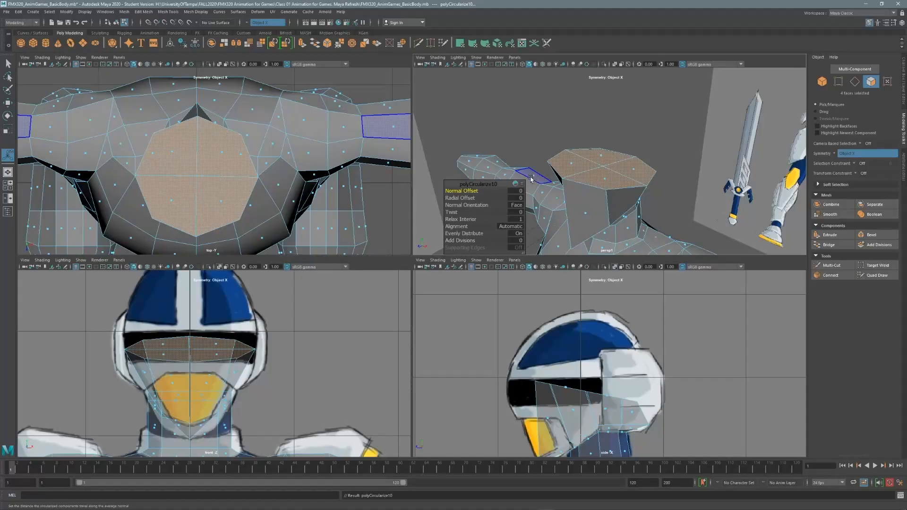
pyautogui.moveTo(472, 199); pyautogui.dragTo(484, 191)
pyautogui.hotkey('ctrl', 'z')
pyautogui.hotkey('ctrl', 'z')
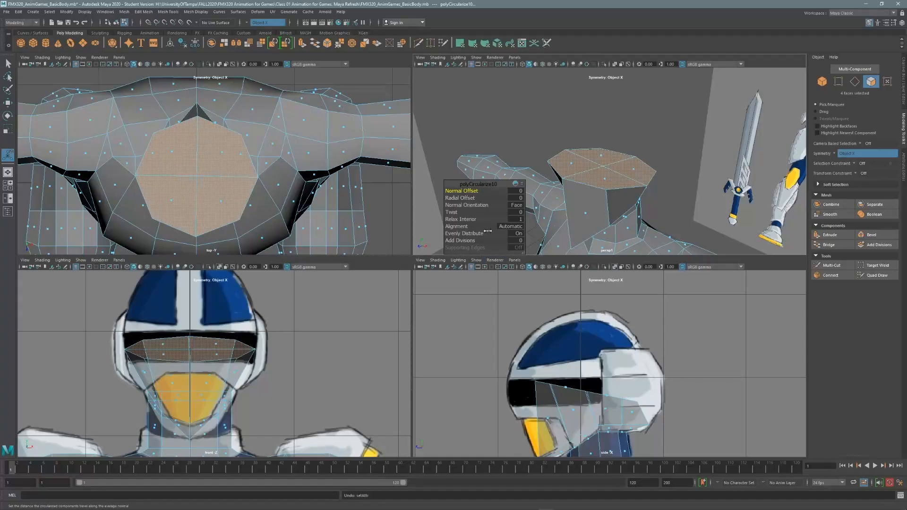
# Step: Reposition the mirrored vertices beside the jaw and at the lower back of the head to round out its base
pyautogui.press('space')
pyautogui.moveTo(422, 270)
pyautogui.keyDown('alt'); pyautogui.mouseDown()
pyautogui.moveTo(405, 261)
pyautogui.moveTo(423, 269)
pyautogui.mouseUp(); pyautogui.keyUp('alt')
pyautogui.press('space')
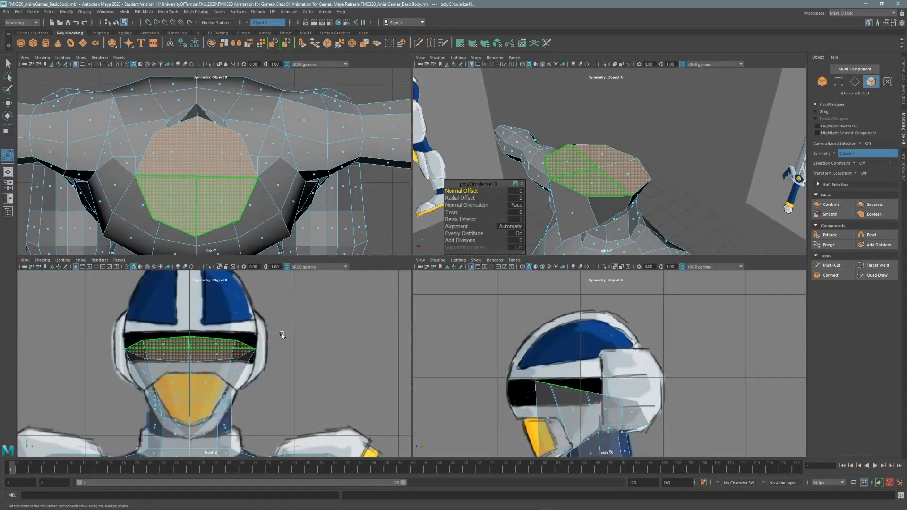
pyautogui.keyDown('alt'); pyautogui.moveTo(617, 200); pyautogui.dragTo(775, 111); pyautogui.keyUp('alt')
pyautogui.click(838, 80)
pyautogui.click(591, 217)
pyautogui.keyDown('alt'); pyautogui.moveTo(590, 217); pyautogui.dragTo(560, 241); pyautogui.keyUp('alt')
pyautogui.press('w')
pyautogui.keyDown('alt'); pyautogui.moveTo(588, 203); pyautogui.dragTo(524, 207); pyautogui.keyUp('alt')
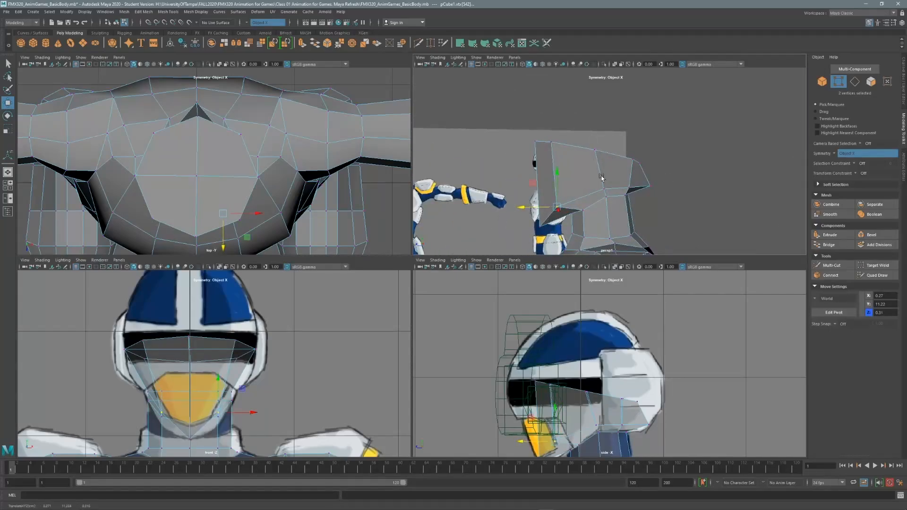
pyautogui.keyDown('alt'); pyautogui.moveTo(601, 177); pyautogui.dragTo(588, 126); pyautogui.keyUp('alt')
pyautogui.click(577, 168)
pyautogui.moveTo(571, 181); pyautogui.dragTo(576, 167)
# Step: Try to insert an edge loop around the middle of the head with Multi-Cut
pyautogui.keyDown('alt'); pyautogui.moveTo(567, 218); pyautogui.dragTo(690, 176); pyautogui.keyUp('alt')
pyautogui.click(832, 265)
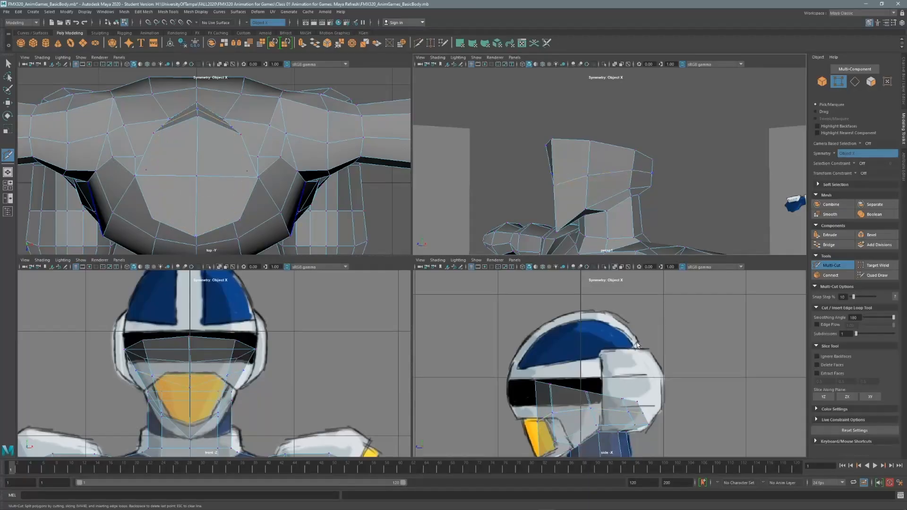
pyautogui.press('space')
pyautogui.scroll(3, 584, 120)
pyautogui.keyDown('alt'); pyautogui.moveTo(584, 120); pyautogui.dragTo(616, 120, button='middle'); pyautogui.keyUp('alt')
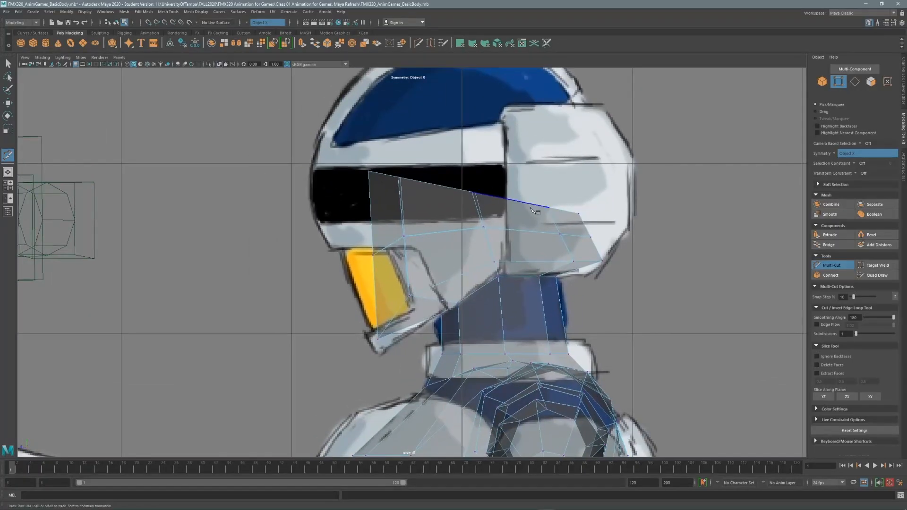
pyautogui.hotkey('ctrl', 'z')
pyautogui.click(822, 82)
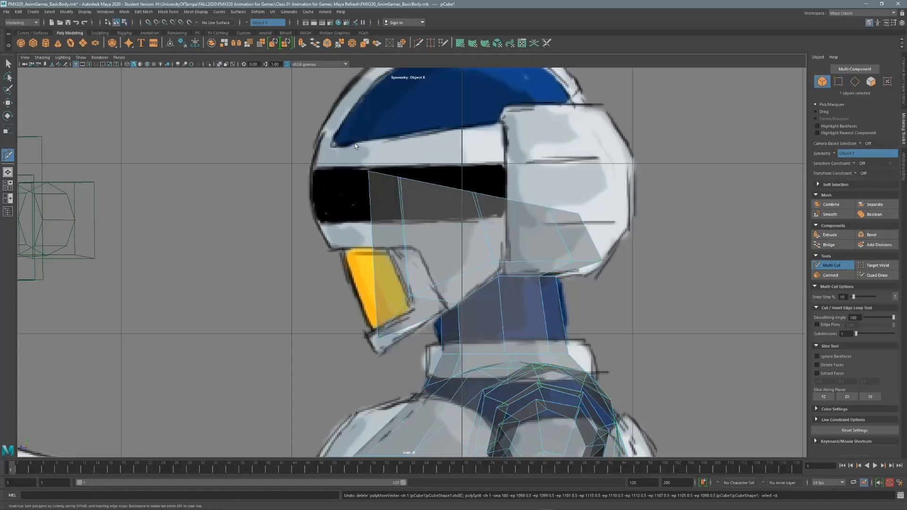
pyautogui.click(839, 82)
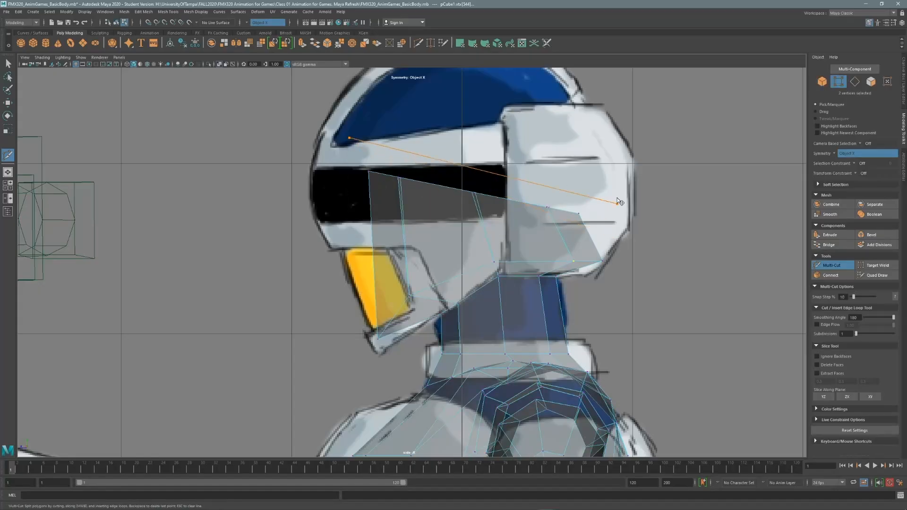
# Step: Rotate the head's tilted top ring level in the side view and stretch it front to back towards the helmet outline
pyautogui.press('q')
pyautogui.moveTo(339, 137); pyautogui.dragTo(600, 241)
pyautogui.press('r')
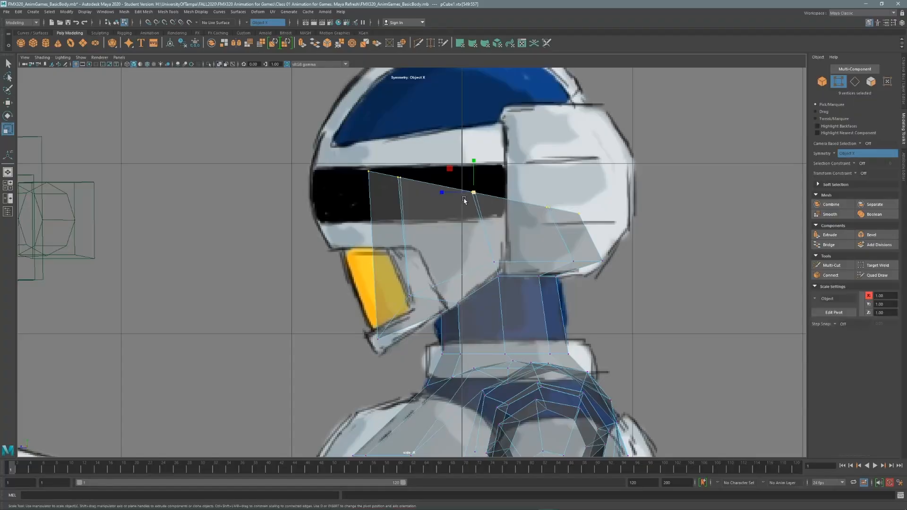
pyautogui.press('e')
pyautogui.moveTo(444, 203); pyautogui.dragTo(447, 210)
pyautogui.press('space')
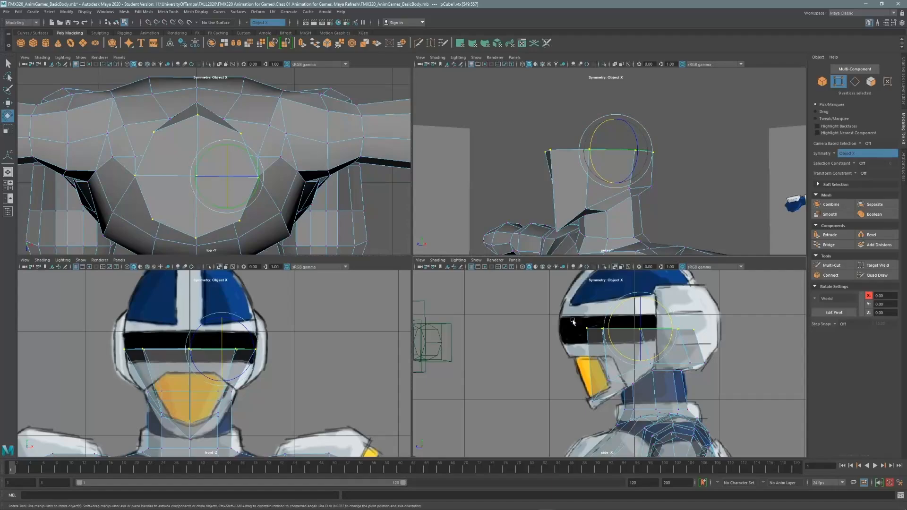
pyautogui.press('space')
pyautogui.press('r')
pyautogui.moveTo(442, 193); pyautogui.dragTo(428, 196)
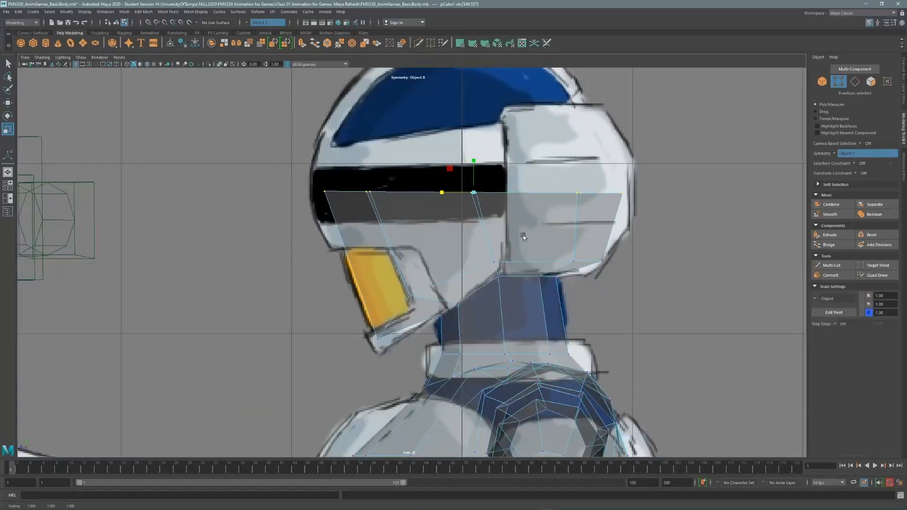
# Step: Flatten the head's top ring vertically in the front view so all its vertices share one height
pyautogui.press('space')
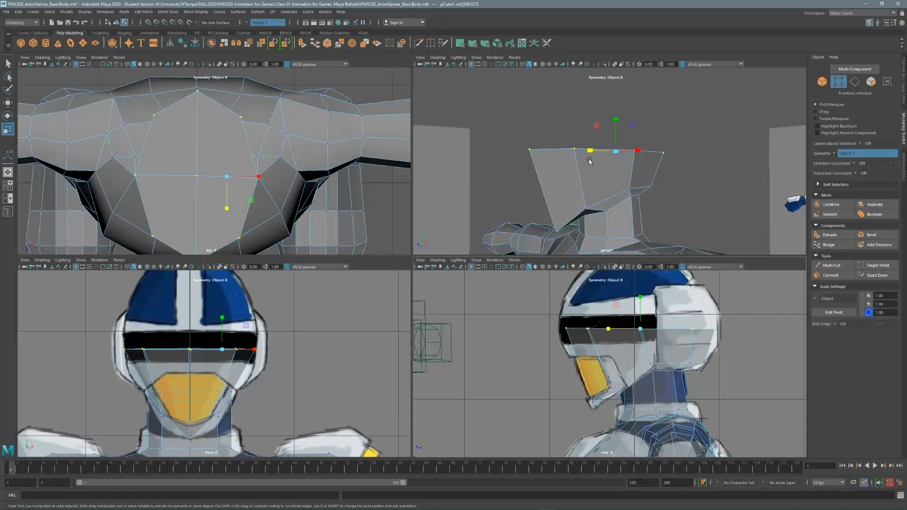
pyautogui.keyDown('alt'); pyautogui.moveTo(589, 161); pyautogui.dragTo(530, 169); pyautogui.keyUp('alt')
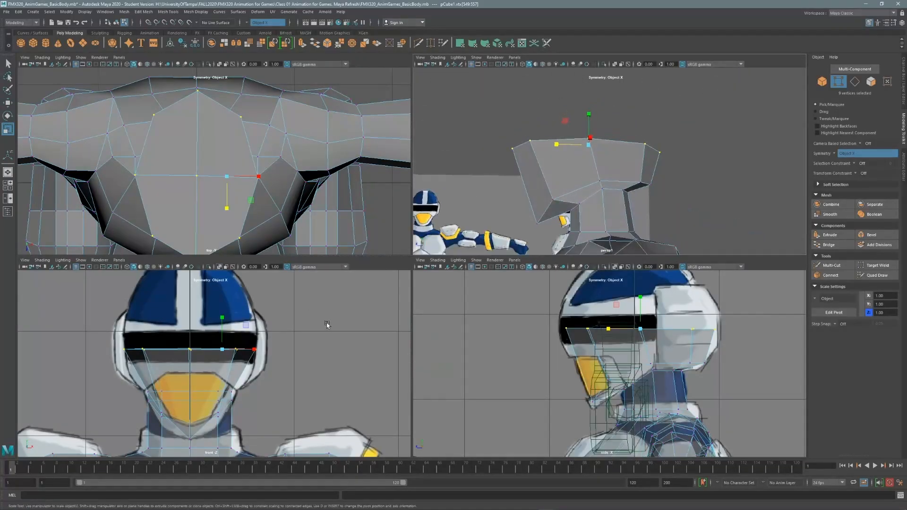
pyautogui.press('space')
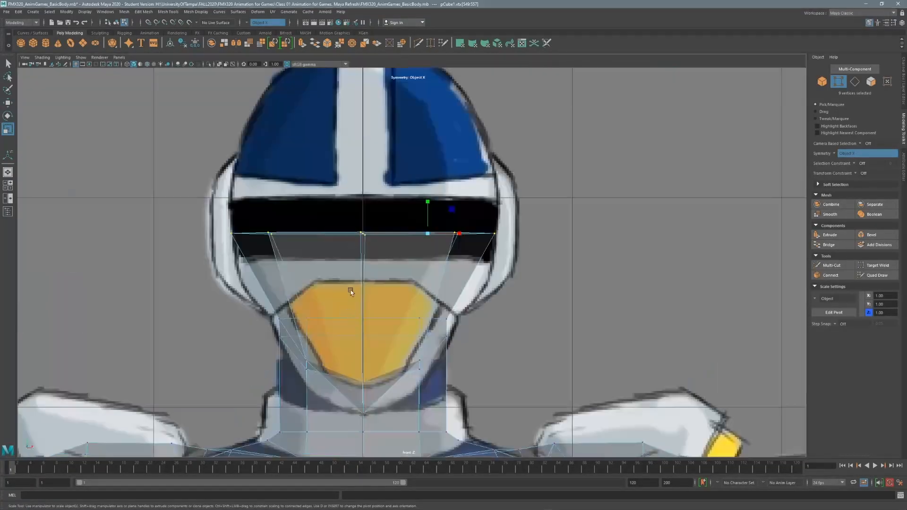
pyautogui.keyDown('alt'); pyautogui.moveTo(350, 292); pyautogui.dragTo(471, 204, button='right'); pyautogui.keyUp('alt')
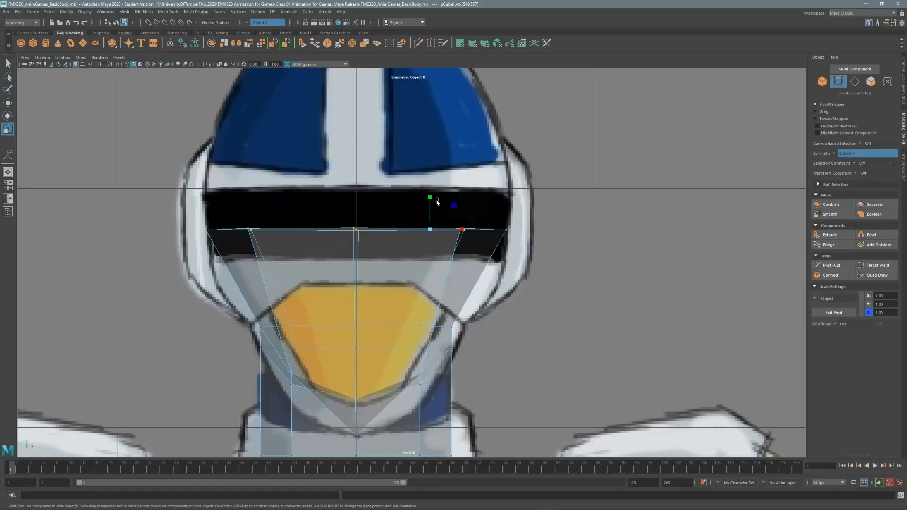
pyautogui.moveTo(430, 201); pyautogui.dragTo(452, 249)
# Step: Turn symmetry off and line up the top ring's front side vertex with its opposite counterpart in the side view
pyautogui.press('space')
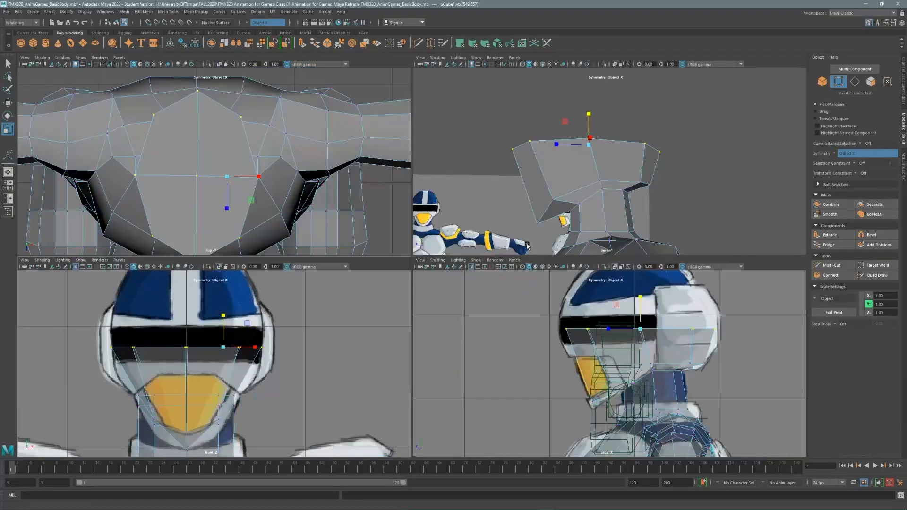
pyautogui.press('space')
pyautogui.scroll(2, 635, 167)
pyautogui.scroll(1, 634, 167)
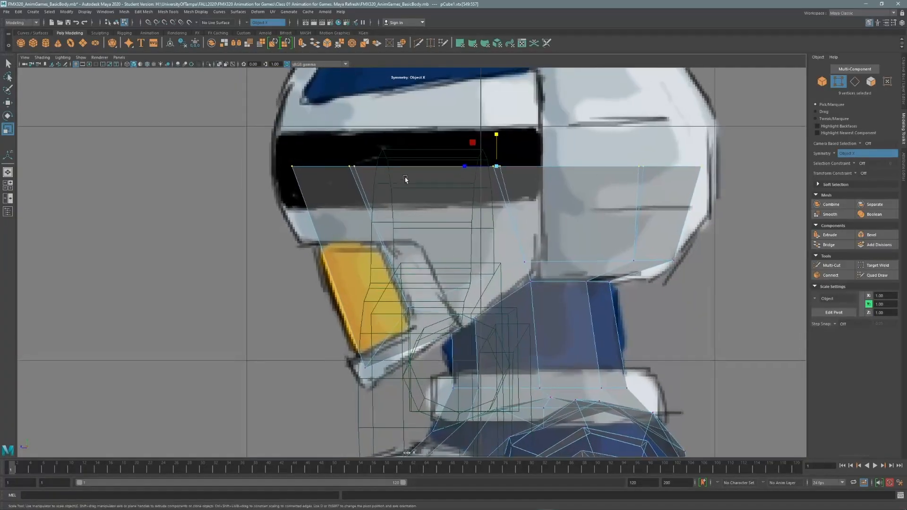
pyautogui.moveTo(357, 172); pyautogui.dragTo(323, 166)
pyautogui.click(835, 154)
pyautogui.click(845, 159)
pyautogui.press('w')
pyautogui.hotkey('ctrl', 'z')
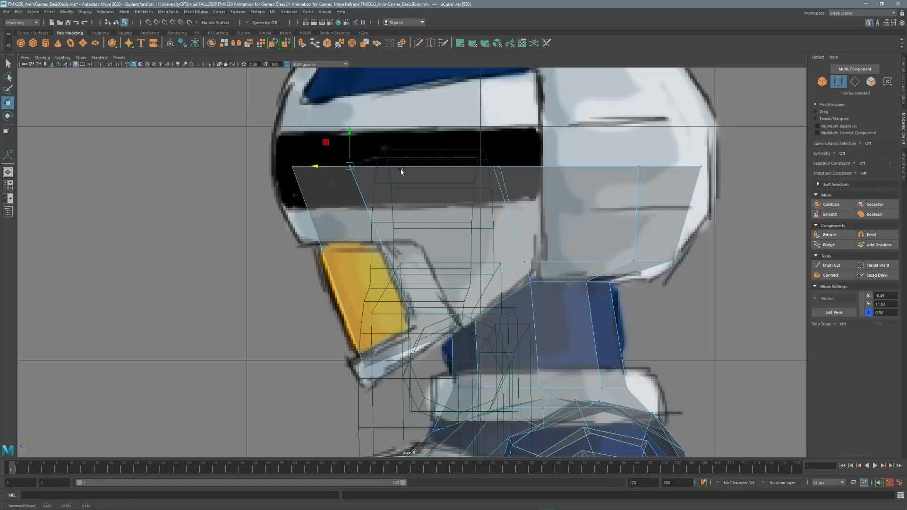
# Step: Align the top ring's middle and rear side vertices with their opposite counterparts, and restore Object X symmetry
pyautogui.moveTo(509, 159); pyautogui.dragTo(492, 175)
pyautogui.moveTo(476, 167); pyautogui.dragTo(474, 167)
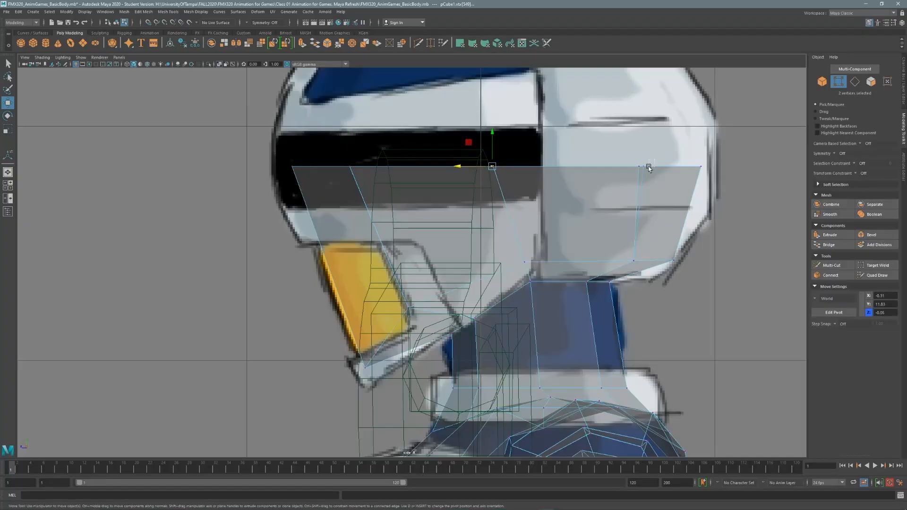
pyautogui.moveTo(616, 166); pyautogui.dragTo(612, 167)
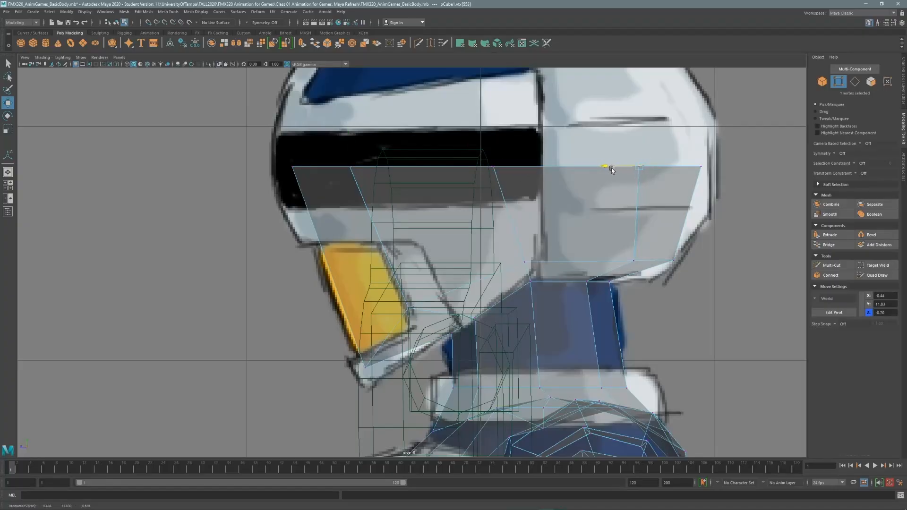
pyautogui.click(836, 154)
pyautogui.click(845, 162)
# Step: Insert an edge loop midway up the head with Multi-Cut and shift its three front vertices forward along the face plate
pyautogui.click(831, 265)
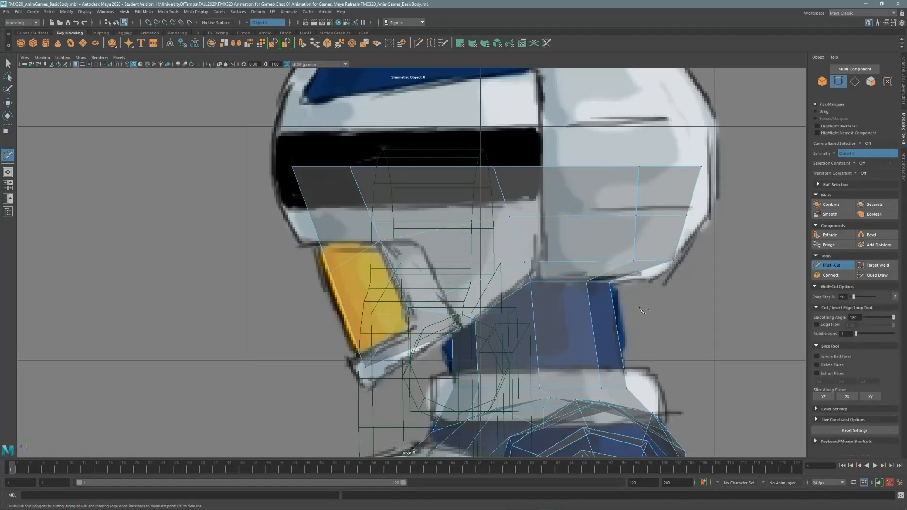
pyautogui.press('q')
pyautogui.moveTo(296, 223); pyautogui.dragTo(392, 284)
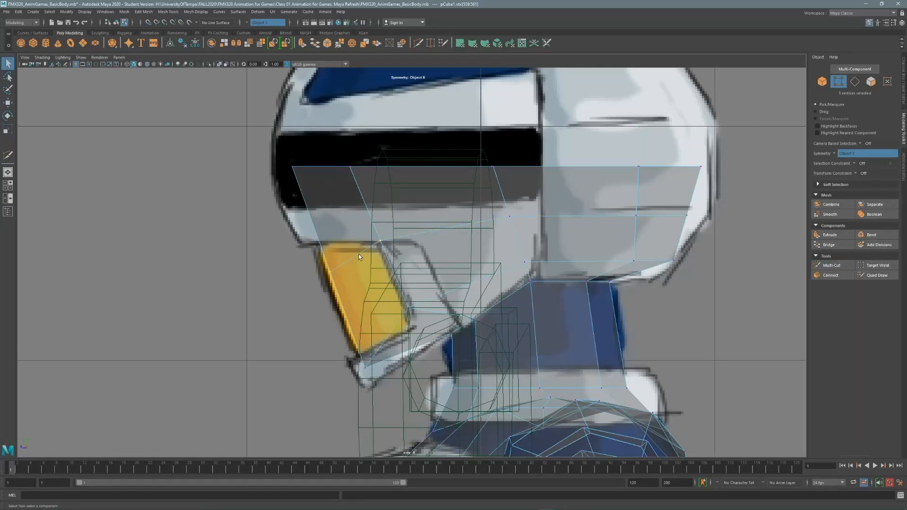
pyautogui.press('w')
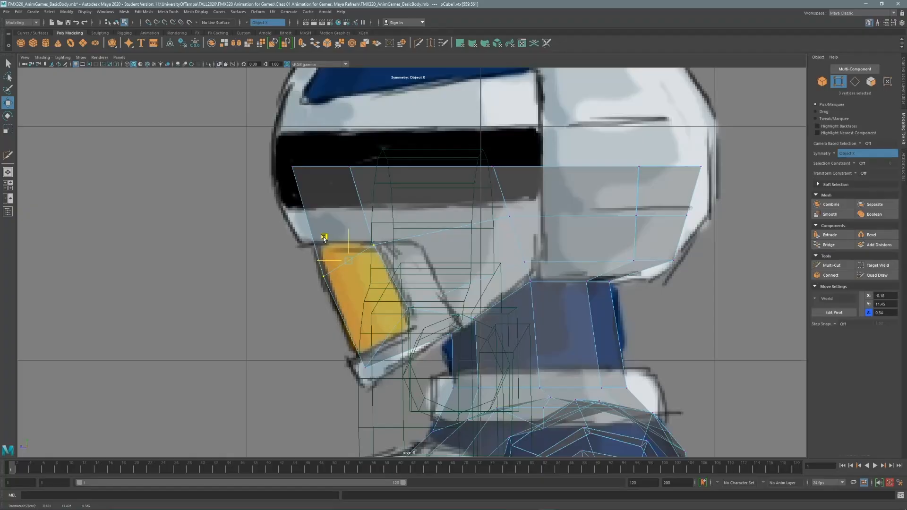
# Step: Select the four faces capping the top of the head and switch to the front view
pyautogui.keyDown('alt'); pyautogui.moveTo(427, 126); pyautogui.dragTo(409, 247, button='middle'); pyautogui.keyUp('alt')
pyautogui.press('F11')
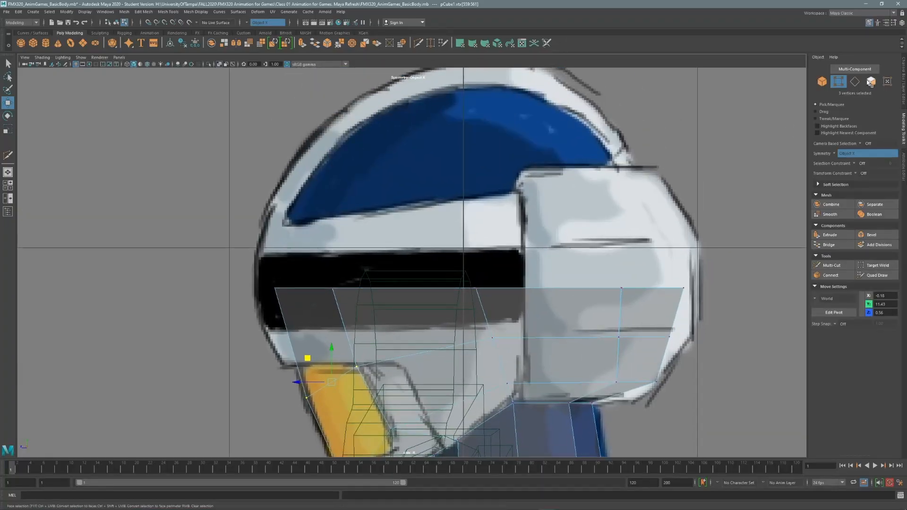
pyautogui.keyDown('alt'); pyautogui.moveTo(511, 191); pyautogui.dragTo(424, 247, button='middle'); pyautogui.keyUp('alt')
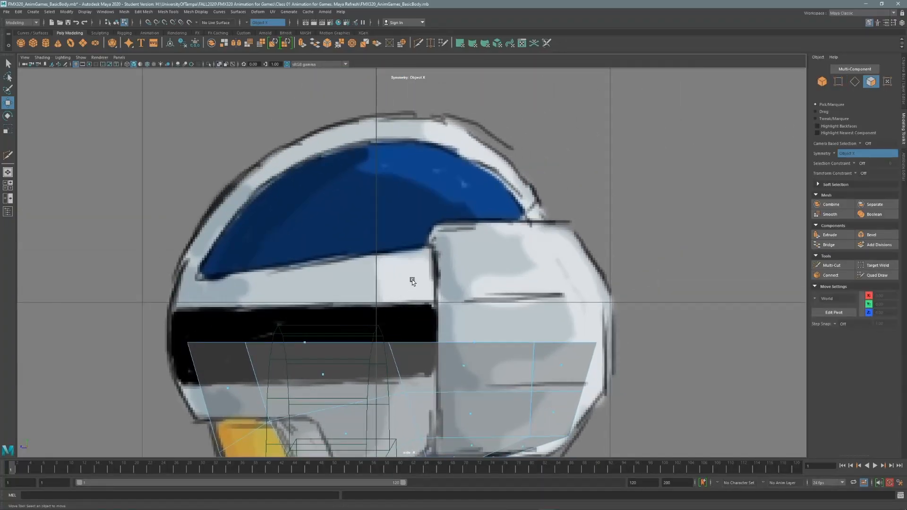
pyautogui.moveTo(412, 280); pyautogui.dragTo(420, 273, button='right')
pyautogui.press('space')
pyautogui.press('space')
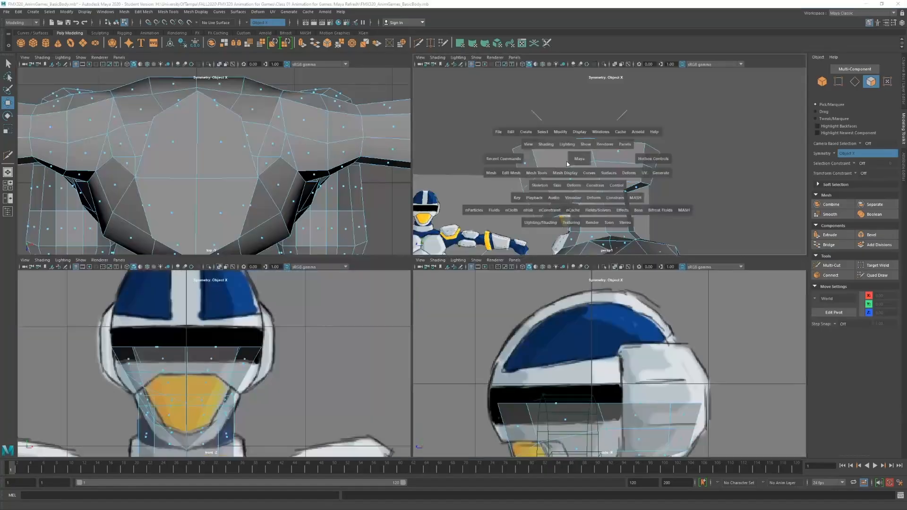
pyautogui.press('space')
pyautogui.keyDown('alt'); pyautogui.moveTo(633, 163); pyautogui.dragTo(565, 208); pyautogui.keyUp('alt')
pyautogui.press('q')
pyautogui.click(560, 166)
pyautogui.keyDown('shift'); pyautogui.click(635, 171); pyautogui.keyUp('shift')
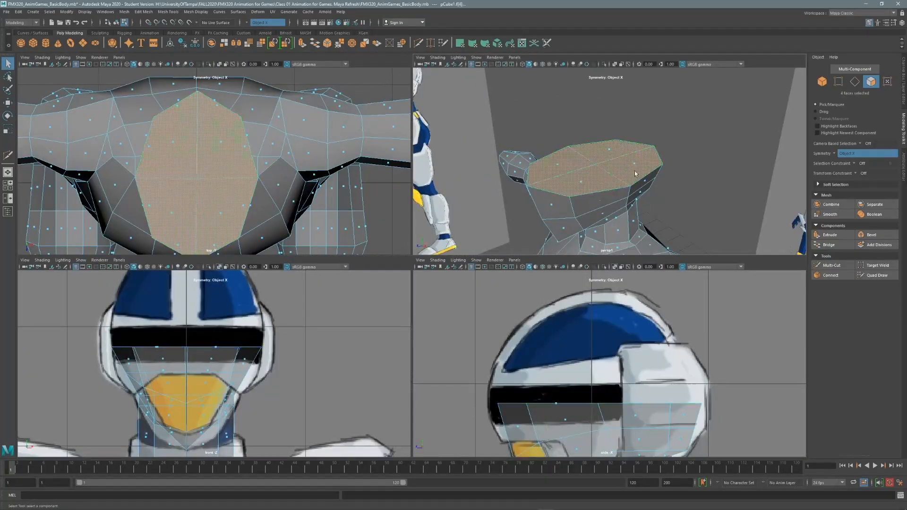
pyautogui.press('space')
pyautogui.press('space')
pyautogui.press('space')
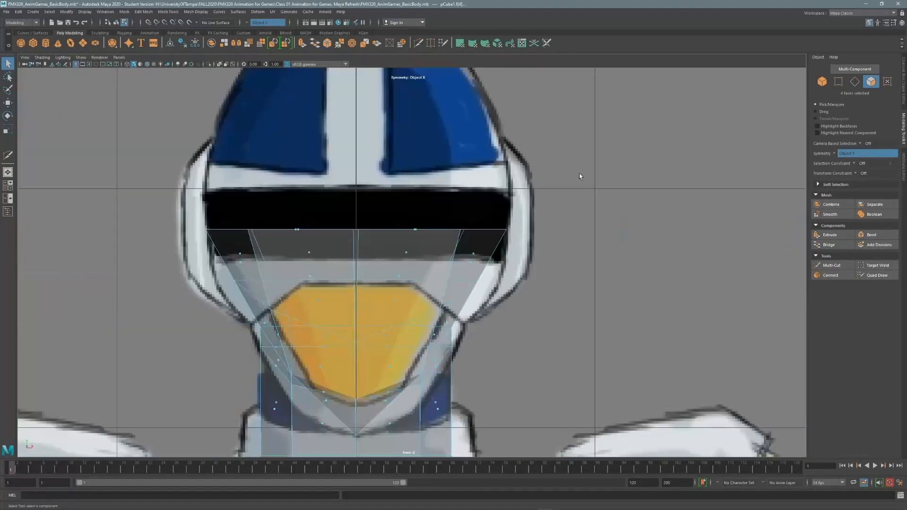
# Step: Scale the top ring's three centre vertices flat along X so they line up on the head's midline
pyautogui.click(839, 82)
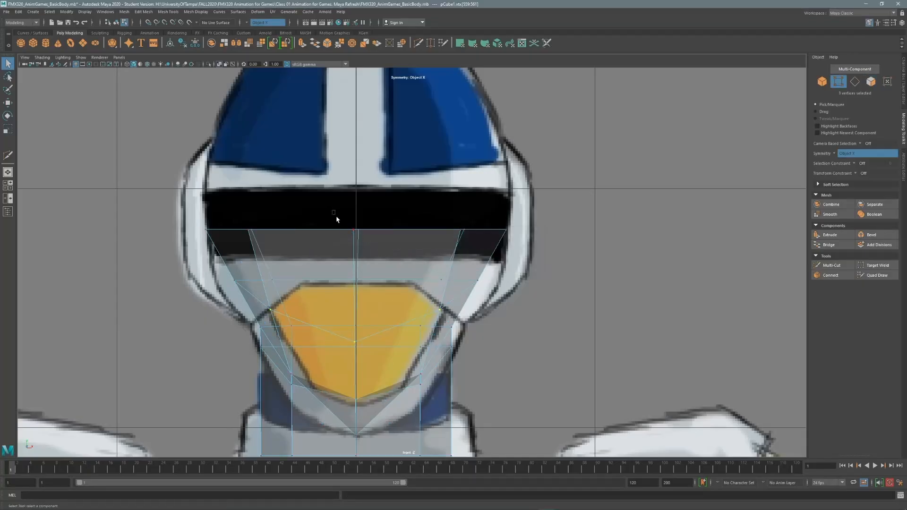
pyautogui.press('e')
pyautogui.press('r')
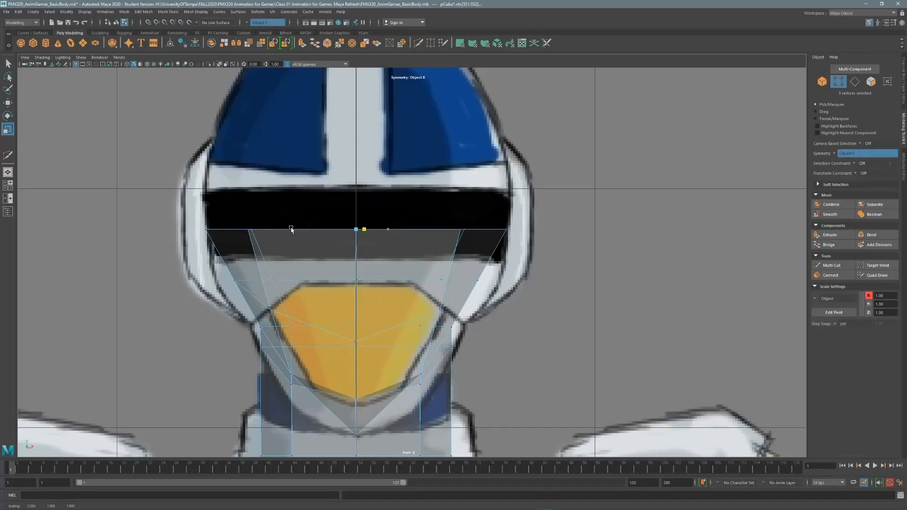
pyautogui.press('q')
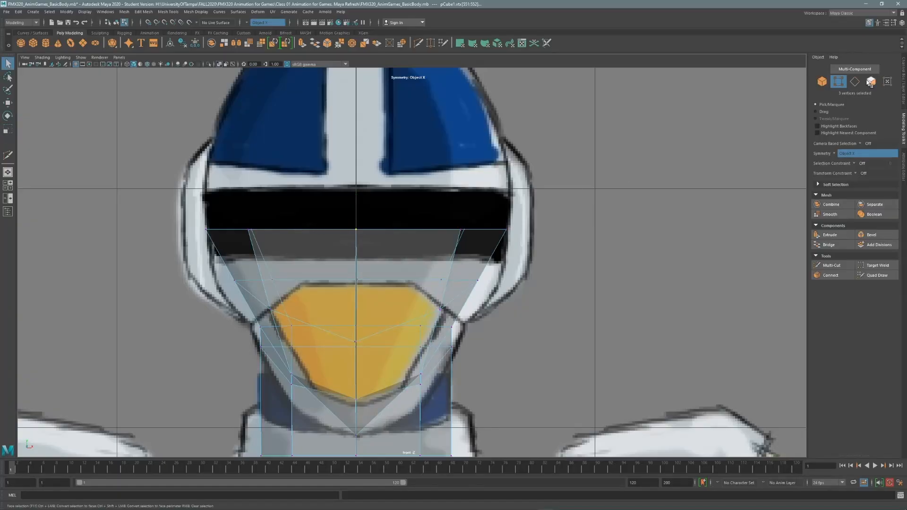
# Step: Extrude the head's four top faces upward three times, stacking new rows from the visor to near the helmet's crown
pyautogui.press('F11')
pyautogui.scroll(-5, 482, 135)
pyautogui.keyDown('shift'); pyautogui.moveTo(478, 246); pyautogui.dragTo(443, 259, button='right'); pyautogui.keyUp('shift')
pyautogui.press('w')
pyautogui.moveTo(303, 288); pyautogui.dragTo(304, 217)
pyautogui.keyDown('shift'); pyautogui.moveTo(398, 219); pyautogui.dragTo(366, 232, button='right'); pyautogui.keyUp('shift')
pyautogui.moveTo(297, 213); pyautogui.dragTo(301, 156)
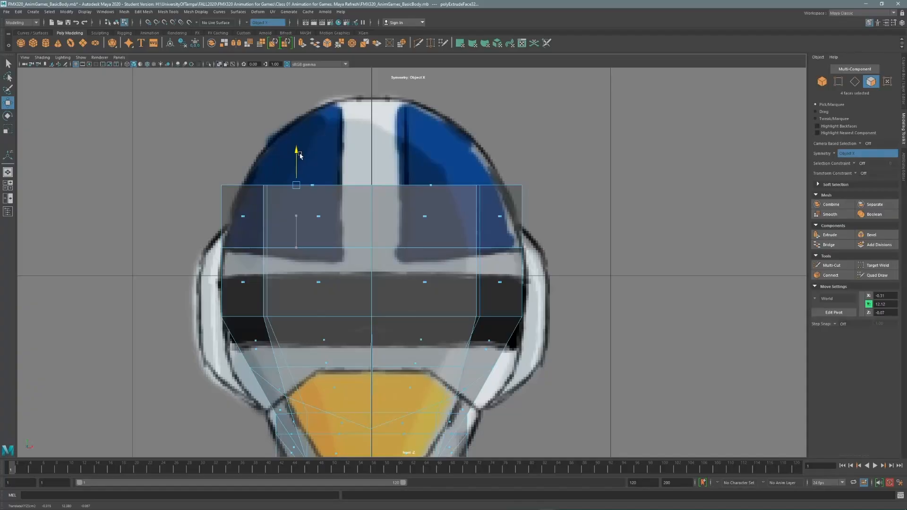
pyautogui.keyDown('shift'); pyautogui.moveTo(354, 177); pyautogui.dragTo(354, 156, button='right'); pyautogui.keyUp('shift')
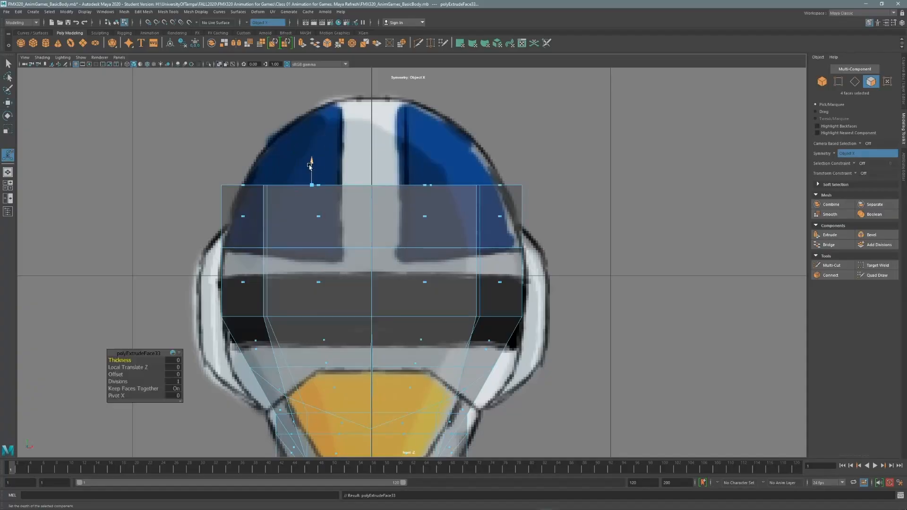
pyautogui.moveTo(312, 161); pyautogui.dragTo(315, 94)
# Step: Pull the side vertices of the two uppermost rings inward to the helmet outline in the front view, and lower the top ring slightly
pyautogui.click(837, 81)
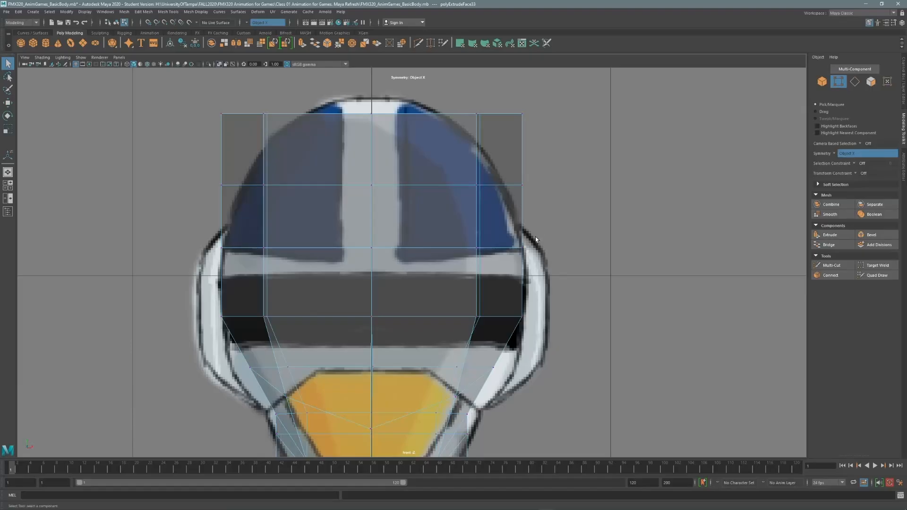
pyautogui.moveTo(539, 171); pyautogui.dragTo(470, 204)
pyautogui.press('w')
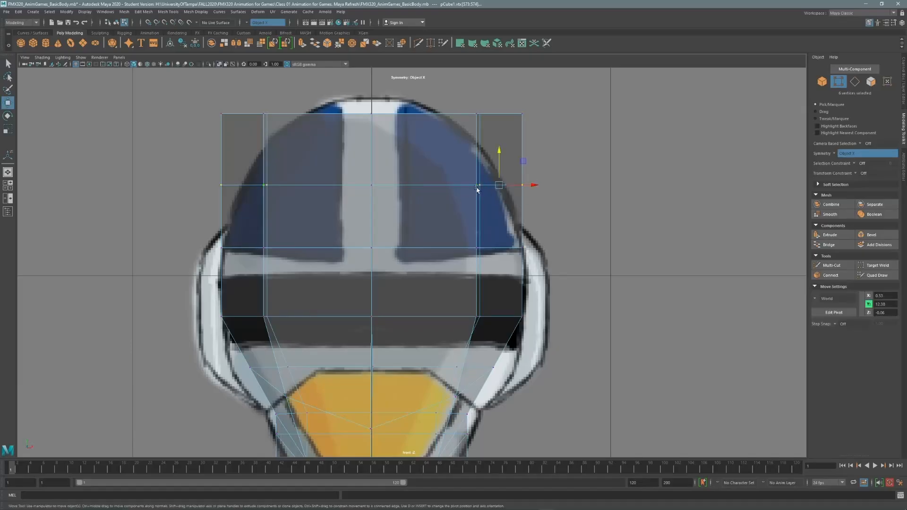
pyautogui.moveTo(530, 185); pyautogui.dragTo(508, 185)
pyautogui.press('q')
pyautogui.moveTo(538, 96); pyautogui.dragTo(458, 133)
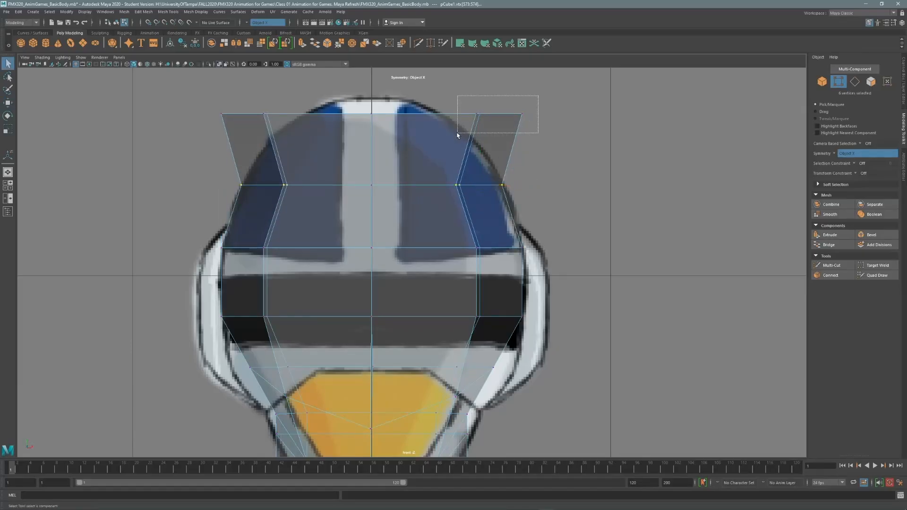
pyautogui.press('w')
pyautogui.moveTo(534, 113); pyautogui.dragTo(476, 120)
pyautogui.moveTo(344, 95); pyautogui.dragTo(505, 137)
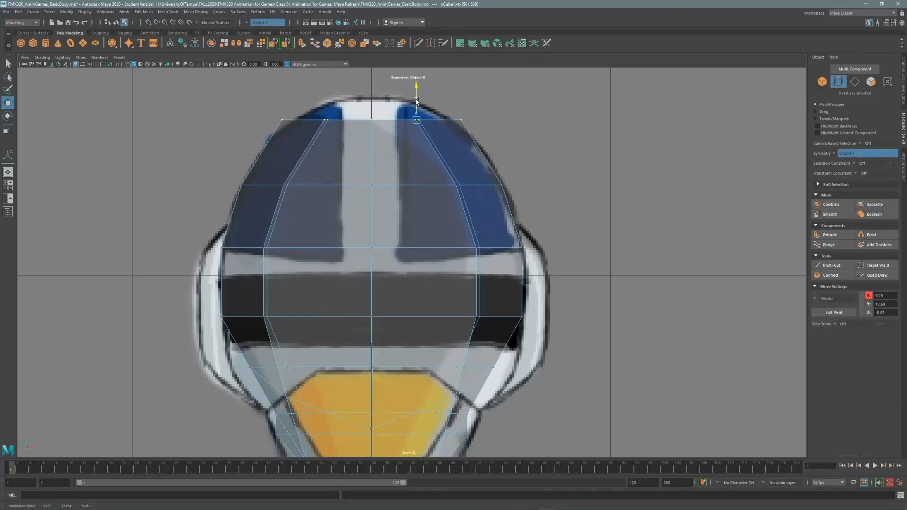
pyautogui.moveTo(415, 93); pyautogui.dragTo(417, 107)
# Step: In the side view, shift the rear vertices of the head's lower rows forward to round off the back of the head
pyautogui.press('space')
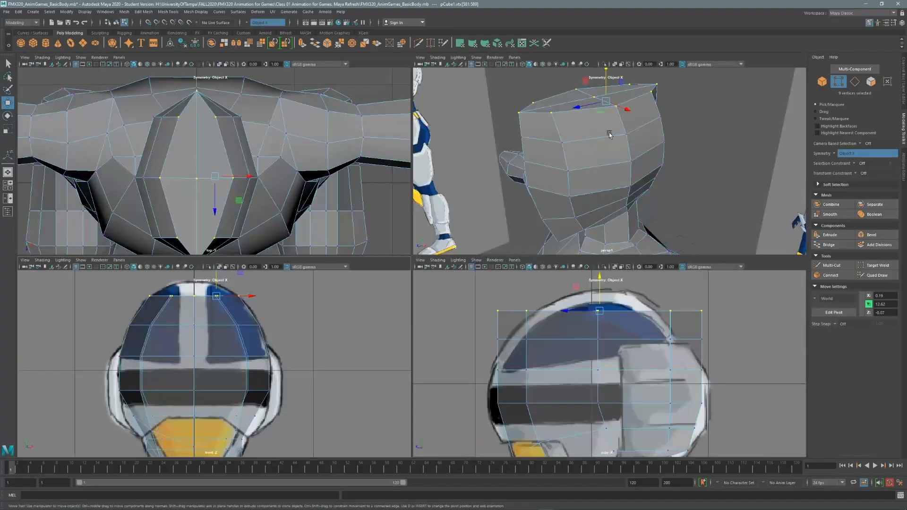
pyautogui.keyDown('alt'); pyautogui.moveTo(577, 112); pyautogui.dragTo(543, 172); pyautogui.keyUp('alt')
pyautogui.press('space')
pyautogui.keyDown('alt'); pyautogui.moveTo(571, 261); pyautogui.dragTo(601, 187, button='middle'); pyautogui.keyUp('alt')
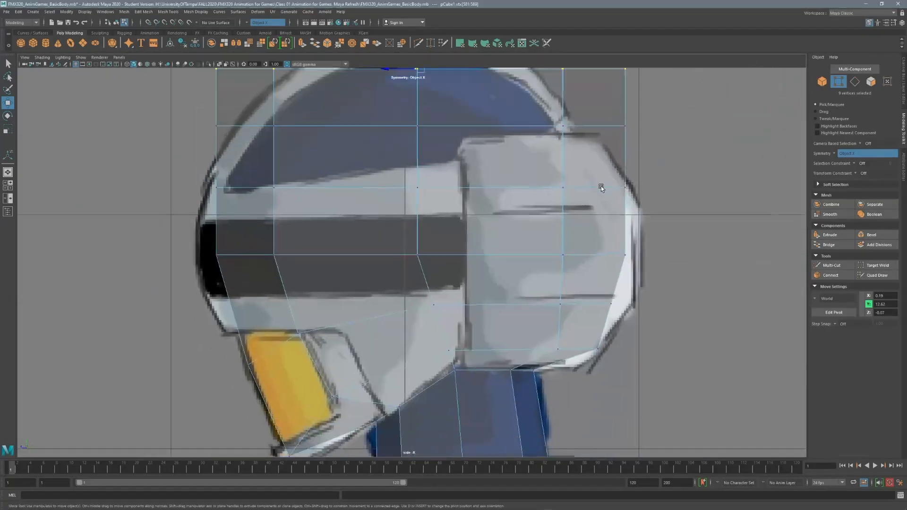
pyautogui.keyDown('alt'); pyautogui.moveTo(600, 186); pyautogui.dragTo(564, 202, button='right'); pyautogui.keyUp('alt')
pyautogui.keyDown('alt'); pyautogui.moveTo(564, 202); pyautogui.dragTo(603, 249, button='middle'); pyautogui.keyUp('alt')
pyautogui.keyDown('alt'); pyautogui.moveTo(699, 203); pyautogui.dragTo(724, 203, button='right'); pyautogui.keyUp('alt')
pyautogui.keyDown('alt'); pyautogui.moveTo(566, 249); pyautogui.dragTo(569, 210, button='middle'); pyautogui.keyUp('alt')
pyautogui.keyDown('alt'); pyautogui.moveTo(570, 211); pyautogui.dragTo(597, 191, button='right'); pyautogui.keyUp('alt')
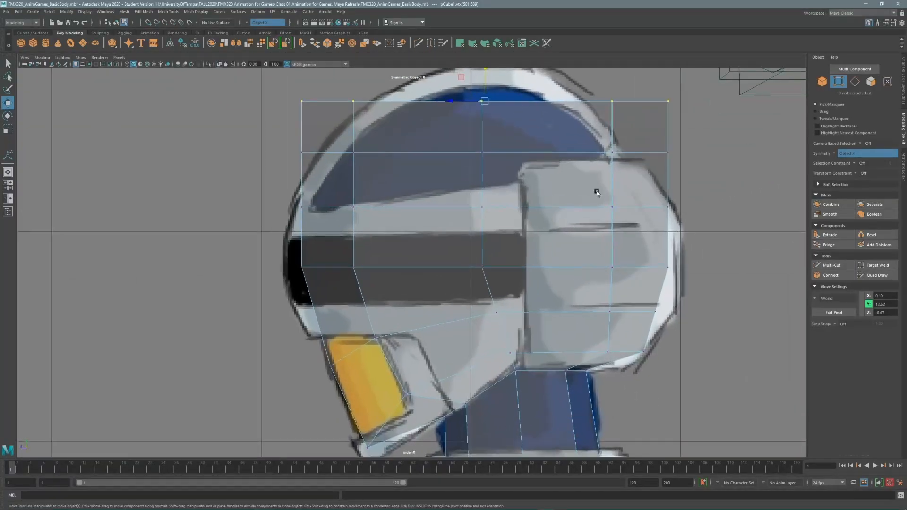
pyautogui.keyDown('alt'); pyautogui.moveTo(598, 190); pyautogui.dragTo(520, 175, button='middle'); pyautogui.keyUp('alt')
pyautogui.press('q')
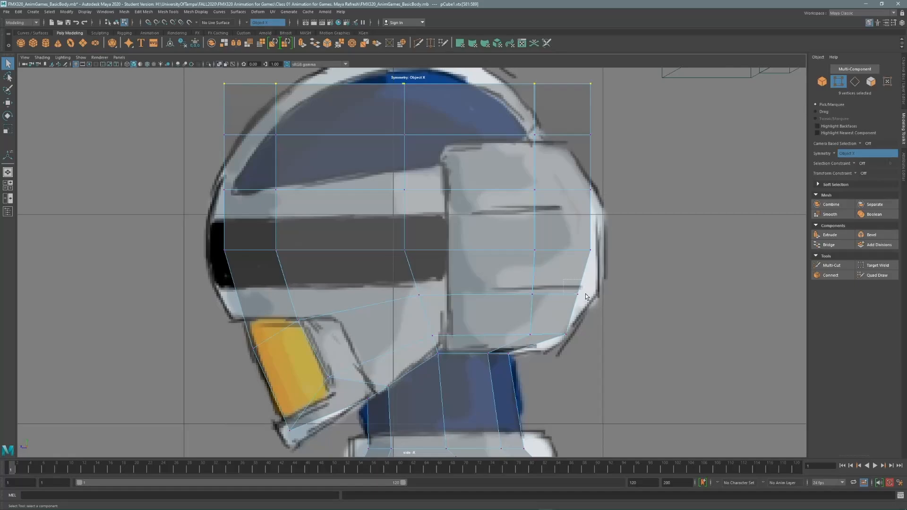
pyautogui.moveTo(585, 314); pyautogui.dragTo(493, 335)
pyautogui.press('w')
pyautogui.moveTo(582, 279); pyautogui.dragTo(515, 295)
pyautogui.moveTo(596, 243); pyautogui.dragTo(528, 250)
pyautogui.moveTo(601, 176); pyautogui.dragTo(500, 188)
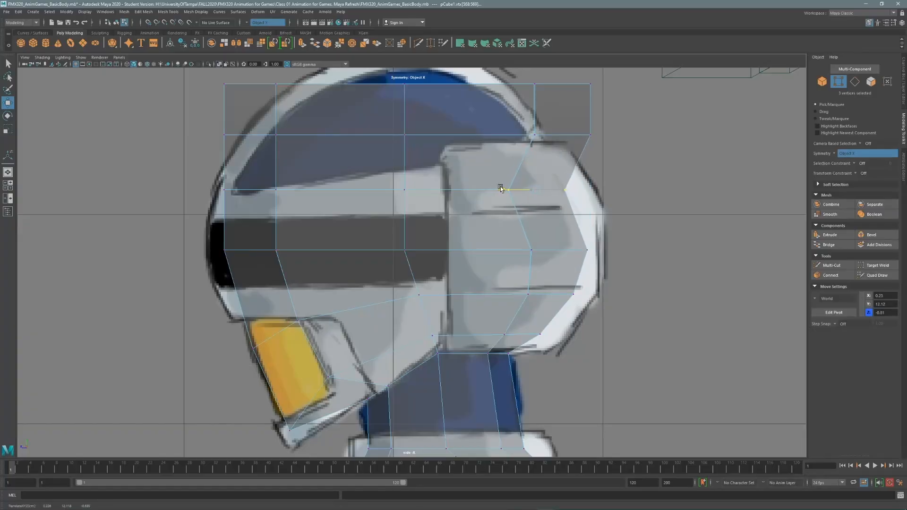
# Step: Refine the rear curve by adjusting the back vertices of the visor-level row and the rows below it
pyautogui.moveTo(587, 235); pyautogui.dragTo(513, 249)
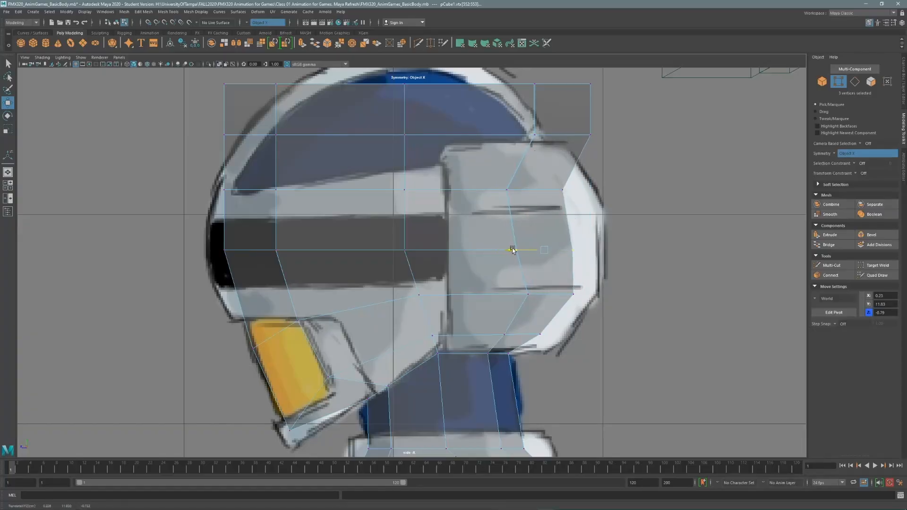
pyautogui.moveTo(588, 283); pyautogui.dragTo(508, 292)
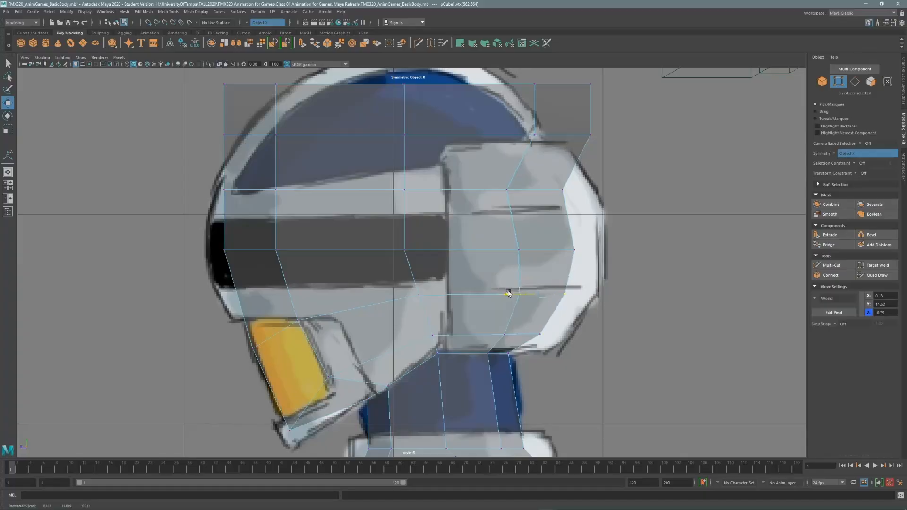
pyautogui.moveTo(491, 335); pyautogui.dragTo(490, 335)
# Step: Move the rear vertices of the two uppermost rows forward to follow the helmet's upper back outline
pyautogui.keyDown('alt'); pyautogui.moveTo(525, 199); pyautogui.dragTo(573, 270, button='middle'); pyautogui.keyUp('alt')
pyautogui.moveTo(661, 188); pyautogui.dragTo(573, 220)
pyautogui.moveTo(579, 207); pyautogui.dragTo(539, 208)
pyautogui.moveTo(642, 138); pyautogui.dragTo(500, 156)
# Step: Pull the front vertices of the three upper rows back along the forehead curve, and nudge the top ring's rear side vertices forward
pyautogui.keyDown('alt'); pyautogui.moveTo(409, 219); pyautogui.dragTo(489, 203, button='middle'); pyautogui.keyUp('alt')
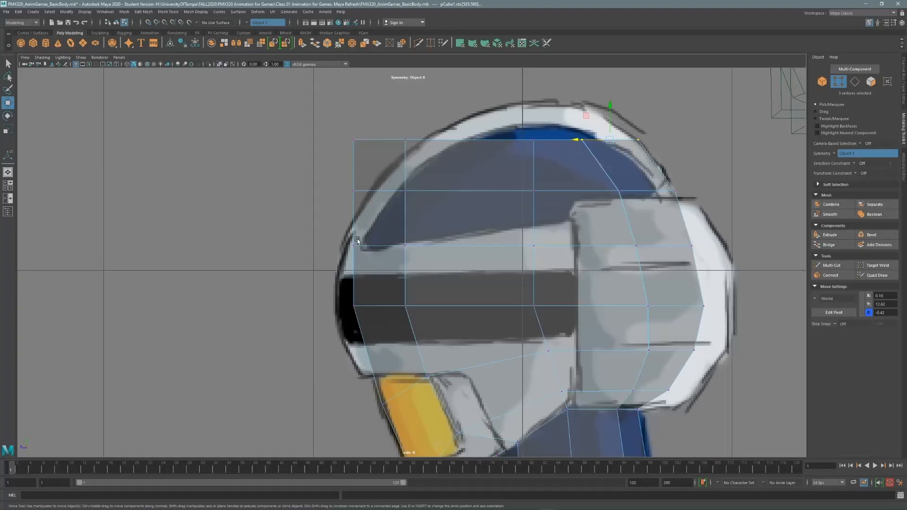
pyautogui.moveTo(342, 247); pyautogui.dragTo(349, 247)
pyautogui.moveTo(342, 187); pyautogui.dragTo(383, 187)
pyautogui.moveTo(342, 121); pyautogui.dragTo(410, 147)
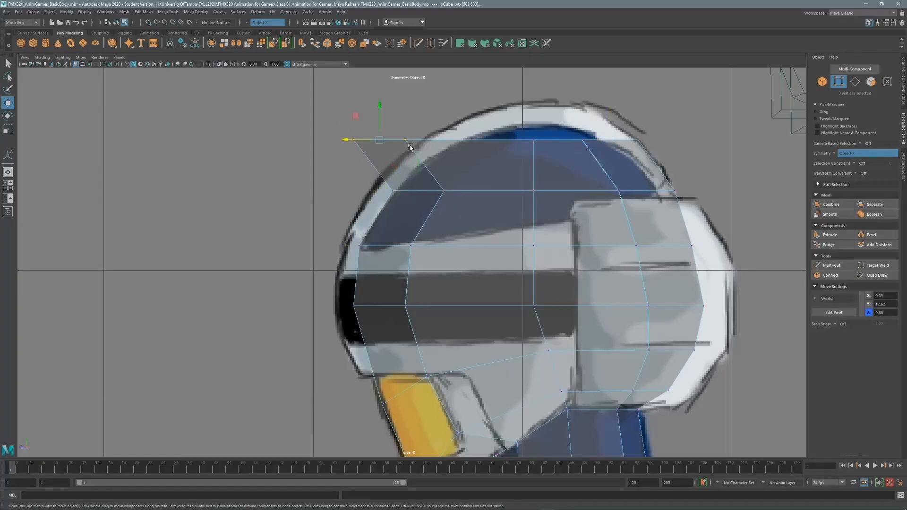
pyautogui.moveTo(346, 140); pyautogui.dragTo(449, 144)
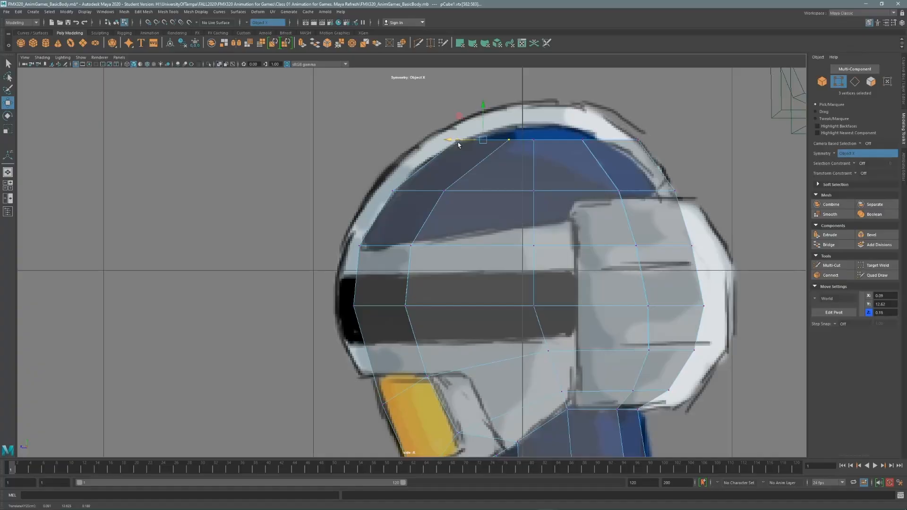
pyautogui.moveTo(570, 126); pyautogui.dragTo(606, 154)
pyautogui.moveTo(562, 141); pyautogui.dragTo(549, 142)
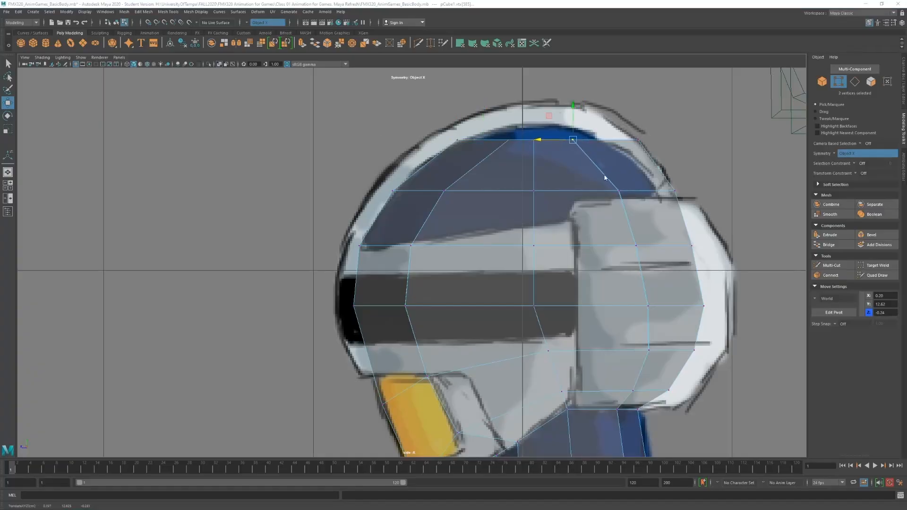
# Step: Try Circularize on the head's four top faces and inspect the cap in the perspective view
pyautogui.press('space')
pyautogui.press('f')
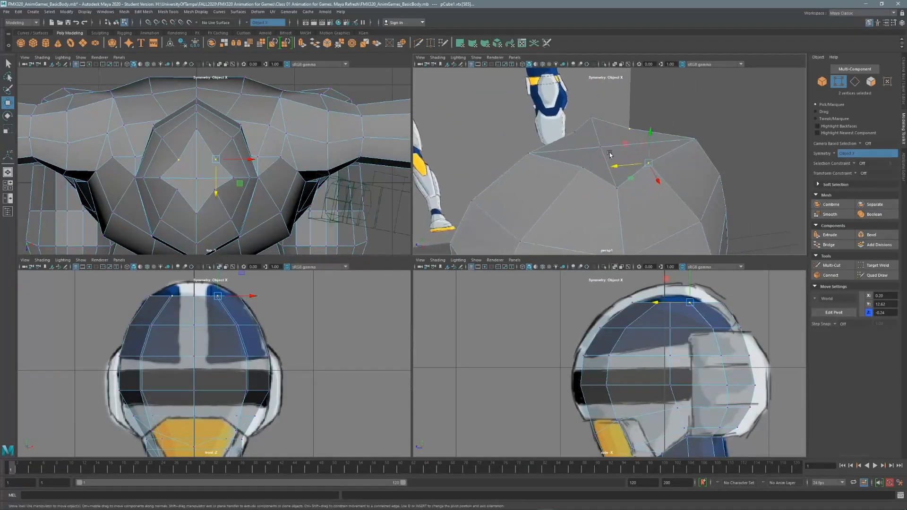
pyautogui.keyDown('alt'); pyautogui.moveTo(610, 153); pyautogui.dragTo(681, 150); pyautogui.keyUp('alt')
pyautogui.click(872, 82)
pyautogui.click(401, 44)
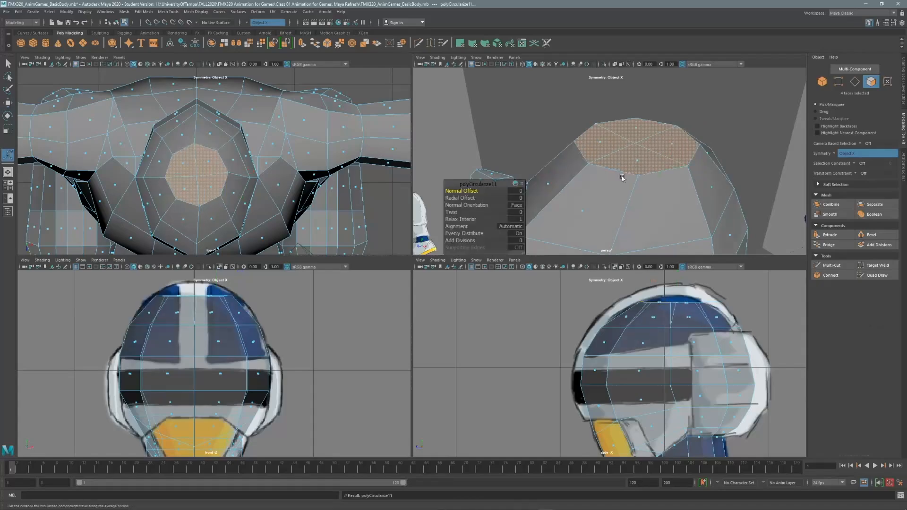
pyautogui.keyDown('alt'); pyautogui.moveTo(622, 178); pyautogui.dragTo(500, 130, button='right'); pyautogui.keyUp('alt')
pyautogui.keyDown('alt'); pyautogui.moveTo(500, 130); pyautogui.dragTo(586, 156); pyautogui.keyUp('alt')
pyautogui.keyDown('alt'); pyautogui.moveTo(585, 156); pyautogui.dragTo(641, 135, button='right'); pyautogui.keyUp('alt')
pyautogui.keyDown('alt'); pyautogui.moveTo(641, 136); pyautogui.dragTo(702, 117, button='middle'); pyautogui.keyUp('alt')
pyautogui.keyDown('alt'); pyautogui.moveTo(639, 163); pyautogui.dragTo(673, 169); pyautogui.keyUp('alt')
pyautogui.click(838, 82)
pyautogui.click(866, 84)
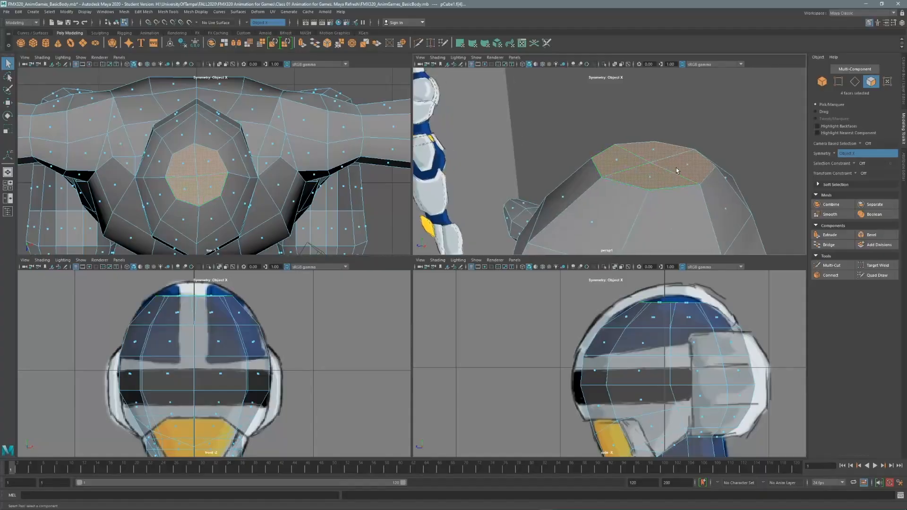
# Step: Undo the Circularize on the head's top faces, keeping the four faces selected
pyautogui.hotkey('ctrl', 'z')
pyautogui.hotkey('ctrl', 'z')
pyautogui.hotkey('ctrl', 'z')
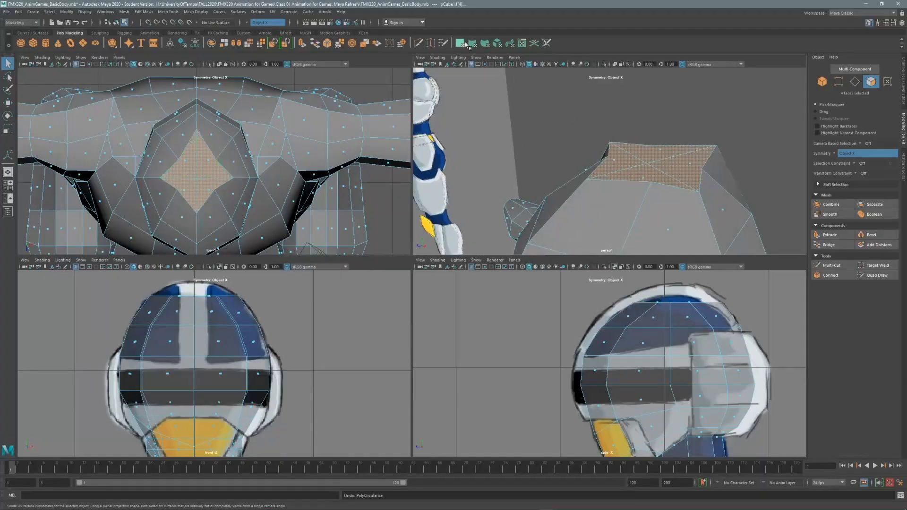
# Step: Circularize the four selected top faces of the head into a rounded cap with no added divisions
pyautogui.click(401, 43)
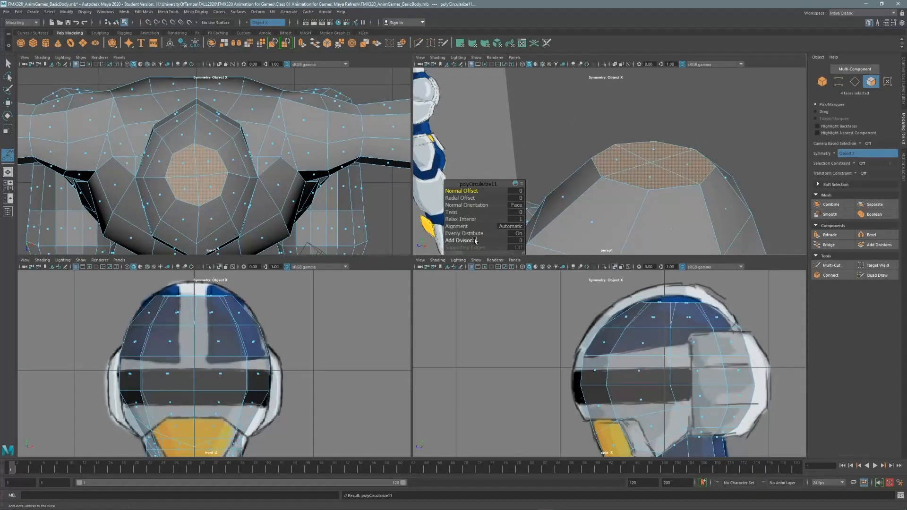
pyautogui.moveTo(468, 241); pyautogui.dragTo(468, 240)
pyautogui.press('q')
pyautogui.keyDown('alt'); pyautogui.moveTo(668, 168); pyautogui.dragTo(640, 170); pyautogui.keyUp('alt')
pyautogui.keyDown('alt'); pyautogui.moveTo(640, 170); pyautogui.dragTo(685, 170, button='right'); pyautogui.keyUp('alt')
pyautogui.keyDown('alt'); pyautogui.moveTo(685, 170); pyautogui.dragTo(650, 126, button='middle'); pyautogui.keyUp('alt')
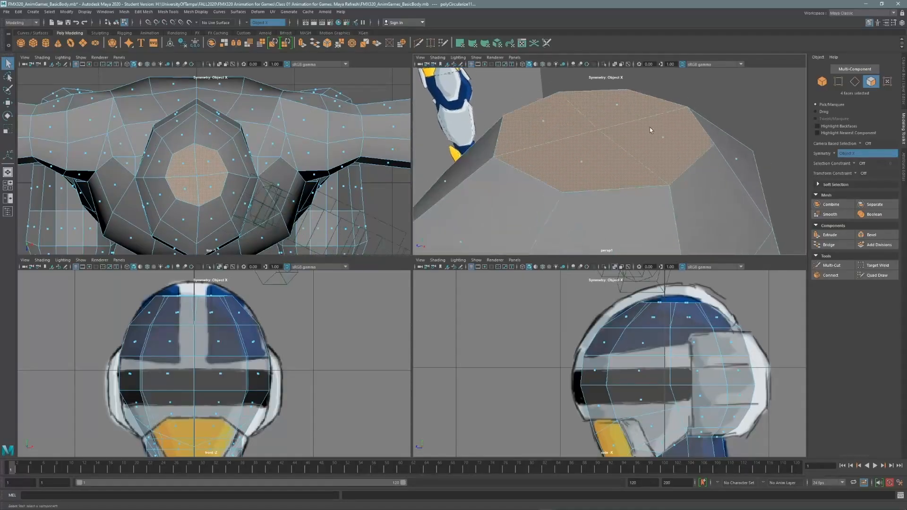
# Step: Extrude the circular cap faces with an offset of 0.12 and raise them to the helmet's crown in the front view
pyautogui.click(830, 235)
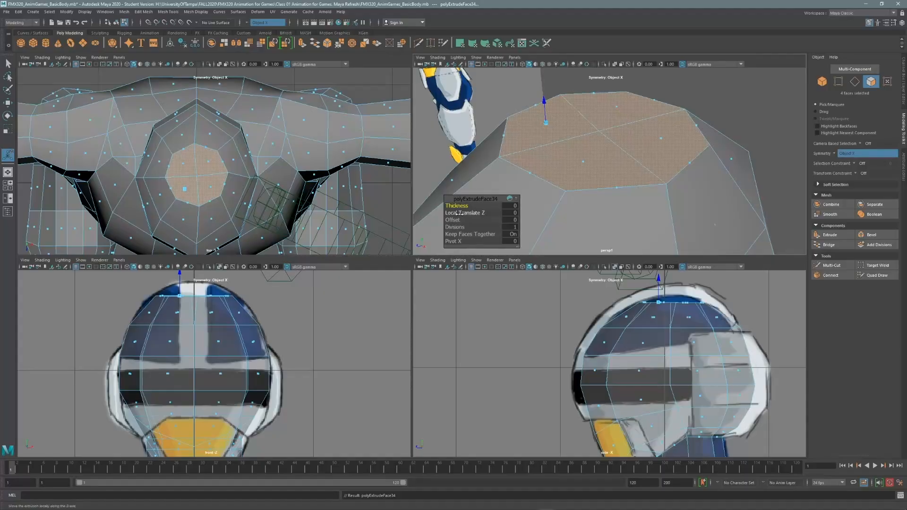
pyautogui.moveTo(452, 220); pyautogui.dragTo(461, 222)
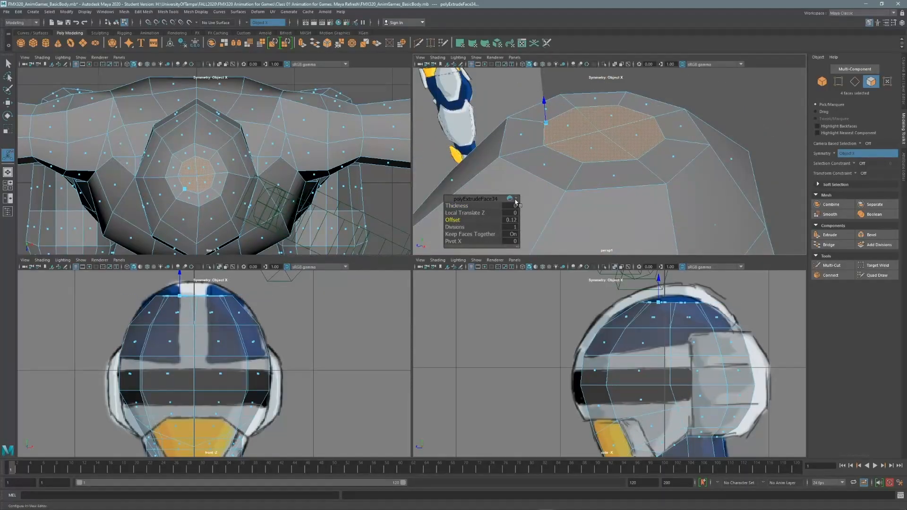
pyautogui.press('w')
pyautogui.press('space')
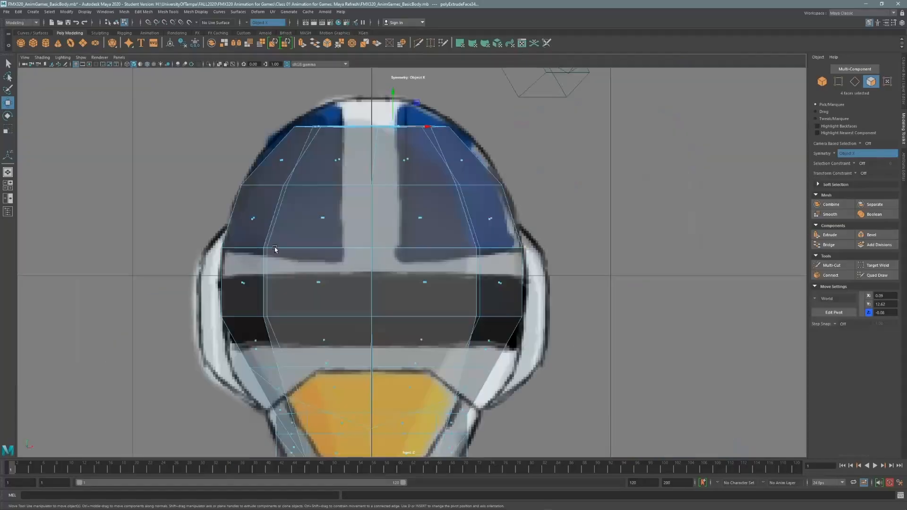
pyautogui.moveTo(392, 96); pyautogui.dragTo(395, 71)
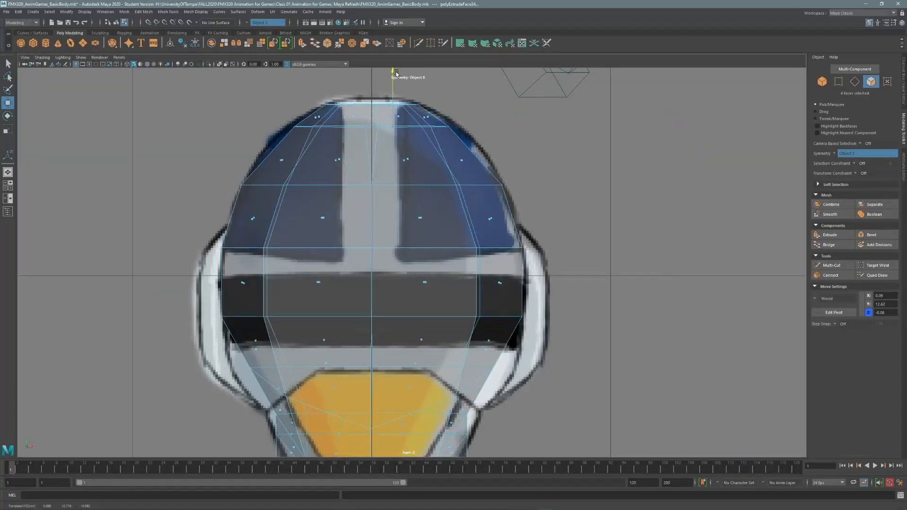
# Step: Raise the centre vertex of the head's circular cap slightly to round the helmet's crown in the front view
pyautogui.press('space')
pyautogui.press('F9')
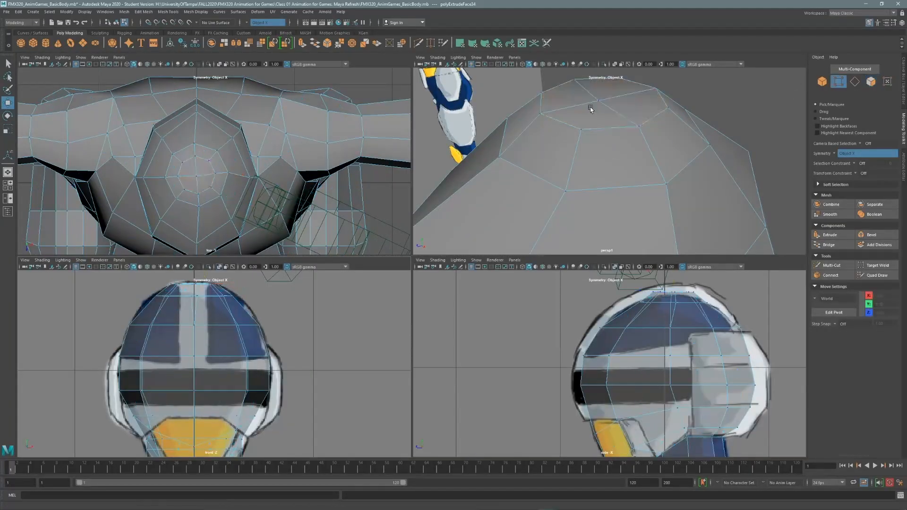
pyautogui.click(597, 100)
pyautogui.press('space')
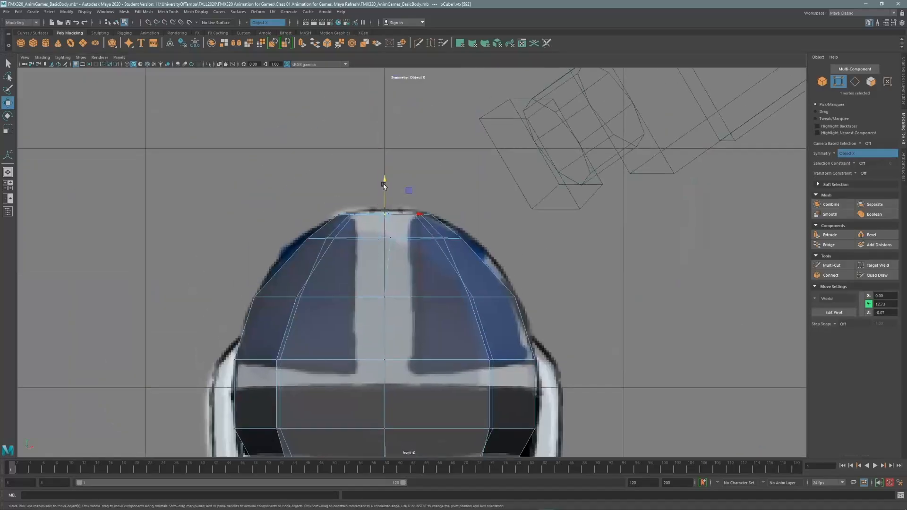
pyautogui.moveTo(384, 186); pyautogui.dragTo(388, 178)
# Step: Move the side vertices of the ring below the cap outward to the helmet outline in the front view
pyautogui.press('q')
pyautogui.moveTo(492, 232); pyautogui.dragTo(462, 241)
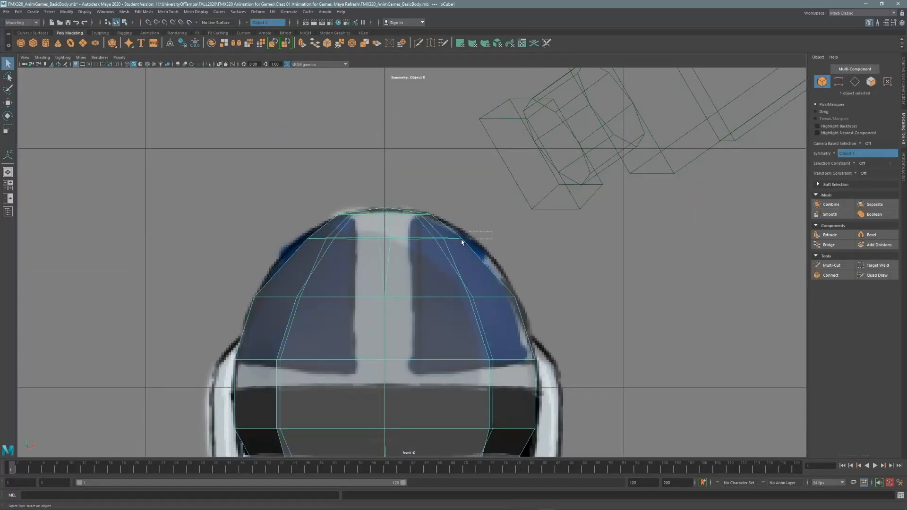
pyautogui.click(838, 81)
pyautogui.press('w')
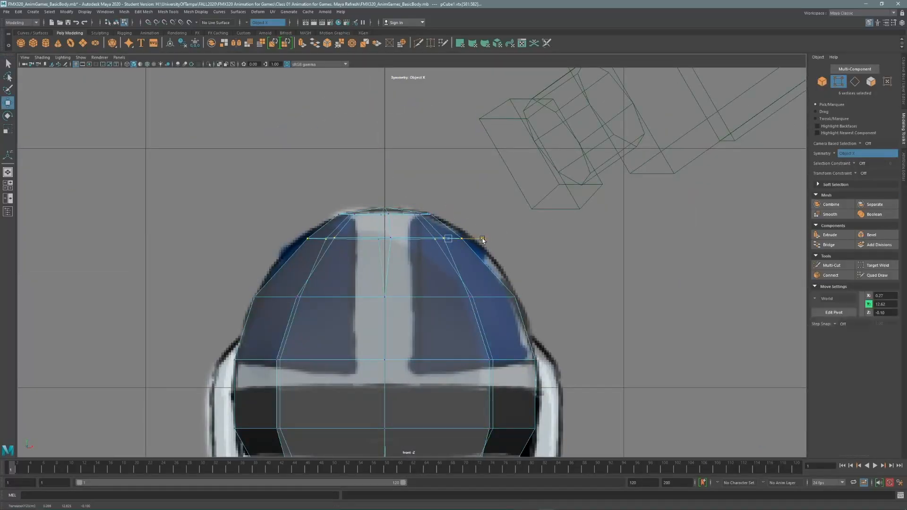
pyautogui.scroll(-6, 496, 241)
pyautogui.press('space')
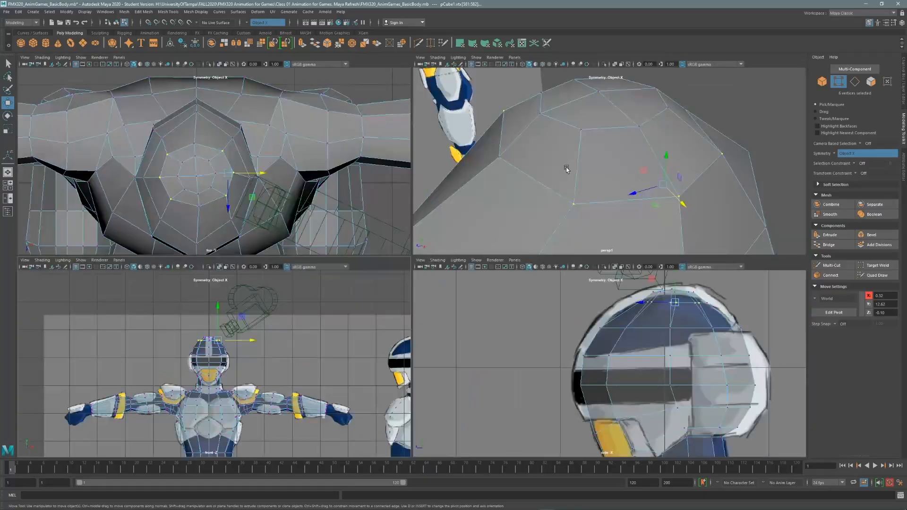
# Step: Spread the upper ring's front vertices forward and its rear vertices backward to follow the helmet's curve in the side view
pyautogui.press('space')
pyautogui.scroll(5, 472, 274)
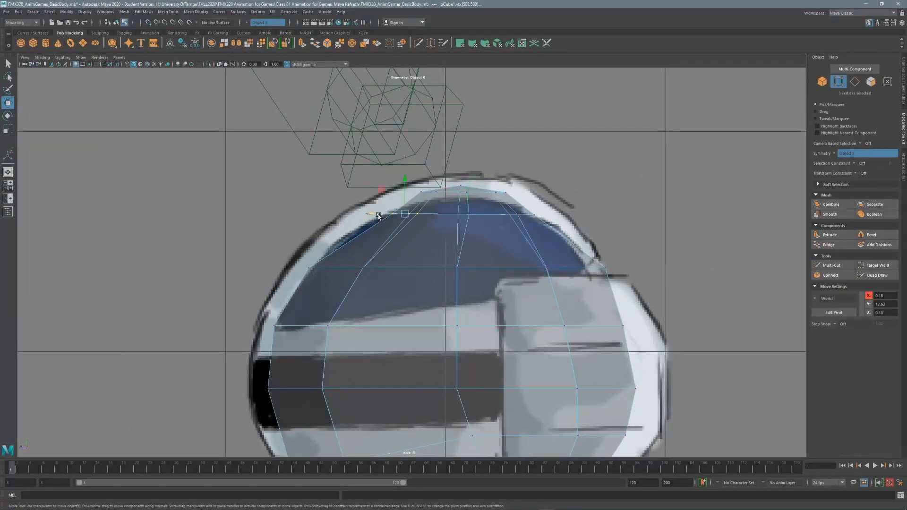
pyautogui.moveTo(378, 216); pyautogui.dragTo(356, 213)
pyautogui.moveTo(488, 230); pyautogui.dragTo(506, 216)
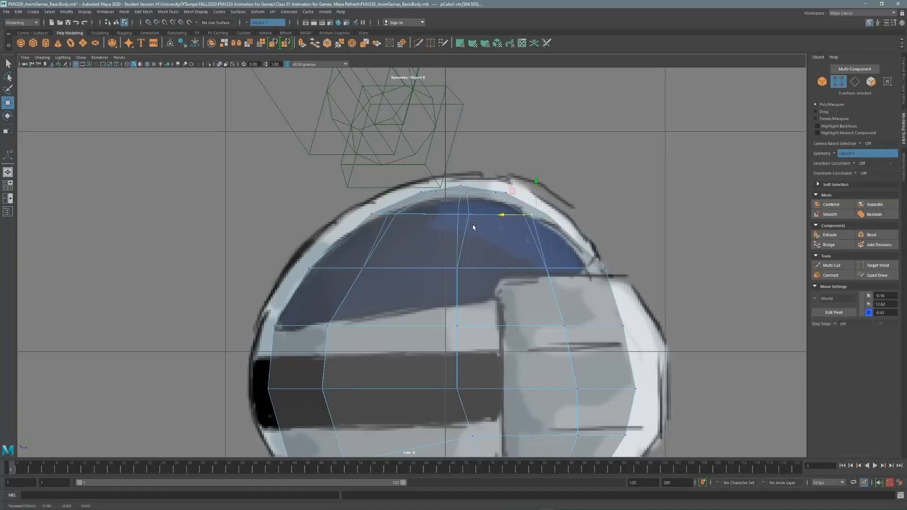
# Step: Align the crown's middle column of vertices by scaling them along Z and adjust the inner rear pair in the side view
pyautogui.moveTo(445, 174); pyautogui.dragTo(480, 240)
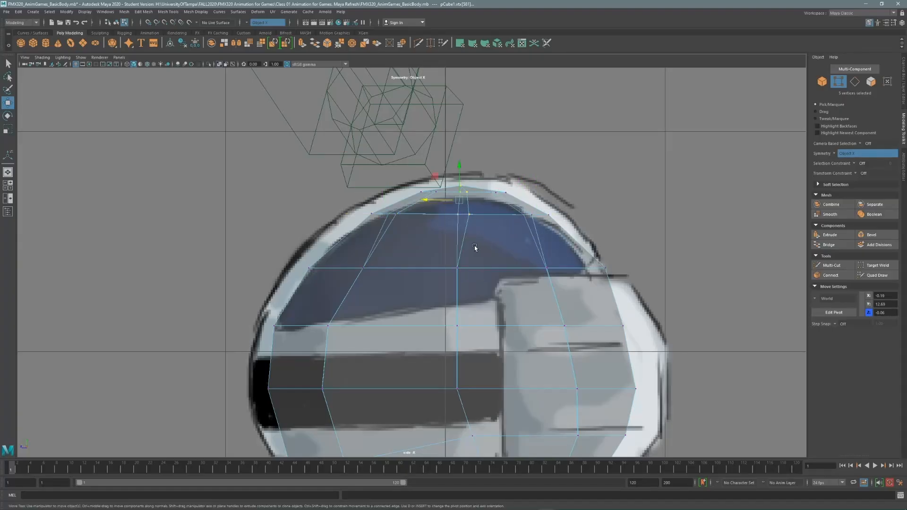
pyautogui.press('r')
pyautogui.moveTo(428, 199); pyautogui.dragTo(457, 200)
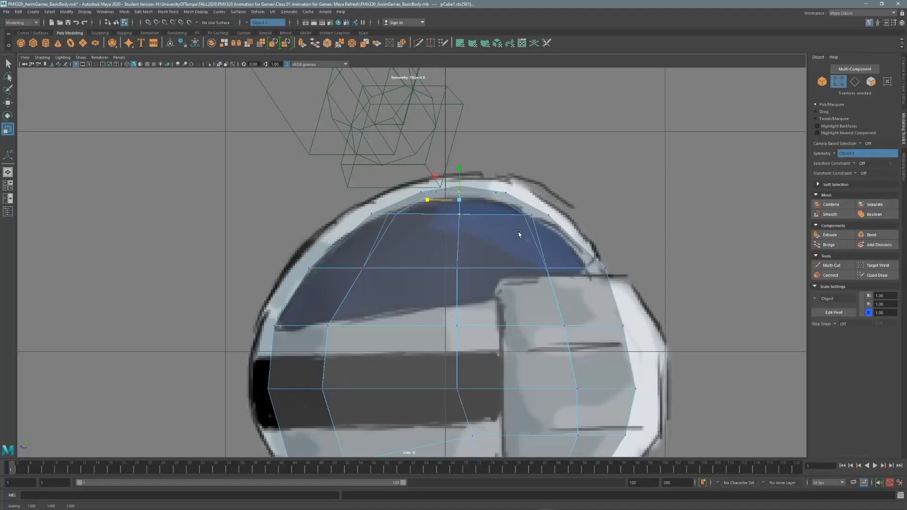
pyautogui.press('q')
pyautogui.moveTo(537, 214); pyautogui.dragTo(536, 215)
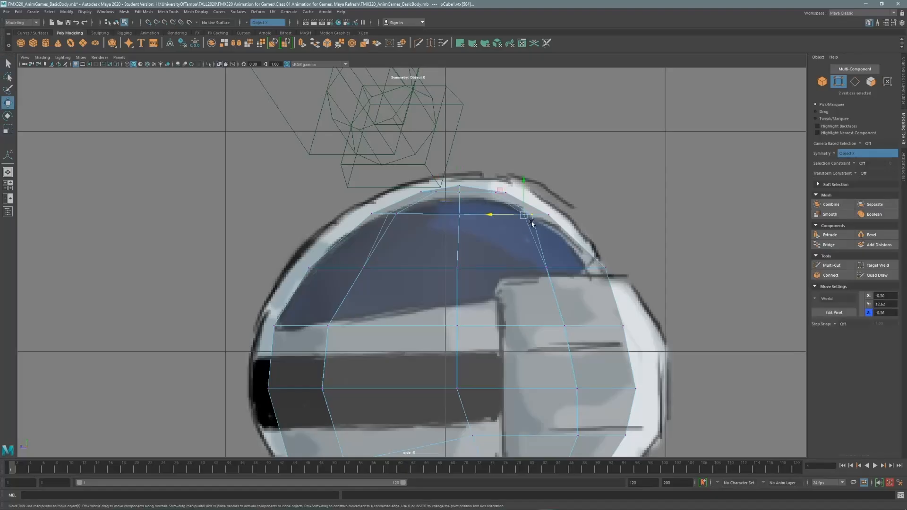
pyautogui.scroll(-5, 556, 200)
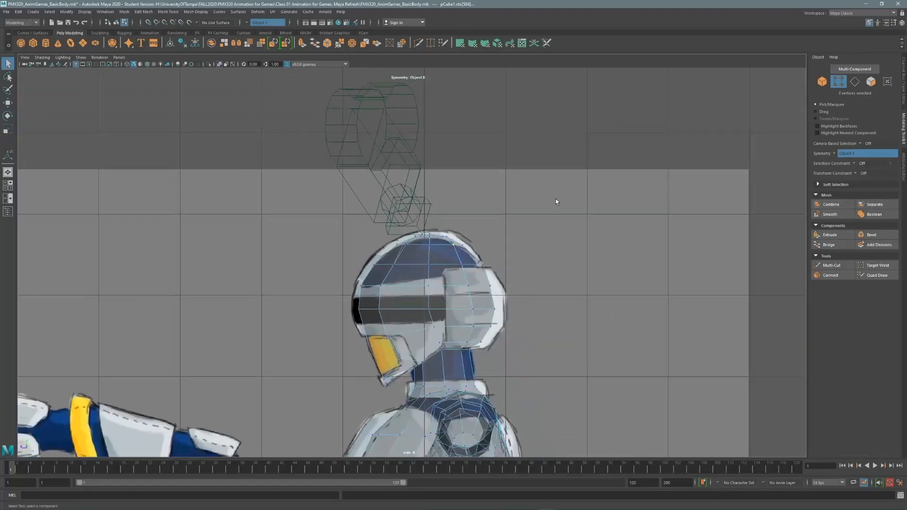
# Step: Inspect the rounded head and its transition to the neck and shoulders in the perspective view
pyautogui.press('space')
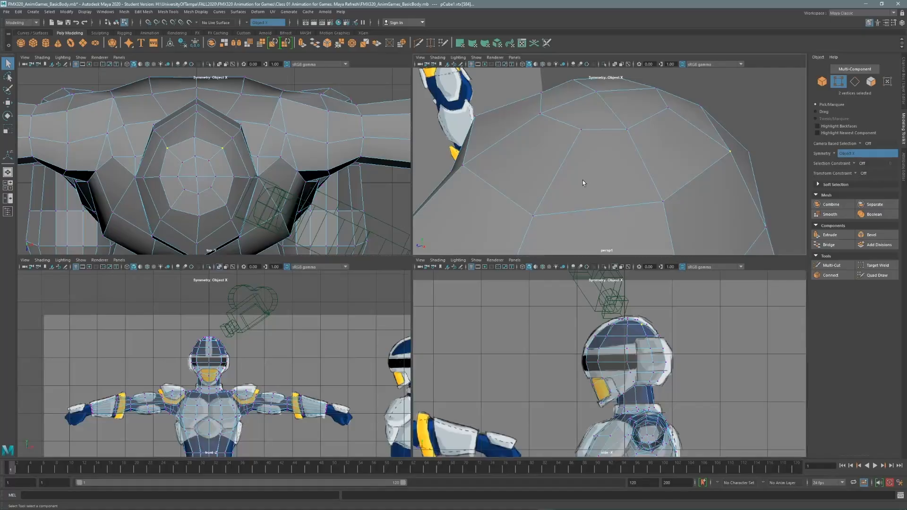
pyautogui.press('space')
pyautogui.keyDown('alt'); pyautogui.moveTo(582, 180); pyautogui.dragTo(374, 216, button='right'); pyautogui.keyUp('alt')
pyautogui.keyDown('alt'); pyautogui.moveTo(374, 216); pyautogui.dragTo(463, 178); pyautogui.keyUp('alt')
pyautogui.keyDown('alt'); pyautogui.moveTo(463, 178); pyautogui.dragTo(484, 115, button='middle'); pyautogui.keyUp('alt')
pyautogui.keyDown('alt'); pyautogui.moveTo(484, 116); pyautogui.dragTo(545, 198); pyautogui.keyUp('alt')
pyautogui.press('space')
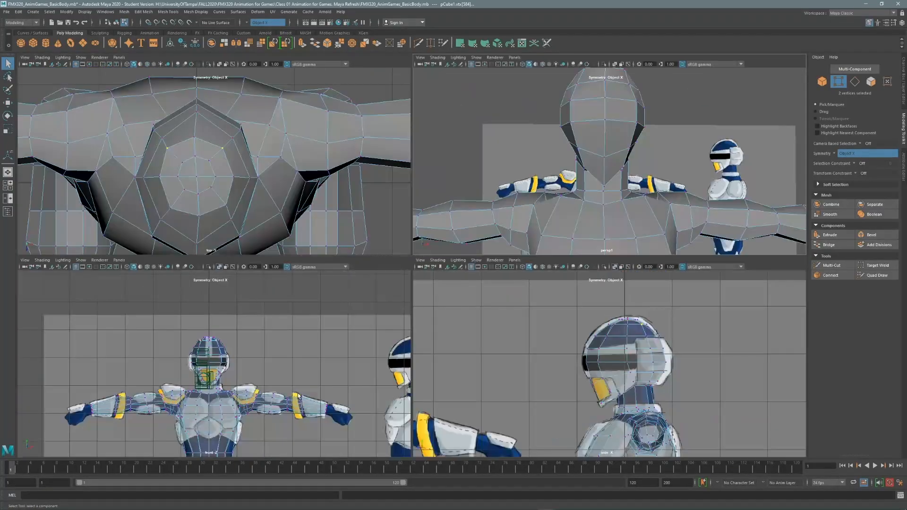
# Step: Delete the extra persp1 camera from the scene using the Outliner
pyautogui.press('space')
pyautogui.scroll(5, 514, 253)
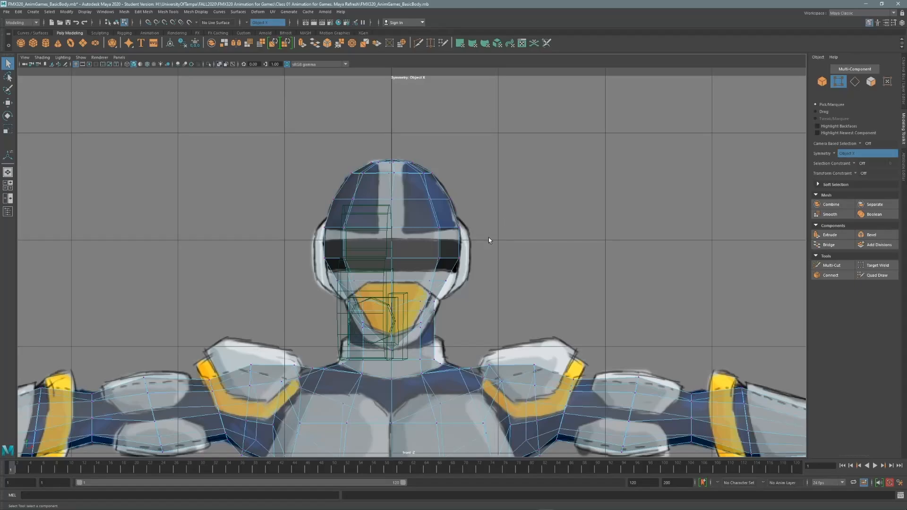
pyautogui.keyDown('alt'); pyautogui.moveTo(488, 237); pyautogui.dragTo(575, 178, button='middle'); pyautogui.keyUp('alt')
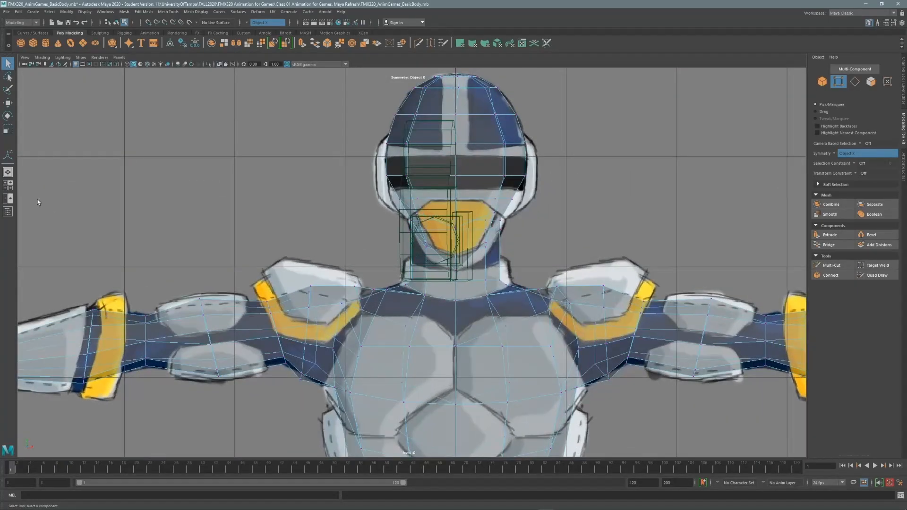
pyautogui.click(7, 211)
pyautogui.click(41, 131)
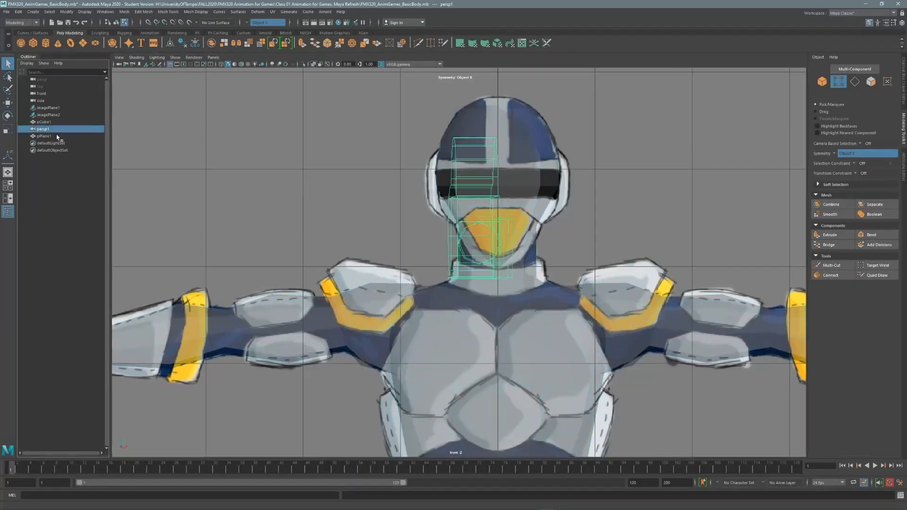
pyautogui.press('Delete')
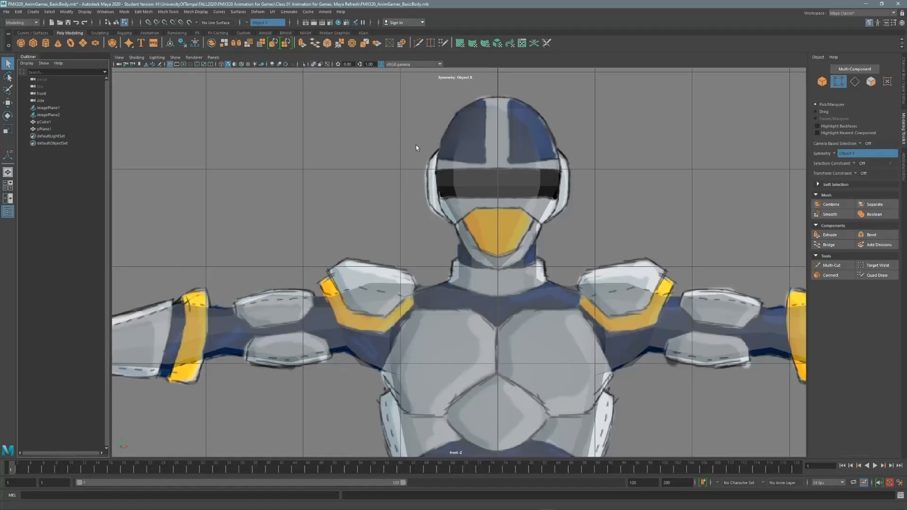
# Step: Lower the mirrored pair of vertices beside the chin towards the neck in the front view, toggling X-ray to see the mesh
pyautogui.keyDown('alt'); pyautogui.moveTo(498, 195); pyautogui.dragTo(414, 225, button='middle'); pyautogui.keyUp('alt')
pyautogui.click(414, 225)
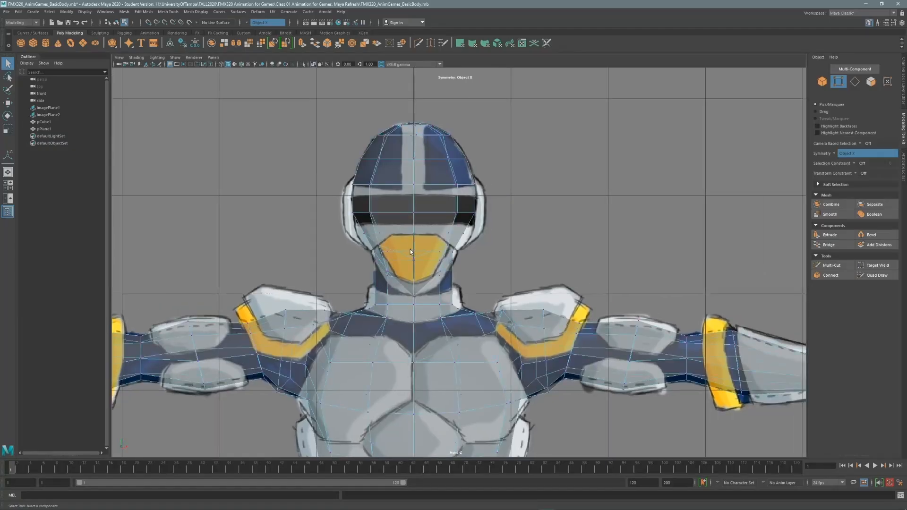
pyautogui.keyDown('alt'); pyautogui.moveTo(411, 248); pyautogui.dragTo(524, 200, button='right'); pyautogui.keyUp('alt')
pyautogui.keyDown('alt'); pyautogui.moveTo(356, 310); pyautogui.dragTo(439, 250, button='middle'); pyautogui.keyUp('alt')
pyautogui.keyDown('alt'); pyautogui.moveTo(439, 251); pyautogui.dragTo(500, 235, button='right'); pyautogui.keyUp('alt')
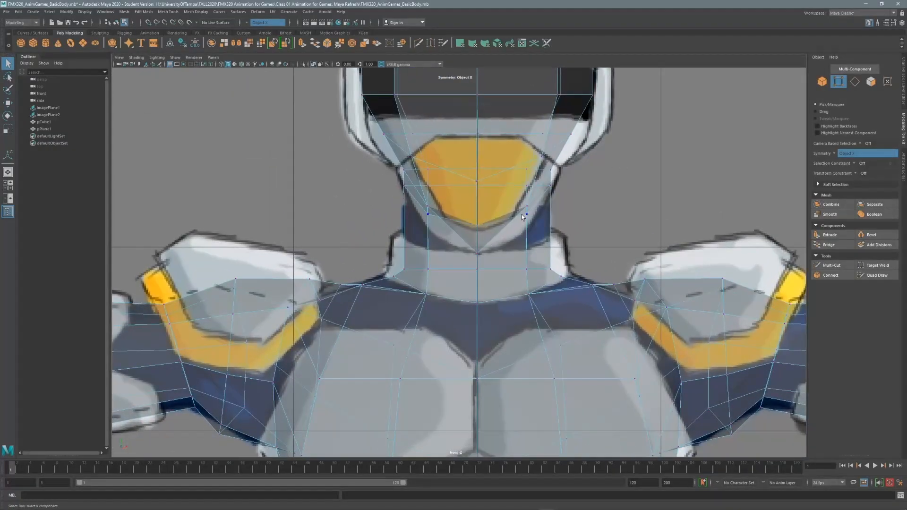
pyautogui.click(280, 64)
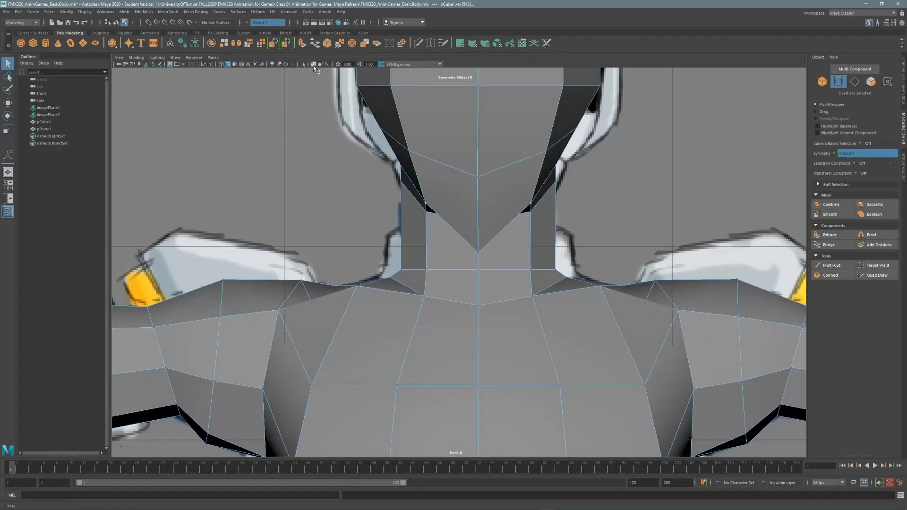
pyautogui.click(313, 64)
pyautogui.press('w')
pyautogui.moveTo(533, 172); pyautogui.dragTo(530, 209)
# Step: Move the two outer jaw vertex pairs outward along X to match the helmet's jaw outline in the front view
pyautogui.click(556, 165)
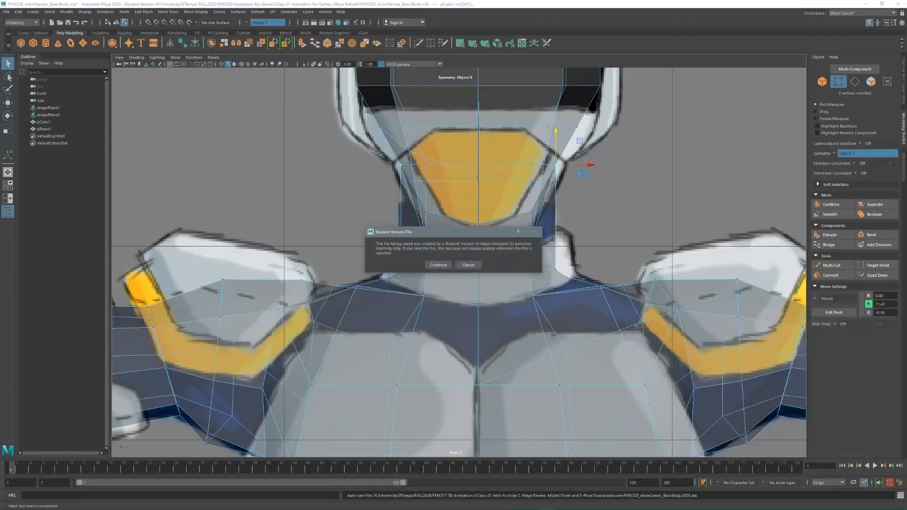
pyautogui.hotkey('alt', 'x')
pyautogui.moveTo(584, 165); pyautogui.dragTo(597, 166)
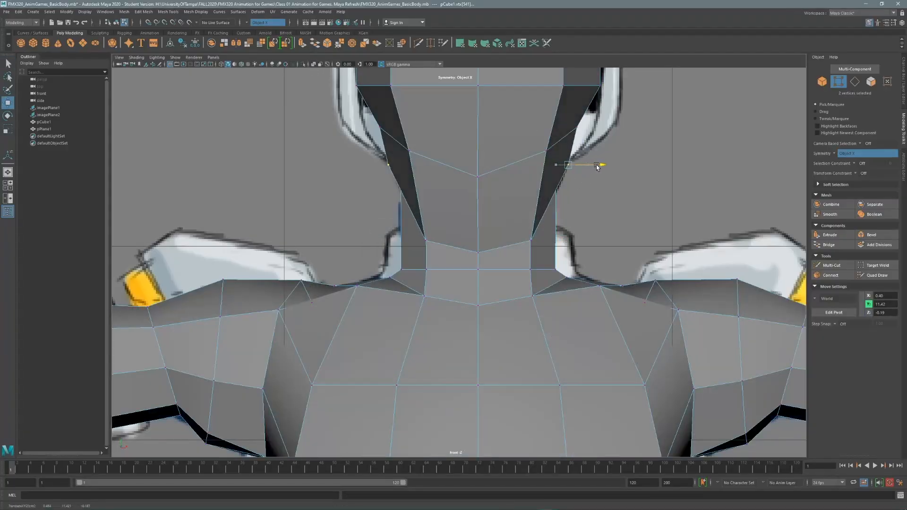
pyautogui.click(575, 128)
pyautogui.moveTo(611, 128); pyautogui.dragTo(622, 129)
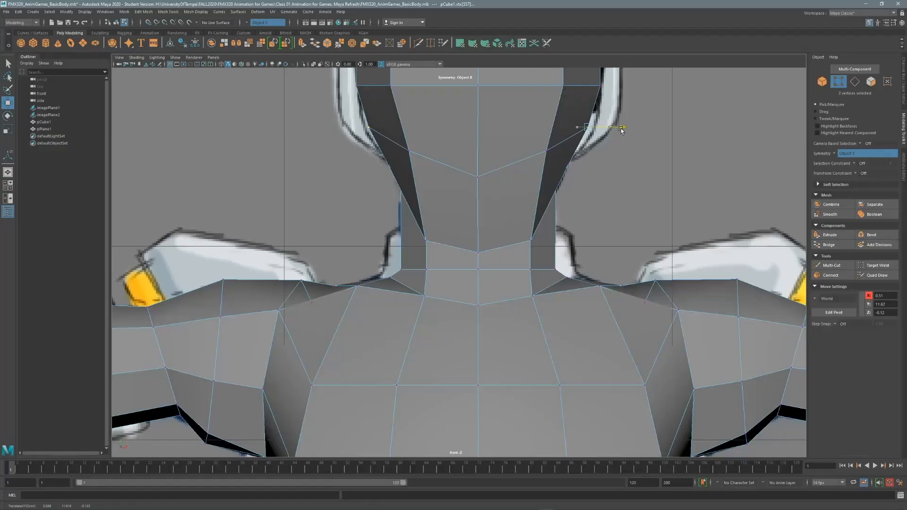
# Step: Shift the inner cheek vertices slightly outward along X in the front view to even out the lower face
pyautogui.keyDown('alt'); pyautogui.moveTo(621, 129); pyautogui.dragTo(572, 118, button='right'); pyautogui.keyUp('alt')
pyautogui.keyDown('alt'); pyautogui.moveTo(572, 118); pyautogui.dragTo(566, 145, button='middle'); pyautogui.keyUp('alt')
pyautogui.keyDown('alt'); pyautogui.moveTo(490, 186); pyautogui.dragTo(730, 116, button='right'); pyautogui.keyUp('alt')
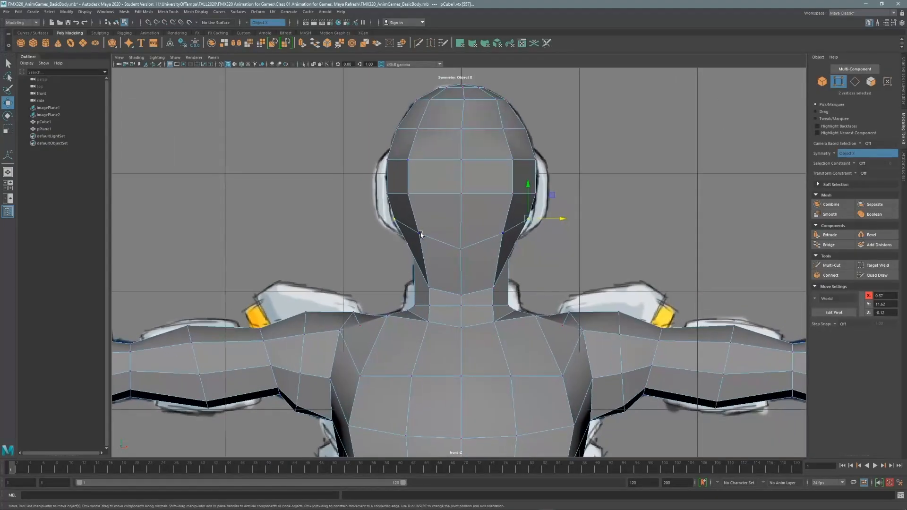
pyautogui.click(420, 234)
pyautogui.moveTo(454, 232); pyautogui.dragTo(450, 234)
# Step: Nudge the mirrored pair of forehead vertices outward to X 0.36 and turn symmetry off
pyautogui.click(505, 128)
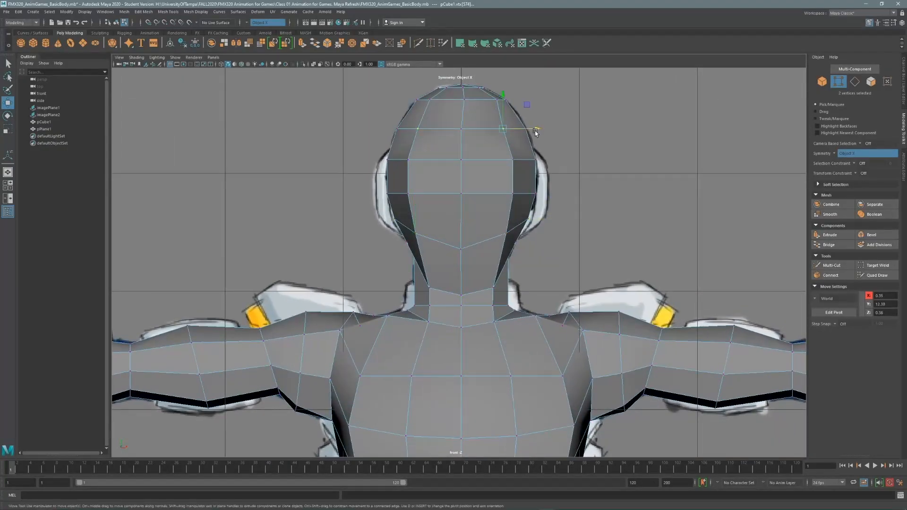
pyautogui.click(833, 153)
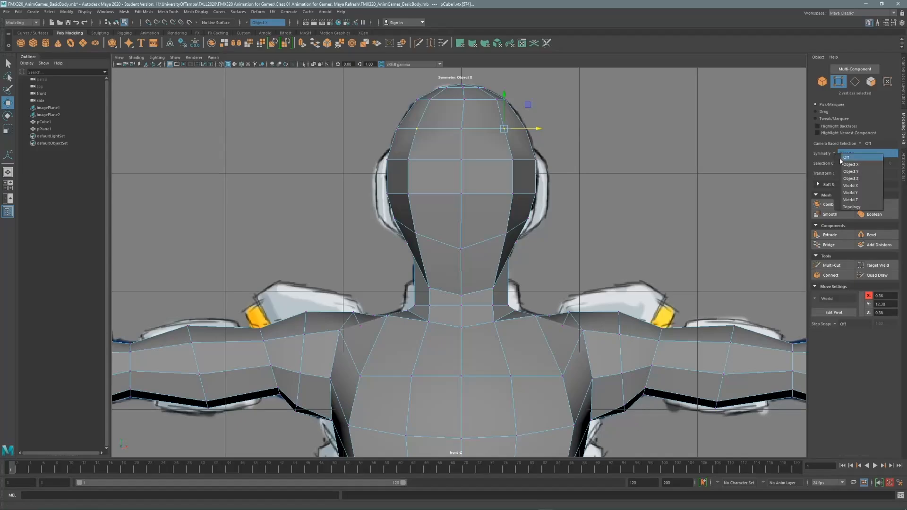
pyautogui.click(840, 159)
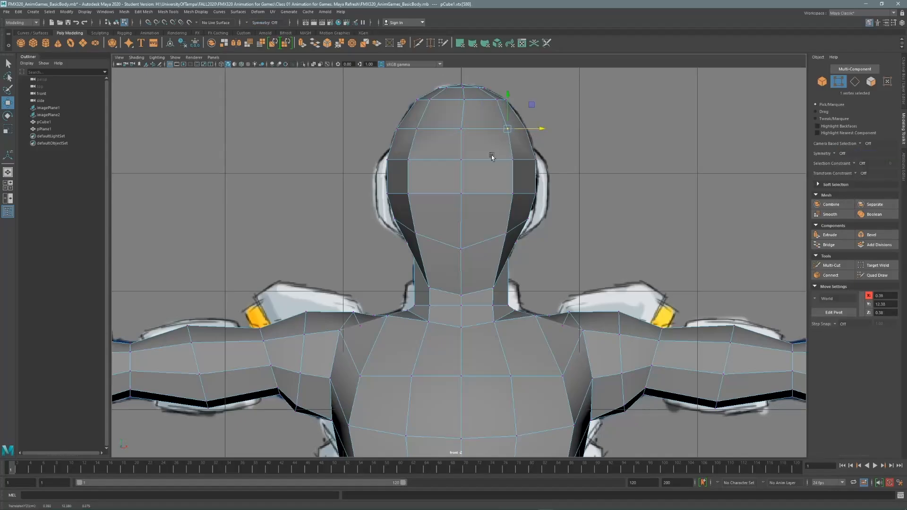
# Step: Select the head's centre-line vertices in the front view and scale them flat horizontally into a straight vertical line
pyautogui.keyDown('alt'); pyautogui.moveTo(469, 118); pyautogui.dragTo(476, 203, button='middle'); pyautogui.keyUp('alt')
pyautogui.keyDown('alt'); pyautogui.moveTo(477, 203); pyautogui.dragTo(761, 75, button='right'); pyautogui.keyUp('alt')
pyautogui.press('q')
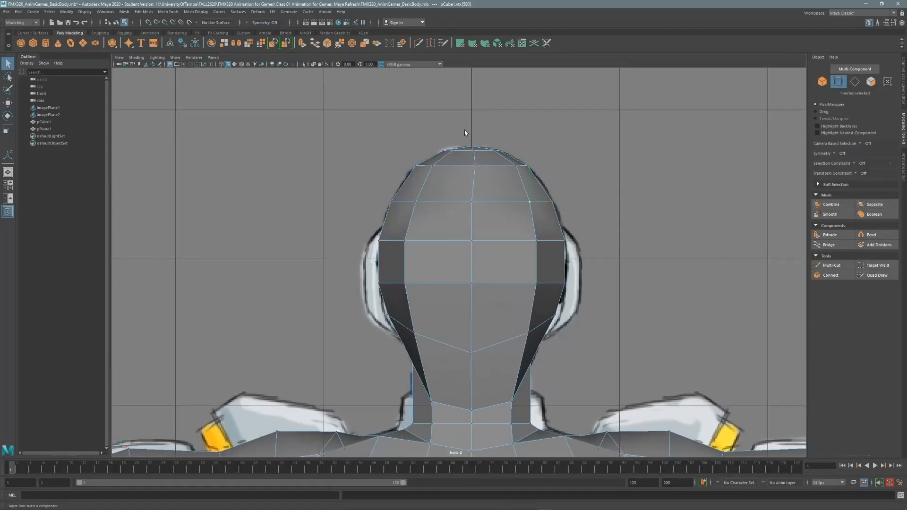
pyautogui.moveTo(465, 132); pyautogui.dragTo(487, 419)
pyautogui.press('e')
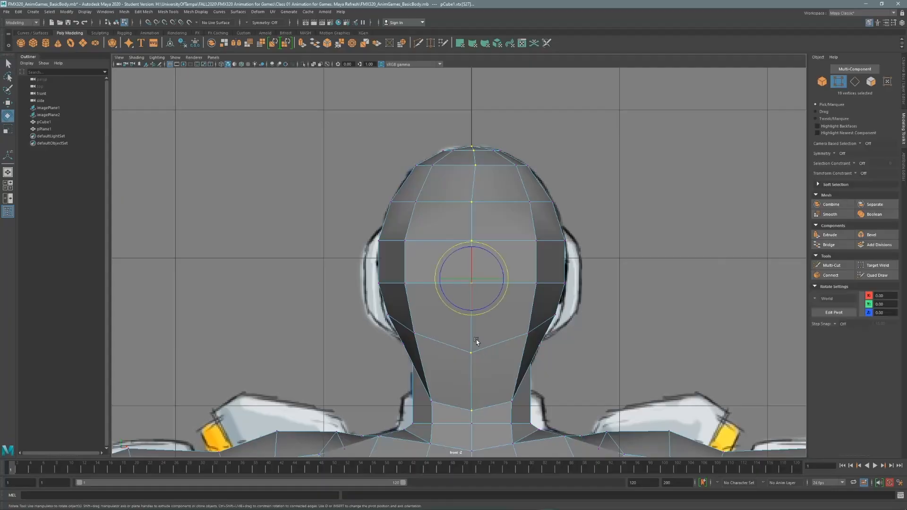
pyautogui.press('r')
pyautogui.moveTo(502, 279); pyautogui.dragTo(457, 279)
pyautogui.press('q')
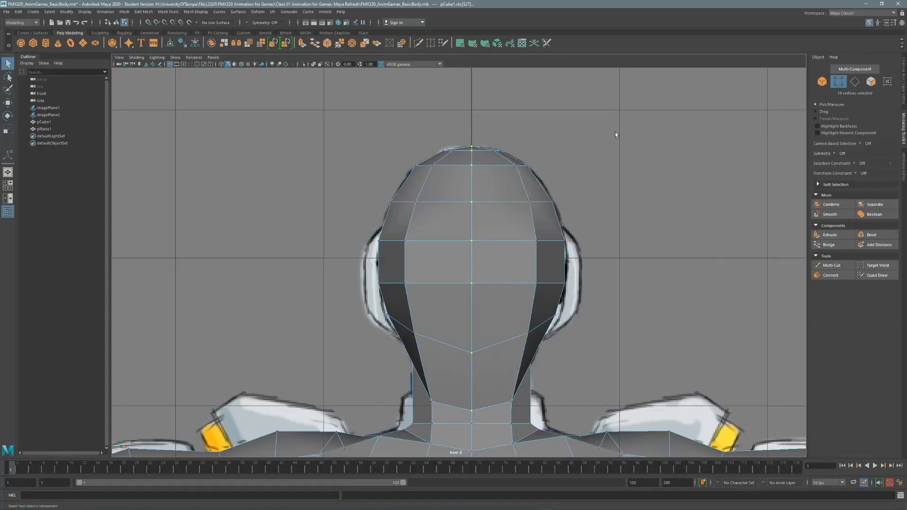
# Step: Select the whole body mesh and examine the shape of its head, neck and shoulders in the perspective view
pyautogui.scroll(-6, 615, 132)
pyautogui.press('space')
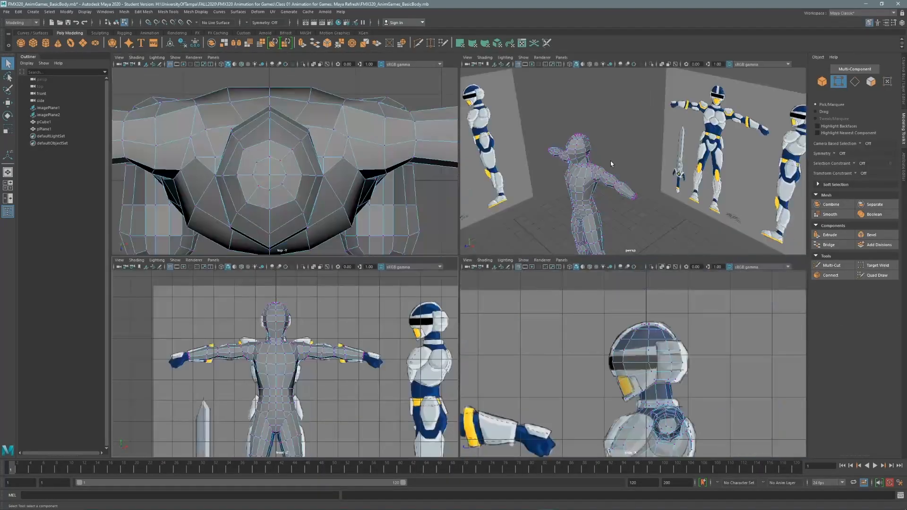
pyautogui.press('space')
pyautogui.keyDown('alt'); pyautogui.moveTo(610, 161); pyautogui.dragTo(536, 156); pyautogui.keyUp('alt')
pyautogui.press('F8')
pyautogui.click(540, 150)
pyautogui.scroll(2, 540, 150)
pyautogui.keyDown('alt'); pyautogui.moveTo(543, 199); pyautogui.dragTo(605, 265, button='middle'); pyautogui.keyUp('alt')
pyautogui.keyDown('alt'); pyautogui.moveTo(605, 264); pyautogui.dragTo(482, 265); pyautogui.keyUp('alt')
pyautogui.click(521, 239)
pyautogui.keyDown('alt'); pyautogui.moveTo(520, 239); pyautogui.dragTo(340, 236, button='middle'); pyautogui.keyUp('alt')
pyautogui.keyDown('alt'); pyautogui.moveTo(340, 237); pyautogui.dragTo(666, 172, button='right'); pyautogui.keyUp('alt')
pyautogui.keyDown('alt'); pyautogui.moveTo(312, 147); pyautogui.dragTo(491, 254, button='middle'); pyautogui.keyUp('alt')
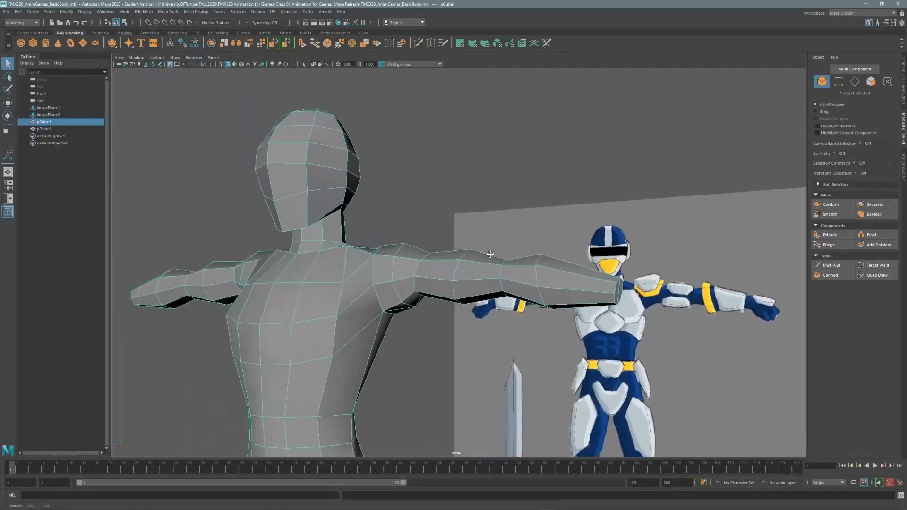
pyautogui.keyDown('alt'); pyautogui.moveTo(490, 254); pyautogui.dragTo(529, 242, button='right'); pyautogui.keyUp('alt')
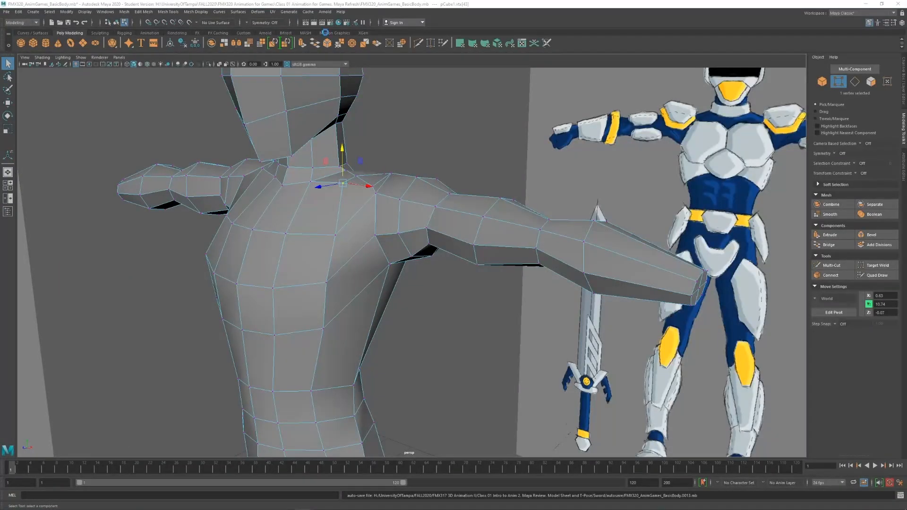
# Step: Select the four faces capping the wrist end of the arm nearest the sword reference
pyautogui.press('w')
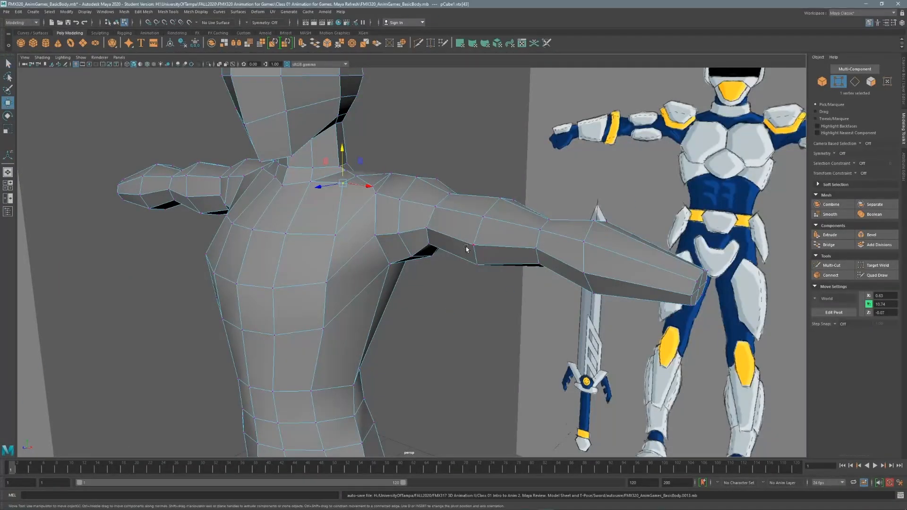
pyautogui.keyDown('alt'); pyautogui.moveTo(527, 269); pyautogui.dragTo(437, 261); pyautogui.keyUp('alt')
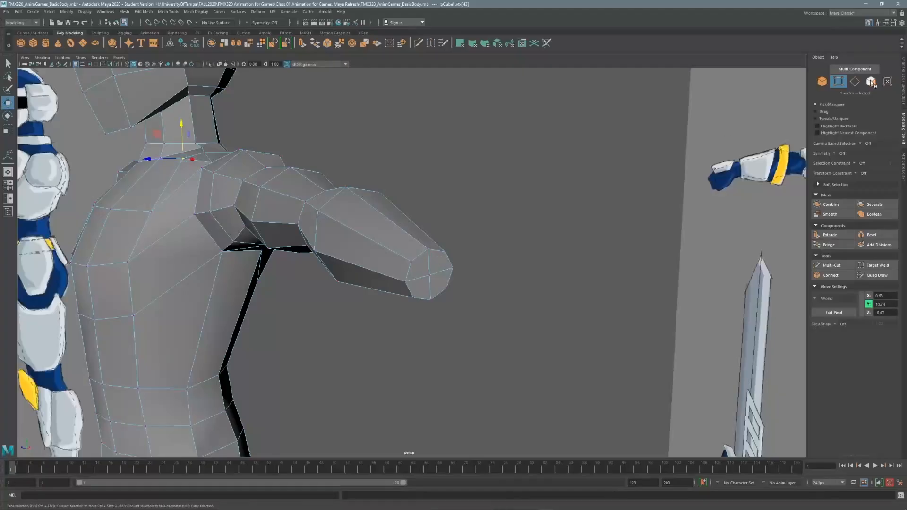
pyautogui.click(870, 82)
pyautogui.click(420, 267)
pyautogui.keyDown('shift'); pyautogui.click(438, 262); pyautogui.keyUp('shift')
pyautogui.keyDown('shift'); pyautogui.click(440, 285); pyautogui.keyUp('shift')
pyautogui.keyDown('shift'); pyautogui.click(420, 288); pyautogui.keyUp('shift')
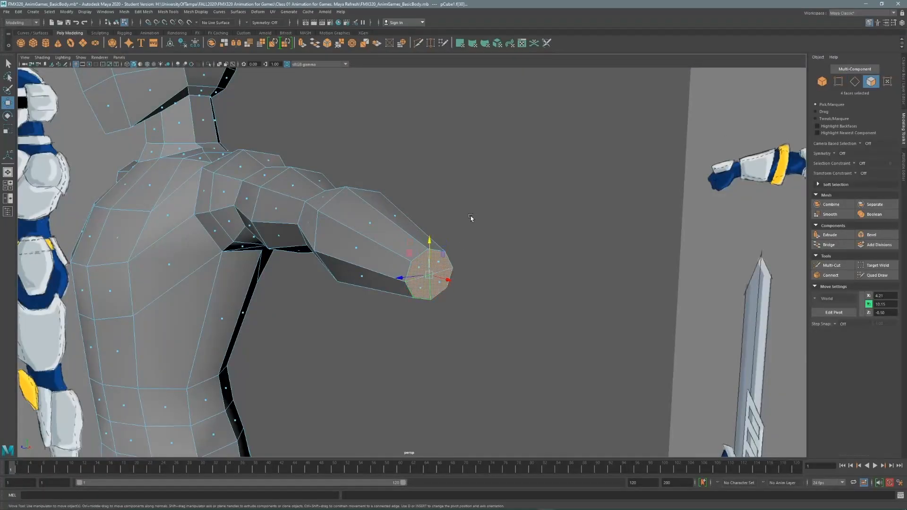
# Step: Extrude the arm's end faces into a short wrist segment in the front view, lowering and rotating it to follow the reference drawing
pyautogui.press('space')
pyautogui.press('space')
pyautogui.scroll(3, 370, 218)
pyautogui.keyDown('alt'); pyautogui.moveTo(371, 189); pyautogui.dragTo(453, 251, button='middle'); pyautogui.keyUp('alt')
pyautogui.scroll(3, 454, 251)
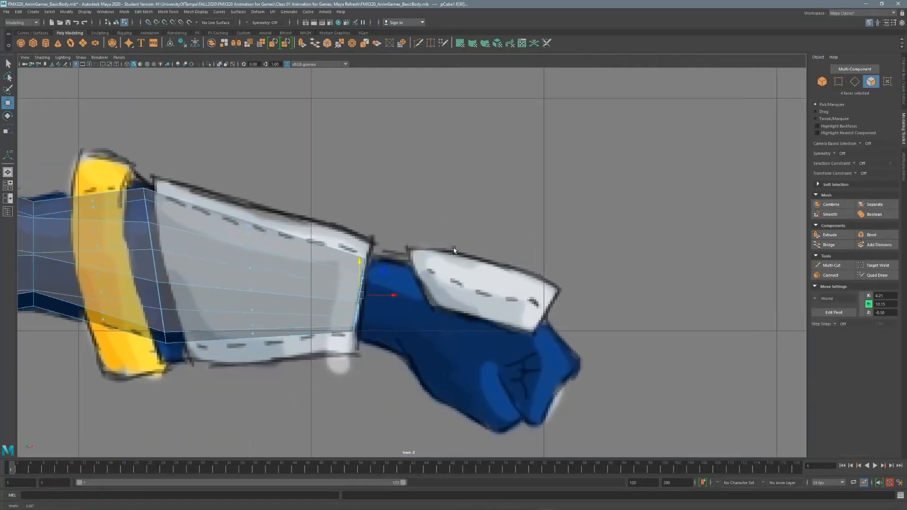
pyautogui.hotkey('ctrl', 'e')
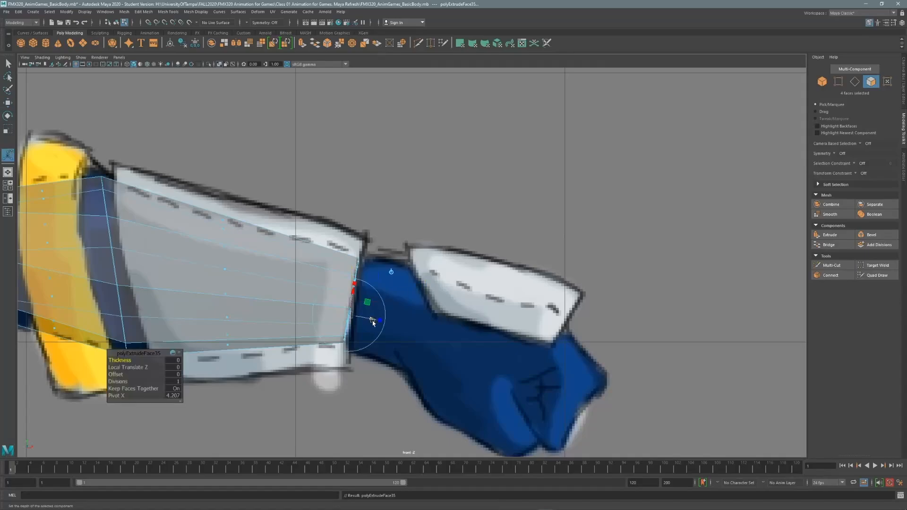
pyautogui.moveTo(377, 329); pyautogui.dragTo(416, 338)
pyautogui.press('w')
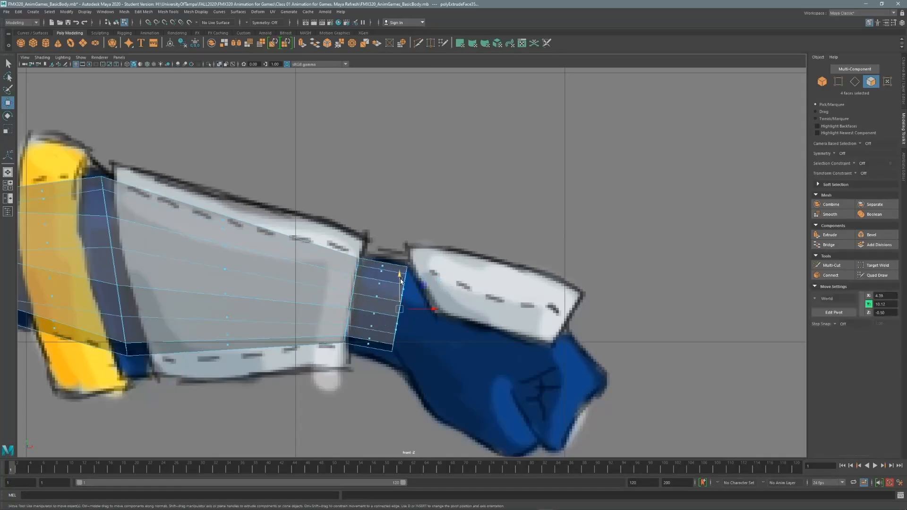
pyautogui.moveTo(422, 293); pyautogui.dragTo(423, 294)
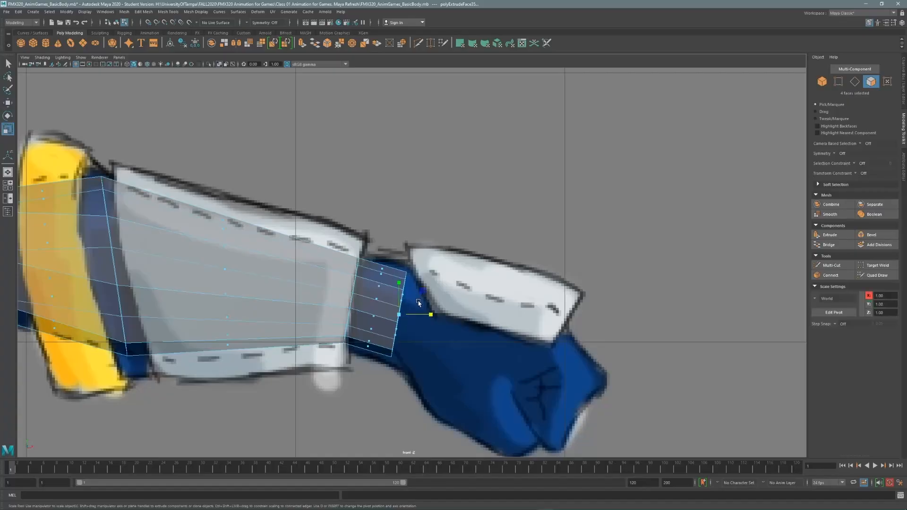
pyautogui.press('e')
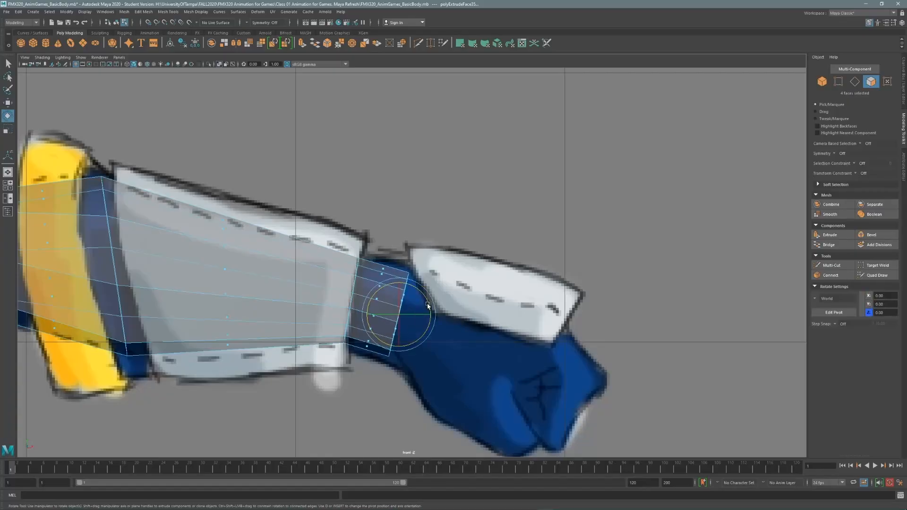
pyautogui.press('d')
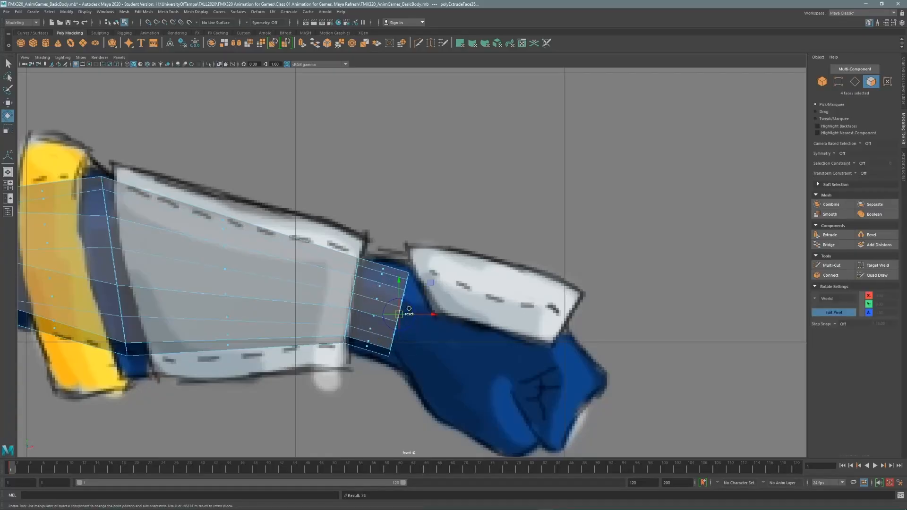
# Step: Scale up the wrist segment's vertices slightly to fill the drawn wrist, and return to the four end faces
pyautogui.click(839, 81)
pyautogui.moveTo(333, 264); pyautogui.dragTo(417, 391)
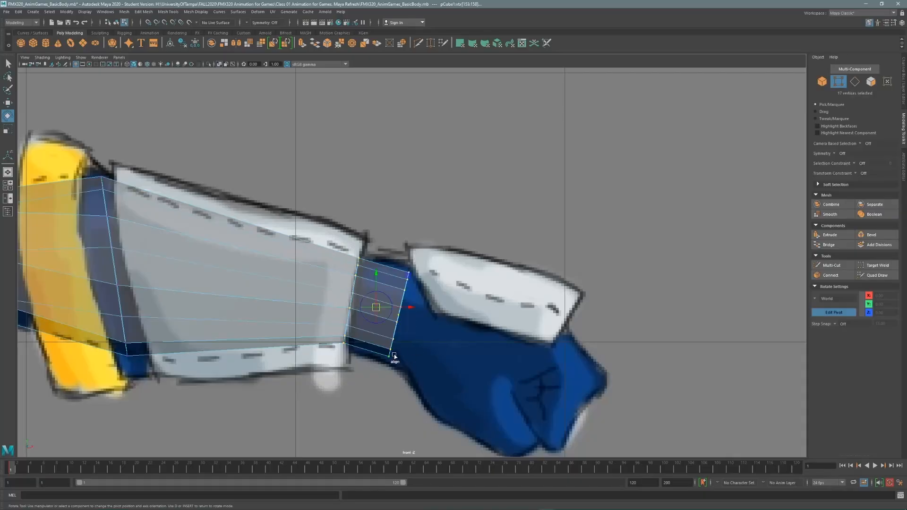
pyautogui.press('r')
pyautogui.moveTo(377, 310); pyautogui.dragTo(383, 300)
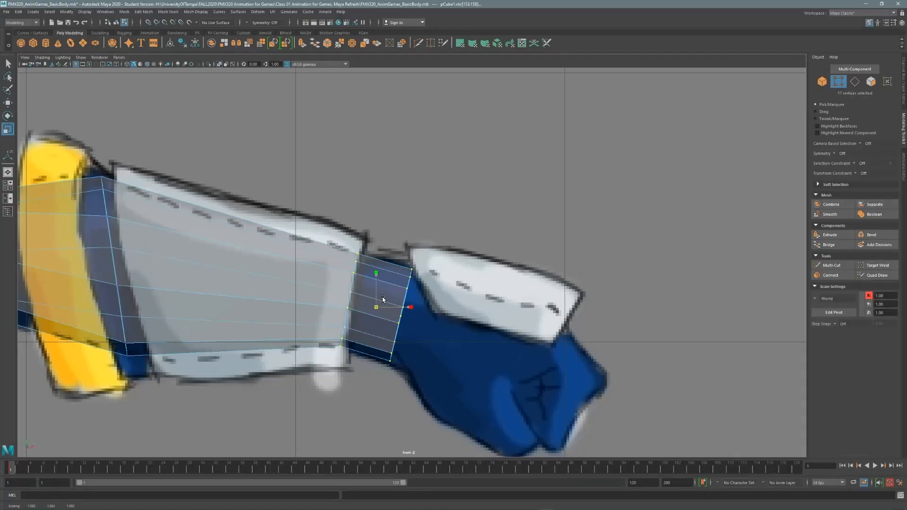
pyautogui.click(871, 82)
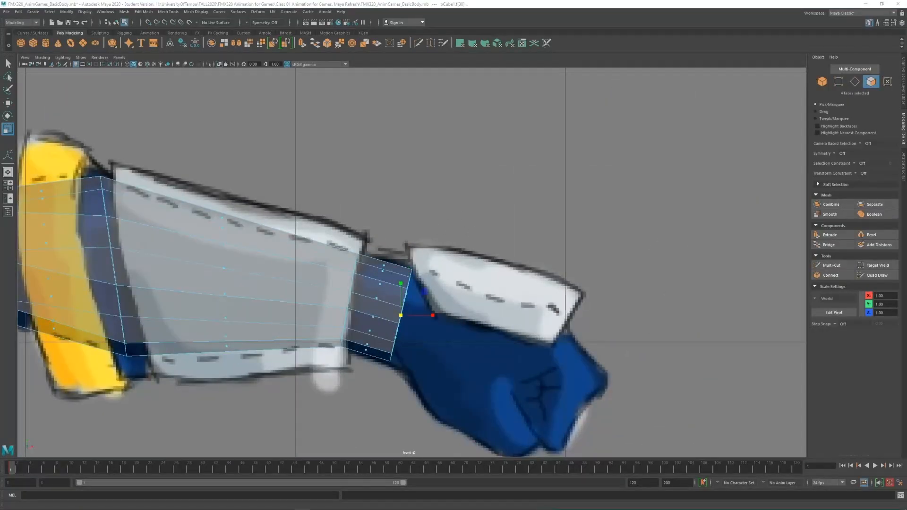
pyautogui.moveTo(216, 507)
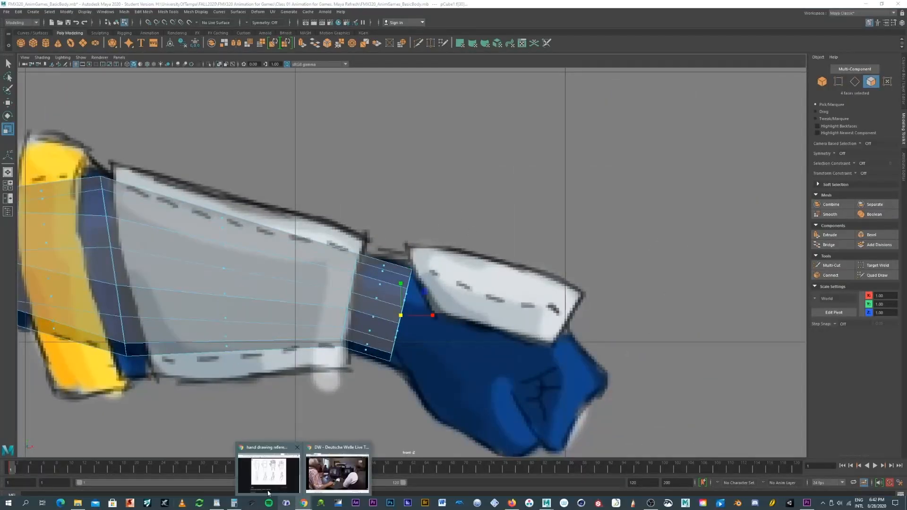
pyautogui.click(512, 12)
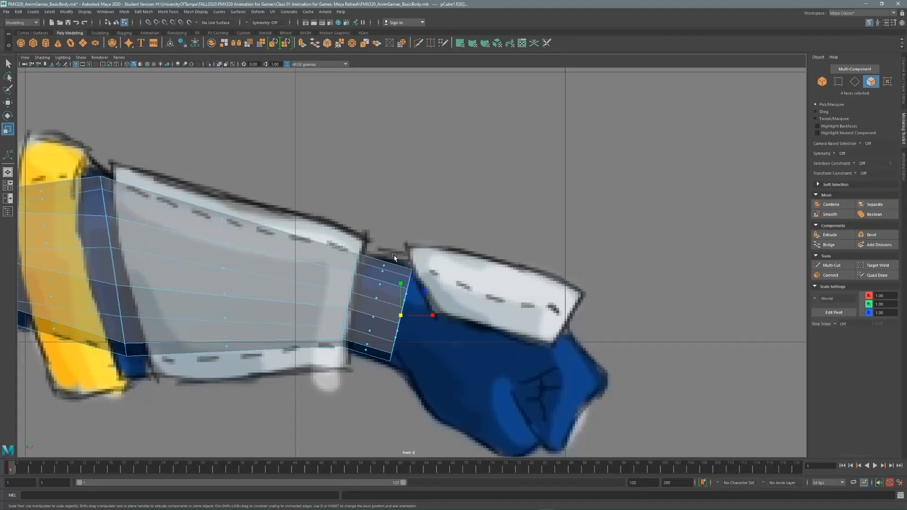
pyautogui.keyDown('alt'); pyautogui.moveTo(394, 257); pyautogui.dragTo(490, 239, button='right'); pyautogui.keyUp('alt')
pyautogui.keyDown('alt'); pyautogui.moveTo(489, 240); pyautogui.dragTo(451, 208, button='middle'); pyautogui.keyUp('alt')
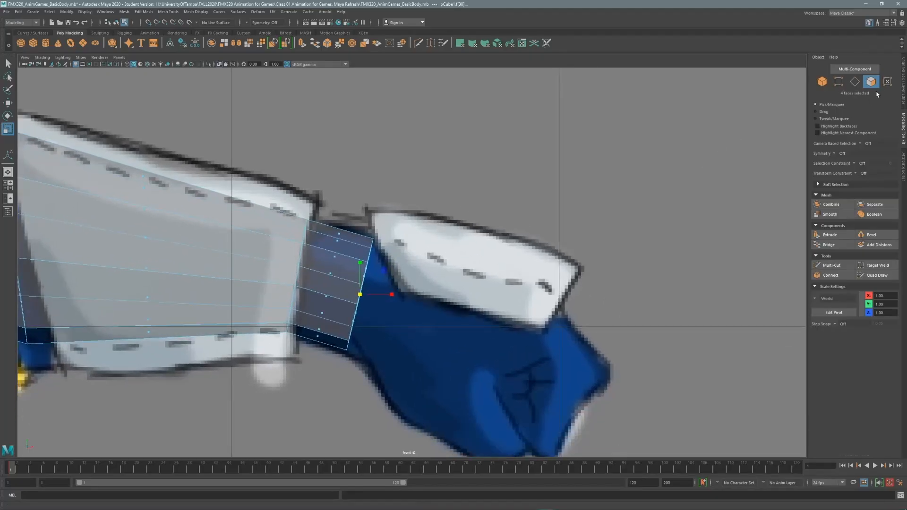
# Step: Extrude the wrist's four end faces once more and move them outward along the arm to X 4.51 in the top view
pyautogui.click(874, 87)
pyautogui.press('space')
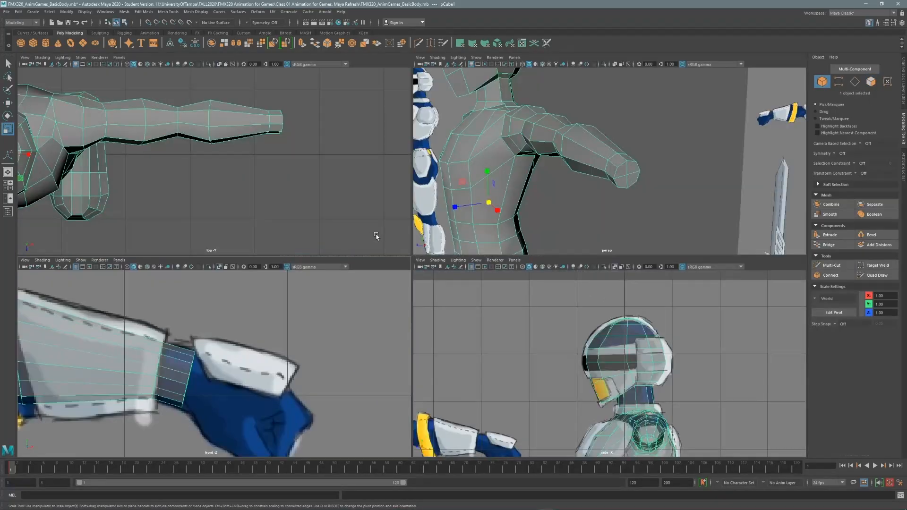
pyautogui.click(624, 176)
pyautogui.press('space')
pyautogui.click(871, 81)
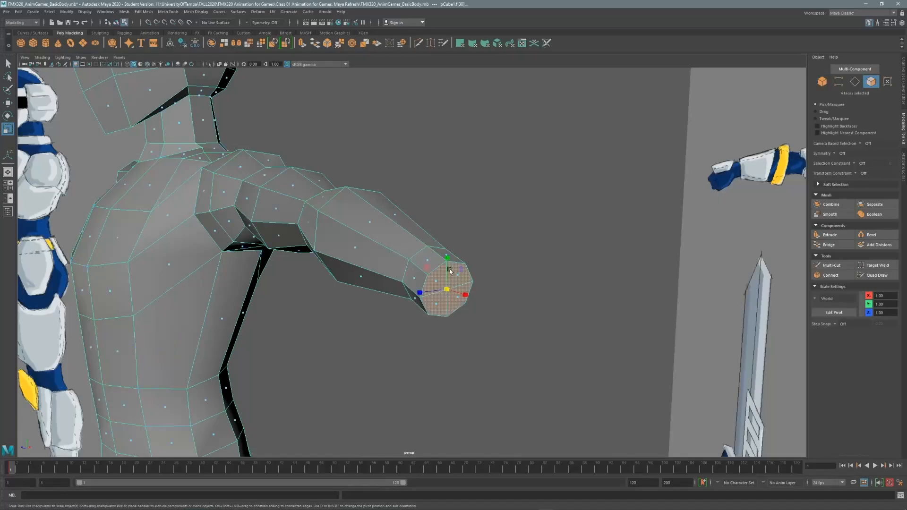
pyautogui.press('space')
pyautogui.press('space')
pyautogui.scroll(5, 595, 189)
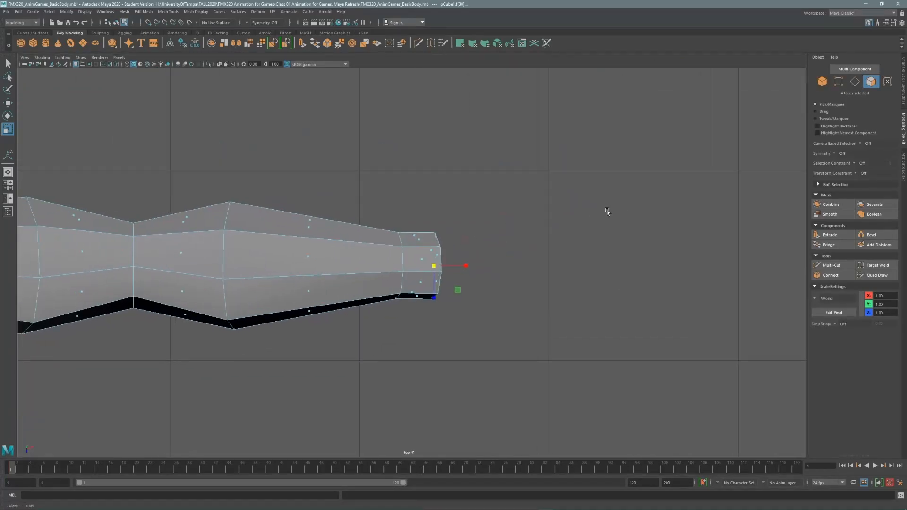
pyautogui.scroll(1, 607, 212)
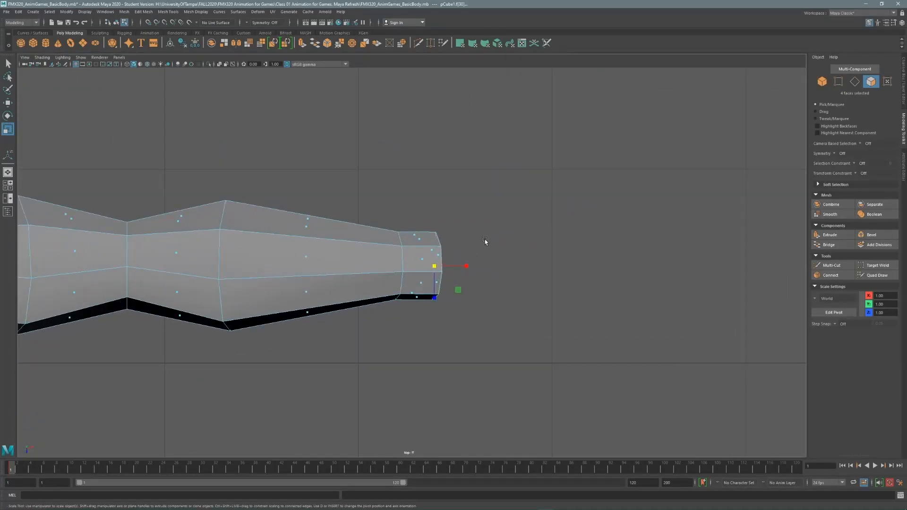
pyautogui.keyDown('shift'); pyautogui.moveTo(484, 239); pyautogui.dragTo(465, 272, button='right'); pyautogui.keyUp('shift')
pyautogui.press('w')
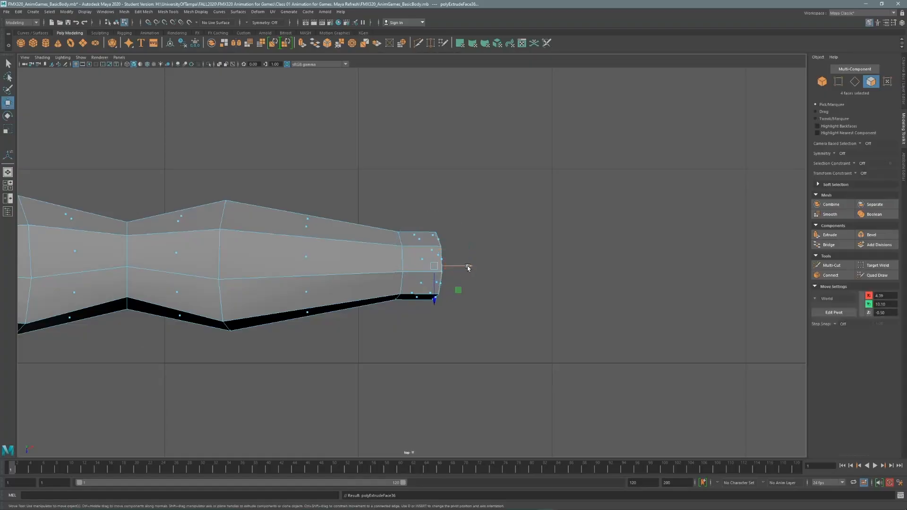
pyautogui.moveTo(468, 266); pyautogui.dragTo(494, 269)
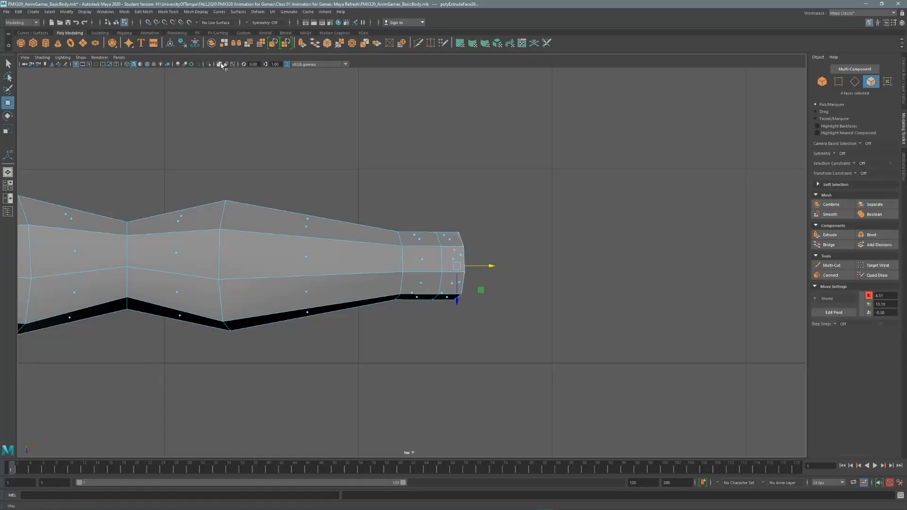
# Step: Use X-ray display to select all vertices at the arm's tip, scale them flat along X, and restore solid shading
pyautogui.hotkey('alt', 'x')
pyautogui.click(838, 81)
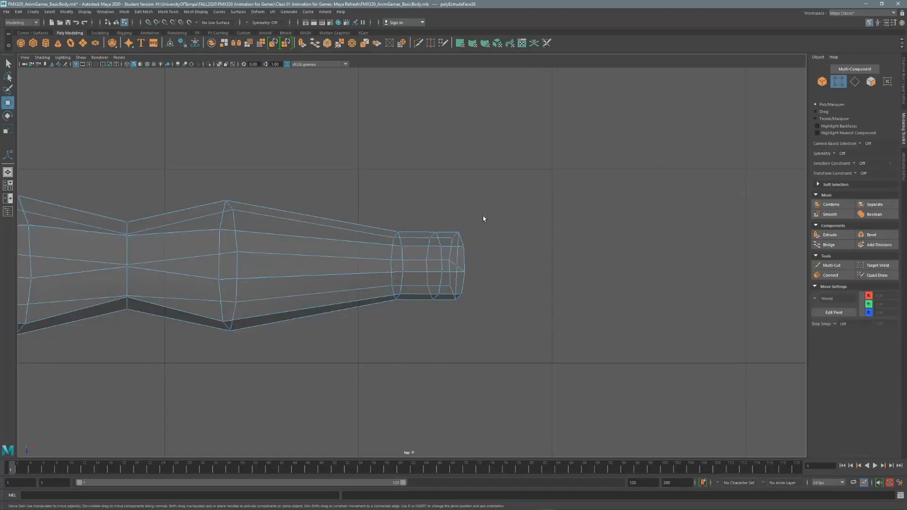
pyautogui.moveTo(484, 210); pyautogui.dragTo(448, 314)
pyautogui.press('r')
pyautogui.moveTo(488, 267); pyautogui.dragTo(457, 268)
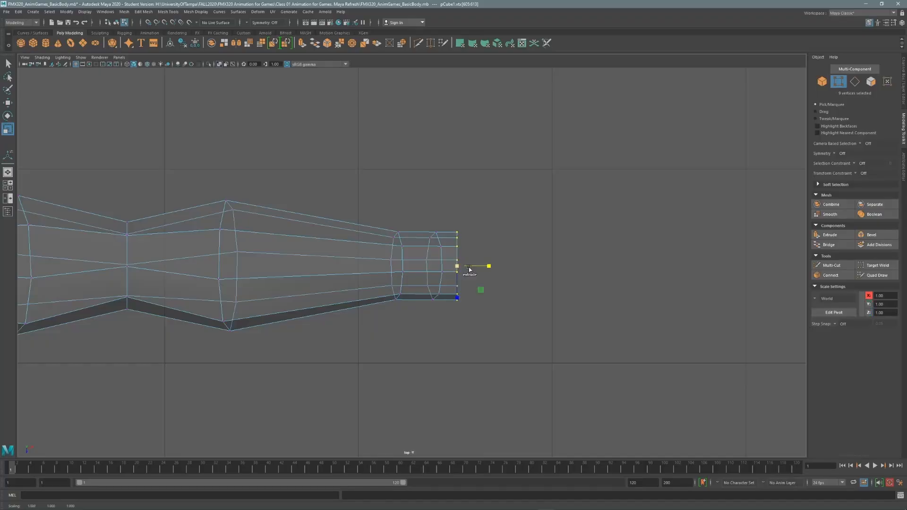
pyautogui.click(219, 64)
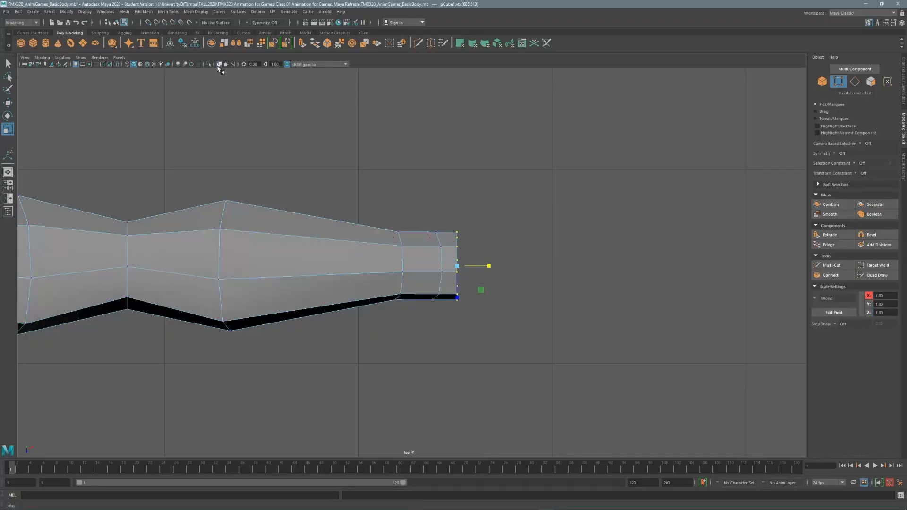
pyautogui.click(225, 64)
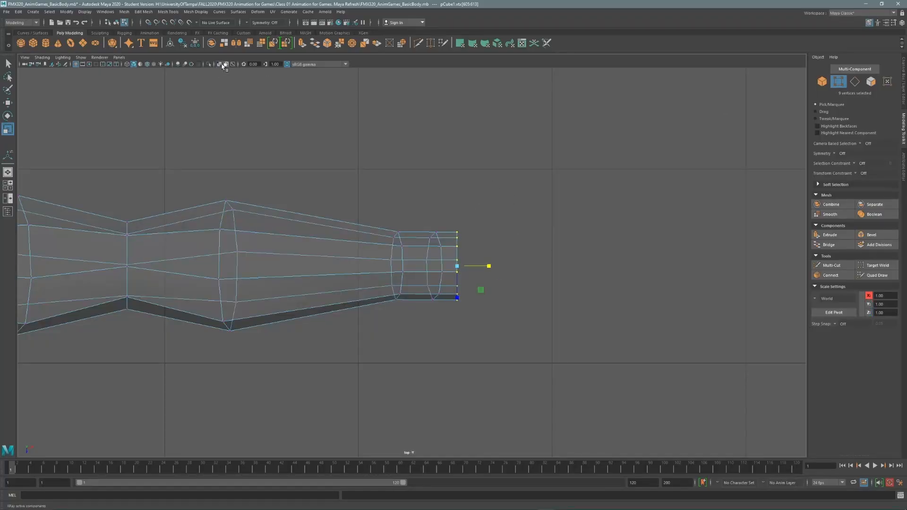
pyautogui.click(220, 65)
# Step: Widen the arm's end vertices to about 1.4 times along Z to start the palm, and shift them slightly along Z
pyautogui.scroll(3, 586, 196)
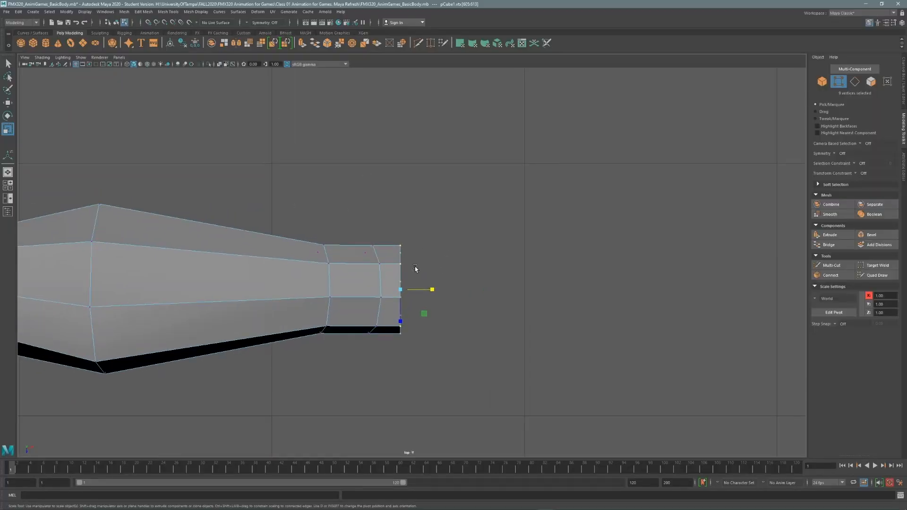
pyautogui.moveTo(400, 322); pyautogui.dragTo(400, 342)
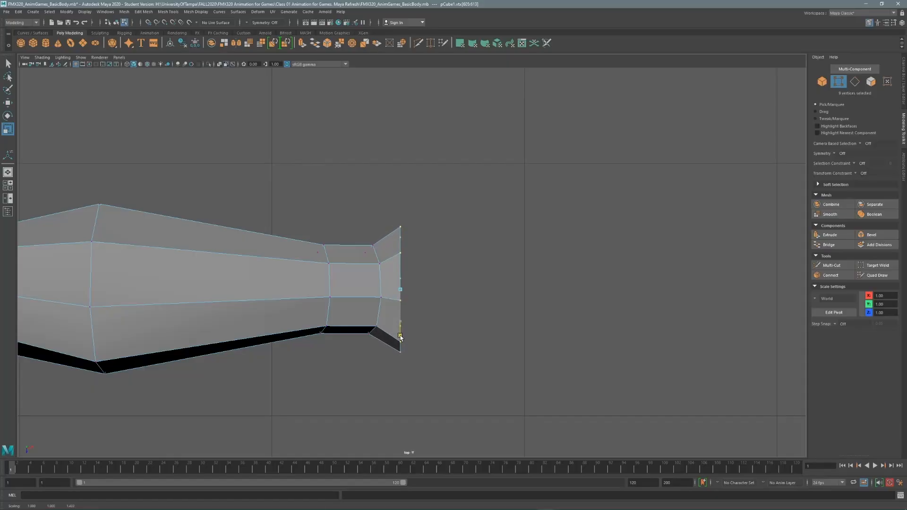
pyautogui.press('w')
pyautogui.moveTo(402, 327); pyautogui.dragTo(402, 331)
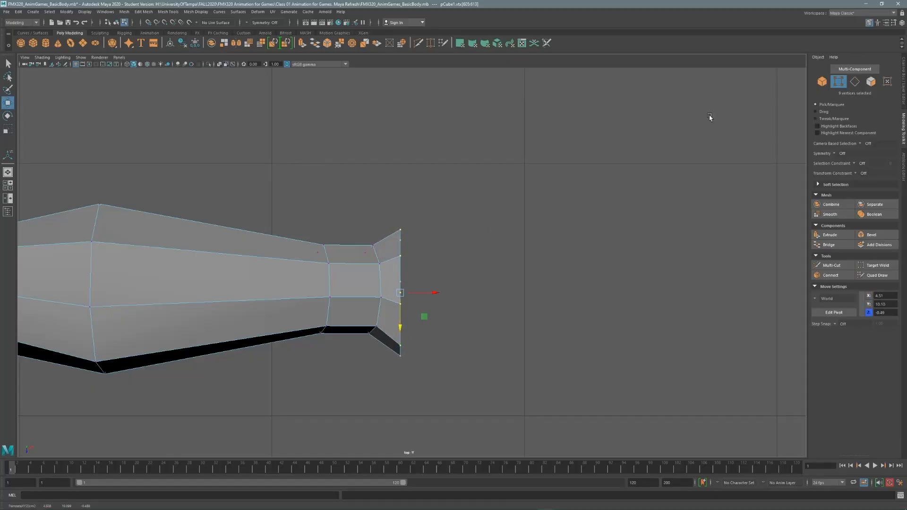
# Step: Extrude the arm's four end faces about 0.448 outward along the drawn hand in the front view to form the palm
pyautogui.click(871, 82)
pyautogui.scroll(-8, 515, 225)
pyautogui.scroll(1, 515, 225)
pyautogui.keyDown('alt'); pyautogui.moveTo(543, 225); pyautogui.dragTo(484, 225, button='middle'); pyautogui.keyUp('alt')
pyautogui.scroll(3, 484, 225)
pyautogui.keyDown('alt'); pyautogui.moveTo(381, 239); pyautogui.dragTo(416, 237, button='middle'); pyautogui.keyUp('alt')
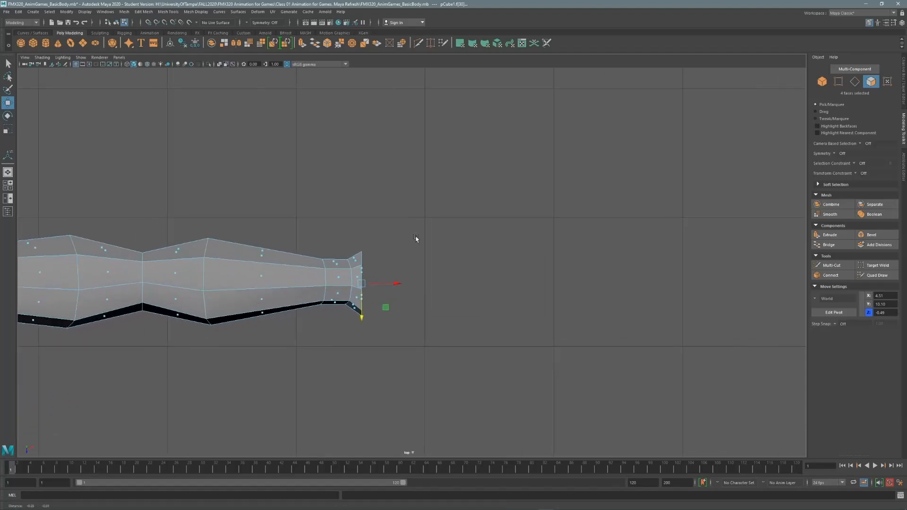
pyautogui.press('space')
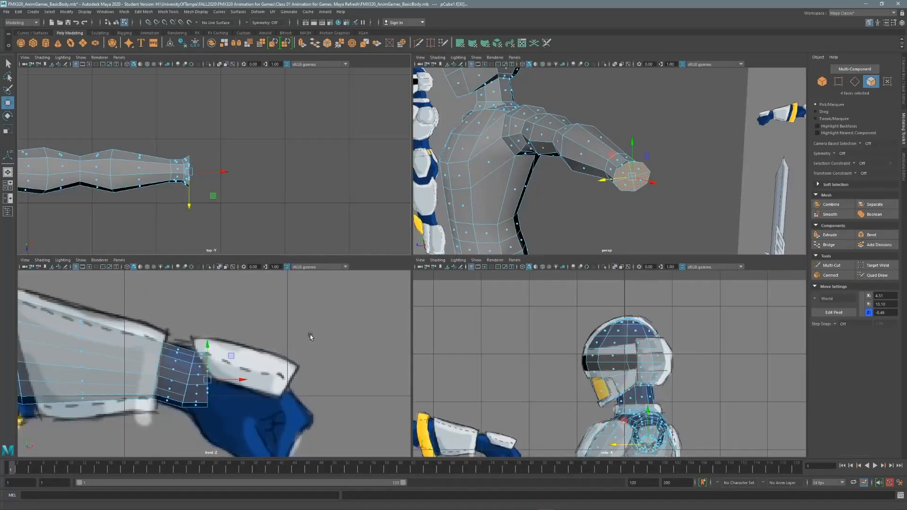
pyautogui.press('space')
pyautogui.scroll(-5, 450, 253)
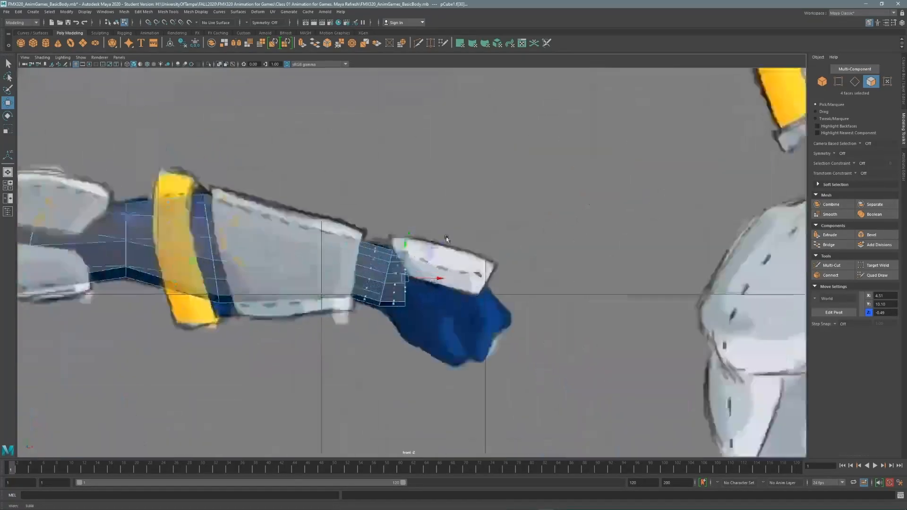
pyautogui.scroll(5, 418, 291)
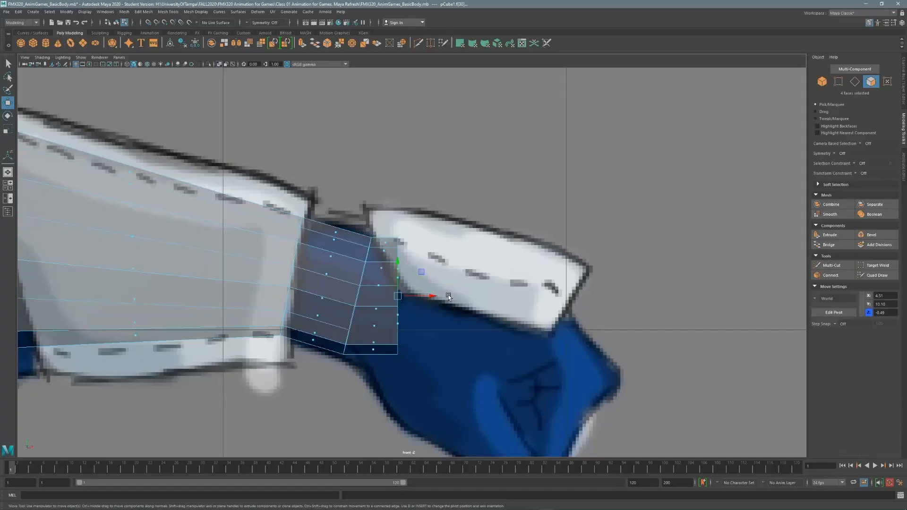
pyautogui.keyDown('shift'); pyautogui.moveTo(448, 298); pyautogui.dragTo(449, 284, button='right'); pyautogui.keyUp('shift')
pyautogui.moveTo(420, 321); pyautogui.dragTo(573, 316)
pyautogui.press('space')
pyautogui.press('space')
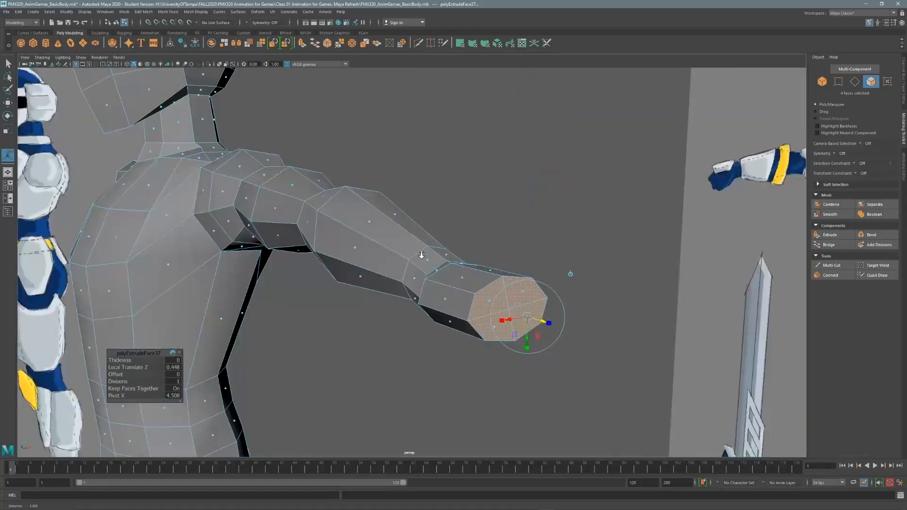
# Step: Reorient the scale pivot of the palm's end faces and scale them down along Y to flatten the end of the palm
pyautogui.scroll(3, 488, 257)
pyautogui.keyDown('alt'); pyautogui.moveTo(488, 258); pyautogui.dragTo(544, 274); pyautogui.keyUp('alt')
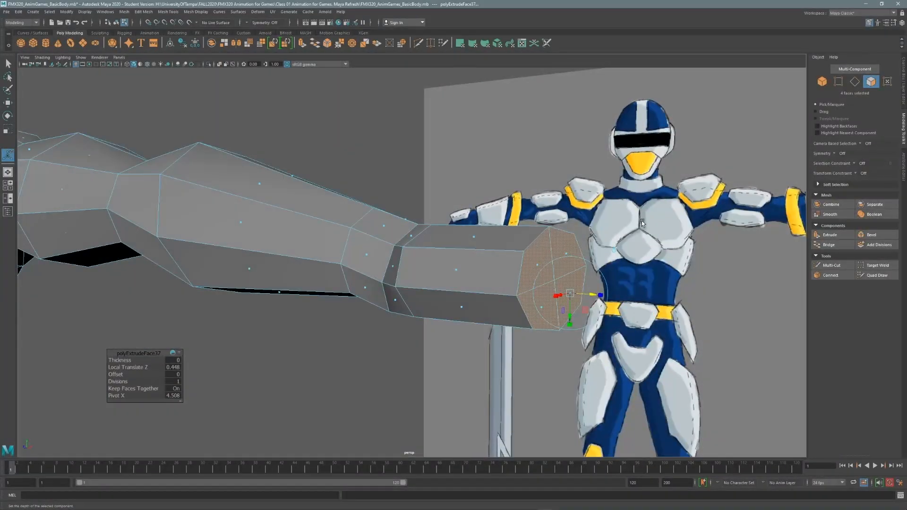
pyautogui.press('r')
pyautogui.press('f')
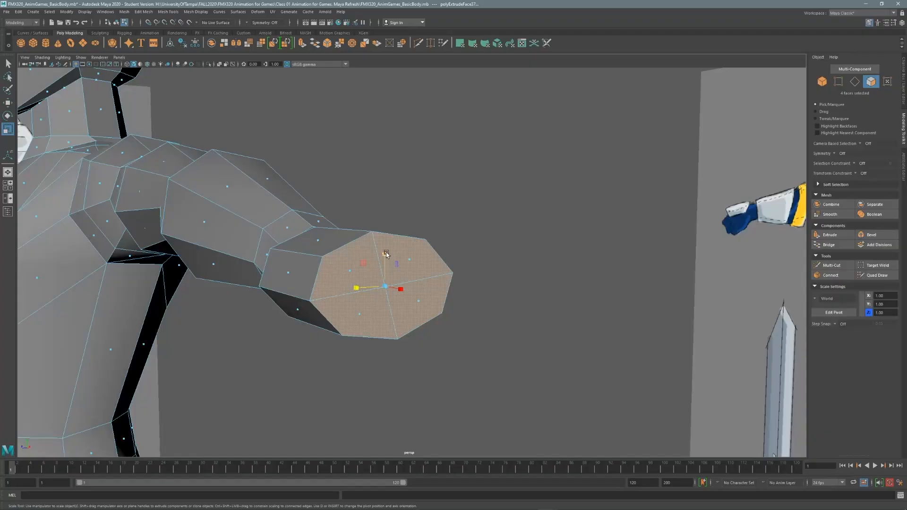
pyautogui.moveTo(387, 254)
pyautogui.keyDown('alt'); pyautogui.mouseDown()
pyautogui.moveTo(379, 257)
pyautogui.moveTo(397, 256)
pyautogui.mouseUp(); pyautogui.keyUp('alt')
pyautogui.keyDown('alt'); pyautogui.moveTo(304, 255); pyautogui.dragTo(330, 241, button='middle'); pyautogui.keyUp('alt')
pyautogui.keyDown('alt'); pyautogui.moveTo(330, 241); pyautogui.dragTo(421, 247, button='right'); pyautogui.keyUp('alt')
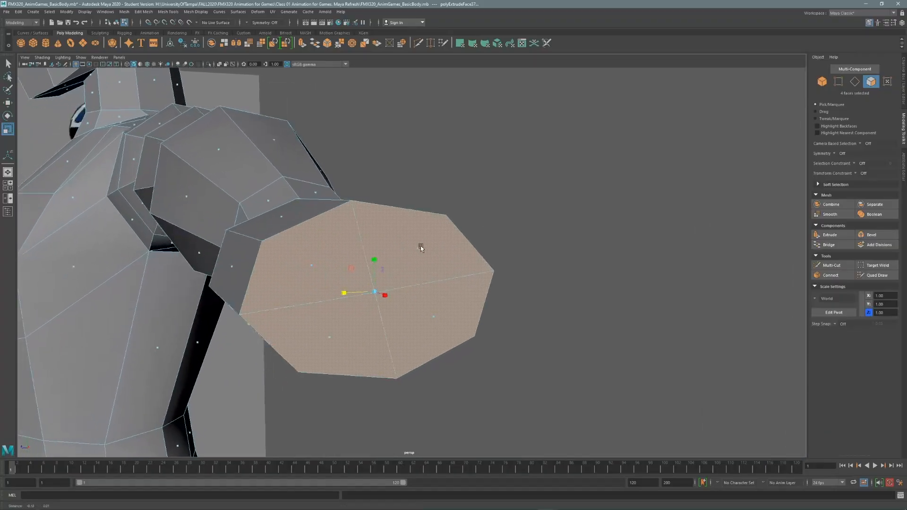
pyautogui.keyDown('alt'); pyautogui.moveTo(420, 246); pyautogui.dragTo(381, 307); pyautogui.keyUp('alt')
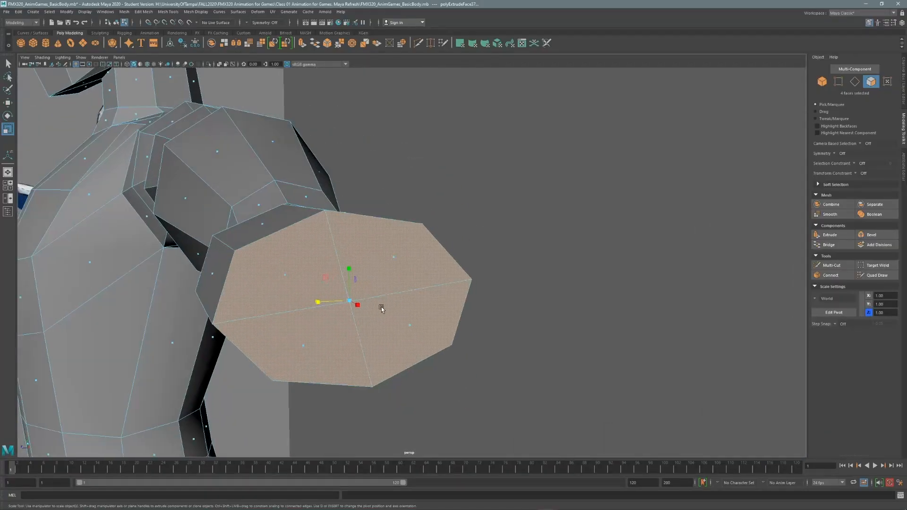
pyautogui.press('d')
pyautogui.press('e')
pyautogui.press('d')
pyautogui.moveTo(338, 291); pyautogui.dragTo(515, 244)
pyautogui.press('d')
pyautogui.press('r')
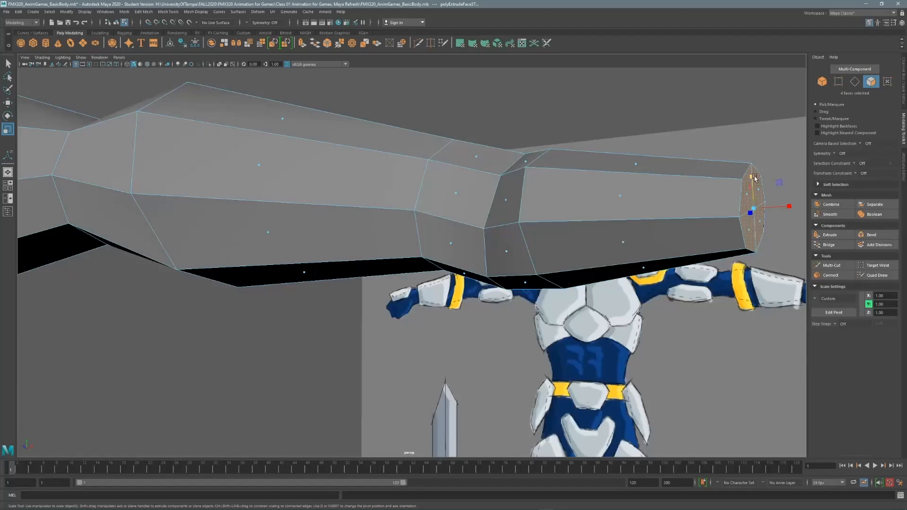
pyautogui.keyDown('alt'); pyautogui.moveTo(755, 179); pyautogui.dragTo(673, 207); pyautogui.keyUp('alt')
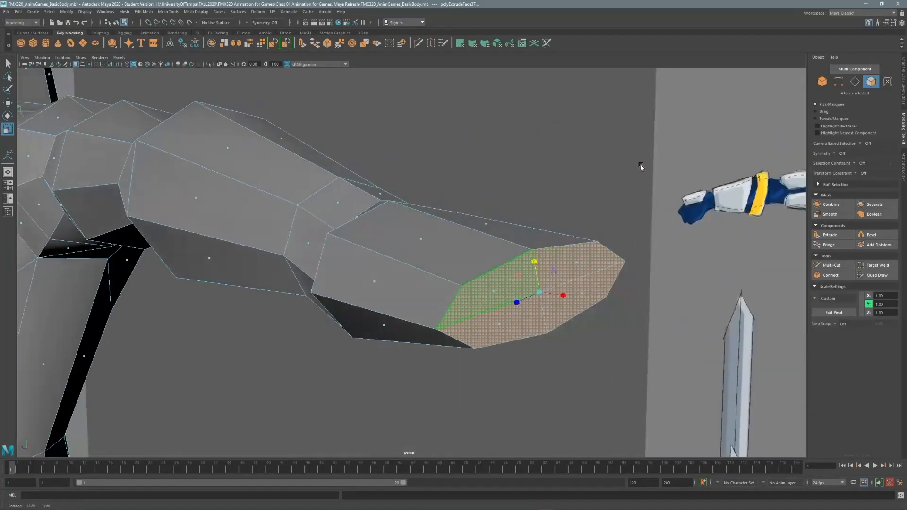
# Step: Move the two upper corner vertices of the palm's end outward to square off its upper edge
pyautogui.keyDown('alt'); pyautogui.moveTo(640, 165); pyautogui.dragTo(626, 170); pyautogui.keyUp('alt')
pyautogui.click(838, 82)
pyautogui.click(417, 294)
pyautogui.keyDown('shift'); pyautogui.click(567, 250); pyautogui.keyUp('shift')
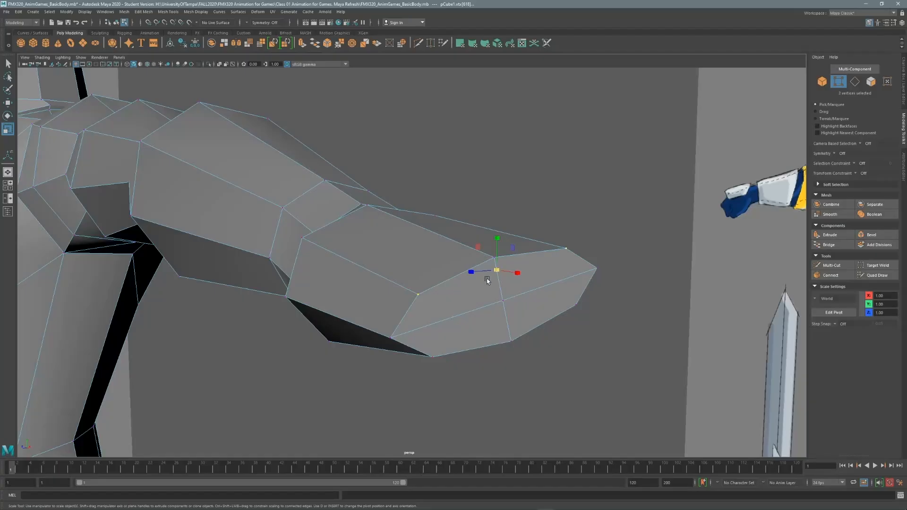
pyautogui.moveTo(487, 280)
pyautogui.keyDown('alt'); pyautogui.mouseDown()
pyautogui.moveTo(466, 277)
pyautogui.moveTo(474, 279)
pyautogui.mouseUp(); pyautogui.keyUp('alt')
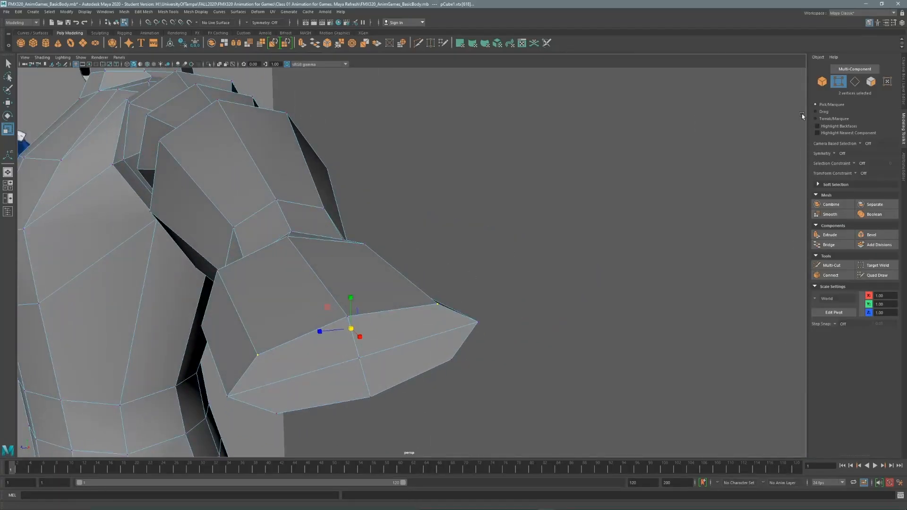
pyautogui.press('q')
pyautogui.press('w')
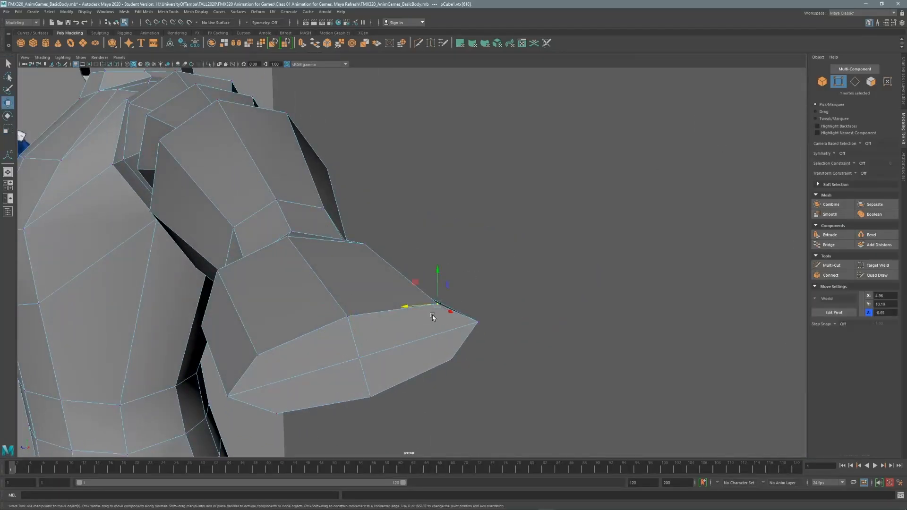
pyautogui.keyDown('alt'); pyautogui.moveTo(427, 267); pyautogui.dragTo(412, 254); pyautogui.keyUp('alt')
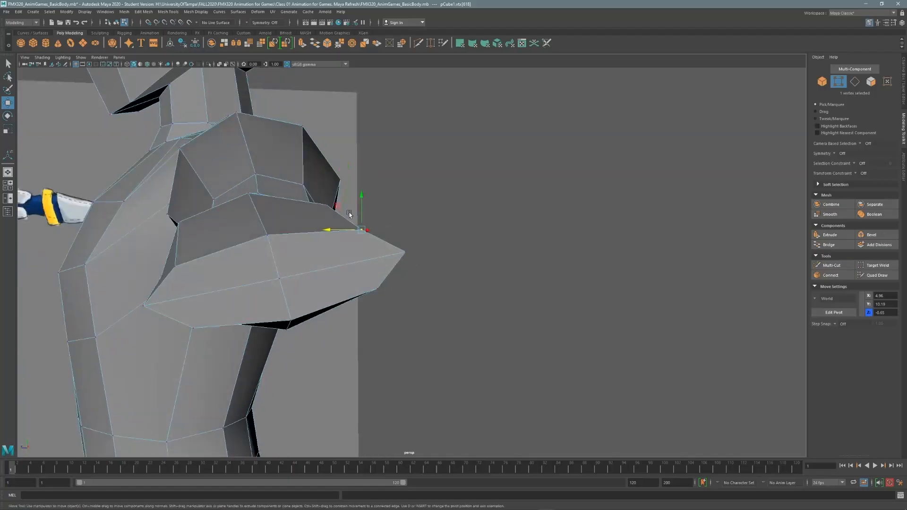
pyautogui.moveTo(338, 206); pyautogui.dragTo(366, 198)
pyautogui.click(171, 263)
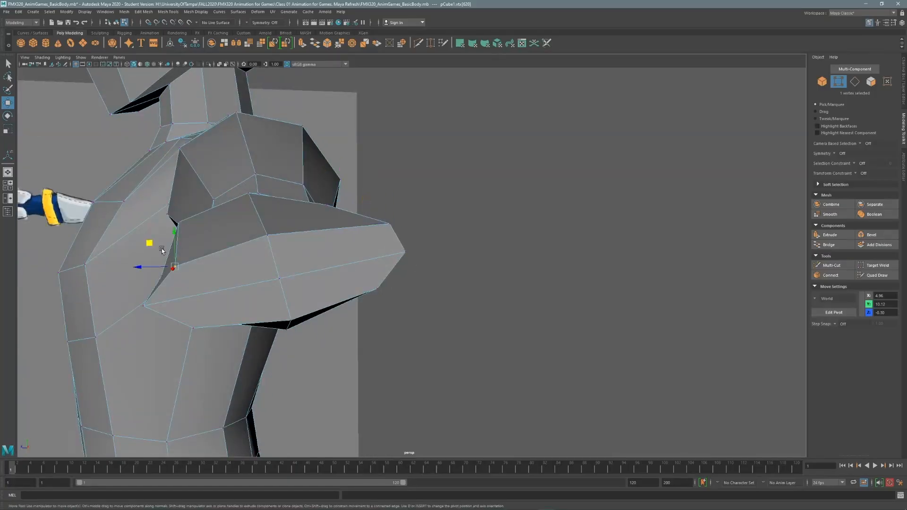
pyautogui.moveTo(148, 241); pyautogui.dragTo(127, 247)
# Step: Move the two lower corner vertices of the palm's end outward to match the upper corners
pyautogui.click(193, 329)
pyautogui.moveTo(171, 308); pyautogui.dragTo(144, 314)
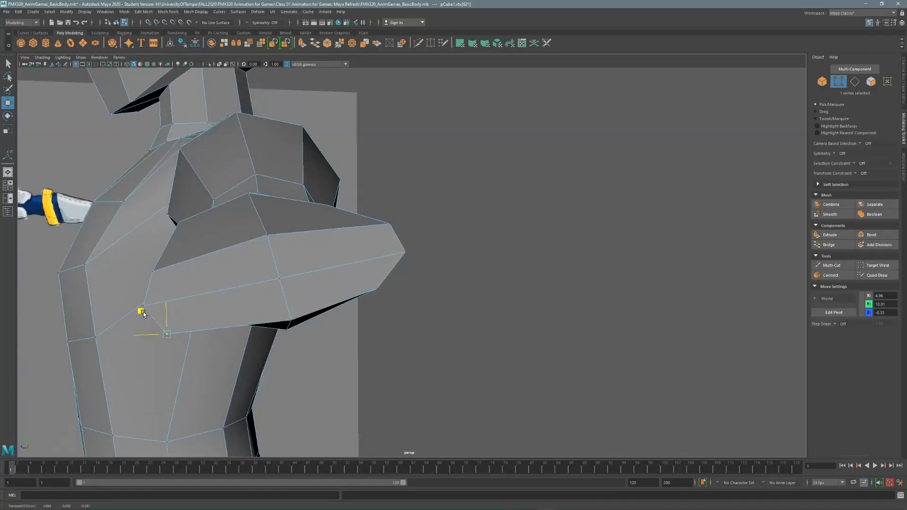
pyautogui.click(377, 289)
pyautogui.moveTo(356, 265); pyautogui.dragTo(380, 259)
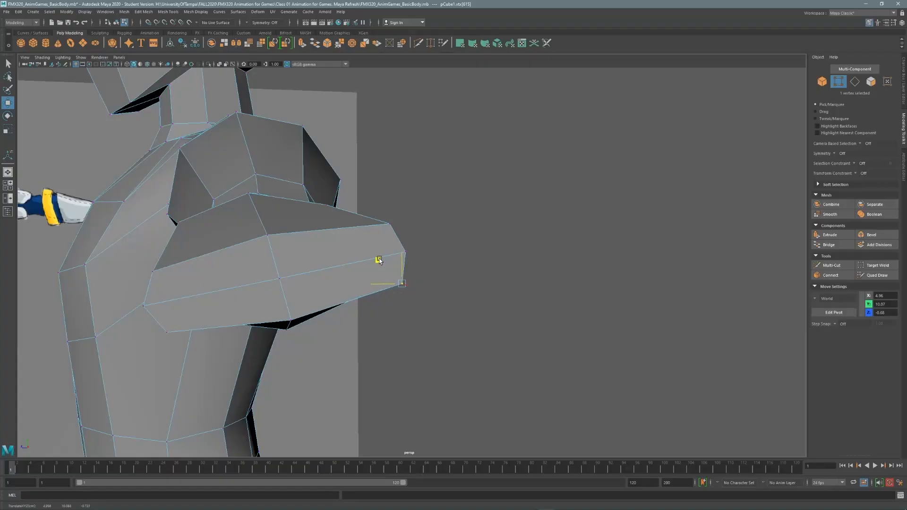
# Step: Select the edges across one half of the palm, around its upper side, end and underside, and connect them with one segment
pyautogui.keyDown('alt'); pyautogui.moveTo(393, 226); pyautogui.dragTo(413, 220); pyautogui.keyUp('alt')
pyautogui.click(854, 81)
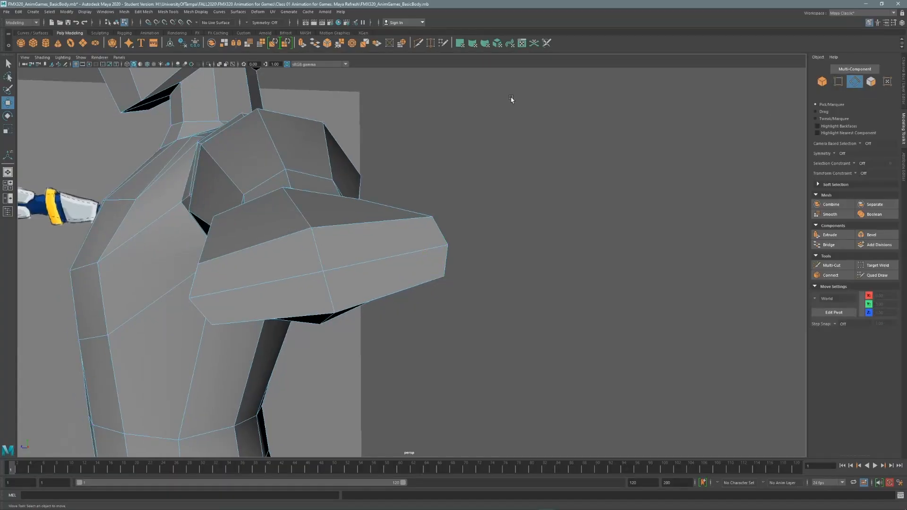
pyautogui.keyDown('alt'); pyautogui.moveTo(283, 230); pyautogui.dragTo(304, 227); pyautogui.keyUp('alt')
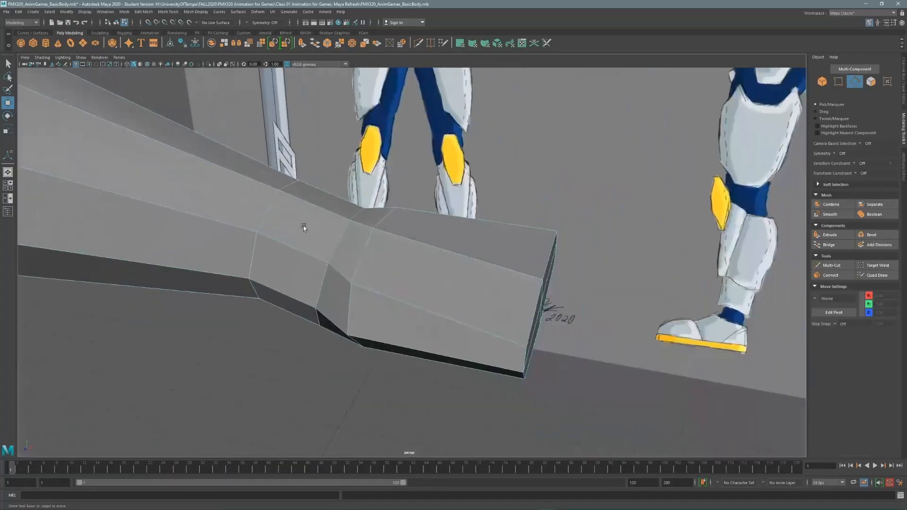
pyautogui.click(363, 255)
pyautogui.keyDown('shift'); pyautogui.click(534, 314); pyautogui.keyUp('shift')
pyautogui.keyDown('alt'); pyautogui.moveTo(534, 315); pyautogui.dragTo(424, 251); pyautogui.keyUp('alt')
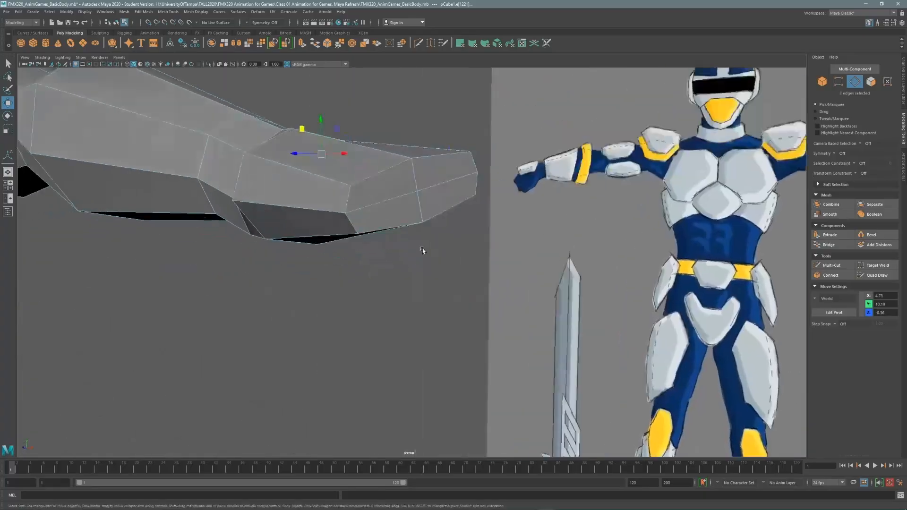
pyautogui.keyDown('shift'); pyautogui.click(391, 222); pyautogui.keyUp('shift')
pyautogui.keyDown('alt'); pyautogui.moveTo(391, 223); pyautogui.dragTo(399, 298); pyautogui.keyUp('alt')
pyautogui.keyDown('shift'); pyautogui.click(458, 293); pyautogui.keyUp('shift')
pyautogui.moveTo(361, 370)
pyautogui.keyDown('alt'); pyautogui.mouseDown()
pyautogui.moveTo(420, 325)
pyautogui.moveTo(390, 273)
pyautogui.moveTo(348, 375)
pyautogui.mouseUp(); pyautogui.keyUp('alt')
pyautogui.click(830, 277)
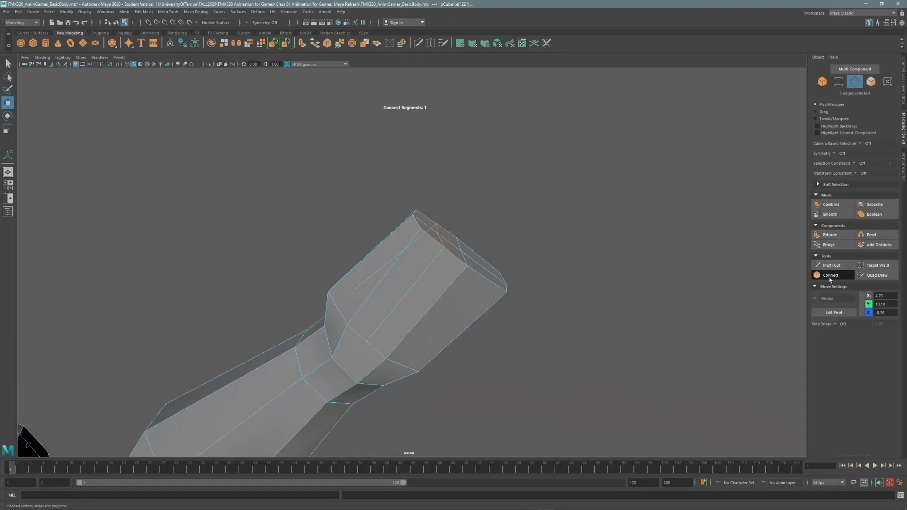
# Step: Select the matching edges across the palm's other half and connect them with one segment
pyautogui.keyDown('alt'); pyautogui.moveTo(496, 304); pyautogui.dragTo(345, 312); pyautogui.keyUp('alt')
pyautogui.press('q')
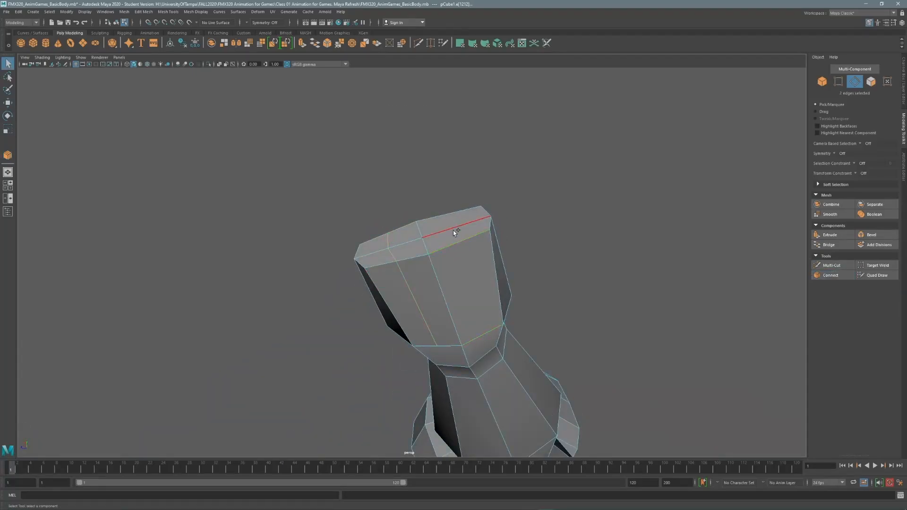
pyautogui.keyDown('shift'); pyautogui.click(450, 220); pyautogui.keyUp('shift')
pyautogui.keyDown('alt'); pyautogui.moveTo(450, 220); pyautogui.dragTo(480, 282); pyautogui.keyUp('alt')
pyautogui.keyDown('shift'); pyautogui.click(415, 190); pyautogui.keyUp('shift')
pyautogui.keyDown('alt'); pyautogui.moveTo(415, 191); pyautogui.dragTo(475, 235); pyautogui.keyUp('alt')
pyautogui.click(834, 276)
pyautogui.keyDown('alt'); pyautogui.moveTo(410, 265); pyautogui.dragTo(438, 296); pyautogui.keyUp('alt')
pyautogui.press('q')
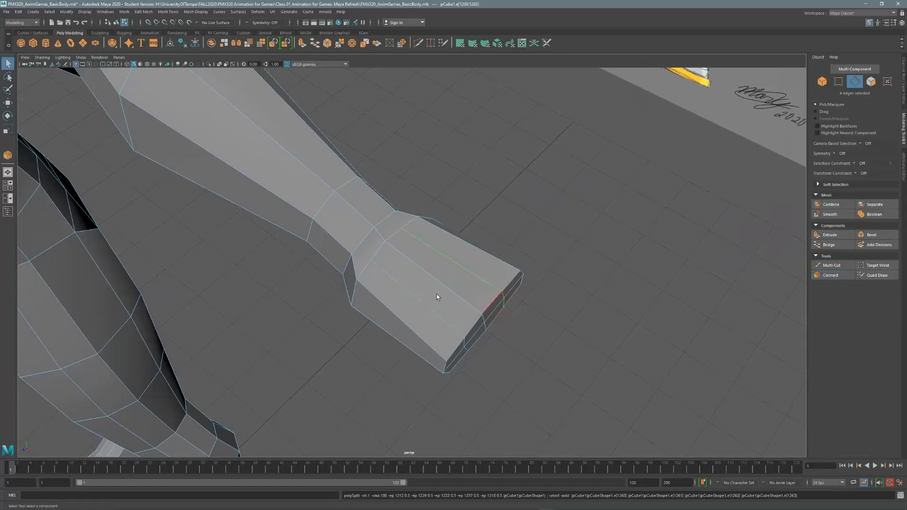
# Step: Select vertices on the new edge lines at the palm's end and adjust them with the Scale tool
pyautogui.keyDown('alt'); pyautogui.moveTo(437, 296); pyautogui.dragTo(481, 301, button='right'); pyautogui.keyUp('alt')
pyautogui.keyDown('alt'); pyautogui.moveTo(480, 301); pyautogui.dragTo(423, 268); pyautogui.keyUp('alt')
pyautogui.keyDown('alt'); pyautogui.moveTo(424, 269); pyautogui.dragTo(556, 260, button='right'); pyautogui.keyUp('alt')
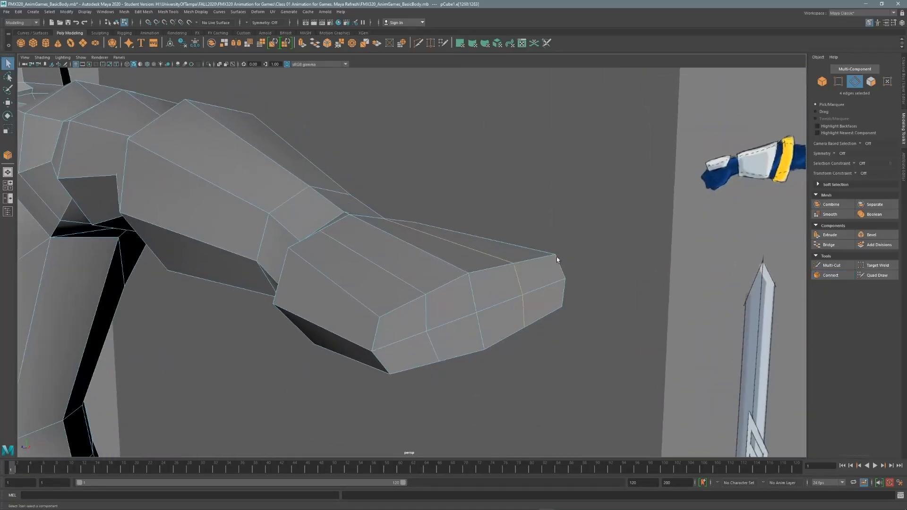
pyautogui.keyDown('alt'); pyautogui.moveTo(415, 296); pyautogui.dragTo(426, 298); pyautogui.keyUp('alt')
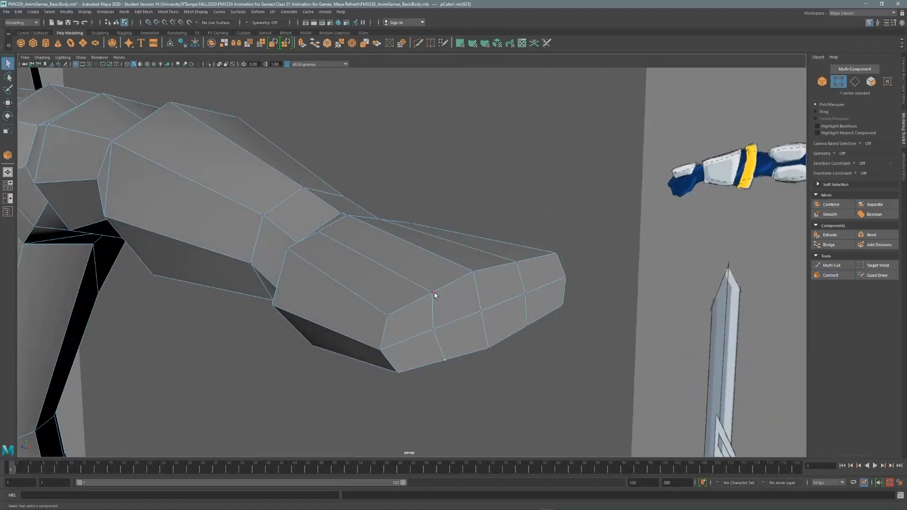
pyautogui.press('r')
pyautogui.keyDown('alt'); pyautogui.moveTo(441, 321); pyautogui.dragTo(409, 296); pyautogui.keyUp('alt')
pyautogui.click(352, 297)
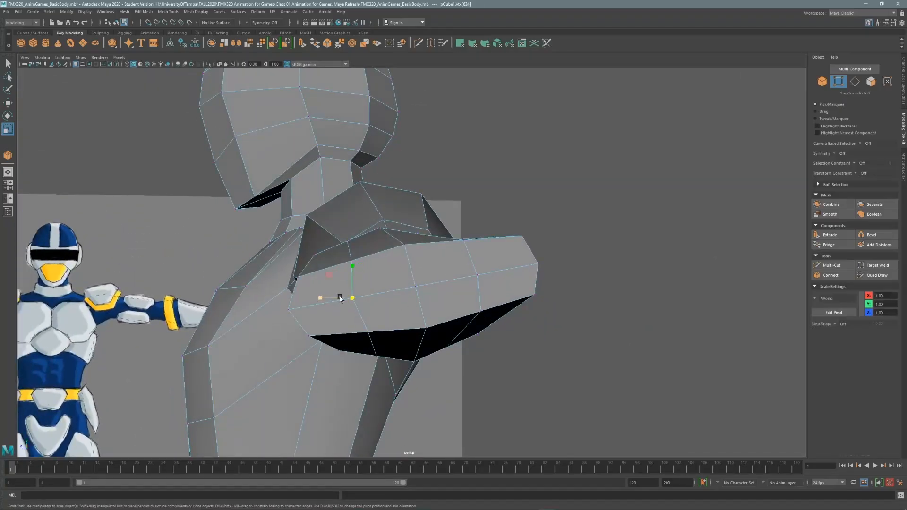
pyautogui.moveTo(328, 273)
pyautogui.mouseDown()
pyautogui.moveTo(362, 265)
pyautogui.moveTo(380, 279)
pyautogui.moveTo(345, 328)
pyautogui.moveTo(513, 300)
pyautogui.mouseUp()
pyautogui.press('w')
# Step: Select the palm's eight end faces, frame them in the side view, and save the scene, accepting the student version notice
pyautogui.click(871, 82)
pyautogui.press('space')
pyautogui.press('space')
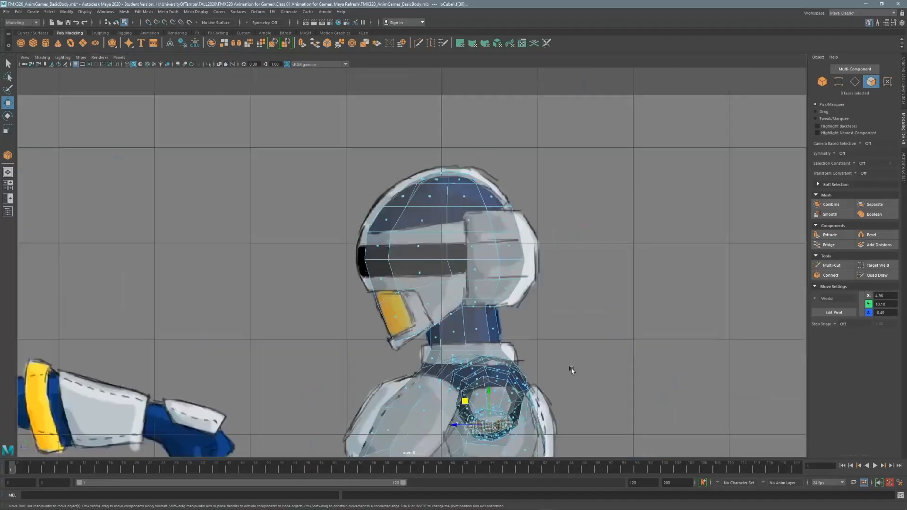
pyautogui.scroll(5, 573, 370)
pyautogui.keyDown('alt'); pyautogui.moveTo(701, 286); pyautogui.dragTo(690, 257, button='middle'); pyautogui.keyUp('alt')
pyautogui.scroll(3, 690, 257)
pyautogui.hotkey('ctrl', 's')
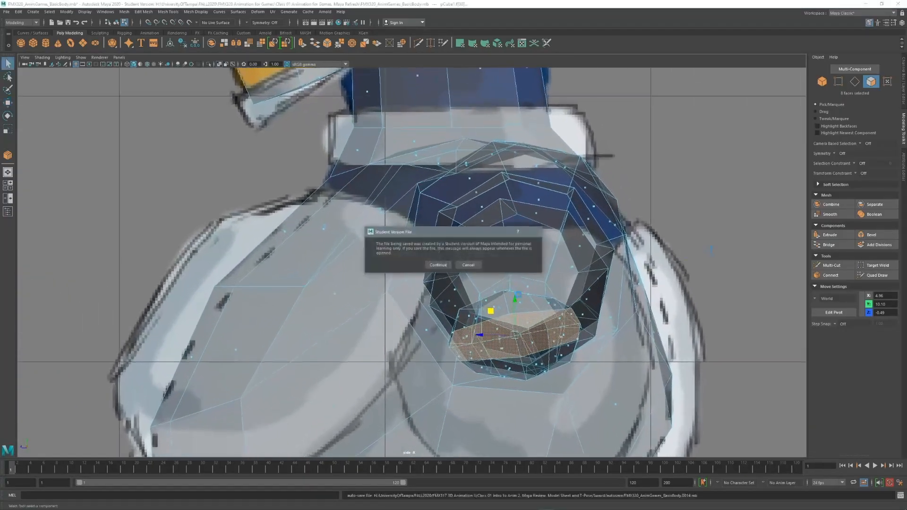
pyautogui.click(439, 266)
# Step: Rotate the palm's eight end faces about X until they sit level in the side view
pyautogui.keyDown('alt'); pyautogui.moveTo(623, 286); pyautogui.dragTo(574, 265, button='middle'); pyautogui.keyUp('alt')
pyautogui.scroll(1, 574, 266)
pyautogui.scroll(1, 574, 265)
pyautogui.press('e')
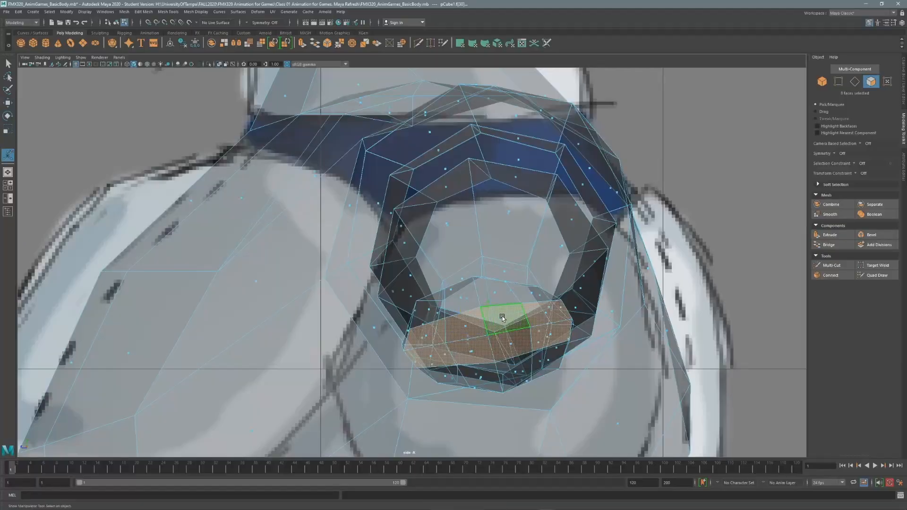
pyautogui.moveTo(512, 315); pyautogui.dragTo(518, 321)
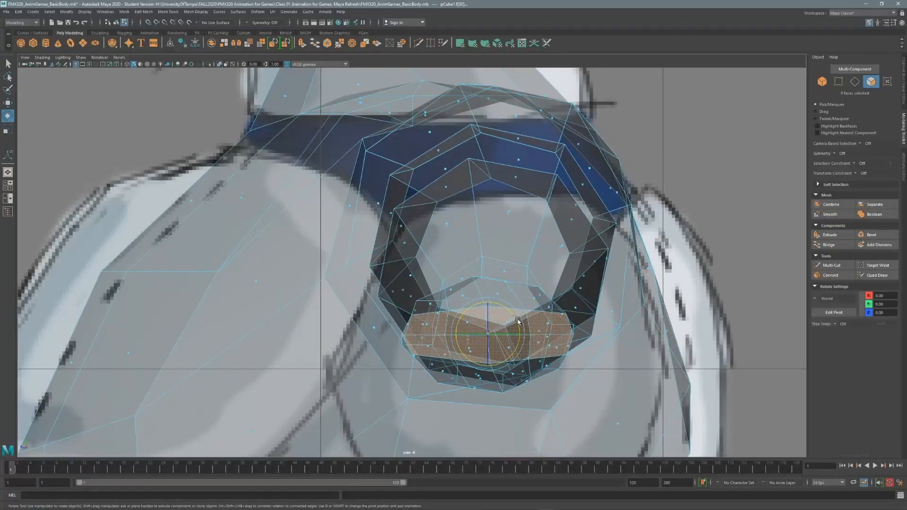
pyautogui.press('space')
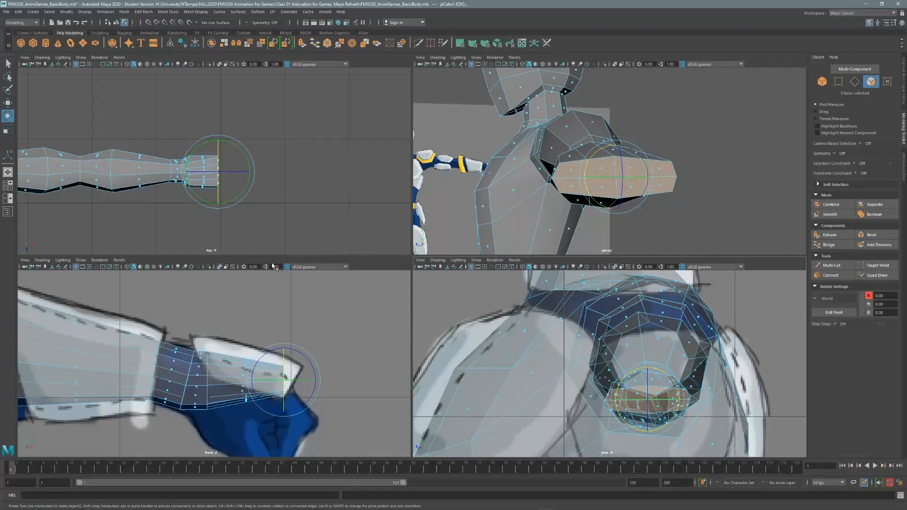
pyautogui.press('F10')
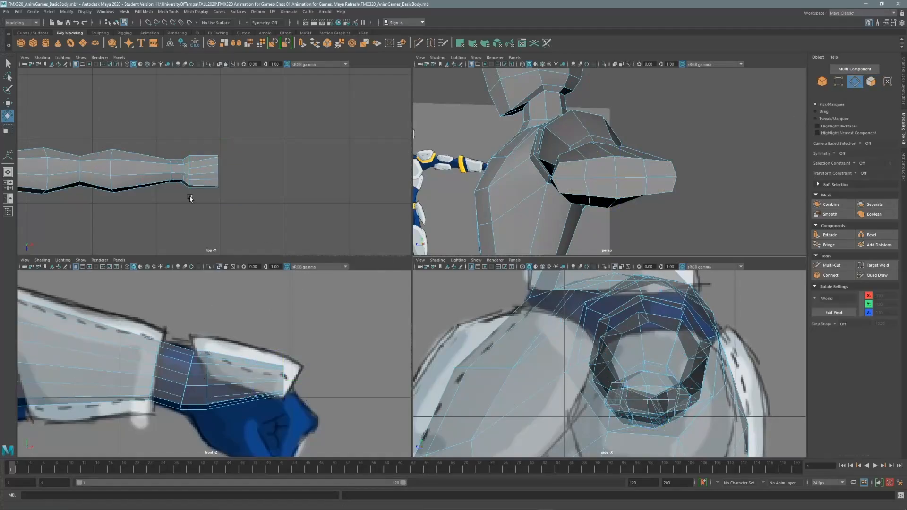
pyautogui.click(190, 179)
pyautogui.keyDown('alt'); pyautogui.moveTo(199, 193); pyautogui.dragTo(378, 168, button='right'); pyautogui.keyUp('alt')
pyautogui.click(839, 81)
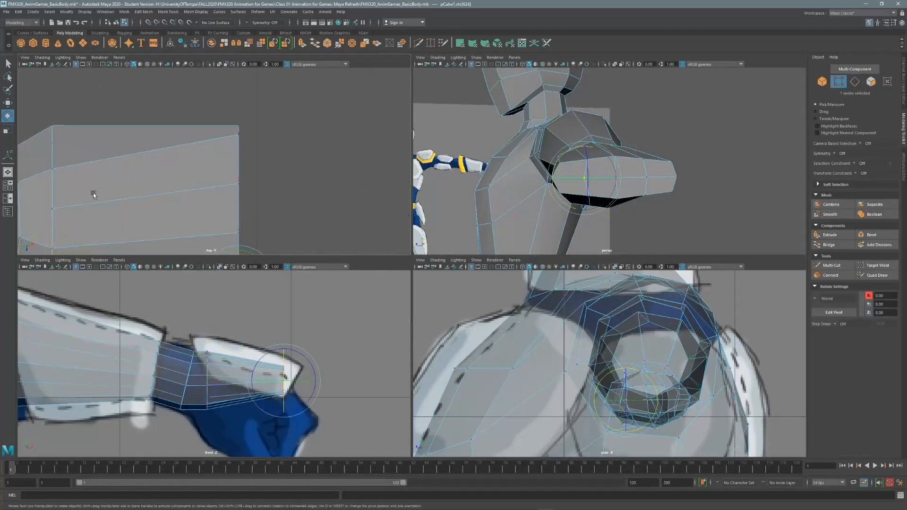
pyautogui.keyDown('alt'); pyautogui.moveTo(52, 223); pyautogui.dragTo(190, 135, button='middle'); pyautogui.keyUp('alt')
pyautogui.click(394, 118)
pyautogui.click(854, 81)
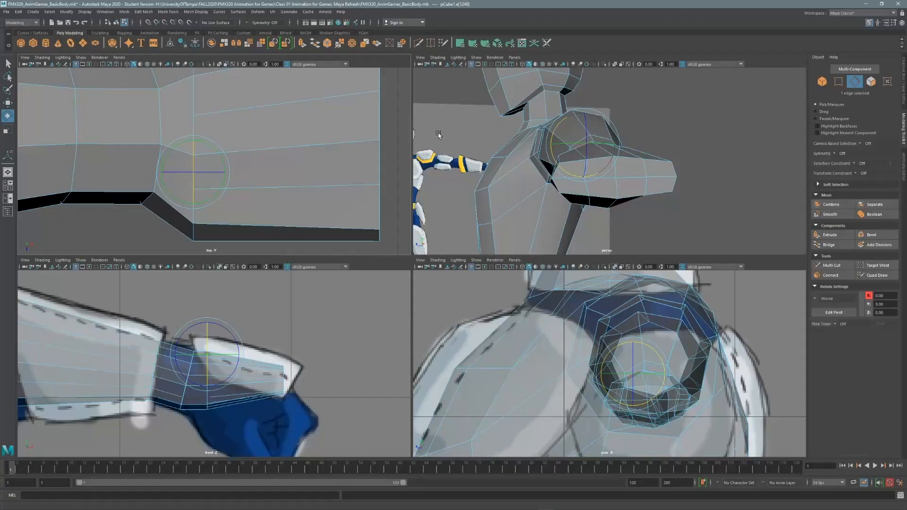
pyautogui.keyDown('shift'); pyautogui.click(194, 124); pyautogui.keyUp('shift')
pyautogui.scroll(-8, 292, 141)
pyautogui.scroll(5, 292, 109)
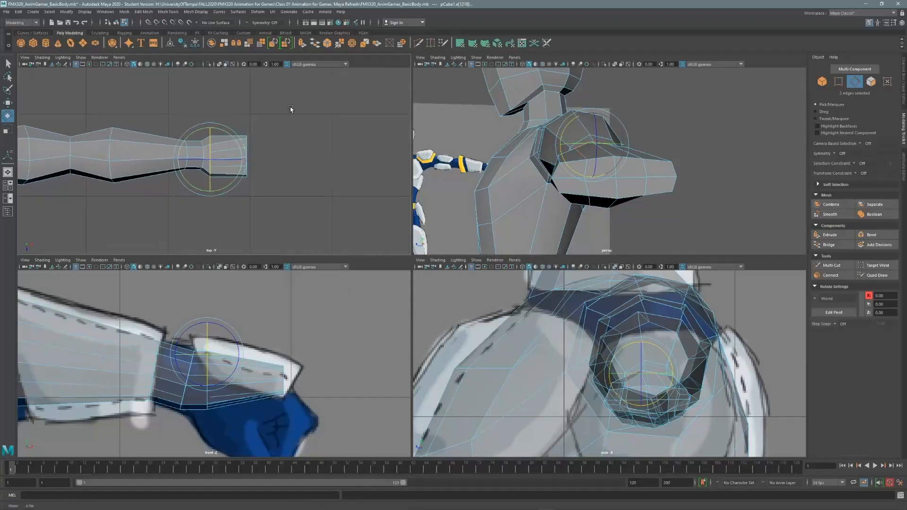
# Step: Select the ring of vertices around the palm's base and examine its upper vertices in the side view
pyautogui.moveTo(302, 92); pyautogui.dragTo(198, 231)
pyautogui.click(839, 81)
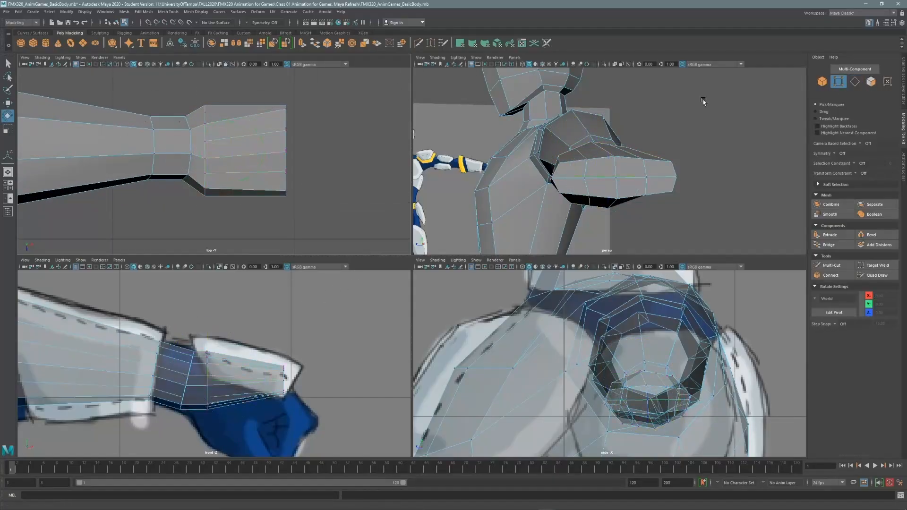
pyautogui.moveTo(198, 88); pyautogui.dragTo(221, 225)
pyautogui.press('space')
pyautogui.scroll(5, 495, 270)
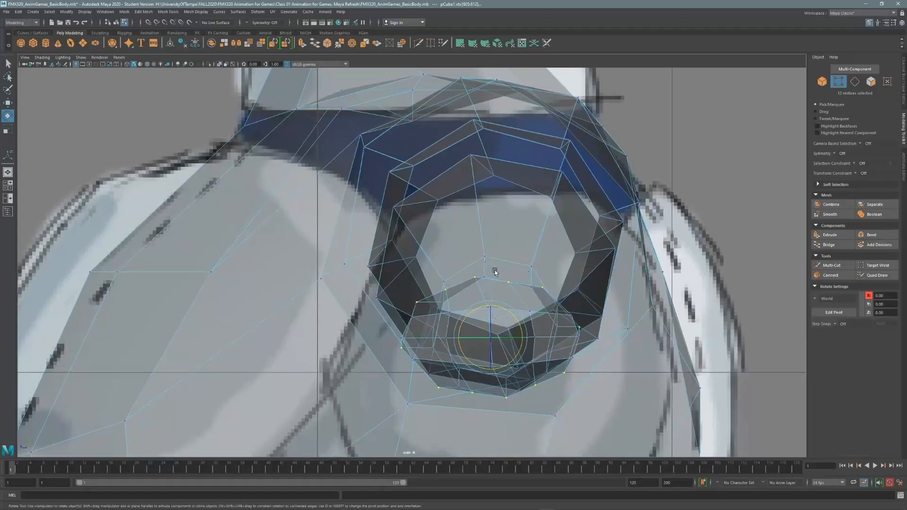
pyautogui.moveTo(492, 273); pyautogui.dragTo(498, 273)
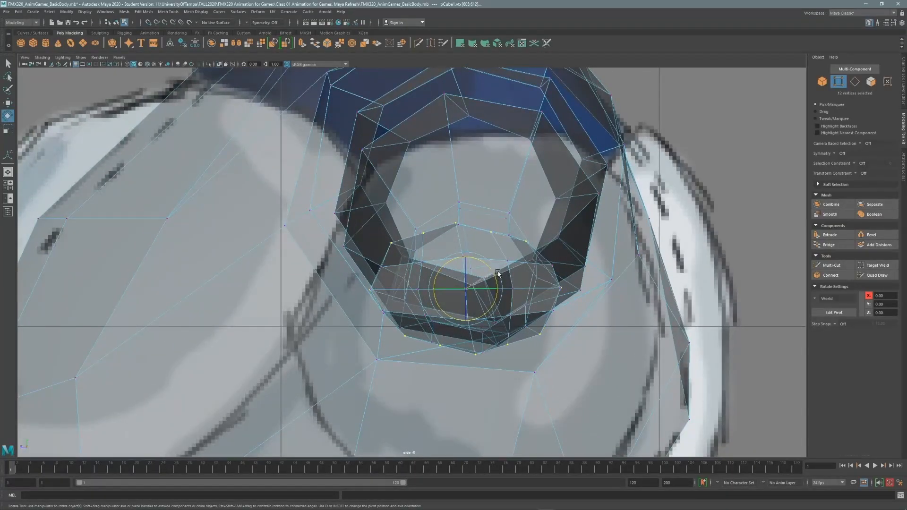
pyautogui.click(423, 234)
pyautogui.click(491, 232)
pyautogui.click(455, 226)
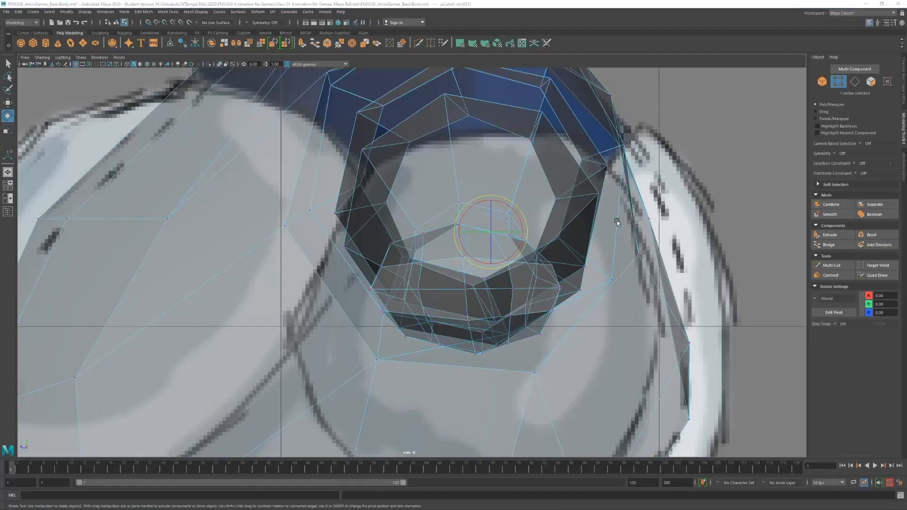
# Step: In the top view, move the upper palm-base vertices along Z so the lengthwise edges run nearly parallel and evenly spaced
pyautogui.press('space')
pyautogui.press('space')
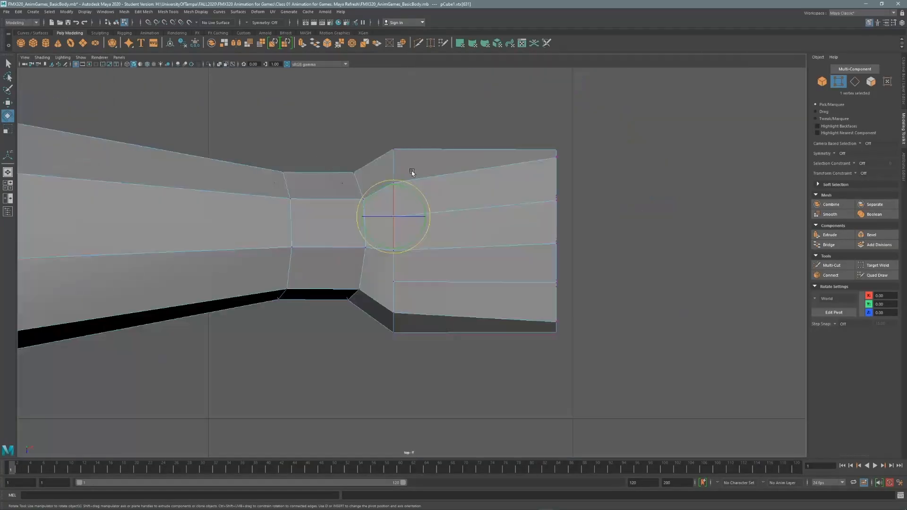
pyautogui.click(393, 170)
pyautogui.press('w')
pyautogui.moveTo(393, 193); pyautogui.dragTo(393, 200)
pyautogui.click(393, 313)
pyautogui.click(393, 161)
pyautogui.click(393, 217)
pyautogui.moveTo(393, 252); pyautogui.dragTo(393, 238)
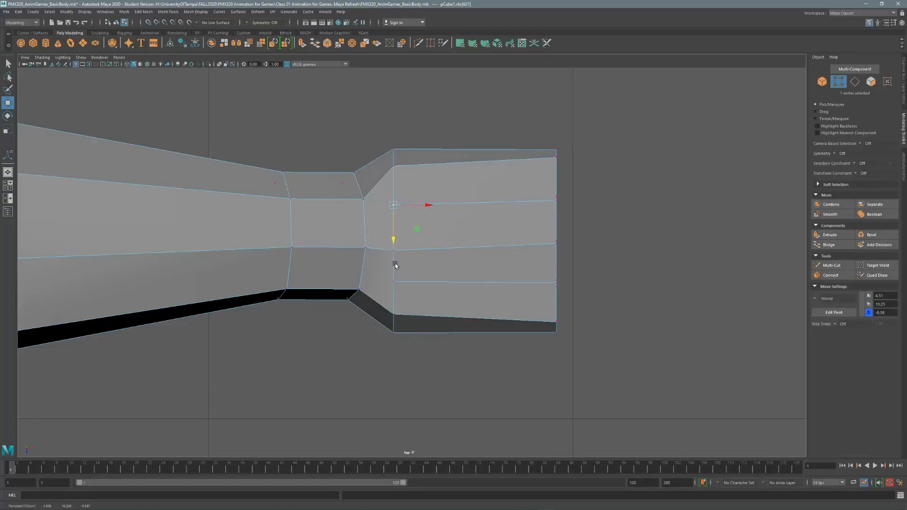
pyautogui.click(393, 251)
pyautogui.moveTo(394, 276); pyautogui.dragTo(393, 266)
# Step: Move the vertices along the underside of the palm's base along Z to straighten and evenly space the lengthwise edges
pyautogui.press('space')
pyautogui.press('space')
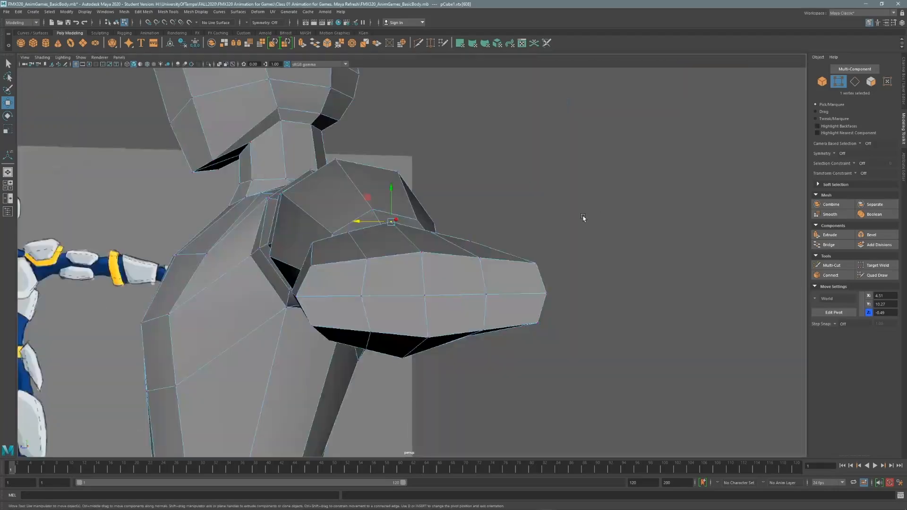
pyautogui.keyDown('alt'); pyautogui.moveTo(583, 218); pyautogui.dragTo(563, 160); pyautogui.keyUp('alt')
pyautogui.click(324, 345)
pyautogui.moveTo(302, 347); pyautogui.dragTo(280, 345)
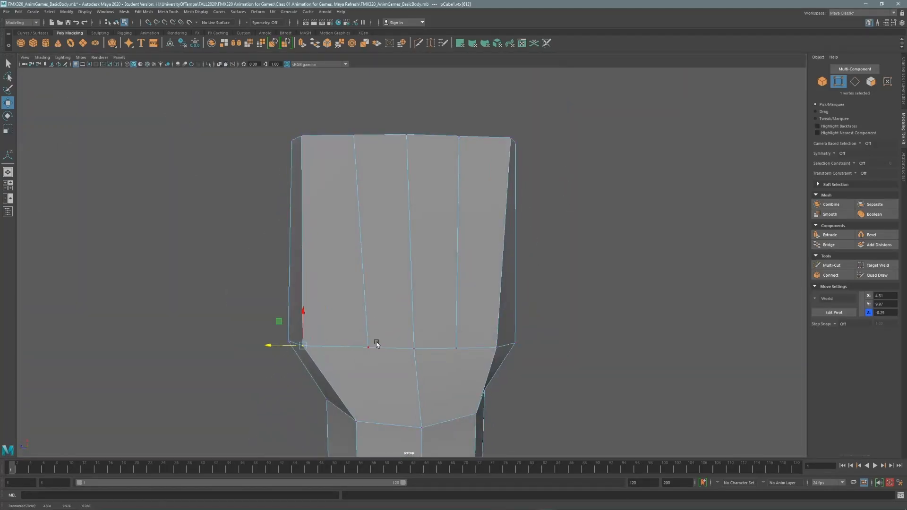
pyautogui.click(368, 347)
pyautogui.moveTo(348, 348); pyautogui.dragTo(334, 350)
pyautogui.click(457, 348)
pyautogui.moveTo(443, 347); pyautogui.dragTo(397, 348)
pyautogui.click(414, 349)
pyautogui.click(496, 348)
pyautogui.moveTo(469, 348); pyautogui.dragTo(479, 349)
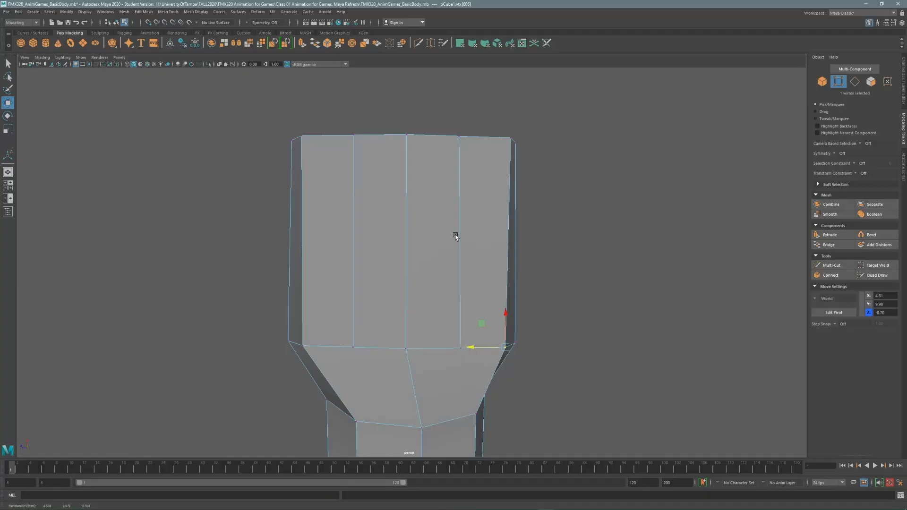
# Step: Set the Move tool's transform constraint to Edge and slide the upper and lower end vertices of the palm's first dividing line into vertical alignment
pyautogui.keyDown('alt'); pyautogui.moveTo(456, 235); pyautogui.dragTo(453, 249); pyautogui.keyUp('alt')
pyautogui.keyDown('alt'); pyautogui.moveTo(394, 242); pyautogui.dragTo(373, 242); pyautogui.keyUp('alt')
pyautogui.keyDown('alt'); pyautogui.moveTo(372, 242); pyautogui.dragTo(482, 170, button='right'); pyautogui.keyUp('alt')
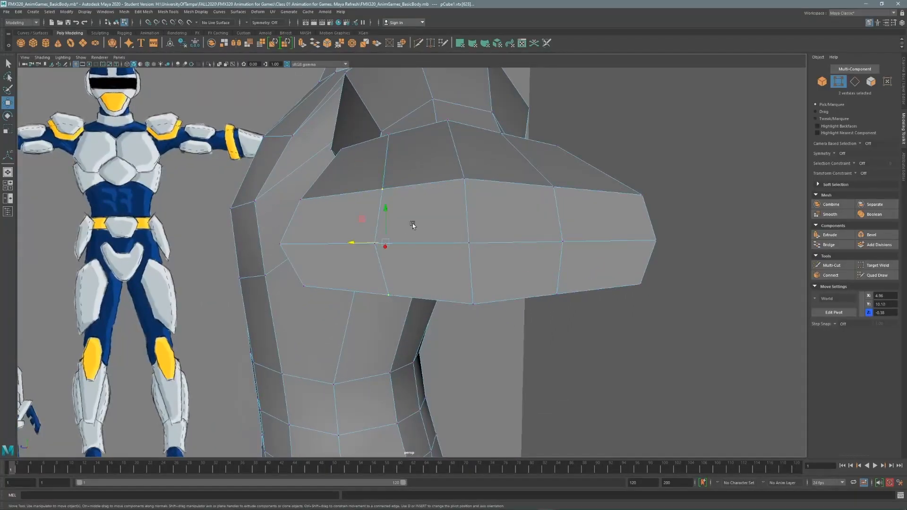
pyautogui.keyDown('alt'); pyautogui.moveTo(412, 223); pyautogui.dragTo(436, 210); pyautogui.keyUp('alt')
pyautogui.doubleClick(9, 103)
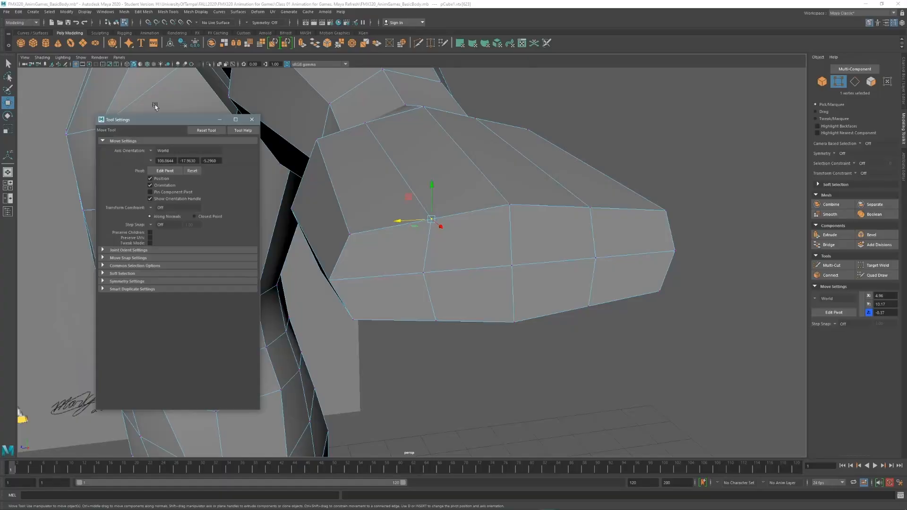
pyautogui.click(152, 209)
pyautogui.click(165, 216)
pyautogui.moveTo(400, 222); pyautogui.dragTo(389, 224, button='middle')
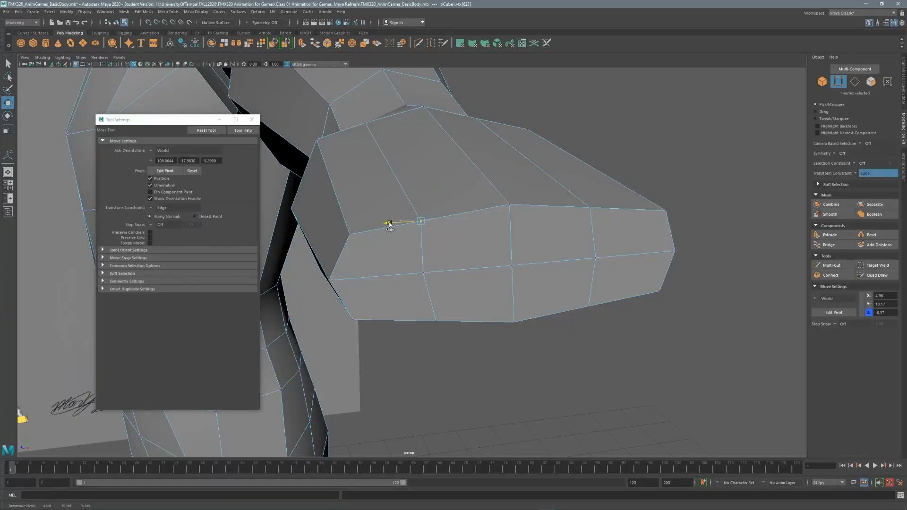
pyautogui.click(437, 321)
pyautogui.moveTo(407, 322); pyautogui.dragTo(404, 322)
# Step: Slide the upper and lower end vertices of the palm's third dividing line into vertical alignment, then set the transform constraint to Off
pyautogui.click(590, 207)
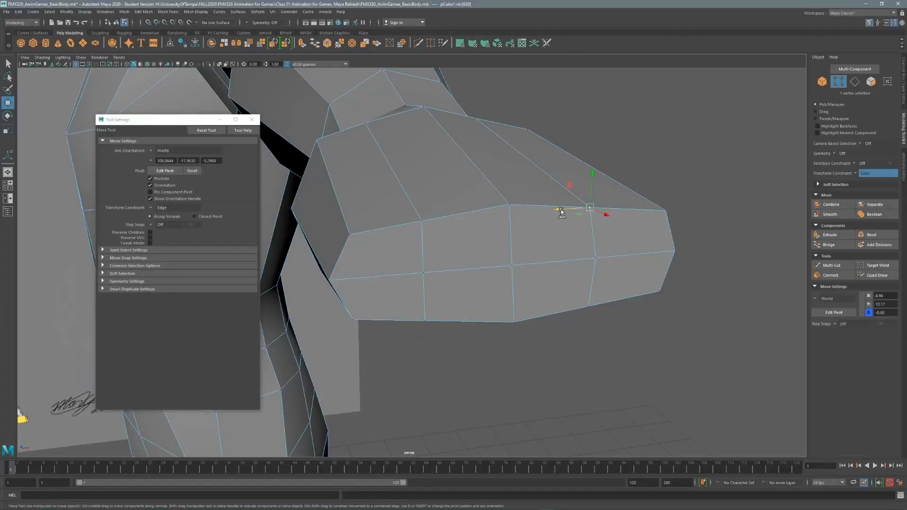
pyautogui.moveTo(559, 211); pyautogui.dragTo(569, 210, button='middle')
pyautogui.click(588, 306)
pyautogui.moveTo(586, 308); pyautogui.dragTo(565, 308, button='middle')
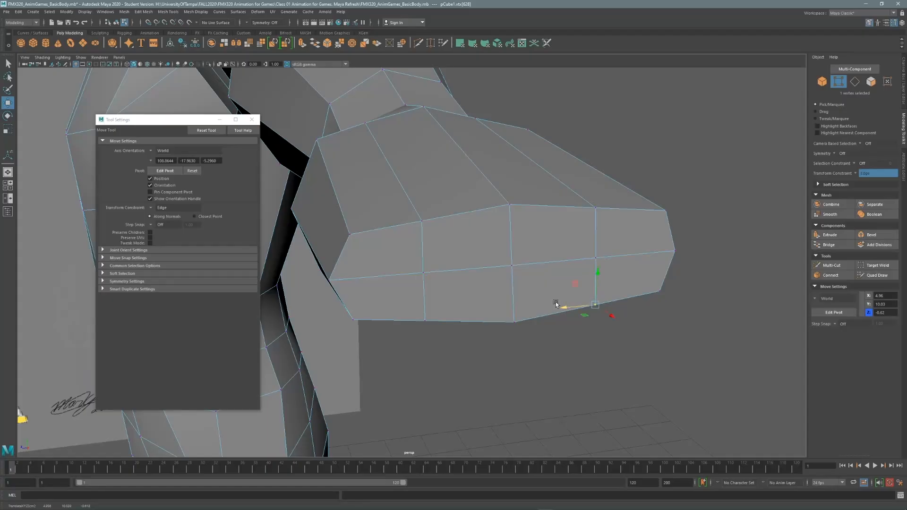
pyautogui.click(151, 208)
pyautogui.click(163, 210)
pyautogui.click(251, 119)
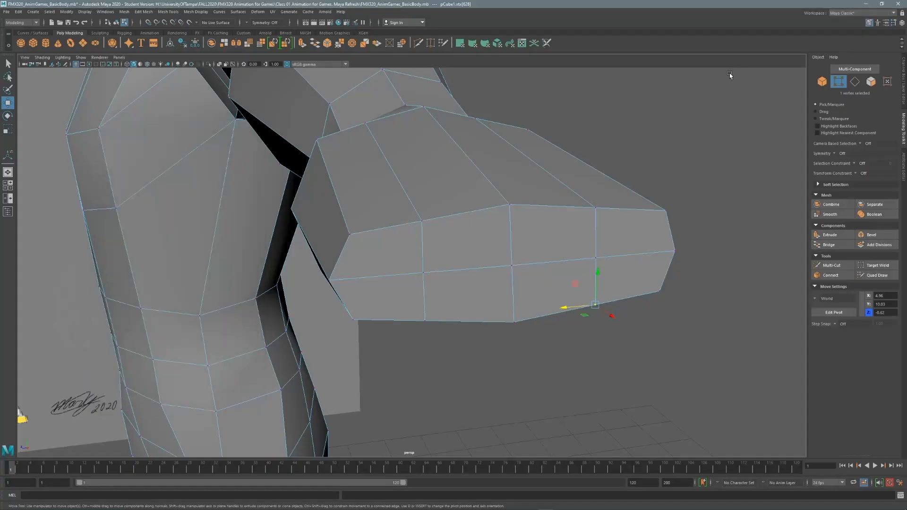
# Step: Select the six vertical edges dividing the palm's end and bevel them with a small fraction to make narrow gaps between the fingers
pyautogui.click(856, 82)
pyautogui.click(423, 250)
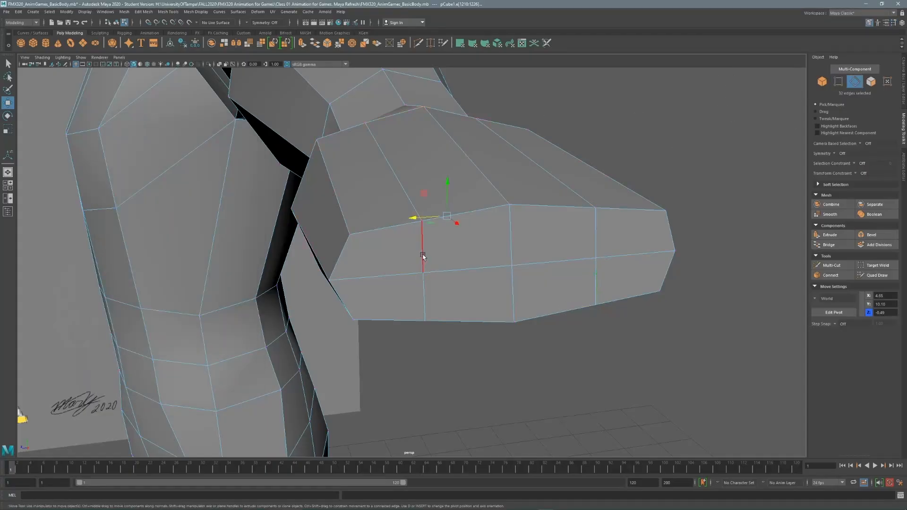
pyautogui.keyDown('shift'); pyautogui.click(511, 241); pyautogui.keyUp('shift')
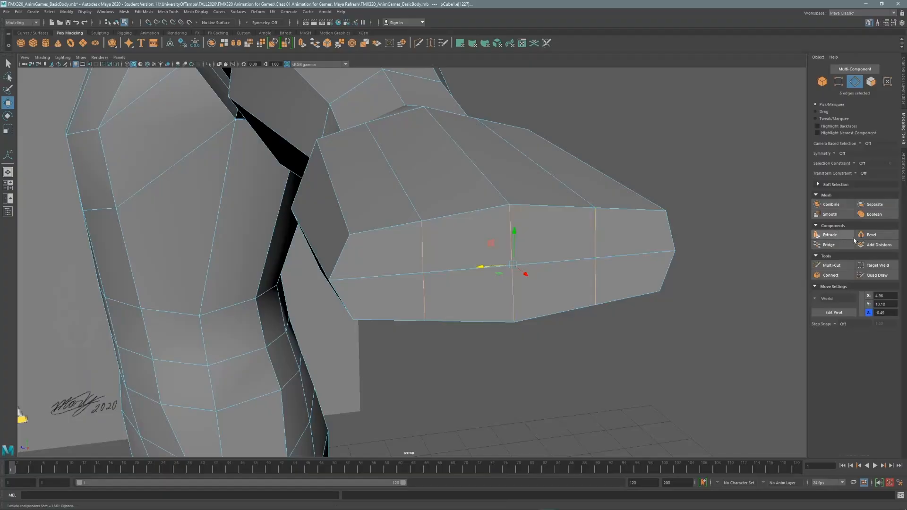
pyautogui.click(872, 235)
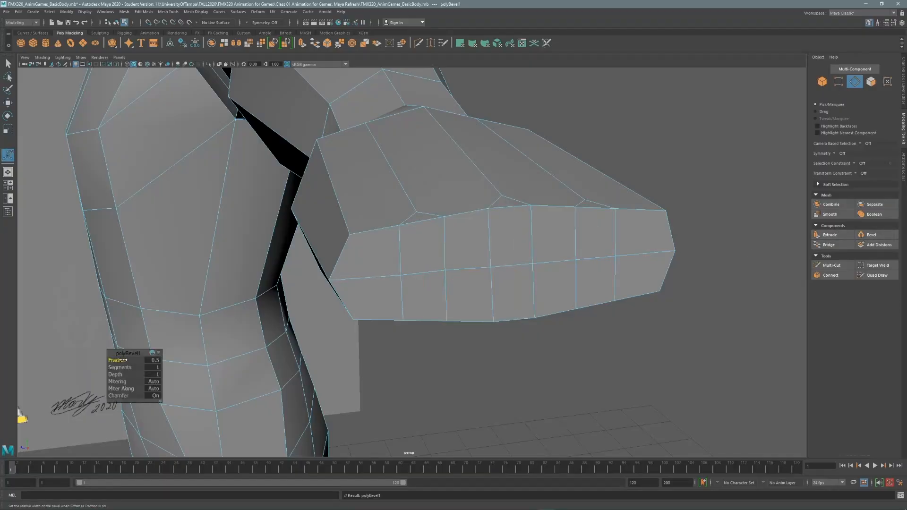
pyautogui.moveTo(123, 360); pyautogui.dragTo(131, 379)
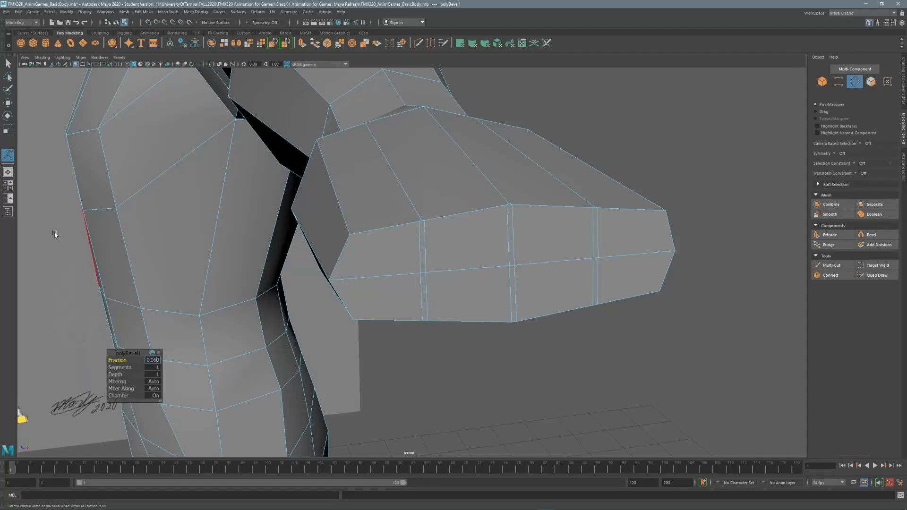
pyautogui.write('7')
pyautogui.press('Return')
pyautogui.press('q')
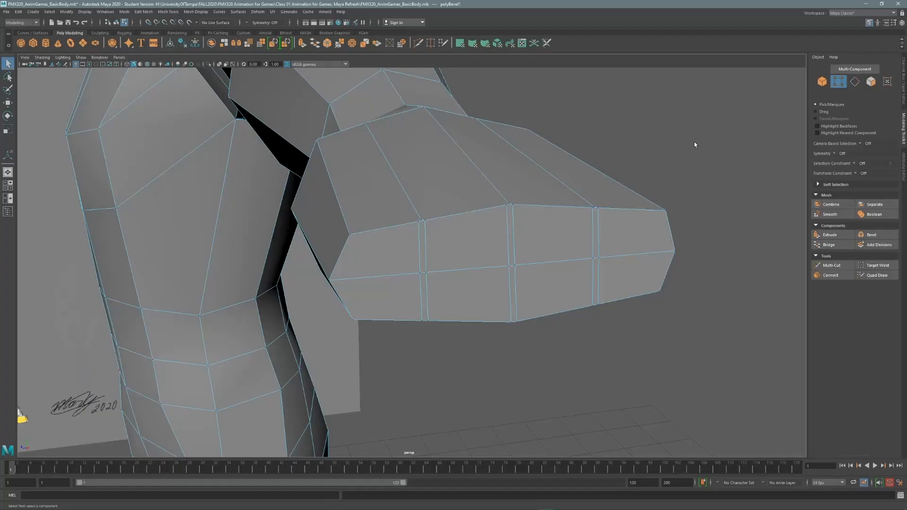
# Step: Target-weld the tips of the small bevel triangles to the matching palm-base vertices on the palm's top and underside
pyautogui.keyDown('alt'); pyautogui.moveTo(556, 159); pyautogui.dragTo(477, 203); pyautogui.keyUp('alt')
pyautogui.click(878, 265)
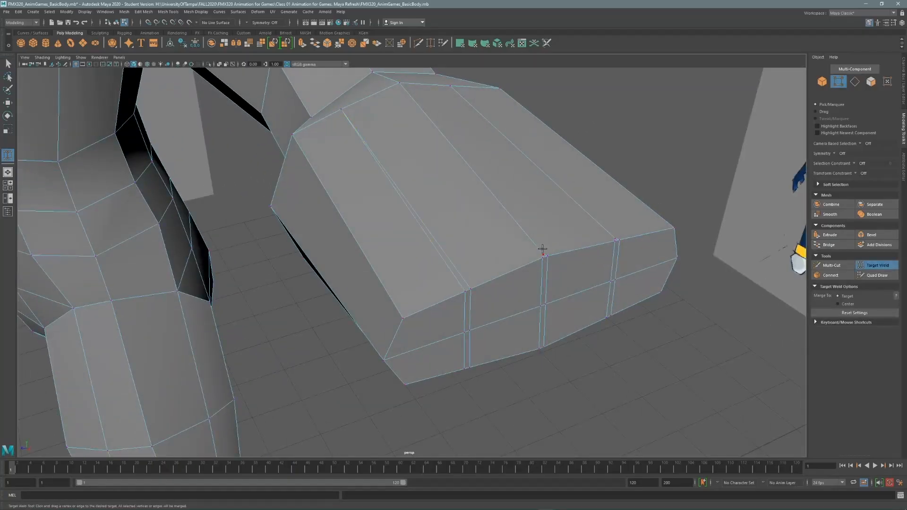
pyautogui.keyDown('alt'); pyautogui.moveTo(541, 251); pyautogui.dragTo(535, 329); pyautogui.keyUp('alt')
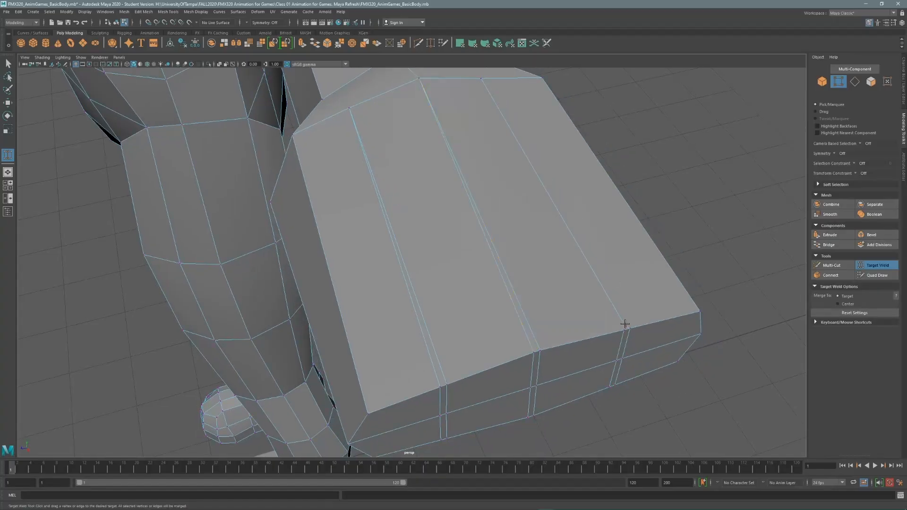
pyautogui.keyDown('alt'); pyautogui.moveTo(522, 154); pyautogui.dragTo(359, 169); pyautogui.keyUp('alt')
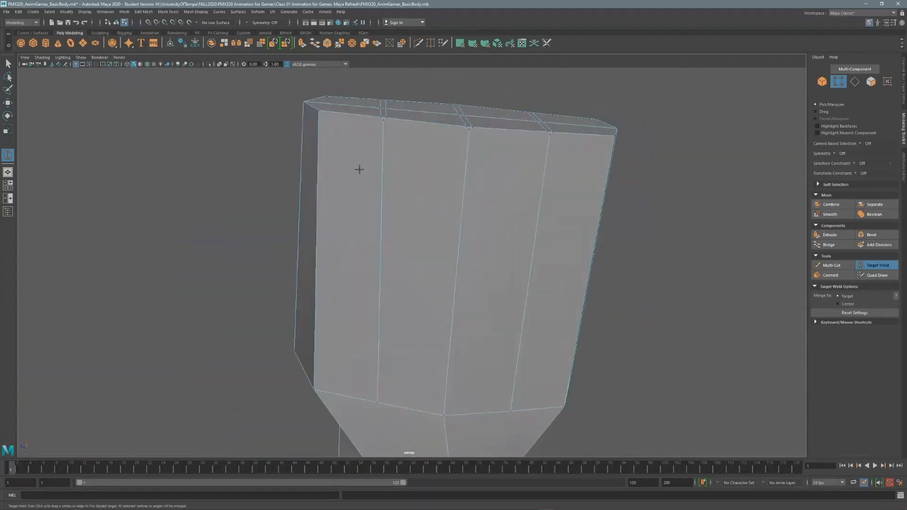
pyautogui.moveTo(375, 377); pyautogui.dragTo(377, 402)
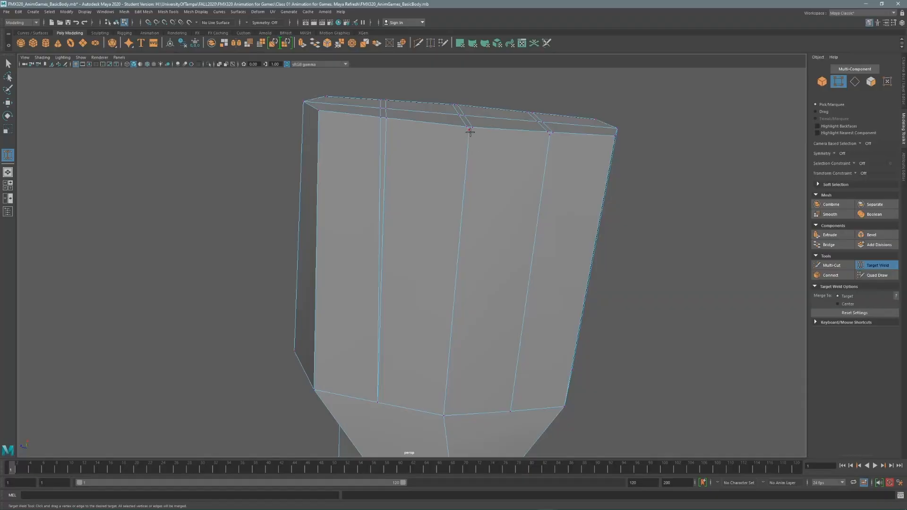
pyautogui.moveTo(470, 131); pyautogui.dragTo(444, 415)
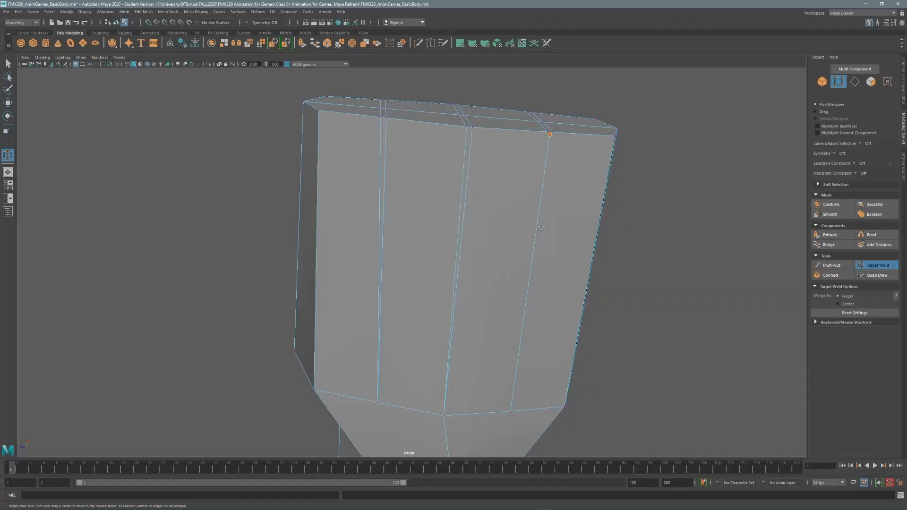
pyautogui.moveTo(541, 226); pyautogui.dragTo(510, 411)
pyautogui.keyDown('alt'); pyautogui.moveTo(494, 144); pyautogui.dragTo(485, 227); pyautogui.keyUp('alt')
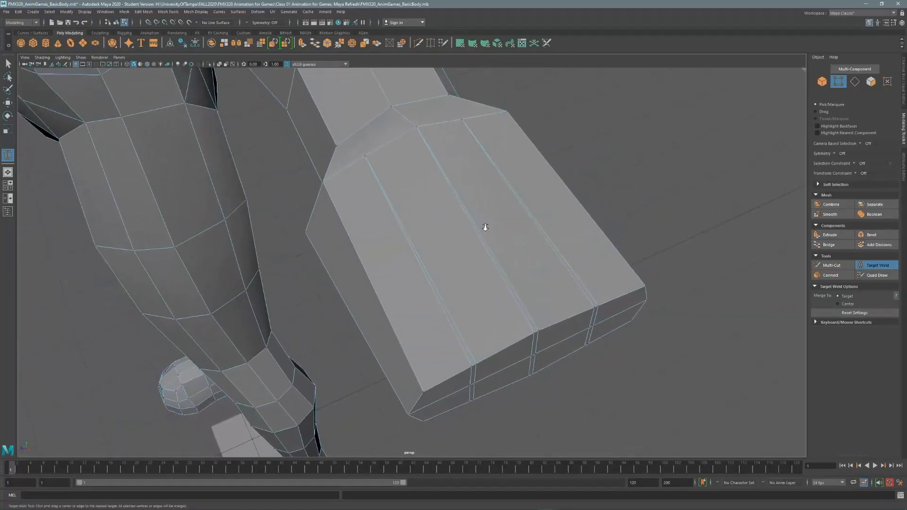
pyautogui.keyDown('alt'); pyautogui.moveTo(485, 227); pyautogui.dragTo(465, 227, button='right'); pyautogui.keyUp('alt')
# Step: Select the eight large end faces of the palm, leaving out the narrow gap faces, and bring the hand into the top view
pyautogui.click(871, 81)
pyautogui.keyDown('alt'); pyautogui.moveTo(478, 305); pyautogui.dragTo(467, 241); pyautogui.keyUp('alt')
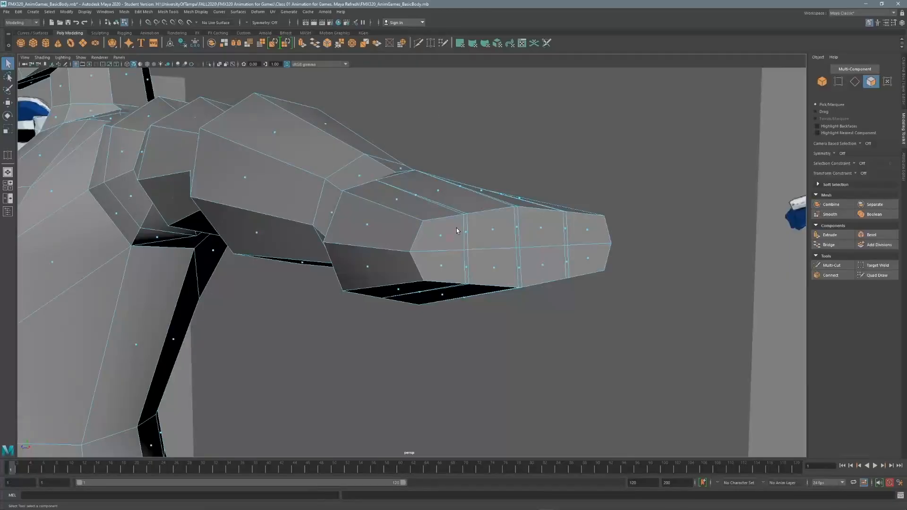
pyautogui.click(441, 237)
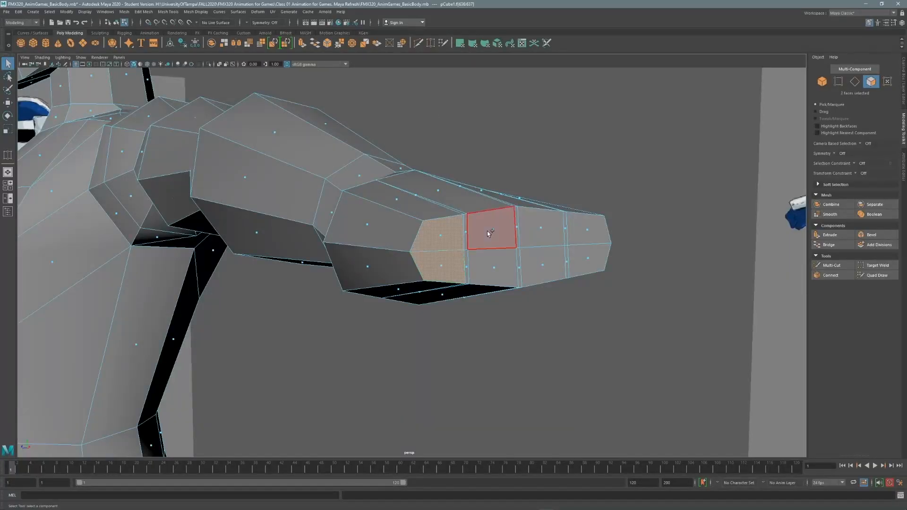
pyautogui.keyDown('shift'); pyautogui.click(544, 266); pyautogui.keyUp('shift')
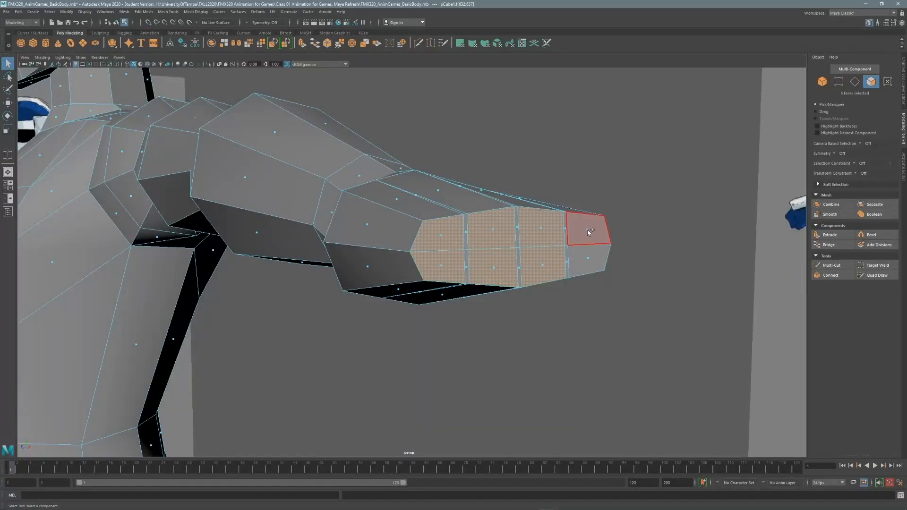
pyautogui.keyDown('shift'); pyautogui.click(589, 259); pyautogui.keyUp('shift')
pyautogui.press('space')
pyautogui.press('space')
pyautogui.scroll(-5, 487, 216)
pyautogui.keyDown('alt'); pyautogui.moveTo(488, 215); pyautogui.dragTo(389, 222, button='middle'); pyautogui.keyUp('alt')
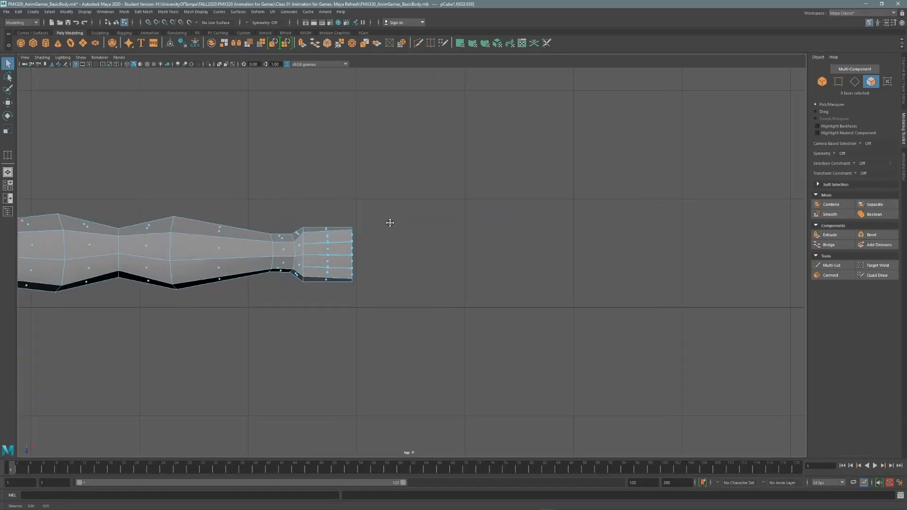
# Step: Extrude the eight selected palm-end faces outward with a Local Translate Z of 0.477 and 3 divisions to form the four fingers
pyautogui.keyDown('alt'); pyautogui.moveTo(389, 222); pyautogui.dragTo(652, 198, button='right'); pyautogui.keyUp('alt')
pyautogui.keyDown('alt'); pyautogui.moveTo(303, 237); pyautogui.dragTo(334, 240, button='middle'); pyautogui.keyUp('alt')
pyautogui.keyDown('alt'); pyautogui.moveTo(328, 230); pyautogui.dragTo(522, 217, button='right'); pyautogui.keyUp('alt')
pyautogui.keyDown('alt'); pyautogui.moveTo(336, 216); pyautogui.dragTo(374, 228, button='middle'); pyautogui.keyUp('alt')
pyautogui.keyDown('alt'); pyautogui.moveTo(204, 234); pyautogui.dragTo(381, 246, button='right'); pyautogui.keyUp('alt')
pyautogui.moveTo(381, 245); pyautogui.dragTo(517, 258)
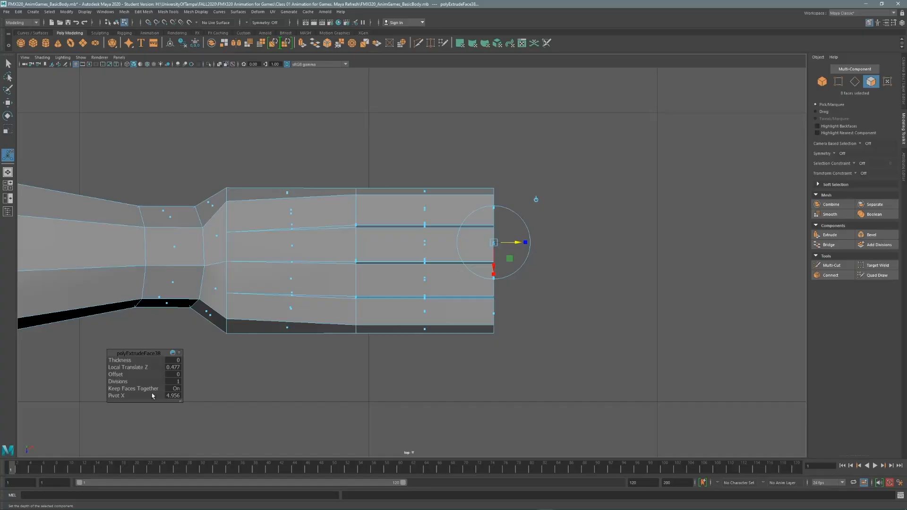
pyautogui.moveTo(125, 382); pyautogui.dragTo(128, 381)
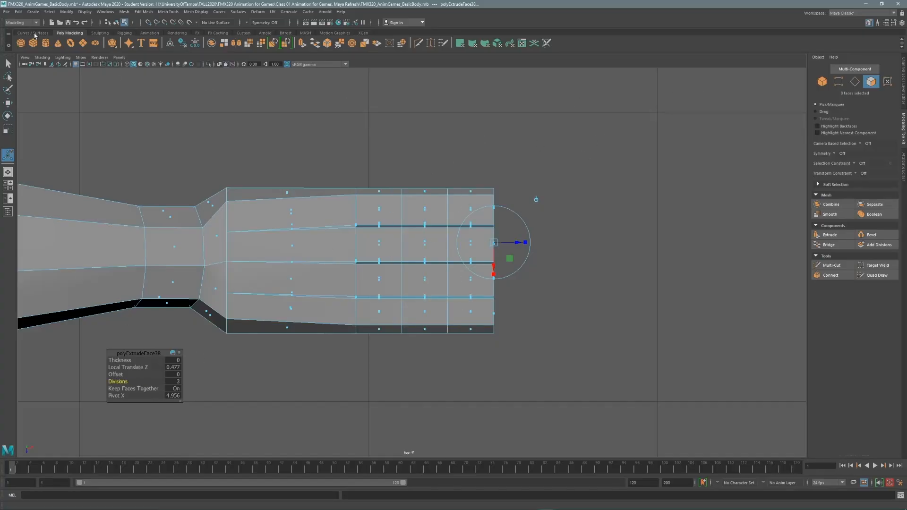
pyautogui.click(9, 65)
pyautogui.scroll(5, 464, 208)
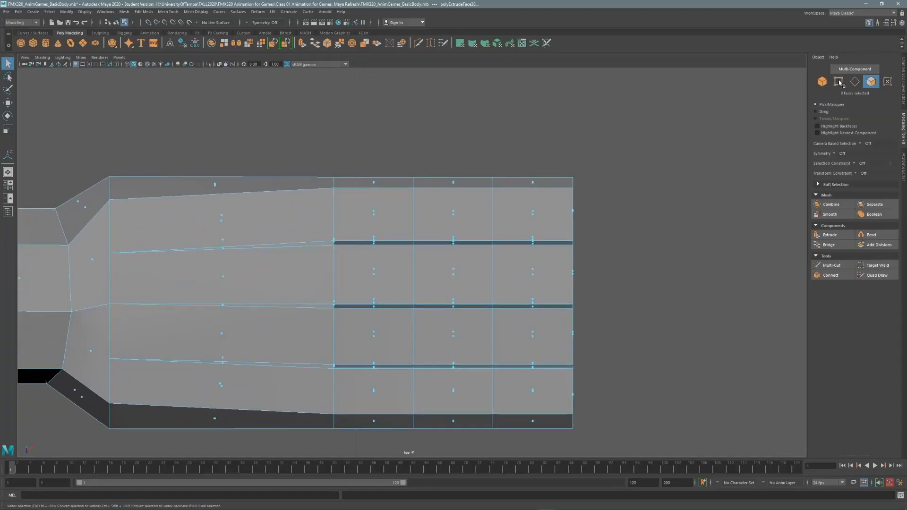
pyautogui.click(838, 82)
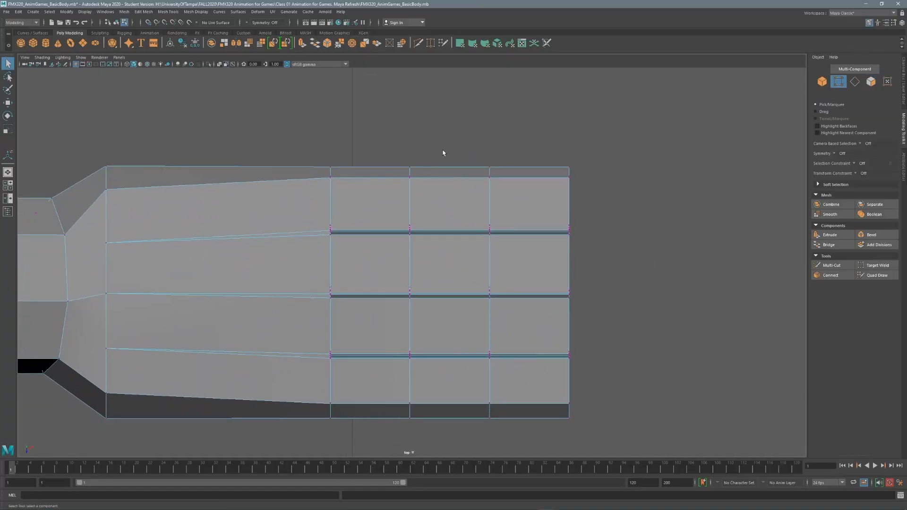
pyautogui.moveTo(420, 178); pyautogui.dragTo(421, 178)
pyautogui.keyDown('alt'); pyautogui.moveTo(426, 164); pyautogui.dragTo(510, 148, button='right'); pyautogui.keyUp('alt')
pyautogui.keyDown('alt'); pyautogui.moveTo(473, 178); pyautogui.dragTo(421, 151, button='middle'); pyautogui.keyUp('alt')
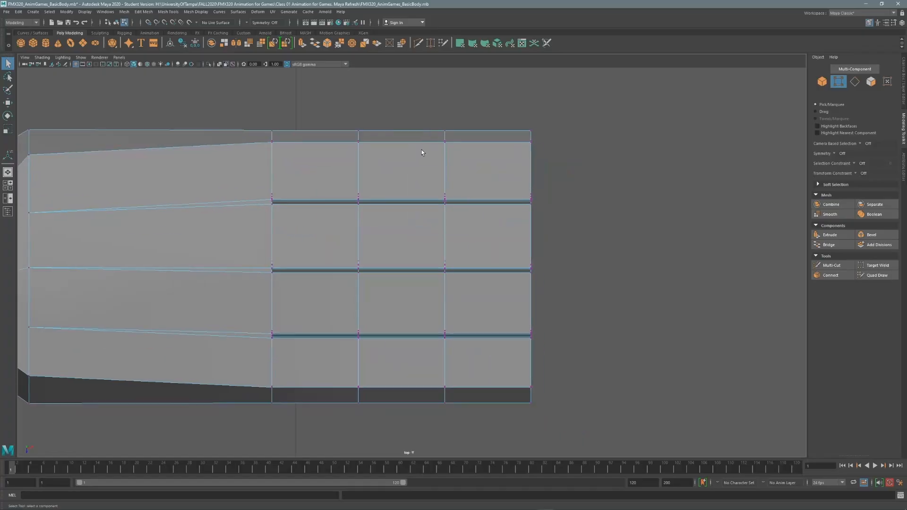
pyautogui.keyDown('alt'); pyautogui.moveTo(421, 152); pyautogui.dragTo(647, 121, button='right'); pyautogui.keyUp('alt')
pyautogui.keyDown('alt'); pyautogui.moveTo(580, 126); pyautogui.dragTo(626, 63, button='middle'); pyautogui.keyUp('alt')
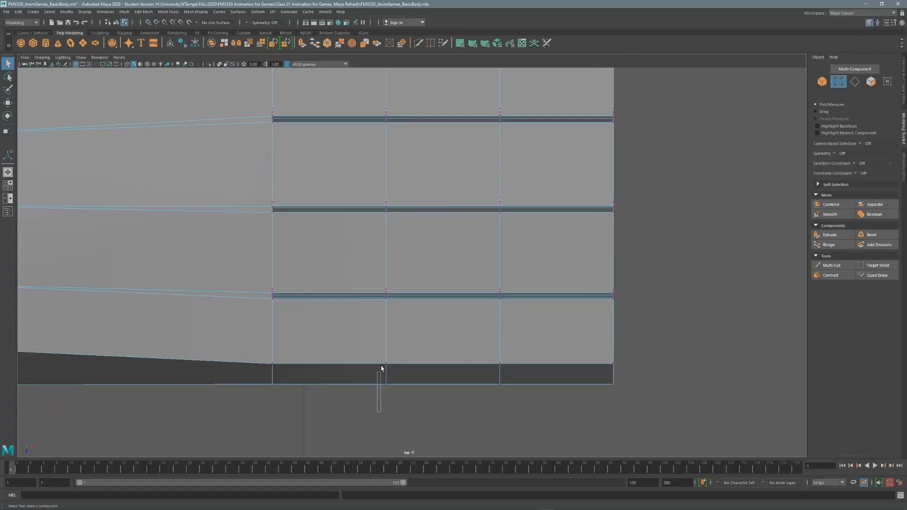
pyautogui.moveTo(395, 296); pyautogui.dragTo(395, 296)
pyautogui.keyDown('alt'); pyautogui.moveTo(428, 276); pyautogui.dragTo(694, 231, button='right'); pyautogui.keyUp('alt')
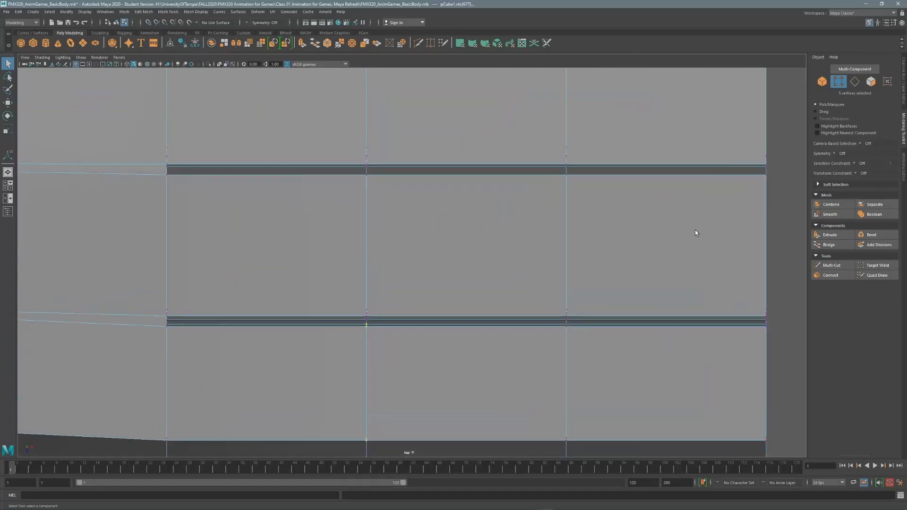
pyautogui.keyDown('alt'); pyautogui.moveTo(661, 327); pyautogui.dragTo(648, 222, button='middle'); pyautogui.keyUp('alt')
# Step: Select the edge loops around each finger's first joint past the palm and scale them slightly narrower with Component axis orientation
pyautogui.press('space')
pyautogui.press('space')
pyautogui.keyDown('alt'); pyautogui.moveTo(651, 203); pyautogui.dragTo(728, 189); pyautogui.keyUp('alt')
pyautogui.click(854, 82)
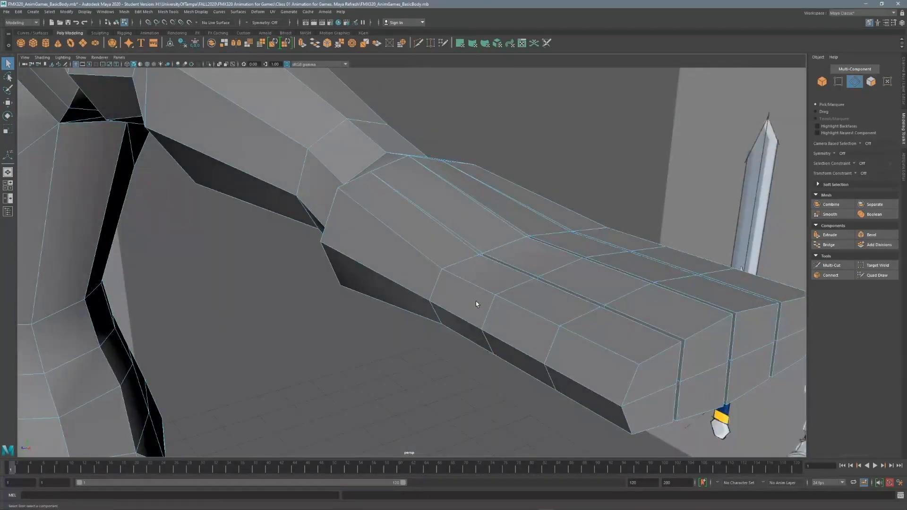
pyautogui.keyDown('shift'); pyautogui.doubleClick(652, 248); pyautogui.keyUp('shift')
pyautogui.keyDown('alt'); pyautogui.moveTo(618, 217); pyautogui.dragTo(596, 246); pyautogui.keyUp('alt')
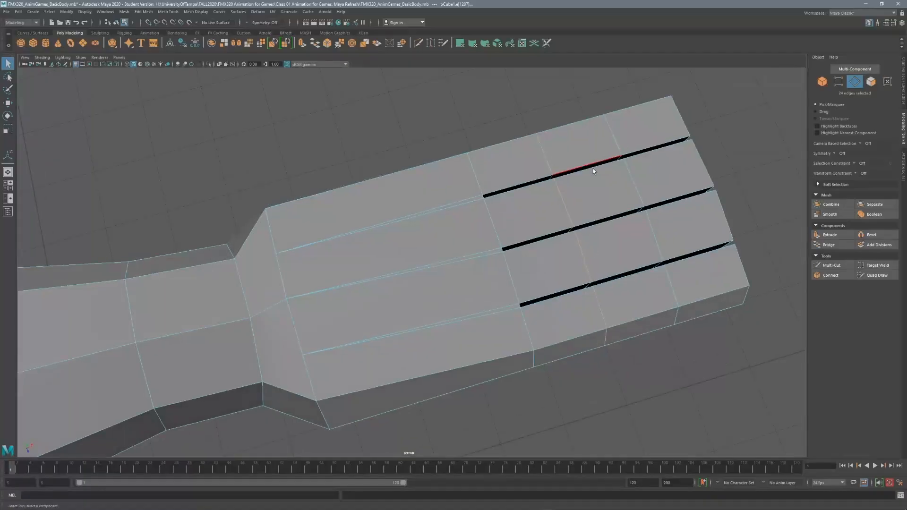
pyautogui.keyDown('alt'); pyautogui.moveTo(594, 168); pyautogui.dragTo(466, 220); pyautogui.keyUp('alt')
pyautogui.click(8, 129)
pyautogui.doubleClick(7, 129)
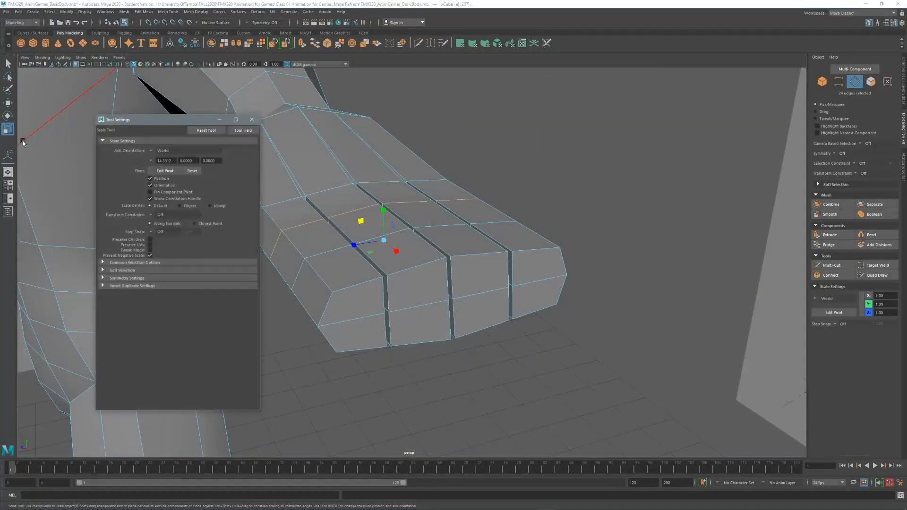
pyautogui.click(167, 151)
pyautogui.click(170, 168)
pyautogui.moveTo(407, 240); pyautogui.dragTo(420, 259)
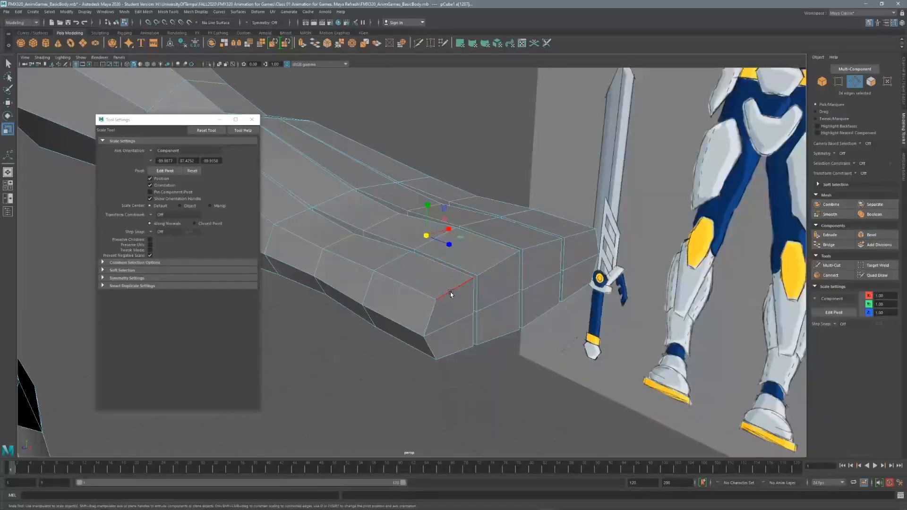
# Step: Select the outer border edges around all four fingertips and scale them down so that each finger tapers separately
pyautogui.click(472, 305)
pyautogui.doubleClick(432, 350)
pyautogui.keyDown('shift'); pyautogui.click(520, 274); pyautogui.keyUp('shift')
pyautogui.keyDown('shift'); pyautogui.click(525, 276); pyautogui.keyUp('shift')
pyautogui.keyDown('alt'); pyautogui.moveTo(528, 276); pyautogui.dragTo(472, 260); pyautogui.keyUp('alt')
pyautogui.keyDown('shift'); pyautogui.click(459, 295); pyautogui.keyUp('shift')
pyautogui.keyDown('shift'); pyautogui.click(505, 311); pyautogui.keyUp('shift')
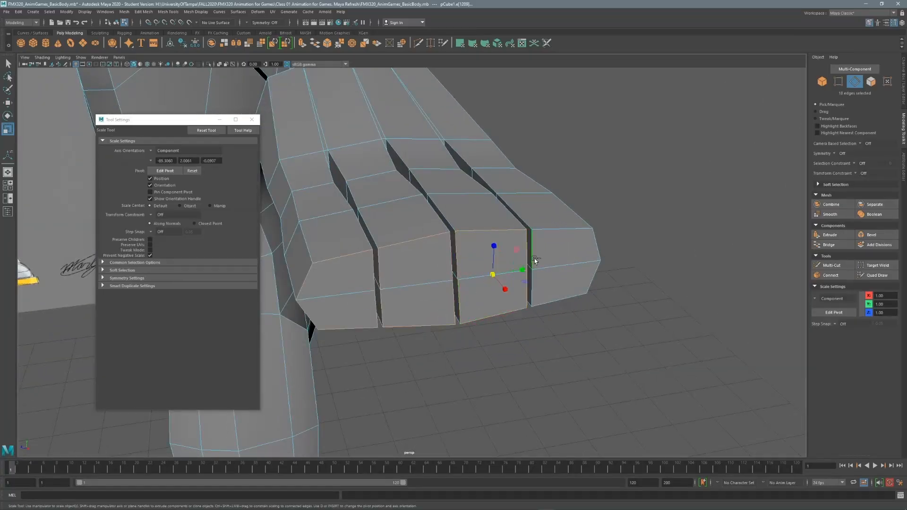
pyautogui.keyDown('alt'); pyautogui.moveTo(533, 216); pyautogui.dragTo(409, 219); pyautogui.keyUp('alt')
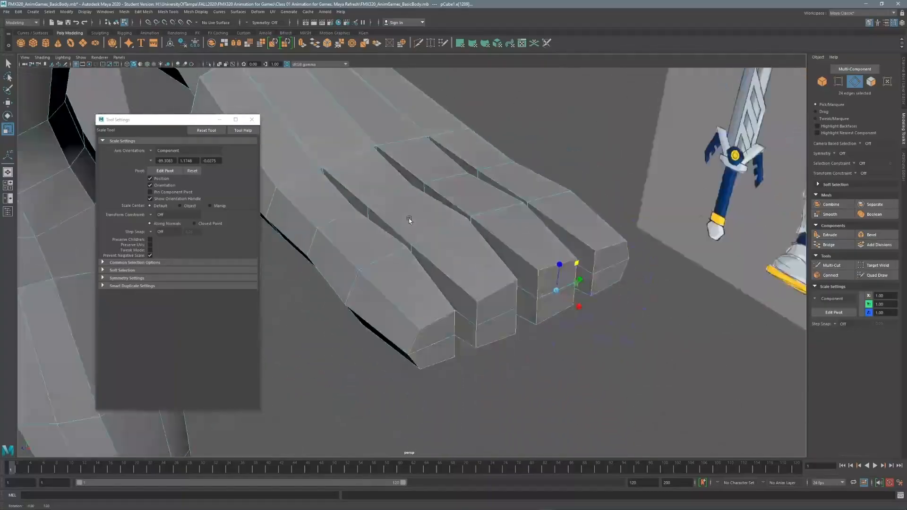
# Step: Select the edge loops around each finger's outer joint and scale them down slightly
pyautogui.click(378, 251)
pyautogui.doubleClick(378, 250)
pyautogui.keyDown('shift'); pyautogui.doubleClick(438, 222); pyautogui.keyUp('shift')
pyautogui.keyDown('shift'); pyautogui.doubleClick(497, 203); pyautogui.keyUp('shift')
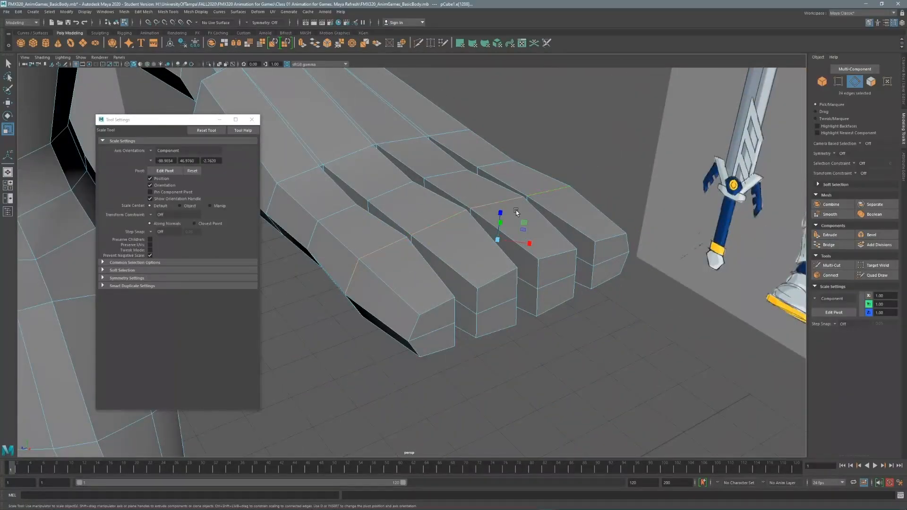
pyautogui.keyDown('alt'); pyautogui.moveTo(516, 211); pyautogui.dragTo(497, 204); pyautogui.keyUp('alt')
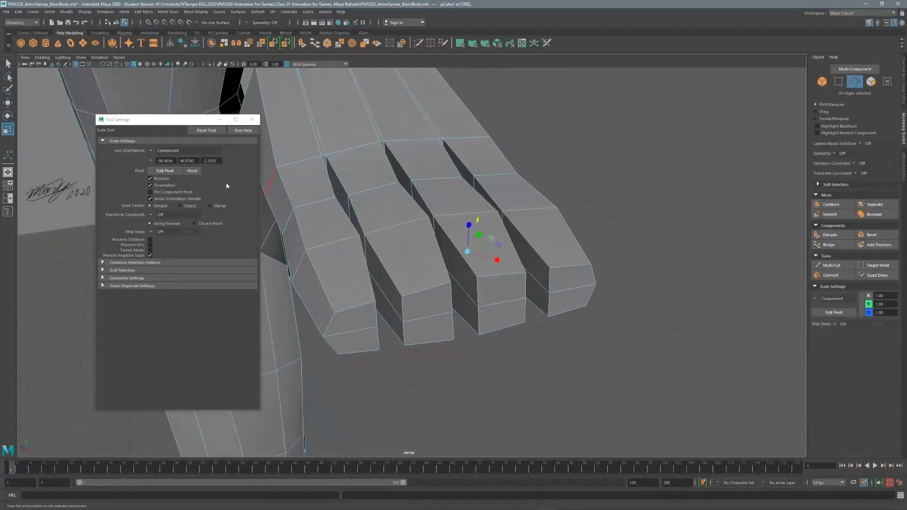
pyautogui.moveTo(467, 251); pyautogui.dragTo(463, 255)
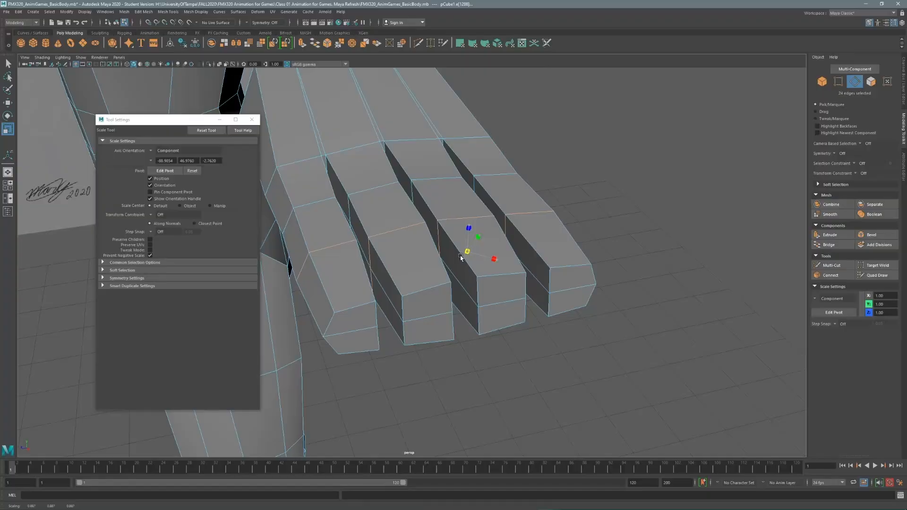
pyautogui.moveTo(461, 257); pyautogui.dragTo(464, 254)
pyautogui.keyDown('alt'); pyautogui.moveTo(447, 203); pyautogui.dragTo(473, 202); pyautogui.keyUp('alt')
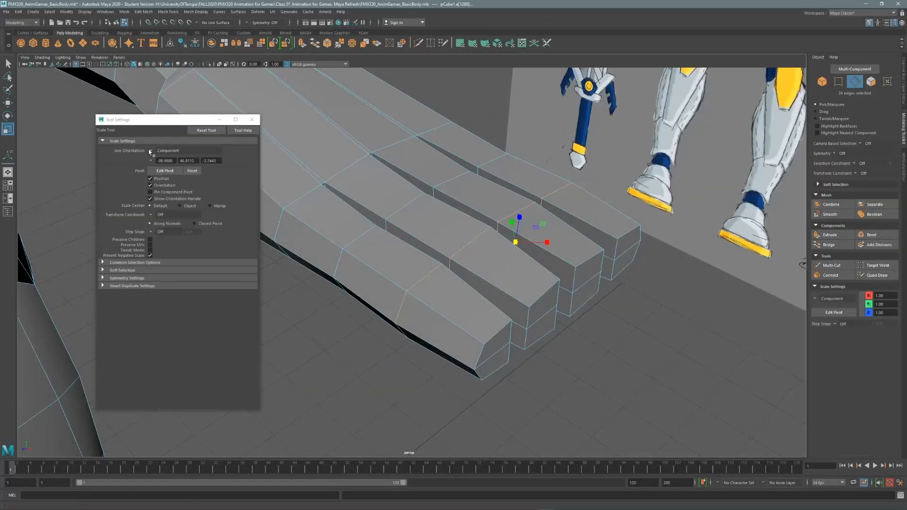
# Step: Set the Scale tool's axis orientation back to World and close its settings
pyautogui.click(150, 150)
pyautogui.click(165, 160)
pyautogui.click(251, 119)
# Step: Select the upper and lower edges of the four fingertips and move them back along X to make the finger ends pointed
pyautogui.scroll(-2, 402, 195)
pyautogui.keyDown('alt'); pyautogui.moveTo(402, 194); pyautogui.dragTo(352, 191, button='middle'); pyautogui.keyUp('alt')
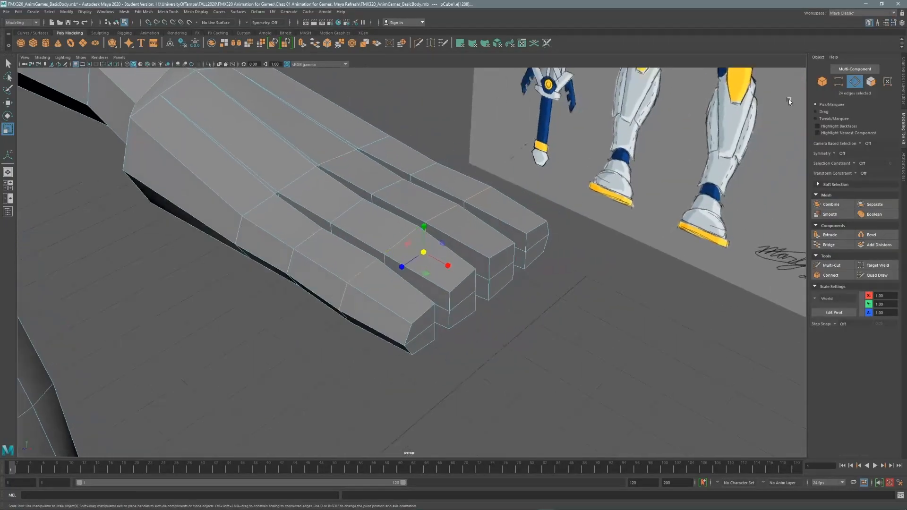
pyautogui.press('q')
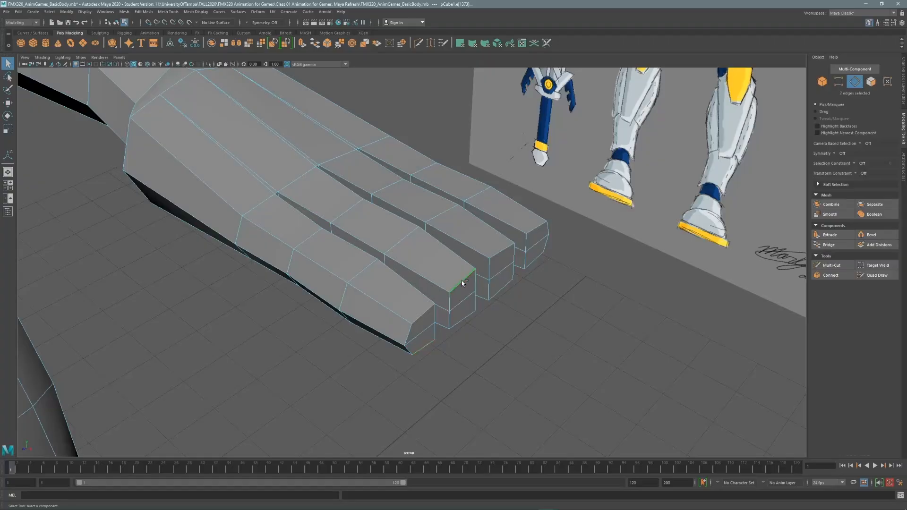
pyautogui.keyDown('shift'); pyautogui.click(535, 260); pyautogui.keyUp('shift')
pyautogui.press('w')
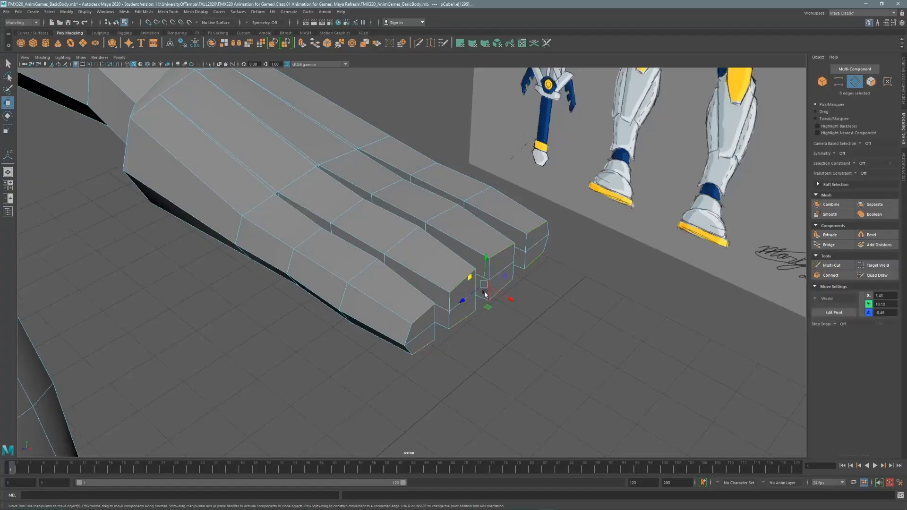
pyautogui.moveTo(510, 300); pyautogui.dragTo(492, 291)
# Step: Select the four underside edges at the fingers' first joint past the palm and raise them along Y
pyautogui.keyDown('alt'); pyautogui.moveTo(493, 291); pyautogui.dragTo(550, 195); pyautogui.keyUp('alt')
pyautogui.keyDown('alt'); pyautogui.moveTo(389, 191); pyautogui.dragTo(407, 179); pyautogui.keyUp('alt')
pyautogui.keyDown('shift'); pyautogui.click(421, 236); pyautogui.keyUp('shift')
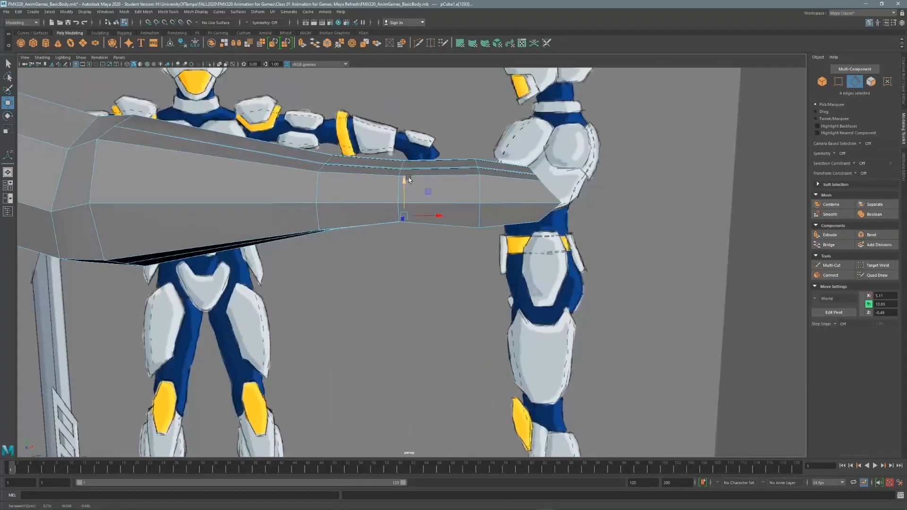
pyautogui.keyDown('alt'); pyautogui.moveTo(445, 140); pyautogui.dragTo(413, 191); pyautogui.keyUp('alt')
# Step: In the top view, move the front-most finger's upper joint and tip vertices along Z, away from the neighbouring finger
pyautogui.press('space')
pyautogui.press('space')
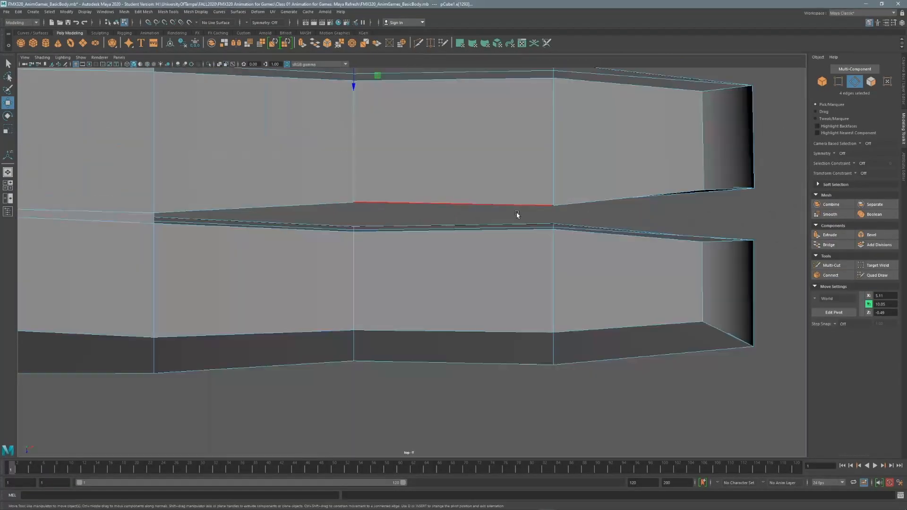
pyautogui.press('F9')
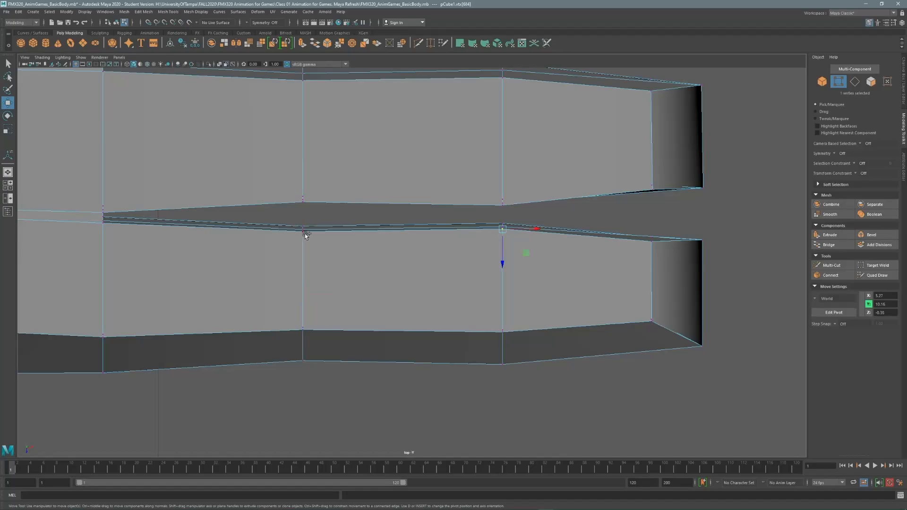
pyautogui.keyDown('shift'); pyautogui.click(303, 230); pyautogui.keyUp('shift')
pyautogui.moveTo(402, 255); pyautogui.dragTo(402, 266)
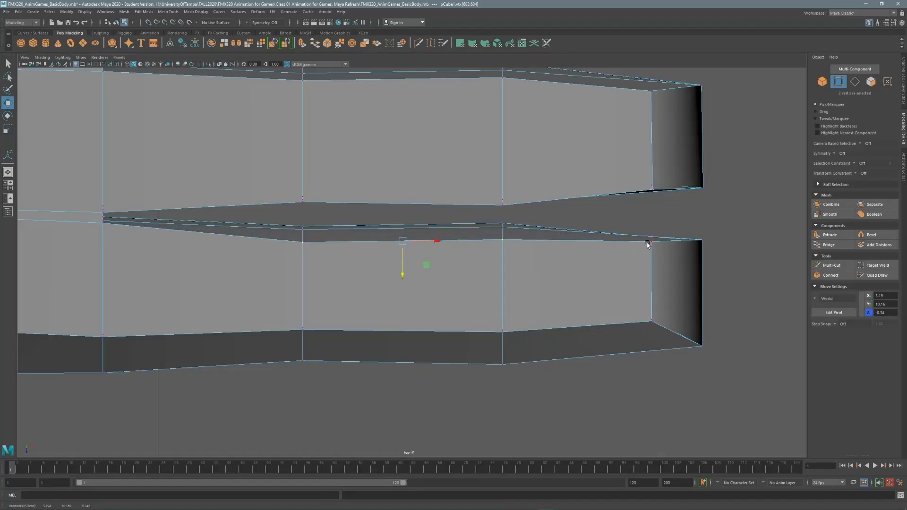
pyautogui.click(647, 245)
pyautogui.moveTo(651, 275); pyautogui.dragTo(650, 293)
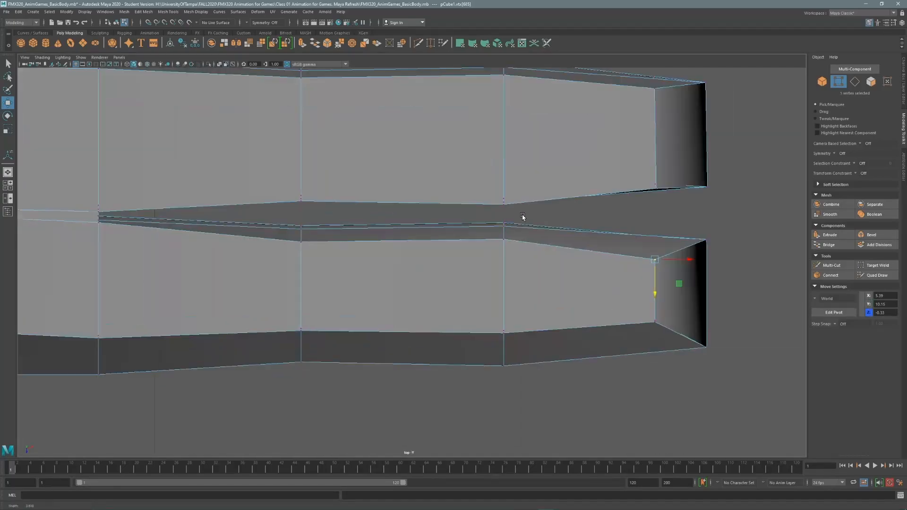
# Step: Shift the front-most finger's upper knuckle vertex along Z away from the gap and fine-tune its two joint vertices to match
pyautogui.scroll(-2, 407, 231)
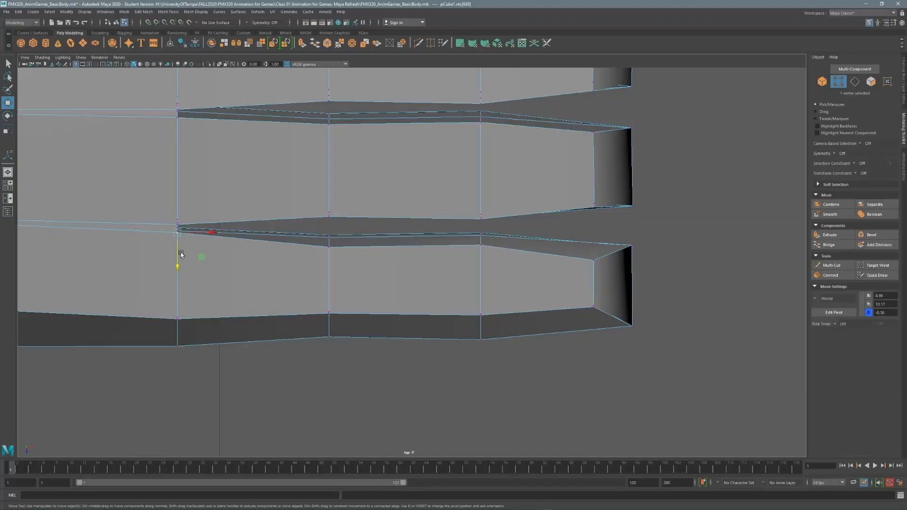
pyautogui.moveTo(181, 255); pyautogui.dragTo(178, 279)
pyautogui.click(329, 247)
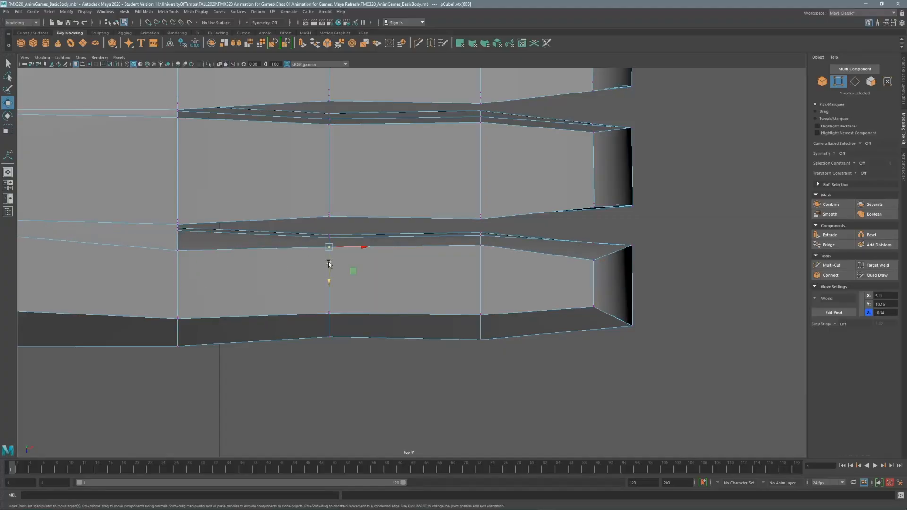
pyautogui.moveTo(329, 263); pyautogui.dragTo(329, 270)
pyautogui.click(480, 245)
pyautogui.moveTo(480, 265); pyautogui.dragTo(480, 267)
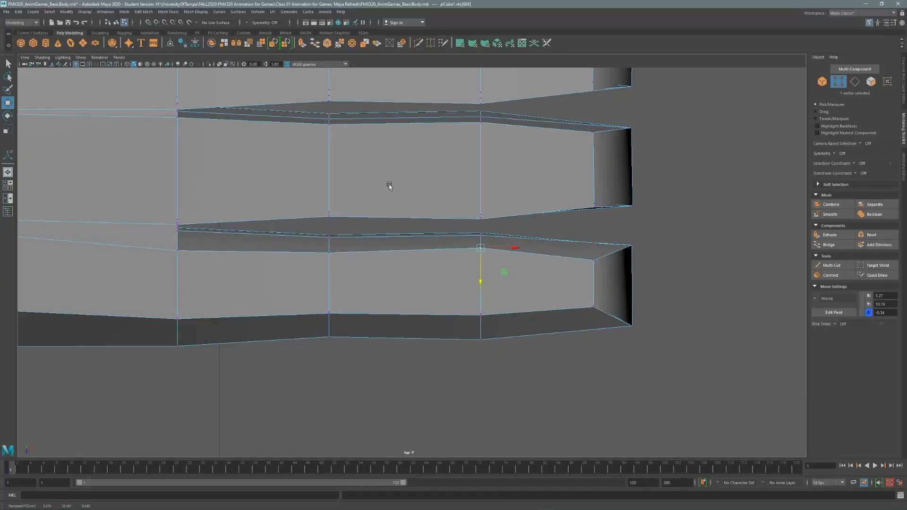
# Step: Move the second finger's upper vertices beside the third finger along Z to bevel that side, adjusting the outer joint vertex separately
pyautogui.click(590, 132)
pyautogui.press('space')
pyautogui.press('space')
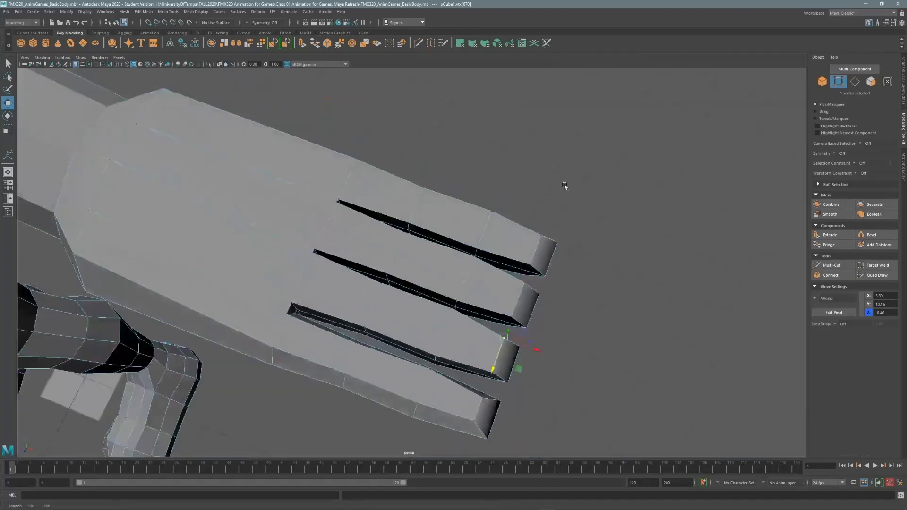
pyautogui.moveTo(565, 187)
pyautogui.keyDown('alt'); pyautogui.mouseDown()
pyautogui.moveTo(589, 192)
pyautogui.moveTo(555, 146)
pyautogui.moveTo(563, 197)
pyautogui.mouseUp(); pyautogui.keyUp('alt')
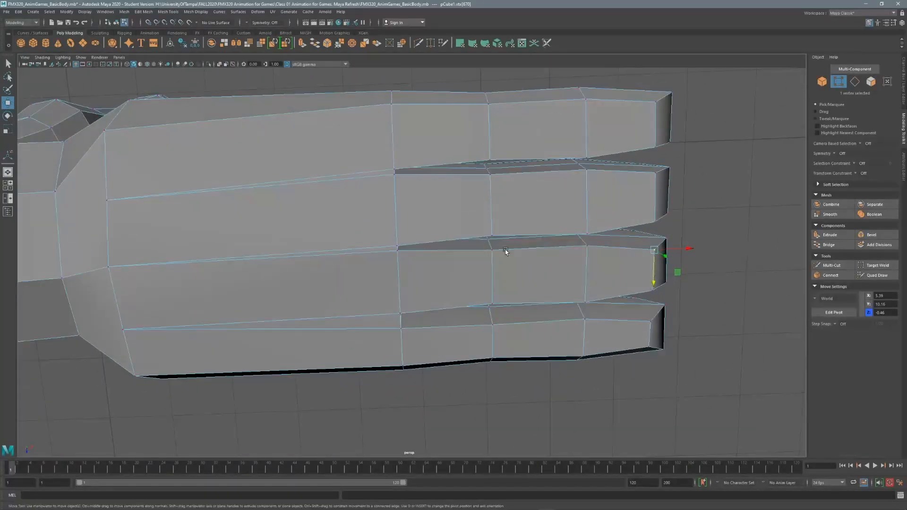
pyautogui.keyDown('alt'); pyautogui.moveTo(401, 257); pyautogui.dragTo(476, 247); pyautogui.keyUp('alt')
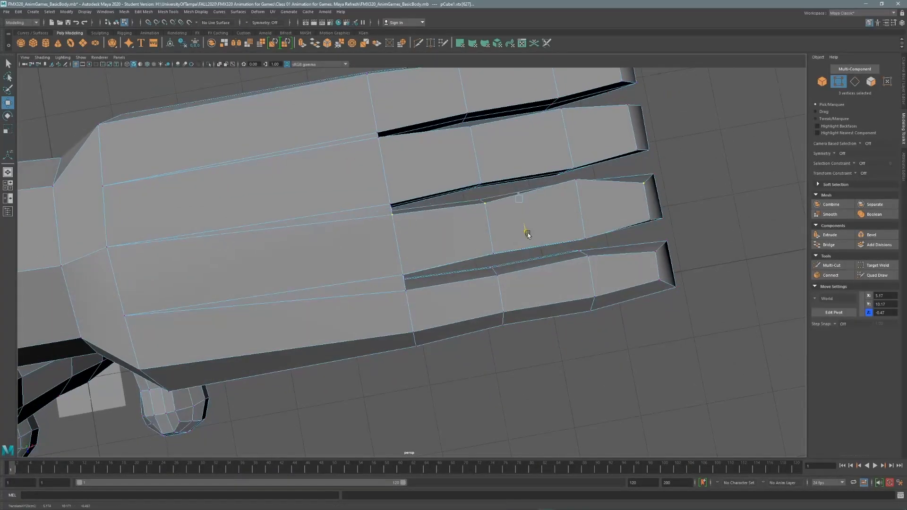
pyautogui.click(580, 184)
pyautogui.moveTo(580, 208); pyautogui.dragTo(584, 217)
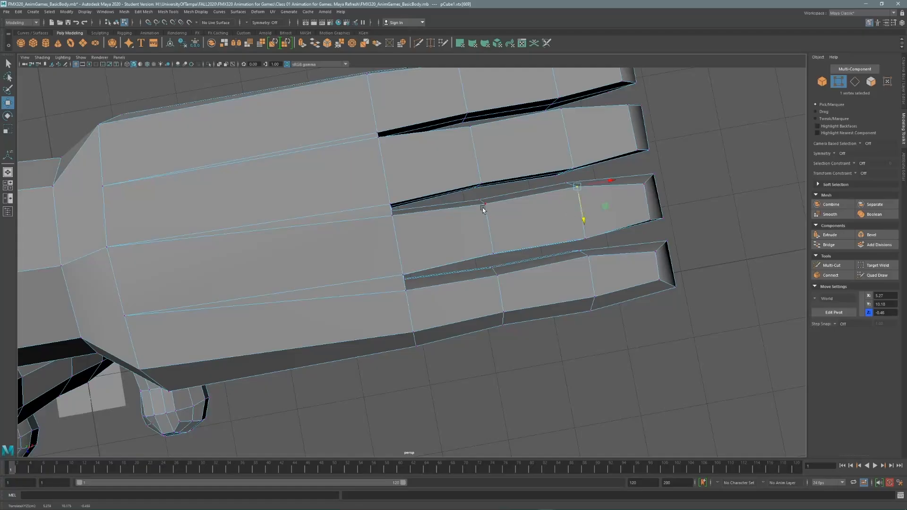
# Step: Select the second finger's four upper vertices beside the front-most finger and move them along Z to bevel that side
pyautogui.keyDown('alt'); pyautogui.moveTo(494, 255); pyautogui.dragTo(411, 220); pyautogui.keyUp('alt')
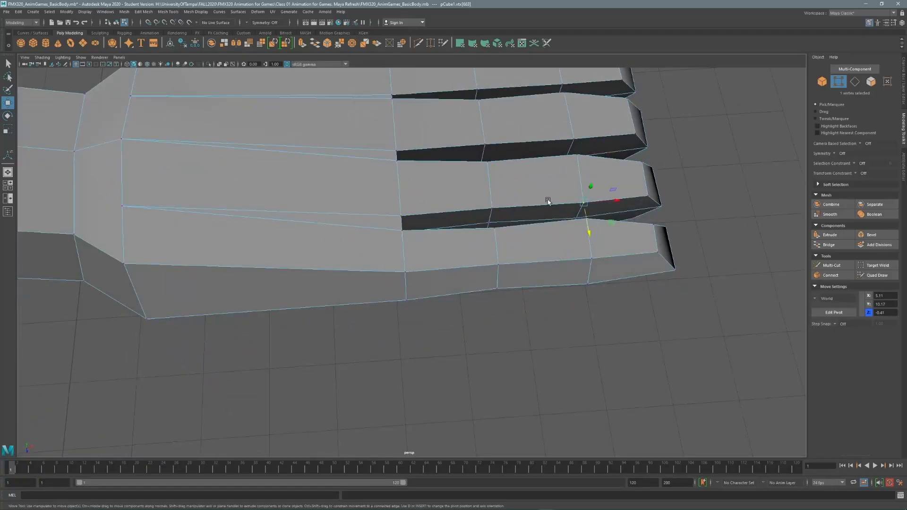
pyautogui.keyDown('alt'); pyautogui.moveTo(397, 209); pyautogui.dragTo(515, 163, button='right'); pyautogui.keyUp('alt')
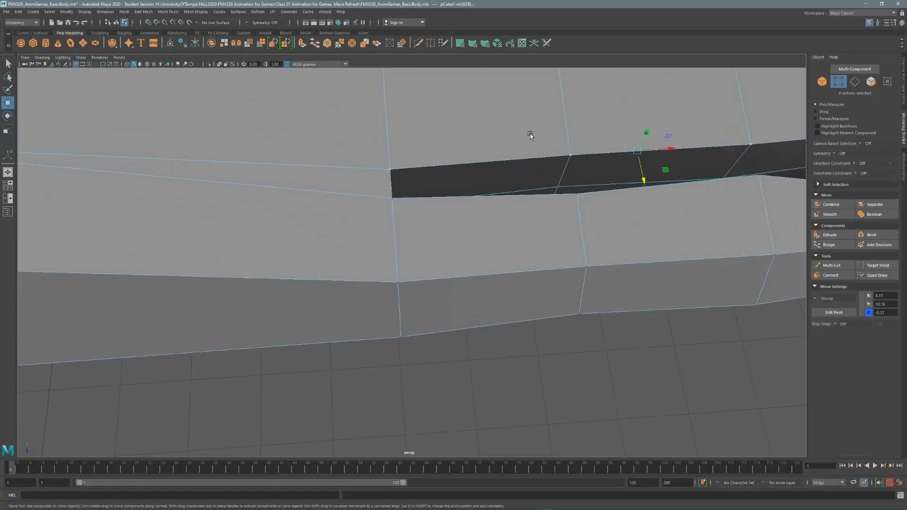
pyautogui.press('f')
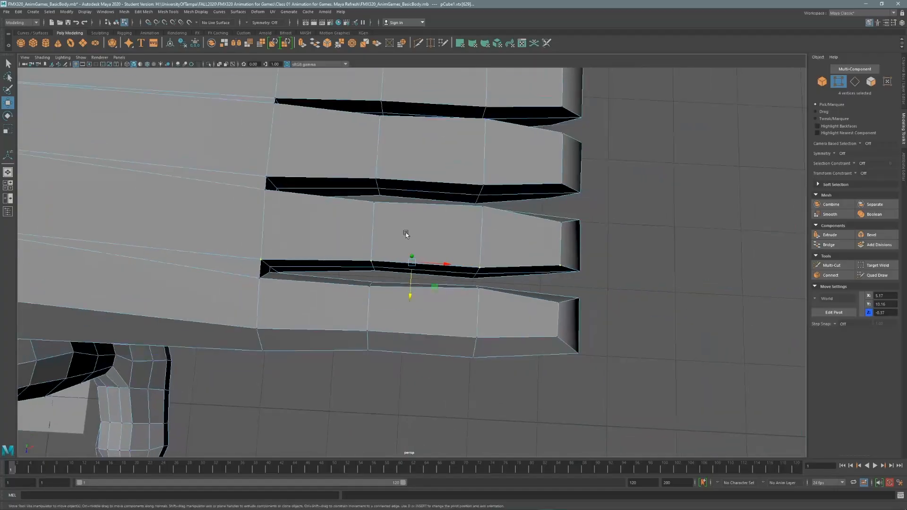
pyautogui.scroll(-2, 407, 233)
pyautogui.press('space')
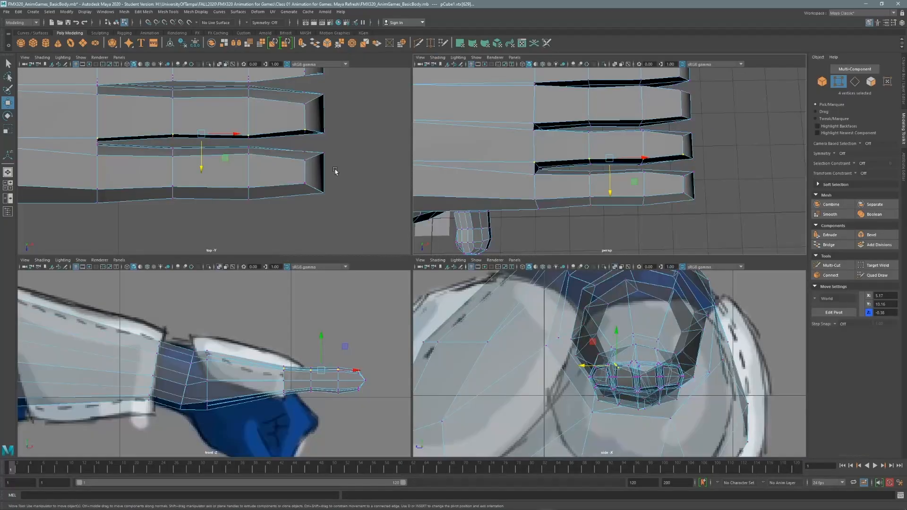
pyautogui.keyDown('alt'); pyautogui.moveTo(331, 119); pyautogui.dragTo(357, 175, button='middle'); pyautogui.keyUp('alt')
pyautogui.moveTo(228, 225); pyautogui.dragTo(229, 221)
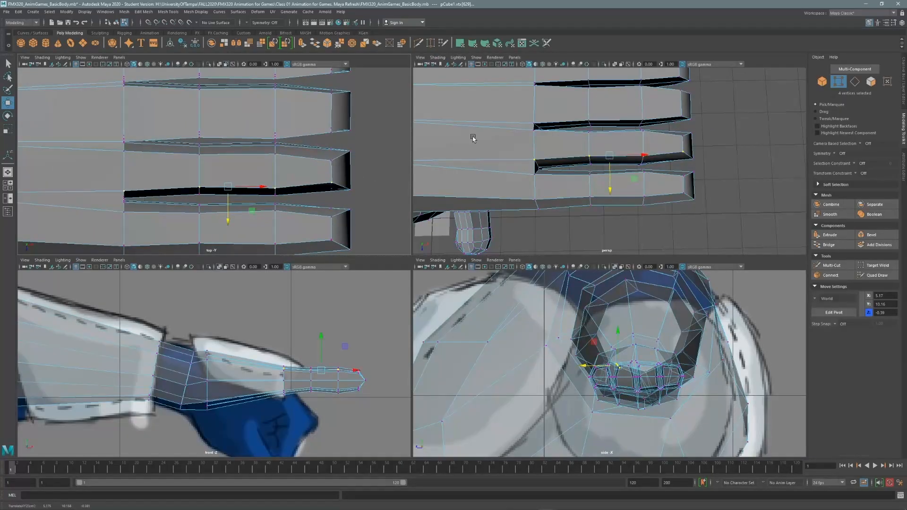
# Step: Select the third finger's four upper vertices beside the second finger and move them along Z, away from the gap
pyautogui.click(534, 125)
pyautogui.keyDown('shift'); pyautogui.click(590, 122); pyautogui.keyUp('shift')
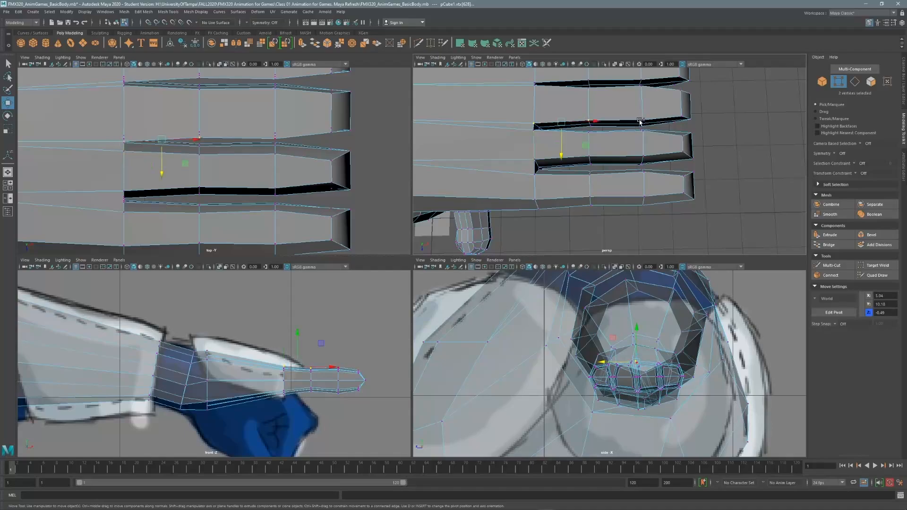
pyautogui.keyDown('shift'); pyautogui.click(642, 120); pyautogui.keyUp('shift')
pyautogui.keyDown('shift'); pyautogui.click(683, 115); pyautogui.keyUp('shift')
pyautogui.moveTo(226, 169); pyautogui.dragTo(227, 159)
# Step: Bevel the third finger's other side by moving its four upper vertices beside the rear-most finger along Z, away from the gap
pyautogui.click(125, 86)
pyautogui.keyDown('shift'); pyautogui.click(199, 89); pyautogui.keyUp('shift')
pyautogui.keyDown('shift'); pyautogui.click(275, 88); pyautogui.keyUp('shift')
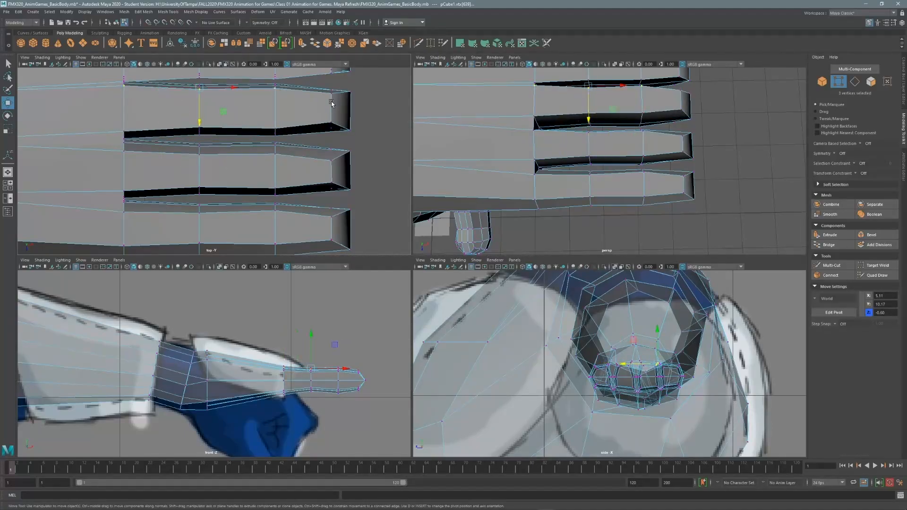
pyautogui.keyDown('shift'); pyautogui.click(332, 93); pyautogui.keyUp('shift')
pyautogui.moveTo(227, 126); pyautogui.dragTo(228, 132)
# Step: Select the rear-most finger's four upper vertices beside the third finger and move them along Z, away from the gap
pyautogui.keyDown('alt'); pyautogui.moveTo(237, 107); pyautogui.dragTo(241, 191, button='middle'); pyautogui.keyUp('alt')
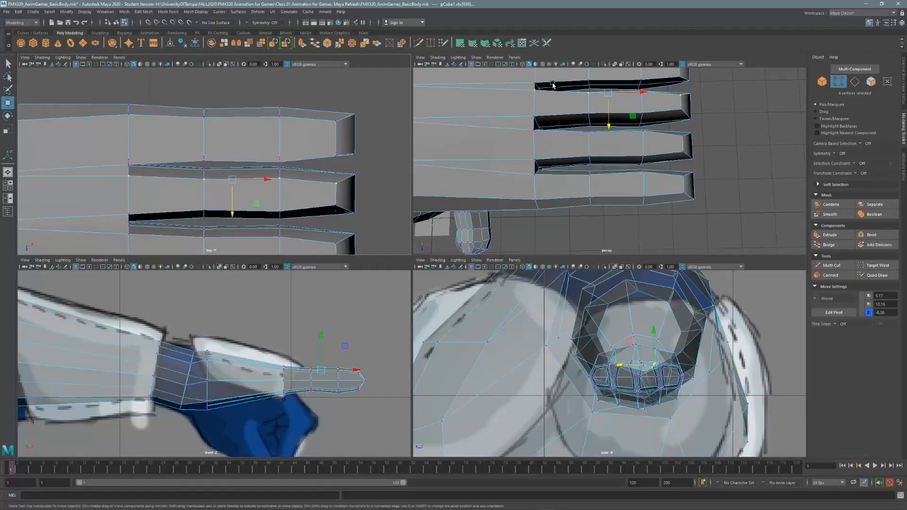
pyautogui.keyDown('alt'); pyautogui.moveTo(552, 84); pyautogui.dragTo(542, 115, button='middle'); pyautogui.keyUp('alt')
pyautogui.click(524, 116)
pyautogui.keyDown('shift'); pyautogui.click(578, 113); pyautogui.keyUp('shift')
pyautogui.keyDown('shift'); pyautogui.click(632, 111); pyautogui.keyUp('shift')
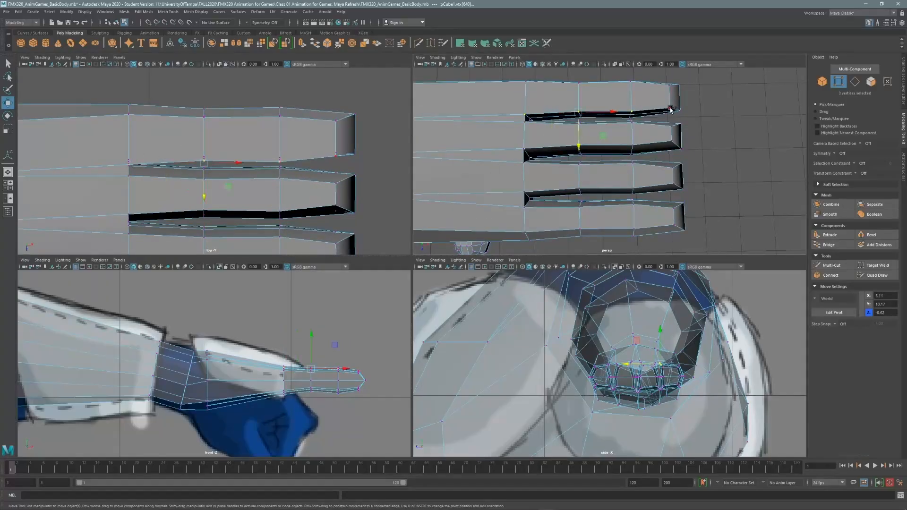
pyautogui.keyDown('shift'); pyautogui.click(671, 109); pyautogui.keyUp('shift')
pyautogui.moveTo(232, 196); pyautogui.dragTo(232, 183)
# Step: In the top view, lengthen the two middle fingers by scaling their vertices along X from a pivot at the first joint past the palm
pyautogui.keyDown('alt'); pyautogui.moveTo(343, 144); pyautogui.dragTo(191, 122, button='right'); pyautogui.keyUp('alt')
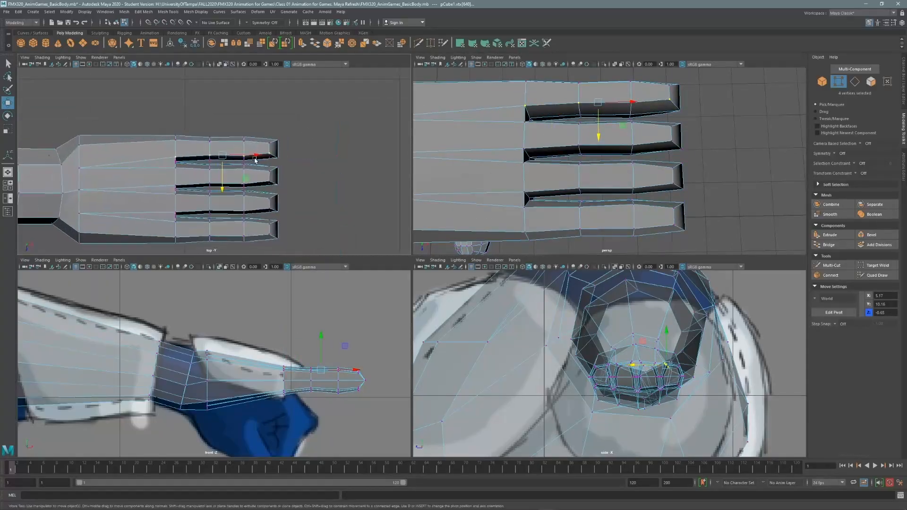
pyautogui.keyDown('alt'); pyautogui.moveTo(192, 123); pyautogui.dragTo(234, 99, button='middle'); pyautogui.keyUp('alt')
pyautogui.keyDown('alt'); pyautogui.moveTo(217, 193); pyautogui.dragTo(220, 192, button='middle'); pyautogui.keyUp('alt')
pyautogui.press('space')
pyautogui.keyDown('alt'); pyautogui.moveTo(590, 225); pyautogui.dragTo(538, 214, button='middle'); pyautogui.keyUp('alt')
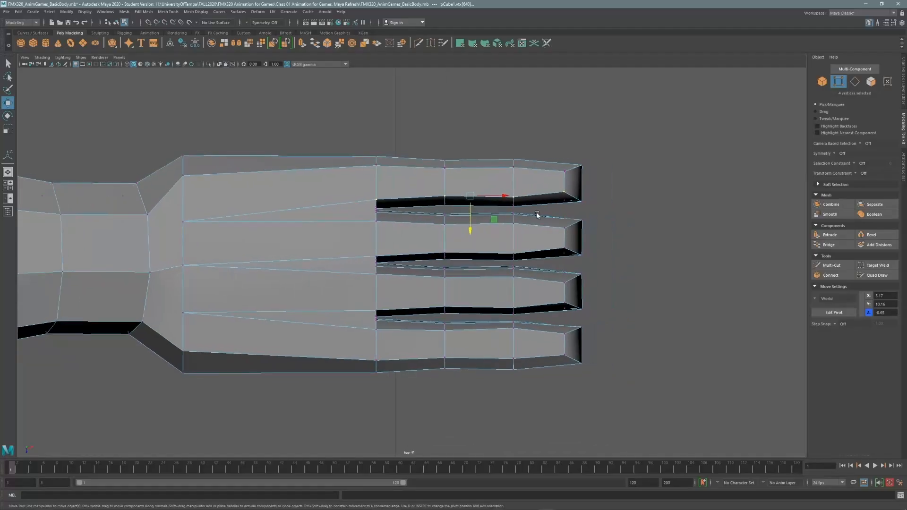
pyautogui.press('q')
pyautogui.moveTo(482, 255); pyautogui.dragTo(478, 319)
pyautogui.press('w')
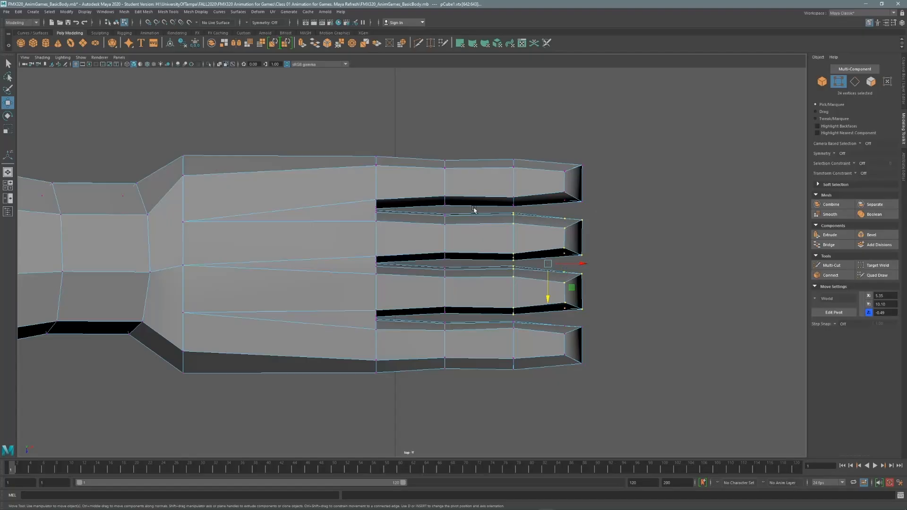
pyautogui.moveTo(553, 300); pyautogui.dragTo(606, 320)
pyautogui.press('d')
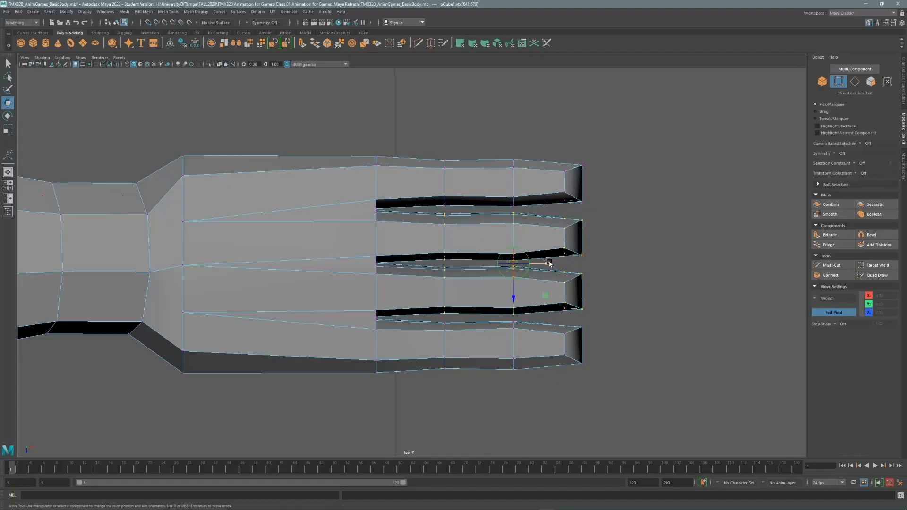
pyautogui.moveTo(549, 264); pyautogui.dragTo(485, 264)
pyautogui.press('d')
pyautogui.press('r')
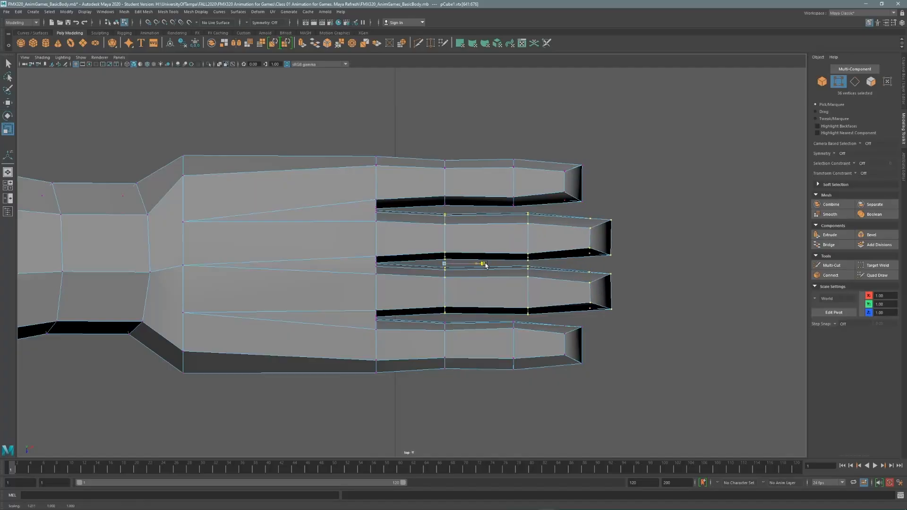
pyautogui.moveTo(485, 264); pyautogui.dragTo(489, 265)
pyautogui.hotkey('ctrl', 'z')
pyautogui.hotkey('ctrl', 'z')
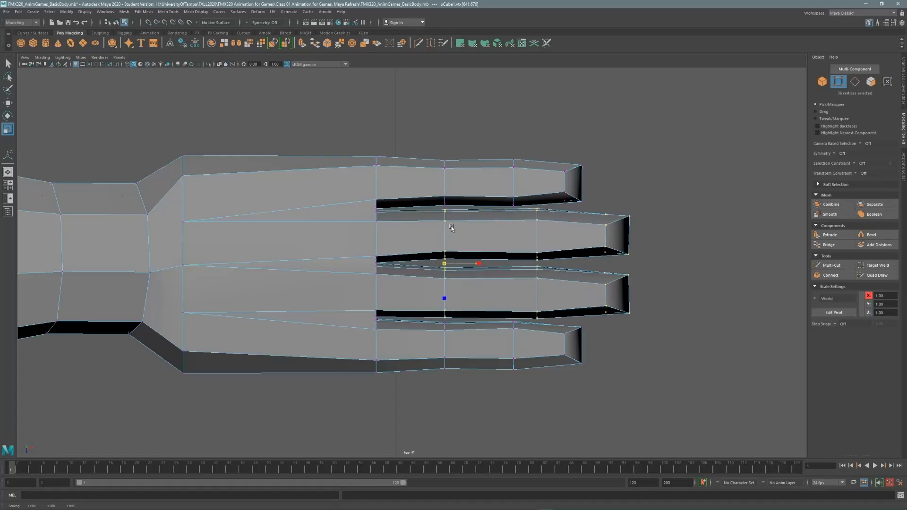
# Step: Shorten the third finger slightly by scaling its vertices along X from a pivot at its first joint past the palm
pyautogui.press('q')
pyautogui.moveTo(437, 264); pyautogui.dragTo(636, 212)
pyautogui.press('r')
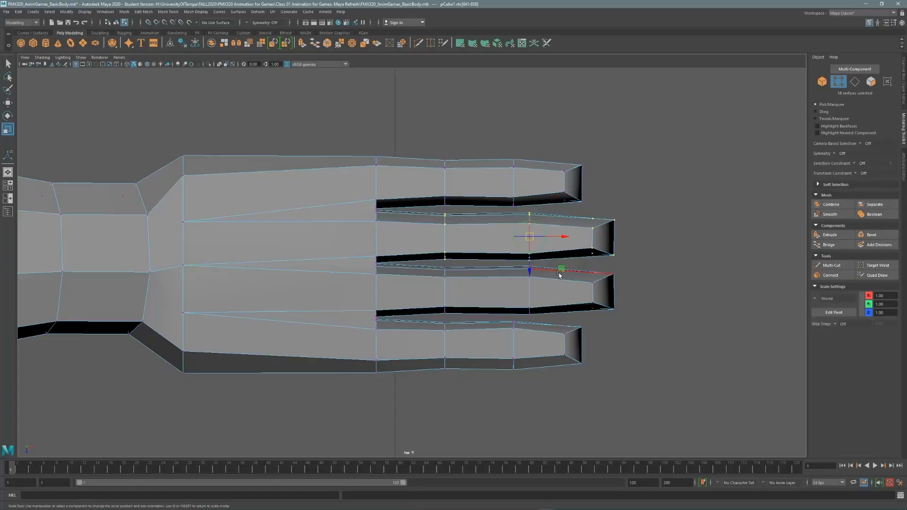
pyautogui.moveTo(564, 237); pyautogui.dragTo(477, 238)
pyautogui.press('d')
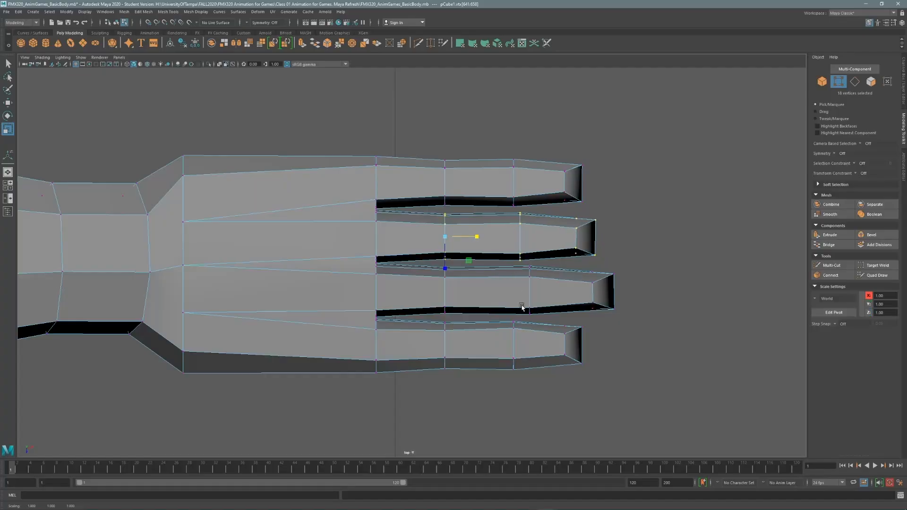
# Step: Shorten the two outer fingers together by scaling their joint and tip vertices along X from a pivot at the first joint
pyautogui.press('q')
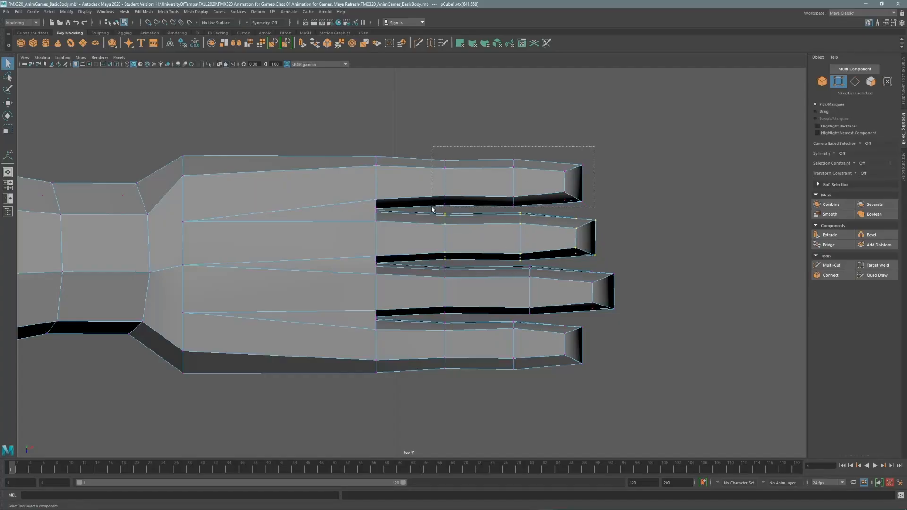
pyautogui.moveTo(433, 209); pyautogui.dragTo(433, 208)
pyautogui.keyDown('shift'); pyautogui.moveTo(587, 400); pyautogui.dragTo(431, 317); pyautogui.keyUp('shift')
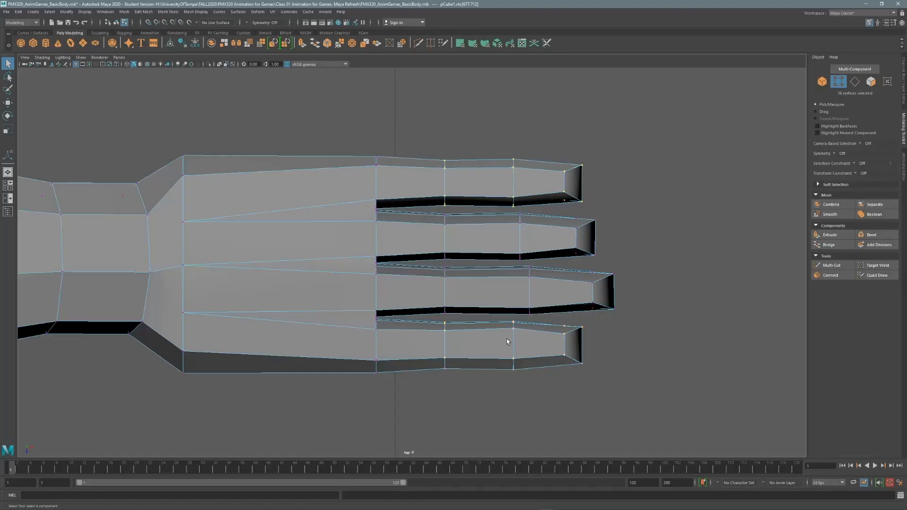
pyautogui.press('r')
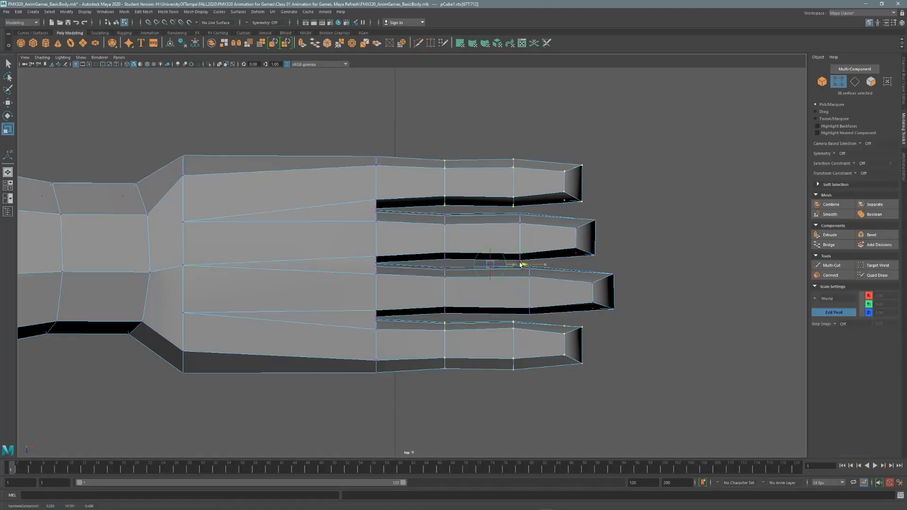
pyautogui.moveTo(480, 265); pyautogui.dragTo(475, 354)
# Step: Shorten the rear-most finger further by scaling its joint and tip vertices along X from its first joint
pyautogui.press('q')
pyautogui.moveTo(599, 127); pyautogui.dragTo(428, 214)
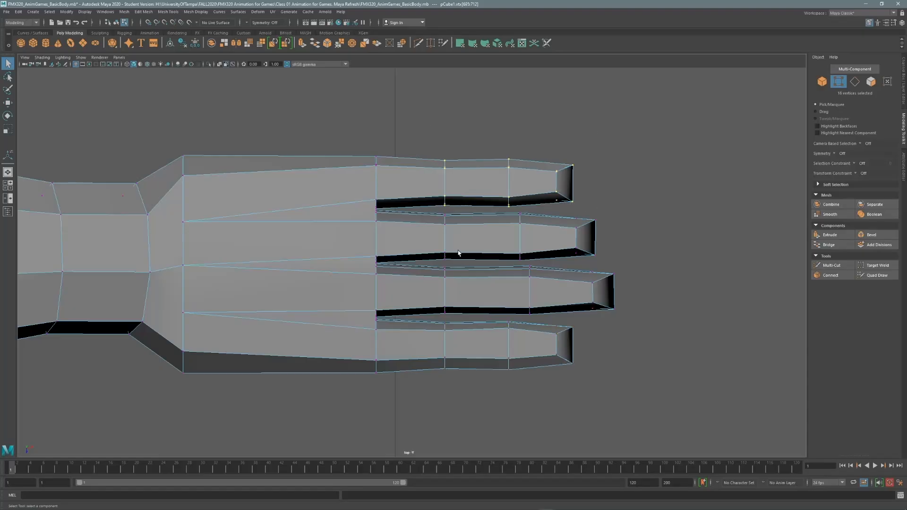
pyautogui.press('r')
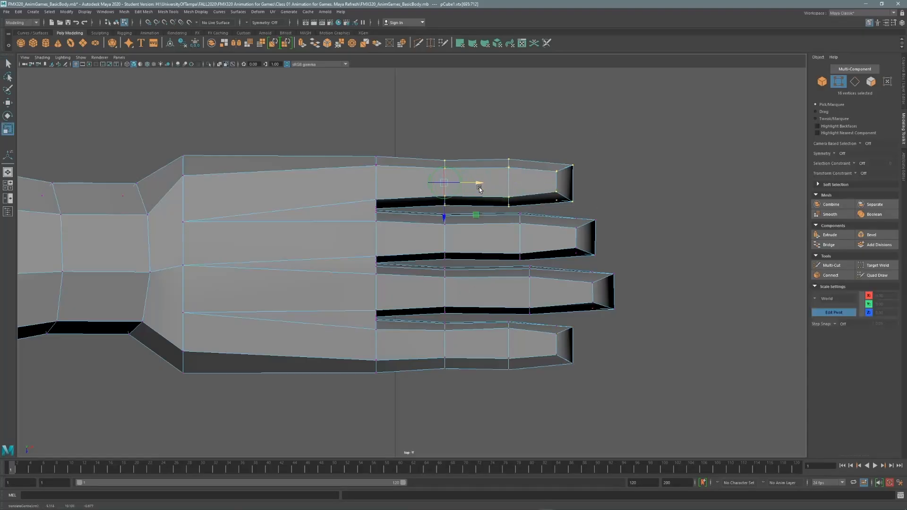
pyautogui.moveTo(480, 183); pyautogui.dragTo(475, 184)
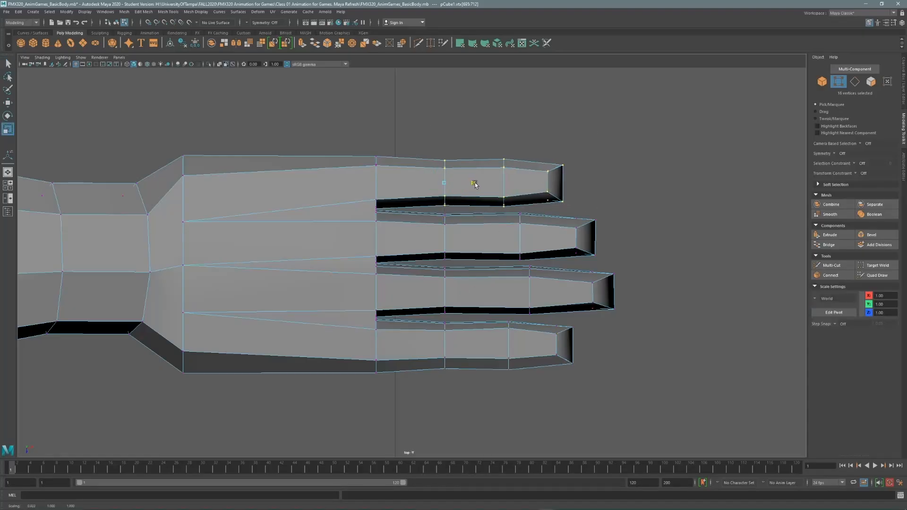
pyautogui.keyDown('alt'); pyautogui.moveTo(318, 260); pyautogui.dragTo(317, 229, button='middle'); pyautogui.keyUp('alt')
pyautogui.press('space')
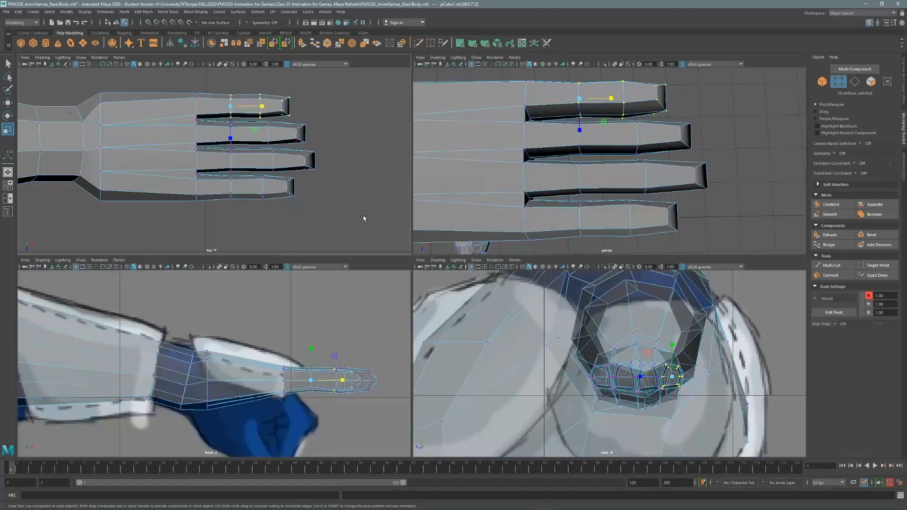
pyautogui.press('space')
pyautogui.keyDown('alt'); pyautogui.moveTo(442, 253); pyautogui.dragTo(439, 201); pyautogui.keyUp('alt')
pyautogui.keyDown('alt'); pyautogui.moveTo(349, 237); pyautogui.dragTo(453, 202); pyautogui.keyUp('alt')
pyautogui.click(301, 240)
pyautogui.keyDown('shift'); pyautogui.click(487, 177); pyautogui.keyUp('shift')
pyautogui.keyDown('alt'); pyautogui.moveTo(487, 177); pyautogui.dragTo(456, 215); pyautogui.keyUp('alt')
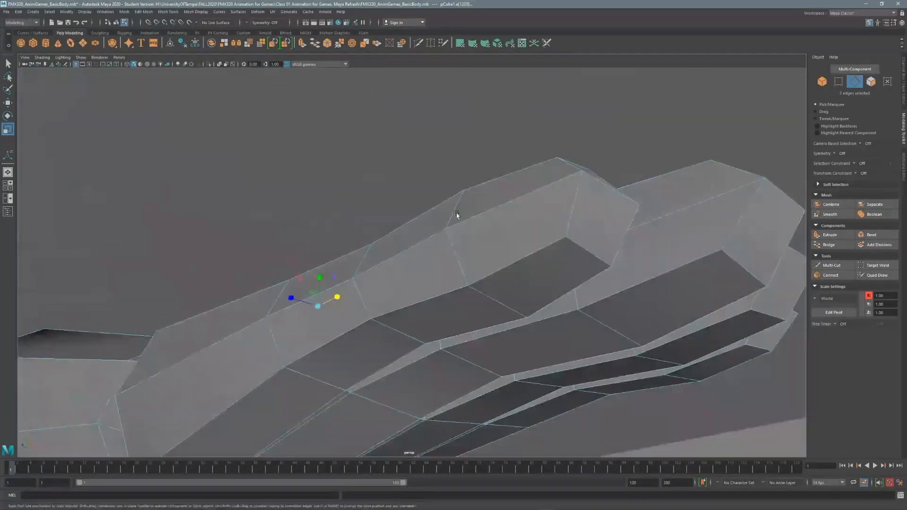
pyautogui.keyDown('shift'); pyautogui.click(297, 369); pyautogui.keyUp('shift')
pyautogui.keyDown('alt'); pyautogui.moveTo(296, 369); pyautogui.dragTo(491, 270); pyautogui.keyUp('alt')
pyautogui.keyDown('shift'); pyautogui.click(514, 356); pyautogui.keyUp('shift')
pyautogui.keyDown('alt'); pyautogui.moveTo(492, 271); pyautogui.dragTo(509, 201, button='middle'); pyautogui.keyUp('alt')
# Step: Try to move the underside base vertices between the front-most and second fingers along Z to widen the gap, and undo the moves
pyautogui.moveTo(609, 213); pyautogui.dragTo(525, 222, button='right')
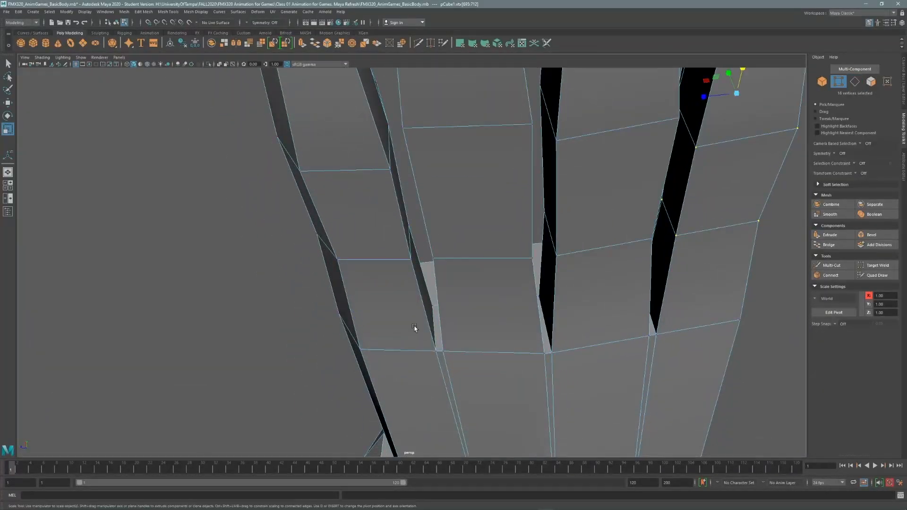
pyautogui.press('w')
pyautogui.moveTo(408, 356)
pyautogui.mouseDown()
pyautogui.moveTo(397, 356)
pyautogui.moveTo(424, 358)
pyautogui.mouseUp()
pyautogui.click(443, 353)
pyautogui.hotkey('ctrl', 'z')
pyautogui.hotkey('ctrl', 'z')
pyautogui.hotkey('ctrl', 'z')
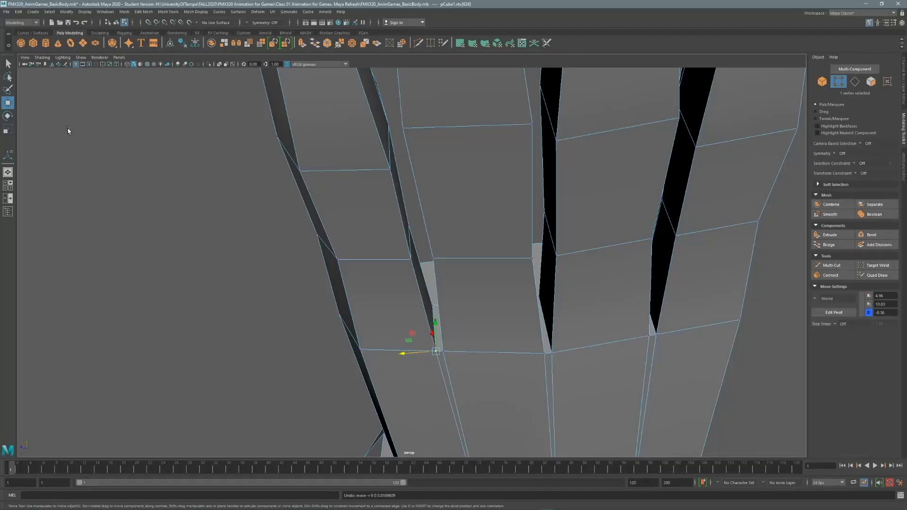
# Step: Set the Move tool's transform constraint to Edge and slide the underside base vertices between the front-most and second fingers apart
pyautogui.doubleClick(8, 103)
pyautogui.click(150, 209)
pyautogui.click(166, 216)
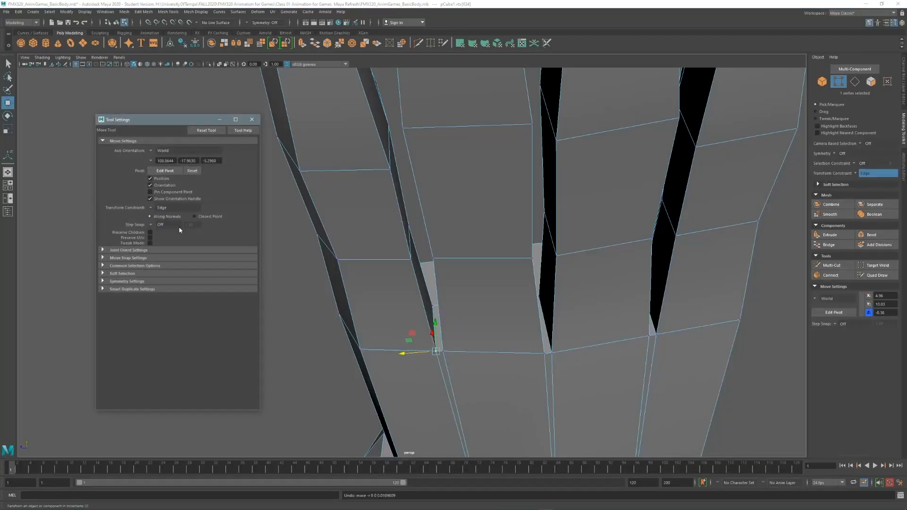
pyautogui.moveTo(405, 357); pyautogui.dragTo(433, 353)
pyautogui.click(454, 352)
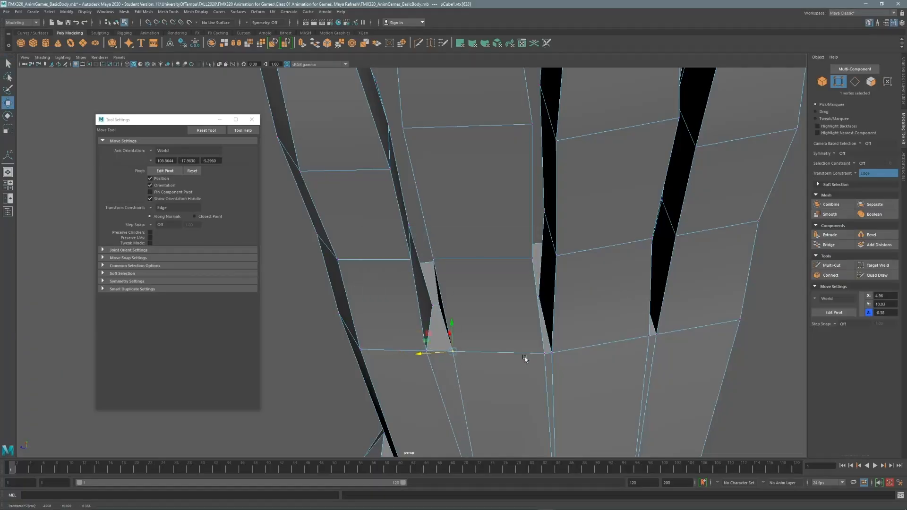
# Step: Slide the two underside base vertices between the second and third fingers apart along their edges
pyautogui.click(543, 352)
pyautogui.moveTo(514, 356); pyautogui.dragTo(498, 356)
pyautogui.keyDown('alt'); pyautogui.moveTo(559, 288); pyautogui.dragTo(586, 299, button='middle'); pyautogui.keyUp('alt')
pyautogui.moveTo(431, 363); pyautogui.dragTo(439, 364)
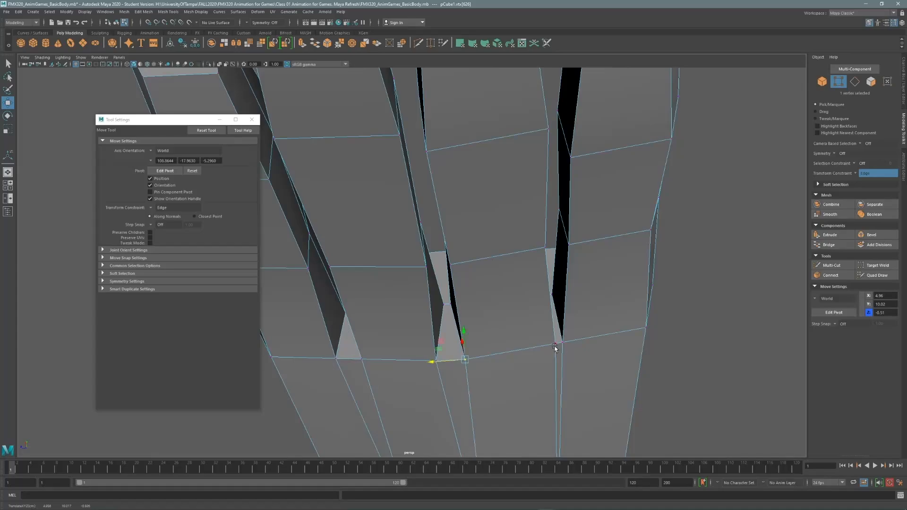
# Step: Widen the underside gap between the third and rear-most fingers by sliding its two base vertices apart along their edges
pyautogui.click(555, 345)
pyautogui.moveTo(535, 346)
pyautogui.mouseDown()
pyautogui.moveTo(522, 347)
pyautogui.moveTo(550, 345)
pyautogui.mouseUp()
pyautogui.click(563, 342)
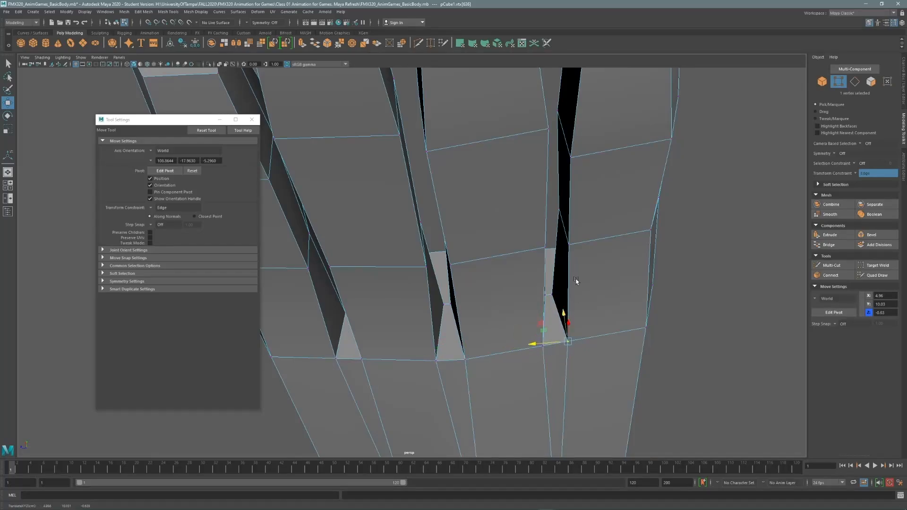
# Step: Set the Move tool's transform constraint back to Off and close the tool settings
pyautogui.keyDown('alt'); pyautogui.moveTo(552, 189); pyautogui.dragTo(581, 284); pyautogui.keyUp('alt')
pyautogui.click(160, 208)
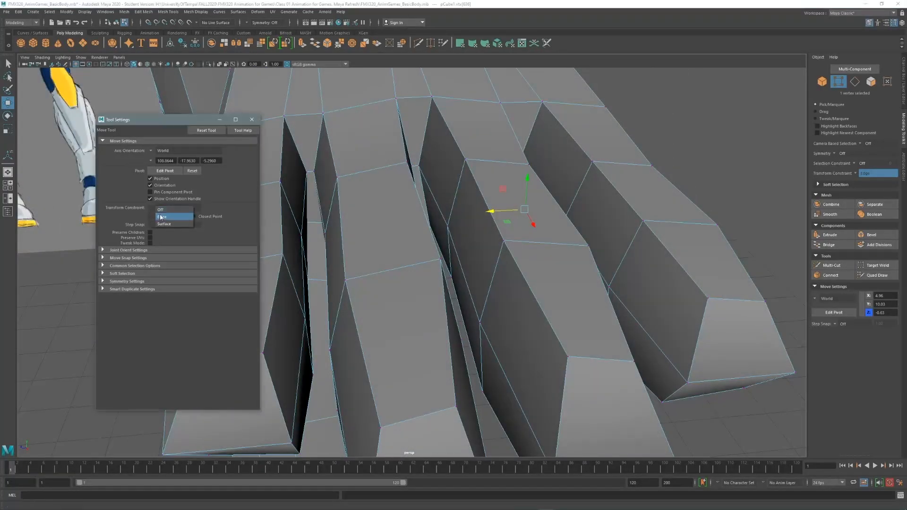
pyautogui.click(253, 124)
# Step: Try Circularize on the six-edge loop at the base of the front-most finger and undo it
pyautogui.click(855, 81)
pyautogui.keyDown('alt'); pyautogui.moveTo(288, 159); pyautogui.dragTo(380, 45); pyautogui.keyUp('alt')
pyautogui.click(401, 46)
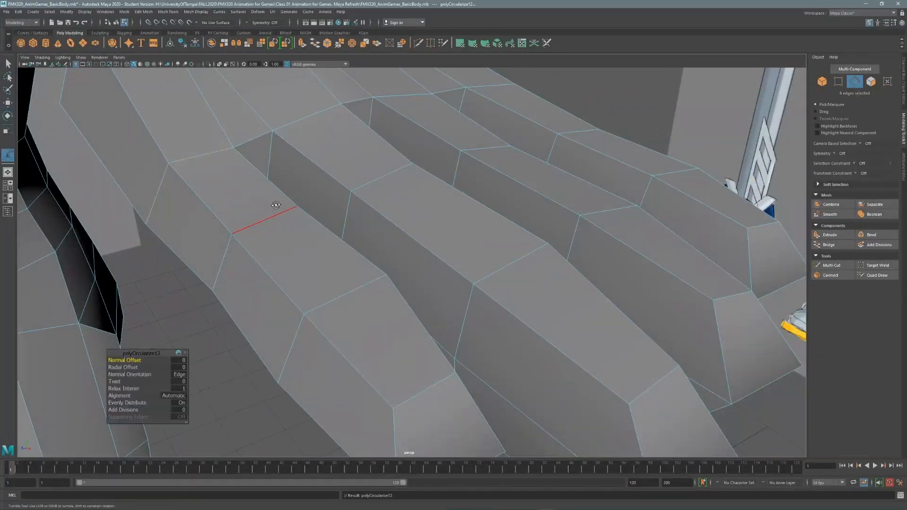
pyautogui.moveTo(278, 203)
pyautogui.keyDown('alt'); pyautogui.mouseDown()
pyautogui.moveTo(259, 178)
pyautogui.moveTo(279, 195)
pyautogui.moveTo(289, 176)
pyautogui.moveTo(237, 201)
pyautogui.moveTo(288, 216)
pyautogui.mouseUp(); pyautogui.keyUp('alt')
pyautogui.hotkey('ctrl', 'z')
pyautogui.keyDown('alt'); pyautogui.moveTo(287, 215); pyautogui.dragTo(290, 180, button='middle'); pyautogui.keyUp('alt')
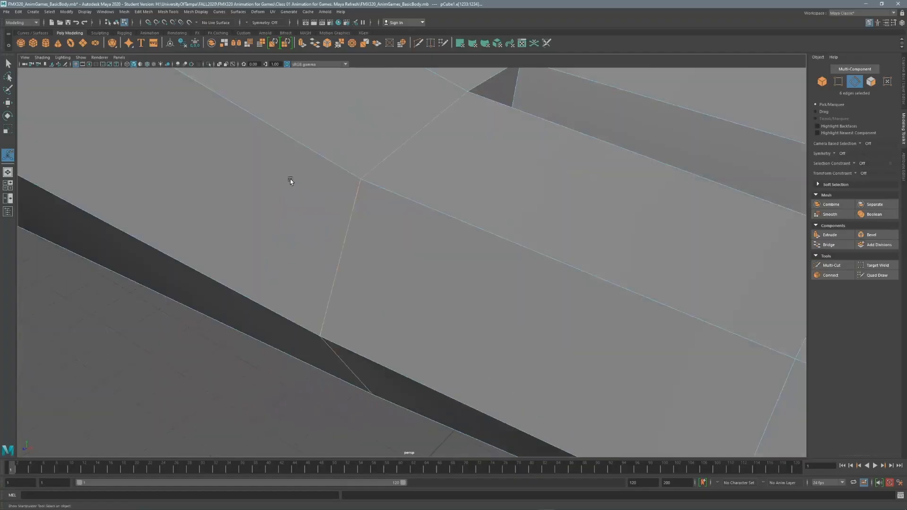
pyautogui.scroll(-4, 302, 187)
pyautogui.keyDown('alt'); pyautogui.moveTo(319, 194); pyautogui.dragTo(178, 193); pyautogui.keyUp('alt')
pyautogui.keyDown('alt'); pyautogui.moveTo(178, 193); pyautogui.dragTo(214, 241, button='right'); pyautogui.keyUp('alt')
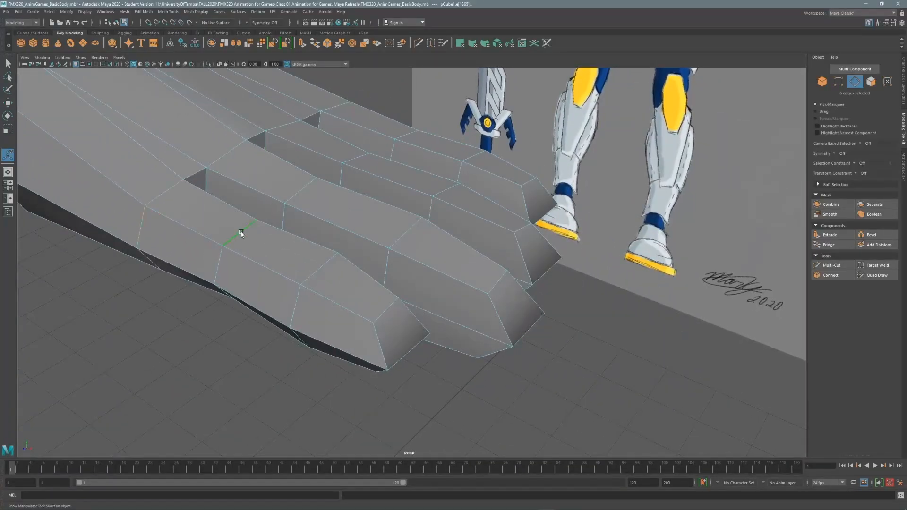
# Step: Try Circularize on the joint edge loops of the front-most and second fingers
pyautogui.click(401, 44)
pyautogui.click(401, 43)
pyautogui.doubleClick(296, 194)
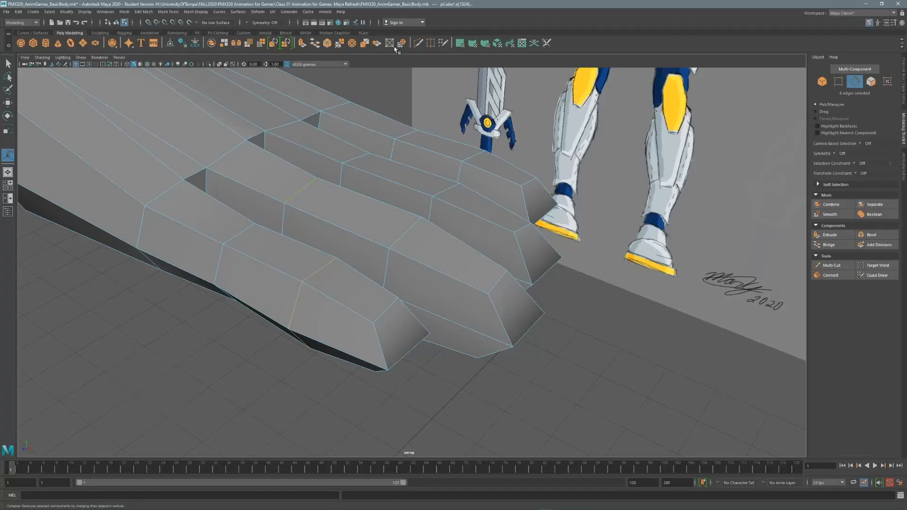
pyautogui.click(397, 45)
pyautogui.keyDown('alt'); pyautogui.moveTo(332, 187); pyautogui.dragTo(307, 173); pyautogui.keyUp('alt')
pyautogui.doubleClick(387, 232)
pyautogui.click(401, 43)
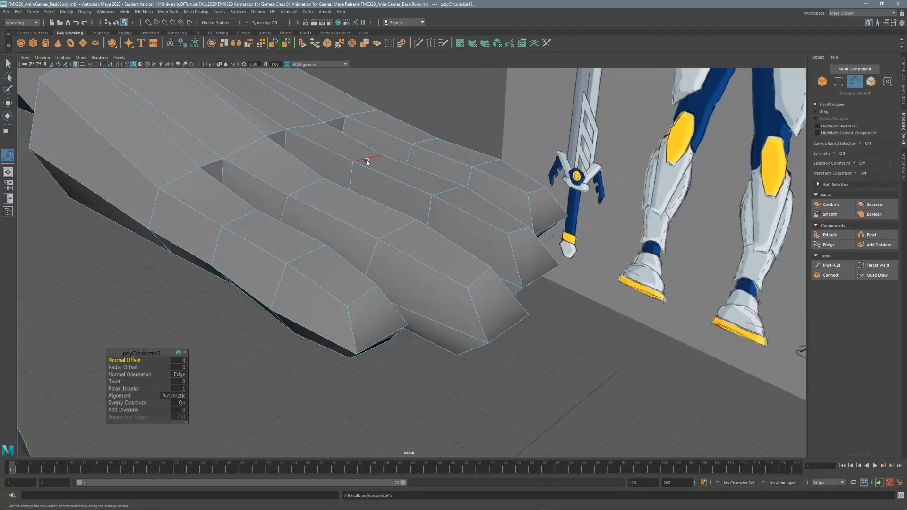
# Step: Try Circularize on the joint edge loops of the third and rear-most fingers
pyautogui.doubleClick(367, 158)
pyautogui.click(402, 43)
pyautogui.doubleClick(444, 194)
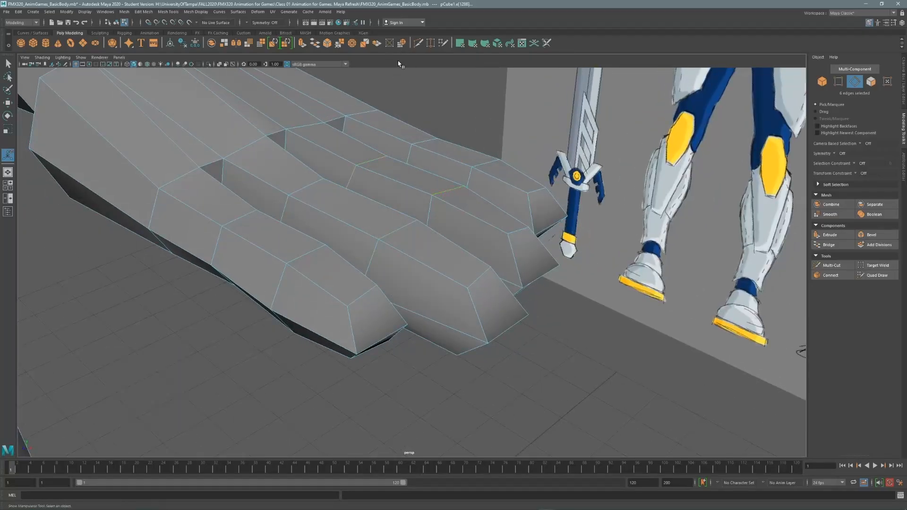
pyautogui.click(401, 43)
pyautogui.doubleClick(425, 138)
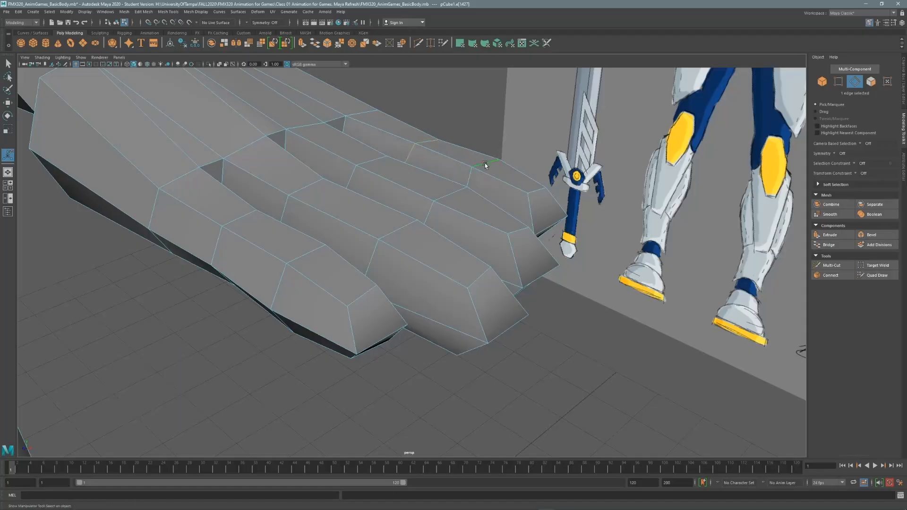
pyautogui.click(401, 43)
# Step: Undo the Circularize operations on the joint loops of all four fingers
pyautogui.keyDown('alt'); pyautogui.moveTo(416, 171); pyautogui.dragTo(374, 147); pyautogui.keyUp('alt')
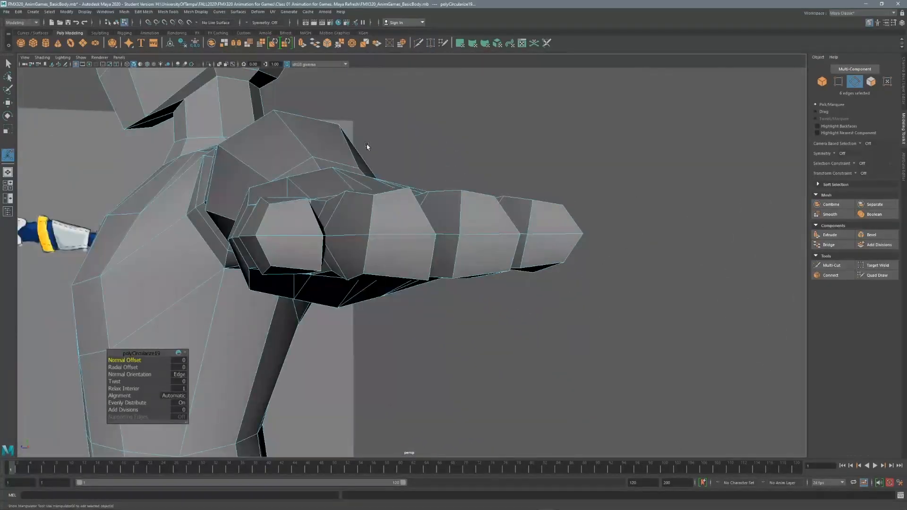
pyautogui.keyDown('alt'); pyautogui.moveTo(358, 220); pyautogui.dragTo(345, 243); pyautogui.keyUp('alt')
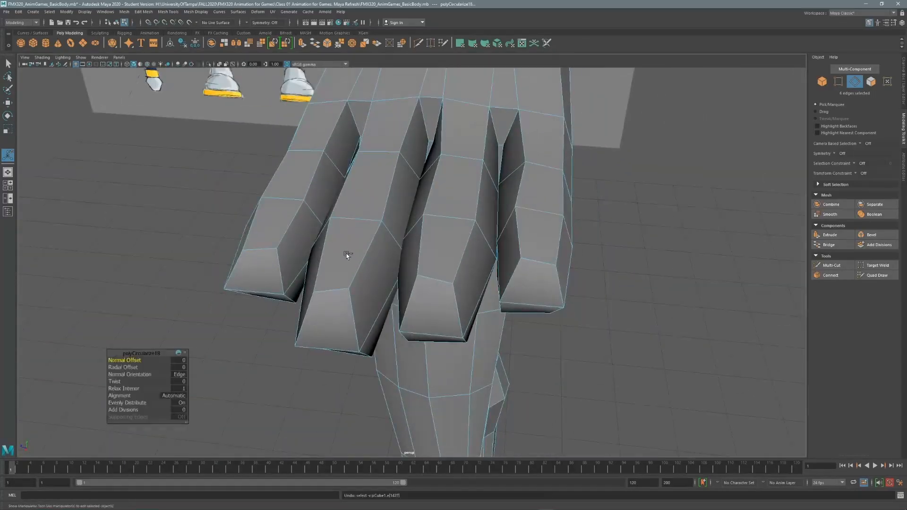
pyautogui.click(345, 257)
pyautogui.hotkey('ctrl', 'z')
pyautogui.hotkey('ctrl', 'z')
pyautogui.hotkey('ctrl', 'z')
pyautogui.hotkey('ctrl', 'z')
pyautogui.hotkey('ctrl', 'z')
pyautogui.hotkey('ctrl', 'z')
pyautogui.hotkey('ctrl', 'z')
pyautogui.hotkey('ctrl', 'z')
pyautogui.hotkey('ctrl', 'z')
pyautogui.hotkey('ctrl', 'z')
pyautogui.hotkey('ctrl', 'z')
pyautogui.hotkey('ctrl', 'z')
pyautogui.hotkey('ctrl', 'z')
pyautogui.hotkey('ctrl', 'z')
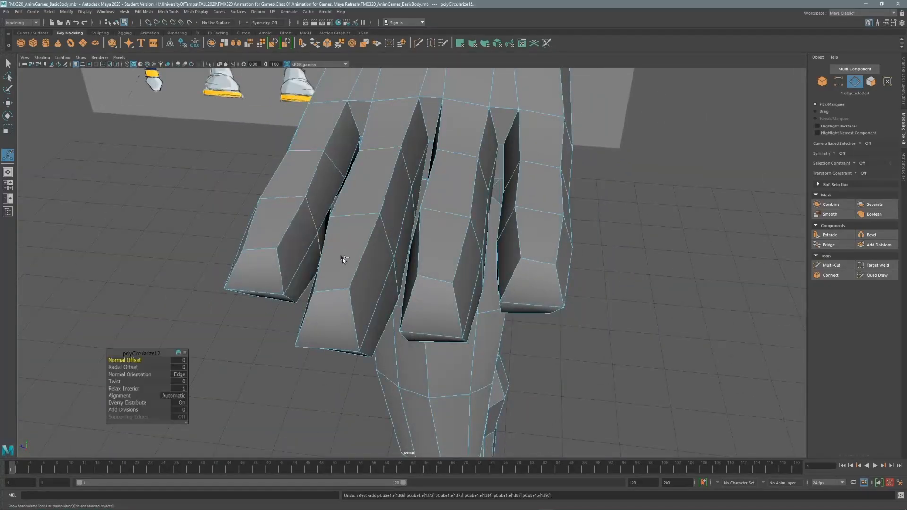
# Step: Move the front-most finger's two underside joint vertices that face the second finger inward, narrowing the finger's underside
pyautogui.keyDown('alt'); pyautogui.moveTo(347, 235); pyautogui.dragTo(306, 256); pyautogui.keyUp('alt')
pyautogui.click(837, 81)
pyautogui.press('w')
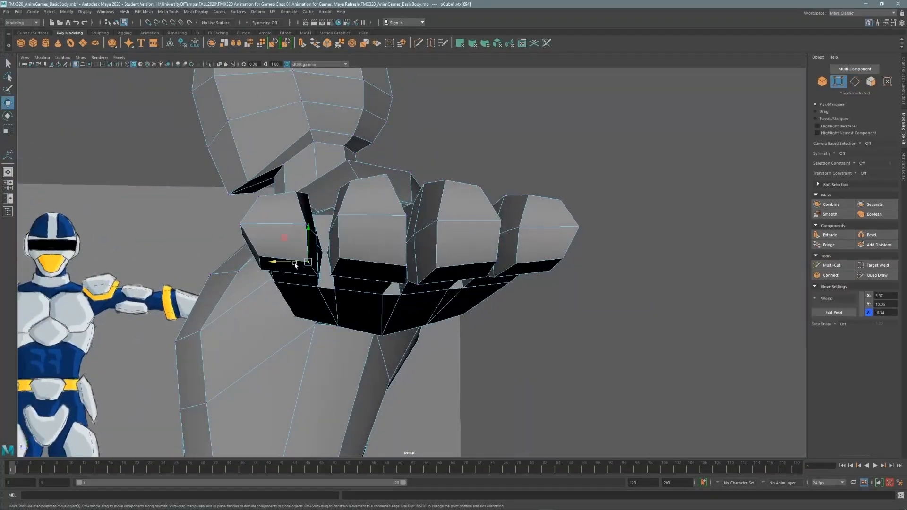
pyautogui.keyDown('alt'); pyautogui.moveTo(302, 254); pyautogui.dragTo(278, 256); pyautogui.keyUp('alt')
pyautogui.click(316, 275)
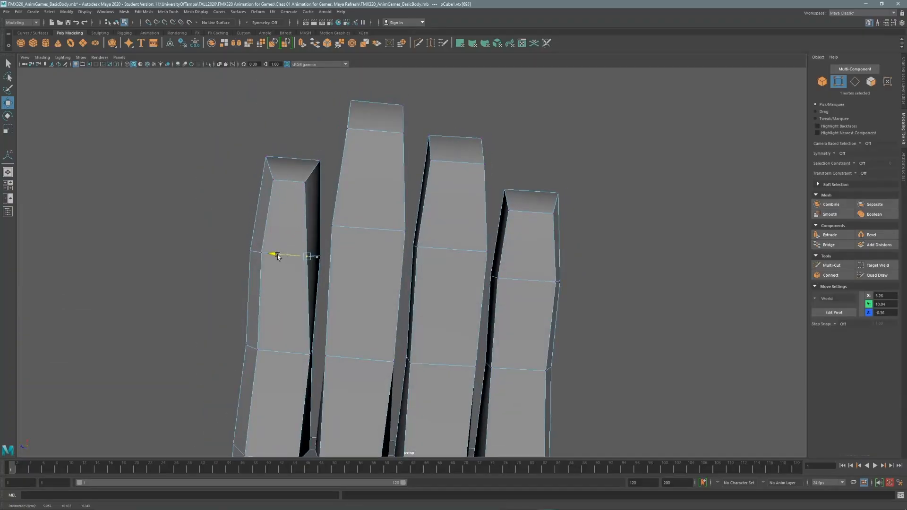
pyautogui.click(307, 355)
pyautogui.moveTo(291, 354); pyautogui.dragTo(282, 353)
# Step: Adjust the second finger's underside joint vertices on both sides so its underside narrows
pyautogui.click(335, 225)
pyautogui.keyDown('alt'); pyautogui.moveTo(360, 166); pyautogui.dragTo(360, 208); pyautogui.keyUp('alt')
pyautogui.moveTo(319, 270); pyautogui.dragTo(321, 271)
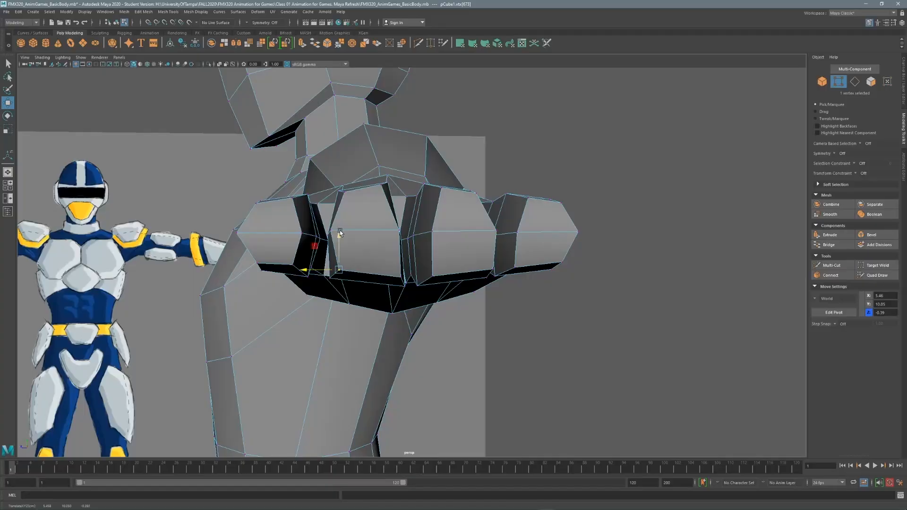
pyautogui.click(400, 281)
pyautogui.moveTo(397, 279); pyautogui.dragTo(374, 280)
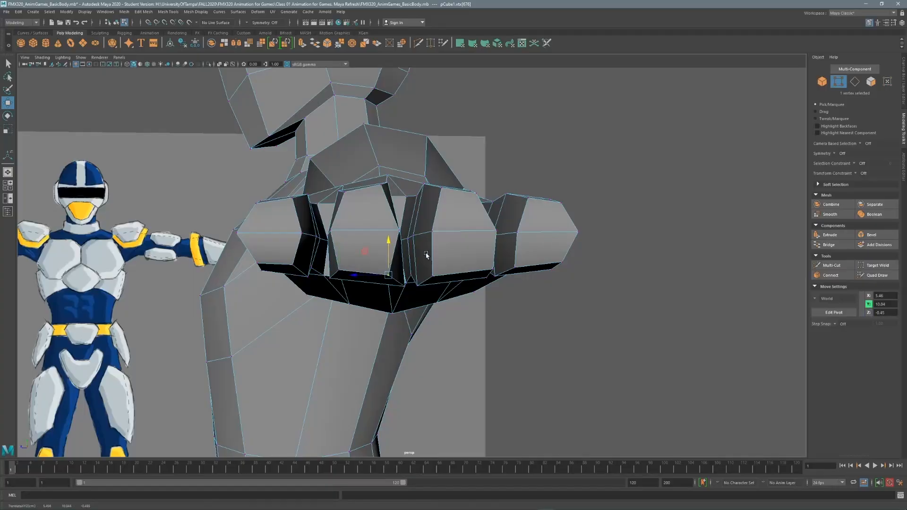
# Step: Shift the underside joint vertices bordering the gap between the second and third fingers to widen that gap
pyautogui.click(432, 276)
pyautogui.moveTo(408, 253); pyautogui.dragTo(416, 251)
pyautogui.keyDown('alt'); pyautogui.moveTo(471, 256); pyautogui.dragTo(449, 251); pyautogui.keyUp('alt')
pyautogui.click(477, 274)
pyautogui.keyDown('alt'); pyautogui.moveTo(515, 241); pyautogui.dragTo(318, 245); pyautogui.keyUp('alt')
pyautogui.click(488, 250)
pyautogui.click(502, 273)
pyautogui.click(328, 242)
pyautogui.keyDown('alt'); pyautogui.moveTo(352, 362); pyautogui.dragTo(366, 279, button='middle'); pyautogui.keyUp('alt')
pyautogui.moveTo(335, 283); pyautogui.dragTo(386, 283)
pyautogui.click(424, 278)
pyautogui.moveTo(418, 163); pyautogui.dragTo(422, 163)
pyautogui.click(440, 276)
pyautogui.moveTo(421, 278); pyautogui.dragTo(429, 278)
pyautogui.keyDown('alt'); pyautogui.moveTo(442, 221); pyautogui.dragTo(368, 238, button='middle'); pyautogui.keyUp('alt')
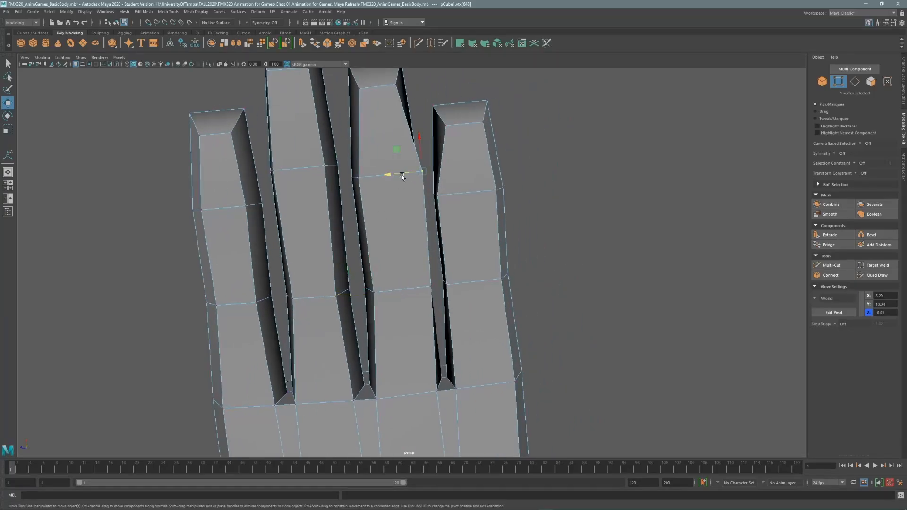
# Step: Move the facing underside joint vertices of the third and rear-most fingers apart at both joints
pyautogui.moveTo(402, 178); pyautogui.dragTo(394, 177)
pyautogui.click(430, 285)
pyautogui.moveTo(415, 288); pyautogui.dragTo(404, 289)
pyautogui.click(437, 195)
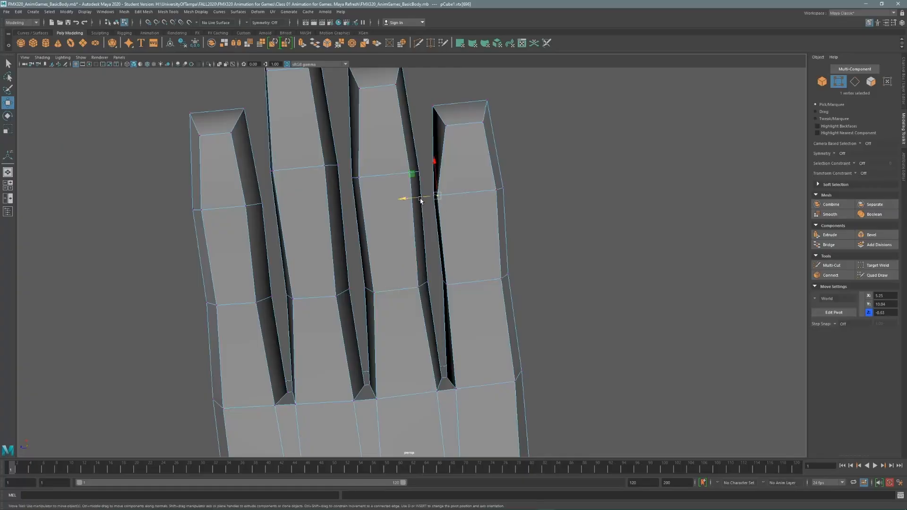
pyautogui.moveTo(421, 199); pyautogui.dragTo(428, 199)
pyautogui.click(447, 284)
pyautogui.moveTo(426, 288); pyautogui.dragTo(433, 288)
# Step: Slice a straight Multi-Cut line across the middle of the hand between wrist and knuckles in the top view
pyautogui.keyDown('alt'); pyautogui.moveTo(449, 333); pyautogui.dragTo(462, 203); pyautogui.keyUp('alt')
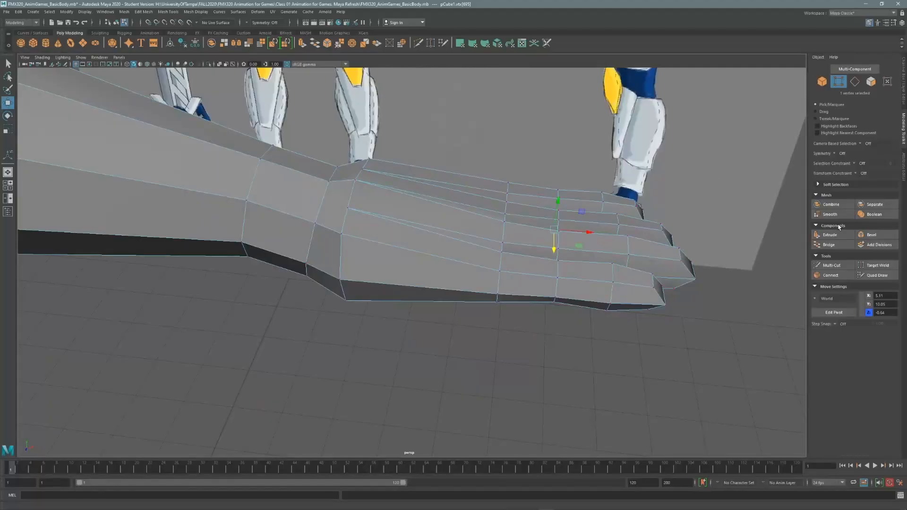
pyautogui.click(826, 265)
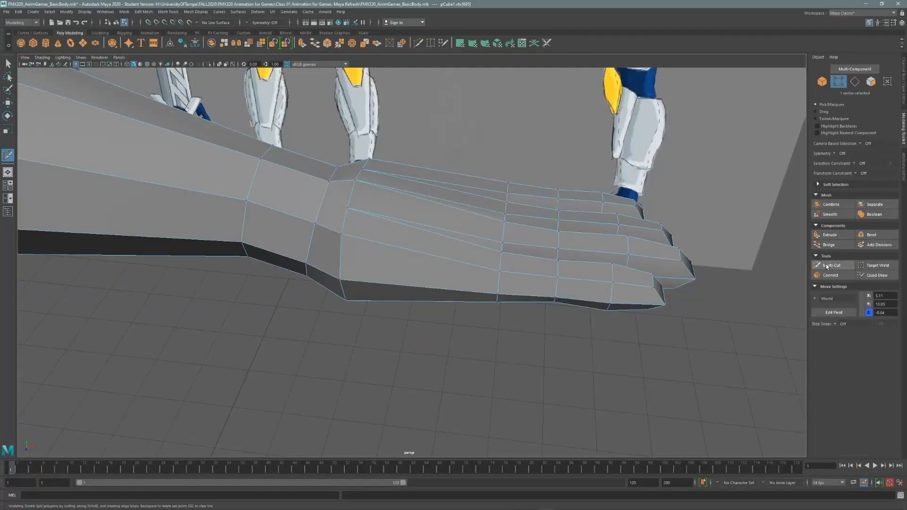
pyautogui.keyDown('alt'); pyautogui.moveTo(403, 245); pyautogui.dragTo(425, 227); pyautogui.keyUp('alt')
pyautogui.press('space')
pyautogui.press('space')
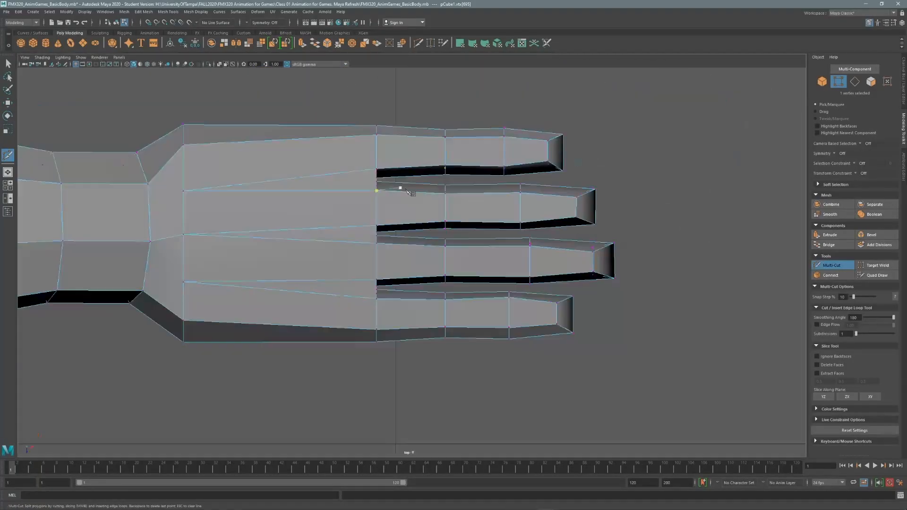
pyautogui.click(379, 191)
pyautogui.keyDown('alt'); pyautogui.moveTo(290, 164); pyautogui.dragTo(370, 160, button='middle'); pyautogui.keyUp('alt')
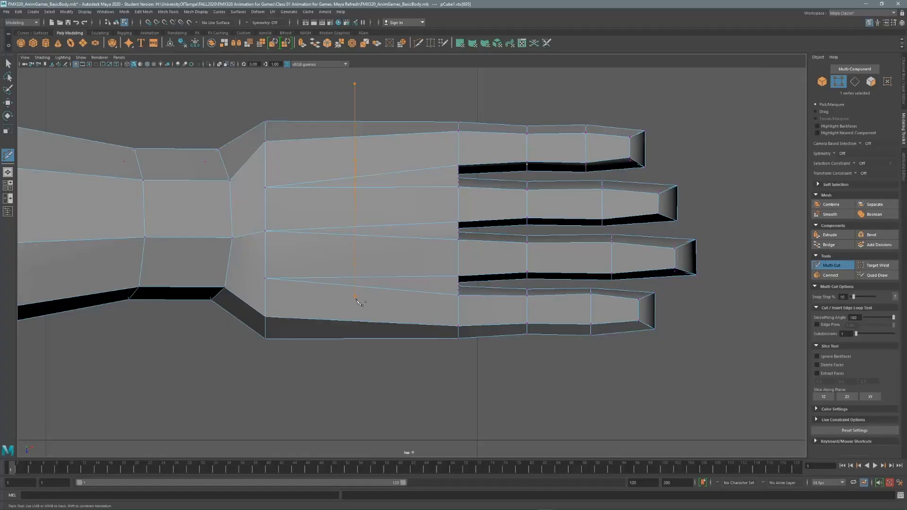
pyautogui.press('Return')
# Step: Target-weld the closely spaced vertices along the new hand cut so each pair of converging edges shares one vertex
pyautogui.press('space')
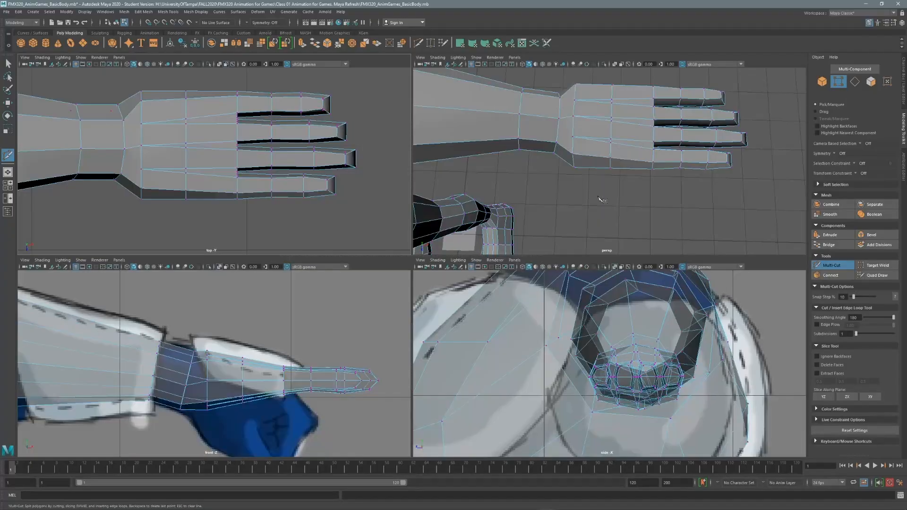
pyautogui.press('space')
pyautogui.keyDown('alt'); pyautogui.moveTo(384, 154); pyautogui.dragTo(502, 142, button='right'); pyautogui.keyUp('alt')
pyautogui.keyDown('alt'); pyautogui.moveTo(501, 141); pyautogui.dragTo(486, 177, button='middle'); pyautogui.keyUp('alt')
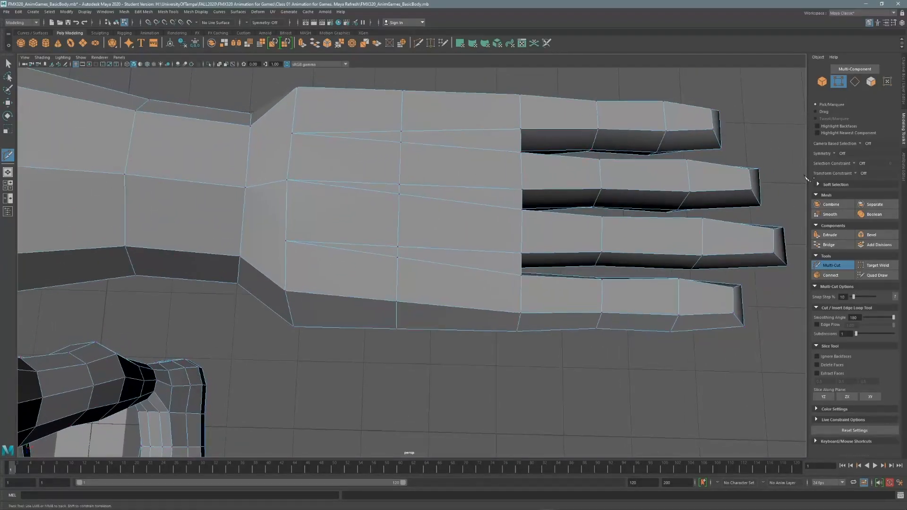
pyautogui.click(879, 265)
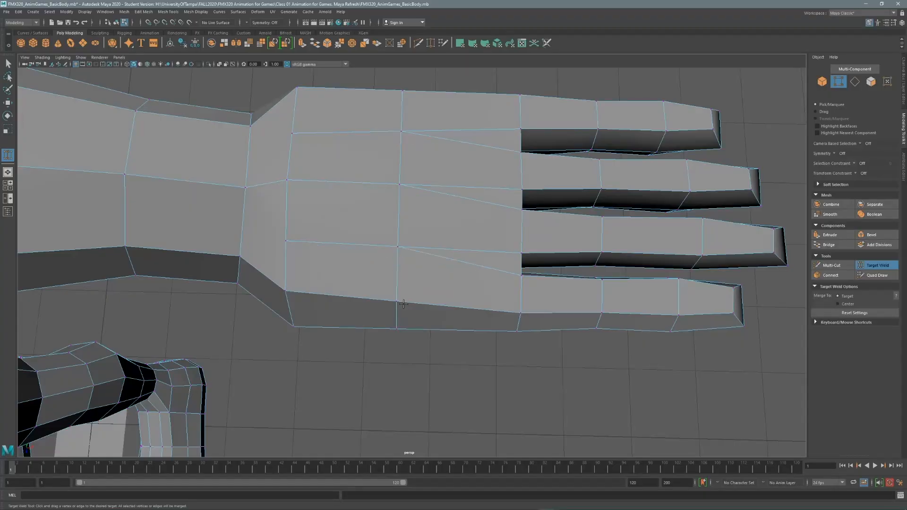
pyautogui.keyDown('alt'); pyautogui.moveTo(404, 304); pyautogui.dragTo(403, 267); pyautogui.keyUp('alt')
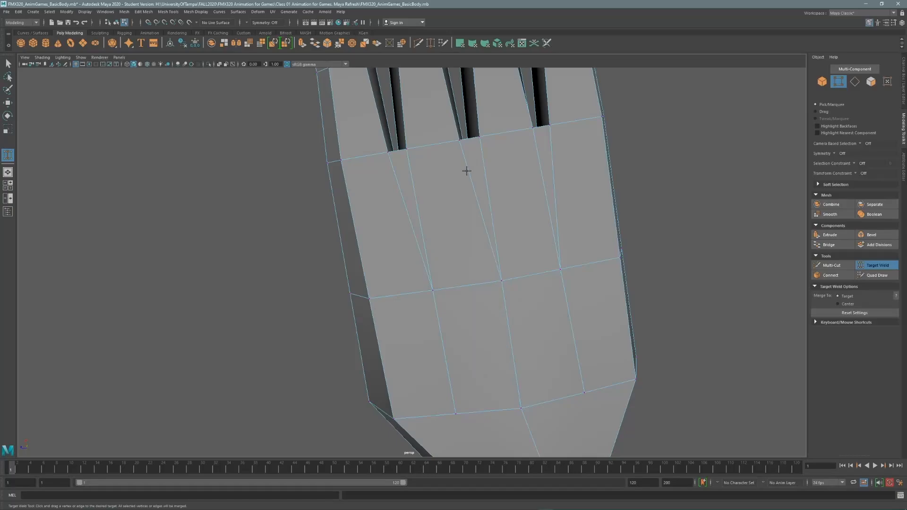
pyautogui.keyDown('alt'); pyautogui.moveTo(467, 172); pyautogui.dragTo(571, 137); pyautogui.keyUp('alt')
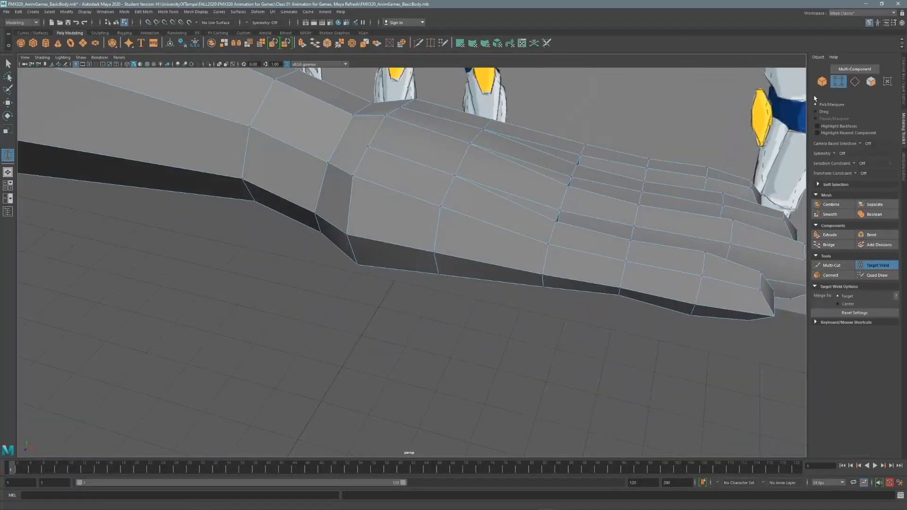
# Step: Set the Move tool's transform constraint to Edge and slide the two upper vertices on the hand's thumb side toward each other
pyautogui.press('q')
pyautogui.click(441, 206)
pyautogui.keyDown('alt'); pyautogui.moveTo(444, 210); pyautogui.dragTo(420, 154); pyautogui.keyUp('alt')
pyautogui.doubleClick(8, 102)
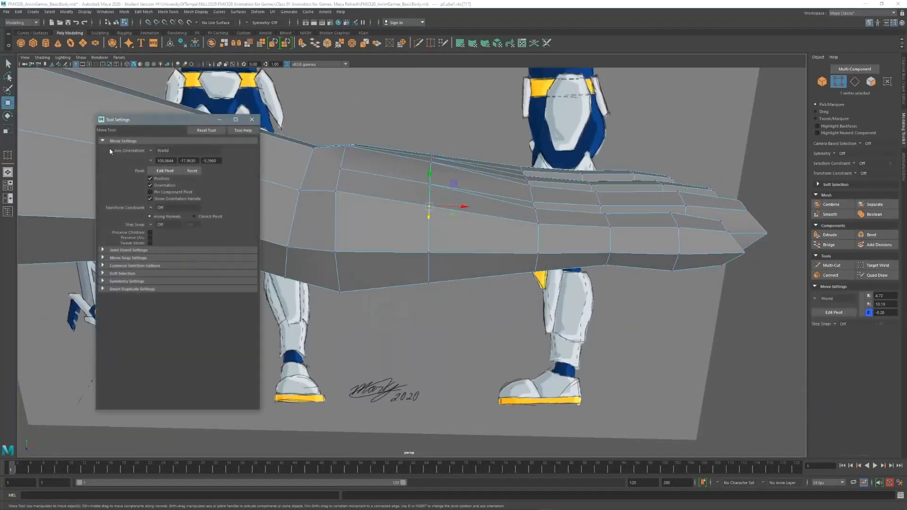
pyautogui.click(163, 207)
pyautogui.click(163, 218)
pyautogui.click(251, 119)
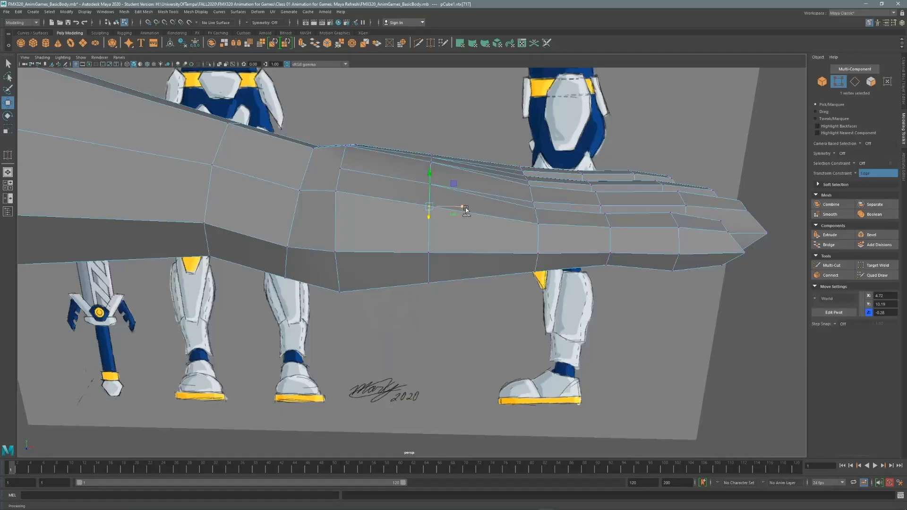
pyautogui.click(334, 191)
pyautogui.moveTo(370, 190); pyautogui.dragTo(393, 197)
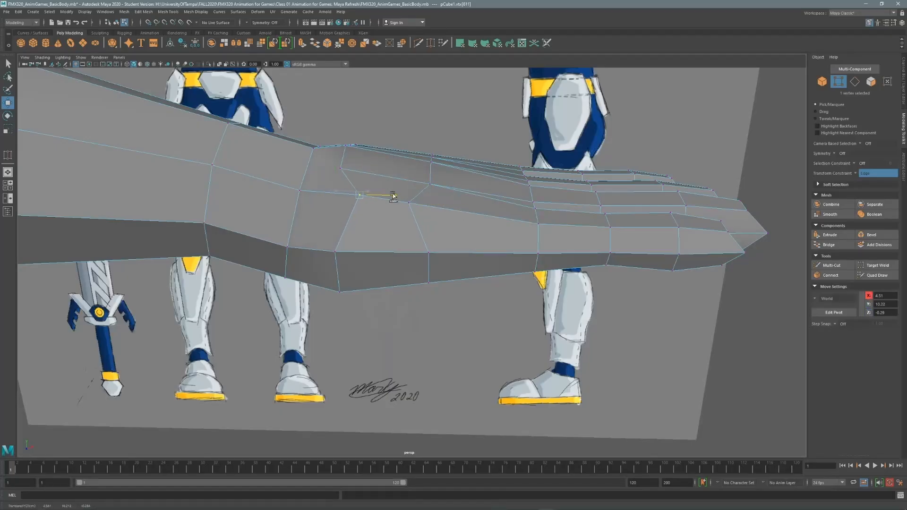
# Step: Slide the two matching underside vertices on the hand's thumb side toward each other along their edges
pyautogui.keyDown('alt'); pyautogui.moveTo(395, 265); pyautogui.dragTo(385, 218); pyautogui.keyUp('alt')
pyautogui.click(336, 313)
pyautogui.moveTo(366, 312); pyautogui.dragTo(446, 305)
pyautogui.click(426, 299)
# Step: Return the Move tool's transform constraint to Off and close its settings
pyautogui.doubleClick(7, 103)
pyautogui.click(163, 206)
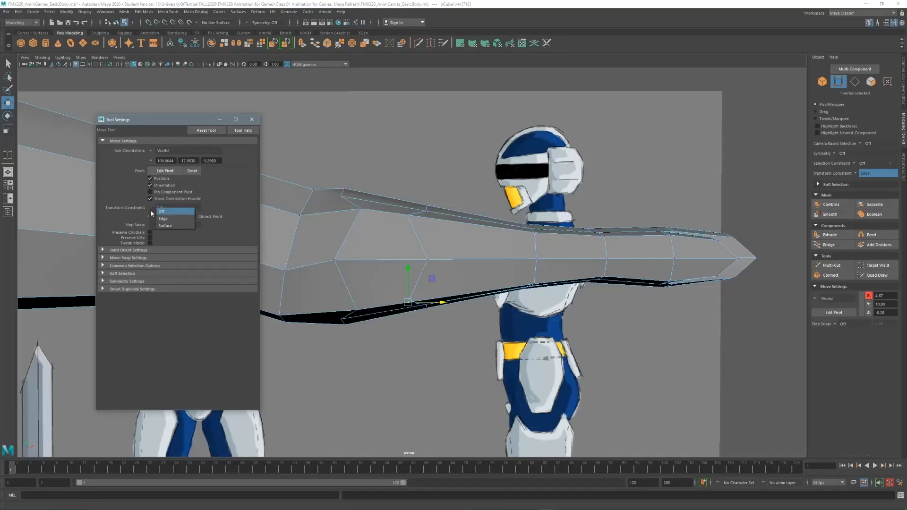
pyautogui.click(170, 211)
pyautogui.click(257, 119)
# Step: Extrude the two narrowed faces on the side of the hand straight outward to start the thumb
pyautogui.keyDown('alt'); pyautogui.moveTo(266, 120); pyautogui.dragTo(326, 213); pyautogui.keyUp('alt')
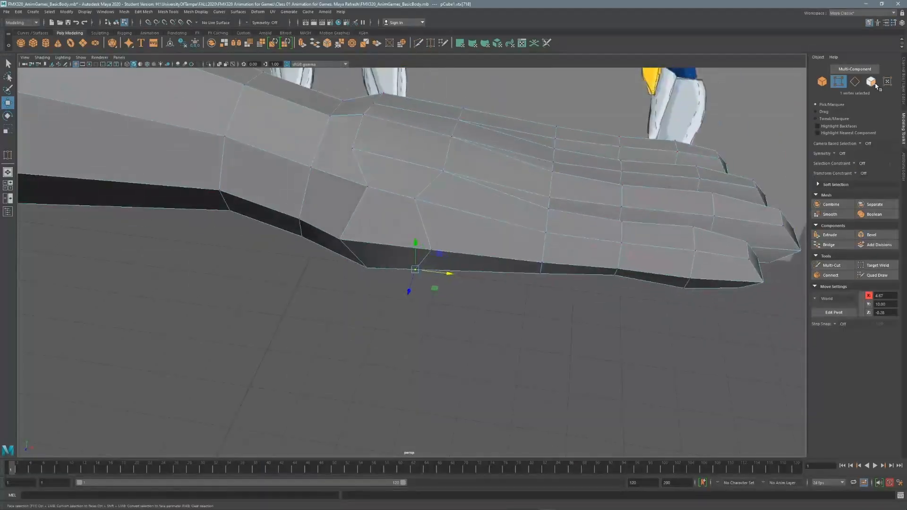
pyautogui.click(870, 81)
pyautogui.click(380, 226)
pyautogui.keyDown('shift'); pyautogui.click(386, 254); pyautogui.keyUp('shift')
pyautogui.keyDown('alt'); pyautogui.moveTo(387, 256); pyautogui.dragTo(427, 198); pyautogui.keyUp('alt')
pyautogui.press('space')
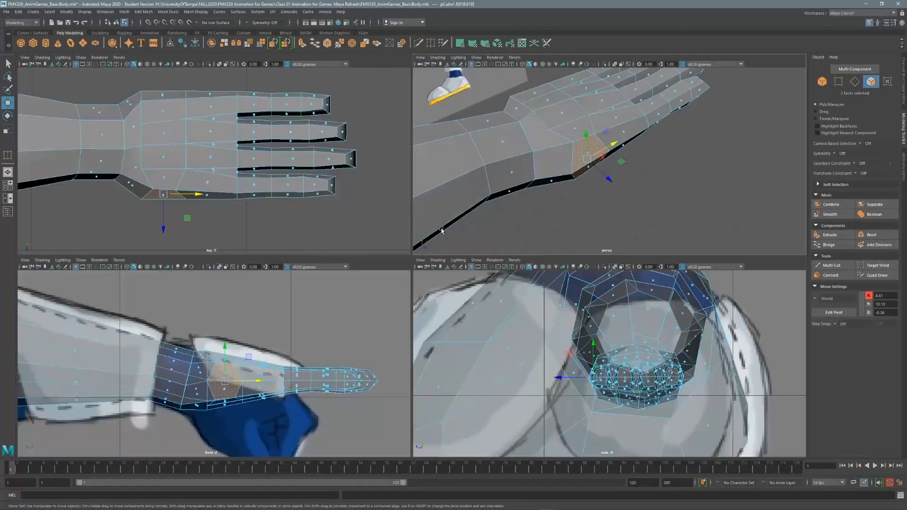
pyautogui.press('space')
pyautogui.scroll(1, 408, 209)
pyautogui.keyDown('alt'); pyautogui.moveTo(382, 354); pyautogui.dragTo(365, 307, button='middle'); pyautogui.keyUp('alt')
pyautogui.keyDown('shift'); pyautogui.moveTo(366, 315); pyautogui.dragTo(365, 334, button='right'); pyautogui.keyUp('shift')
pyautogui.moveTo(279, 313); pyautogui.dragTo(278, 372)
# Step: Turn on X-Ray display and scale the thumb extrusion's six end vertices flat along Z
pyautogui.click(837, 81)
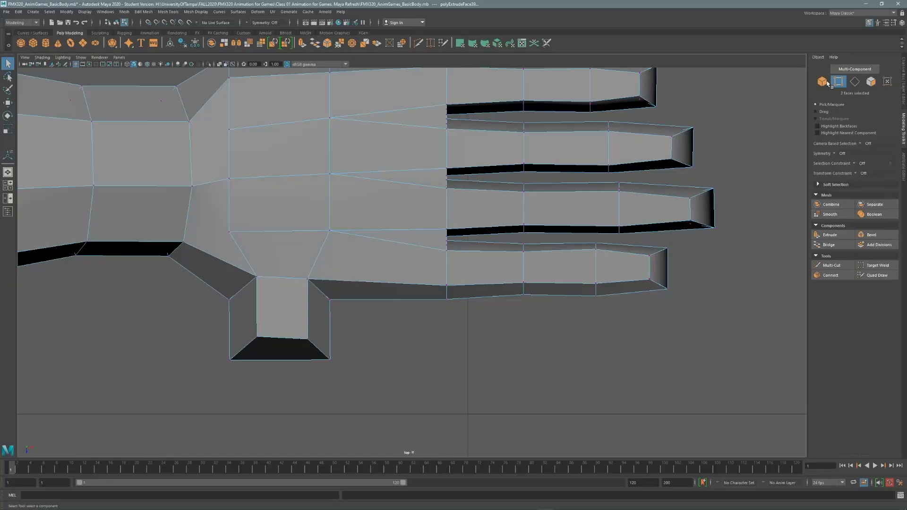
pyautogui.click(219, 65)
pyautogui.moveTo(340, 331); pyautogui.dragTo(340, 329)
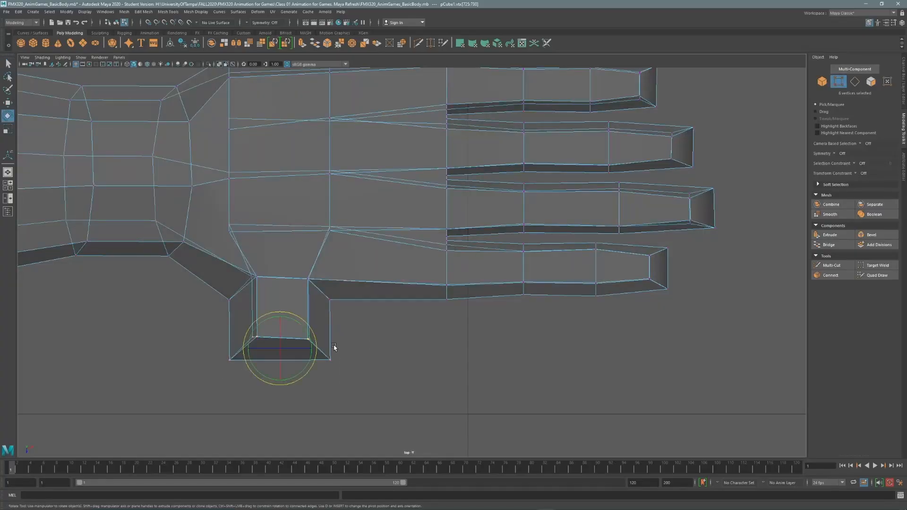
pyautogui.press('r')
pyautogui.moveTo(280, 378); pyautogui.dragTo(283, 342)
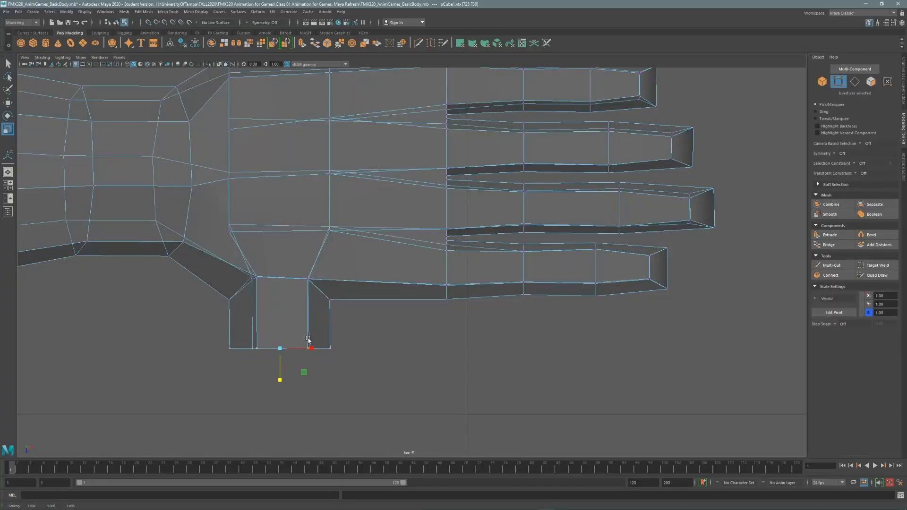
# Step: Rotate the thumb's end vertices to face diagonally toward the fingertips and reposition them
pyautogui.press('e')
pyautogui.moveTo(269, 376); pyautogui.dragTo(275, 349)
pyautogui.press('w')
pyautogui.press('r')
pyautogui.press('w')
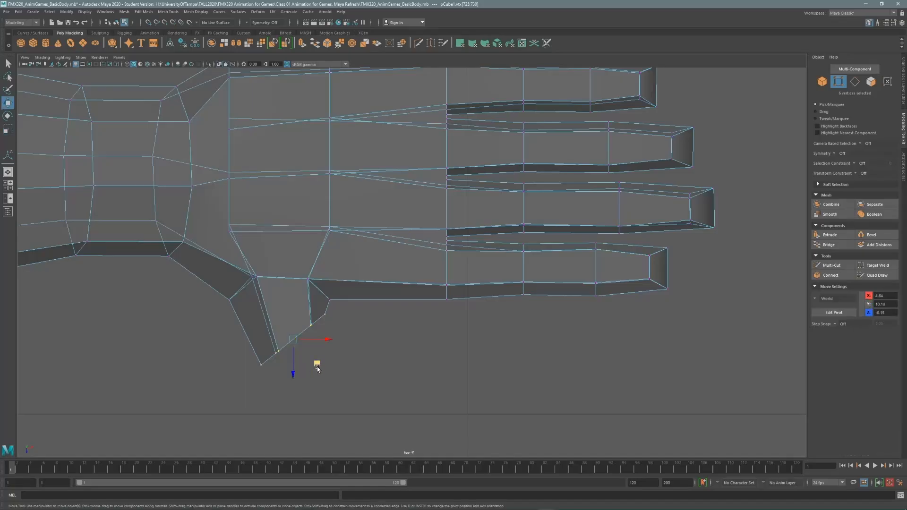
pyautogui.moveTo(317, 368); pyautogui.dragTo(319, 365)
# Step: Extrude the thumb's two end faces into a second segment and rotate and position its end toward the fingertips
pyautogui.press('F11')
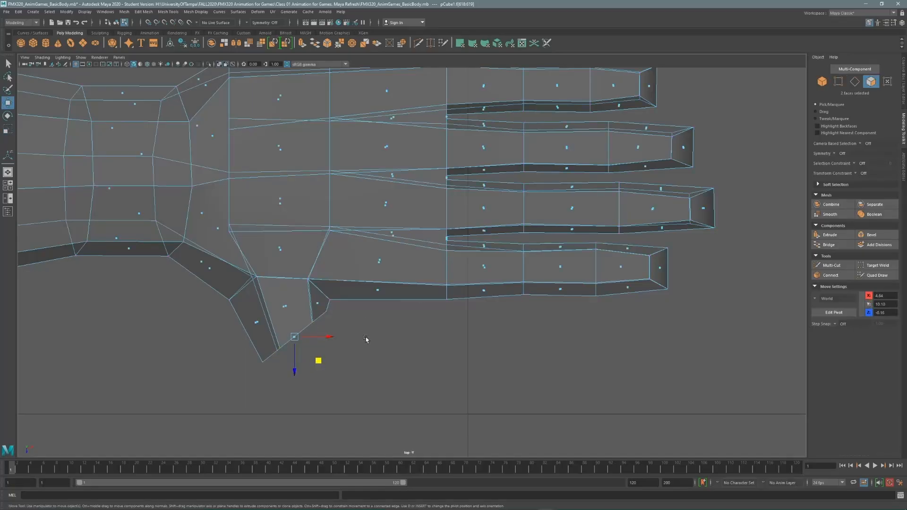
pyautogui.keyDown('shift'); pyautogui.moveTo(365, 339); pyautogui.dragTo(364, 362, button='right'); pyautogui.keyUp('shift')
pyautogui.moveTo(309, 354); pyautogui.dragTo(356, 398)
pyautogui.keyDown('alt'); pyautogui.moveTo(349, 324); pyautogui.dragTo(330, 254, button='middle'); pyautogui.keyUp('alt')
pyautogui.press('r')
pyautogui.press('e')
pyautogui.moveTo(342, 333)
pyautogui.mouseDown()
pyautogui.moveTo(346, 321)
pyautogui.moveTo(309, 318)
pyautogui.moveTo(289, 332)
pyautogui.moveTo(317, 315)
pyautogui.moveTo(360, 319)
pyautogui.mouseUp()
pyautogui.press('r')
pyautogui.press('w')
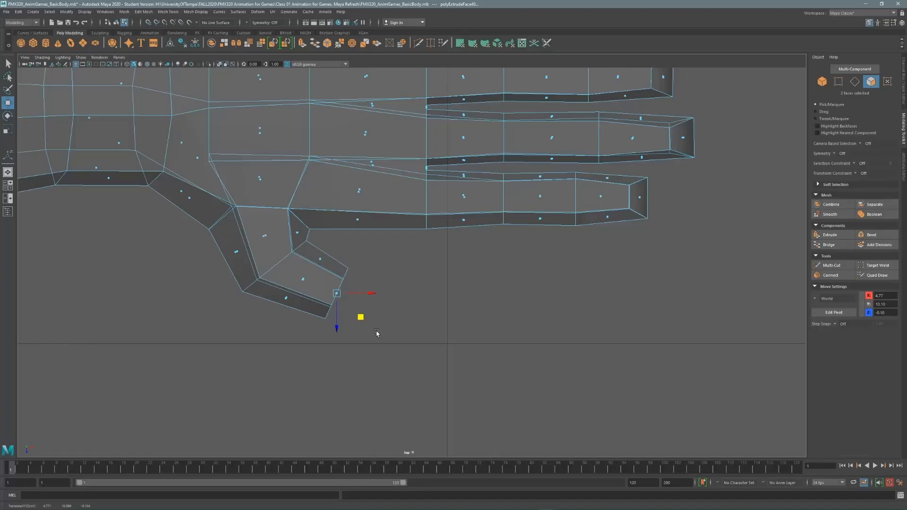
# Step: Extrude the thumb's two end faces outward along their direction, adding two more segments for the thumb tip
pyautogui.keyDown('shift'); pyautogui.moveTo(394, 317); pyautogui.dragTo(396, 336, button='right'); pyautogui.keyUp('shift')
pyautogui.click(438, 265)
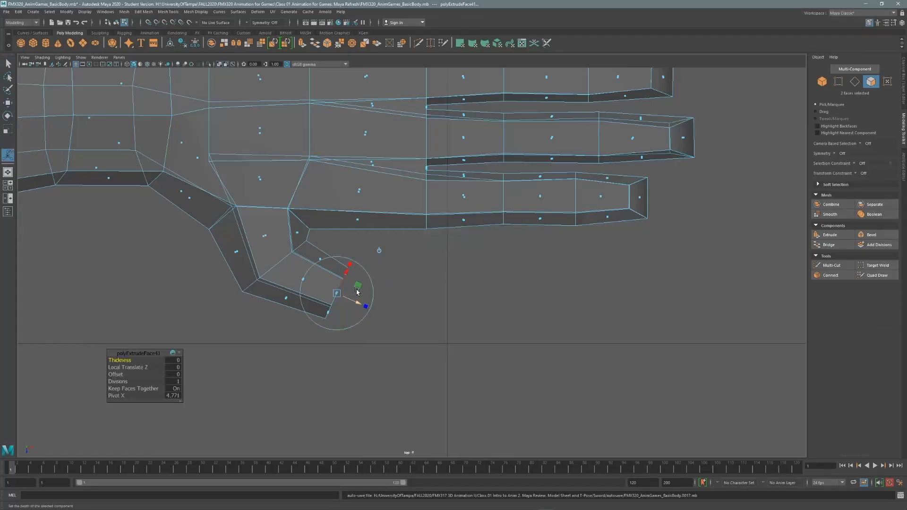
pyautogui.moveTo(357, 291); pyautogui.dragTo(430, 304)
# Step: Reposition the vertices of the thumb's last two segments in the top view to bend and taper the tip
pyautogui.click(838, 82)
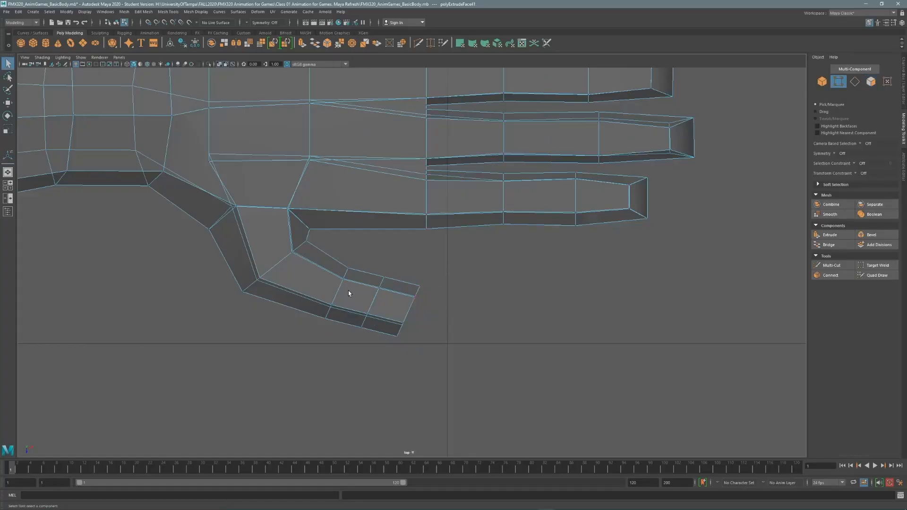
pyautogui.keyDown('alt'); pyautogui.moveTo(377, 283); pyautogui.dragTo(350, 259, button='middle'); pyautogui.keyUp('alt')
pyautogui.keyDown('alt'); pyautogui.moveTo(350, 259); pyautogui.dragTo(373, 247, button='right'); pyautogui.keyUp('alt')
pyautogui.press('w')
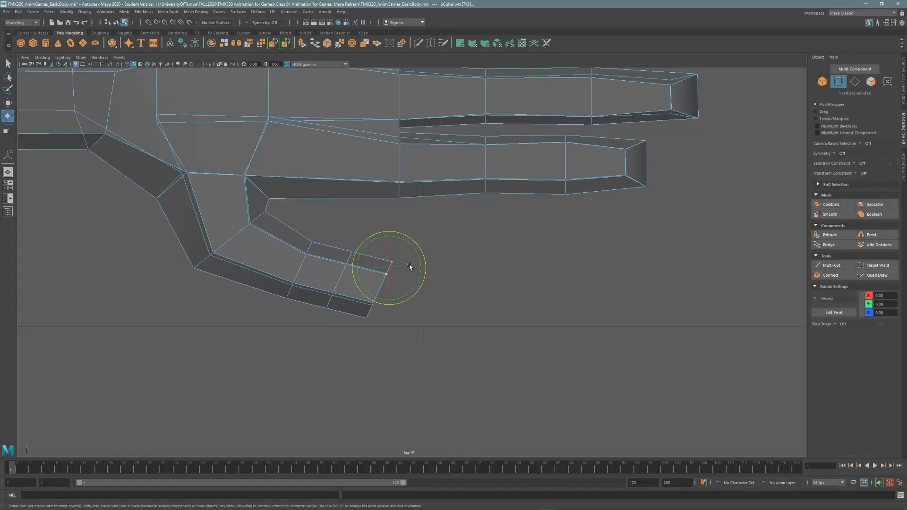
pyautogui.moveTo(408, 268); pyautogui.dragTo(400, 298, button='middle')
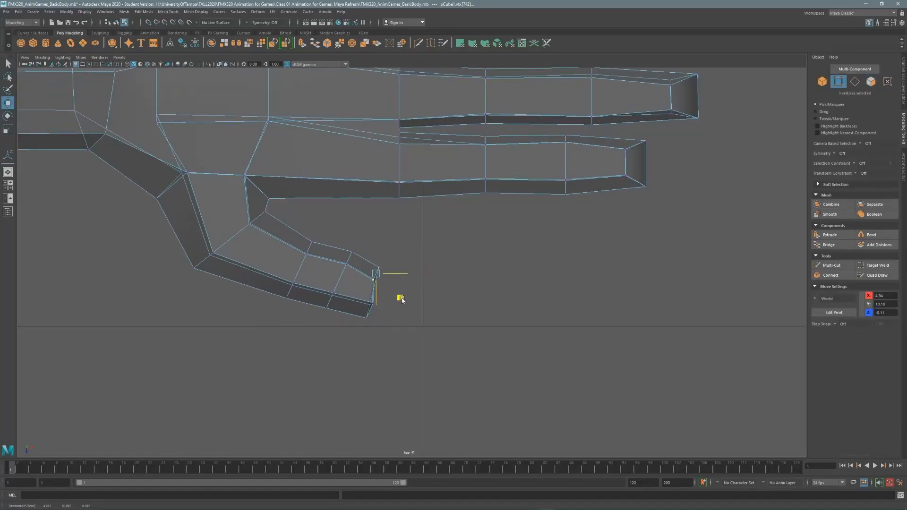
pyautogui.moveTo(315, 332); pyautogui.dragTo(341, 288)
pyautogui.moveTo(353, 326); pyautogui.dragTo(354, 322)
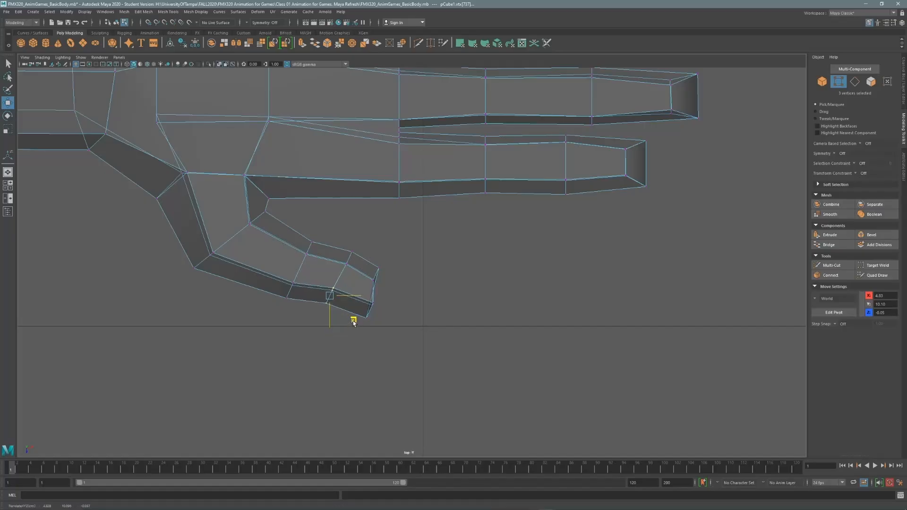
pyautogui.moveTo(367, 274); pyautogui.dragTo(382, 290)
# Step: Scale the edge loop at the thumb's base knuckle down vertically
pyautogui.press('space')
pyautogui.press('space')
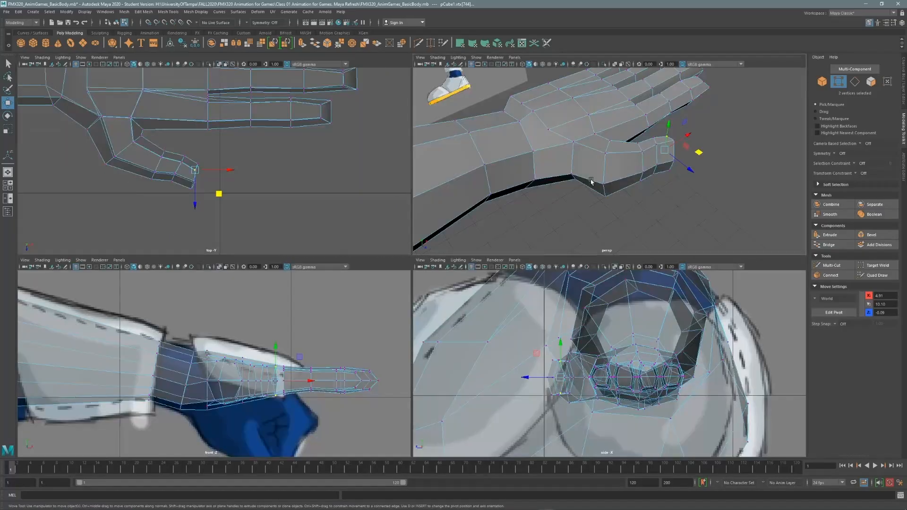
pyautogui.keyDown('alt'); pyautogui.moveTo(591, 179); pyautogui.dragTo(642, 174); pyautogui.keyUp('alt')
pyautogui.press('F10')
pyautogui.click(413, 259)
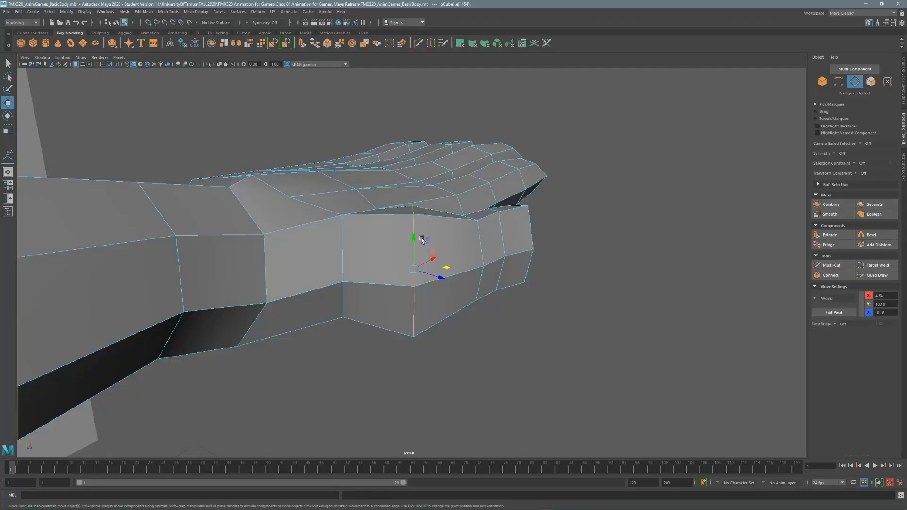
pyautogui.press('r')
pyautogui.moveTo(414, 238); pyautogui.dragTo(413, 253)
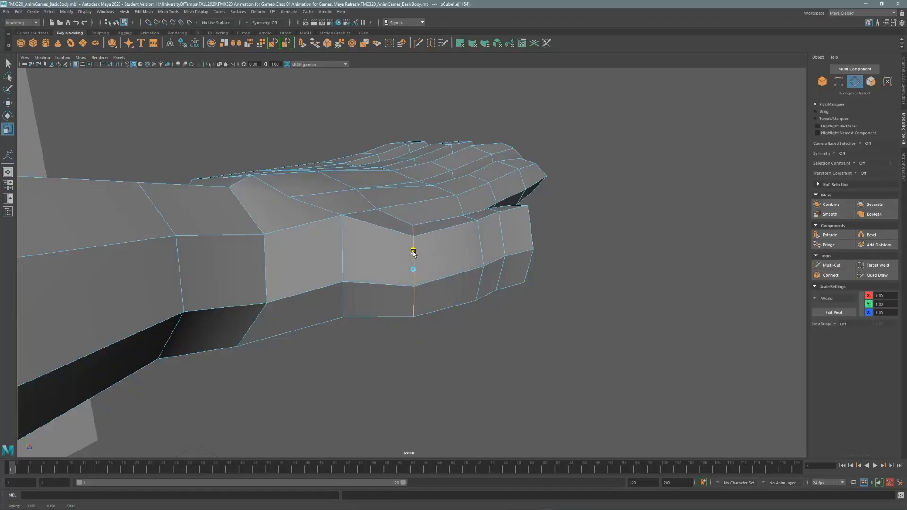
# Step: Scale the edge loops at the thumb's outer joints vertically to thin the thumb
pyautogui.doubleClick(481, 250)
pyautogui.moveTo(470, 228)
pyautogui.mouseDown()
pyautogui.moveTo(471, 243)
pyautogui.moveTo(491, 222)
pyautogui.moveTo(497, 239)
pyautogui.moveTo(497, 230)
pyautogui.mouseUp()
pyautogui.doubleClick(503, 240)
pyautogui.keyDown('alt'); pyautogui.moveTo(498, 230); pyautogui.dragTo(449, 229); pyautogui.keyUp('alt')
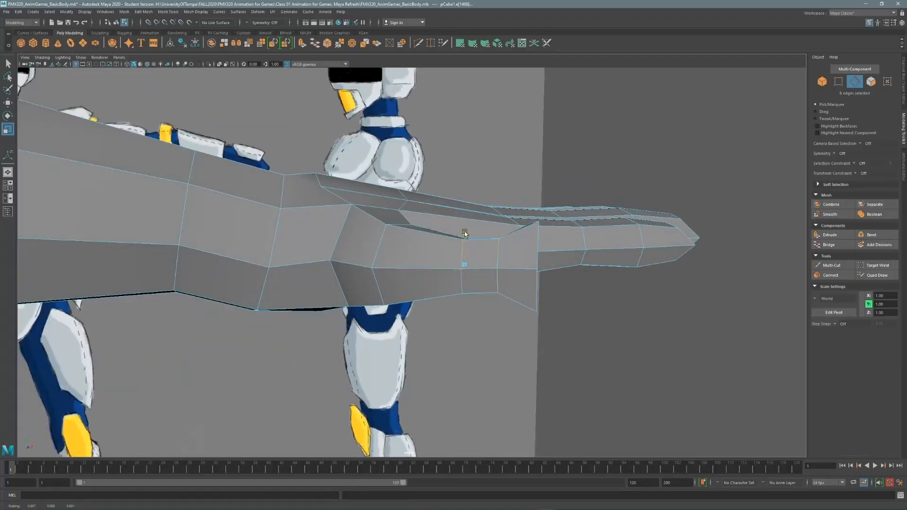
pyautogui.doubleClick(398, 231)
# Step: Select the edges bordering the thumb's end faces and scale them down vertically
pyautogui.doubleClick(536, 240)
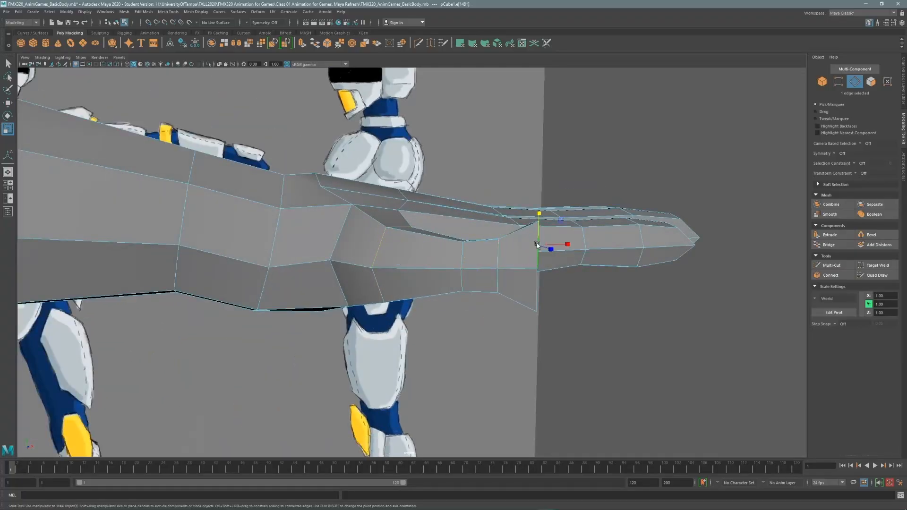
pyautogui.keyDown('alt'); pyautogui.moveTo(536, 240); pyautogui.dragTo(440, 256); pyautogui.keyUp('alt')
pyautogui.keyDown('shift'); pyautogui.click(439, 280); pyautogui.keyUp('shift')
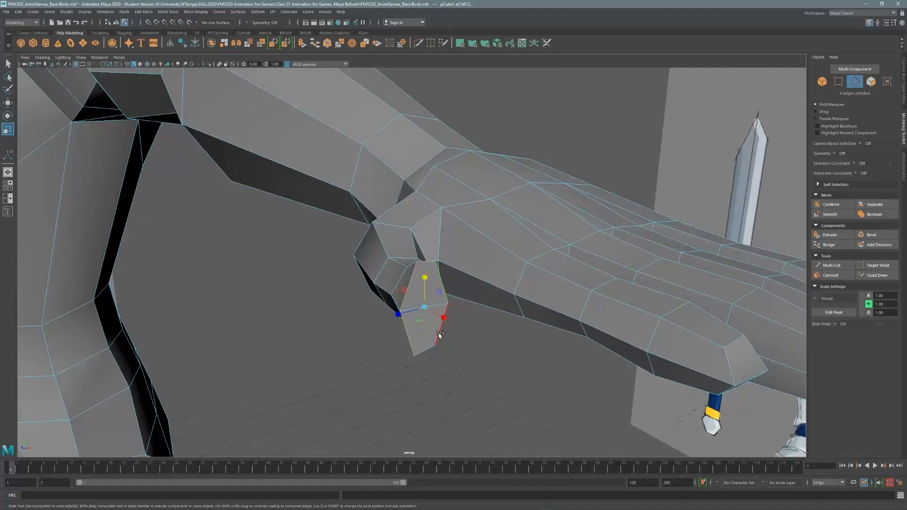
pyautogui.keyDown('shift'); pyautogui.click(440, 334); pyautogui.keyUp('shift')
pyautogui.keyDown('shift'); pyautogui.click(426, 350); pyautogui.keyUp('shift')
pyautogui.keyDown('alt'); pyautogui.moveTo(425, 349); pyautogui.dragTo(465, 229); pyautogui.keyUp('alt')
pyautogui.scroll(2, 435, 247)
# Step: Move the individual vertices around the thumb's end to round out the thumb tip
pyautogui.click(402, 44)
pyautogui.click(821, 83)
pyautogui.press('F9')
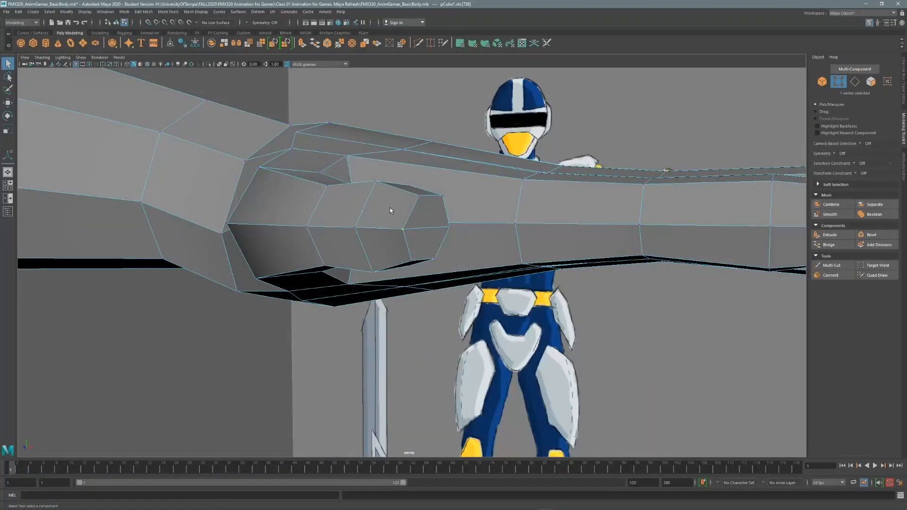
pyautogui.keyDown('alt'); pyautogui.moveTo(390, 211); pyautogui.dragTo(486, 300); pyautogui.keyUp('alt')
pyautogui.press('w')
pyautogui.moveTo(538, 361); pyautogui.dragTo(486, 220)
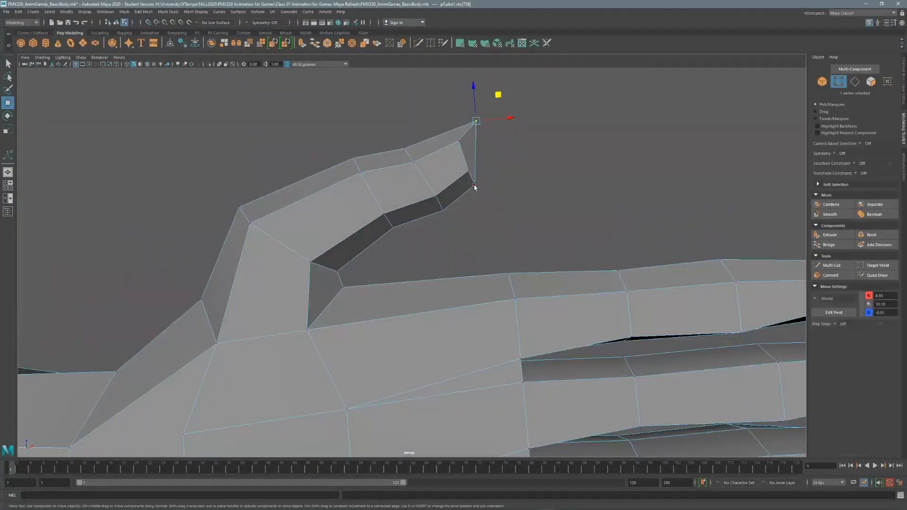
pyautogui.click(475, 186)
pyautogui.moveTo(499, 162); pyautogui.dragTo(501, 154)
pyautogui.click(477, 123)
pyautogui.moveTo(501, 100); pyautogui.dragTo(506, 95)
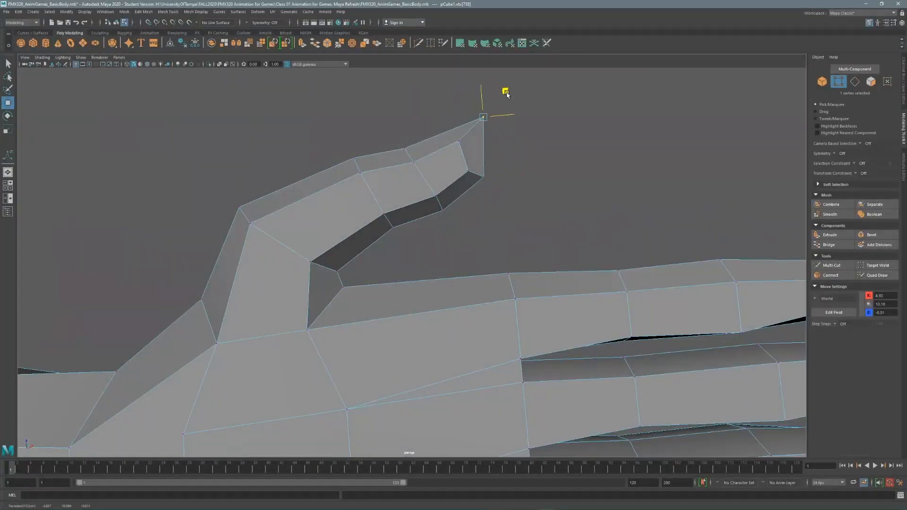
pyautogui.click(460, 142)
pyautogui.keyDown('alt'); pyautogui.moveTo(454, 146); pyautogui.dragTo(500, 331); pyautogui.keyUp('alt')
pyautogui.keyDown('alt'); pyautogui.moveTo(542, 381); pyautogui.dragTo(418, 125); pyautogui.keyUp('alt')
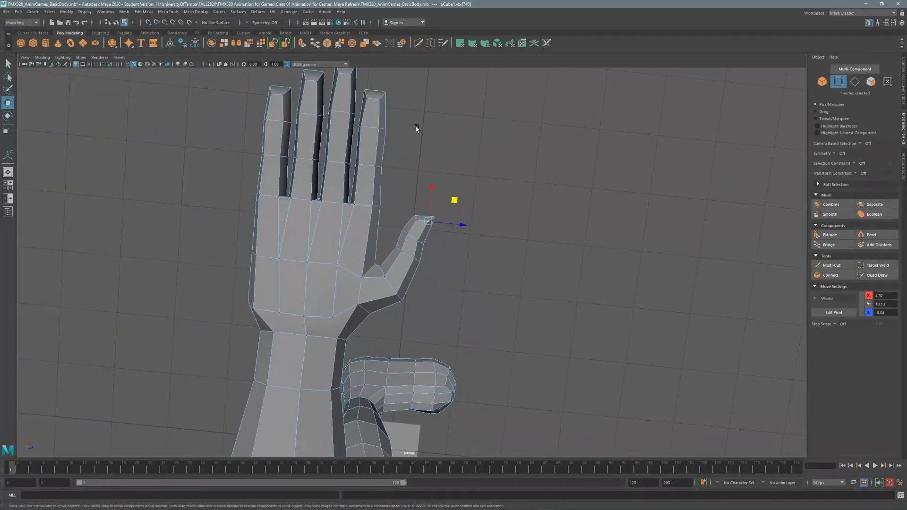
# Step: Leave vertex editing and select the whole body mesh as an object
pyautogui.press('space')
pyautogui.press('space')
pyautogui.scroll(-3, 348, 195)
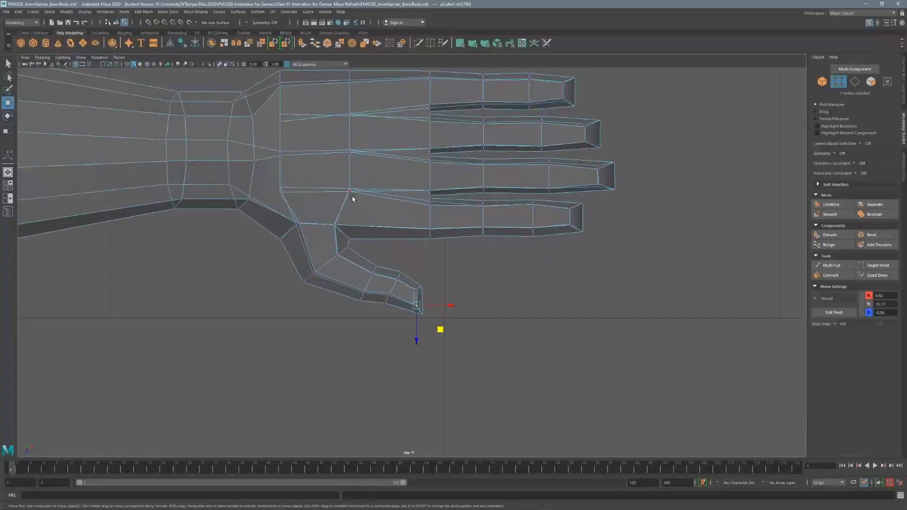
pyautogui.scroll(-4, 426, 304)
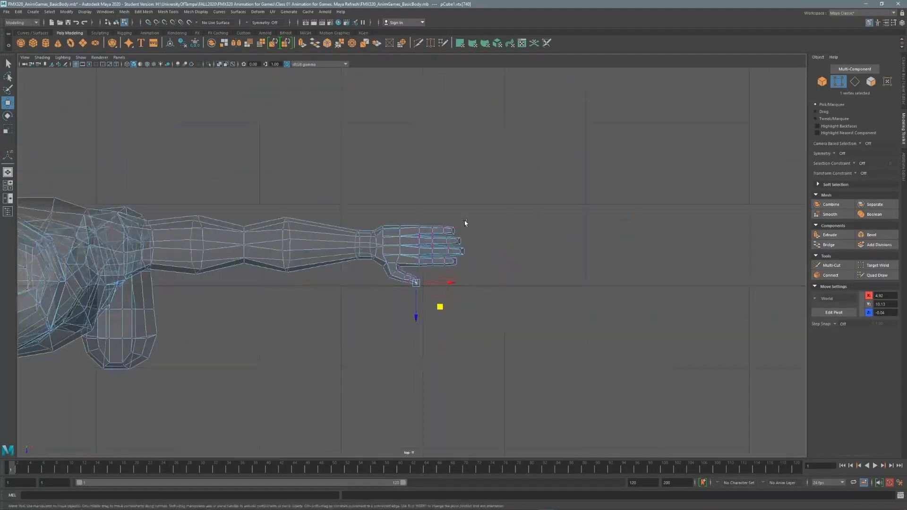
pyautogui.click(822, 82)
pyautogui.press('space')
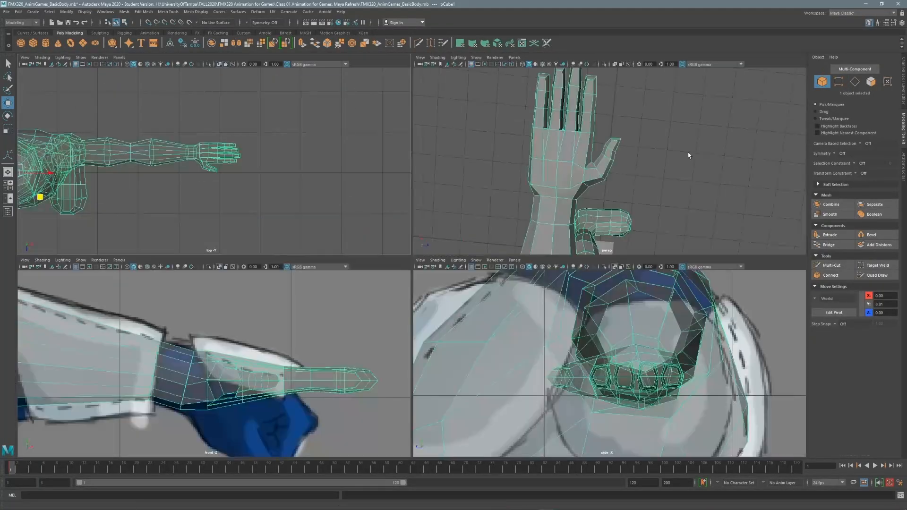
pyautogui.keyDown('alt'); pyautogui.moveTo(557, 192); pyautogui.dragTo(732, 145); pyautogui.keyUp('alt')
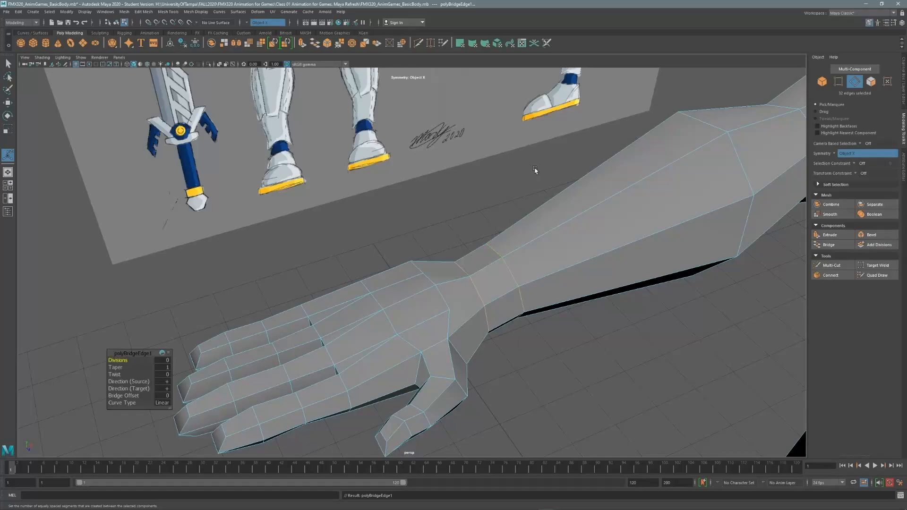
# Step: Examine the complete body beside the reference drawings in smooth mesh preview, and return to the unsmoothed display
pyautogui.keyDown('alt'); pyautogui.moveTo(537, 168); pyautogui.dragTo(380, 155); pyautogui.keyUp('alt')
pyautogui.click(440, 133)
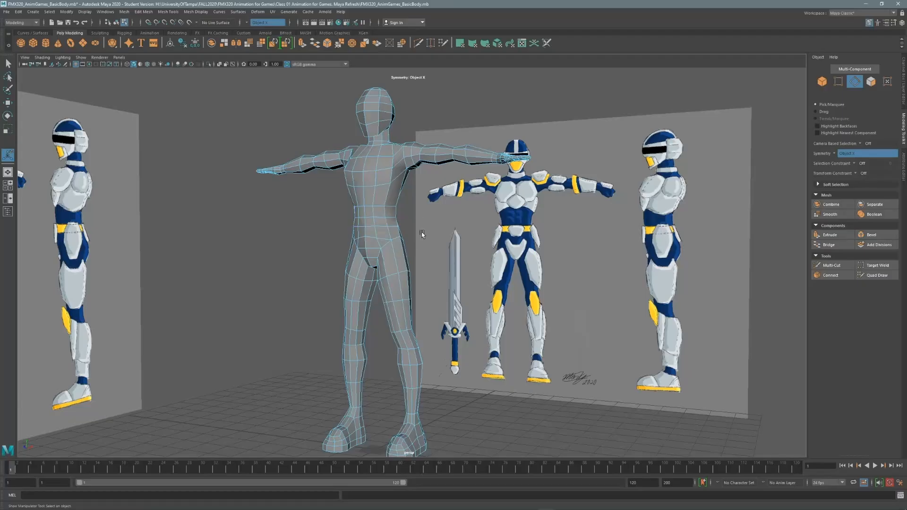
pyautogui.keyDown('alt'); pyautogui.moveTo(422, 232); pyautogui.dragTo(397, 215, button='middle'); pyautogui.keyUp('alt')
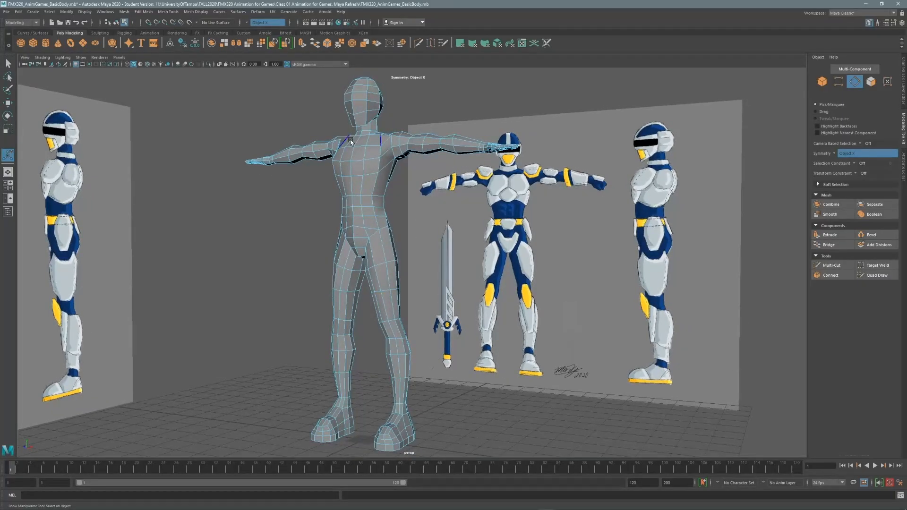
pyautogui.keyDown('alt'); pyautogui.moveTo(350, 141); pyautogui.dragTo(342, 173); pyautogui.keyUp('alt')
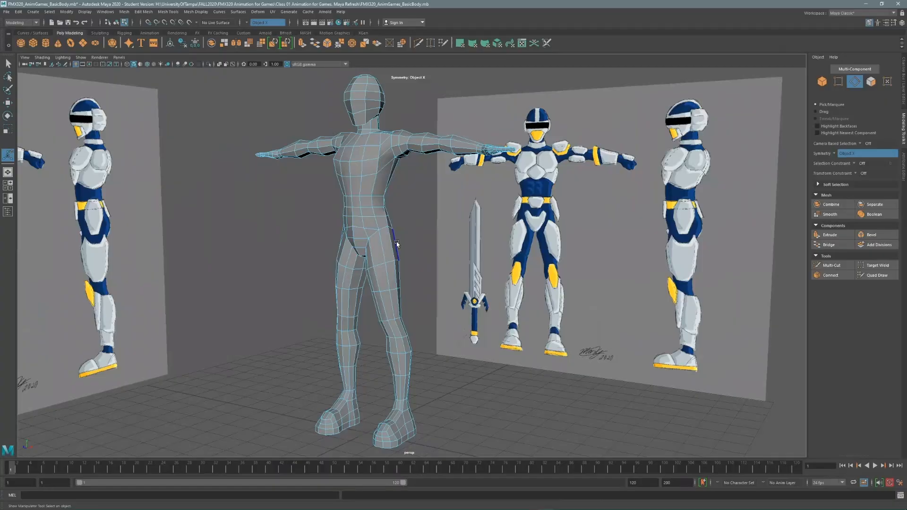
pyautogui.press('3')
pyautogui.moveTo(409, 214)
pyautogui.keyDown('alt'); pyautogui.mouseDown()
pyautogui.moveTo(500, 211)
pyautogui.moveTo(399, 211)
pyautogui.mouseUp(); pyautogui.keyUp('alt')
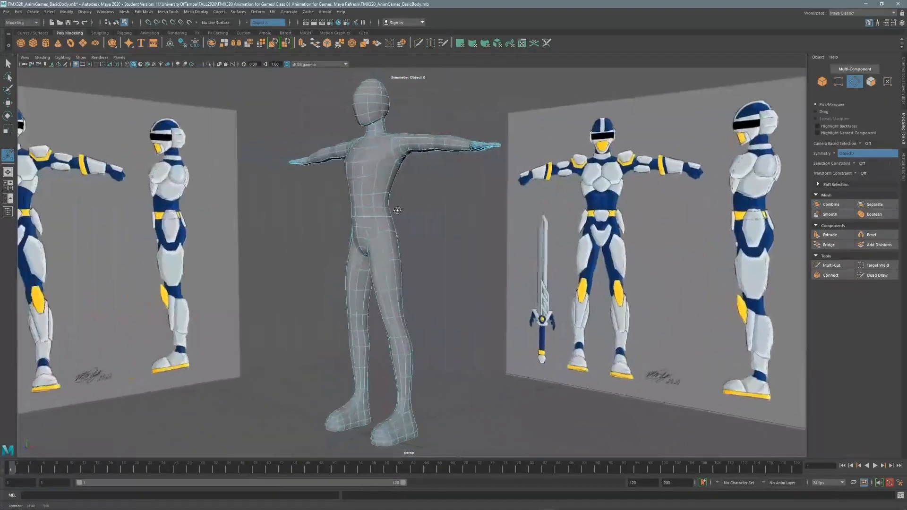
pyautogui.moveTo(399, 209)
pyautogui.keyDown('alt'); pyautogui.mouseDown(button='middle')
pyautogui.moveTo(397, 217)
pyautogui.moveTo(409, 200)
pyautogui.mouseUp(button='middle'); pyautogui.keyUp('alt')
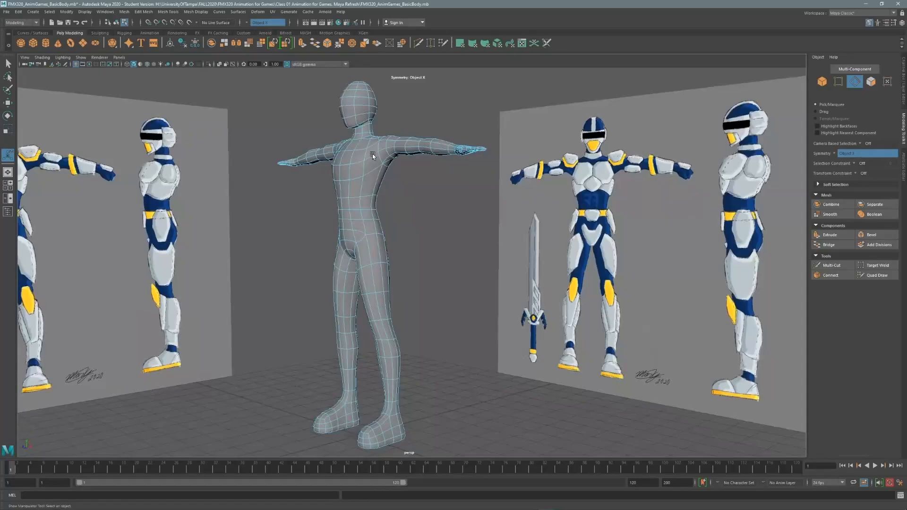
pyautogui.press('a')
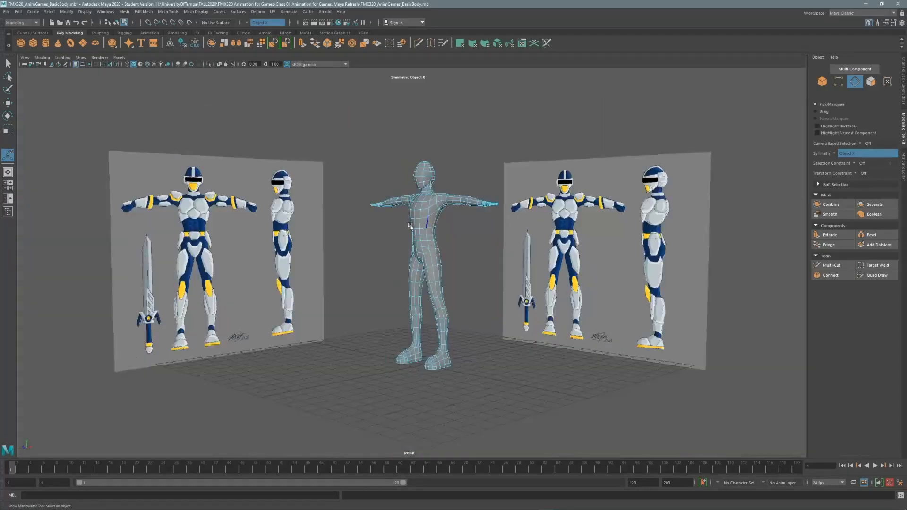
pyautogui.keyDown('alt'); pyautogui.moveTo(410, 225); pyautogui.dragTo(453, 199, button='right'); pyautogui.keyUp('alt')
pyautogui.keyDown('alt'); pyautogui.moveTo(486, 210); pyautogui.dragTo(474, 189, button='middle'); pyautogui.keyUp('alt')
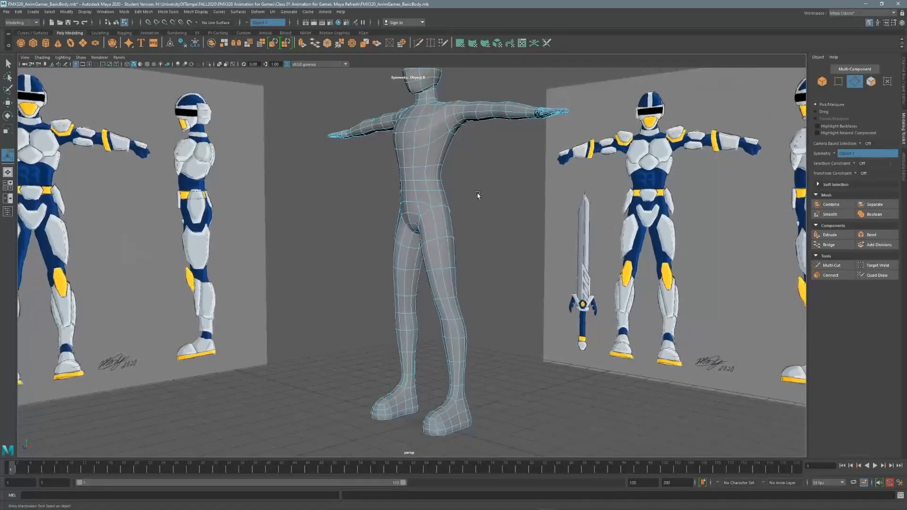
pyautogui.press('1')
pyautogui.keyDown('alt'); pyautogui.moveTo(474, 212); pyautogui.dragTo(458, 212, button='right'); pyautogui.keyUp('alt')
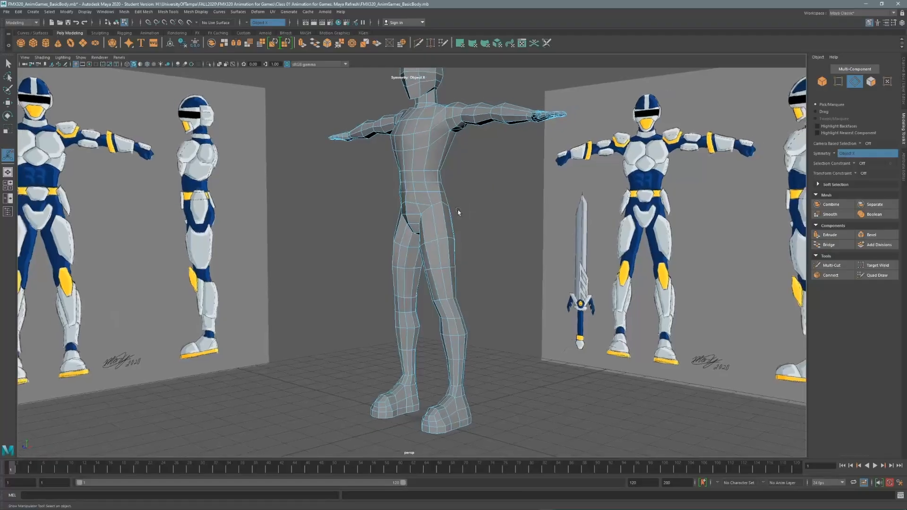
pyautogui.keyDown('alt'); pyautogui.moveTo(465, 190); pyautogui.dragTo(458, 213, button='middle'); pyautogui.keyUp('alt')
pyautogui.keyDown('alt'); pyautogui.moveTo(458, 212); pyautogui.dragTo(446, 213, button='right'); pyautogui.keyUp('alt')
pyautogui.keyDown('alt'); pyautogui.moveTo(445, 212); pyautogui.dragTo(441, 217, button='middle'); pyautogui.keyUp('alt')
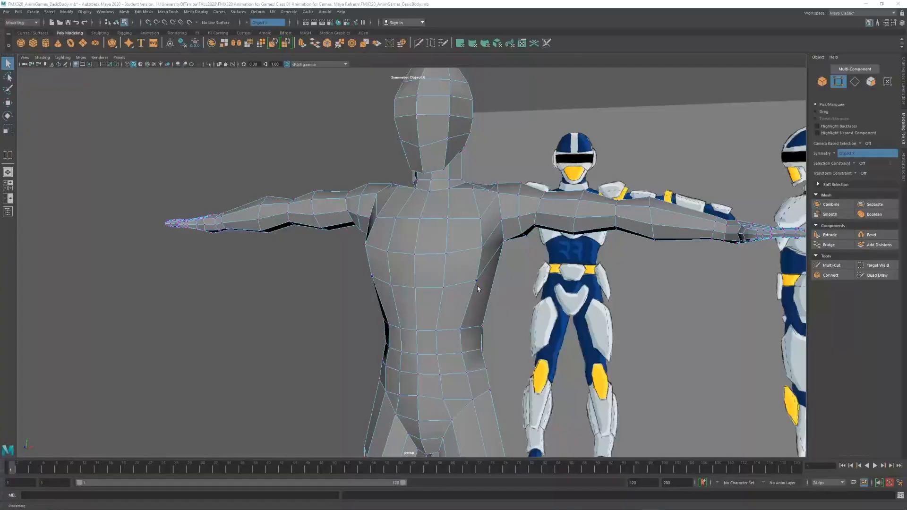
# Step: Target Weld the extra vertex on top of the shoulder to its neighbour at the arm joint, with Object X symmetry on
pyautogui.keyDown('alt'); pyautogui.moveTo(489, 234); pyautogui.dragTo(387, 304, button='middle'); pyautogui.keyUp('alt')
pyautogui.keyDown('alt'); pyautogui.moveTo(376, 273); pyautogui.dragTo(443, 273, button='right'); pyautogui.keyUp('alt')
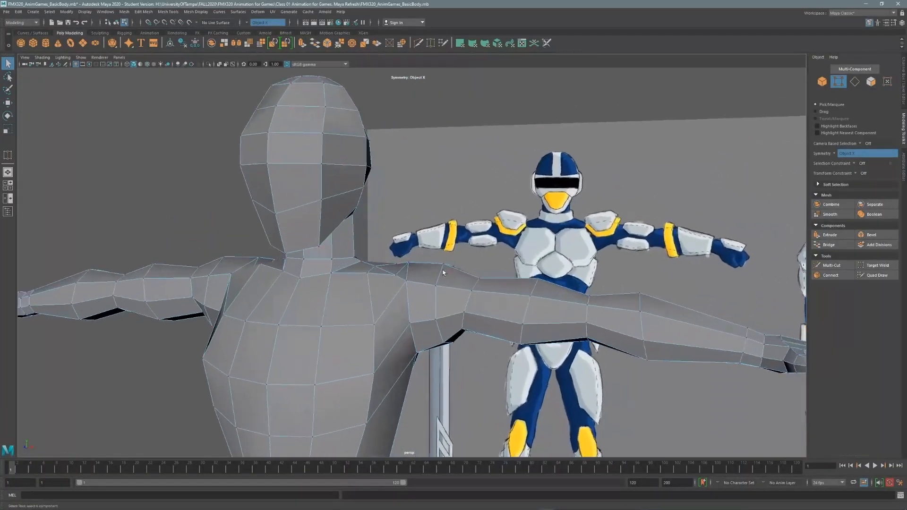
pyautogui.keyDown('alt'); pyautogui.moveTo(444, 272); pyautogui.dragTo(382, 302); pyautogui.keyUp('alt')
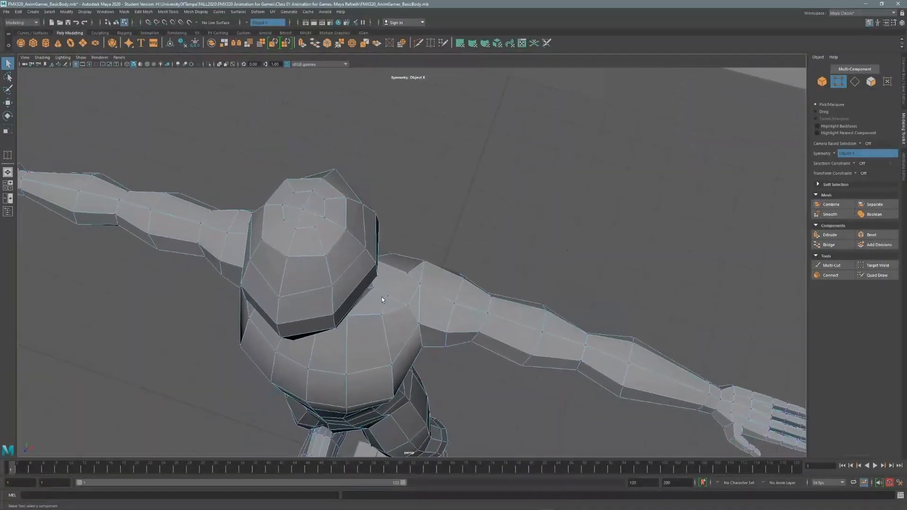
pyautogui.keyDown('alt'); pyautogui.moveTo(482, 265); pyautogui.dragTo(548, 265, button='right'); pyautogui.keyUp('alt')
pyautogui.keyDown('alt'); pyautogui.moveTo(548, 264); pyautogui.dragTo(435, 256); pyautogui.keyUp('alt')
pyautogui.keyDown('alt'); pyautogui.moveTo(424, 287); pyautogui.dragTo(415, 281); pyautogui.keyUp('alt')
pyautogui.click(876, 265)
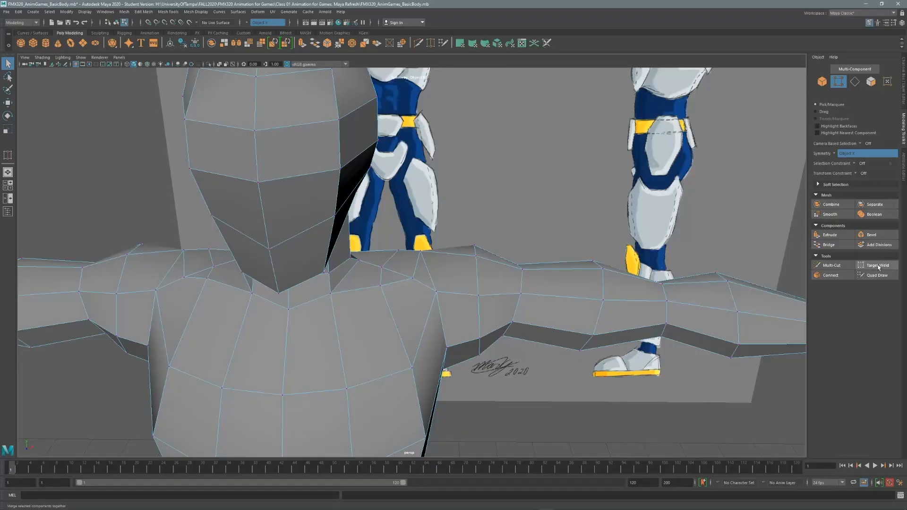
pyautogui.keyDown('alt'); pyautogui.moveTo(416, 259); pyautogui.dragTo(331, 287); pyautogui.keyUp('alt')
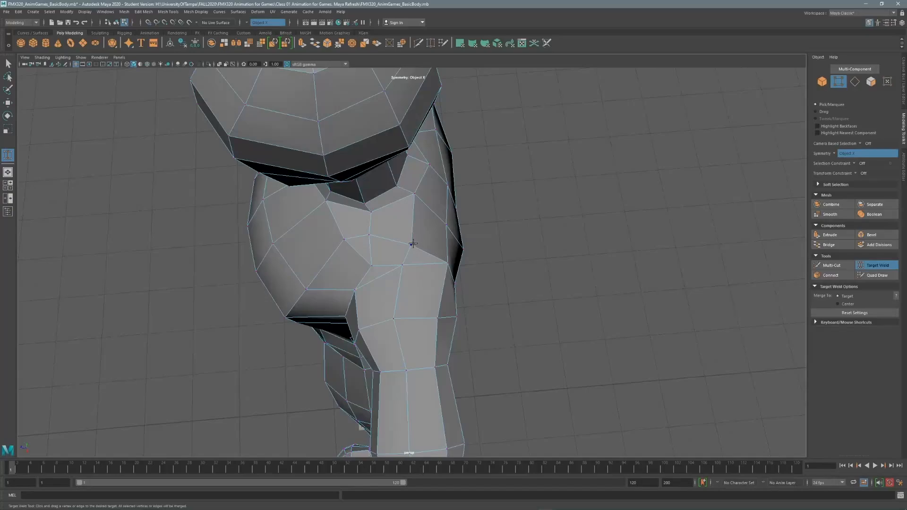
pyautogui.moveTo(402, 266); pyautogui.dragTo(401, 265)
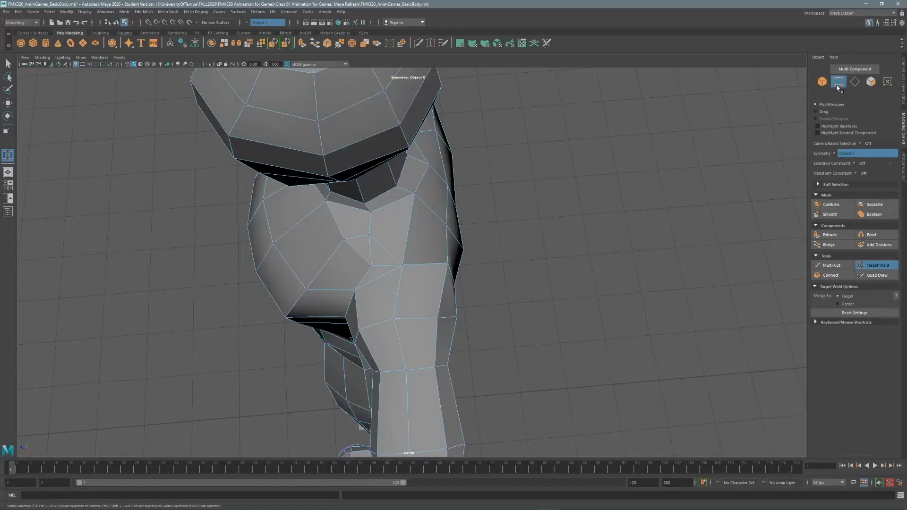
# Step: Multi-Cut a straight edge across the front of the shoulder and delete the redundant edges meeting at the extra vertex above it
pyautogui.press('q')
pyautogui.click(372, 265)
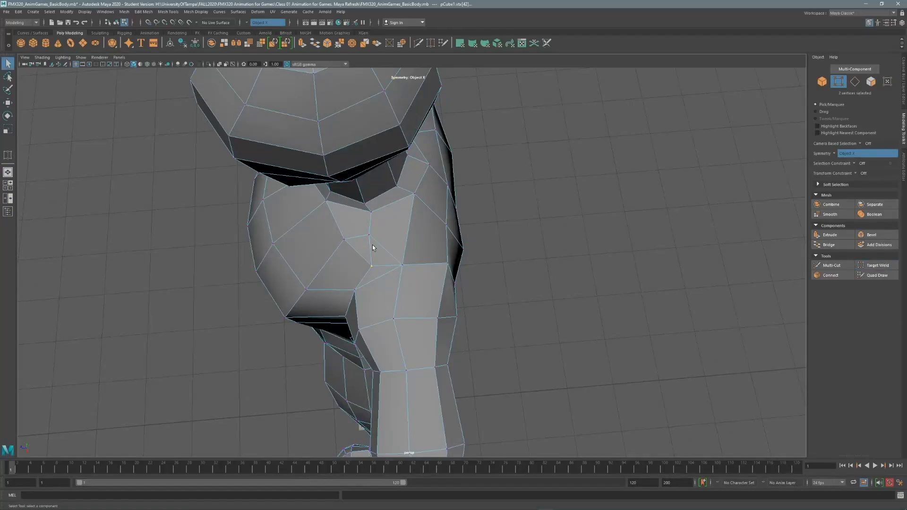
pyautogui.keyDown('alt'); pyautogui.moveTo(372, 244); pyautogui.dragTo(438, 251); pyautogui.keyUp('alt')
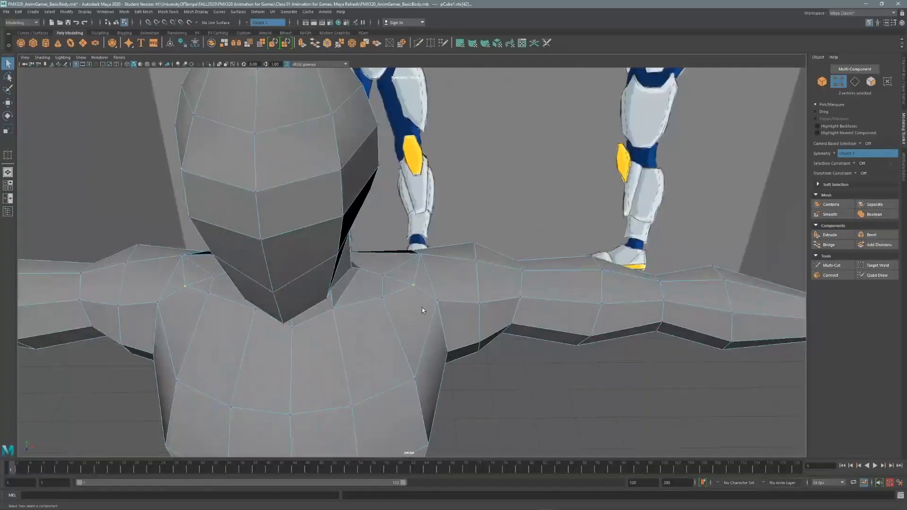
pyautogui.press('w')
pyautogui.moveTo(437, 285); pyautogui.dragTo(409, 270)
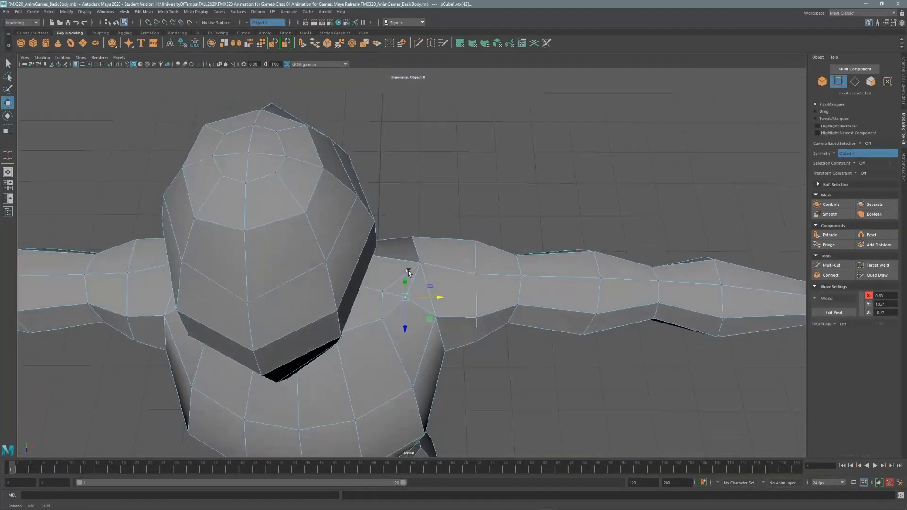
pyautogui.click(832, 266)
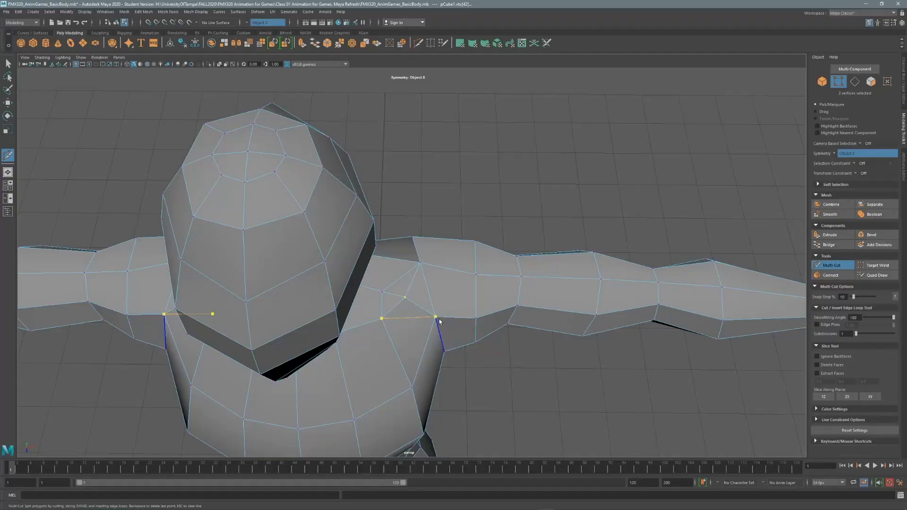
pyautogui.press('q')
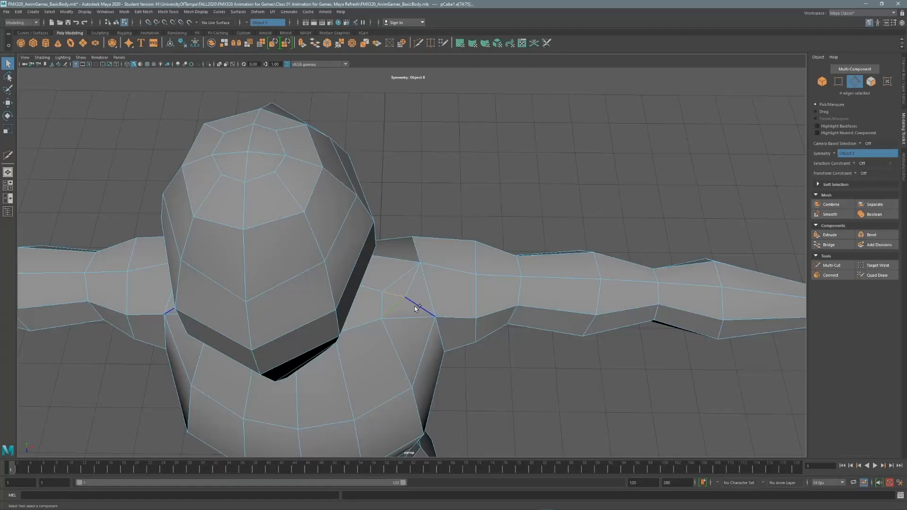
pyautogui.press('Delete')
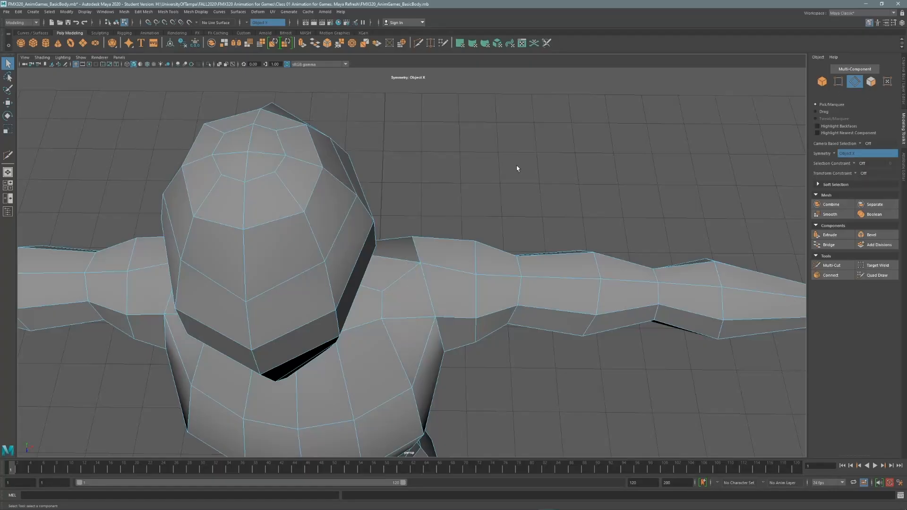
# Step: Multi-Cut a diagonal edge across the face behind the armpit
pyautogui.keyDown('alt'); pyautogui.moveTo(440, 282); pyautogui.dragTo(364, 191); pyautogui.keyUp('alt')
pyautogui.click(356, 264)
pyautogui.press('w')
pyautogui.click(832, 265)
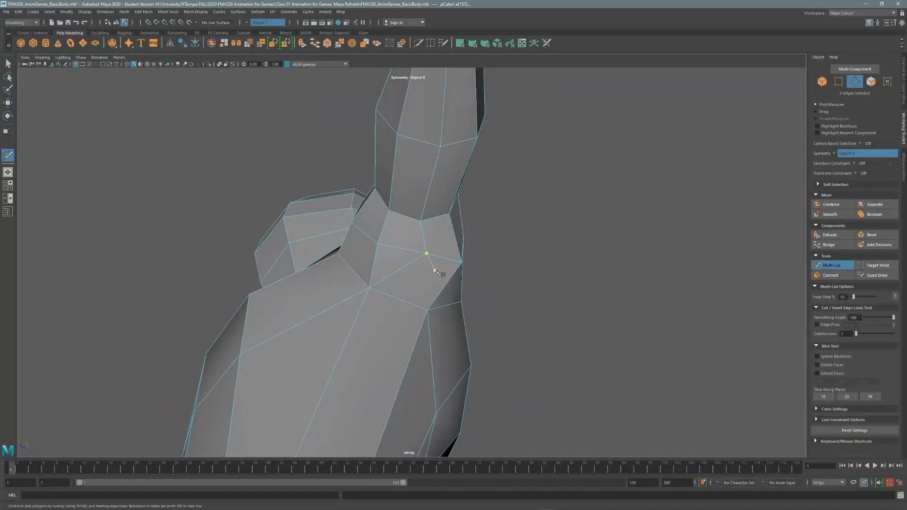
pyautogui.click(427, 311)
pyautogui.press('q')
# Step: Multi-Cut an edge across the back of the shoulder, joining the arm-joint vertex to the neighbouring shoulder-blade vertex
pyautogui.keyDown('alt'); pyautogui.moveTo(450, 251); pyautogui.dragTo(368, 264); pyautogui.keyUp('alt')
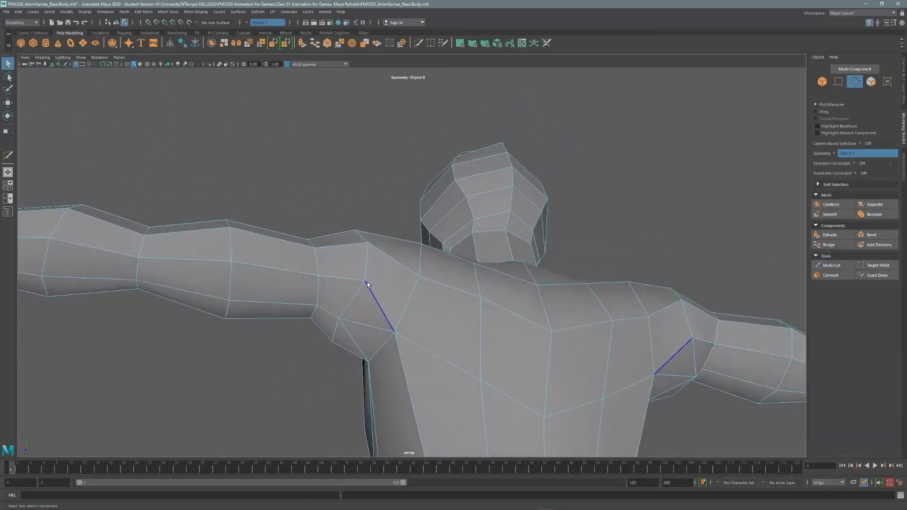
pyautogui.click(366, 281)
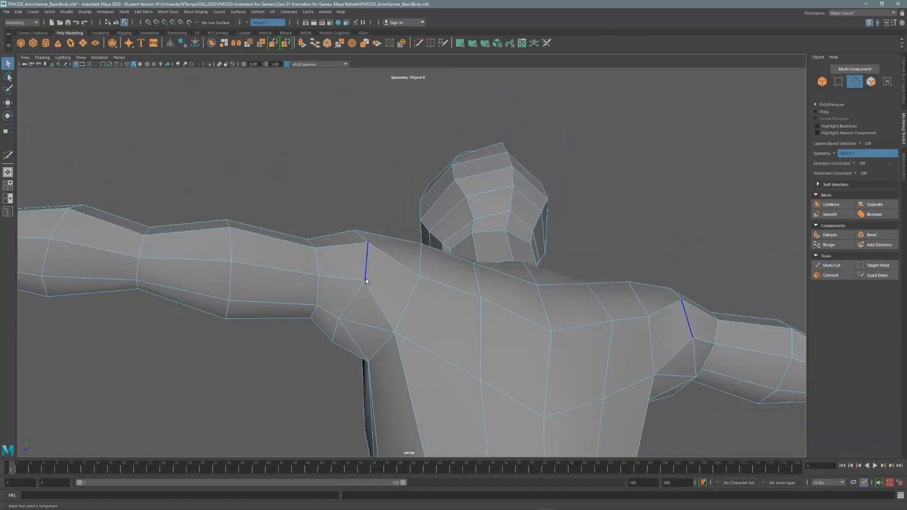
pyautogui.click(878, 265)
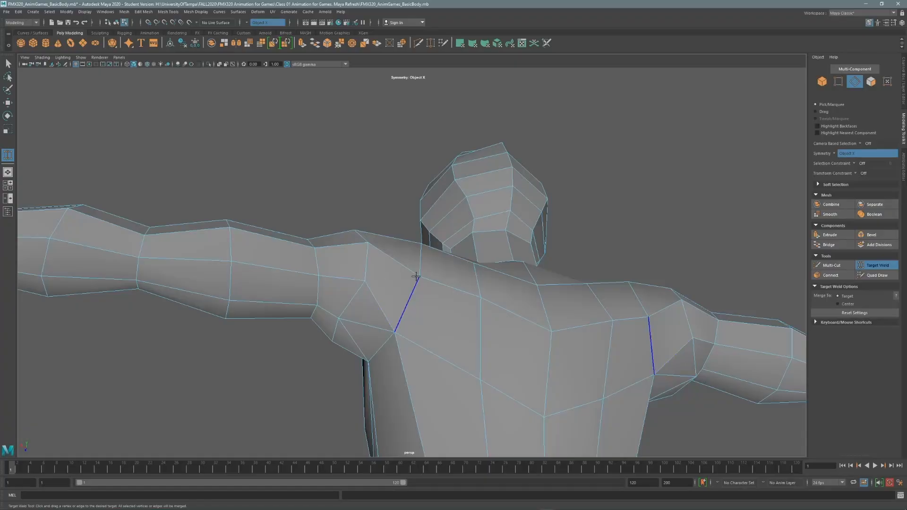
pyautogui.click(832, 265)
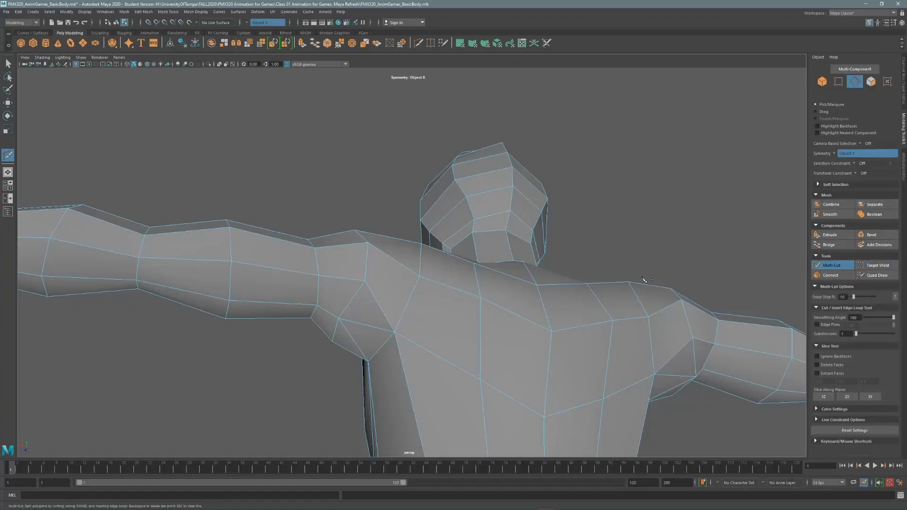
pyautogui.click(419, 277)
pyautogui.press('q')
pyautogui.keyDown('alt'); pyautogui.moveTo(387, 268); pyautogui.dragTo(402, 281); pyautogui.keyUp('alt')
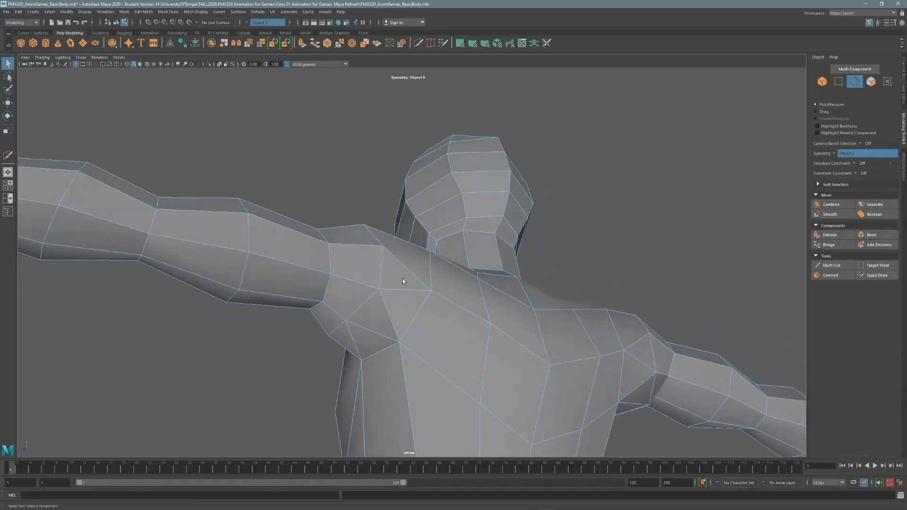
# Step: Delete the diagonal edge behind the armpit and the redundant edge on the back of the shoulder joint
pyautogui.click(355, 347)
pyautogui.keyDown('shift'); pyautogui.click(390, 311); pyautogui.keyUp('shift')
pyautogui.click(257, 308)
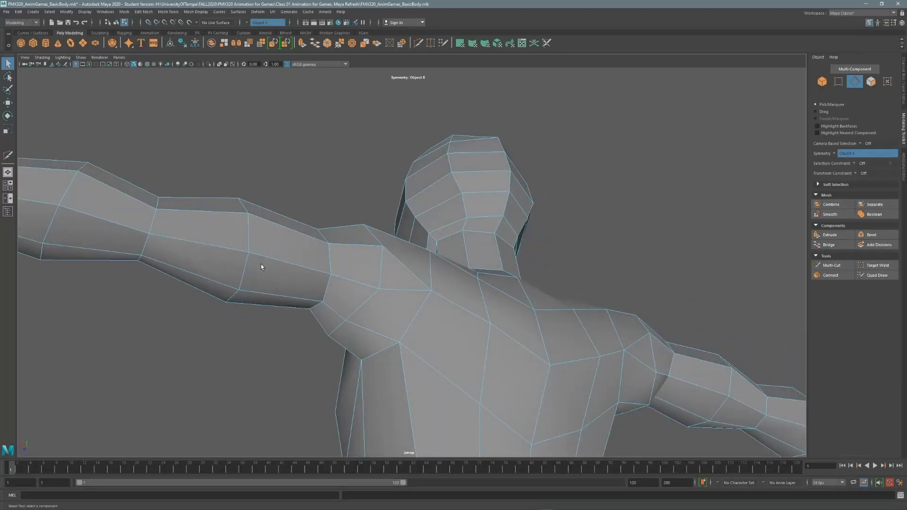
# Step: Scale the pair of vertices on the back of the shoulder joint to even out the arm's edge loop
pyautogui.keyDown('alt'); pyautogui.moveTo(262, 265); pyautogui.dragTo(382, 301); pyautogui.keyUp('alt')
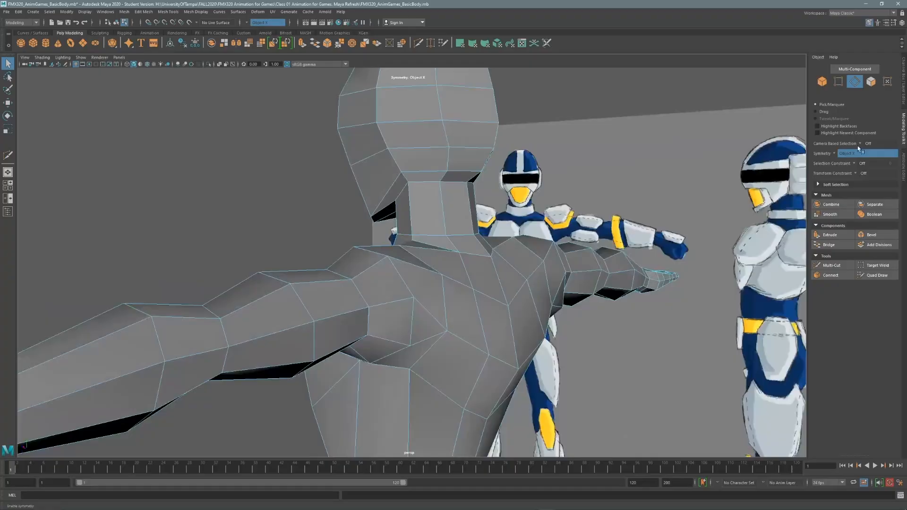
pyautogui.click(837, 83)
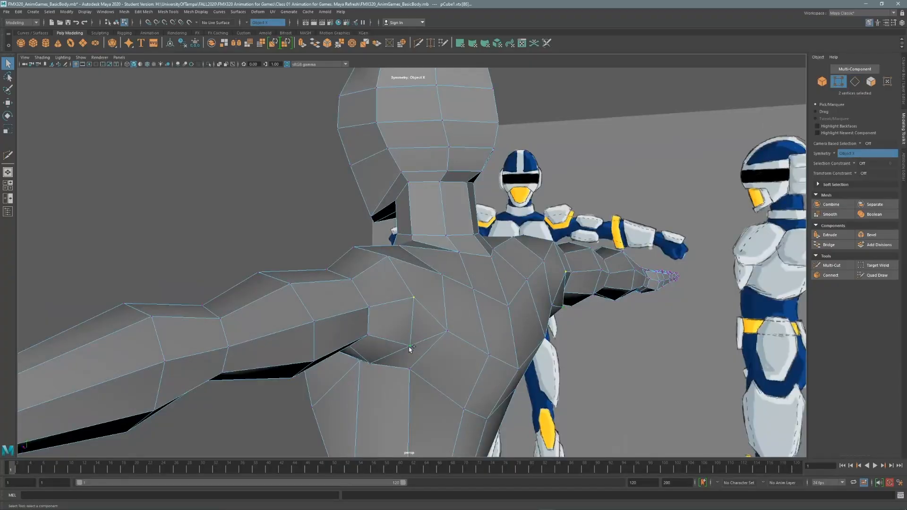
pyautogui.press('r')
pyautogui.moveTo(412, 293); pyautogui.dragTo(298, 269)
pyautogui.keyDown('alt'); pyautogui.moveTo(298, 269); pyautogui.dragTo(393, 160, button='middle'); pyautogui.keyUp('alt')
pyautogui.keyDown('alt'); pyautogui.moveTo(467, 267); pyautogui.dragTo(500, 282); pyautogui.keyUp('alt')
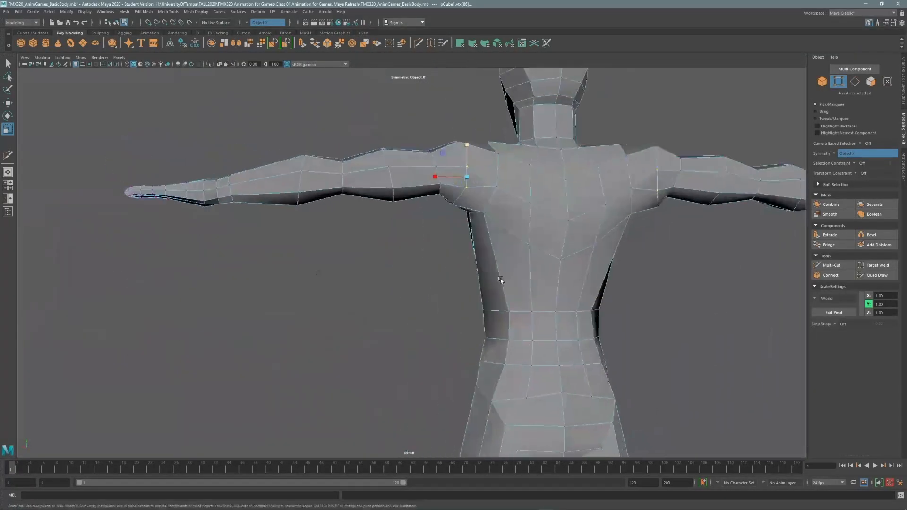
# Step: Select the ring of vertical edges around the knee and Connect them with one segment at slide 0.50
pyautogui.keyDown('alt'); pyautogui.moveTo(500, 281); pyautogui.dragTo(468, 217, button='middle'); pyautogui.keyUp('alt')
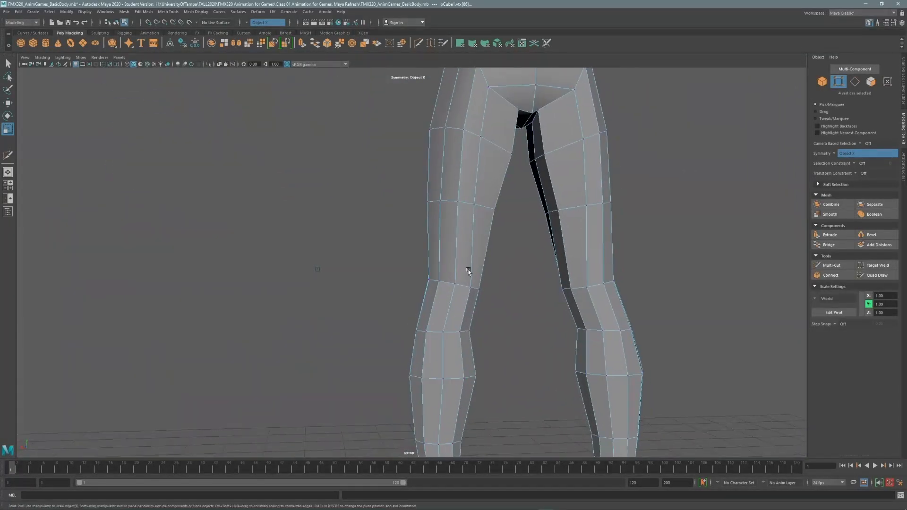
pyautogui.keyDown('alt'); pyautogui.moveTo(446, 300); pyautogui.dragTo(462, 223, button='middle'); pyautogui.keyUp('alt')
pyautogui.keyDown('alt'); pyautogui.moveTo(462, 223); pyautogui.dragTo(488, 250); pyautogui.keyUp('alt')
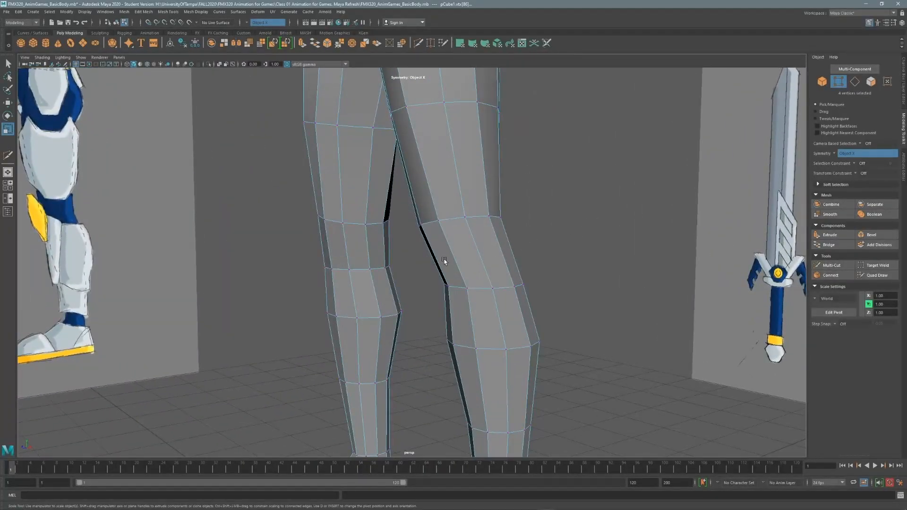
pyautogui.click(855, 81)
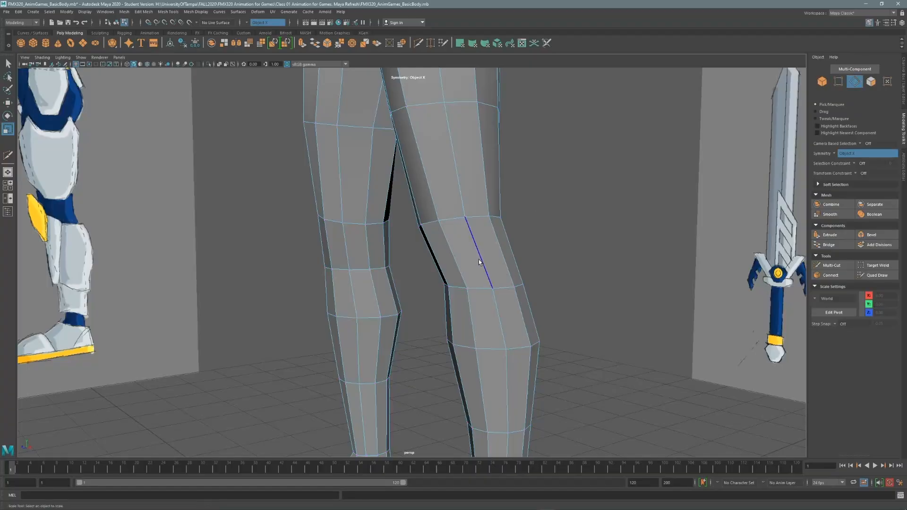
pyautogui.click(478, 259)
pyautogui.keyDown('shift'); pyautogui.doubleClick(507, 267); pyautogui.keyUp('shift')
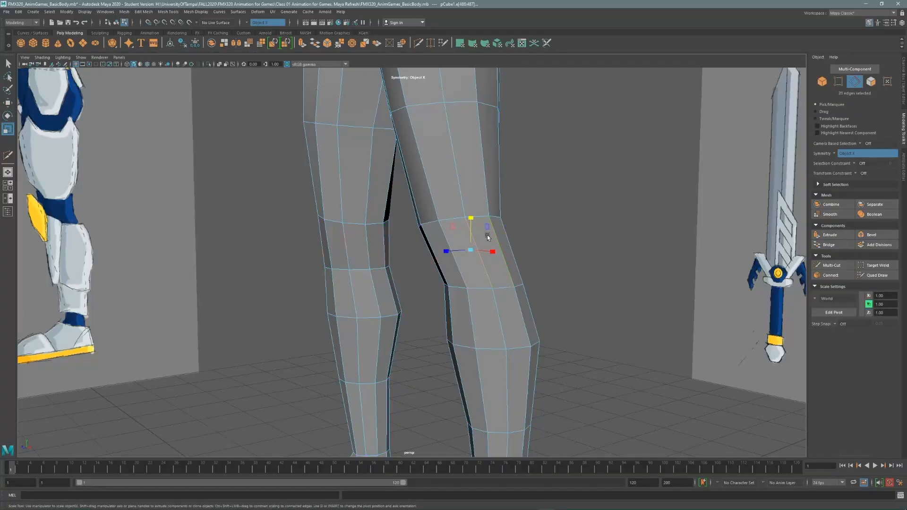
pyautogui.keyDown('alt'); pyautogui.moveTo(487, 235); pyautogui.dragTo(506, 233); pyautogui.keyUp('alt')
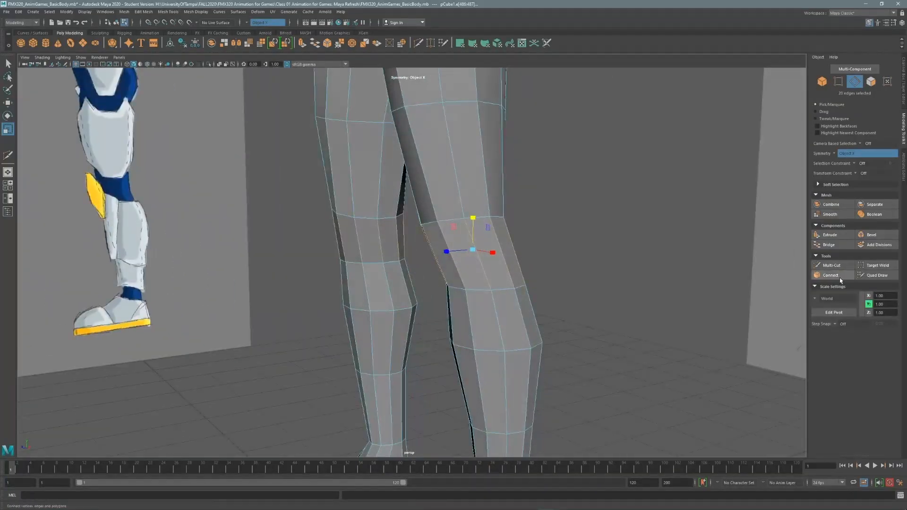
pyautogui.click(839, 277)
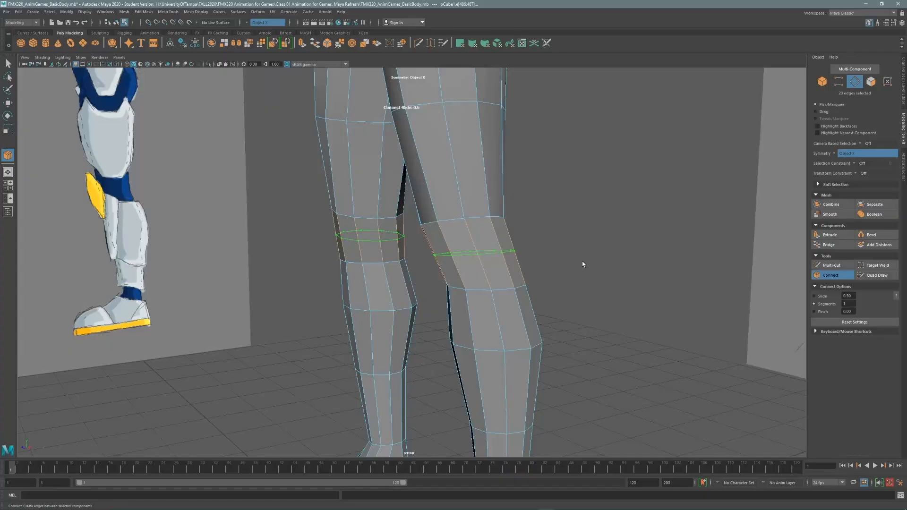
# Step: Move the front vertices of the new knee loop forward in the side view to shape the kneecap
pyautogui.press('space')
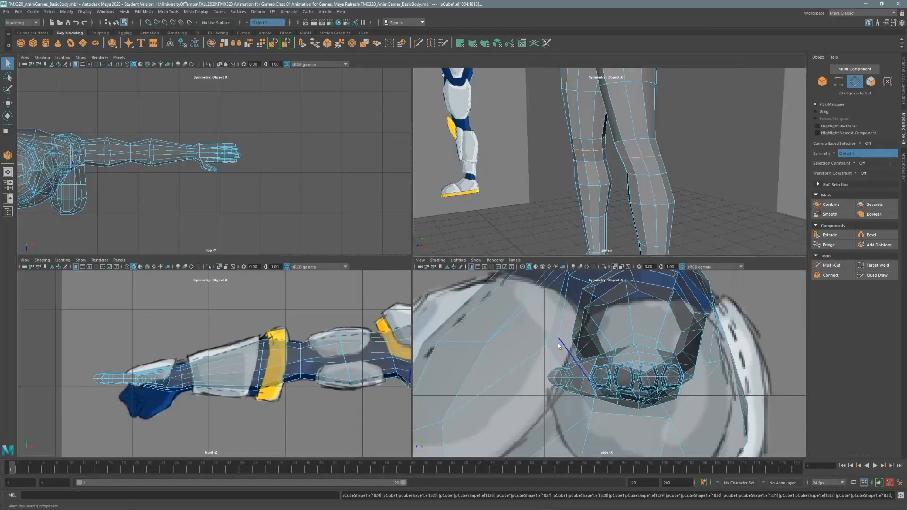
pyautogui.press('space')
pyautogui.scroll(4, 365, 324)
pyautogui.scroll(6, 365, 324)
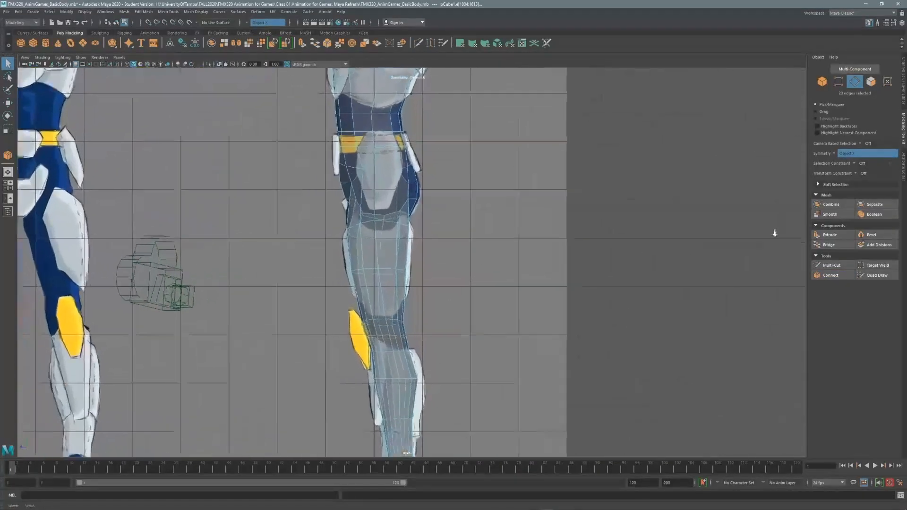
pyautogui.keyDown('alt'); pyautogui.moveTo(506, 245); pyautogui.dragTo(548, 256, button='middle'); pyautogui.keyUp('alt')
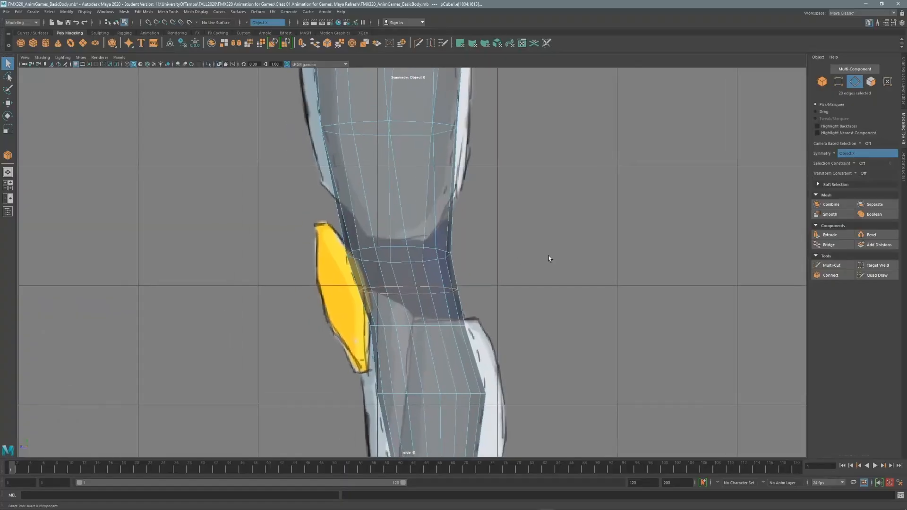
pyautogui.press('F9')
pyautogui.press('w')
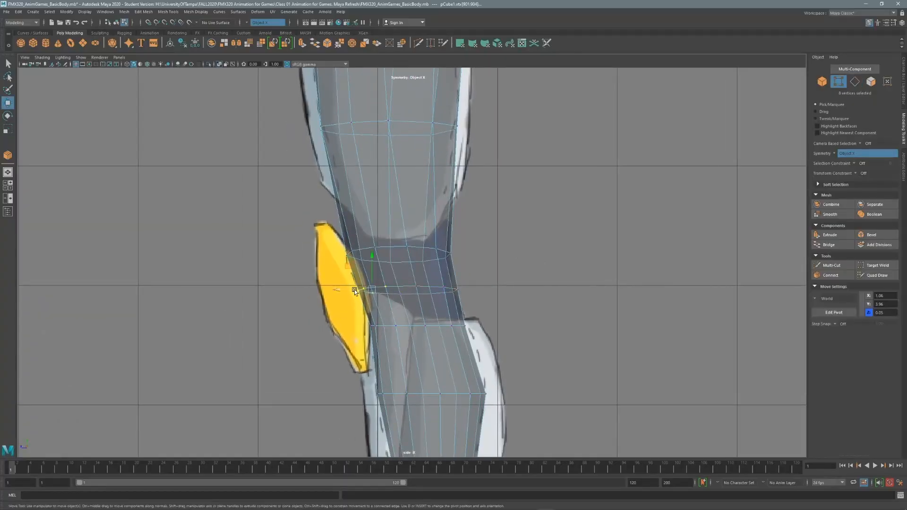
pyautogui.moveTo(342, 288); pyautogui.dragTo(333, 291)
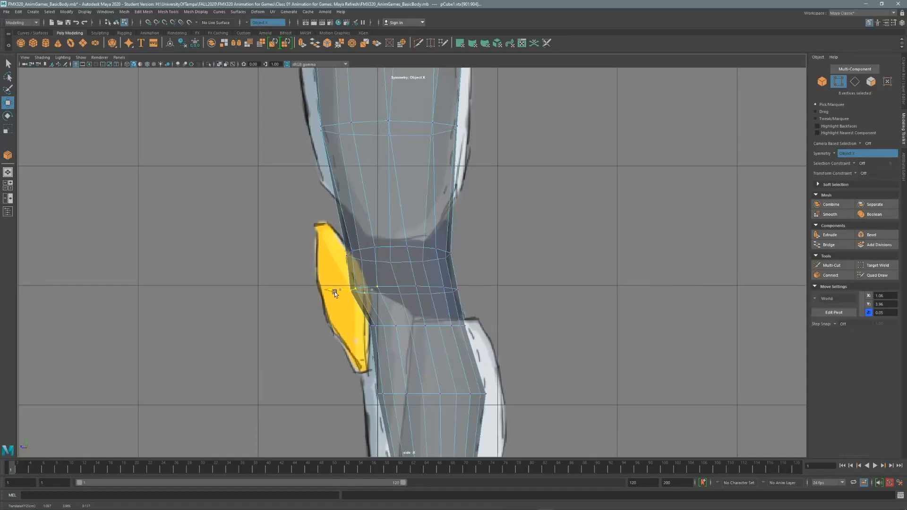
# Step: Insert extra edge loops around the elbow with Multi-Cut in the front view, beside the existing elbow loop
pyautogui.scroll(-4, 368, 234)
pyautogui.scroll(-2, 367, 233)
pyautogui.keyDown('alt'); pyautogui.moveTo(374, 233); pyautogui.dragTo(384, 379, button='middle'); pyautogui.keyUp('alt')
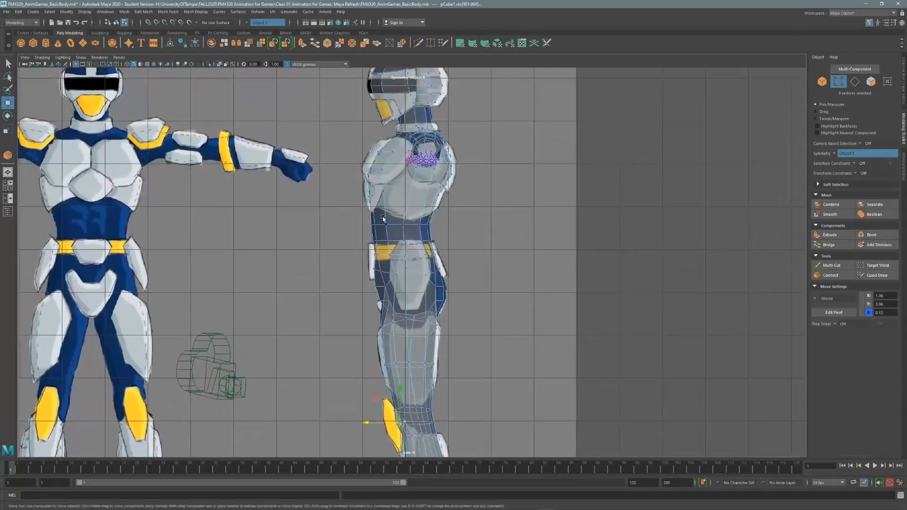
pyautogui.keyDown('alt'); pyautogui.moveTo(467, 201); pyautogui.dragTo(460, 245, button='middle'); pyautogui.keyUp('alt')
pyautogui.press('space')
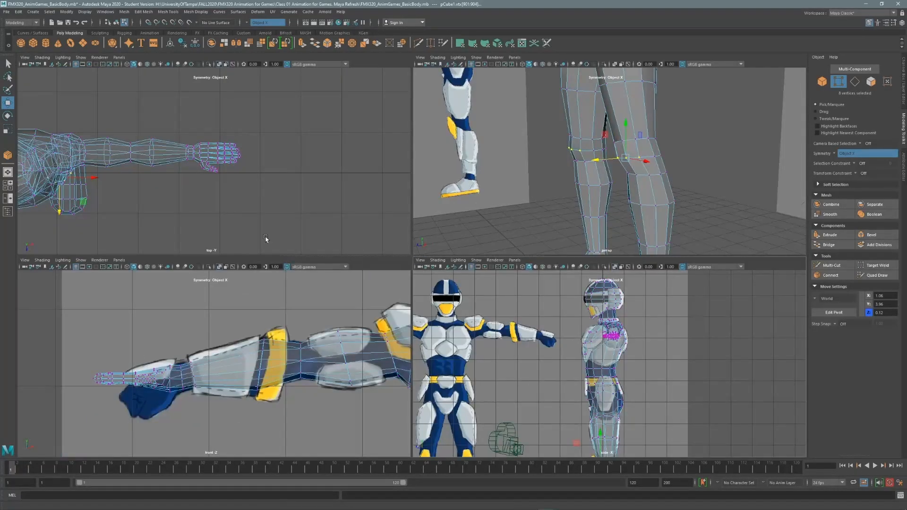
pyautogui.press('space')
pyautogui.scroll(2, 414, 240)
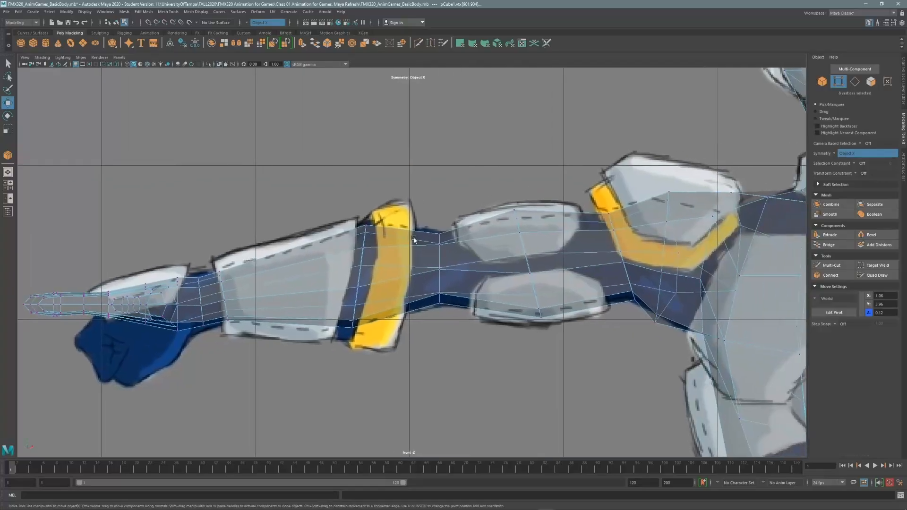
pyautogui.keyDown('alt'); pyautogui.moveTo(400, 240); pyautogui.dragTo(361, 264, button='middle'); pyautogui.keyUp('alt')
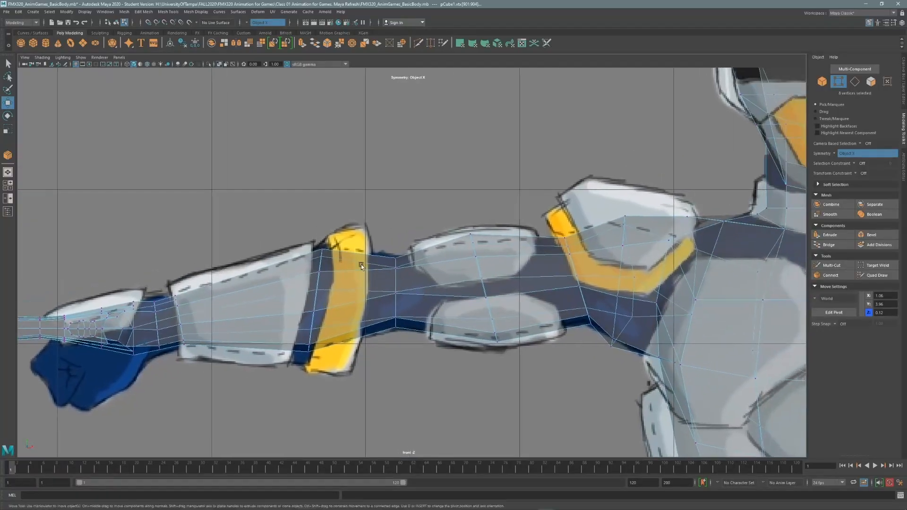
pyautogui.keyDown('alt'); pyautogui.moveTo(373, 251); pyautogui.dragTo(531, 198, button='right'); pyautogui.keyUp('alt')
pyautogui.keyDown('alt'); pyautogui.moveTo(425, 220); pyautogui.dragTo(372, 226, button='middle'); pyautogui.keyUp('alt')
pyautogui.keyDown('alt'); pyautogui.moveTo(648, 202); pyautogui.dragTo(122, 188, button='middle'); pyautogui.keyUp('alt')
pyautogui.keyDown('alt'); pyautogui.moveTo(634, 184); pyautogui.dragTo(174, 190, button='middle'); pyautogui.keyUp('alt')
pyautogui.keyDown('alt'); pyautogui.moveTo(514, 223); pyautogui.dragTo(486, 207, button='middle'); pyautogui.keyUp('alt')
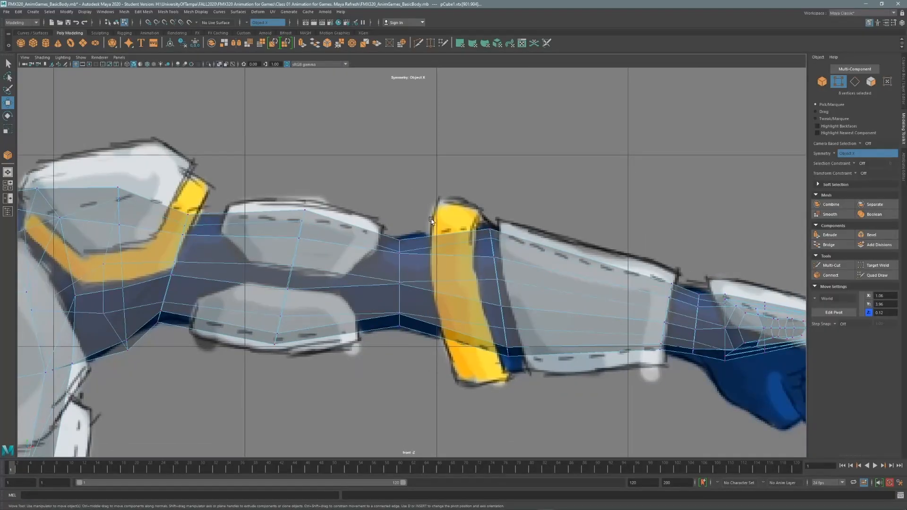
pyautogui.click(836, 265)
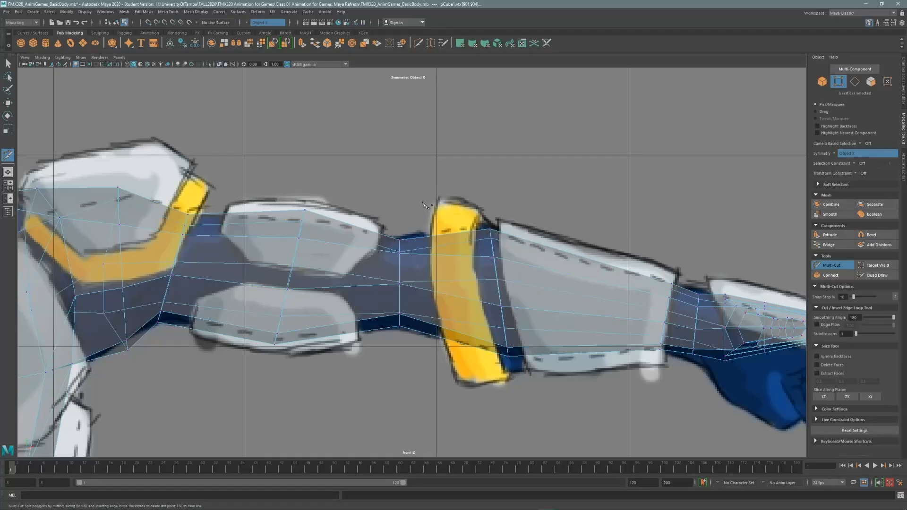
pyautogui.keyDown('ctrl'); pyautogui.click(436, 365); pyautogui.keyUp('ctrl')
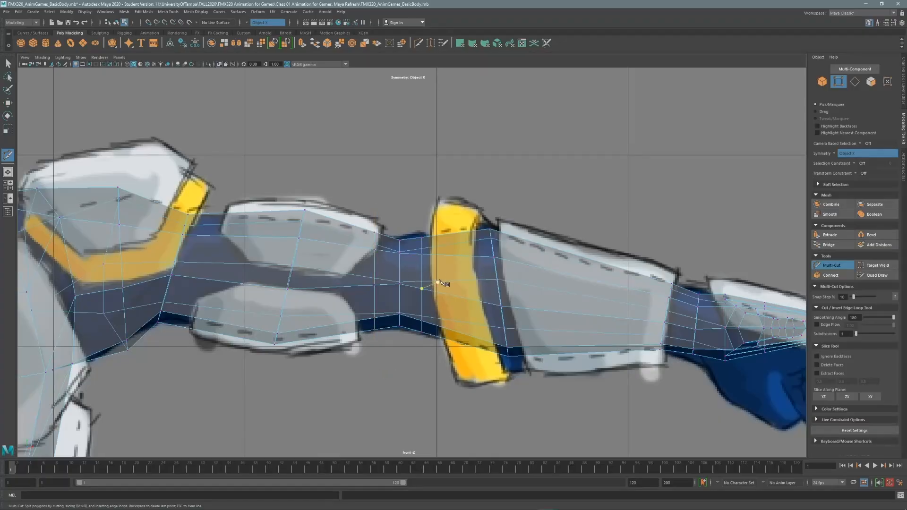
pyautogui.press('space')
pyautogui.press('space')
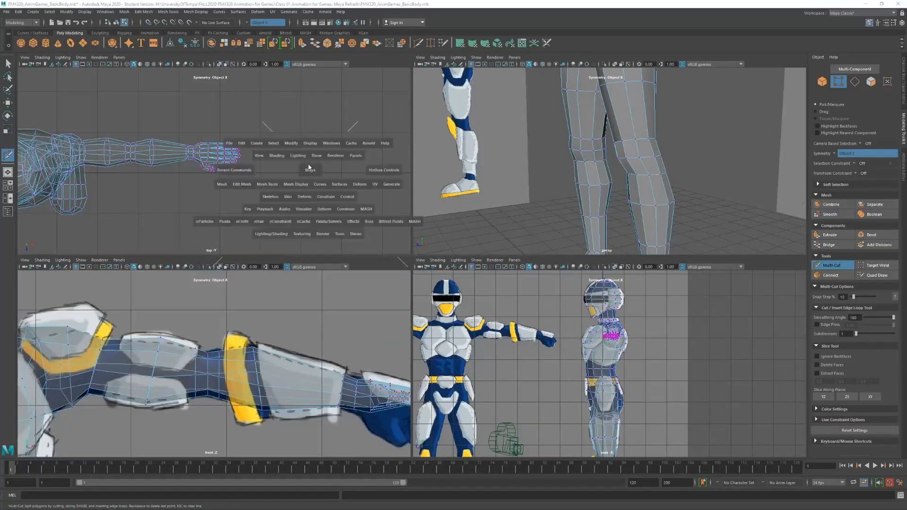
# Step: Move the back vertices of the middle elbow loop backward in the top view to shape the elbow point
pyautogui.scroll(5, 415, 199)
pyautogui.keyDown('alt'); pyautogui.moveTo(419, 223); pyautogui.dragTo(792, 188, button='right'); pyautogui.keyUp('alt')
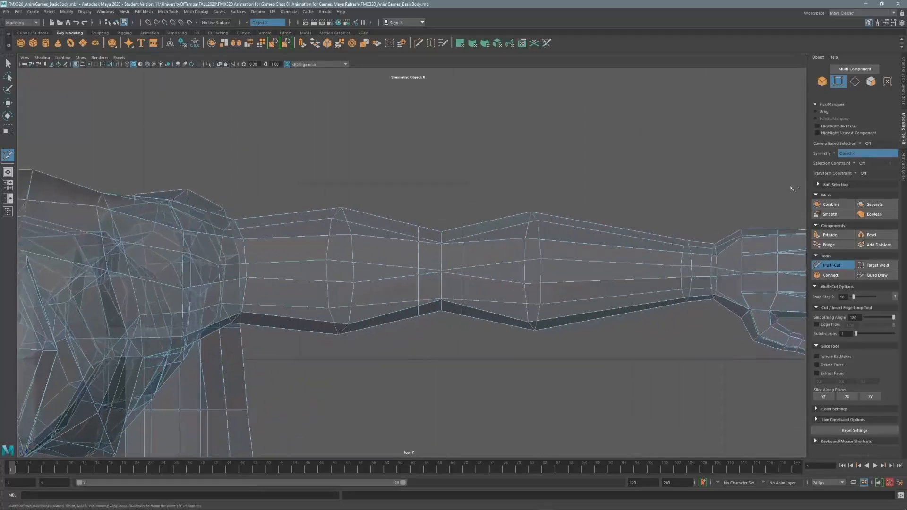
pyautogui.press('q')
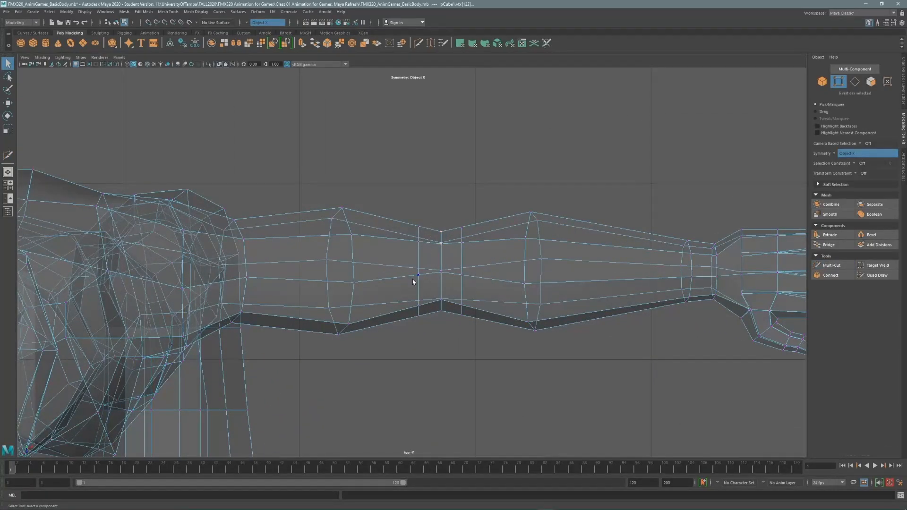
pyautogui.press('w')
pyautogui.moveTo(441, 271); pyautogui.dragTo(440, 265)
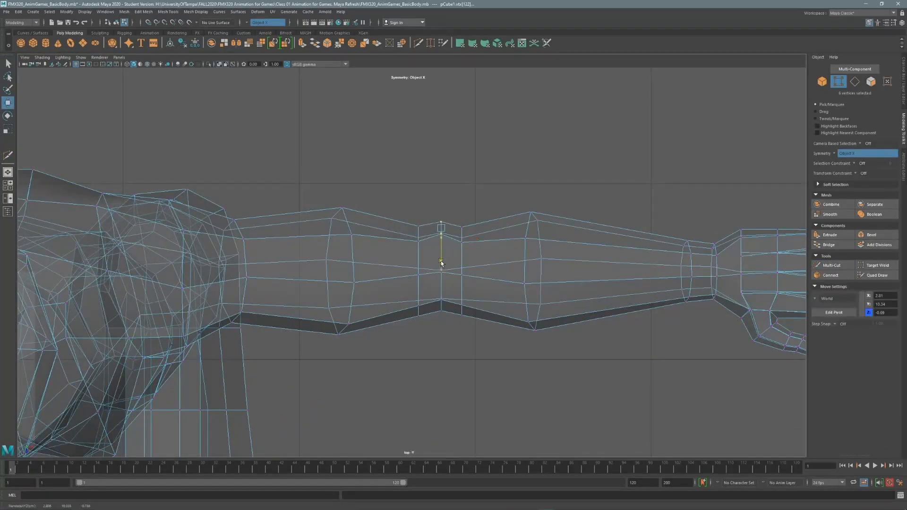
pyautogui.keyDown('alt'); pyautogui.moveTo(448, 252); pyautogui.dragTo(437, 188, button='right'); pyautogui.keyUp('alt')
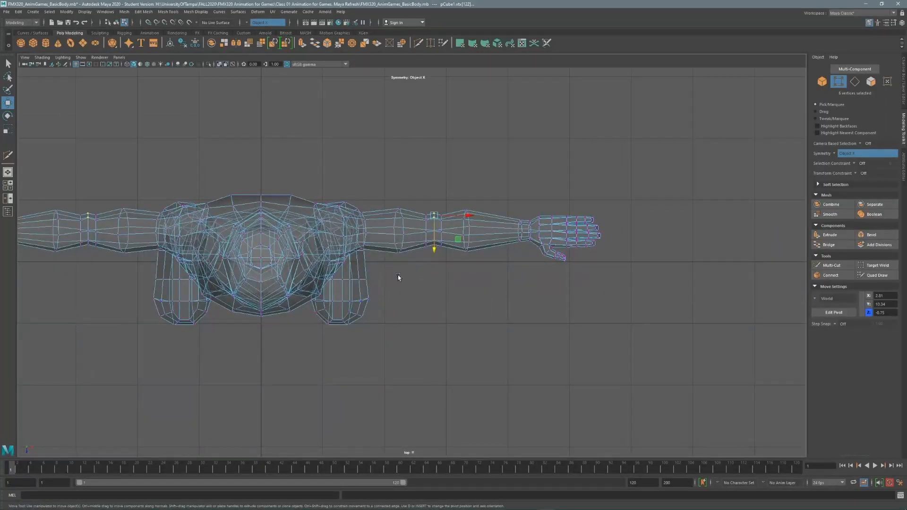
# Step: Set the Move tool's transform constraint to Edge for adjusting the torso loops in the perspective view
pyautogui.press('space')
pyautogui.press('space')
pyautogui.keyDown('alt'); pyautogui.moveTo(596, 178); pyautogui.dragTo(359, 222, button='right'); pyautogui.keyUp('alt')
pyautogui.keyDown('alt'); pyautogui.moveTo(358, 222); pyautogui.dragTo(433, 226, button='middle'); pyautogui.keyUp('alt')
pyautogui.keyDown('alt'); pyautogui.moveTo(433, 227); pyautogui.dragTo(420, 225); pyautogui.keyUp('alt')
pyautogui.keyDown('alt'); pyautogui.moveTo(419, 225); pyautogui.dragTo(448, 225, button='middle'); pyautogui.keyUp('alt')
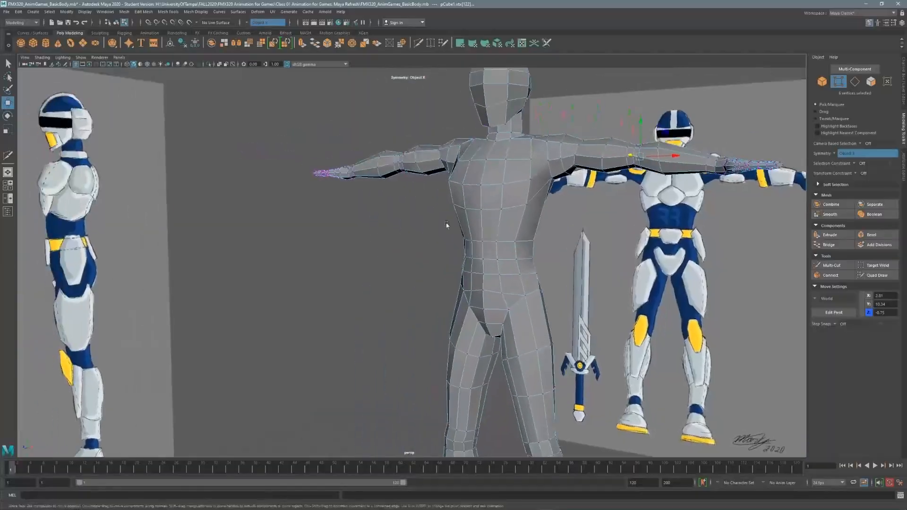
pyautogui.keyDown('alt'); pyautogui.moveTo(447, 225); pyautogui.dragTo(385, 217, button='right'); pyautogui.keyUp('alt')
pyautogui.keyDown('alt'); pyautogui.moveTo(385, 216); pyautogui.dragTo(462, 218); pyautogui.keyUp('alt')
pyautogui.keyDown('alt'); pyautogui.moveTo(462, 218); pyautogui.dragTo(403, 233, button='right'); pyautogui.keyUp('alt')
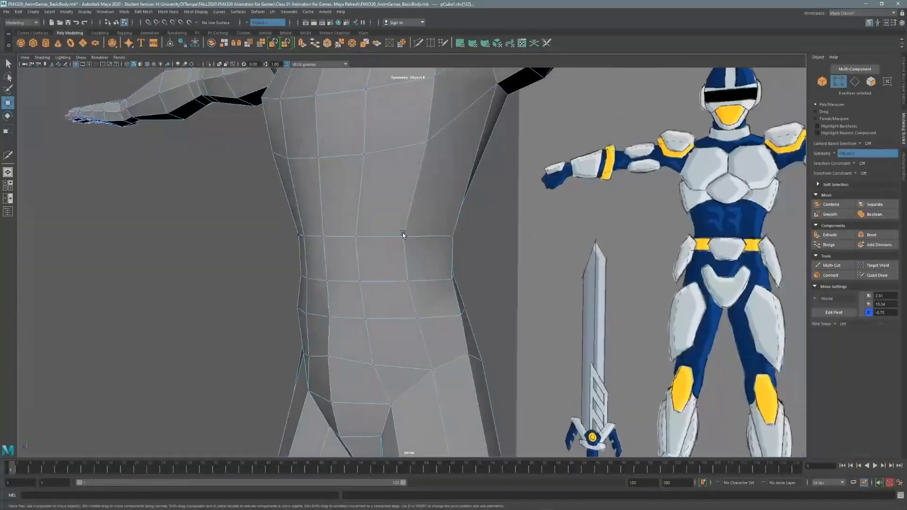
pyautogui.keyDown('alt'); pyautogui.moveTo(415, 231); pyautogui.dragTo(371, 235); pyautogui.keyUp('alt')
pyautogui.press('q')
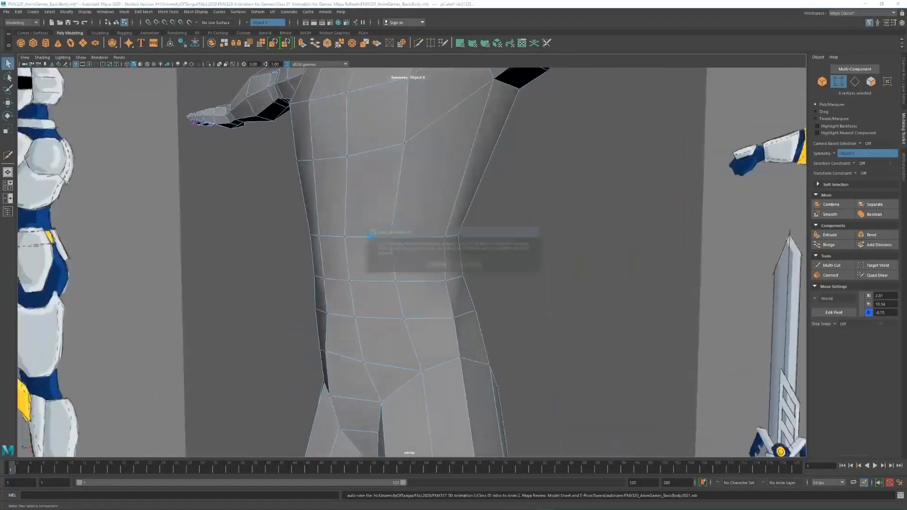
pyautogui.click(5, 107)
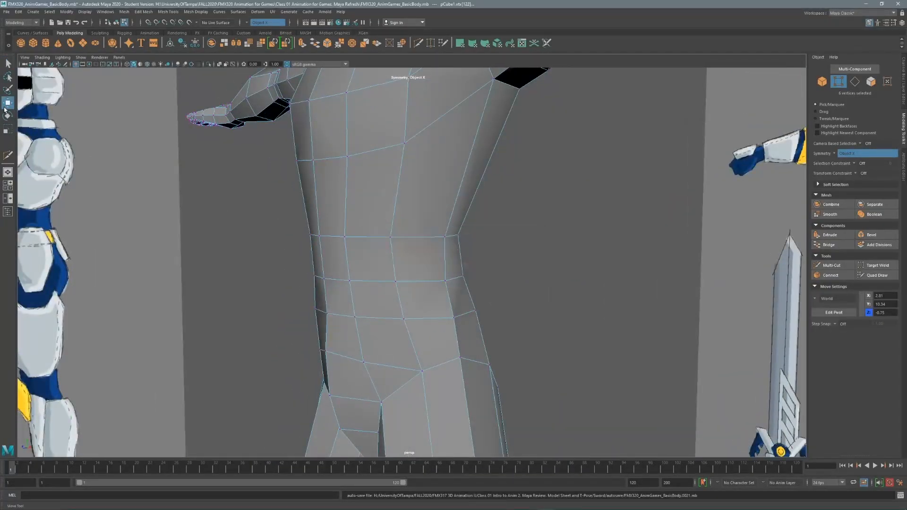
pyautogui.doubleClick(7, 103)
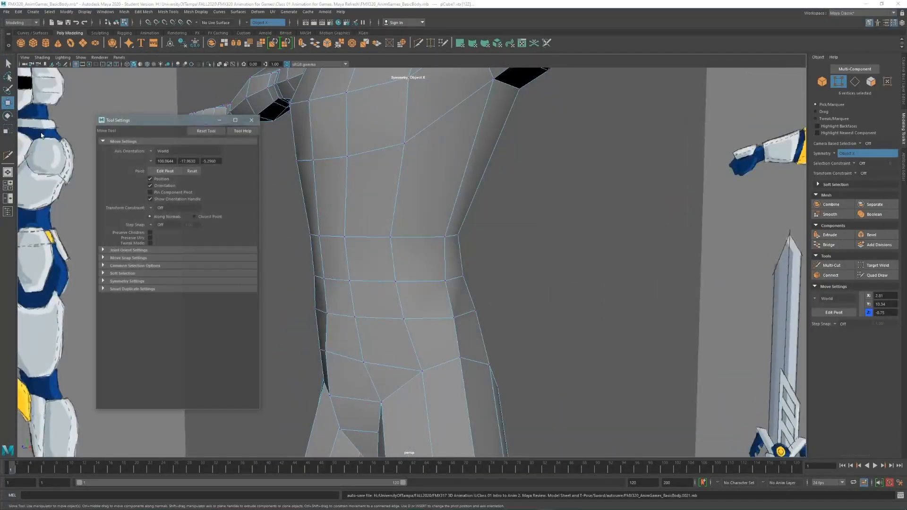
pyautogui.click(151, 208)
pyautogui.click(173, 215)
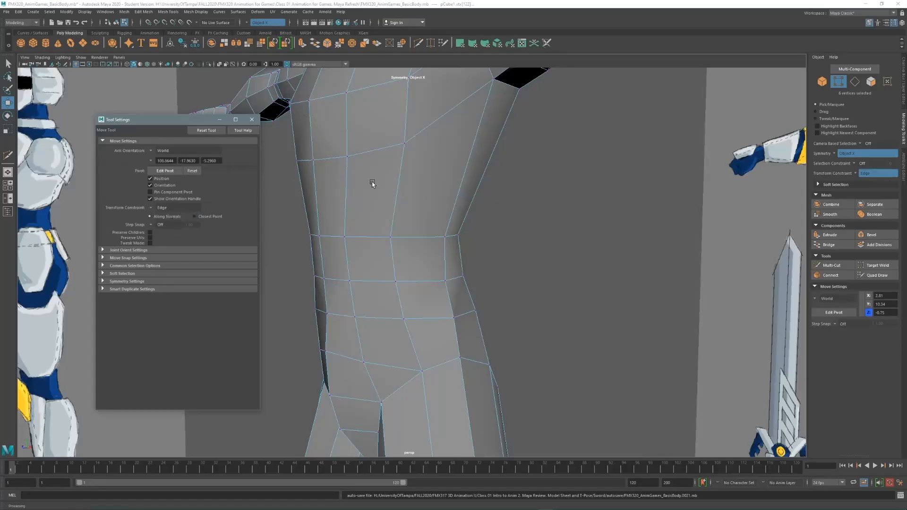
# Step: Slide the side and back vertices of the torso loop above the waist upward along their edges
pyautogui.keyDown('alt'); pyautogui.moveTo(372, 184); pyautogui.dragTo(337, 237, button='middle'); pyautogui.keyUp('alt')
pyautogui.keyDown('alt'); pyautogui.moveTo(363, 215); pyautogui.dragTo(398, 211); pyautogui.keyUp('alt')
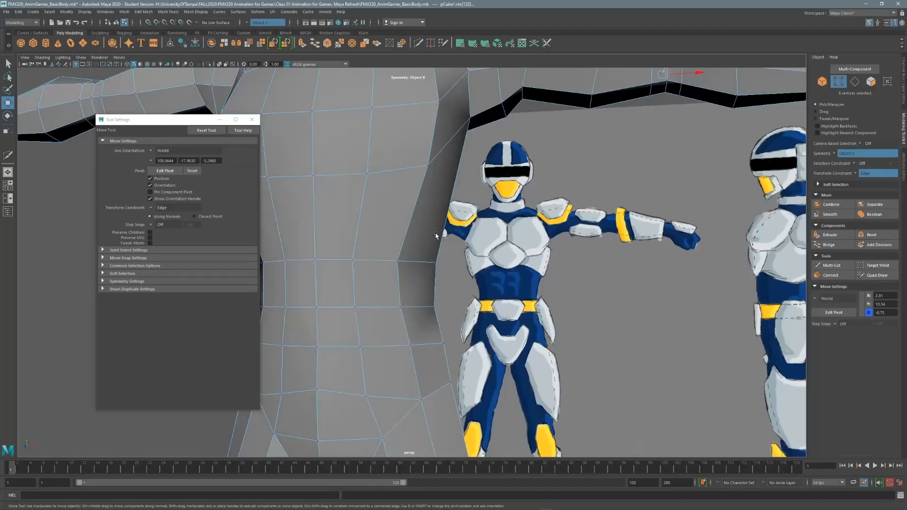
pyautogui.keyDown('alt'); pyautogui.moveTo(434, 236); pyautogui.dragTo(397, 163); pyautogui.keyUp('alt')
pyautogui.keyDown('shift'); pyautogui.click(388, 265); pyautogui.keyUp('shift')
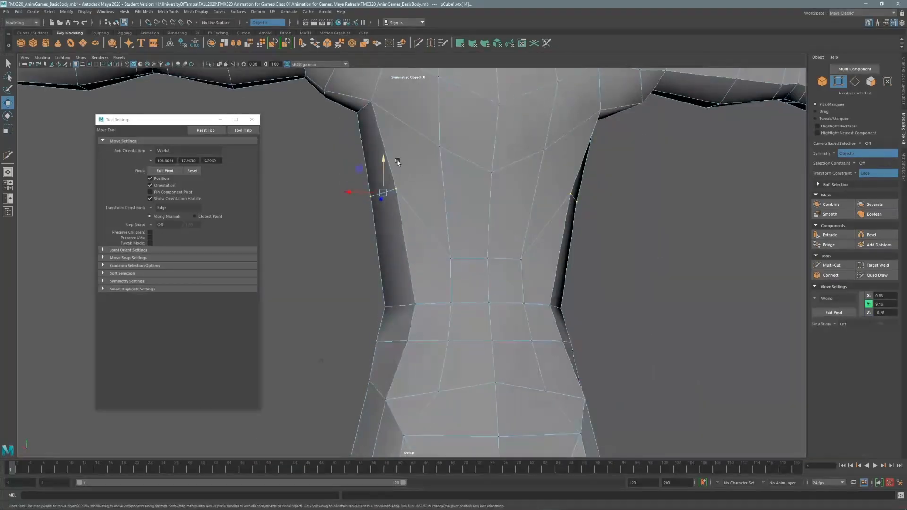
pyautogui.click(449, 261)
pyautogui.moveTo(449, 225)
pyautogui.mouseDown()
pyautogui.moveTo(441, 199)
pyautogui.moveTo(444, 216)
pyautogui.mouseUp()
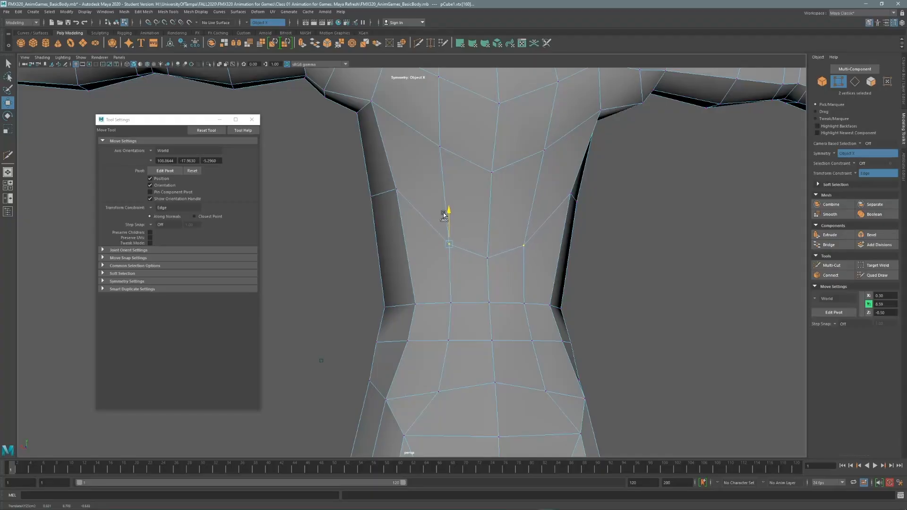
pyautogui.moveTo(392, 187); pyautogui.dragTo(416, 208)
# Step: Slide the front vertices of the torso loop above the waist upward to even out its curve around the ribs
pyautogui.click(430, 200)
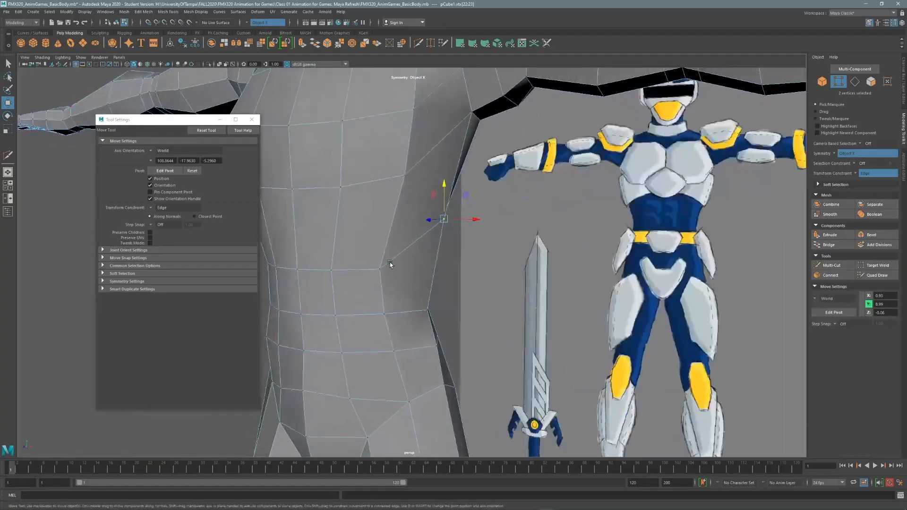
pyautogui.moveTo(379, 245); pyautogui.dragTo(386, 226)
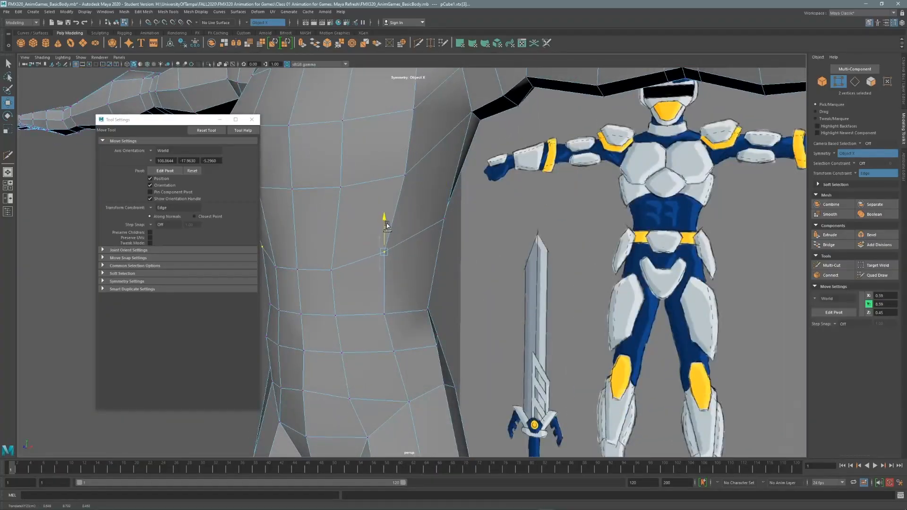
pyautogui.keyDown('alt'); pyautogui.moveTo(427, 183); pyautogui.dragTo(184, 215, button='right'); pyautogui.keyUp('alt')
pyautogui.keyDown('alt'); pyautogui.moveTo(312, 203); pyautogui.dragTo(334, 199, button='right'); pyautogui.keyUp('alt')
pyautogui.keyDown('alt'); pyautogui.moveTo(362, 210); pyautogui.dragTo(361, 118, button='middle'); pyautogui.keyUp('alt')
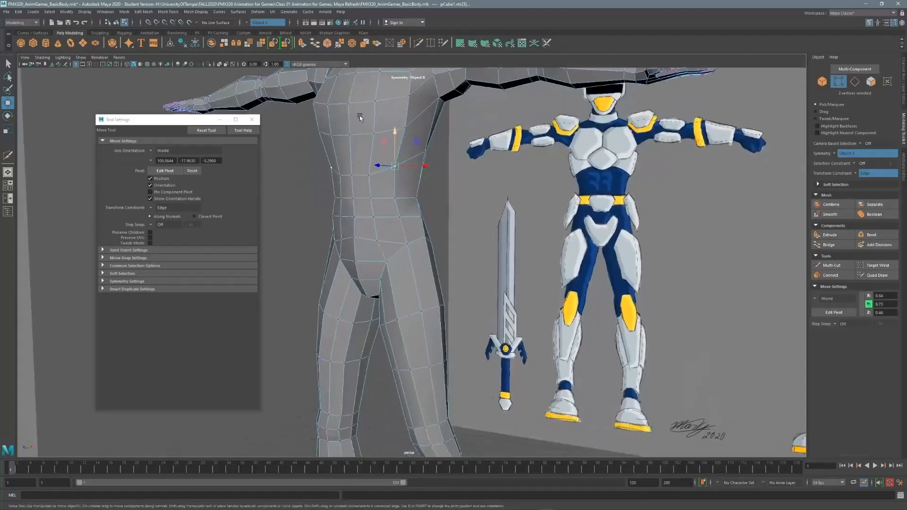
pyautogui.keyDown('alt'); pyautogui.moveTo(422, 194); pyautogui.dragTo(429, 176); pyautogui.keyUp('alt')
pyautogui.click(414, 149)
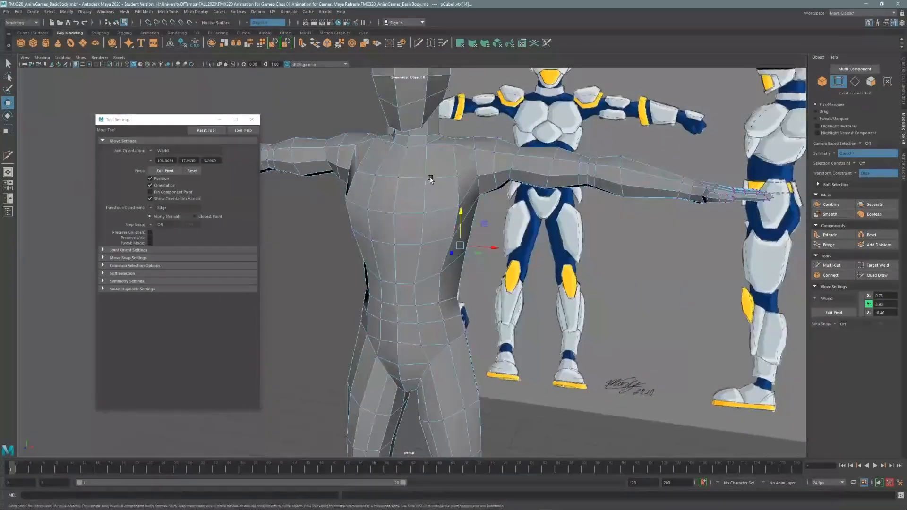
# Step: Close the Move tool settings, return to object mode and examine the deselected body's shading beside the reference drawings
pyautogui.click(255, 120)
pyautogui.keyDown('alt'); pyautogui.moveTo(508, 177); pyautogui.dragTo(300, 214, button='right'); pyautogui.keyUp('alt')
pyautogui.keyDown('alt'); pyautogui.moveTo(299, 215); pyautogui.dragTo(270, 213); pyautogui.keyUp('alt')
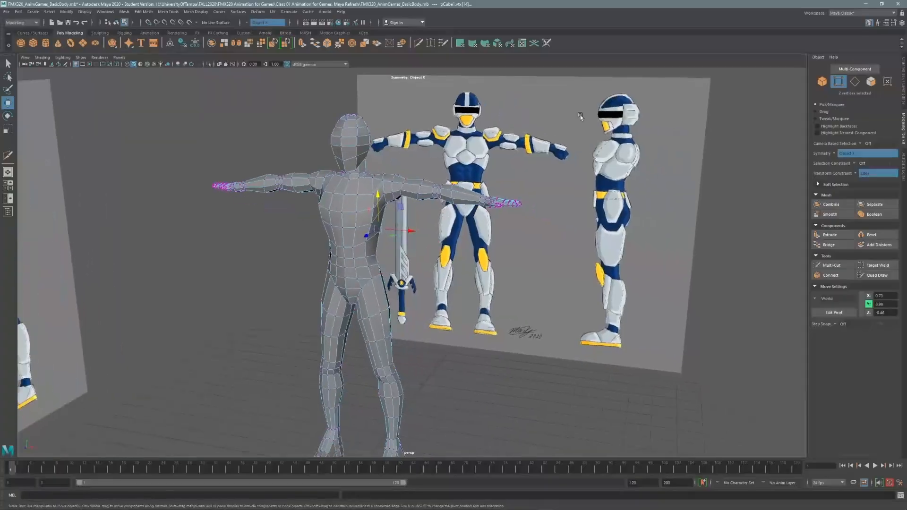
pyautogui.click(874, 85)
pyautogui.keyDown('alt'); pyautogui.moveTo(366, 226); pyautogui.dragTo(361, 160); pyautogui.keyUp('alt')
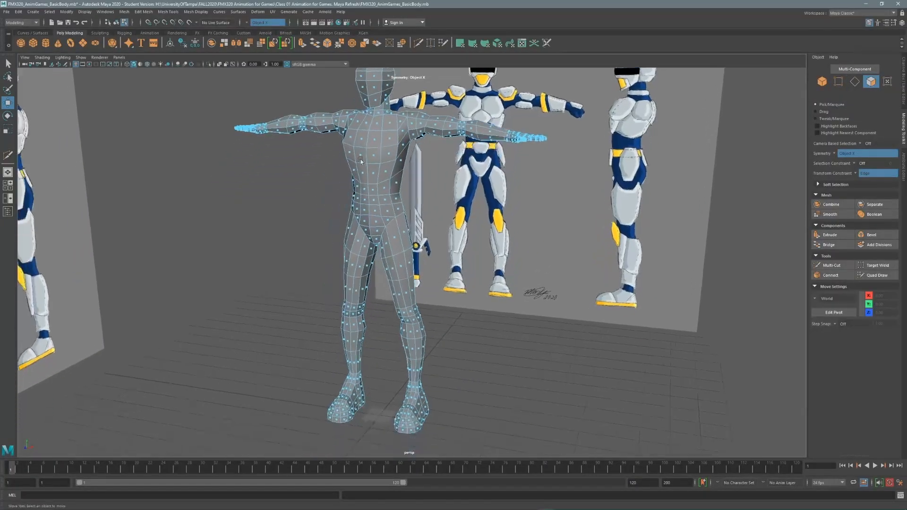
pyautogui.click(822, 82)
pyautogui.click(456, 232)
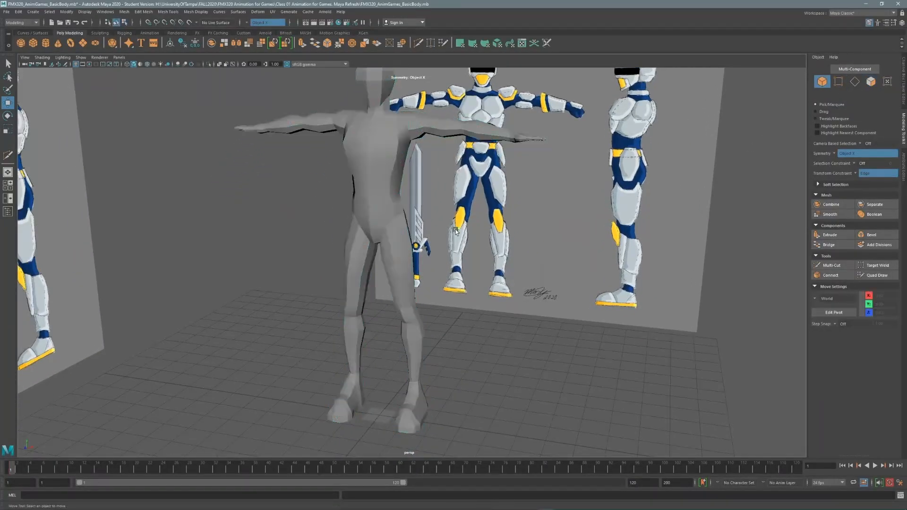
pyautogui.keyDown('alt'); pyautogui.moveTo(378, 178); pyautogui.dragTo(381, 165); pyautogui.keyUp('alt')
pyautogui.keyDown('alt'); pyautogui.moveTo(413, 166); pyautogui.dragTo(401, 263); pyautogui.keyUp('alt')
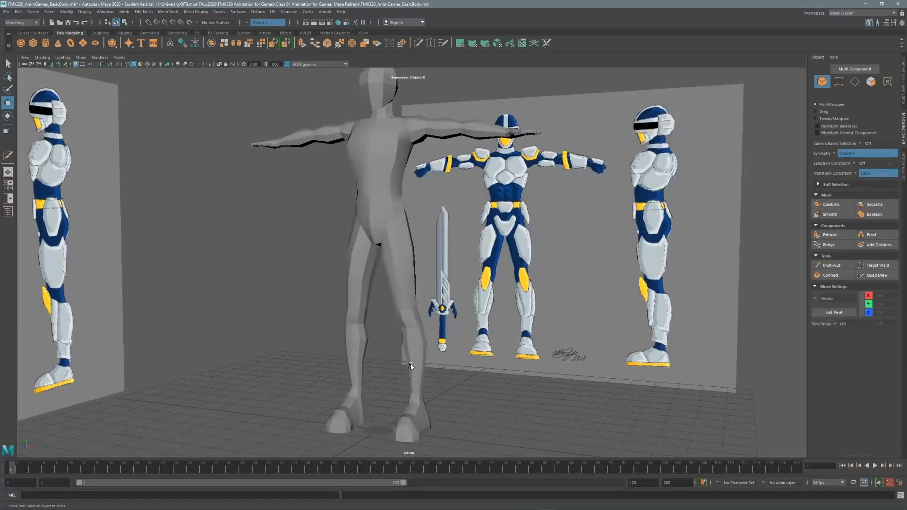
pyautogui.keyDown('alt'); pyautogui.moveTo(390, 251); pyautogui.dragTo(321, 157, button='right'); pyautogui.keyUp('alt')
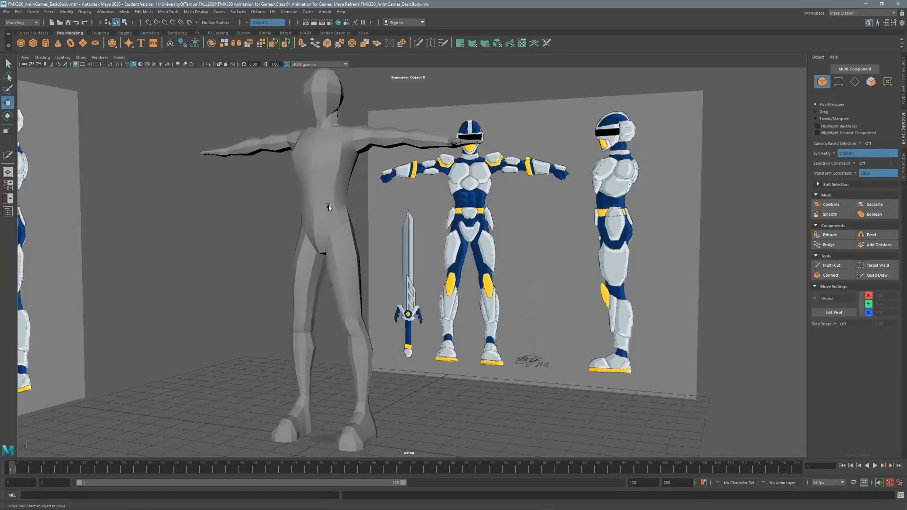
# Step: Select all faces of the body, apply Soft Edge to smooth the shading, and return to object mode
pyautogui.press('F11')
pyautogui.click(328, 168)
pyautogui.doubleClick(330, 179)
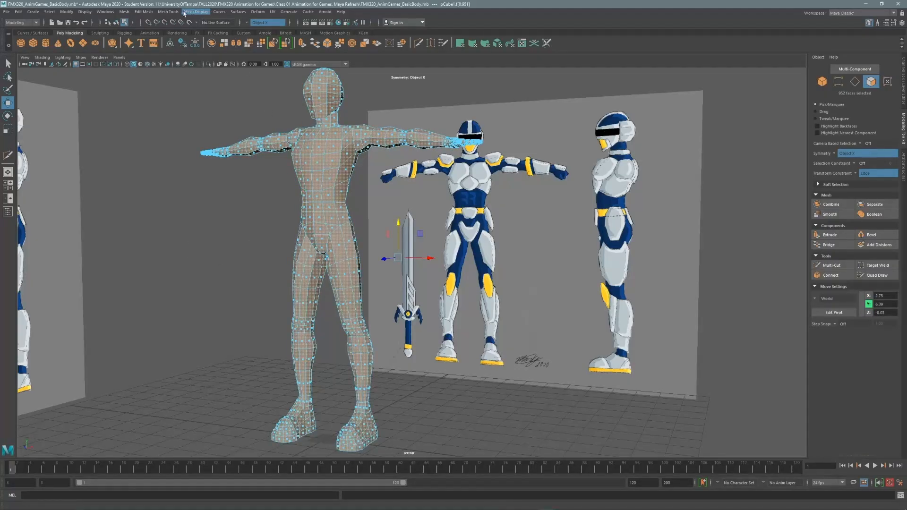
pyautogui.click(200, 12)
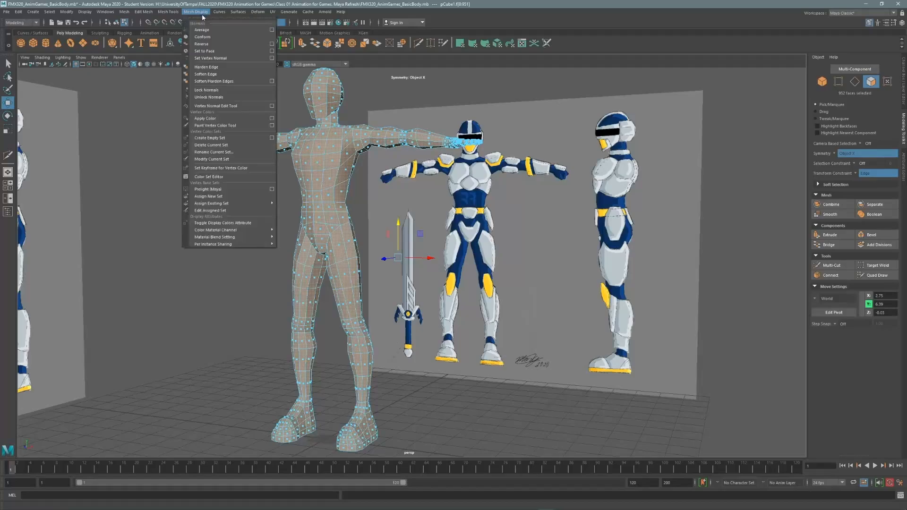
pyautogui.click(220, 74)
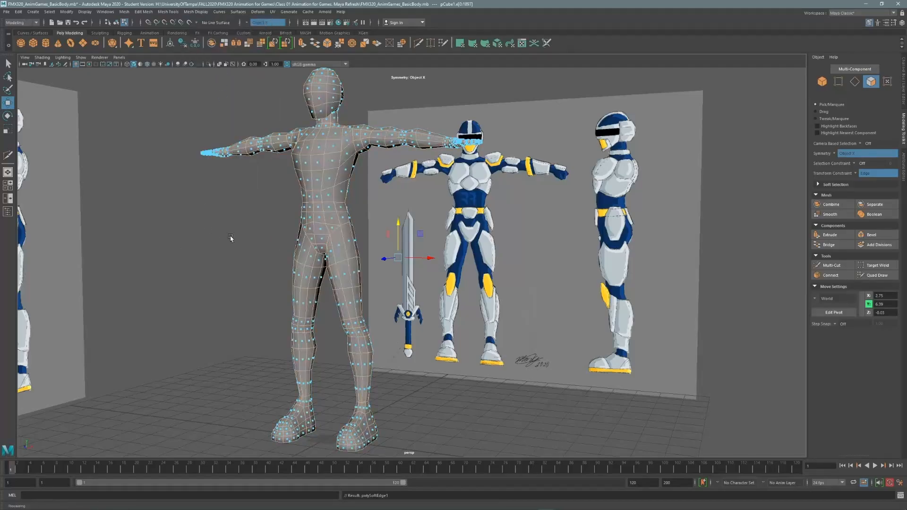
pyautogui.press('F8')
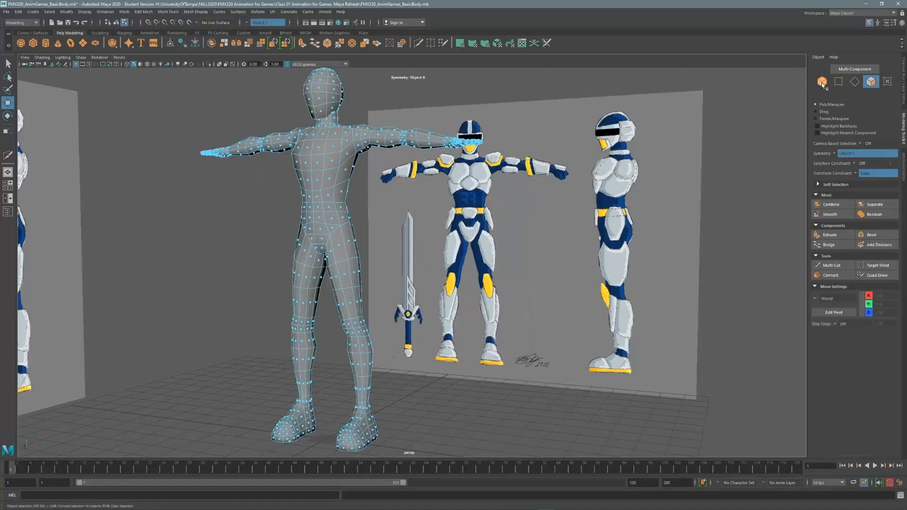
pyautogui.click(762, 119)
# Step: Examine the softened body from several angles, first deselected and then selected to review its edge flow
pyautogui.keyDown('alt'); pyautogui.moveTo(338, 206); pyautogui.dragTo(383, 200, button='middle'); pyautogui.keyUp('alt')
pyautogui.keyDown('alt'); pyautogui.moveTo(383, 200); pyautogui.dragTo(344, 188, button='right'); pyautogui.keyUp('alt')
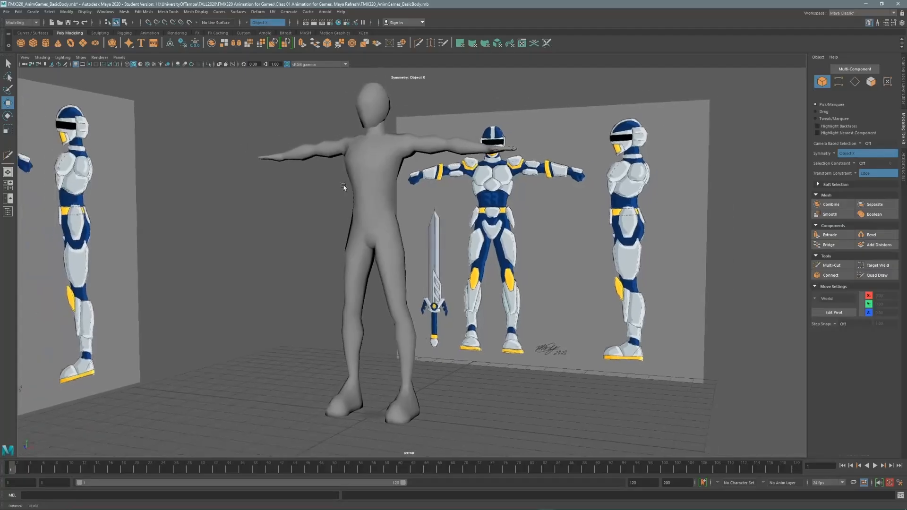
pyautogui.keyDown('alt'); pyautogui.moveTo(345, 189); pyautogui.dragTo(314, 197, button='middle'); pyautogui.keyUp('alt')
pyautogui.keyDown('alt'); pyautogui.moveTo(315, 197); pyautogui.dragTo(339, 188); pyautogui.keyUp('alt')
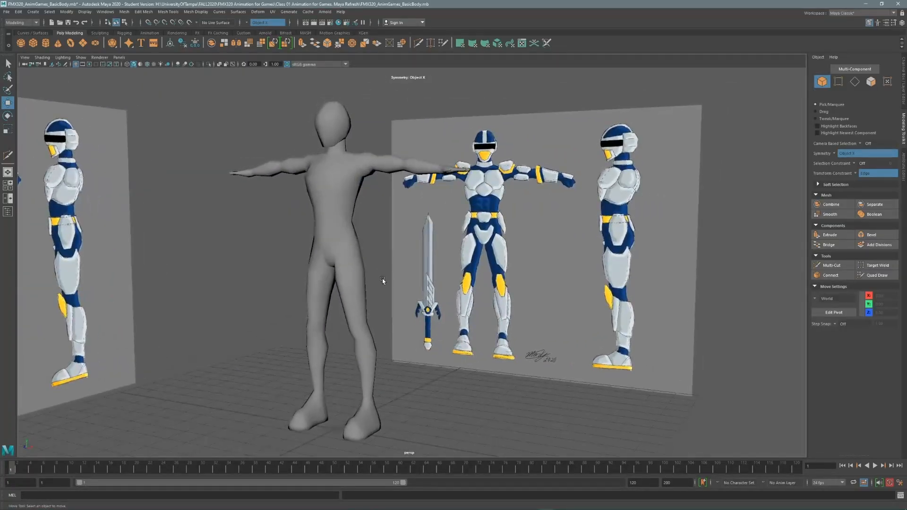
pyautogui.click(347, 209)
pyautogui.click(381, 197)
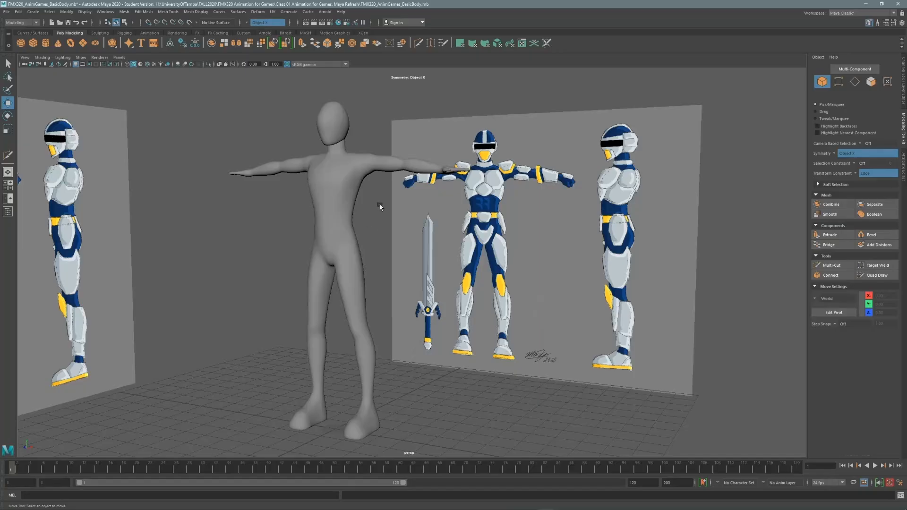
pyautogui.click(368, 196)
pyautogui.keyDown('alt'); pyautogui.moveTo(355, 223); pyautogui.dragTo(375, 214, button='middle'); pyautogui.keyUp('alt')
pyautogui.keyDown('alt'); pyautogui.moveTo(375, 214); pyautogui.dragTo(353, 214); pyautogui.keyUp('alt')
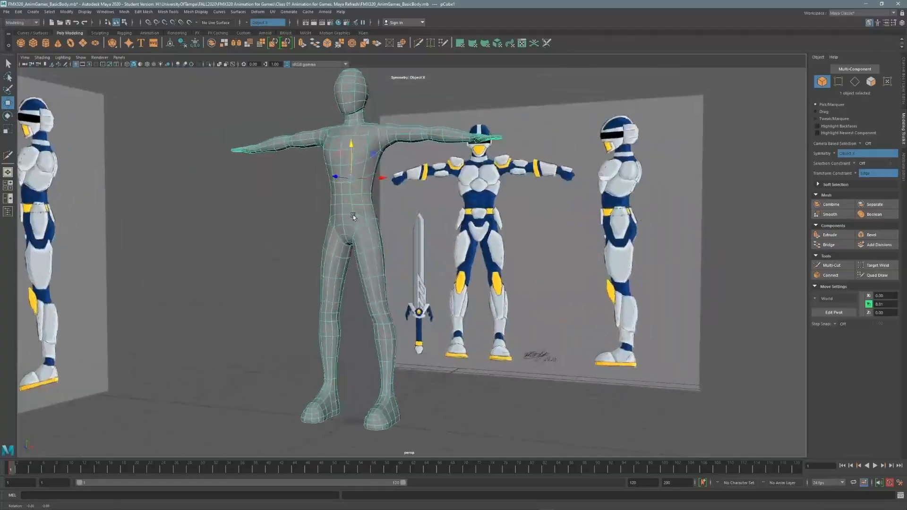
pyautogui.keyDown('alt'); pyautogui.moveTo(384, 210); pyautogui.dragTo(397, 226, button='right'); pyautogui.keyUp('alt')
pyautogui.keyDown('alt'); pyautogui.moveTo(397, 226); pyautogui.dragTo(397, 224, button='middle'); pyautogui.keyUp('alt')
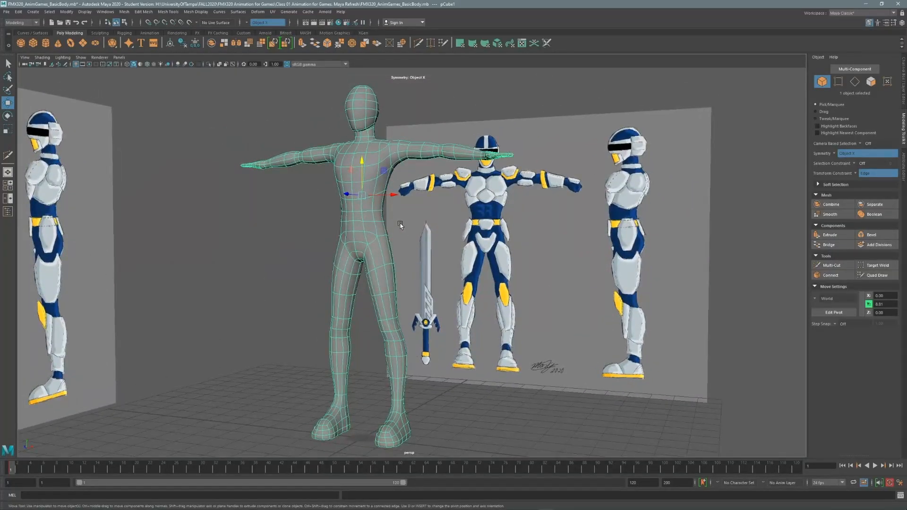
pyautogui.moveTo(399, 219)
pyautogui.keyDown('alt'); pyautogui.mouseDown()
pyautogui.moveTo(354, 219)
pyautogui.moveTo(395, 224)
pyautogui.mouseUp(); pyautogui.keyUp('alt')
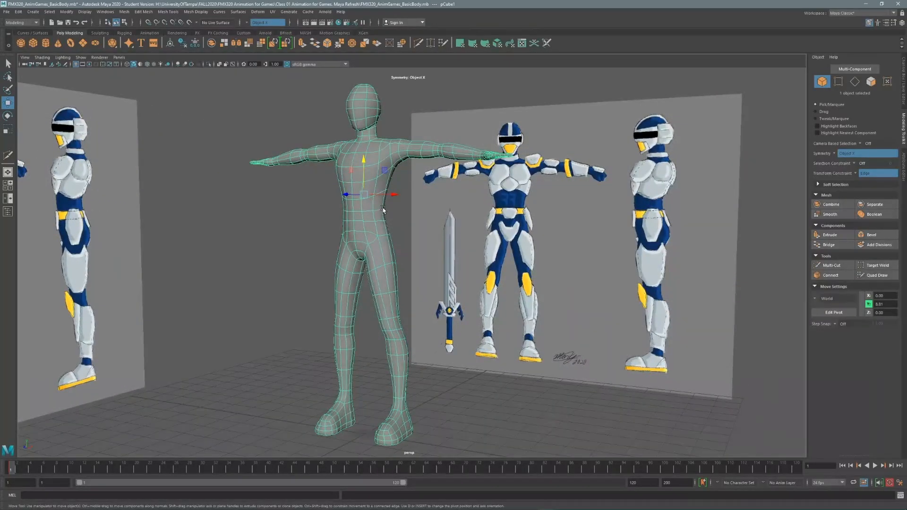